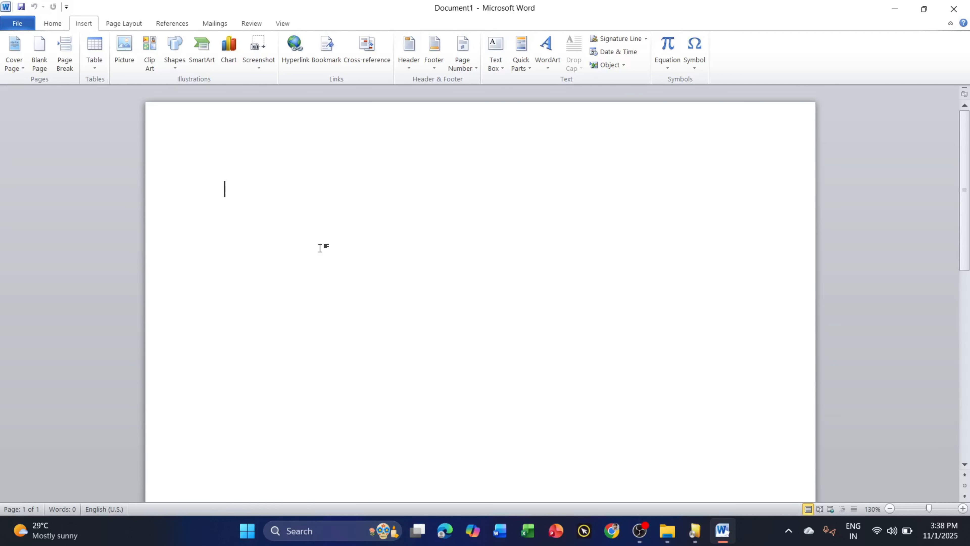
# Insert the built-in Motion cover page into the blank document.
pyautogui.click(11, 63)
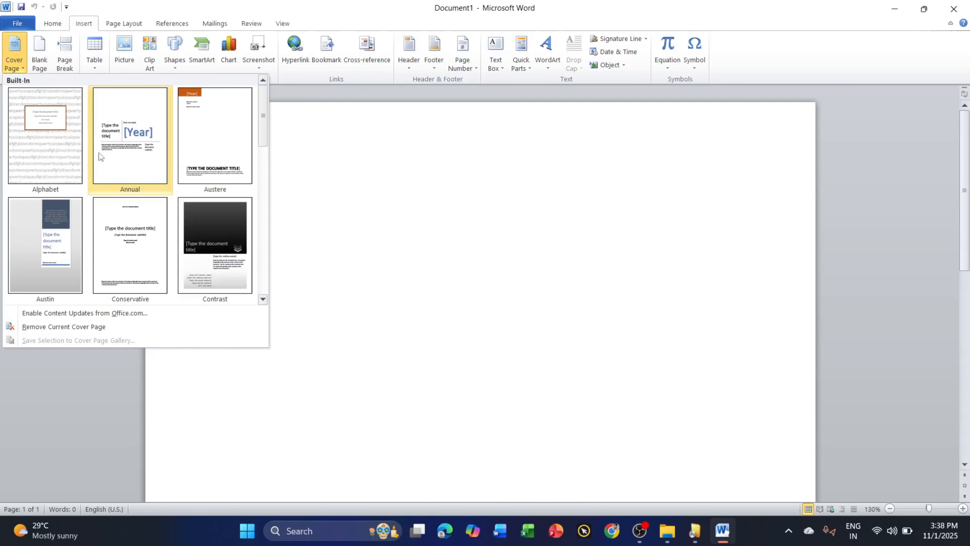
pyautogui.click(548, 244)
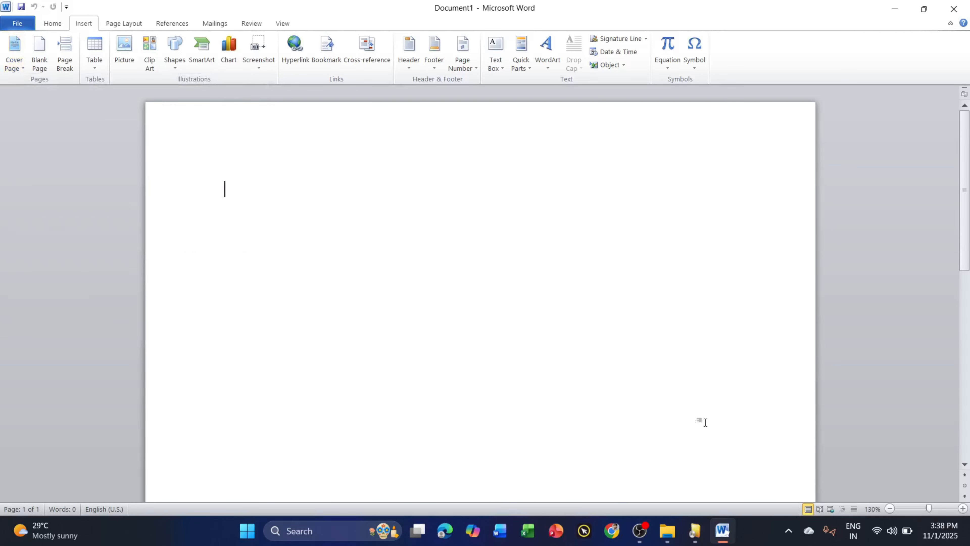
pyautogui.click(20, 67)
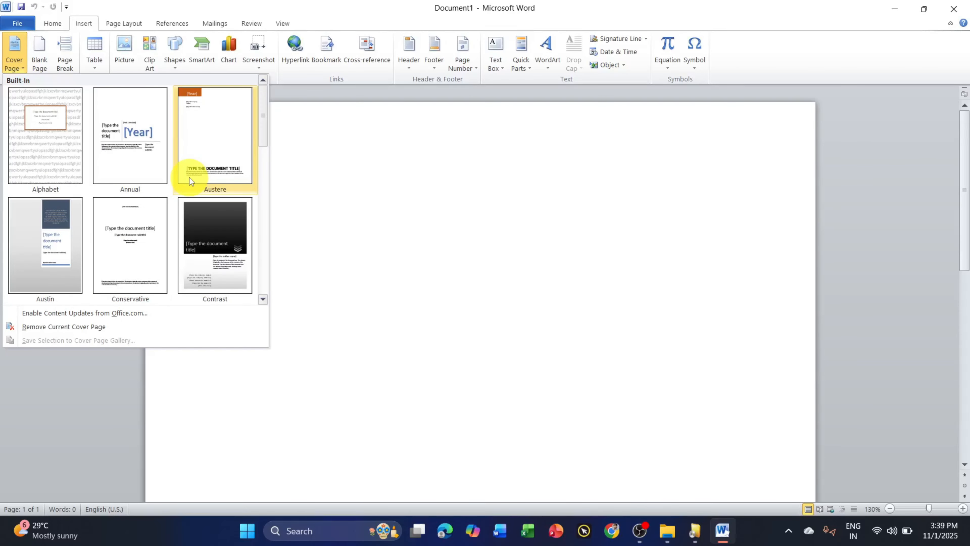
pyautogui.scroll(-3, 190, 177)
pyautogui.moveTo(264, 210)
pyautogui.mouseDown()
pyautogui.moveTo(270, 117)
pyautogui.moveTo(264, 271)
pyautogui.moveTo(270, 167)
pyautogui.moveTo(270, 193)
pyautogui.mouseUp()
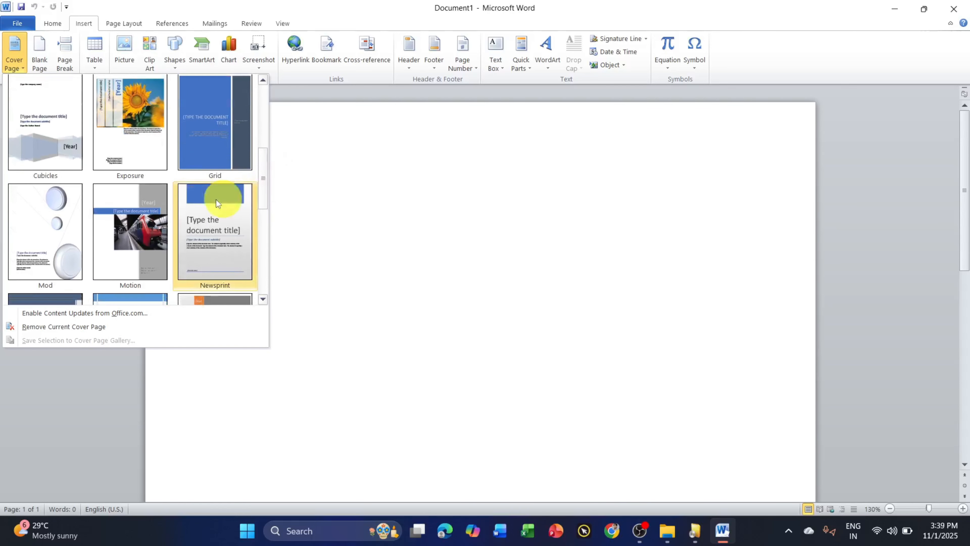
pyautogui.click(117, 252)
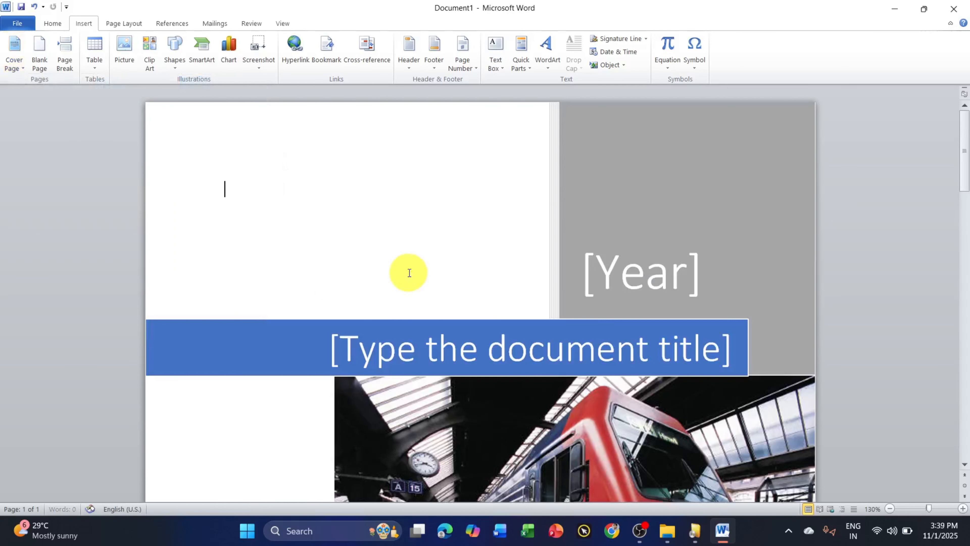
# Examine the inserted cover page from its title area down to the author, company and date fields and the blank page after it.
pyautogui.scroll(-2, 427, 271)
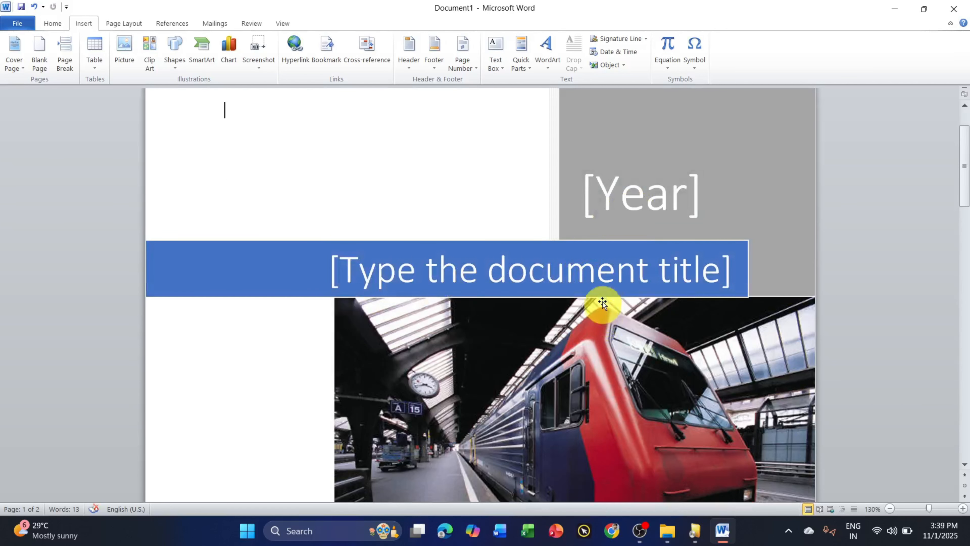
pyautogui.scroll(-2, 603, 295)
pyautogui.scroll(-3, 603, 295)
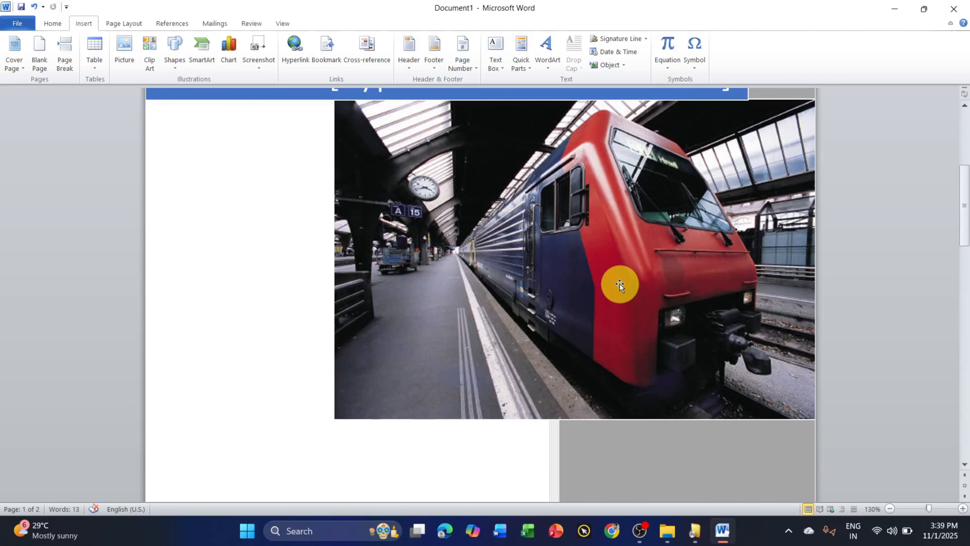
pyautogui.scroll(-5, 619, 283)
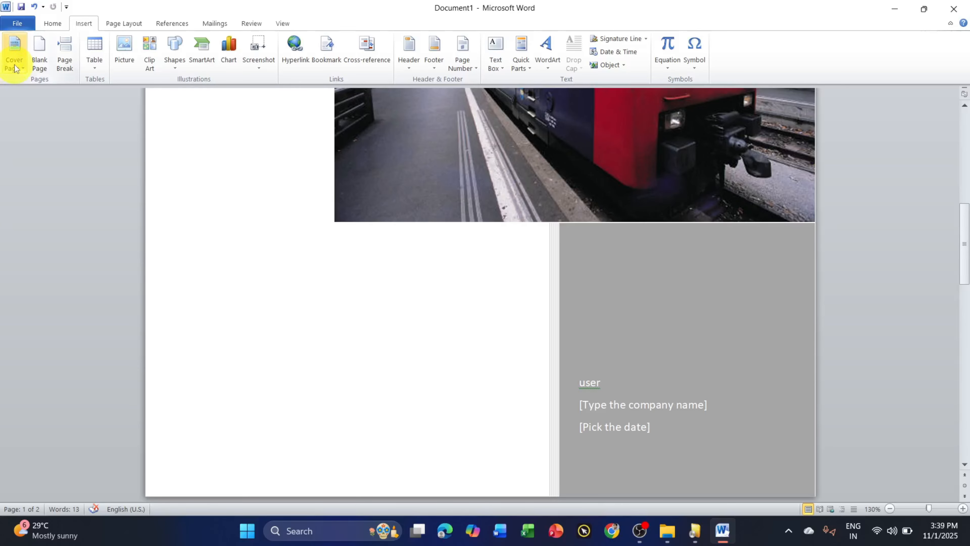
pyautogui.scroll(-5, 383, 323)
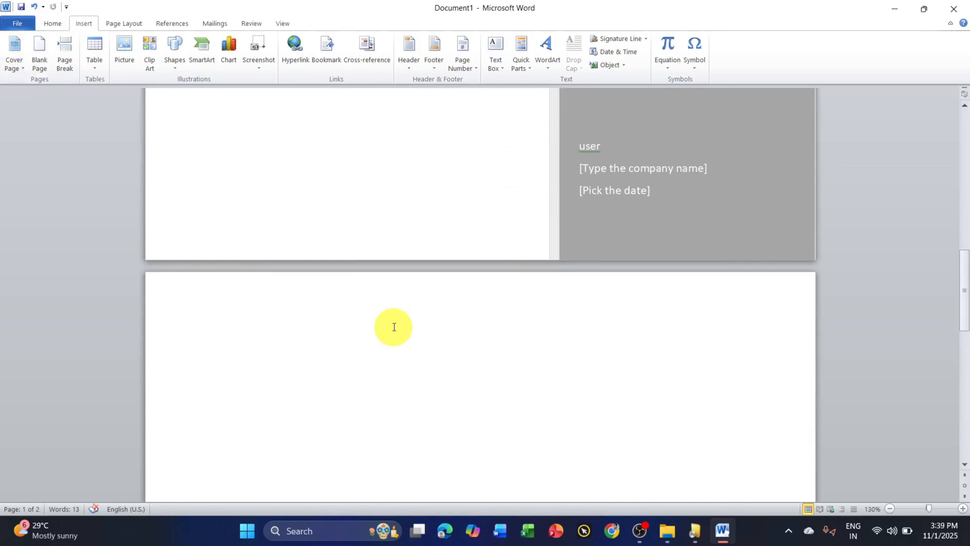
pyautogui.click(395, 331)
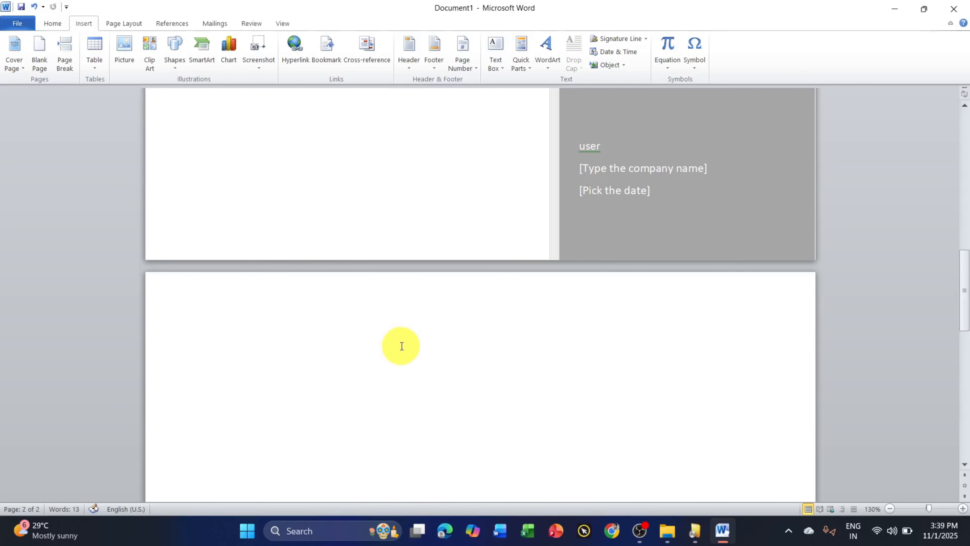
pyautogui.scroll(-2, 402, 346)
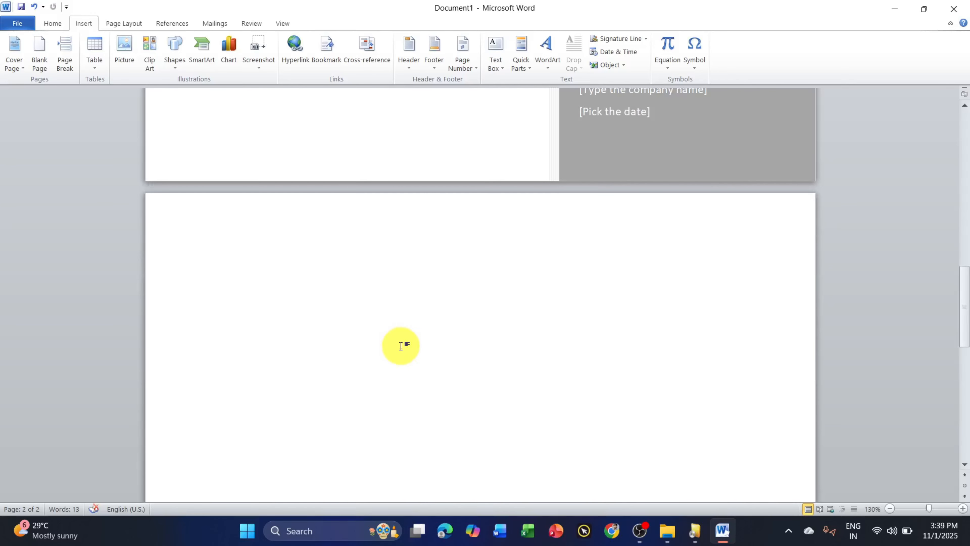
pyautogui.scroll(7, 401, 346)
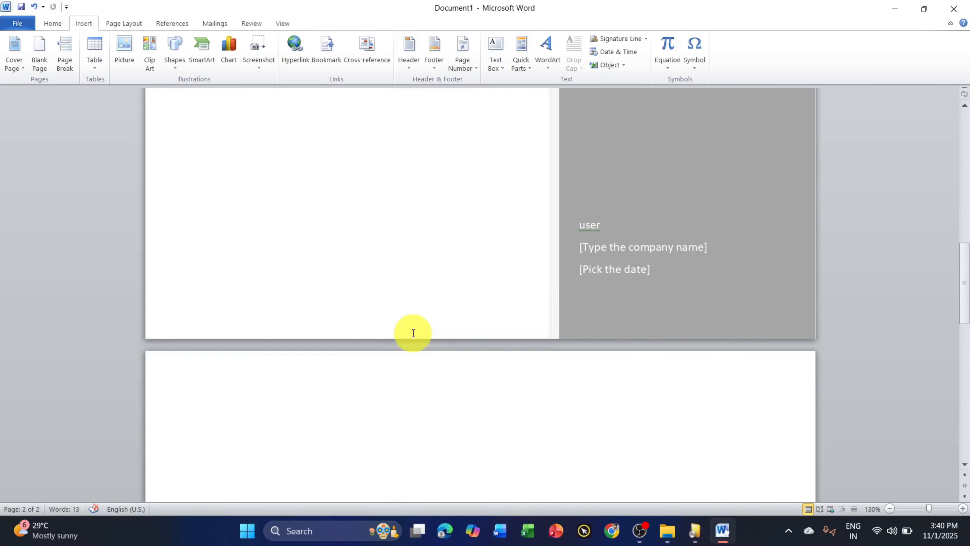
pyautogui.scroll(10, 421, 307)
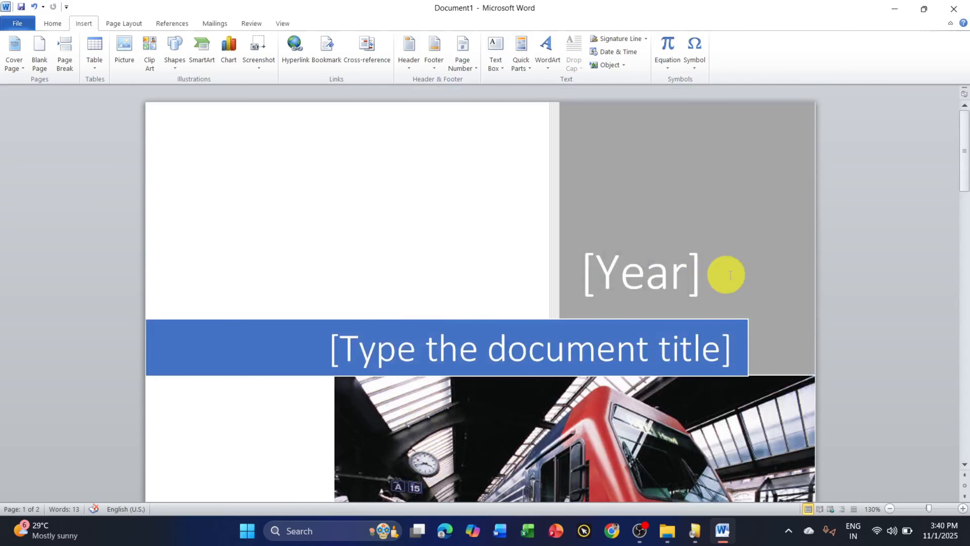
# Set the cover page's Year field to 2025 by picking the date 11/1/2025.
pyautogui.click(706, 276)
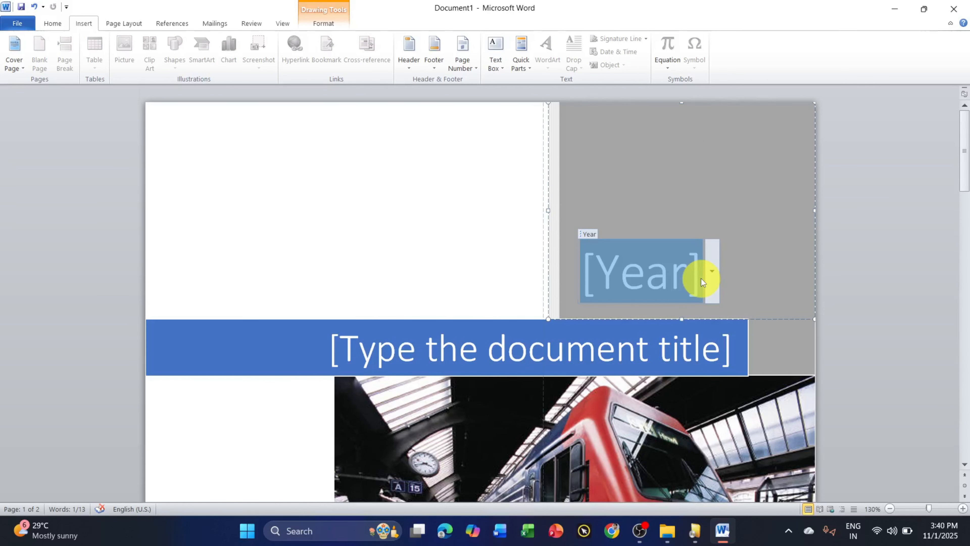
pyautogui.click(713, 271)
pyautogui.click(665, 398)
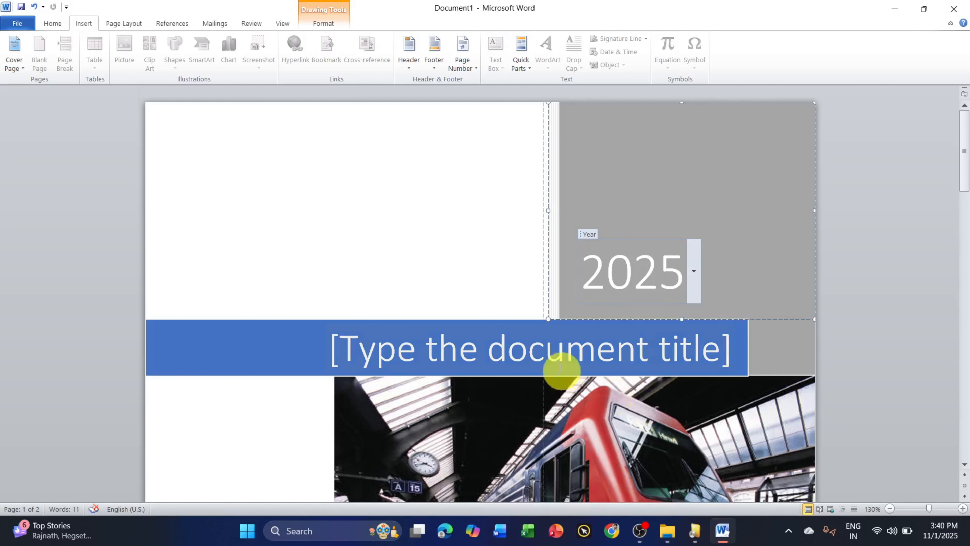
# Replace the cover page's title placeholder with "Tally prime" and centre it in the blue band.
pyautogui.click(556, 359)
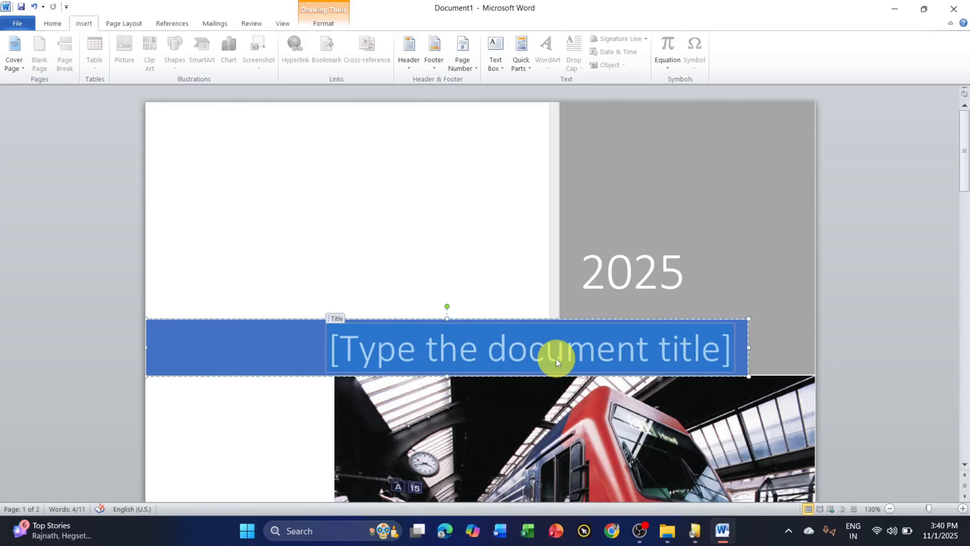
pyautogui.write('Tally pri')
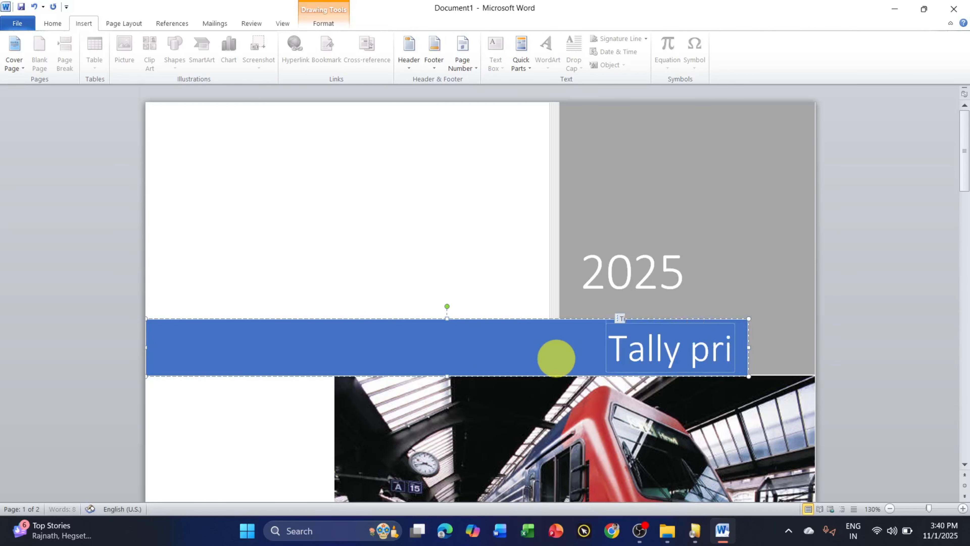
pyautogui.write('me')
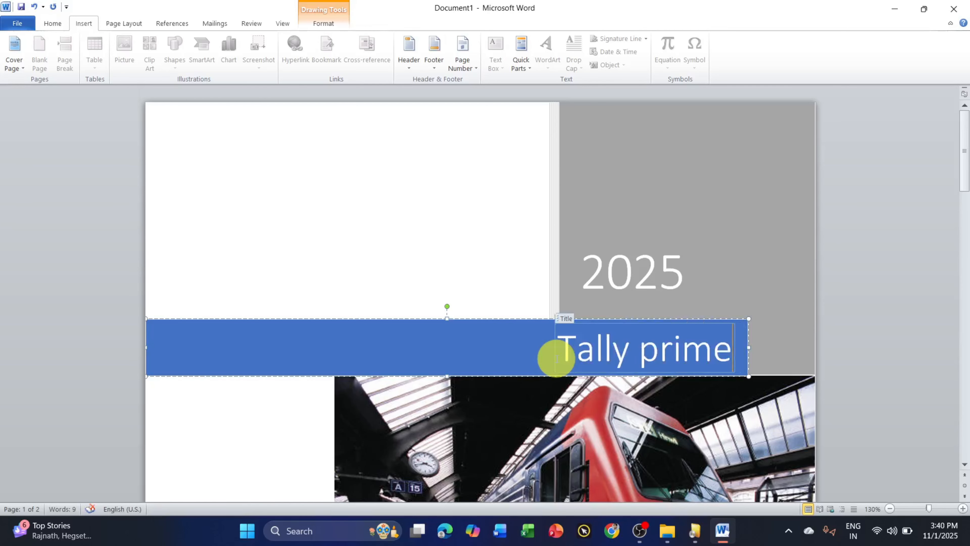
# Replace the cover page's author with the author's name and enter "Excellent Infotech" as the company name.
pyautogui.scroll(-3, 550, 295)
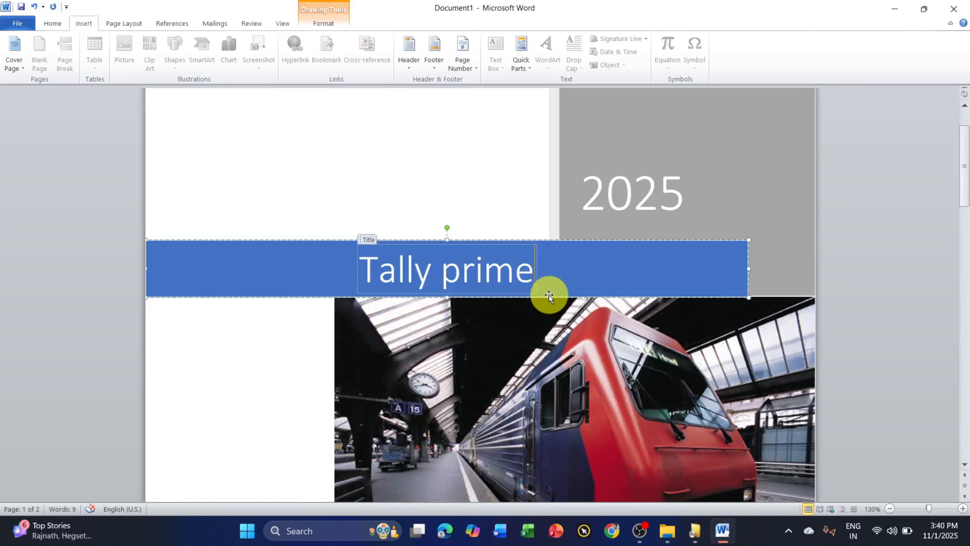
pyautogui.scroll(-15, 548, 294)
pyautogui.click(605, 268)
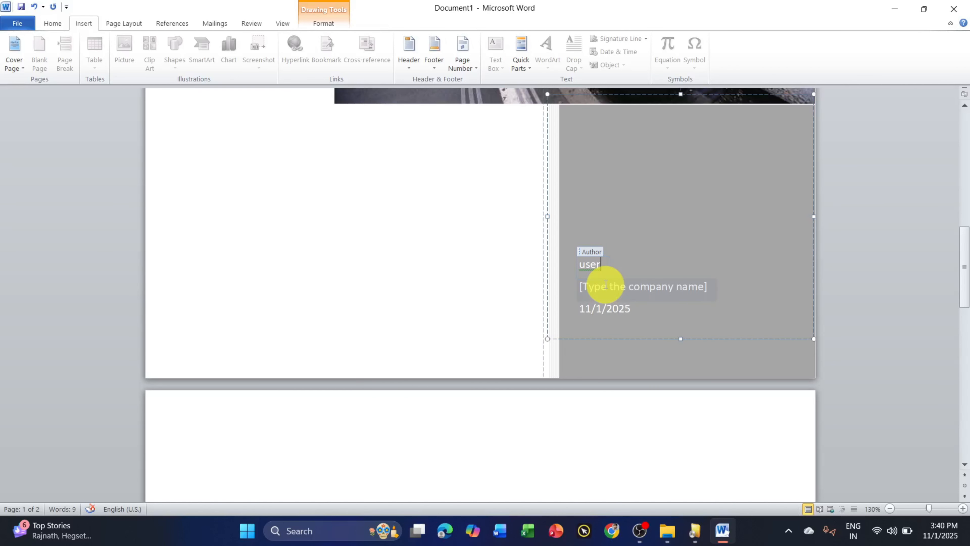
pyautogui.hotkey('ctrl', 'a')
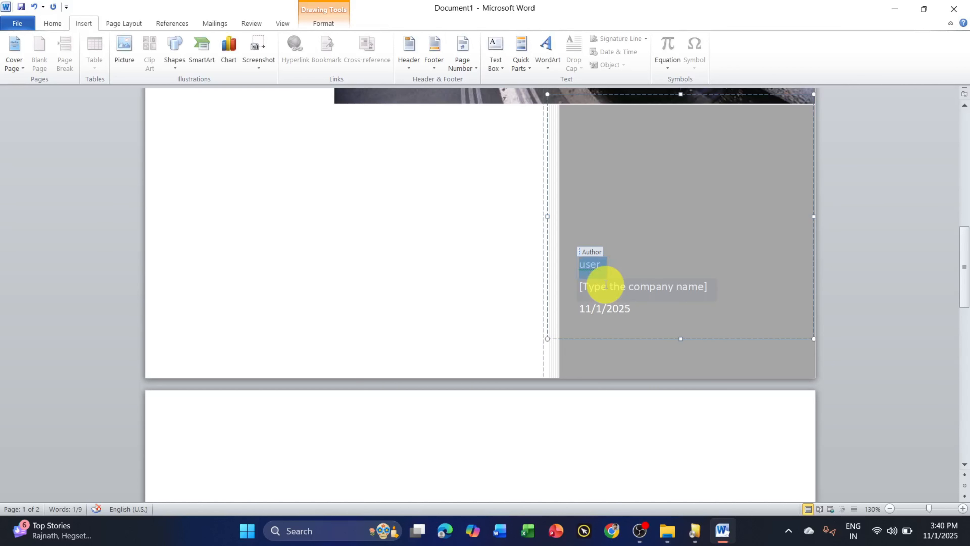
pyautogui.write('Mr rk')
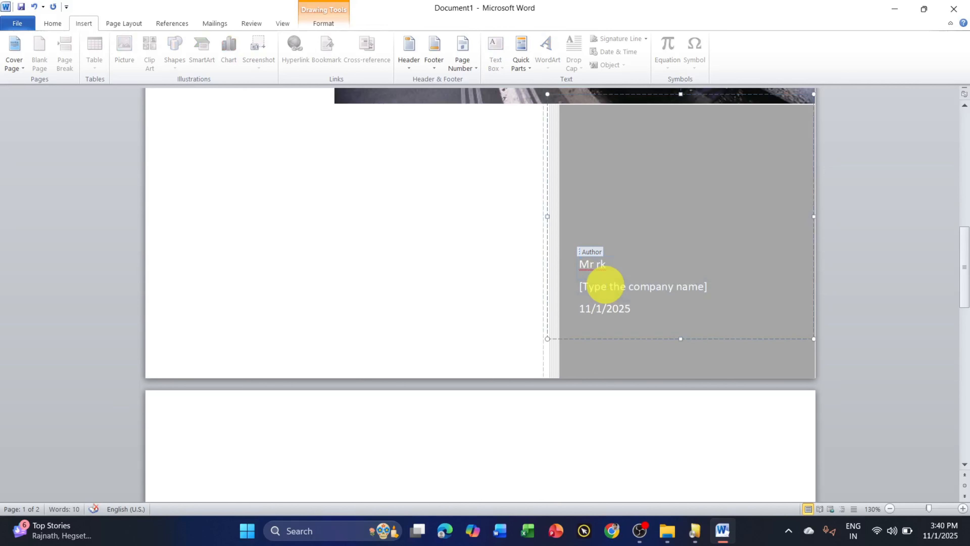
pyautogui.click(652, 294)
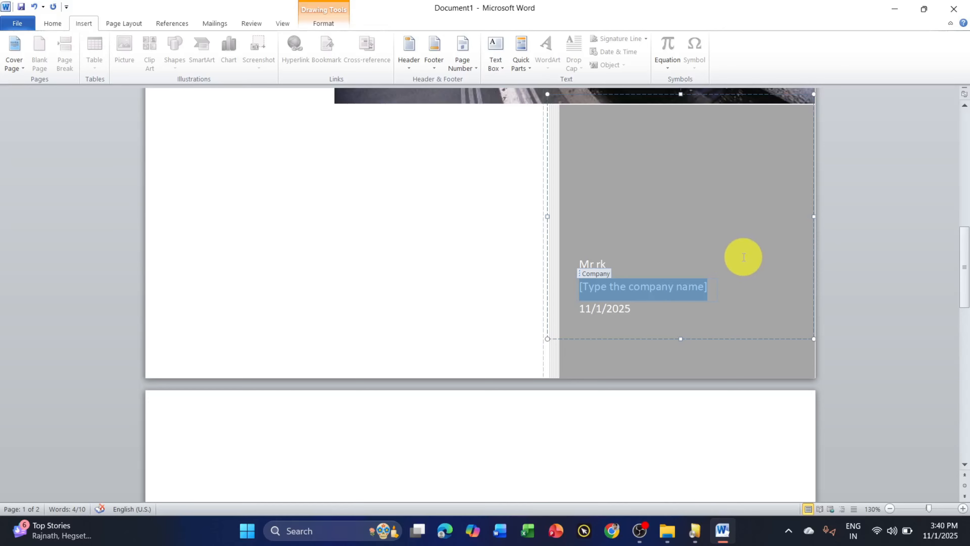
pyautogui.write('excellent')
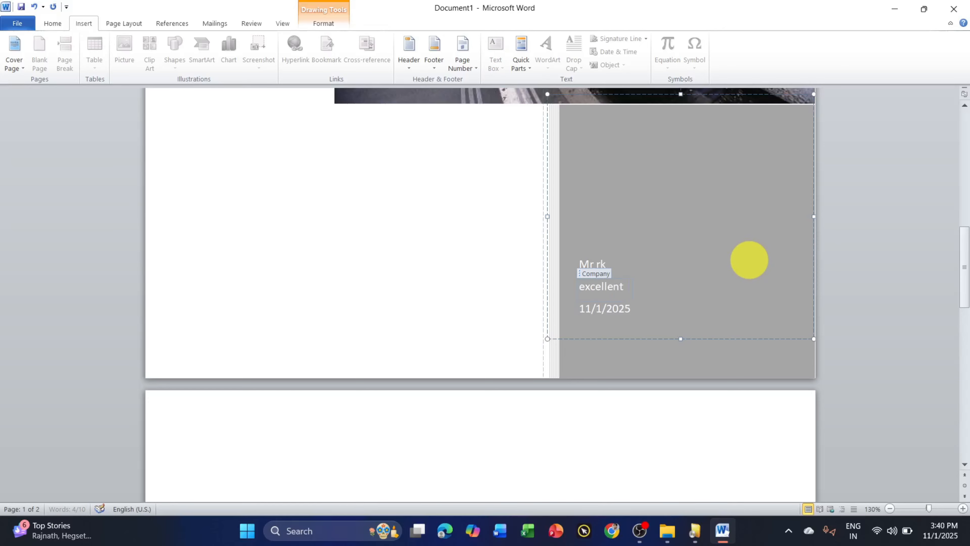
pyautogui.write(' Infotech')
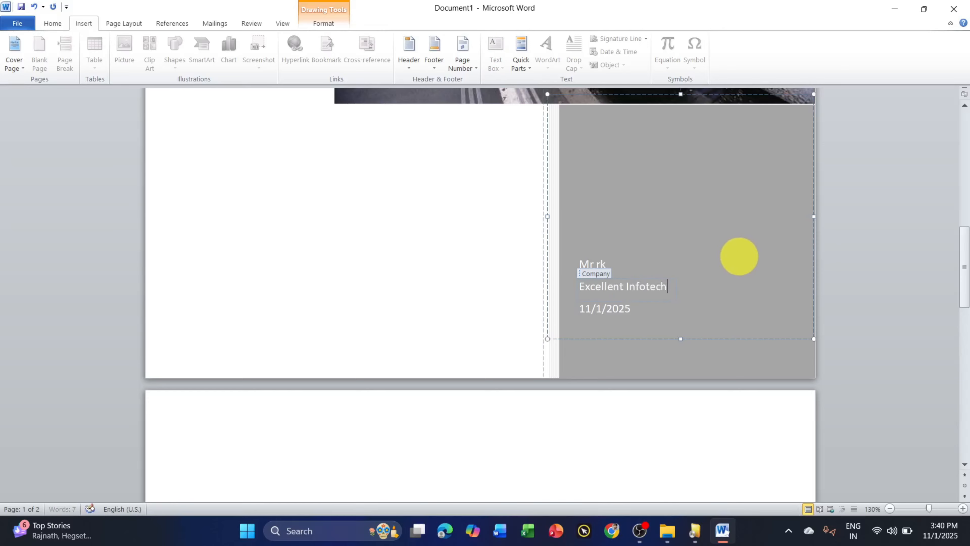
pyautogui.click(607, 309)
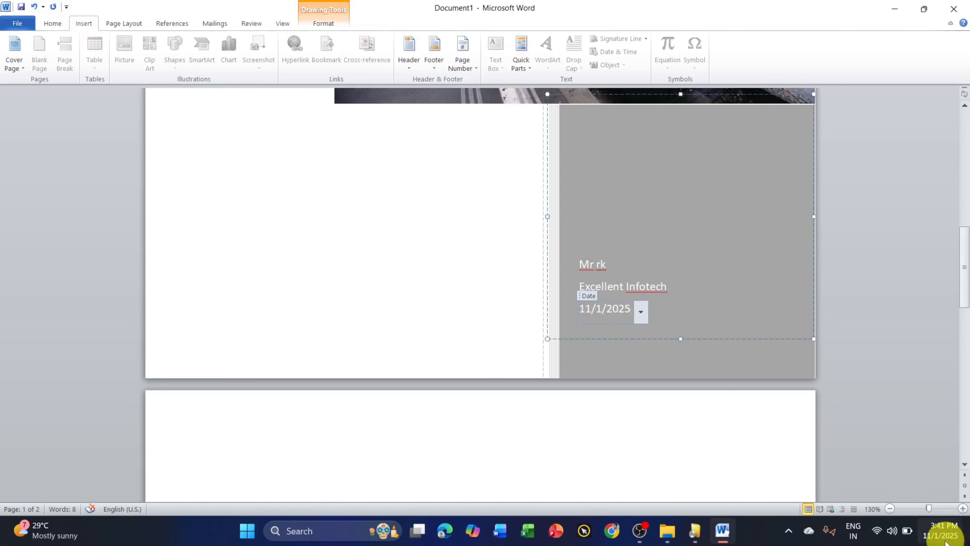
pyautogui.moveTo(945, 541)
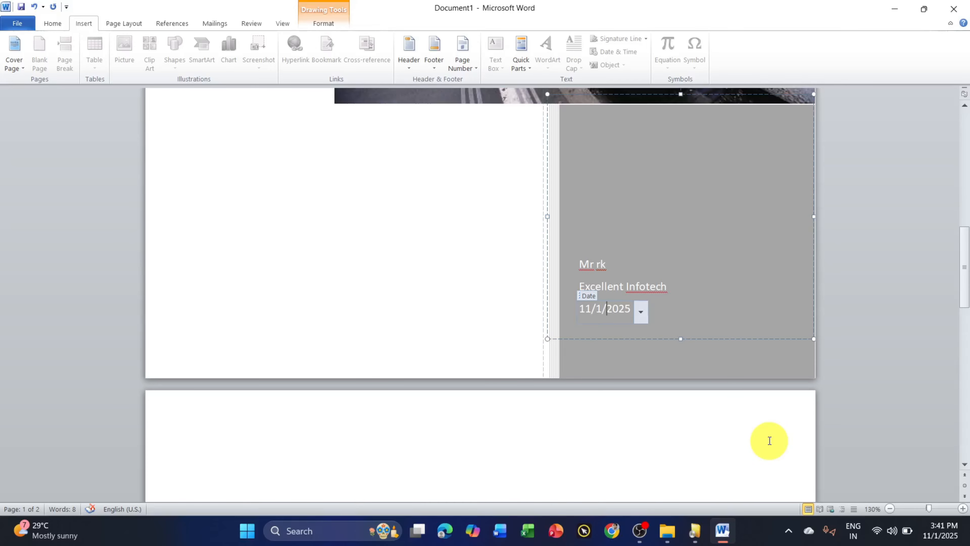
# Enter three paragraphs of random filler letters on the blank page after the cover page.
pyautogui.scroll(12, 770, 441)
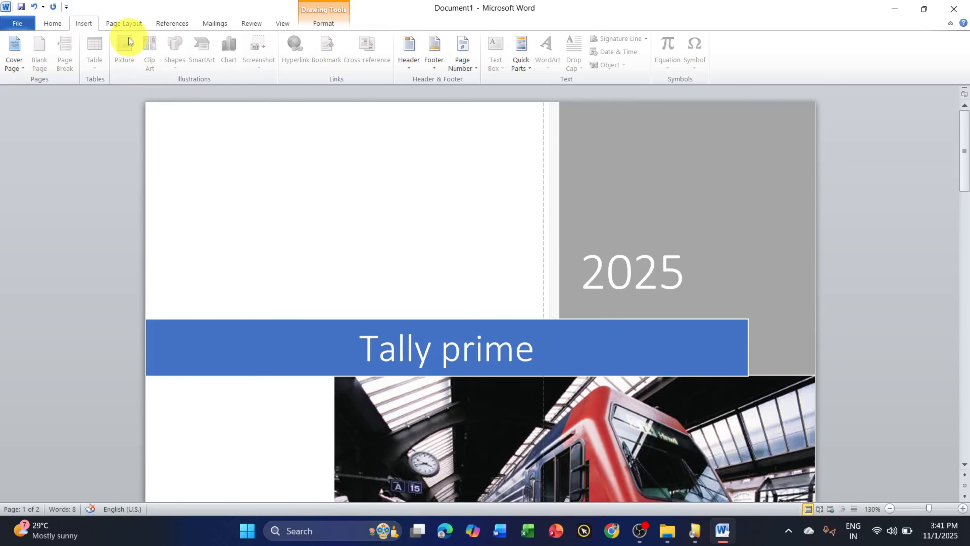
pyautogui.scroll(-10, 301, 217)
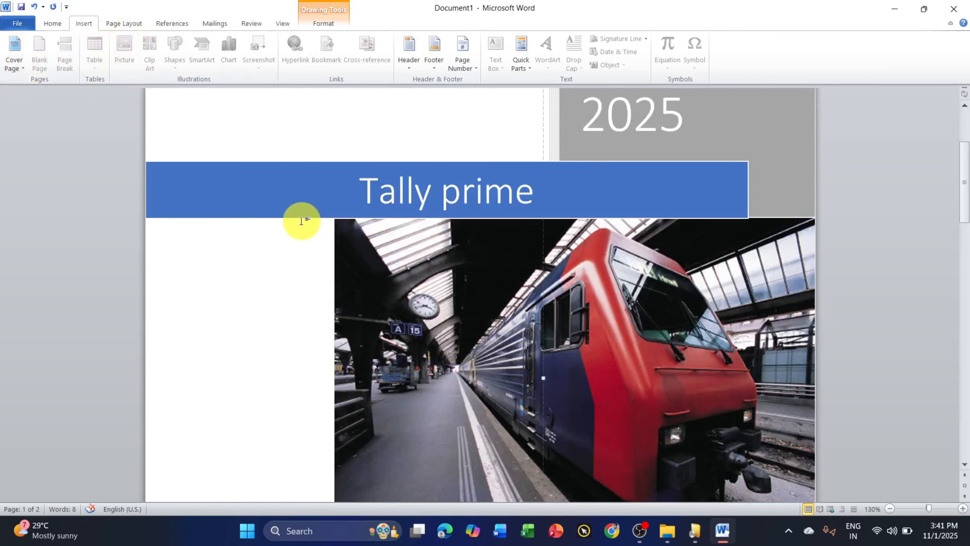
pyautogui.scroll(-5, 304, 224)
pyautogui.click(322, 316)
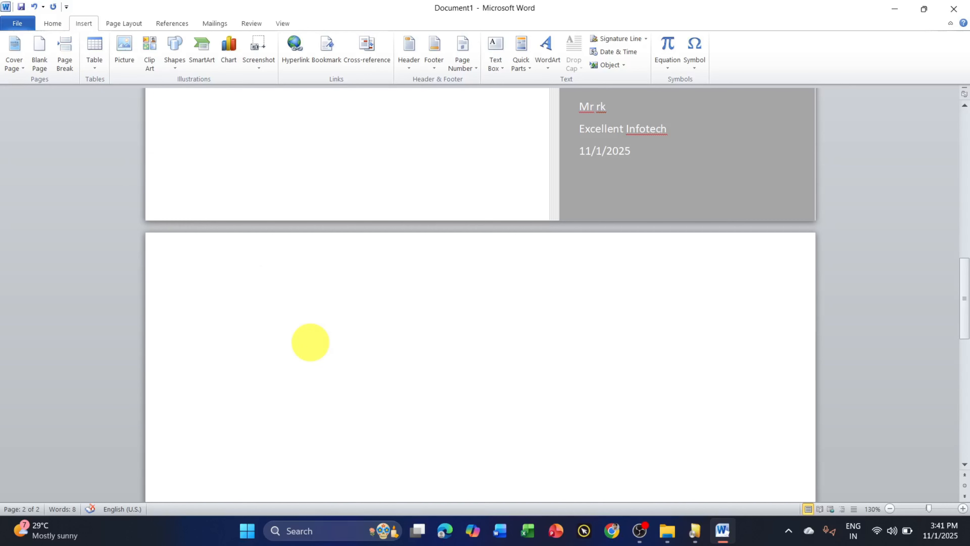
pyautogui.write('dsjflkdsjfldskjflsdjfldskjflsdkf')
pyautogui.press('Return')
pyautogui.write('sdfjdsdlkfjj')
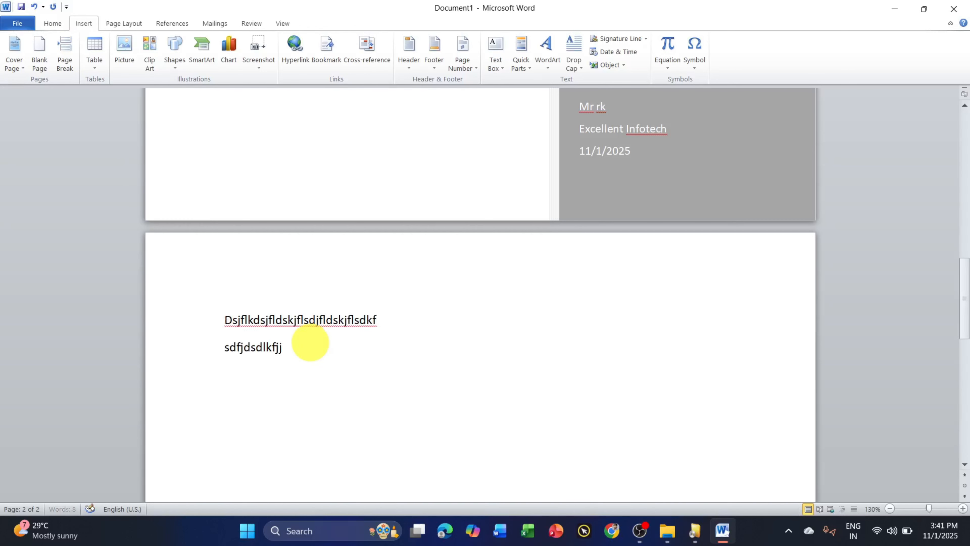
pyautogui.write('jdfslkdjfslkdjflkdjflksdfdfjlksjflksdjflksdjflksdjflksdjflsdf')
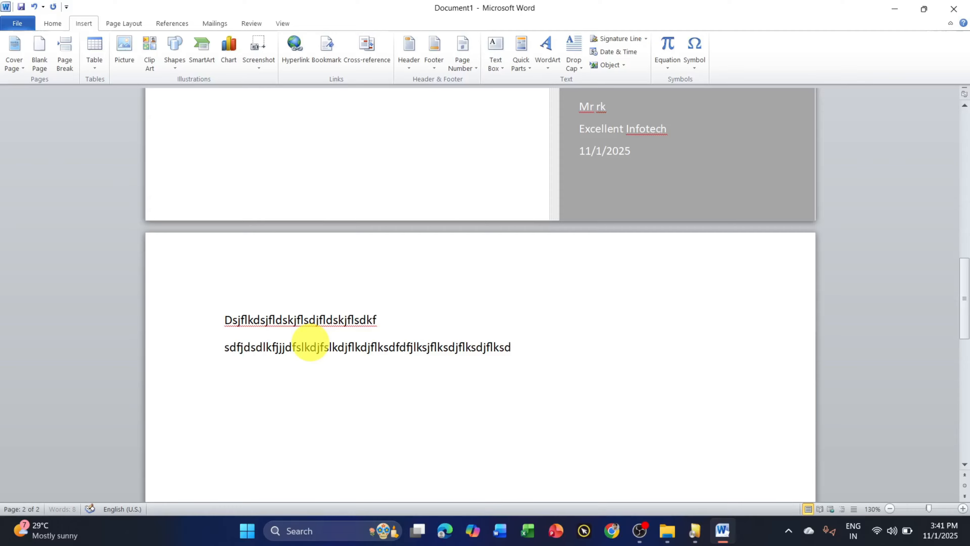
pyautogui.press('Return')
pyautogui.write('sdfjdflskdjflksdjflksdjflksdjflksd')
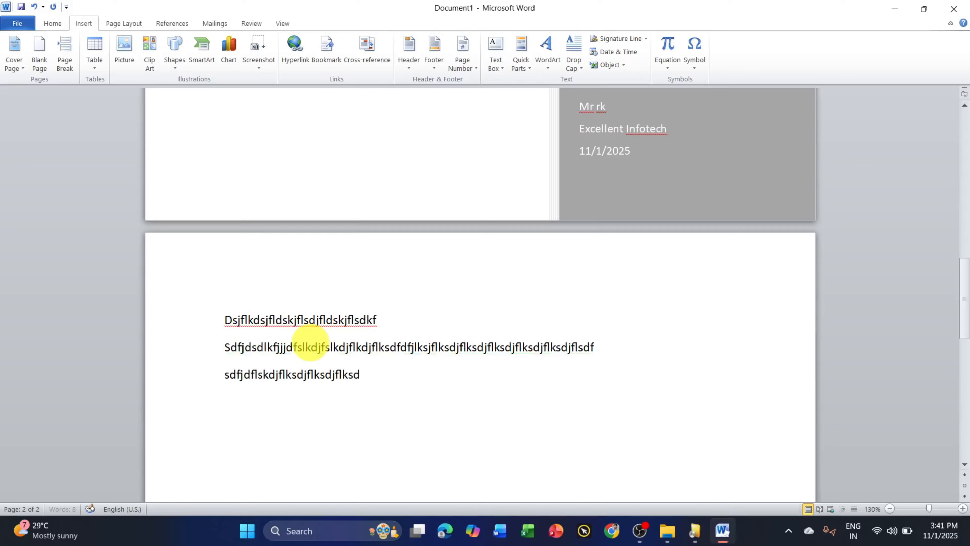
pyautogui.write('jflksdjflksdjflskdjflskjflskdjflksdjflksdjflksjflksdjf')
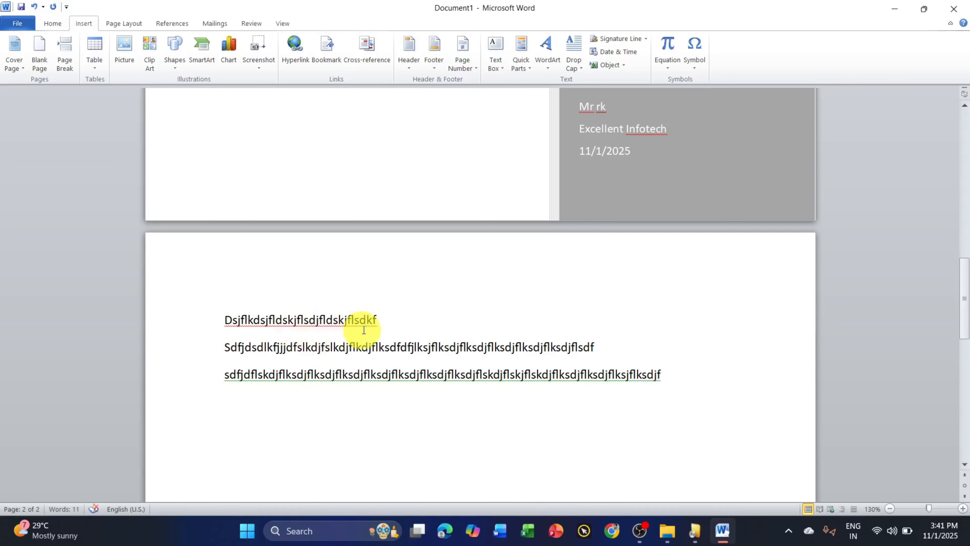
pyautogui.scroll(-7, 366, 328)
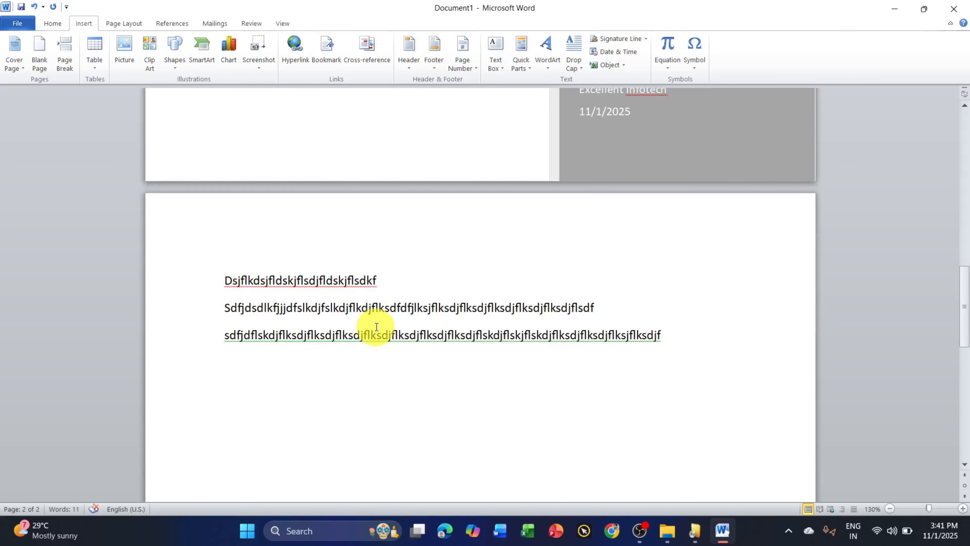
# Insert a blank page after the filler text and enter a first paragraph of random letters and digits on it.
pyautogui.scroll(-3, 380, 327)
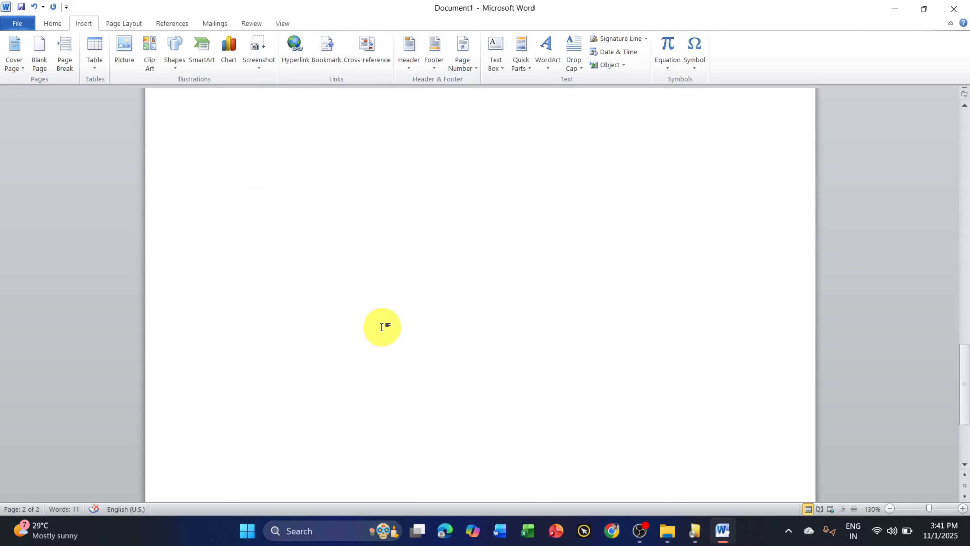
pyautogui.scroll(6, 384, 325)
pyautogui.scroll(1, 383, 326)
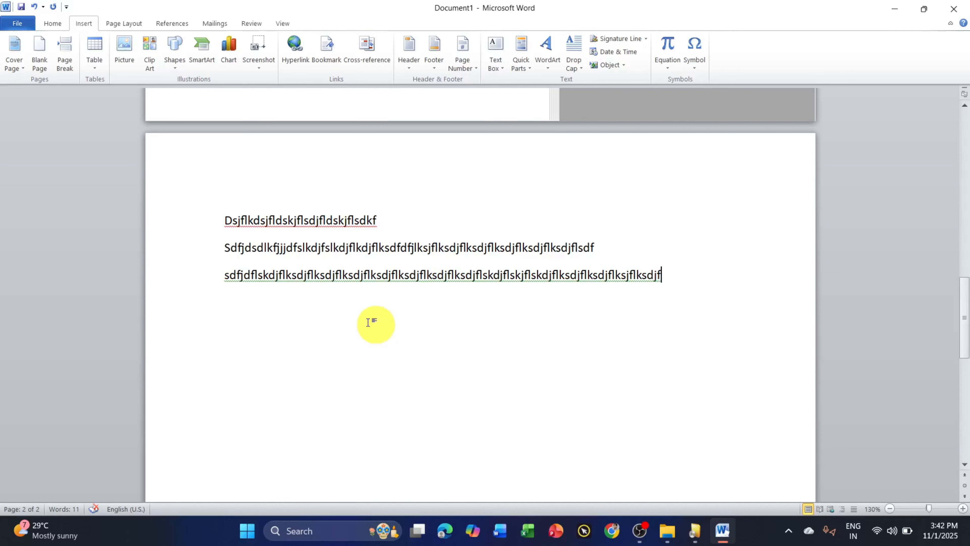
pyautogui.click(39, 55)
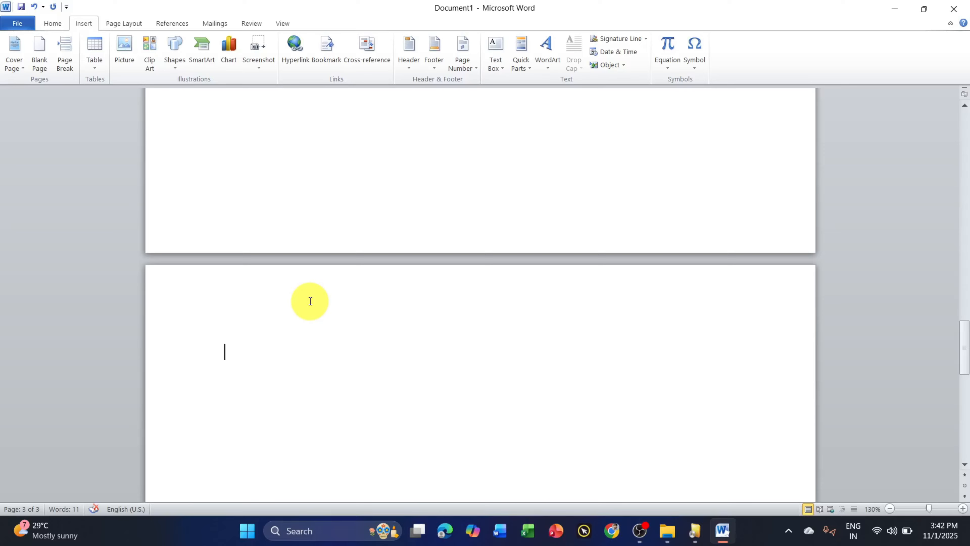
pyautogui.write('fddffsdfdfssfsdsddsfdfd')
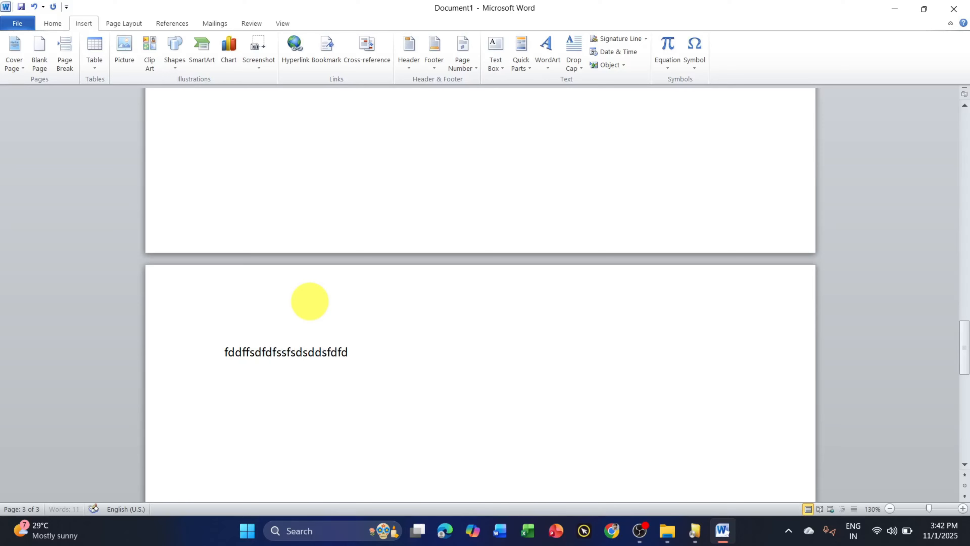
pyautogui.press('BackSpace')
pyautogui.write('sdfdsfddsfsf')
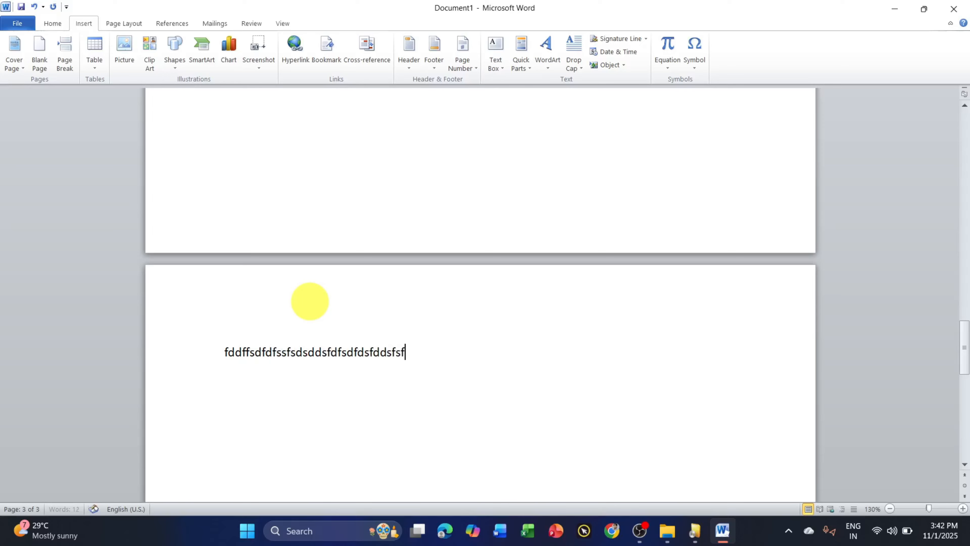
pyautogui.write('sdf65f4sdf4sd6f4s6dfsd')
# Add a second, longer paragraph of random letters and digits on the new third page.
pyautogui.press('Return')
pyautogui.write('sdf5sd6f')
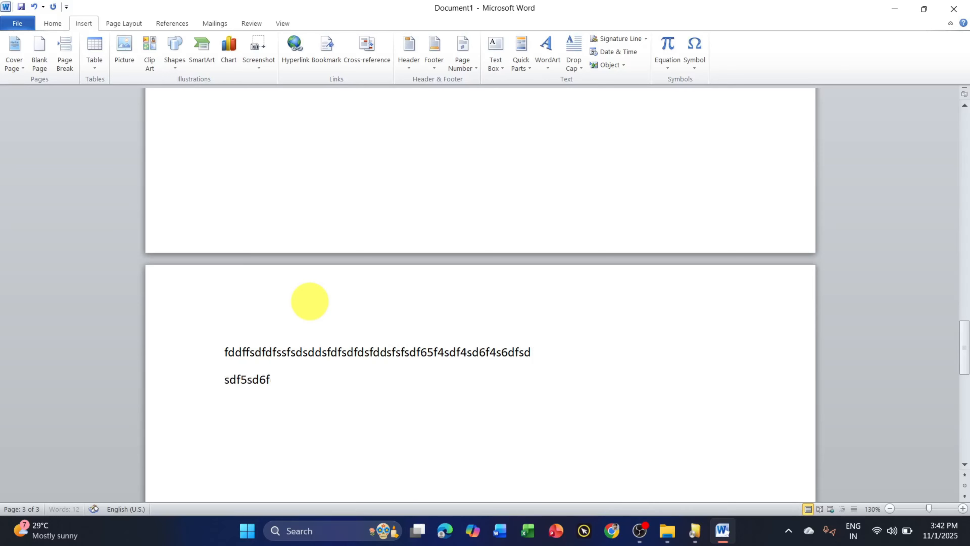
pyautogui.write('4sd56f4sd6f464fs6d4f6sd4fd64f4f6s54fsd64fs65')
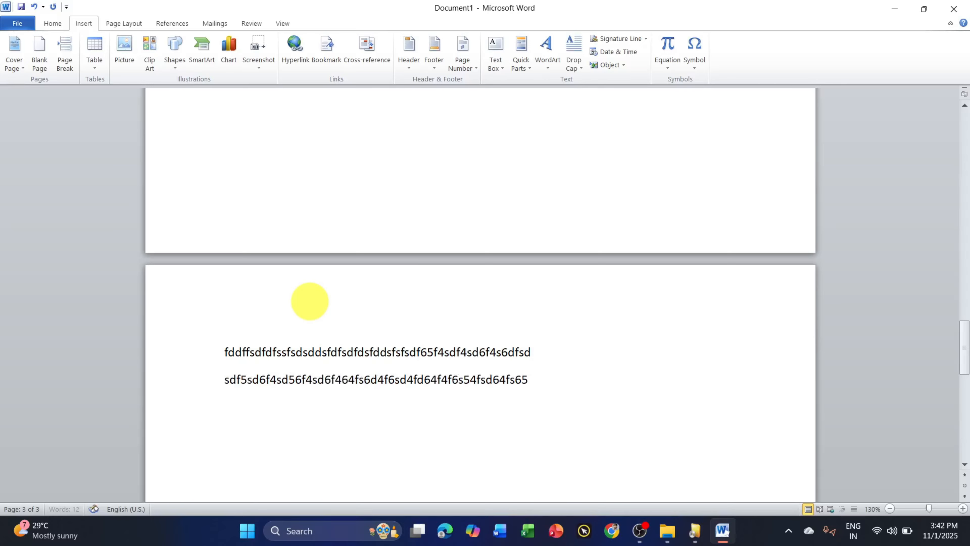
pyautogui.write('4fs564f6s5d4fsd6f54321df32sdsdfsdf')
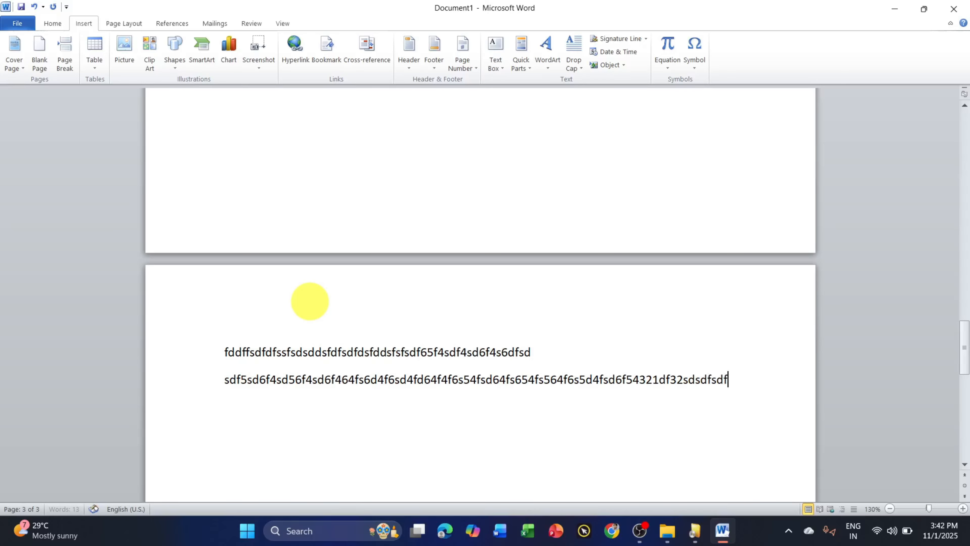
pyautogui.write('sdf3sdf4s56f456sdf65sd4f65sd4fsd')
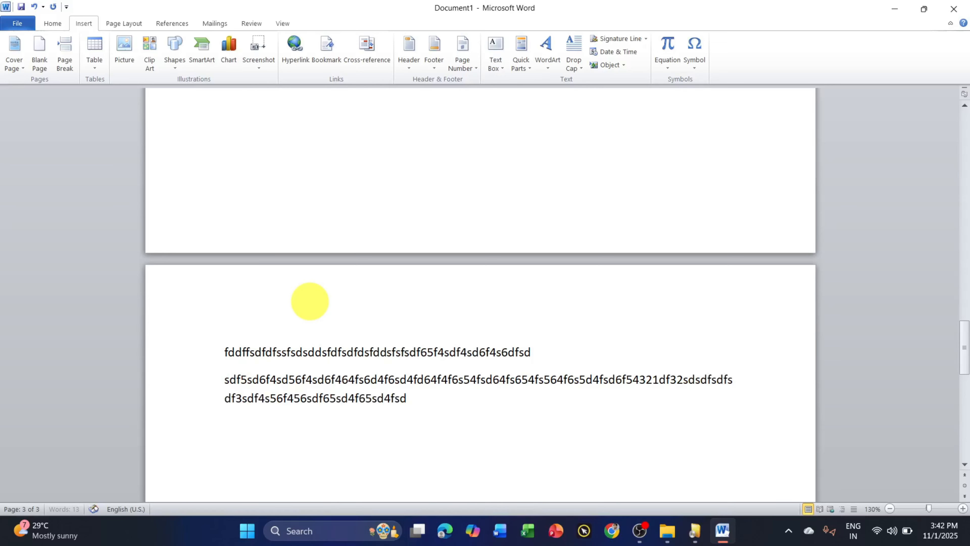
# Insert another blank page after the third page's text and enter three paragraphs of random letters and digits on it.
pyautogui.scroll(-1, 442, 275)
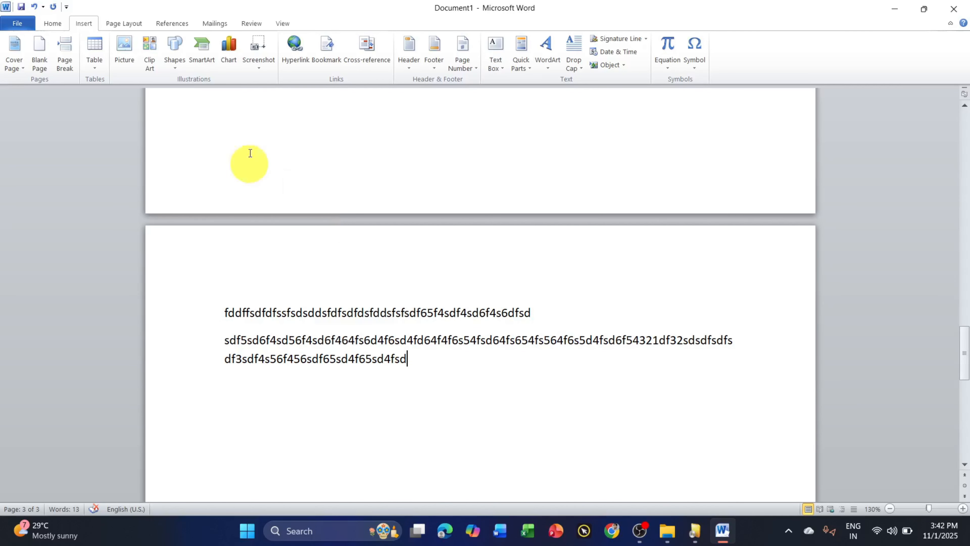
pyautogui.click(39, 53)
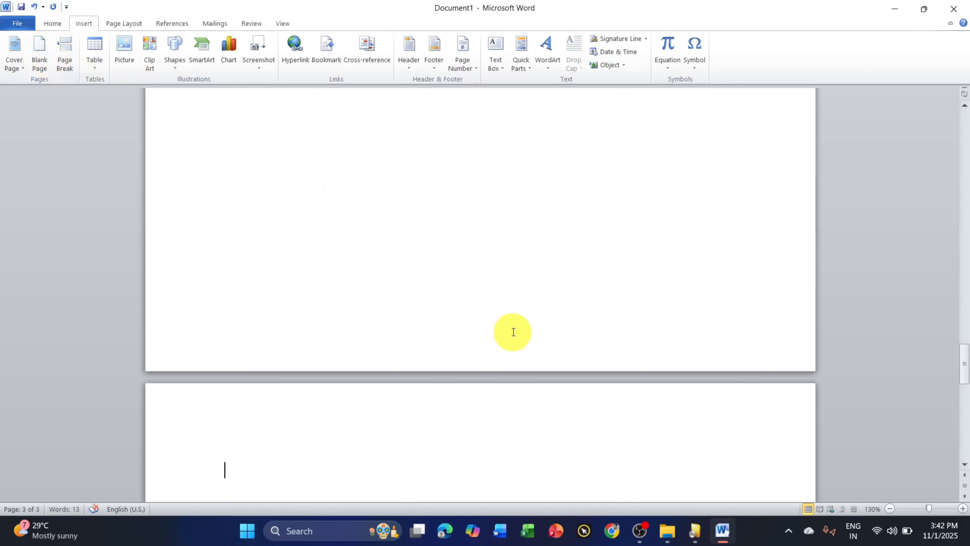
pyautogui.scroll(-3, 514, 330)
pyautogui.write('zx54fs56d4f6s54s3dasd54asd4as6d4as')
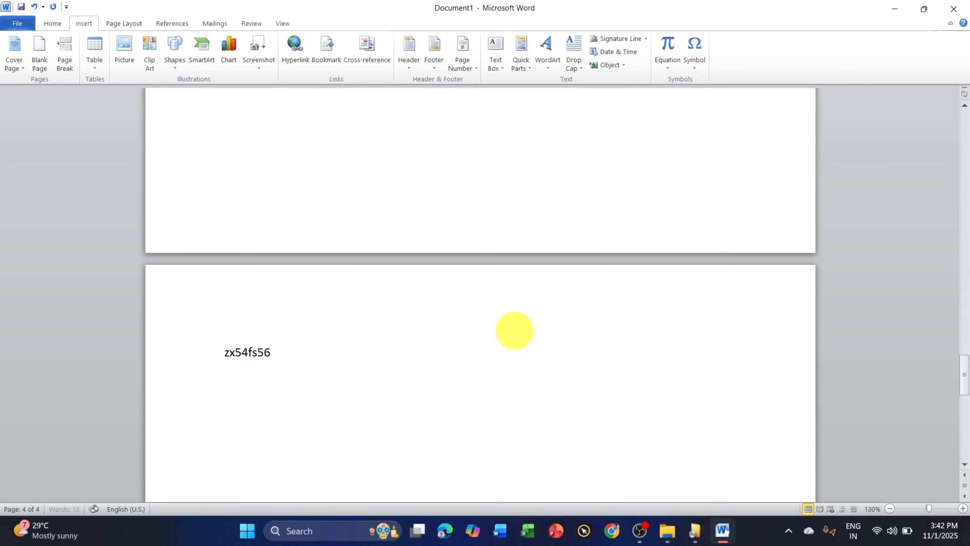
pyautogui.press('Return')
pyautogui.write('sdf4sdf4')
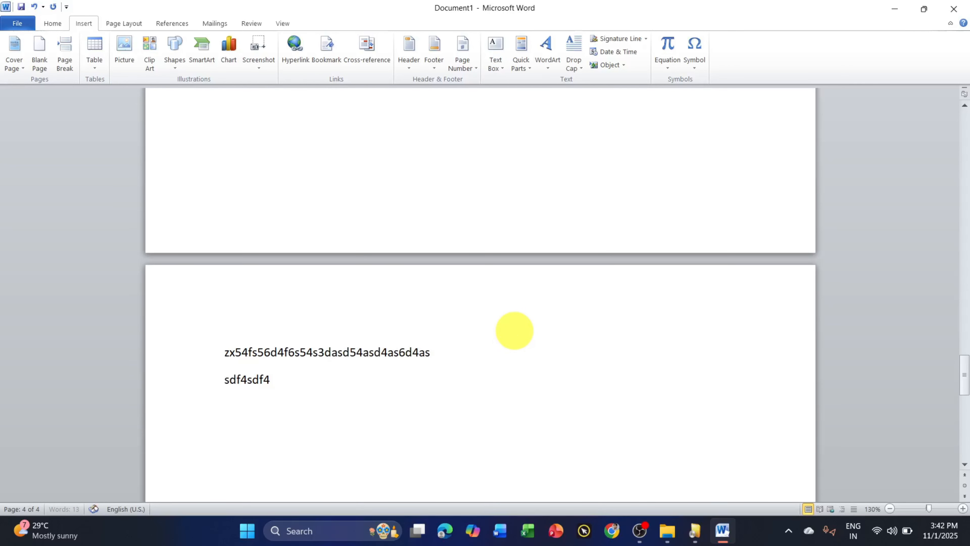
pyautogui.write('sd6f4s6df4sd6f4s6f4d4f65sd4f65sdf465sd4f6s5df6s5df6s5d4f65')
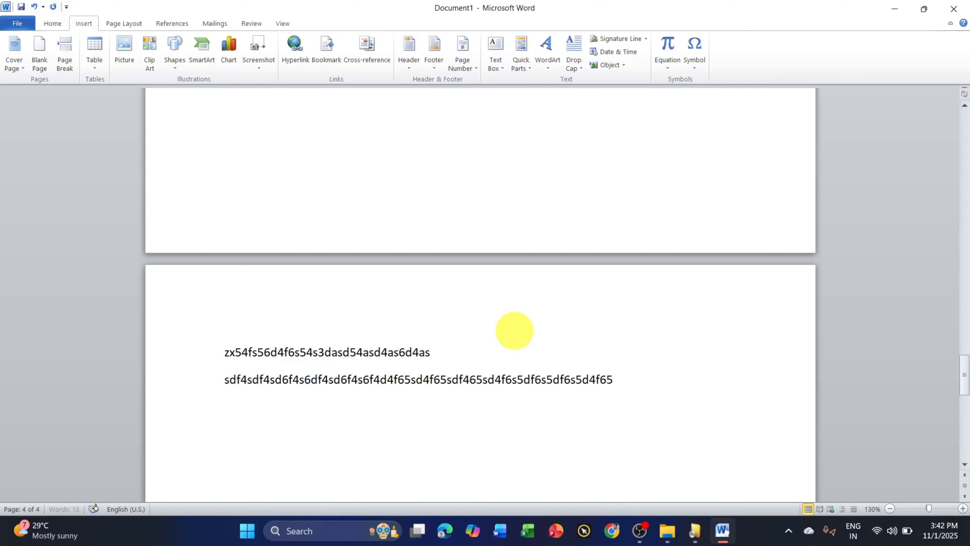
pyautogui.press('Return')
pyautogui.write('sdfd4fd4fd4fd4fsd')
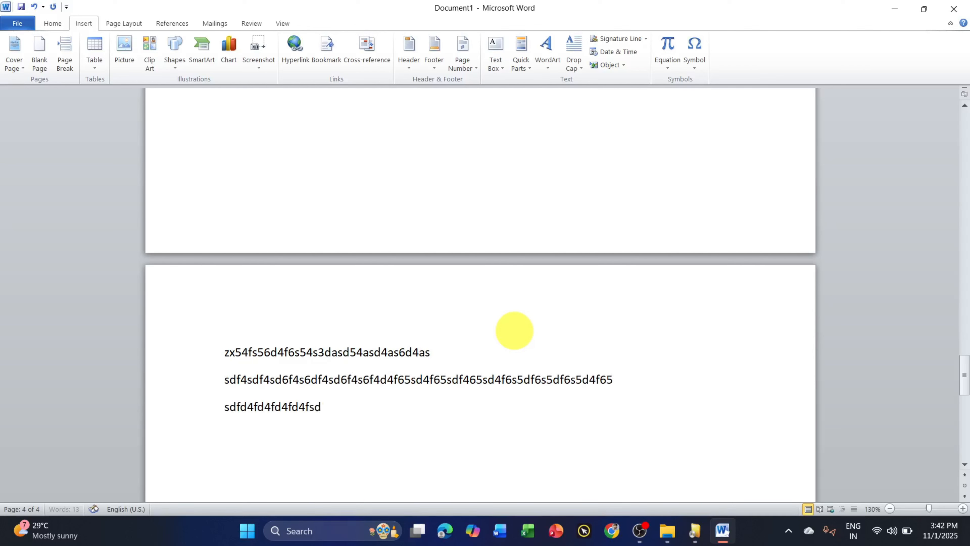
pyautogui.write('f6s4df64sd6f4s6f4d4d46sd4f46')
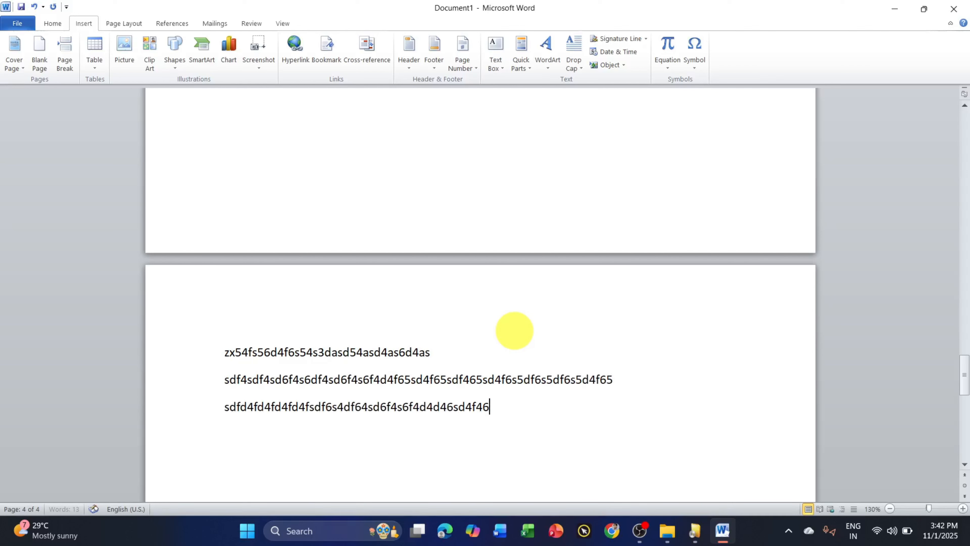
# Review the document from the cover page to the last page, zoomed out to 80% with pages side by side.
pyautogui.scroll(20, 486, 243)
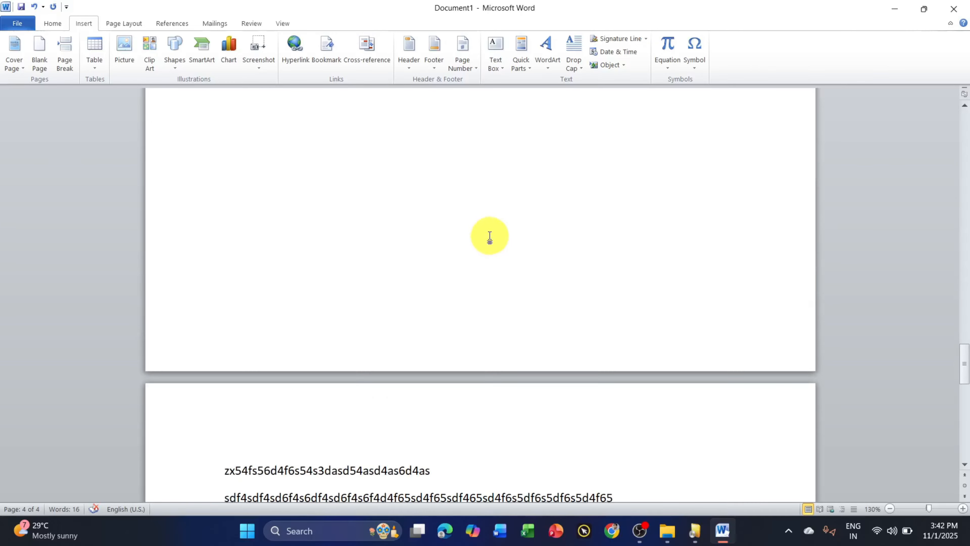
pyautogui.scroll(10, 491, 230)
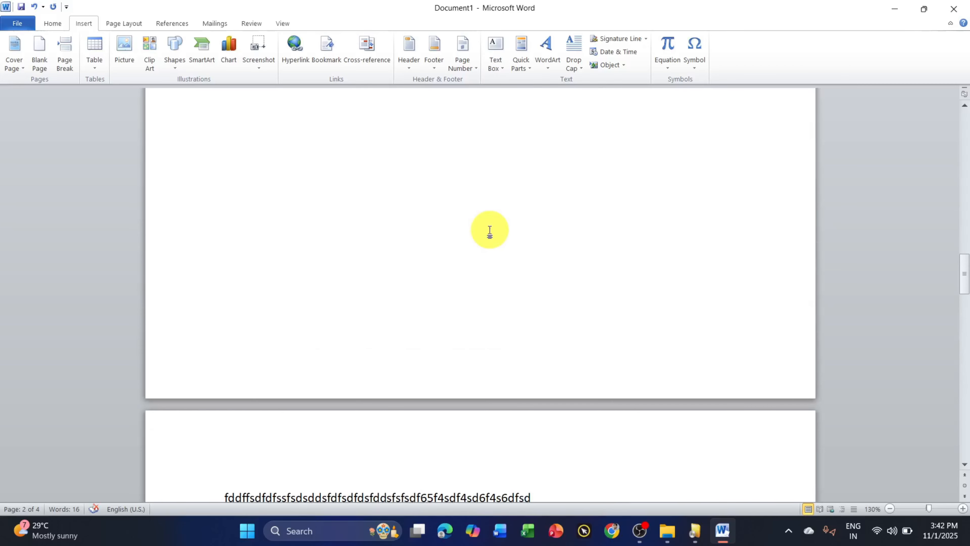
pyautogui.scroll(10, 489, 228)
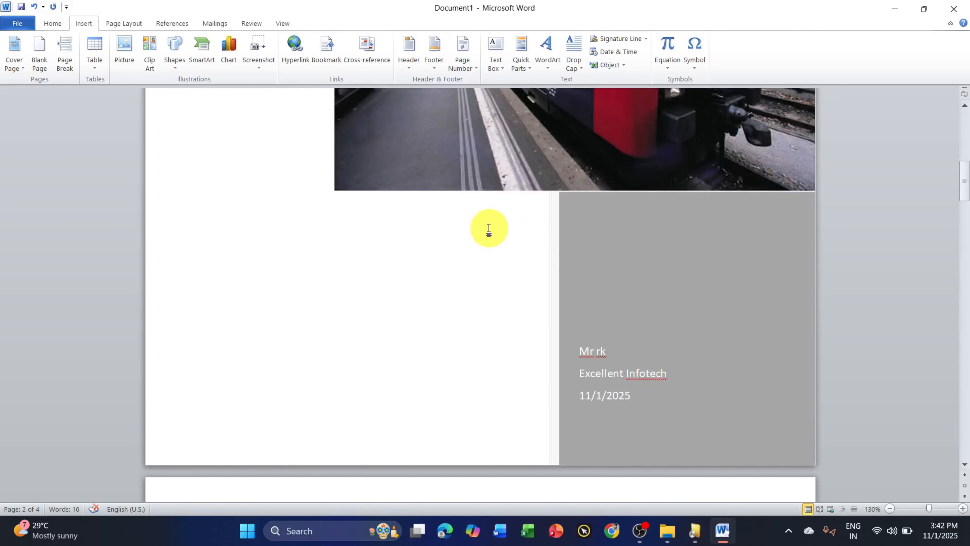
pyautogui.scroll(-12, 486, 223)
pyautogui.scroll(3, 483, 218)
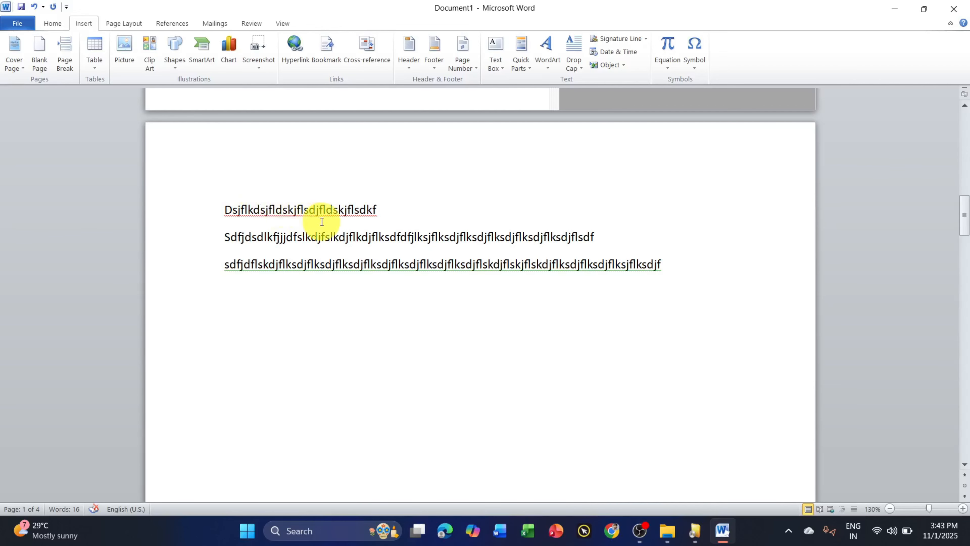
pyautogui.keyDown('ctrl'); pyautogui.scroll(-5, 335, 223); pyautogui.keyUp('ctrl')
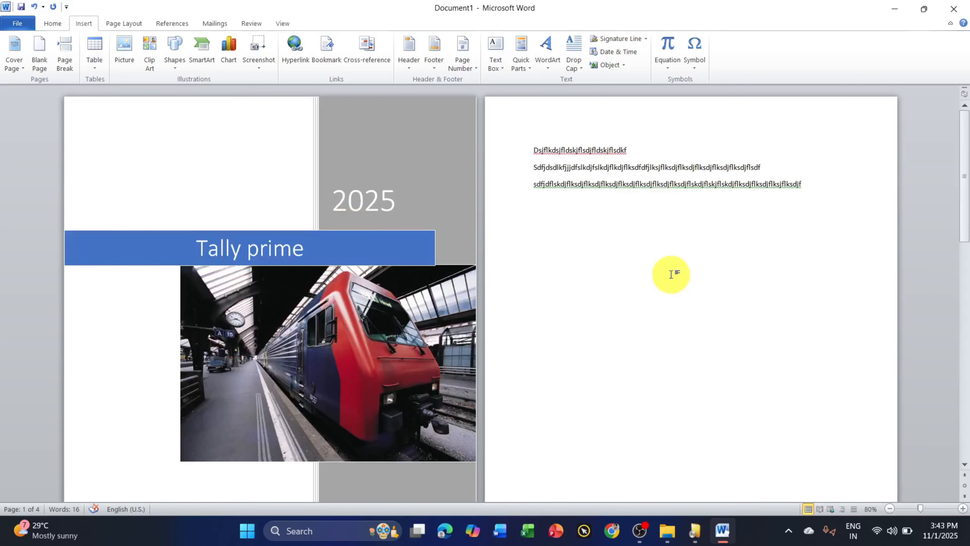
pyautogui.scroll(-6, 671, 275)
pyautogui.scroll(-7, 671, 274)
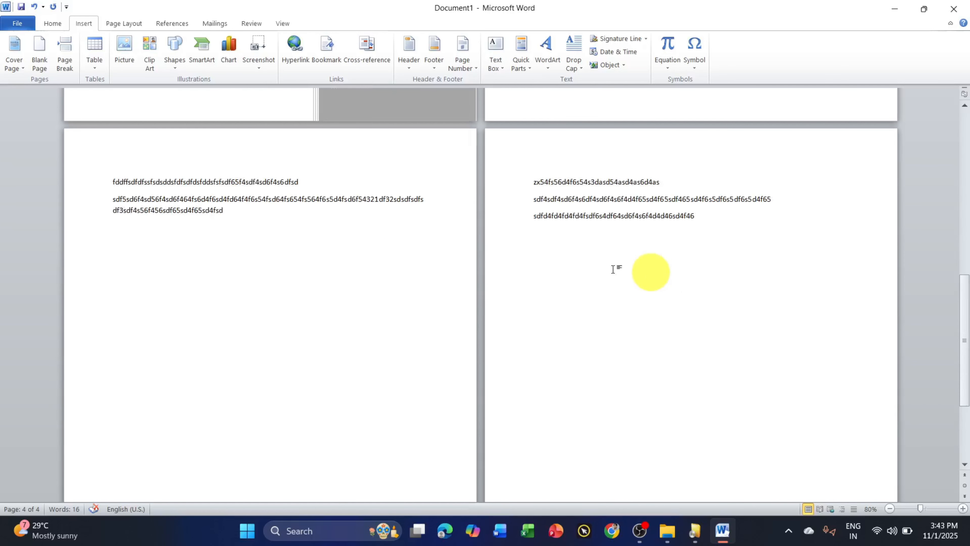
# Enter "cx.;vdl;fk" at the start of the fourth page and several short lines of random characters below the third page's text.
pyautogui.click(302, 226)
pyautogui.write('cx.;vdl;fk')
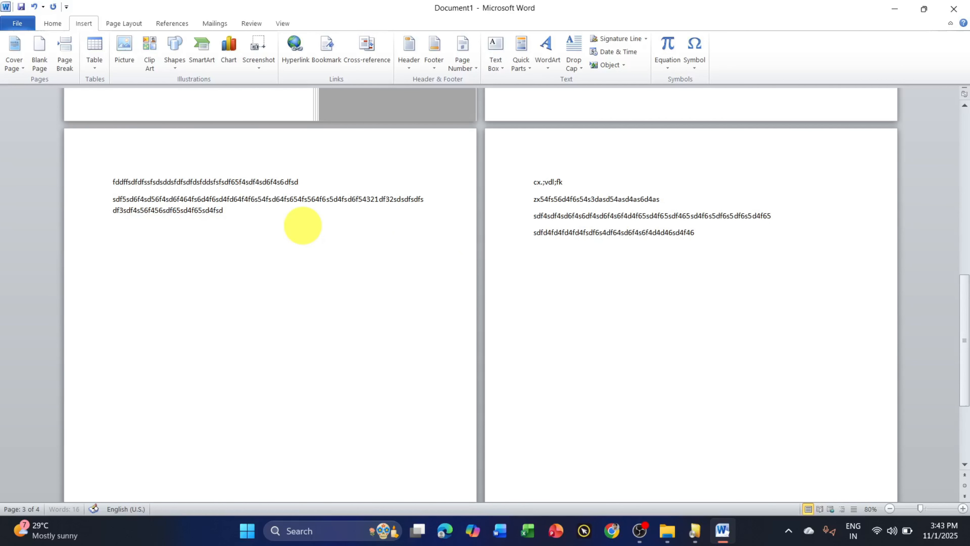
pyautogui.write('5646546')
pyautogui.press('Return')
pyautogui.write('6556456sd4f64 Sd6f 65sd4f6sd Sd6f4sd6f Sd6fsd F5')
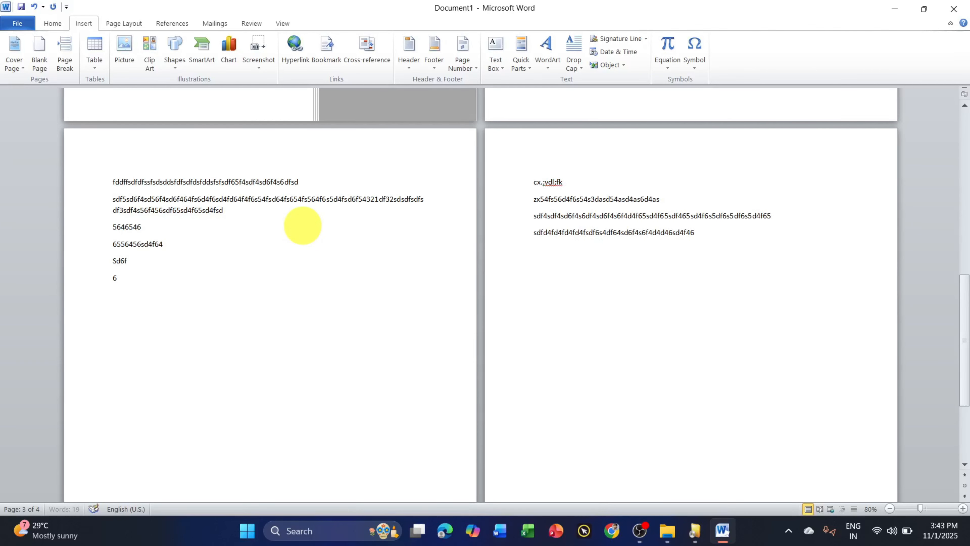
pyautogui.write('sdf6')
pyautogui.press('Return')
pyautogui.write('Sdf6sd')
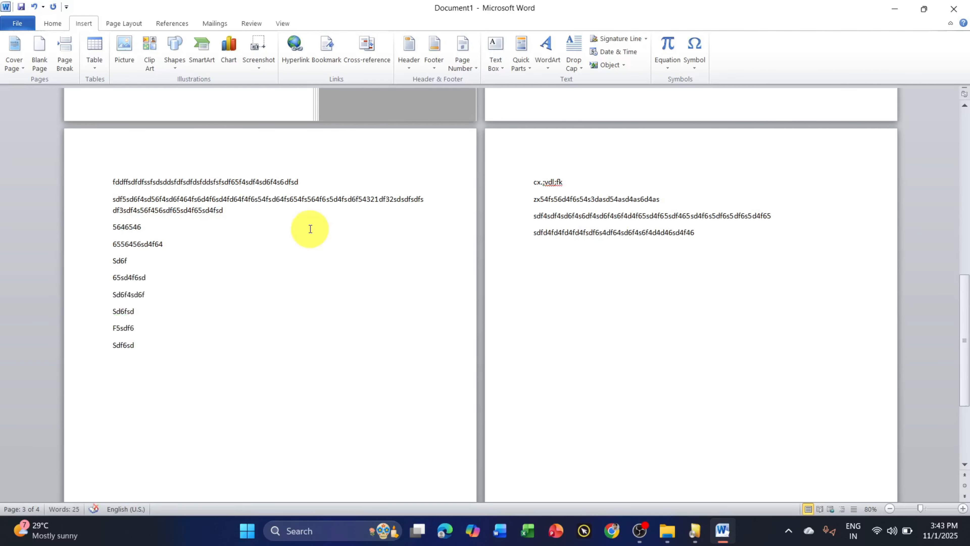
# Delete all the filler text on the third page, from its first line through the "Sdf6sd" line.
pyautogui.scroll(1, 305, 225)
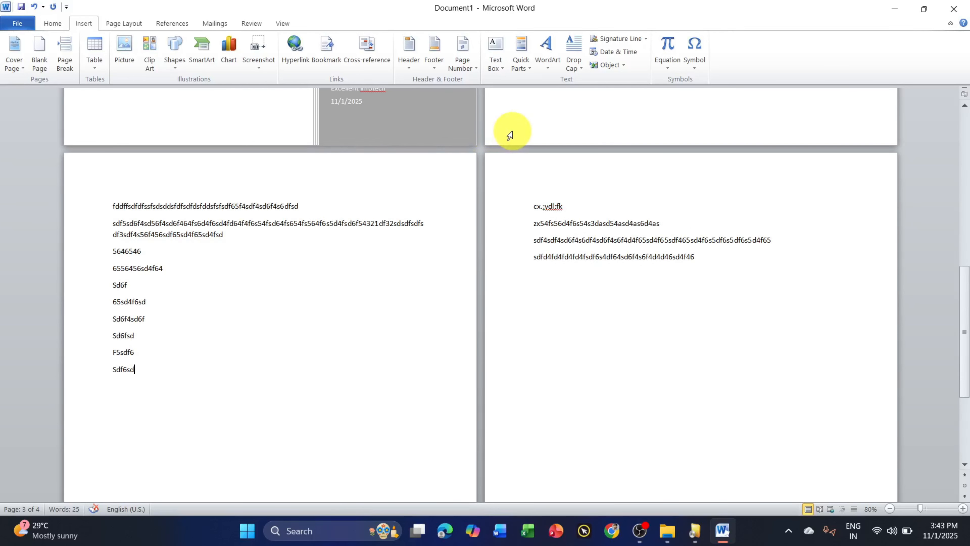
pyautogui.scroll(2, 512, 134)
pyautogui.scroll(-2, 512, 134)
pyautogui.click(283, 238)
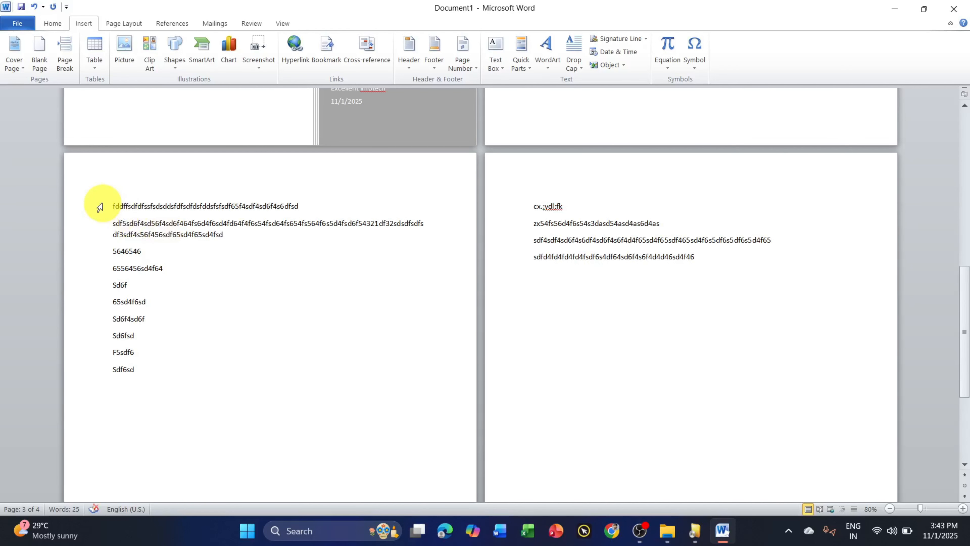
pyautogui.moveTo(98, 199); pyautogui.dragTo(158, 383)
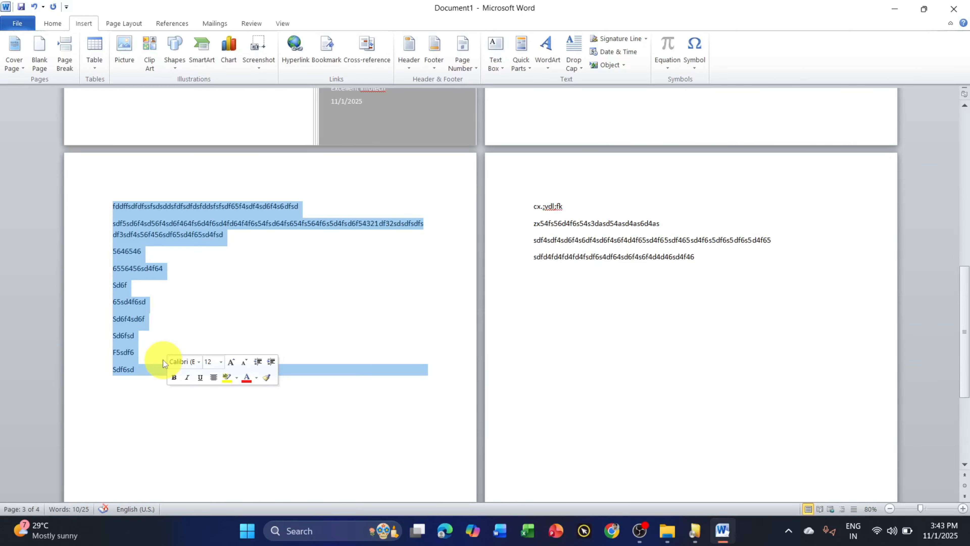
pyautogui.press('Delete')
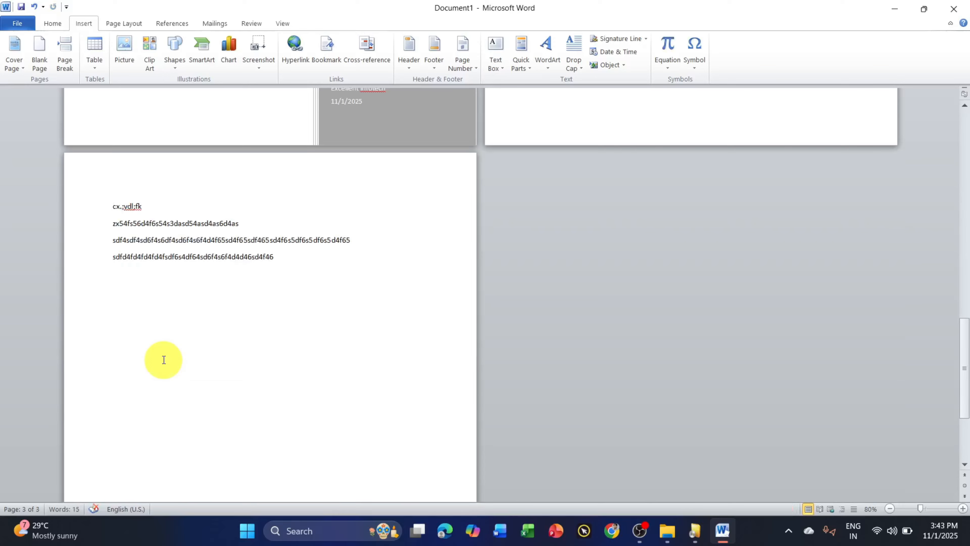
# Delete the remaining filler text on the last page and remove the empty page.
pyautogui.scroll(1, 212, 306)
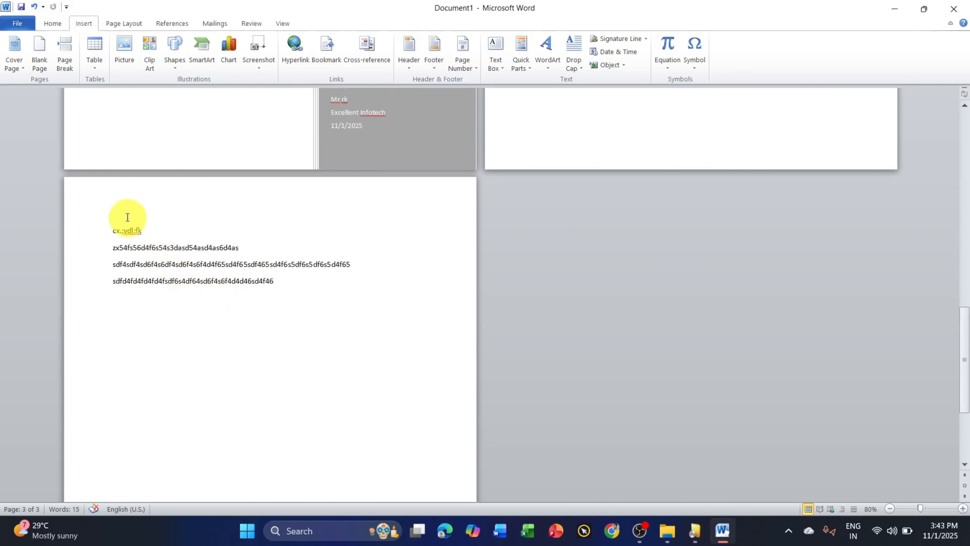
pyautogui.moveTo(108, 213); pyautogui.dragTo(255, 364)
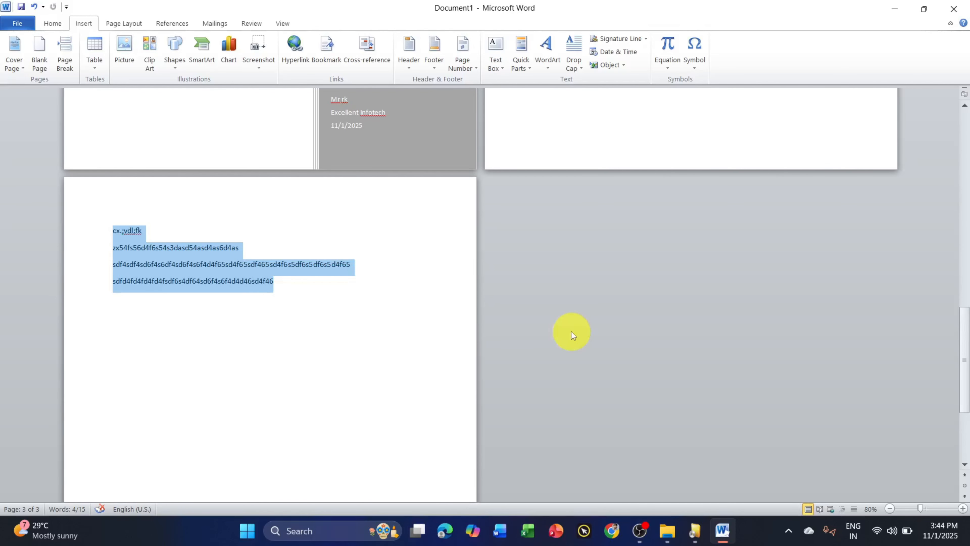
pyautogui.press('Delete')
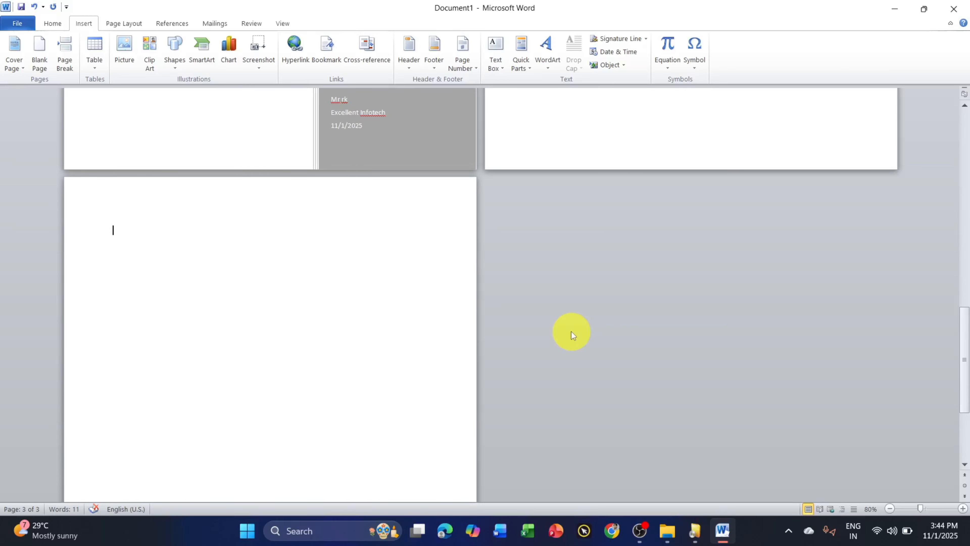
pyautogui.press('BackSpace')
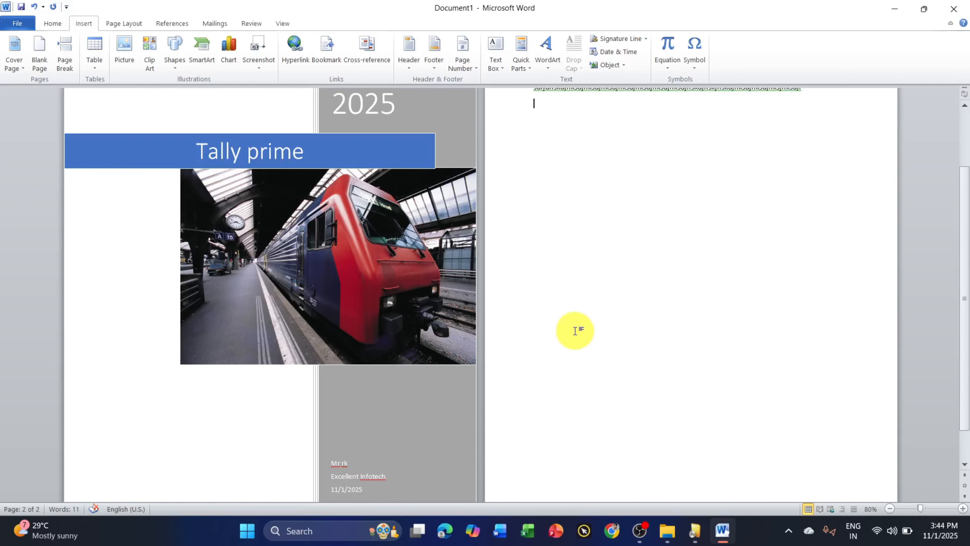
# Remove the current cover page titled "Tally prime" from the document.
pyautogui.scroll(4, 575, 331)
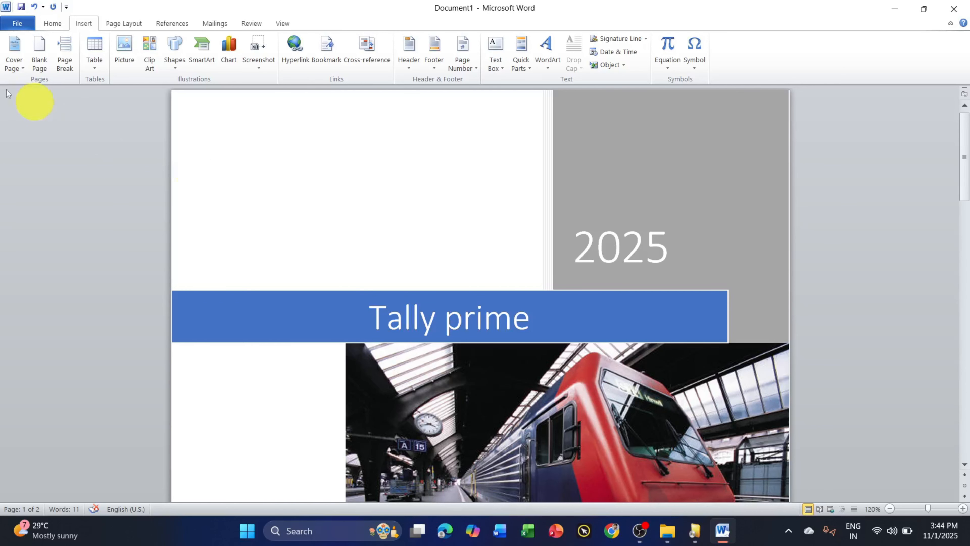
pyautogui.click(23, 67)
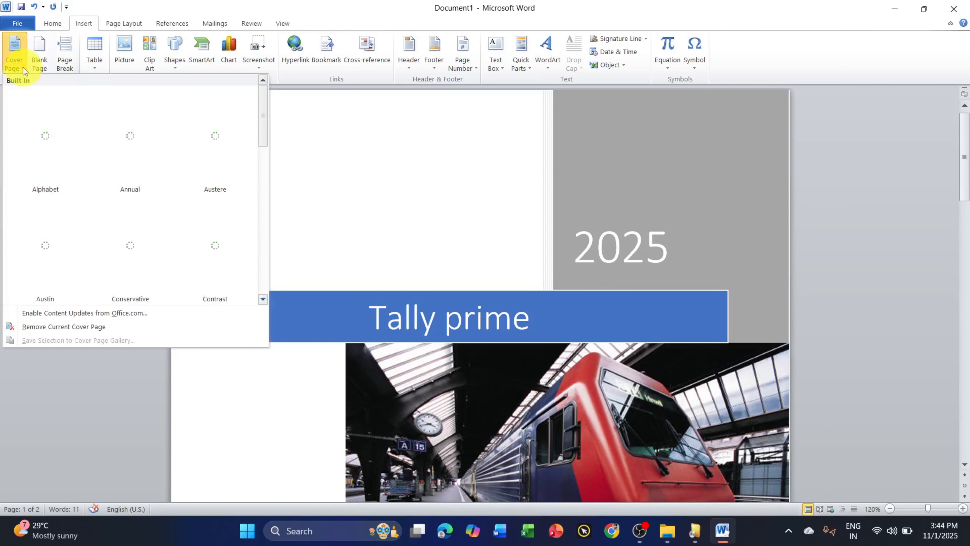
pyautogui.click(78, 326)
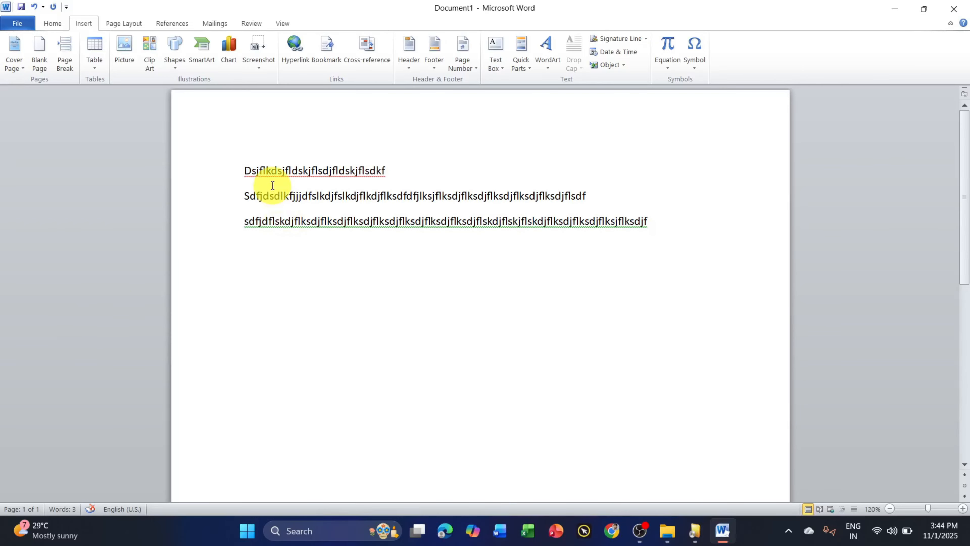
# Delete all three remaining lines of filler text, leaving the page empty, and dismiss the PointerFocus trial notice.
pyautogui.scroll(1, 270, 187)
pyautogui.moveTo(242, 155); pyautogui.dragTo(619, 262)
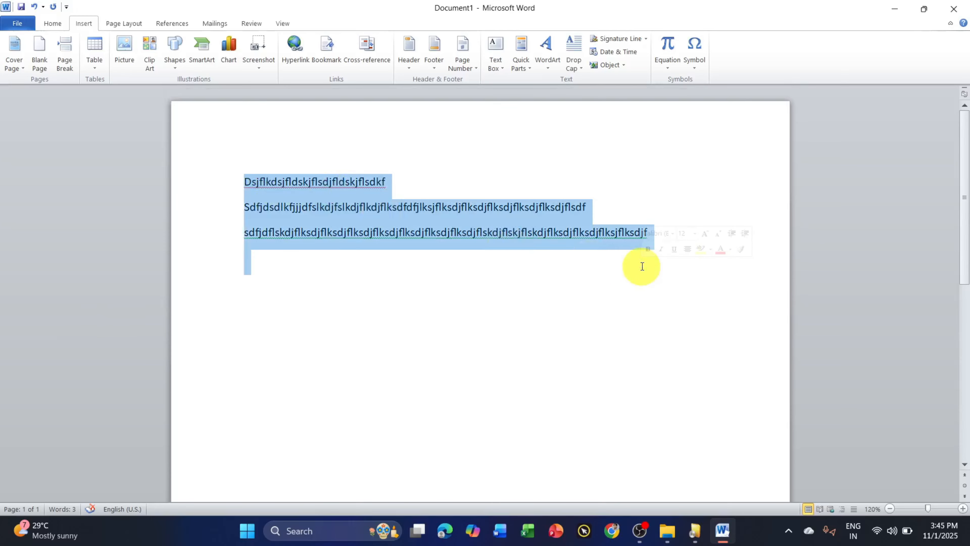
pyautogui.press('Delete')
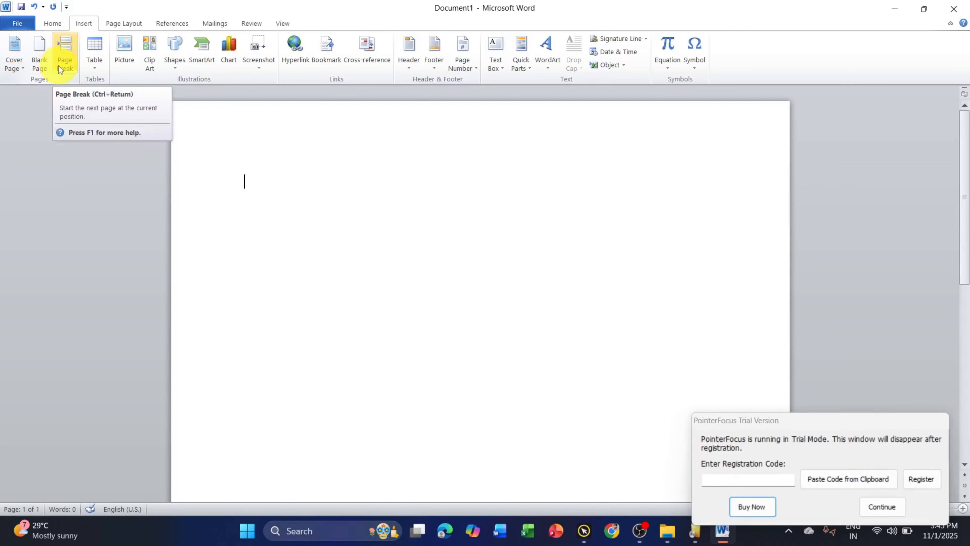
pyautogui.click(882, 507)
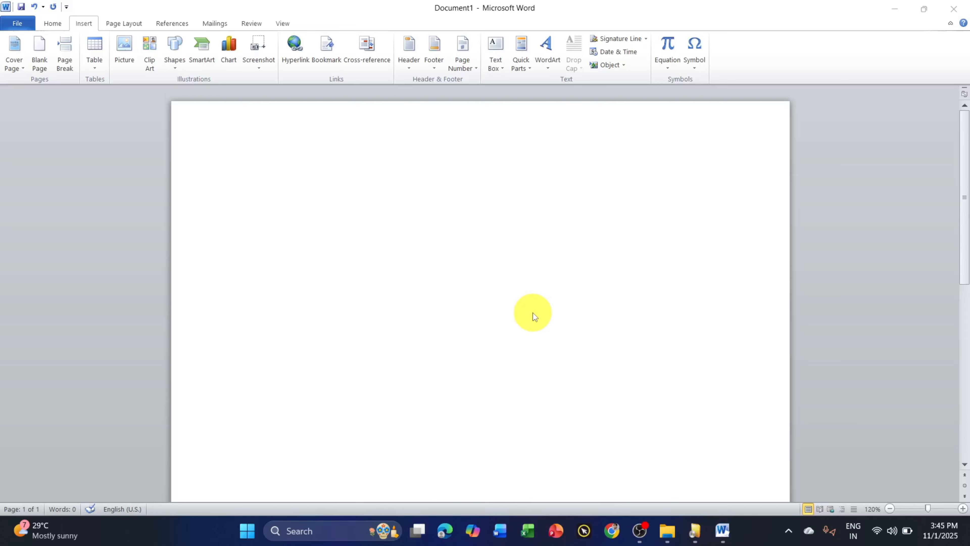
# Generate five paragraphs of sample text on the empty page with the formula =rand(5).
pyautogui.click(411, 229)
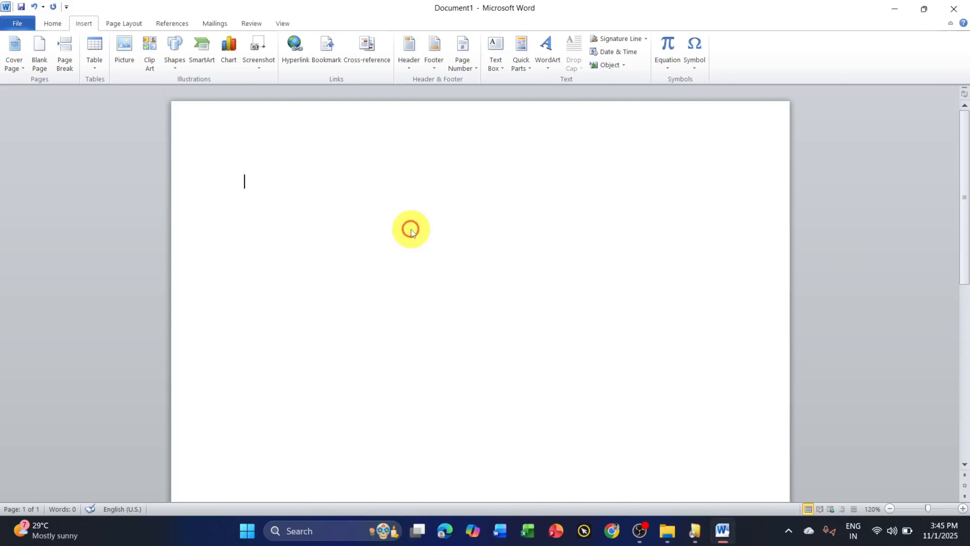
pyautogui.write('=rnad')
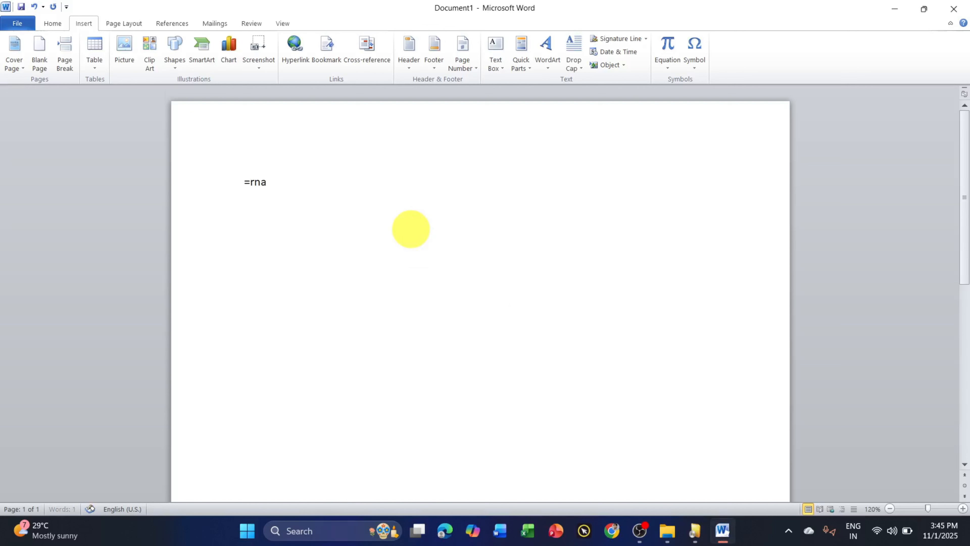
pyautogui.press('BackSpace')
pyautogui.press('BackSpace')
pyautogui.press('BackSpace')
pyautogui.press('BackSpace')
pyautogui.write('rand(5)')
pyautogui.press('Return')
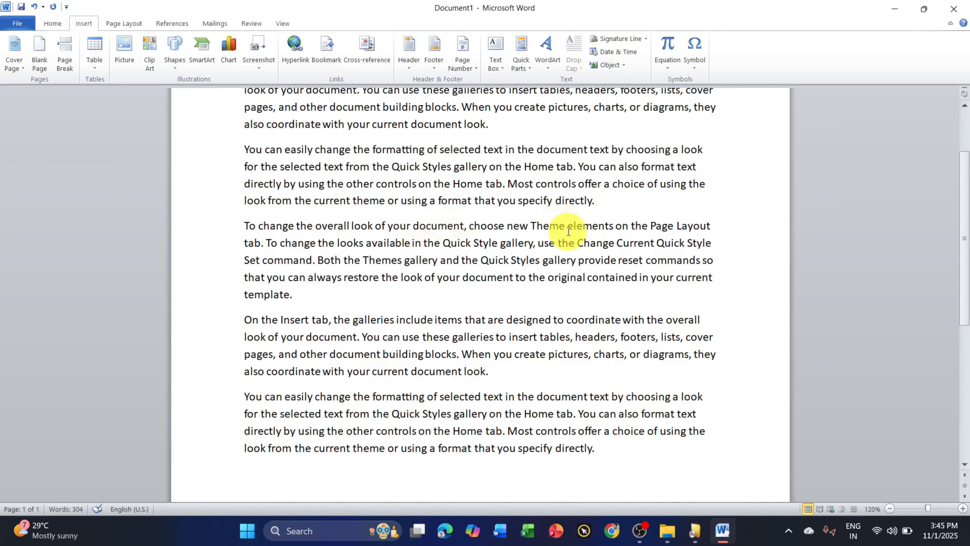
# Examine the generated sample text paragraph by paragraph at 140% zoom, including where the third paragraph ends.
pyautogui.keyDown('ctrl'); pyautogui.scroll(2, 570, 231); pyautogui.keyUp('ctrl')
pyautogui.scroll(10, 569, 231)
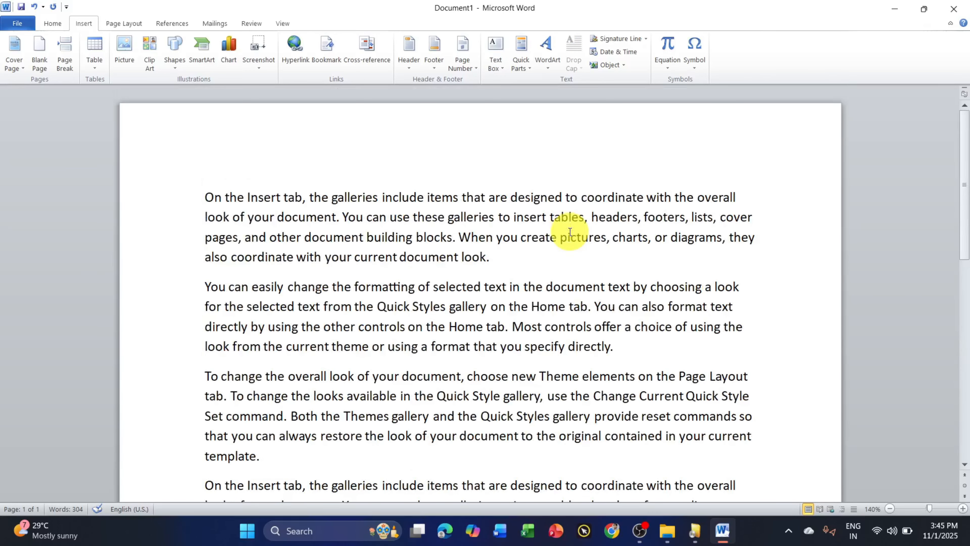
pyautogui.scroll(-1, 569, 231)
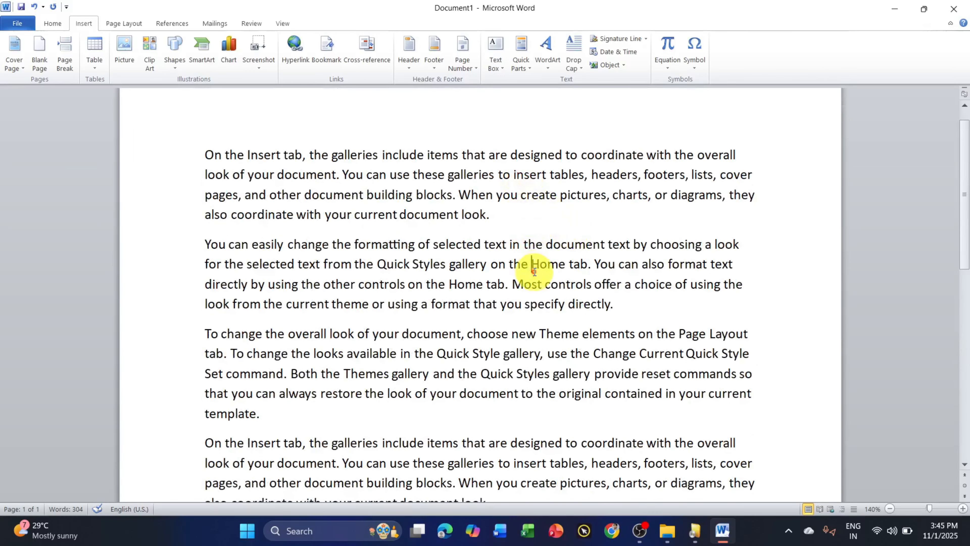
pyautogui.click(569, 373)
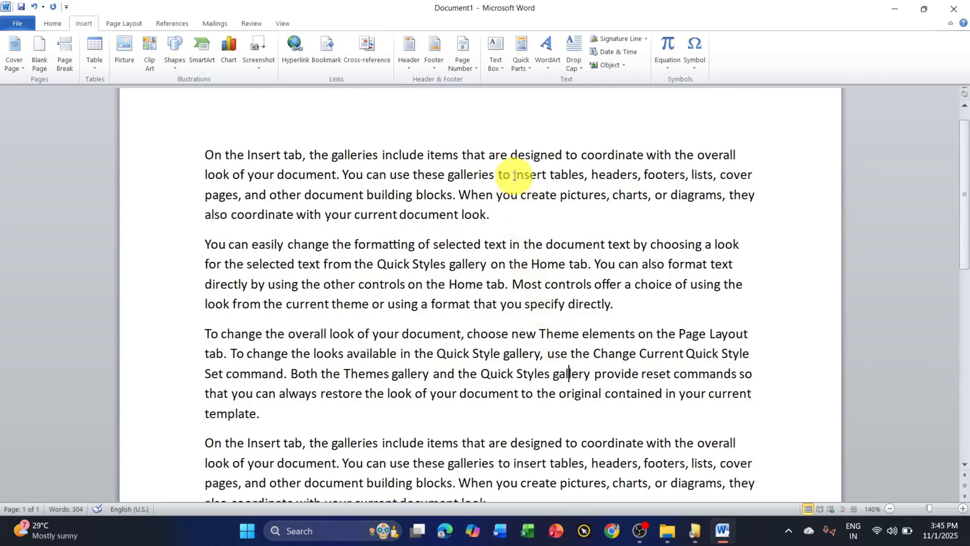
pyautogui.click(314, 423)
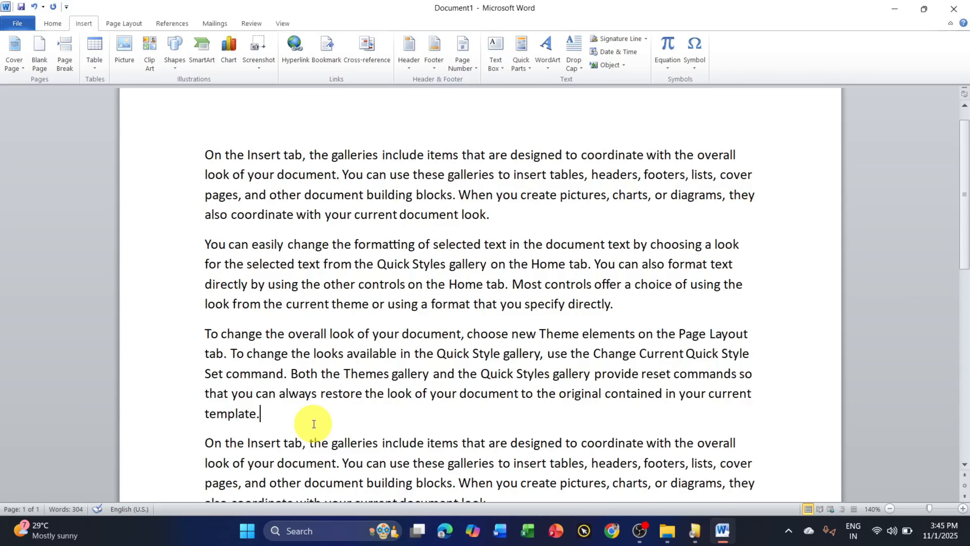
pyautogui.scroll(-3, 313, 424)
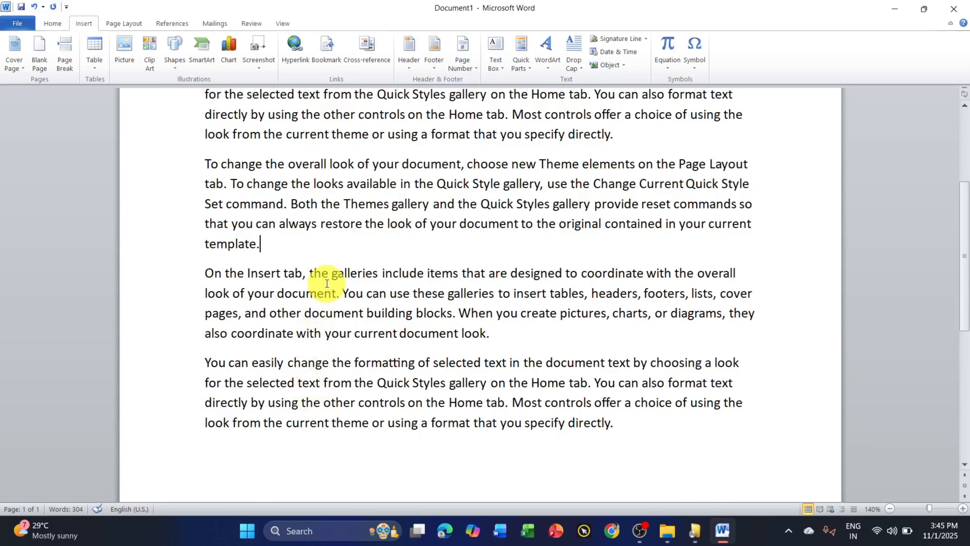
pyautogui.scroll(2, 298, 261)
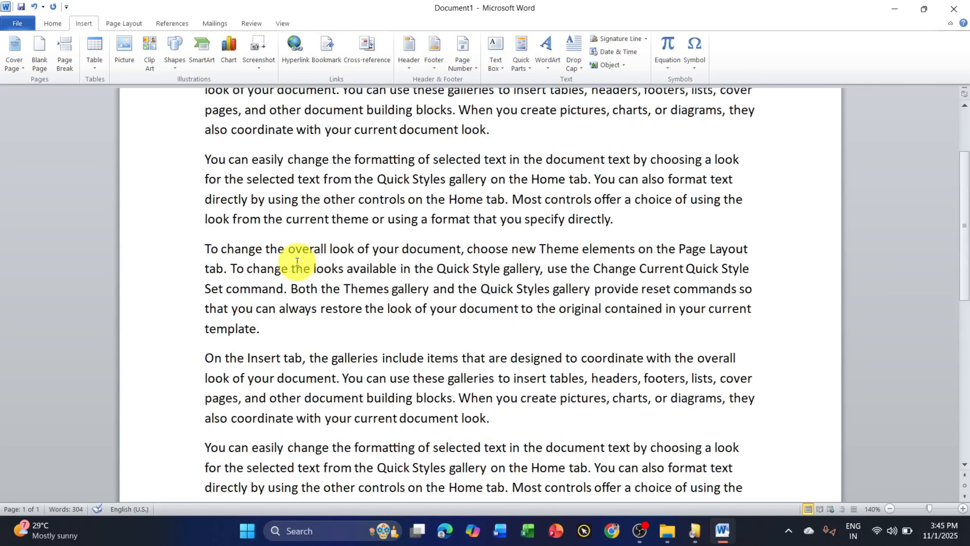
pyautogui.click(321, 129)
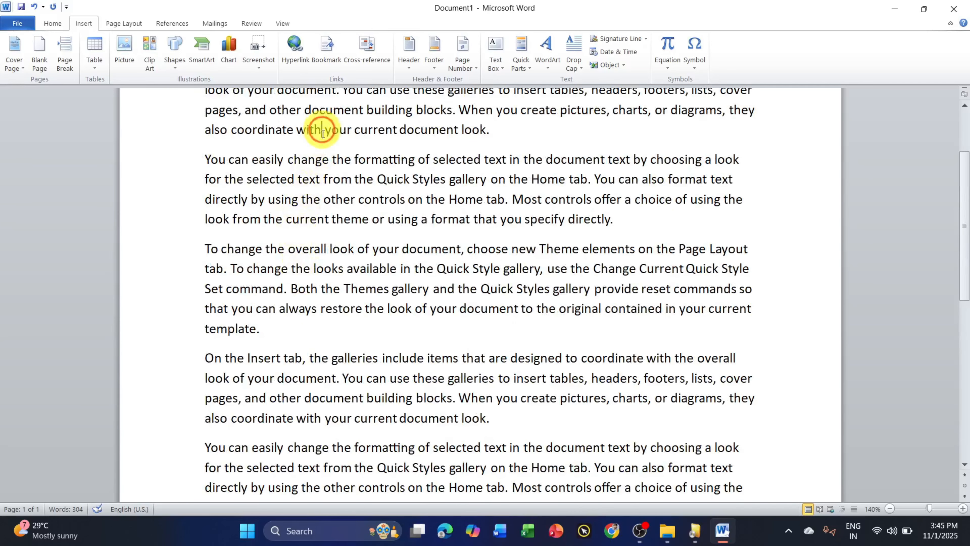
pyautogui.click(330, 194)
pyautogui.click(324, 265)
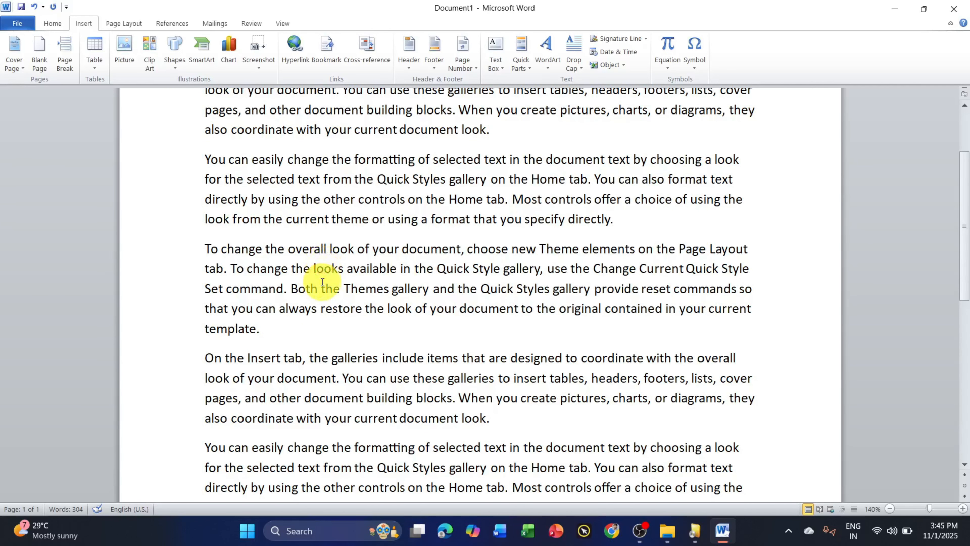
pyautogui.click(307, 331)
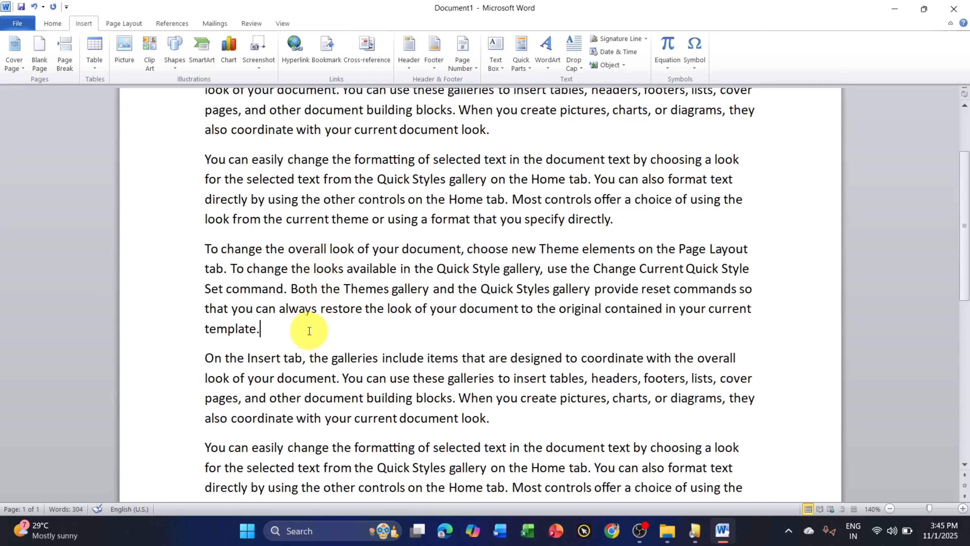
pyautogui.scroll(-2, 307, 331)
pyautogui.click(331, 293)
pyautogui.click(329, 382)
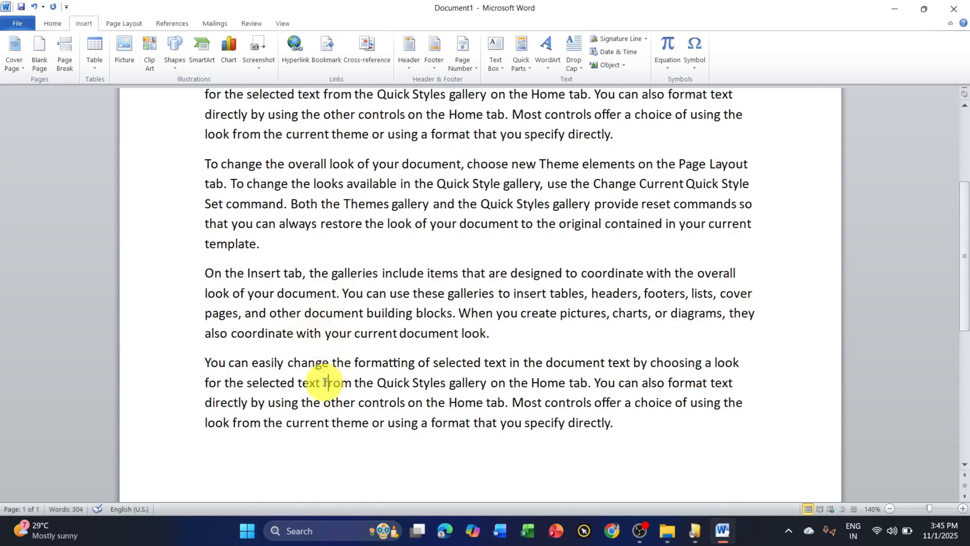
pyautogui.click(282, 247)
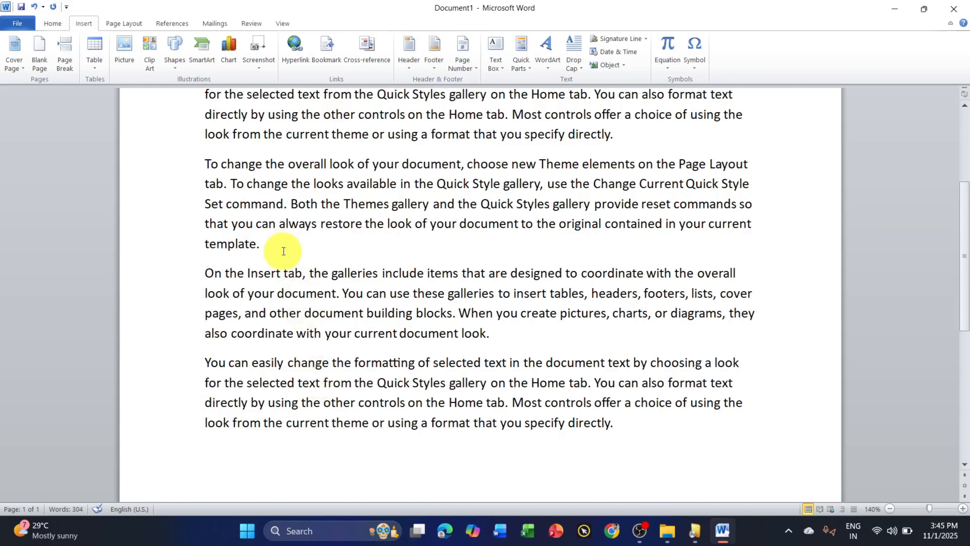
# Insert a page break after the third paragraph, ending in "template.", and check both resulting pages.
pyautogui.moveTo(278, 293); pyautogui.dragTo(515, 442)
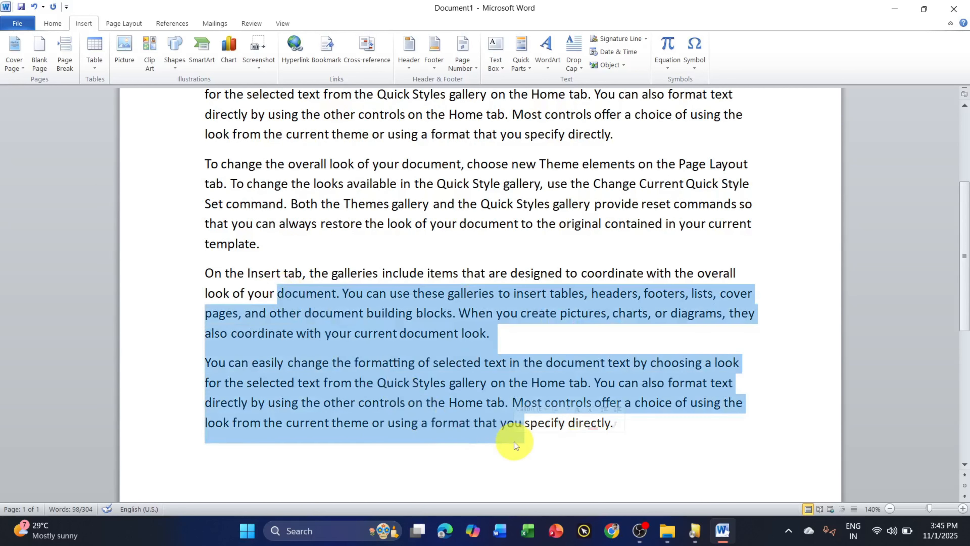
pyautogui.click(292, 242)
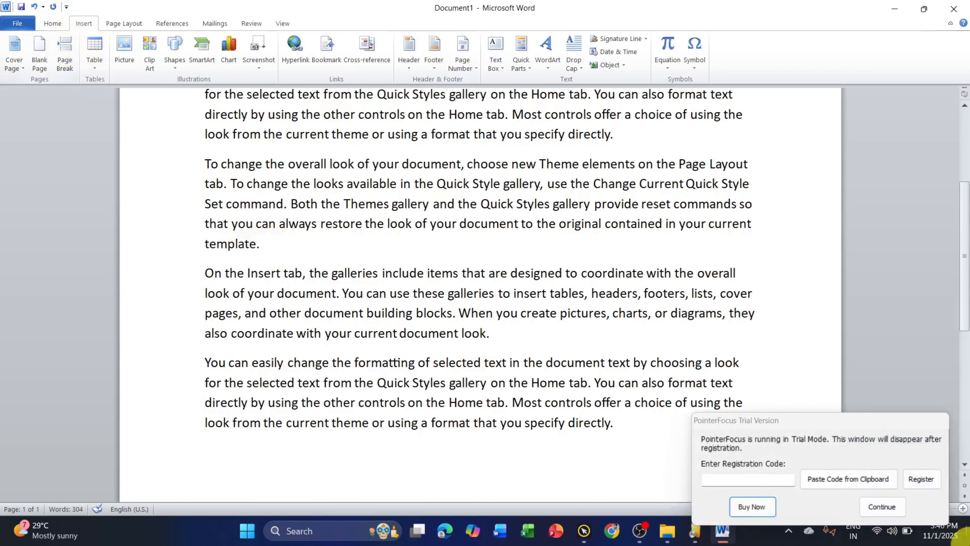
pyautogui.click(880, 499)
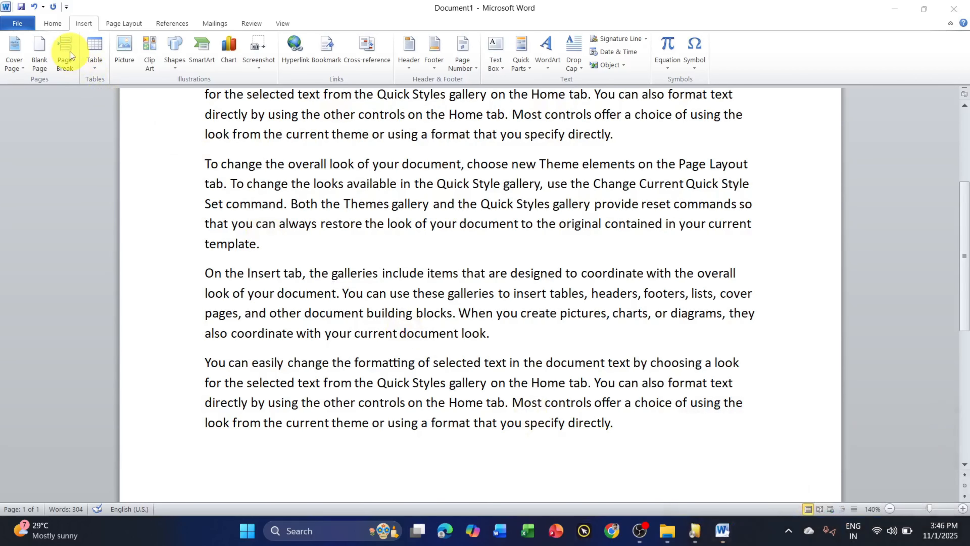
pyautogui.click(277, 246)
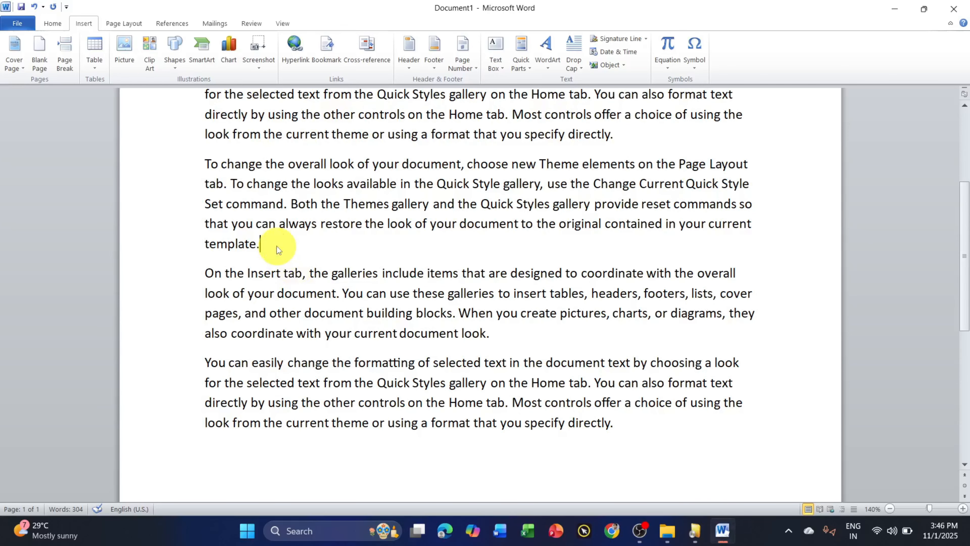
pyautogui.click(66, 54)
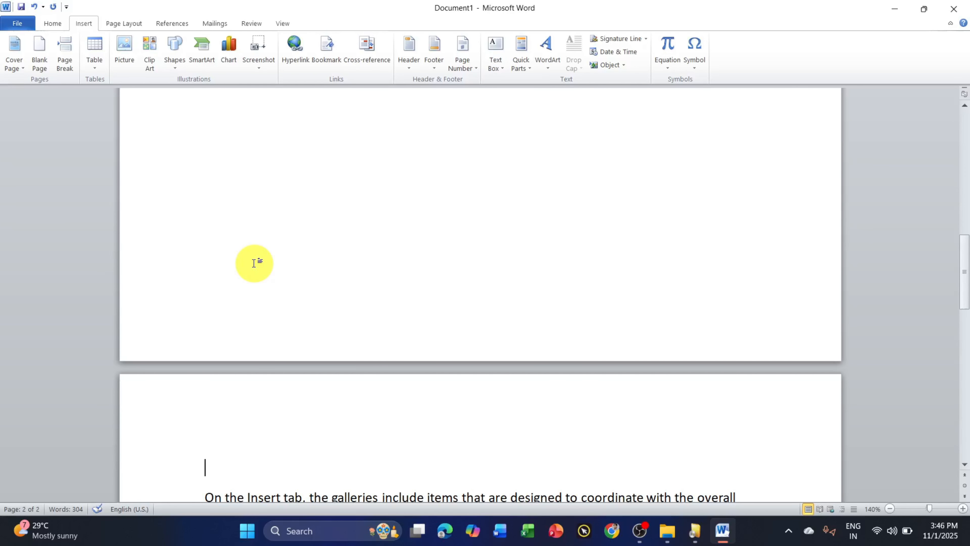
pyautogui.scroll(-6, 442, 162)
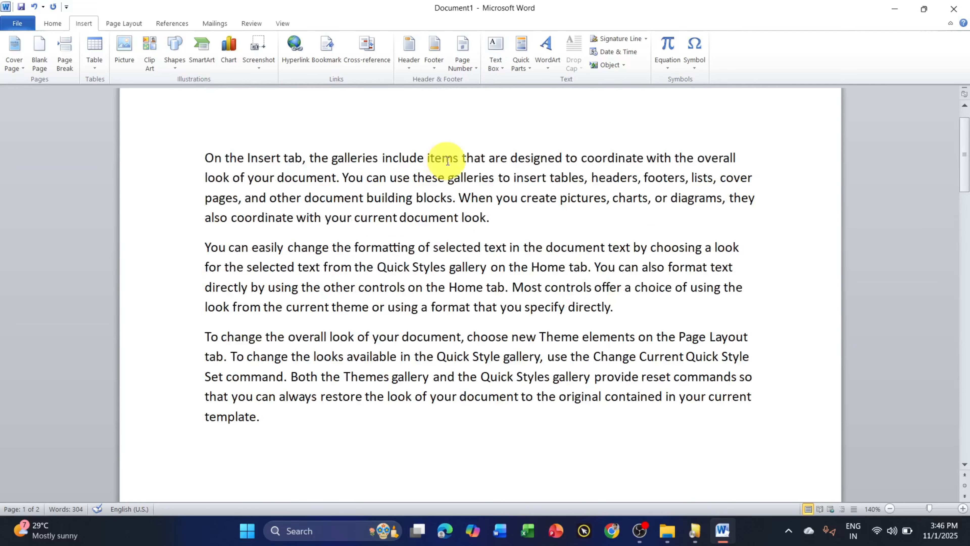
pyautogui.scroll(-3, 445, 162)
pyautogui.scroll(-10, 448, 161)
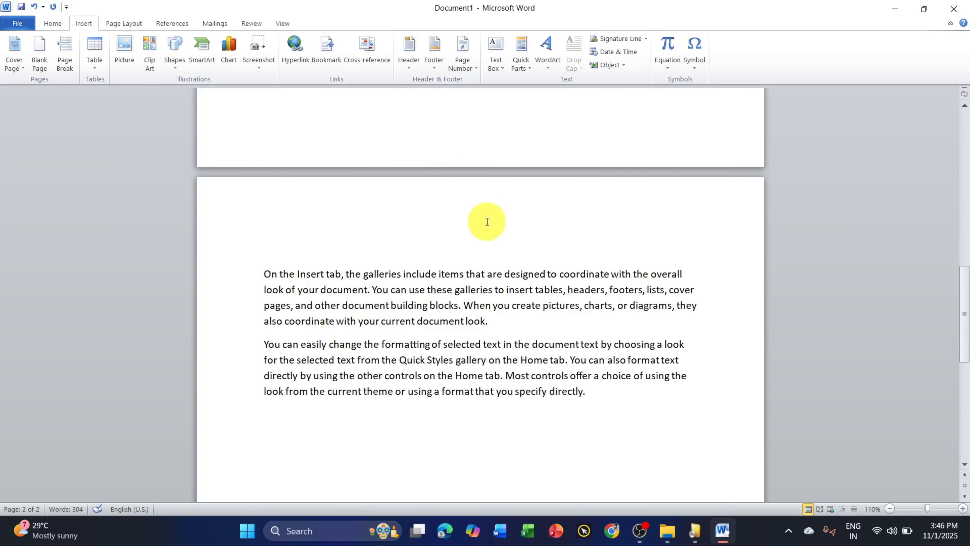
pyautogui.scroll(1, 487, 220)
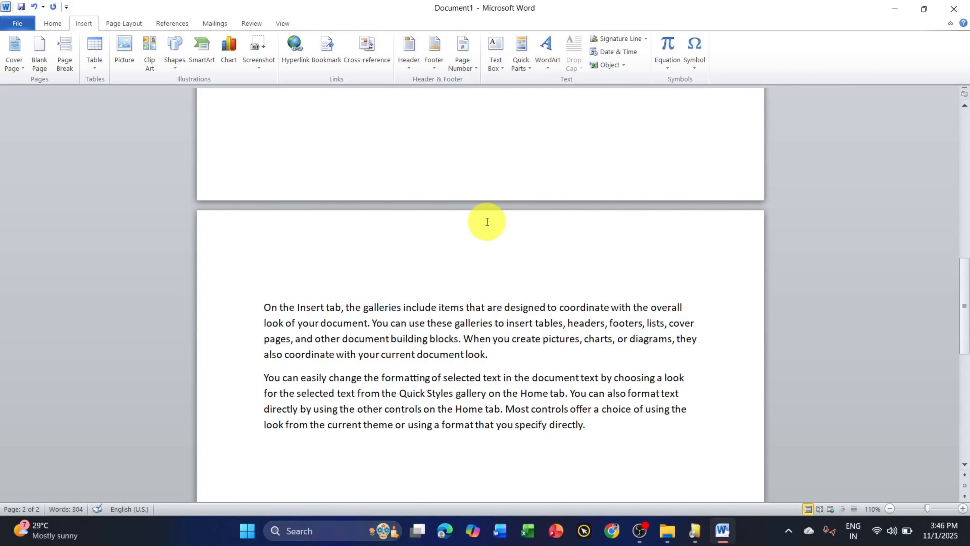
# Undo the page break and redo it.
pyautogui.hotkey('ctrl', 'z')
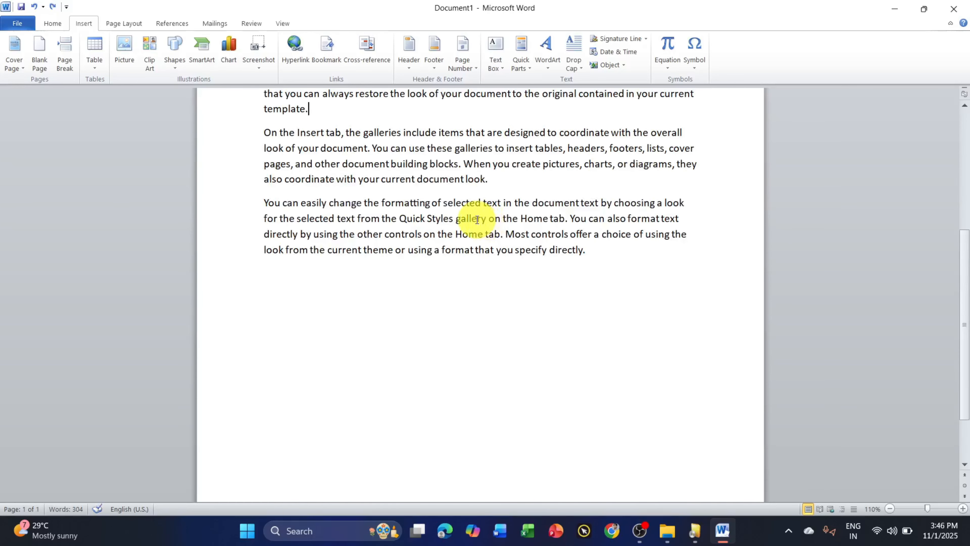
pyautogui.hotkey('ctrl', 'y')
pyautogui.scroll(-4, 477, 214)
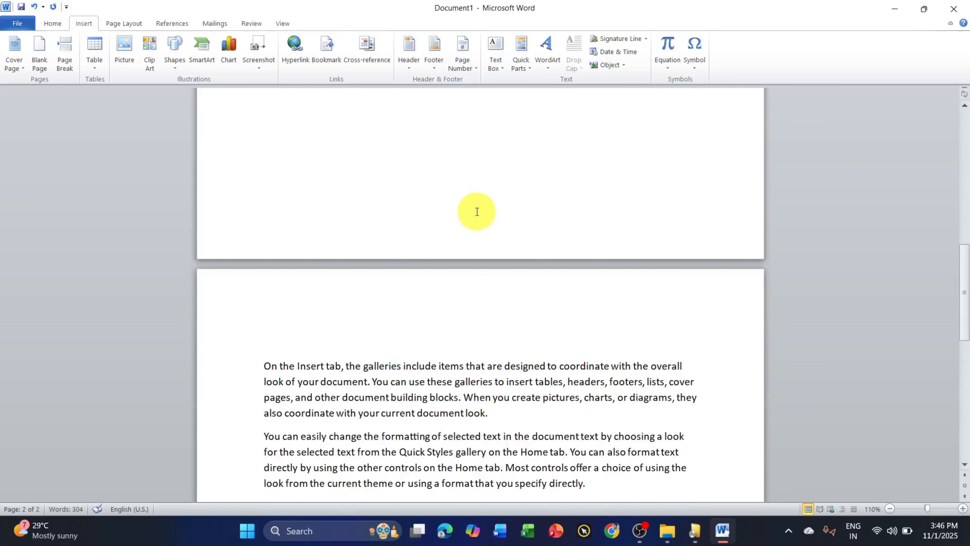
# Delete the page break ahead of the second page's first paragraph to rejoin the text on one page.
pyautogui.click(261, 366)
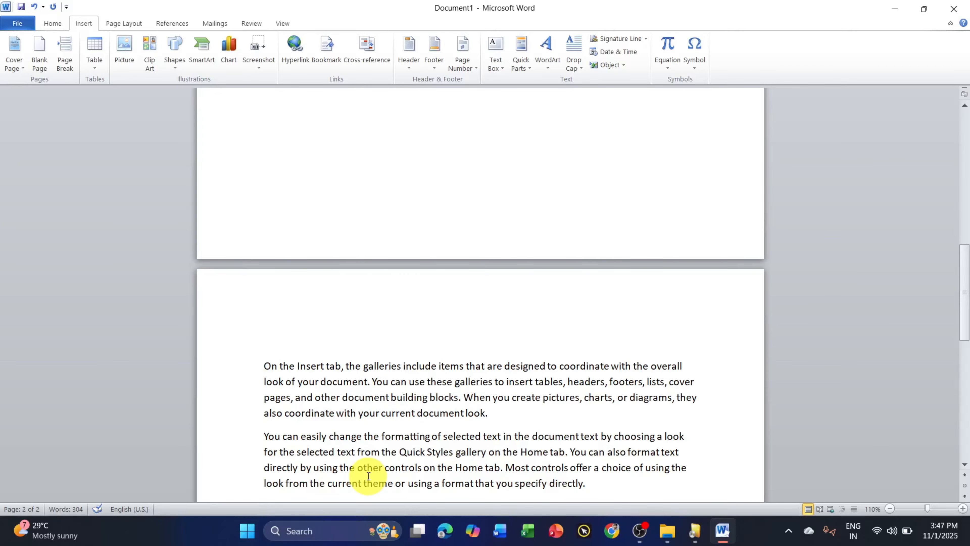
pyautogui.press('BackSpace')
pyautogui.press('BackSpace')
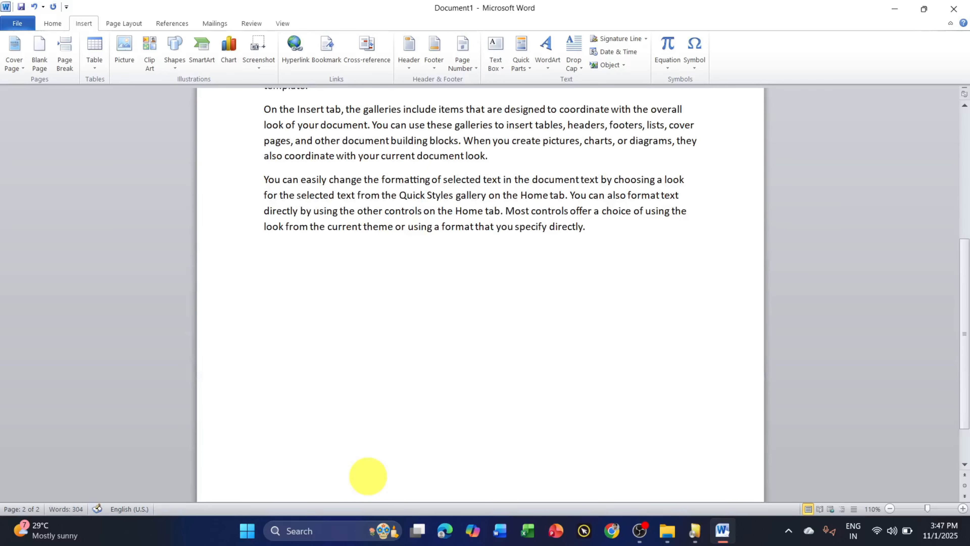
pyautogui.scroll(2, 409, 368)
pyautogui.scroll(4, 409, 368)
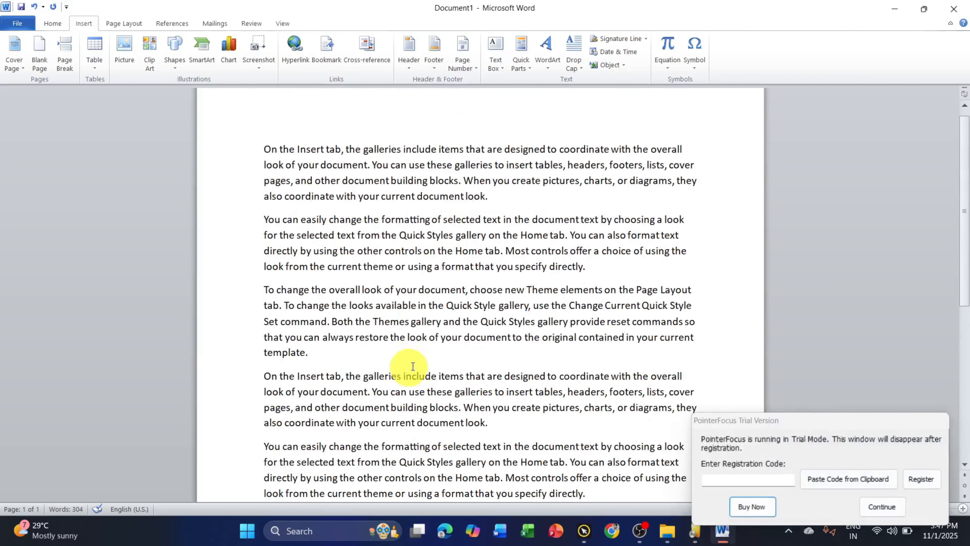
# Dismiss the trial reminder and delete all the sample text from the document.
pyautogui.click(896, 507)
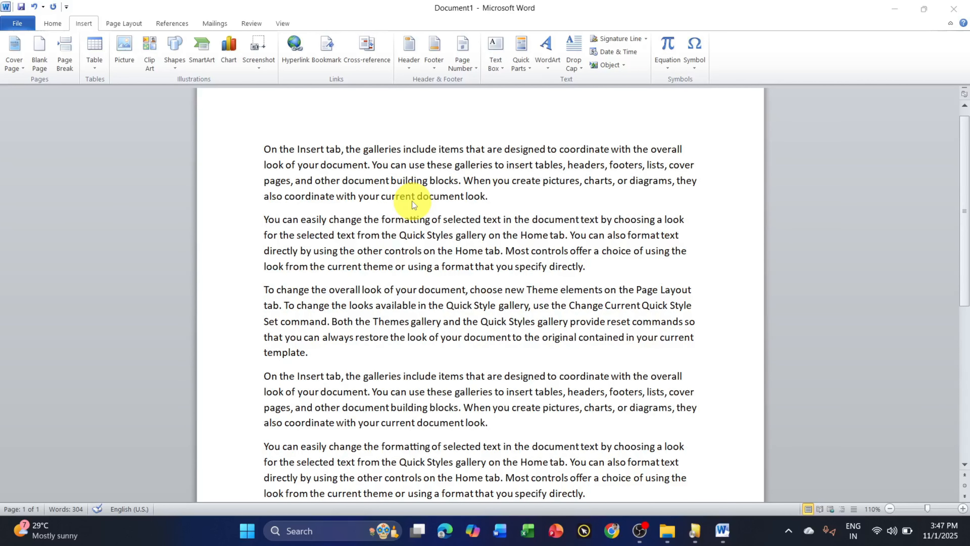
pyautogui.hotkey('ctrl', 'a')
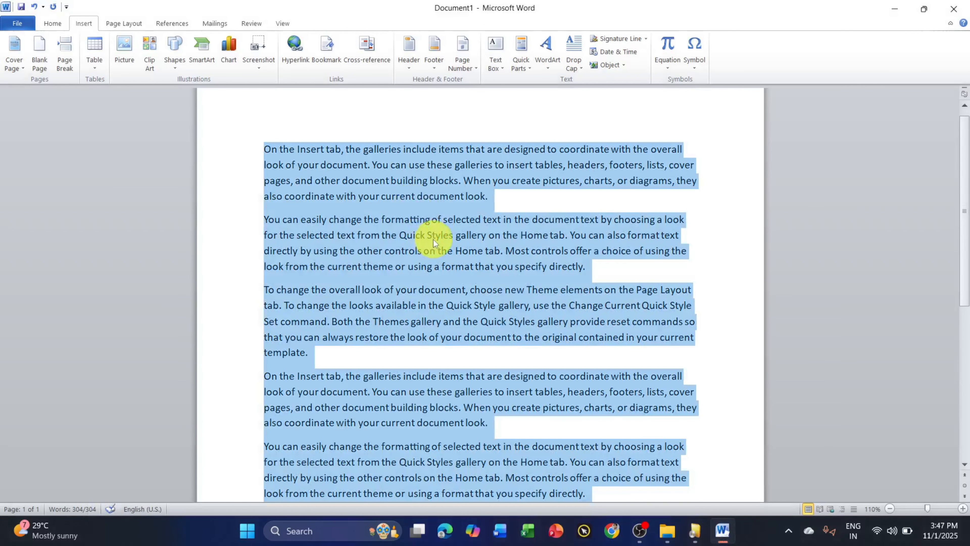
pyautogui.press('Delete')
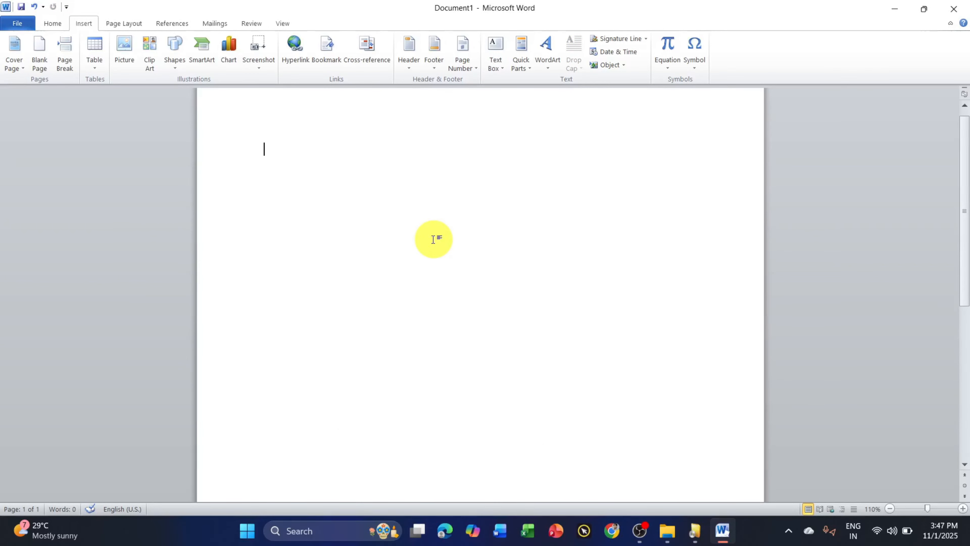
# Insert a table of ten columns and one row on the blank page, then make it much taller and slightly narrower.
pyautogui.scroll(1, 433, 240)
pyautogui.scroll(2, 433, 239)
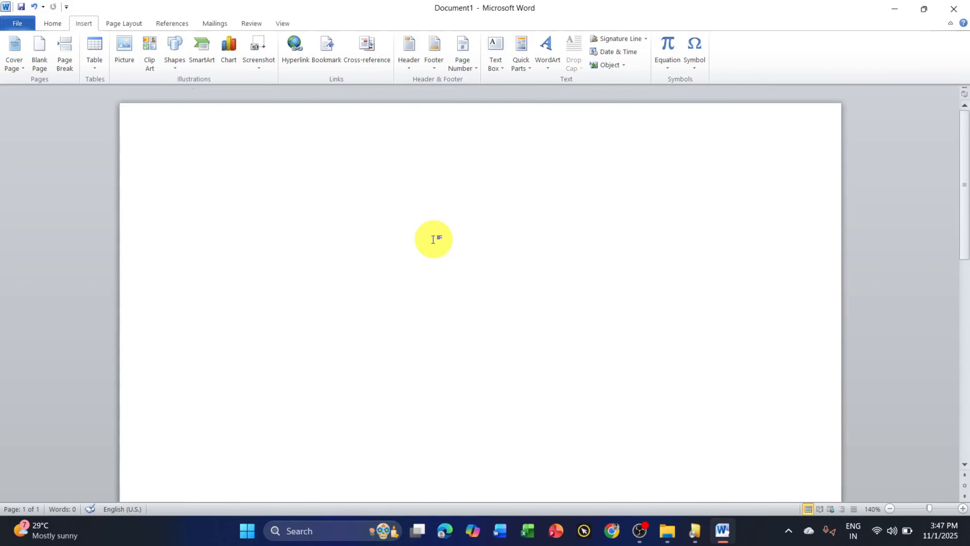
pyautogui.click(92, 62)
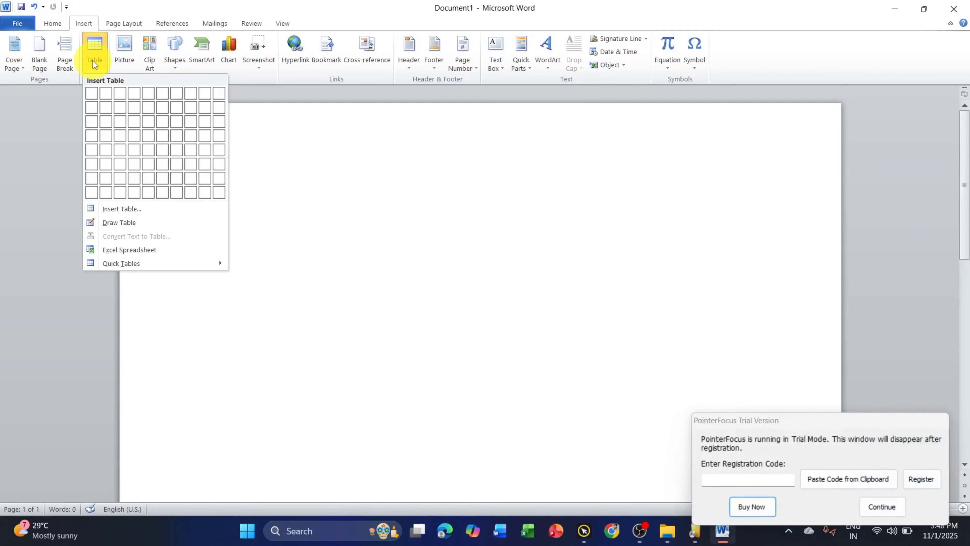
pyautogui.click(882, 506)
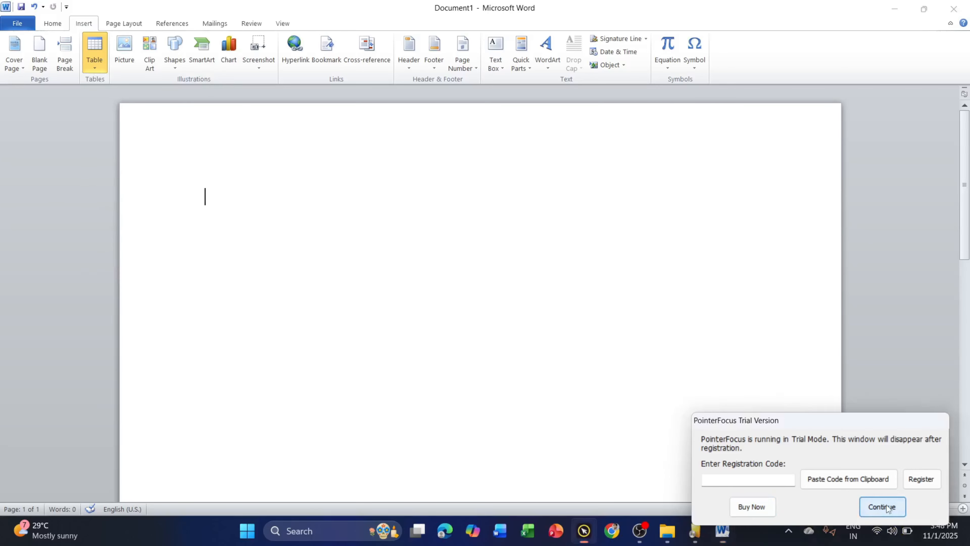
pyautogui.click(99, 72)
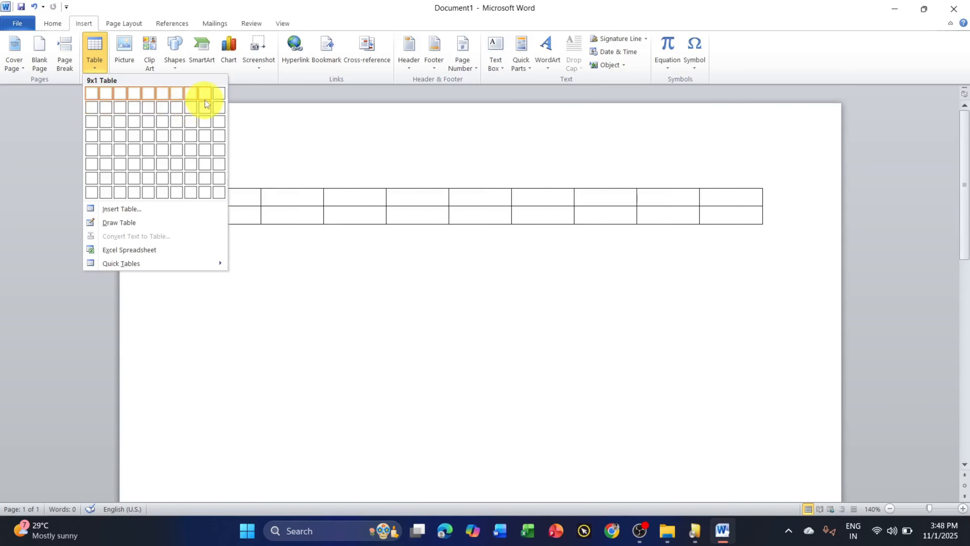
pyautogui.click(216, 96)
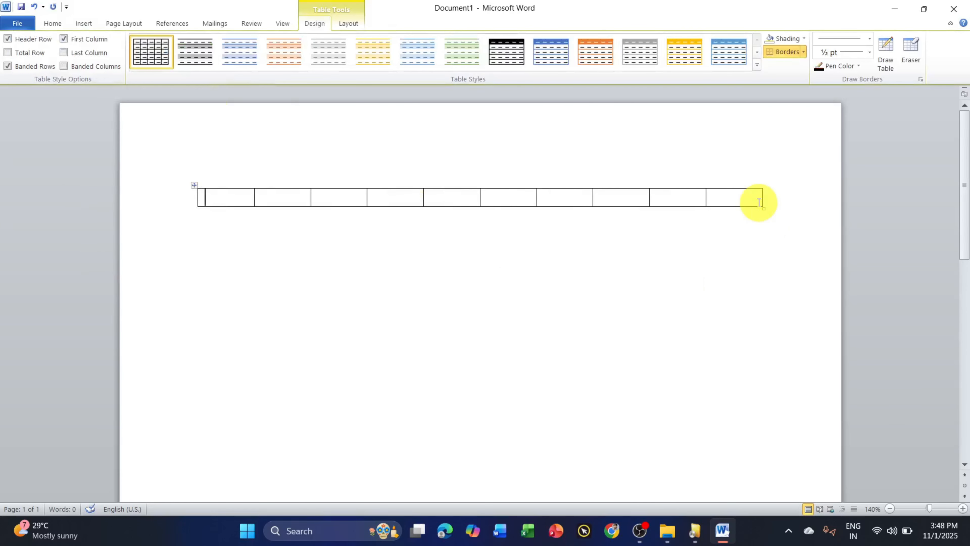
pyautogui.moveTo(764, 207); pyautogui.dragTo(702, 382)
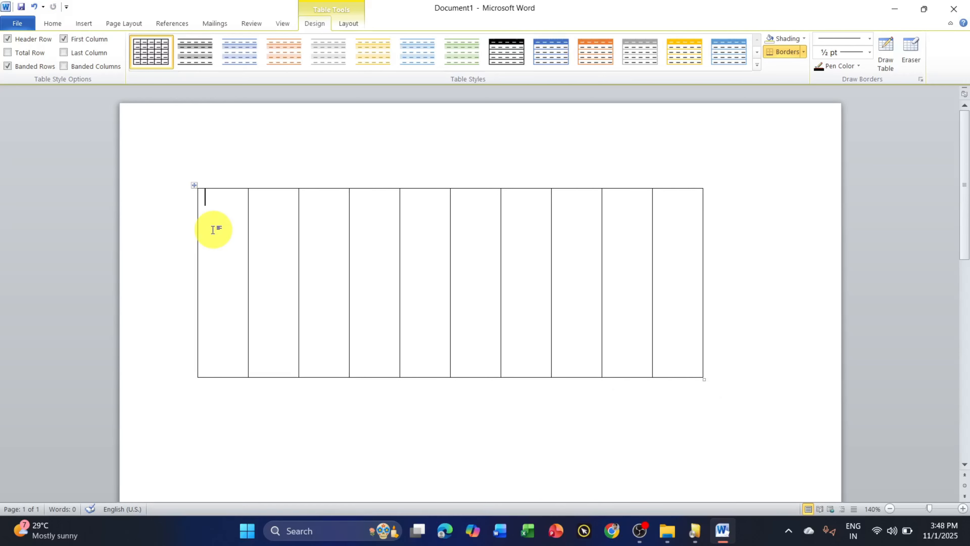
# Go through the single-row table column by column, then return to the first cell.
pyautogui.click(271, 217)
pyautogui.click(320, 225)
pyautogui.click(379, 230)
pyautogui.click(428, 234)
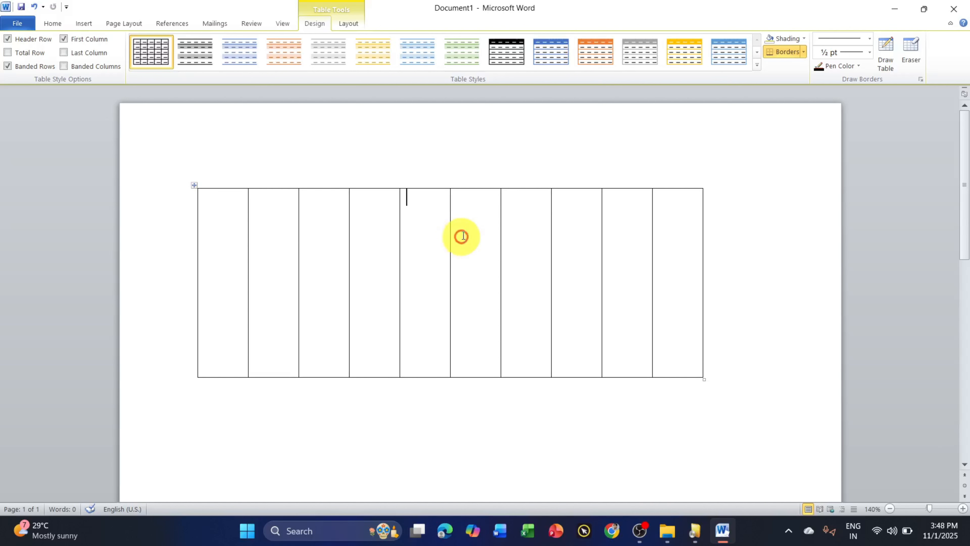
pyautogui.click(478, 234)
pyautogui.click(527, 237)
pyautogui.click(580, 243)
pyautogui.click(626, 244)
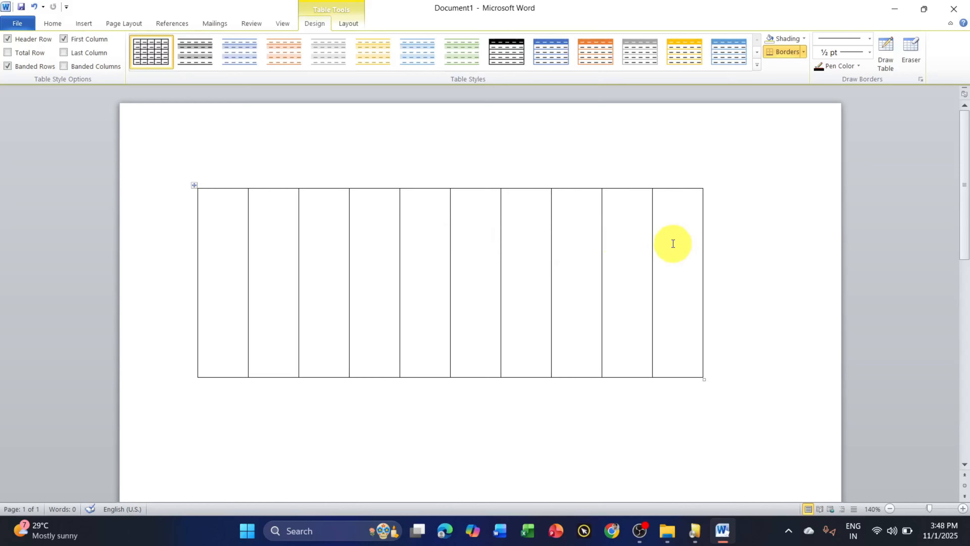
pyautogui.click(228, 214)
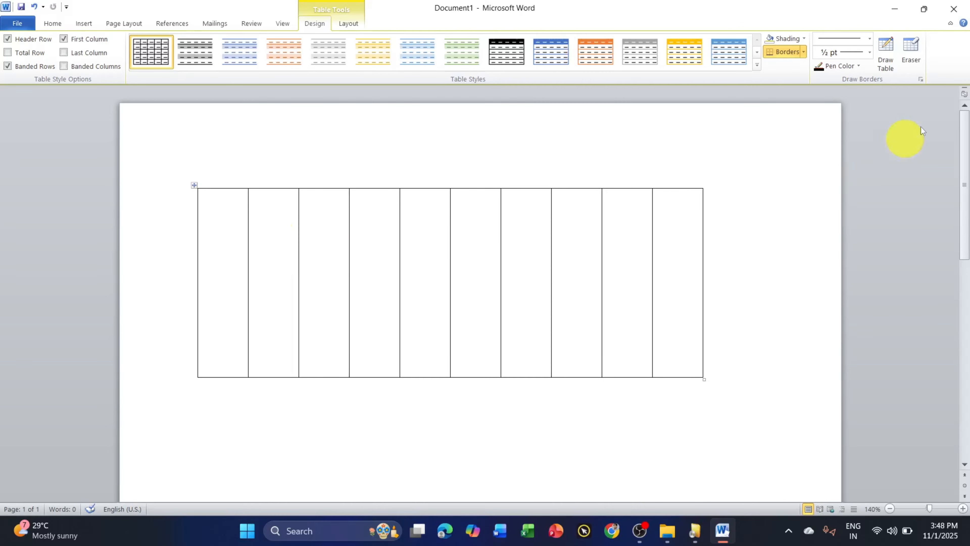
# Draw a horizontal border across the middle of all ten columns to split the table into two rows.
pyautogui.click(898, 63)
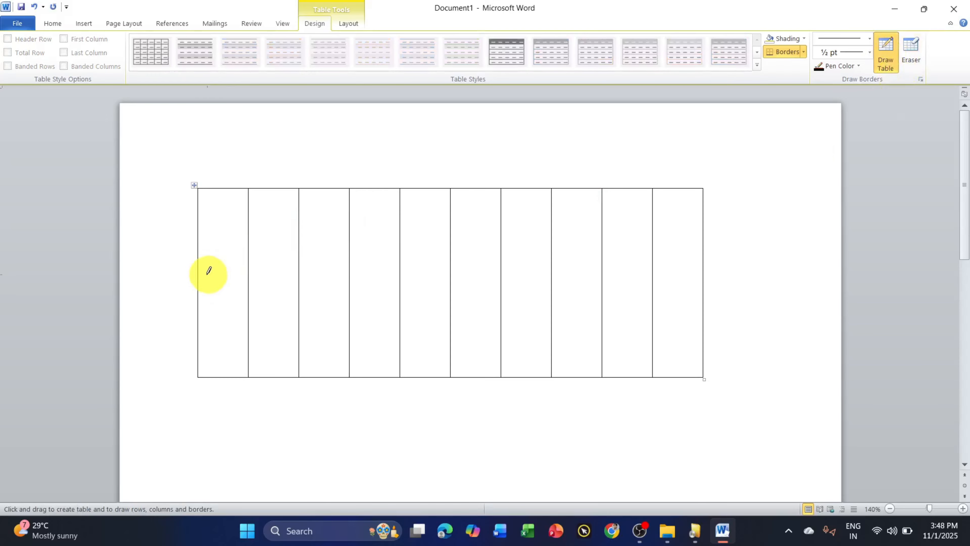
pyautogui.moveTo(200, 275)
pyautogui.mouseDown()
pyautogui.moveTo(620, 284)
pyautogui.moveTo(693, 273)
pyautogui.mouseUp()
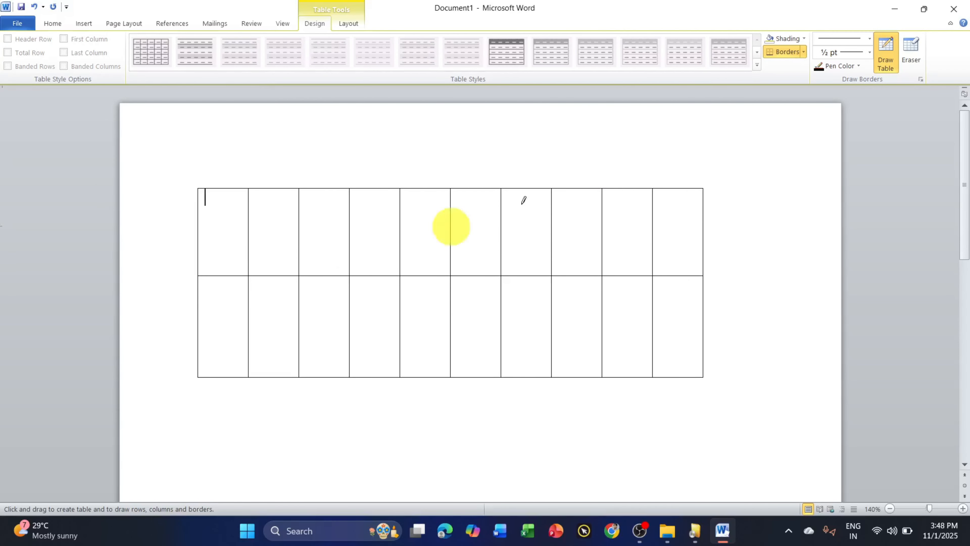
pyautogui.click(886, 53)
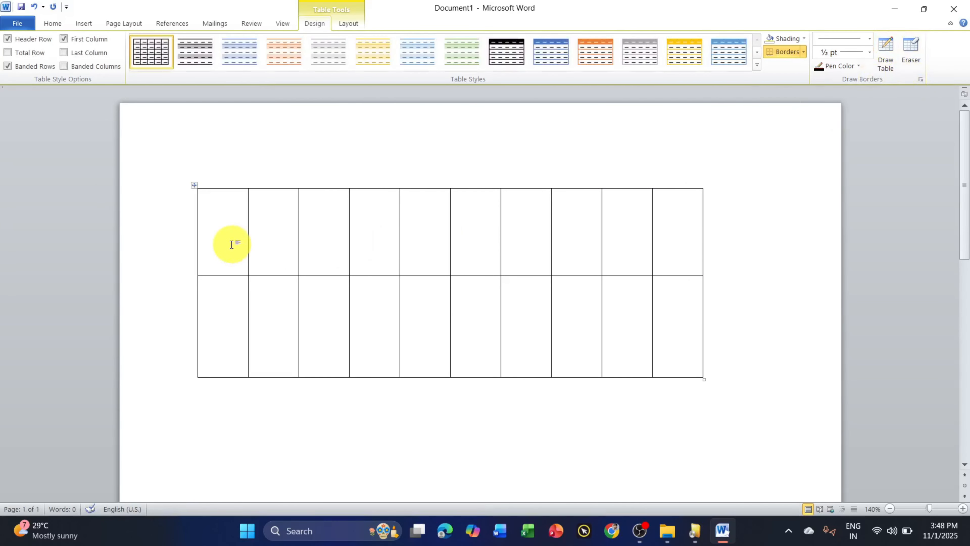
# Highlight each of the table's ten columns across both rows in turn, ending back on the first column.
pyautogui.moveTo(229, 245); pyautogui.dragTo(218, 321)
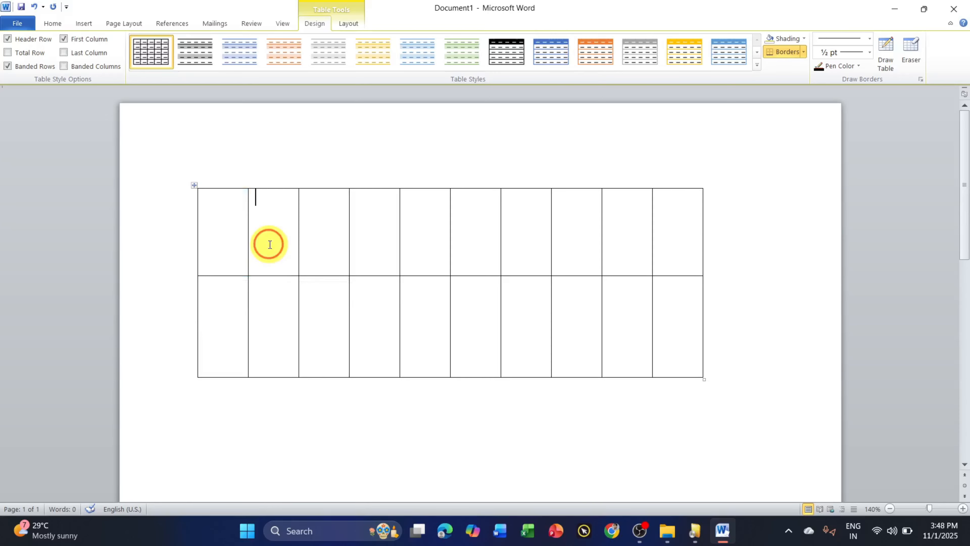
pyautogui.moveTo(266, 243); pyautogui.dragTo(267, 325)
pyautogui.moveTo(325, 243); pyautogui.dragTo(338, 285)
pyautogui.moveTo(380, 229); pyautogui.dragTo(379, 301)
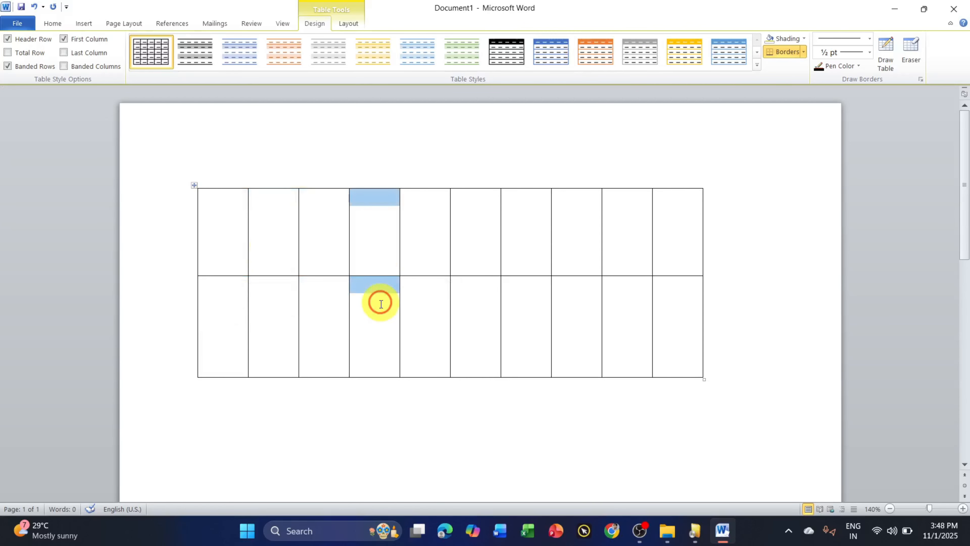
pyautogui.moveTo(424, 242); pyautogui.dragTo(430, 306)
pyautogui.moveTo(487, 243); pyautogui.dragTo(481, 302)
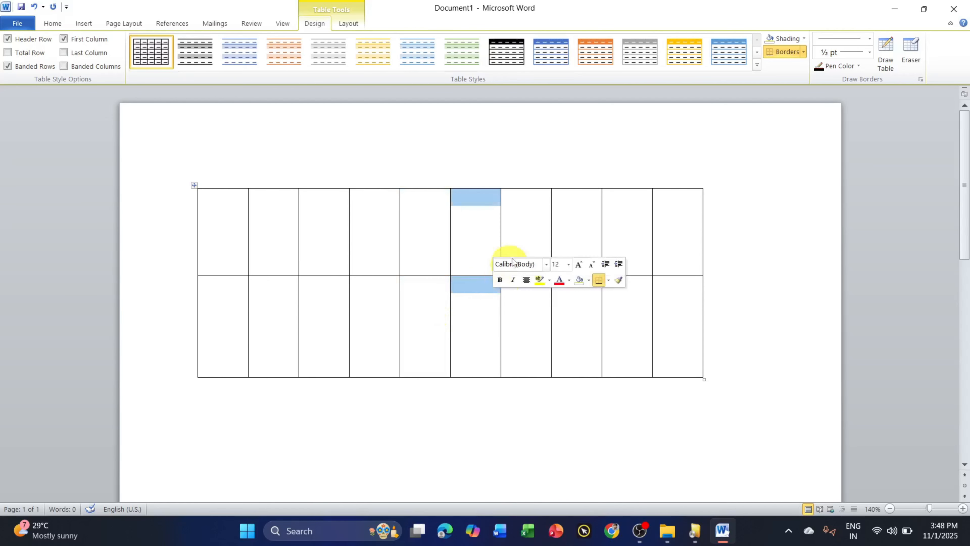
pyautogui.moveTo(527, 245); pyautogui.dragTo(526, 306)
pyautogui.moveTo(577, 244); pyautogui.dragTo(589, 308)
pyautogui.click(626, 272)
pyautogui.moveTo(626, 273); pyautogui.dragTo(627, 302)
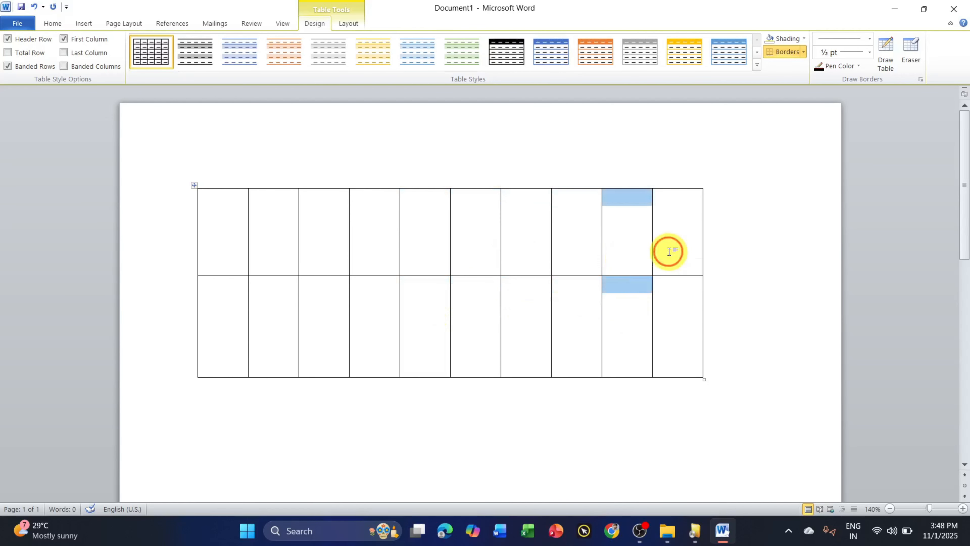
pyautogui.moveTo(668, 251); pyautogui.dragTo(673, 314)
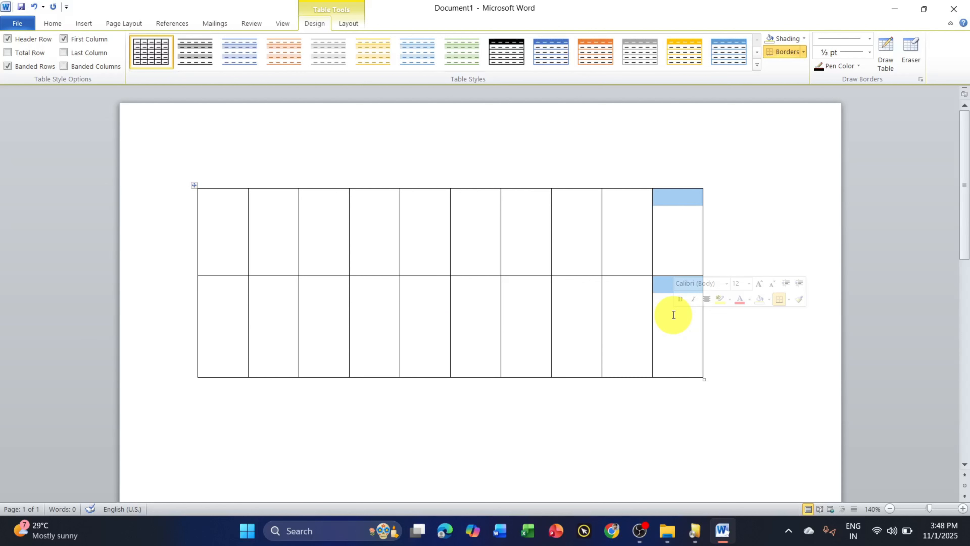
pyautogui.moveTo(210, 231); pyautogui.dragTo(211, 311)
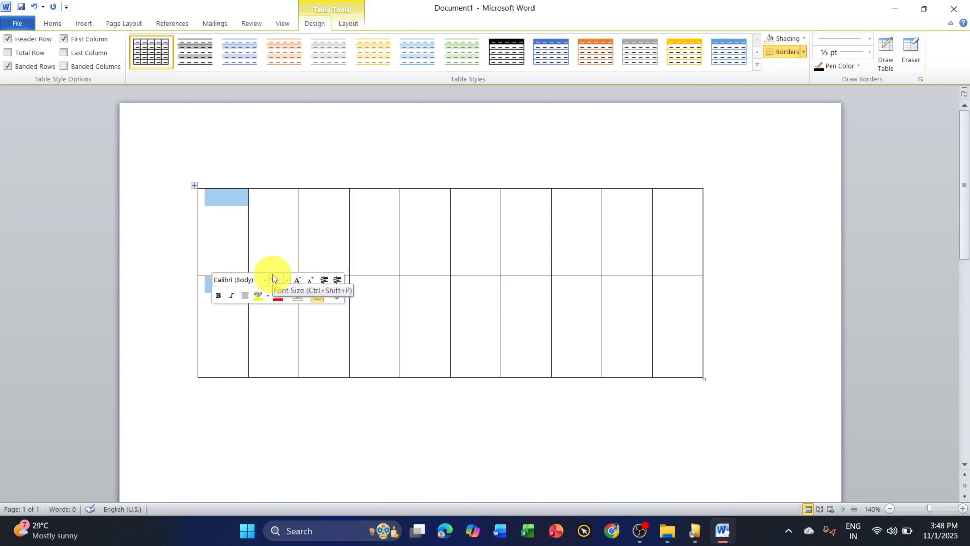
# Highlight the table's first and second rows in turn to distinguish the rows from the columns.
pyautogui.moveTo(240, 260); pyautogui.dragTo(676, 258)
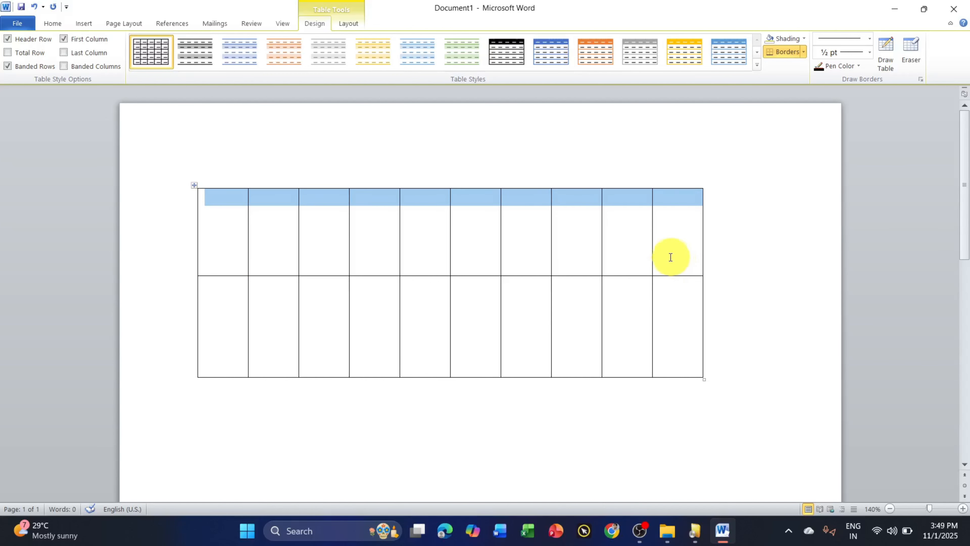
pyautogui.click(203, 247)
pyautogui.moveTo(224, 246); pyautogui.dragTo(231, 249)
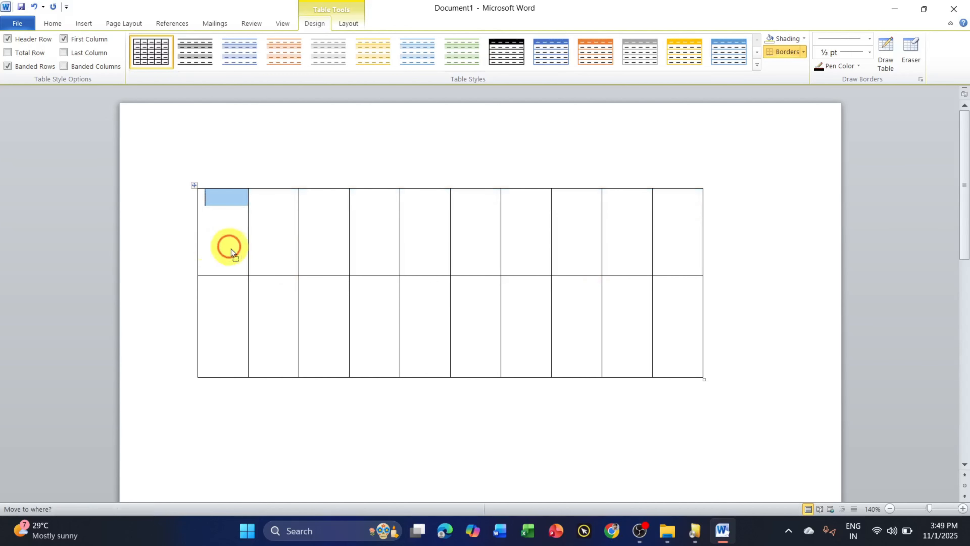
pyautogui.moveTo(493, 268); pyautogui.dragTo(682, 250)
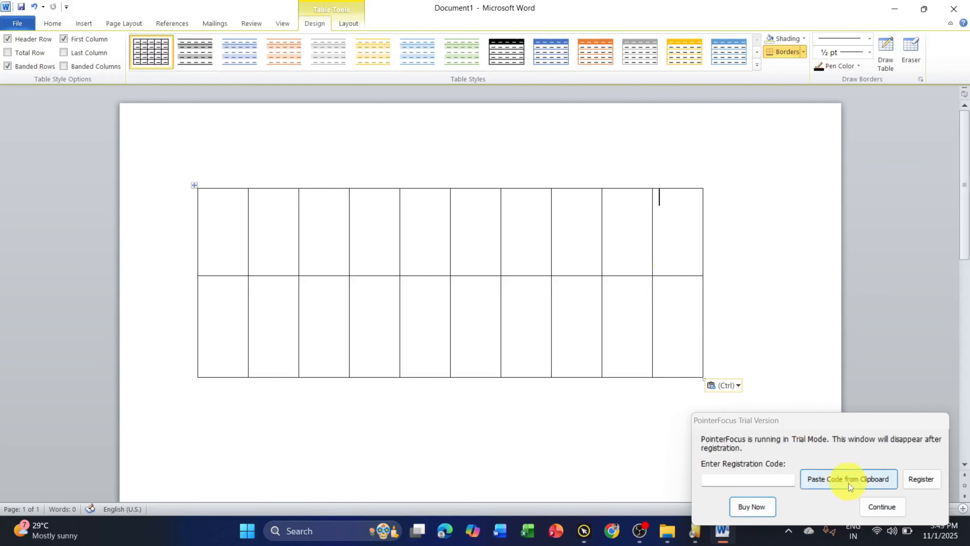
pyautogui.click(873, 509)
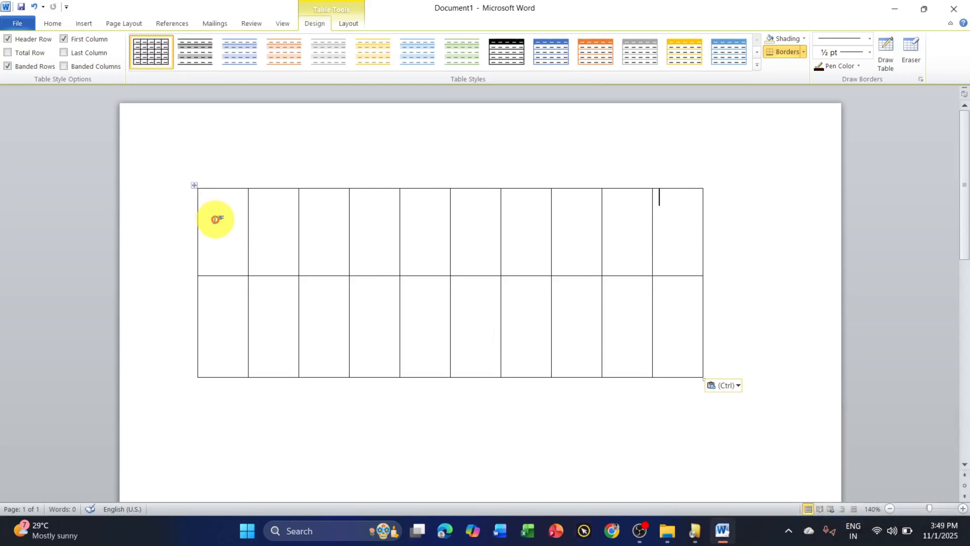
pyautogui.moveTo(217, 217); pyautogui.dragTo(665, 228)
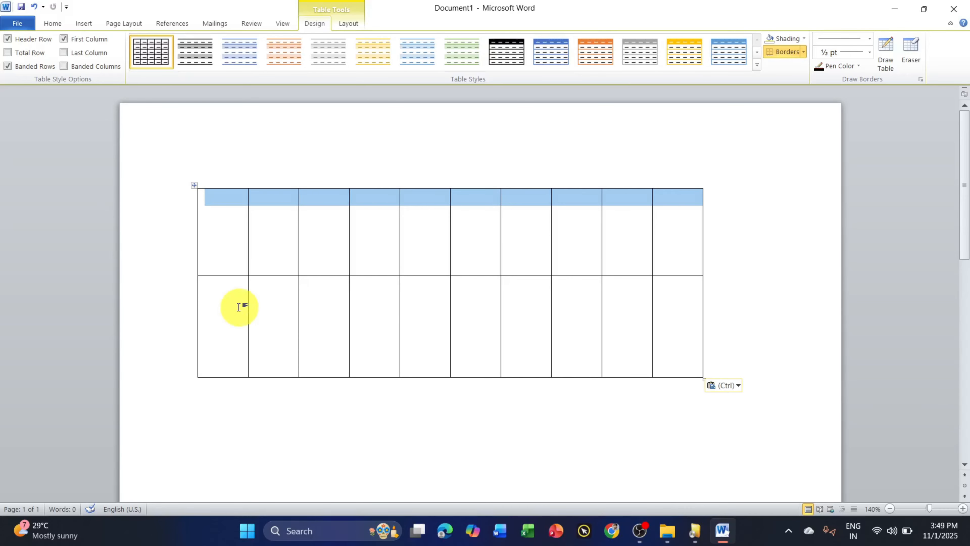
pyautogui.moveTo(239, 305); pyautogui.dragTo(669, 311)
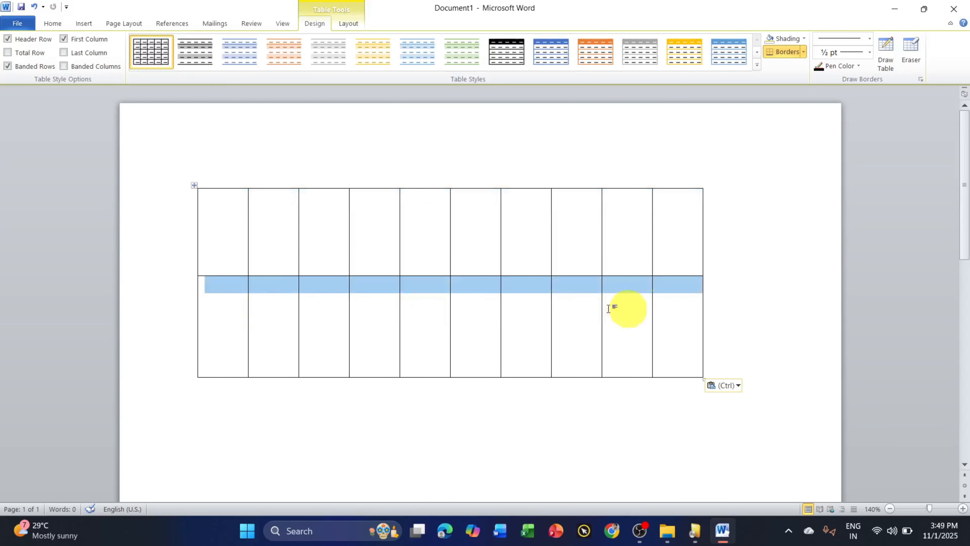
pyautogui.moveTo(222, 247); pyautogui.dragTo(670, 248)
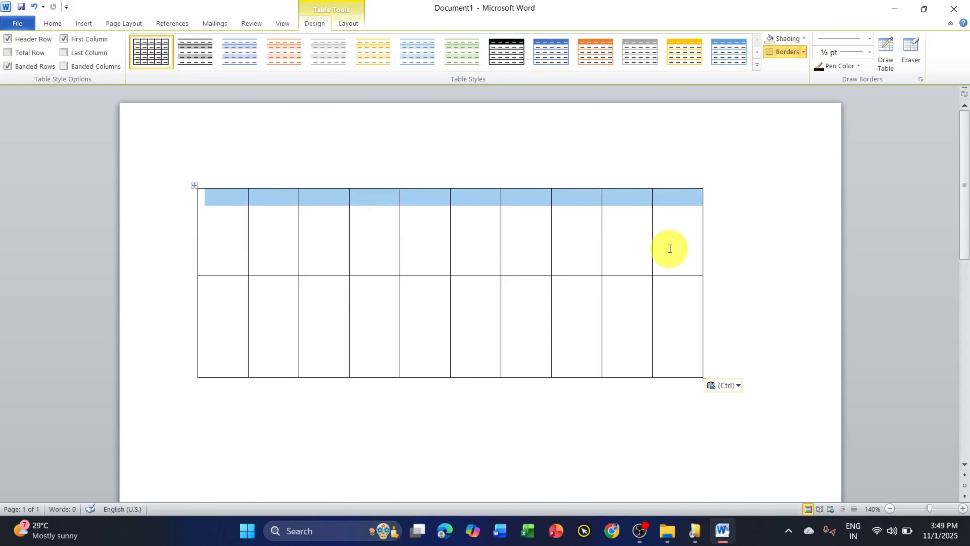
pyautogui.click(192, 310)
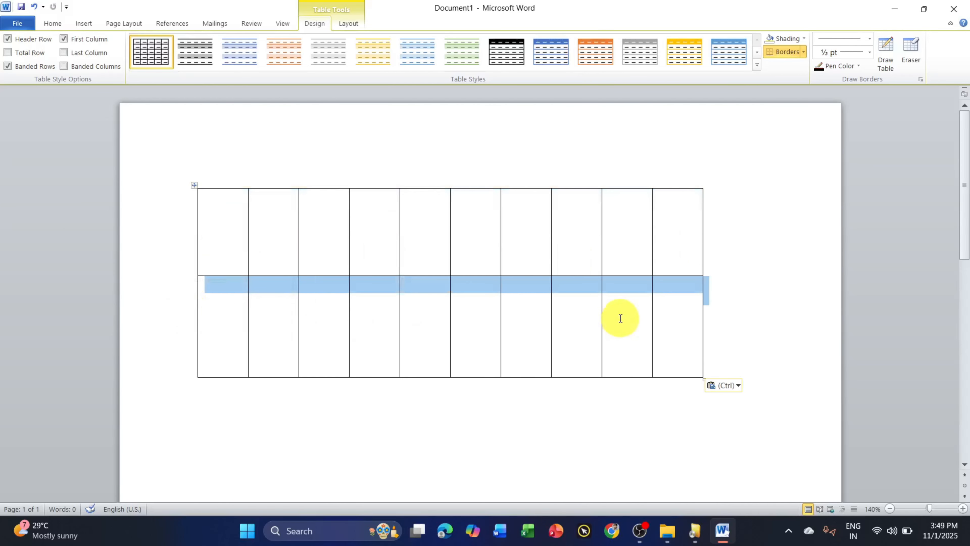
# Draw another horizontal border across the upper row to give the table three rows.
pyautogui.click(887, 60)
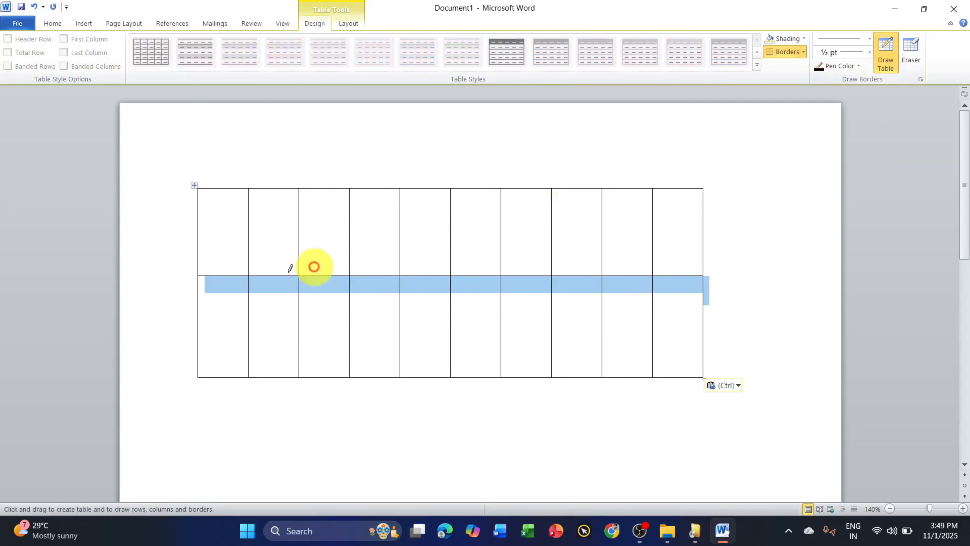
pyautogui.click(591, 245)
pyautogui.moveTo(613, 240); pyautogui.dragTo(701, 227)
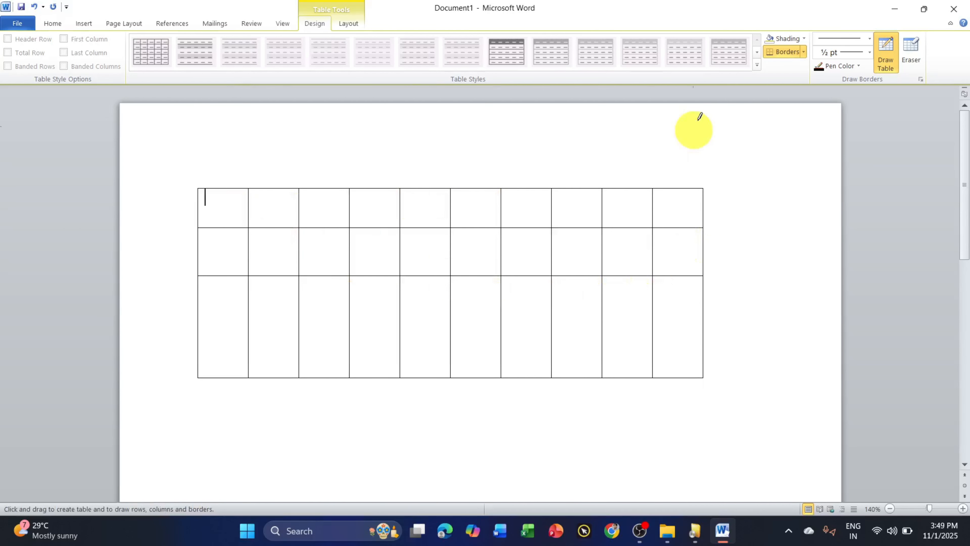
pyautogui.click(886, 59)
# Highlight each of the table's three rows in turn.
pyautogui.moveTo(242, 215); pyautogui.dragTo(643, 217)
pyautogui.moveTo(237, 270); pyautogui.dragTo(652, 267)
pyautogui.moveTo(229, 323); pyautogui.dragTo(721, 328)
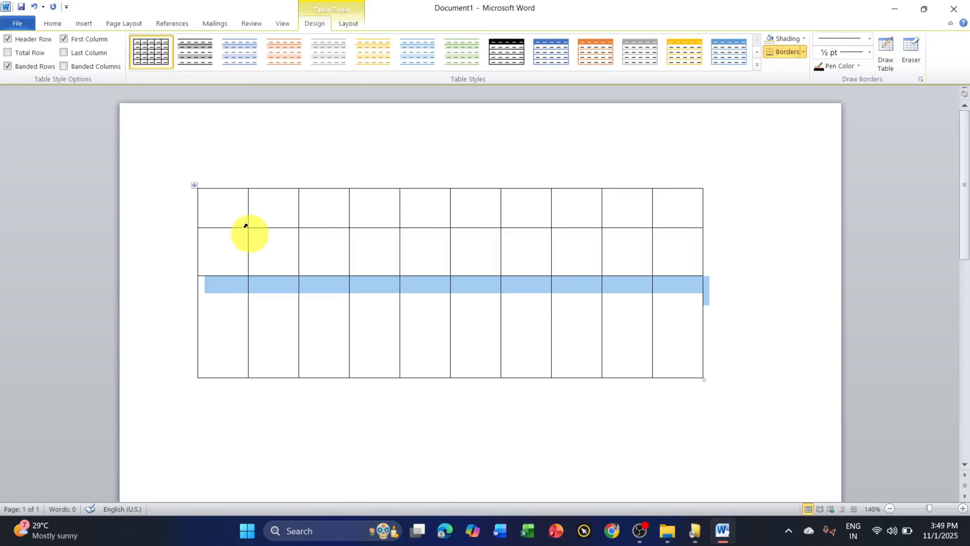
# Delete the whole ten-column table and insert a new table with five columns and three rows.
pyautogui.click(196, 186)
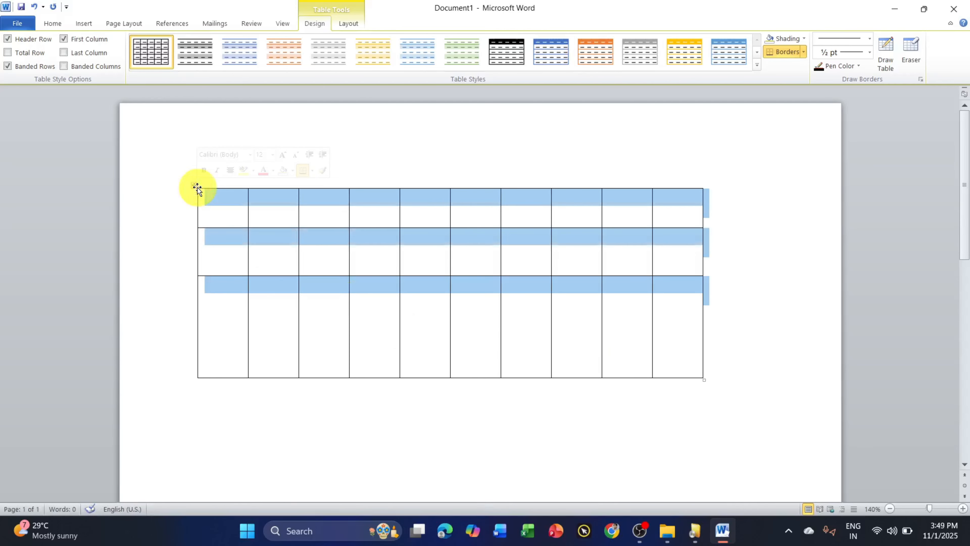
pyautogui.press('BackSpace')
pyautogui.click(84, 23)
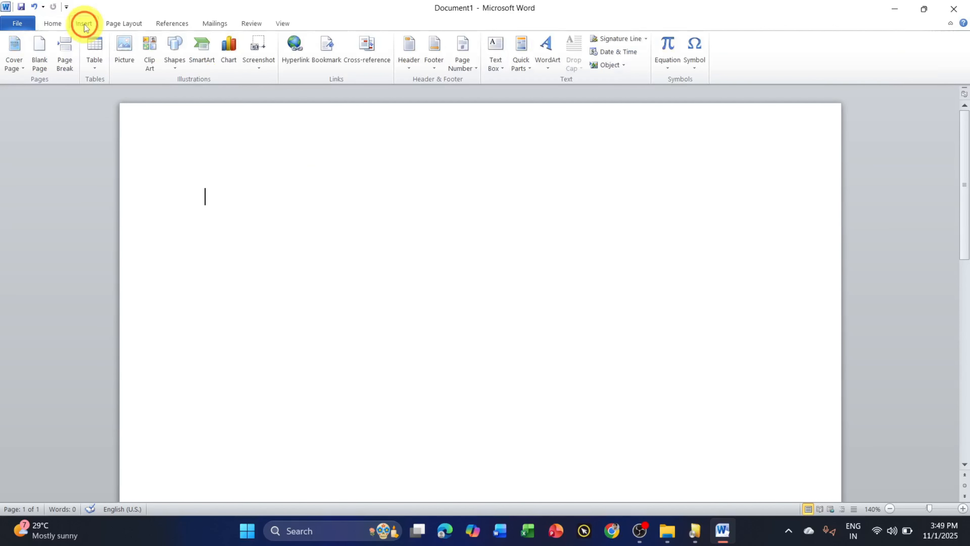
pyautogui.click(110, 63)
pyautogui.click(142, 122)
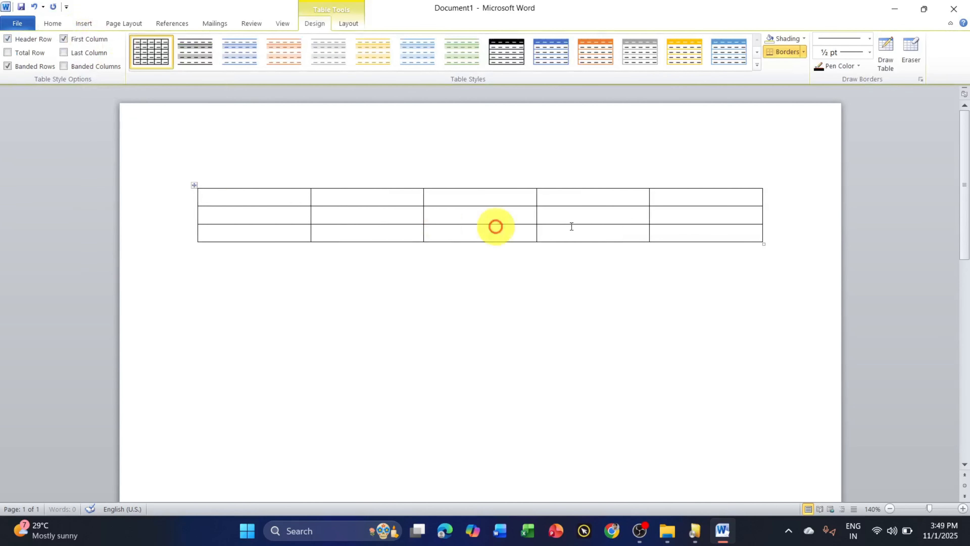
# Resize the five-column table to be narrower with taller rows, and highlight each of its five columns in turn.
pyautogui.moveTo(764, 244); pyautogui.dragTo(646, 400)
pyautogui.moveTo(229, 239); pyautogui.dragTo(251, 340)
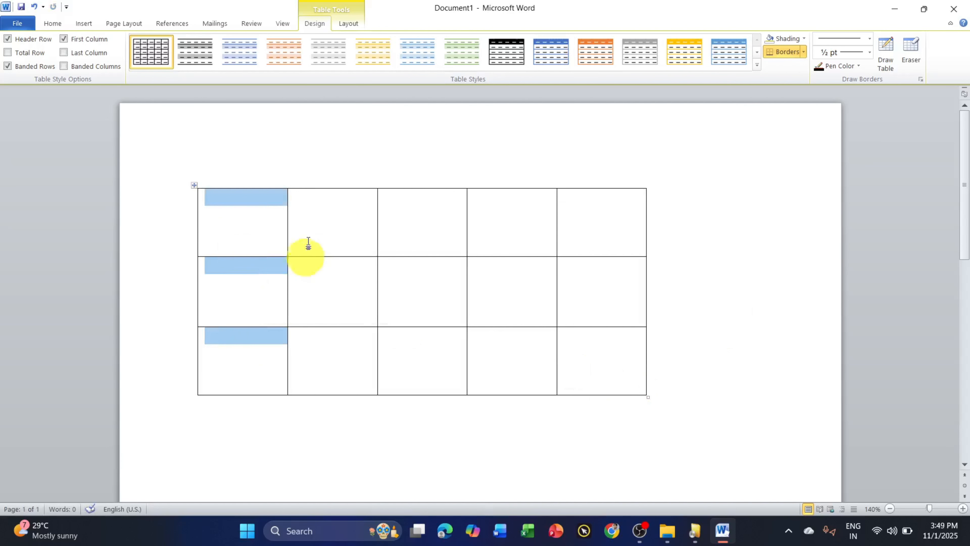
pyautogui.moveTo(308, 243); pyautogui.dragTo(329, 347)
pyautogui.moveTo(399, 231); pyautogui.dragTo(463, 285)
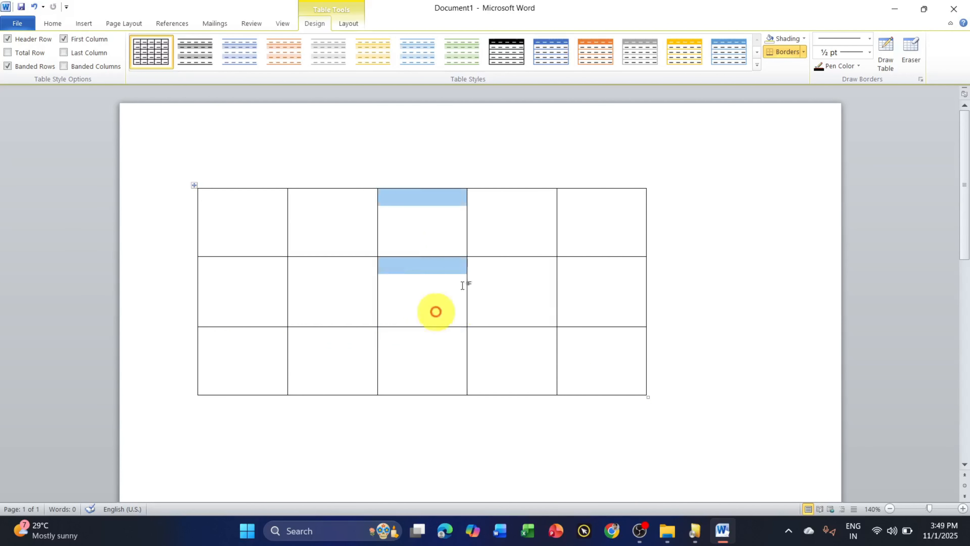
pyautogui.moveTo(502, 234); pyautogui.dragTo(517, 327)
pyautogui.moveTo(595, 239); pyautogui.dragTo(595, 362)
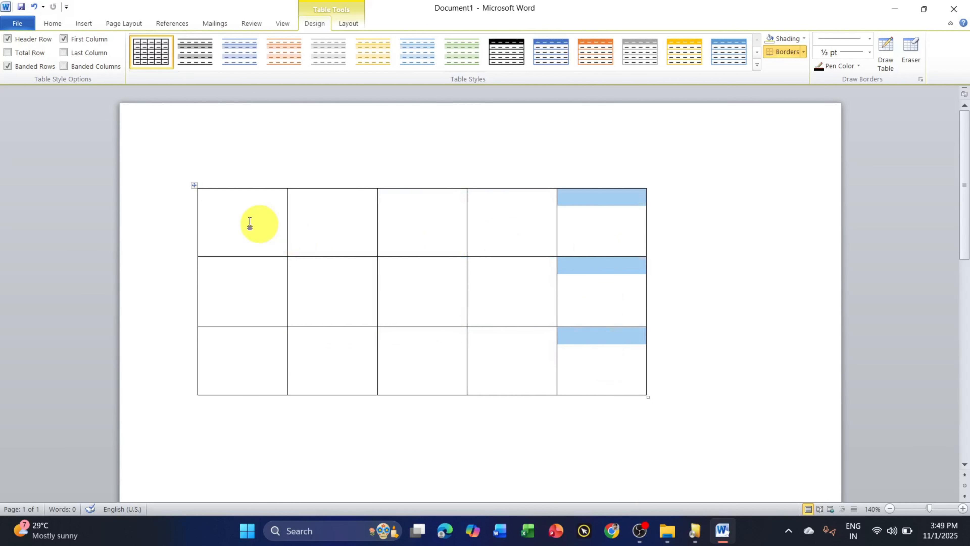
# Highlight each of the table's three rows in turn, from the first to the third.
pyautogui.moveTo(241, 218); pyautogui.dragTo(555, 226)
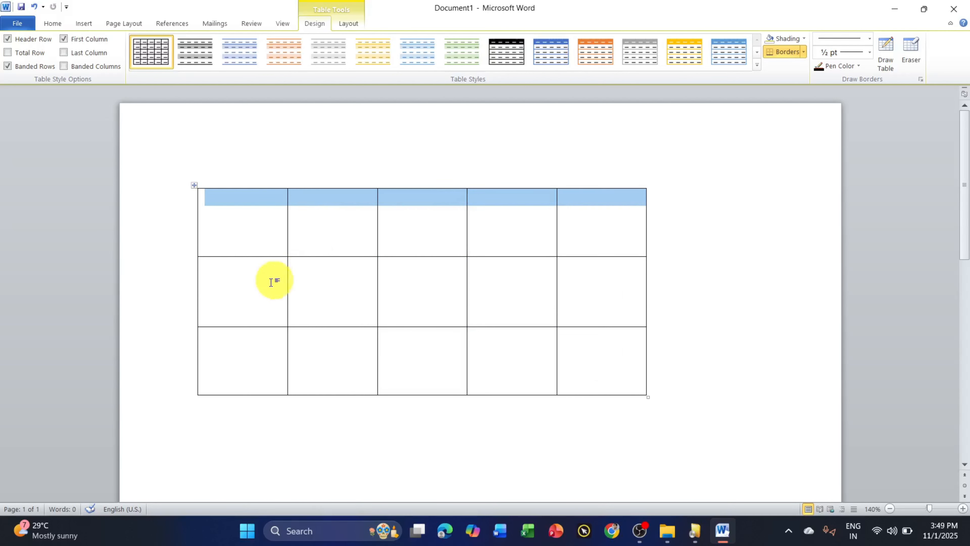
pyautogui.moveTo(271, 282); pyautogui.dragTo(572, 284)
pyautogui.moveTo(275, 351); pyautogui.dragTo(608, 362)
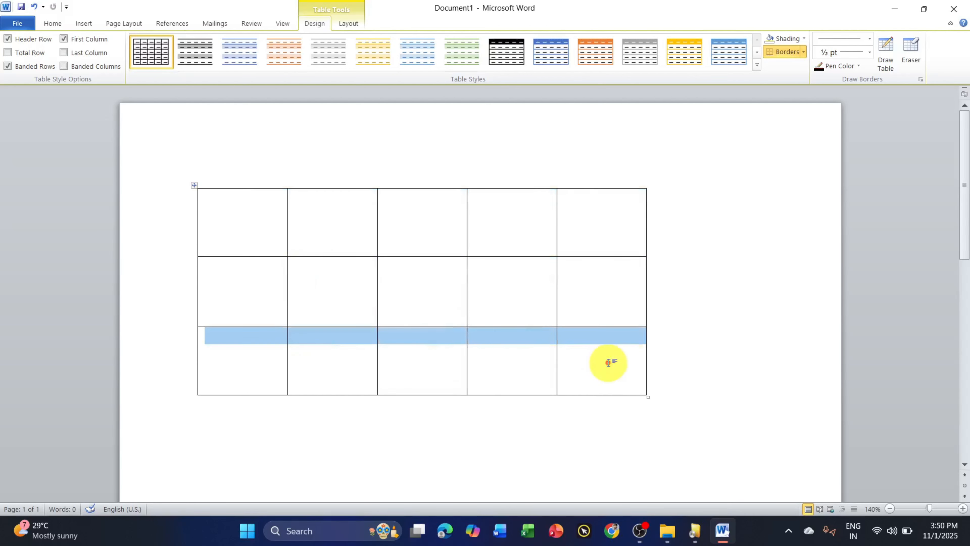
# Place the cursor in individual cells across the table's first two rows, and dismiss the PointerFocus trial notice.
pyautogui.click(255, 223)
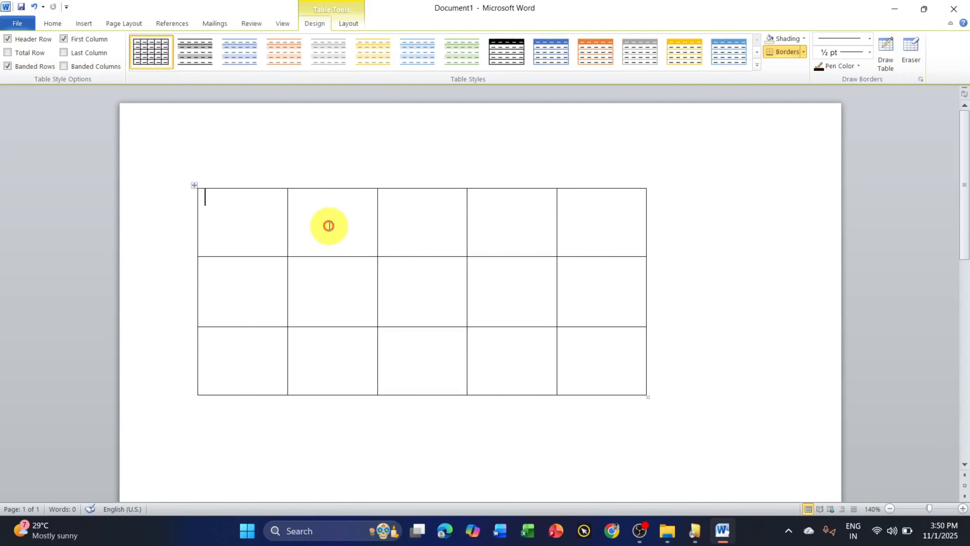
pyautogui.click(330, 276)
pyautogui.click(418, 232)
pyautogui.click(457, 278)
pyautogui.click(502, 239)
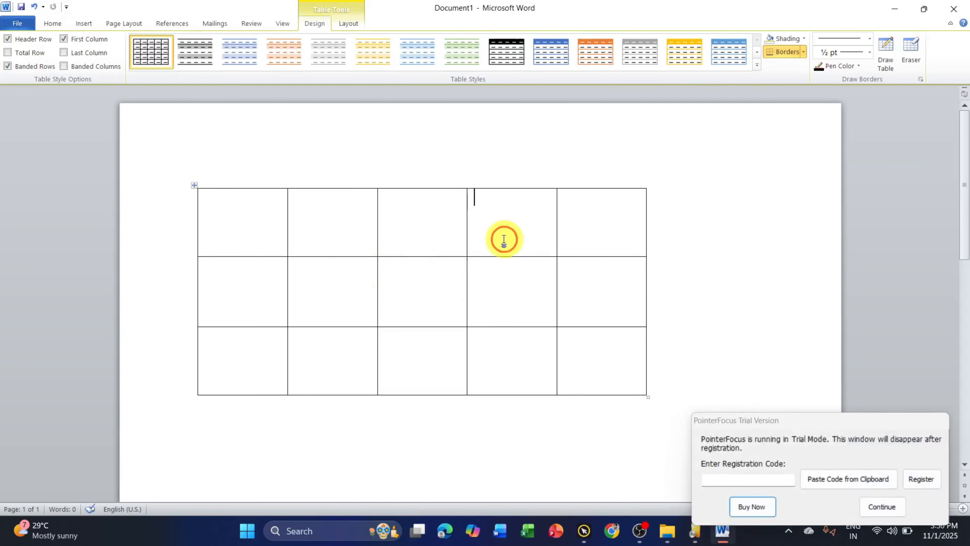
pyautogui.click(538, 282)
pyautogui.click(586, 234)
pyautogui.click(585, 284)
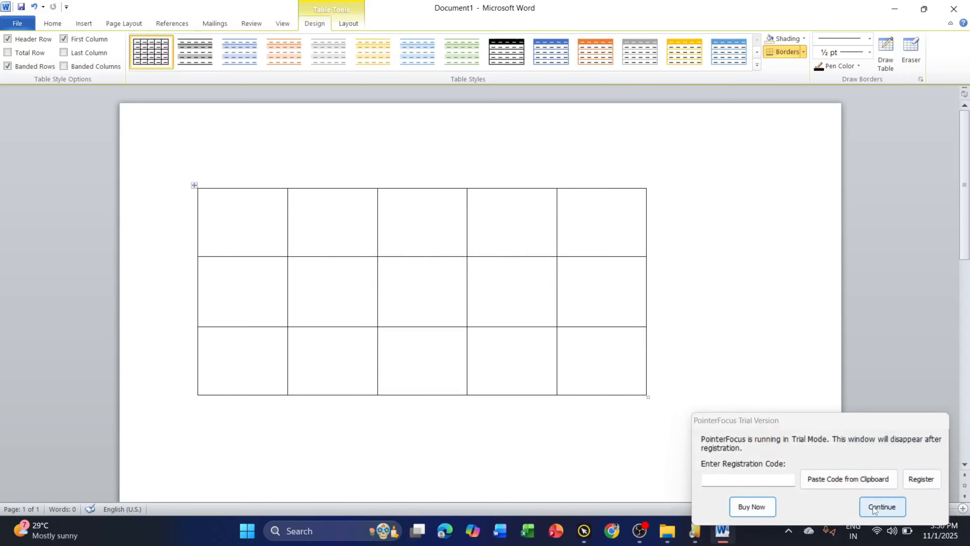
pyautogui.click(882, 507)
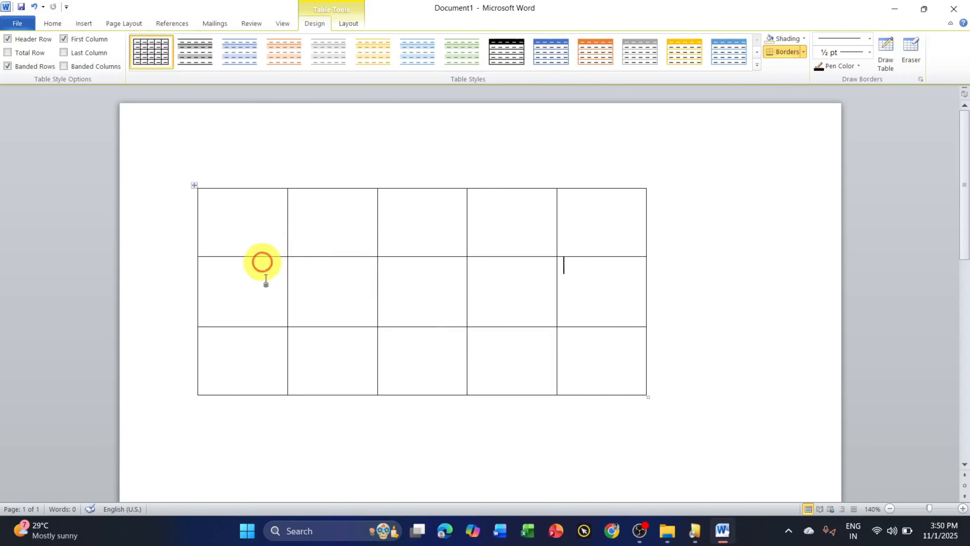
# Highlight the table's columns one after another again, from the first to the fifth.
pyautogui.moveTo(245, 234); pyautogui.dragTo(260, 344)
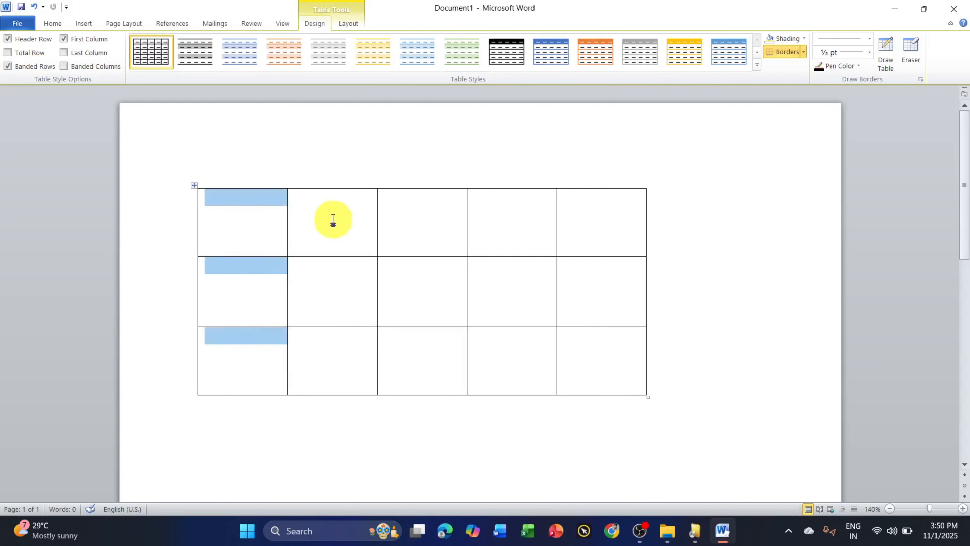
pyautogui.moveTo(331, 217); pyautogui.dragTo(340, 342)
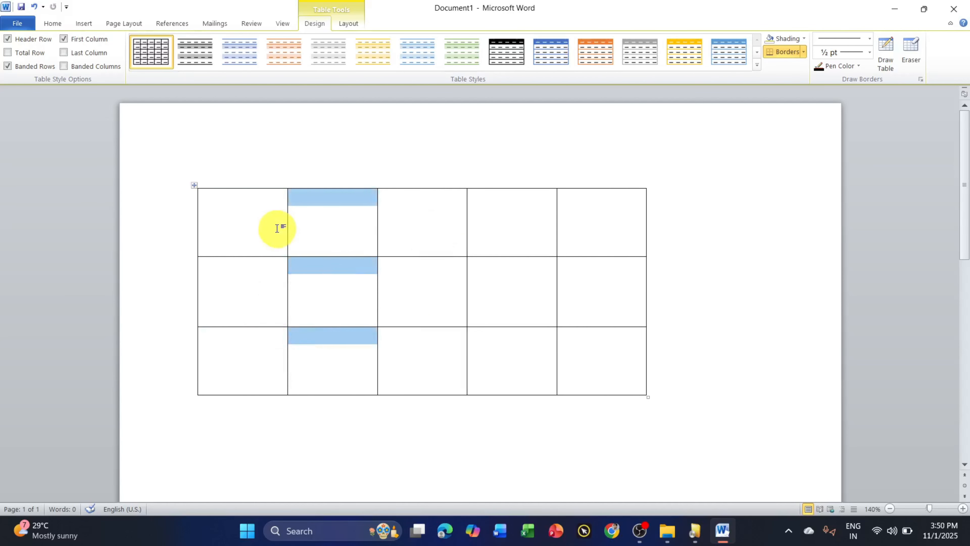
pyautogui.moveTo(278, 225); pyautogui.dragTo(269, 338)
pyautogui.click(329, 239)
pyautogui.moveTo(329, 238); pyautogui.dragTo(332, 352)
pyautogui.moveTo(428, 243); pyautogui.dragTo(440, 331)
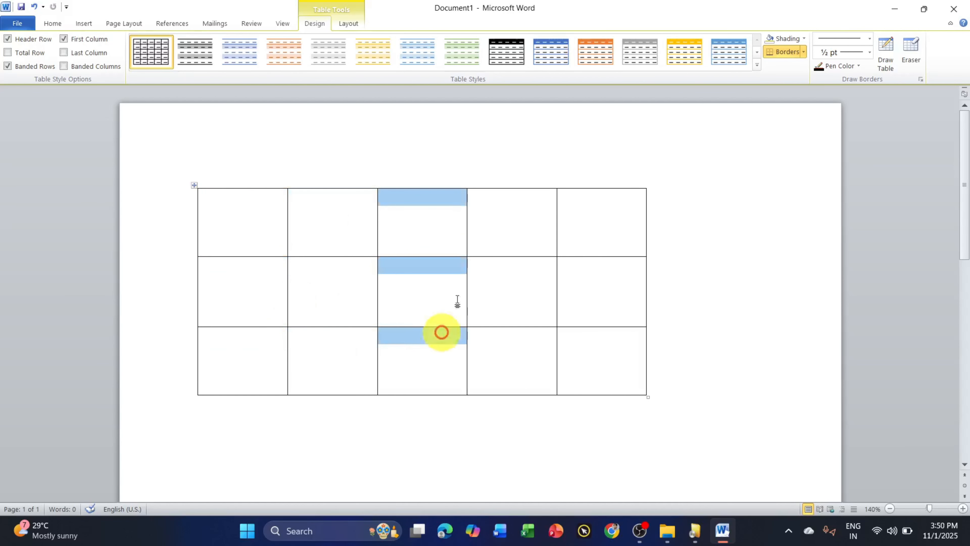
pyautogui.moveTo(512, 241); pyautogui.dragTo(526, 360)
pyautogui.moveTo(596, 246); pyautogui.dragTo(608, 377)
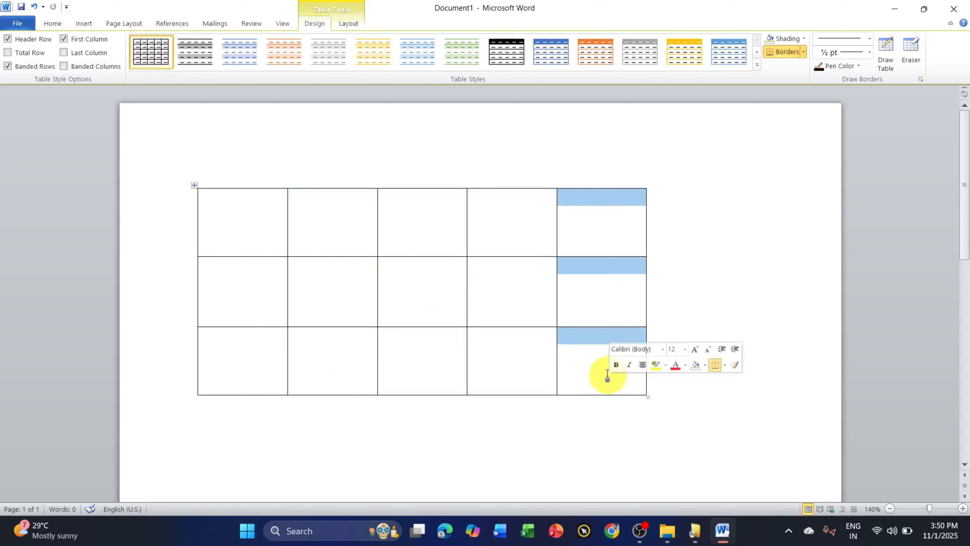
# Highlight the table's first, second and third rows again across all five columns.
pyautogui.click(275, 304)
pyautogui.click(252, 244)
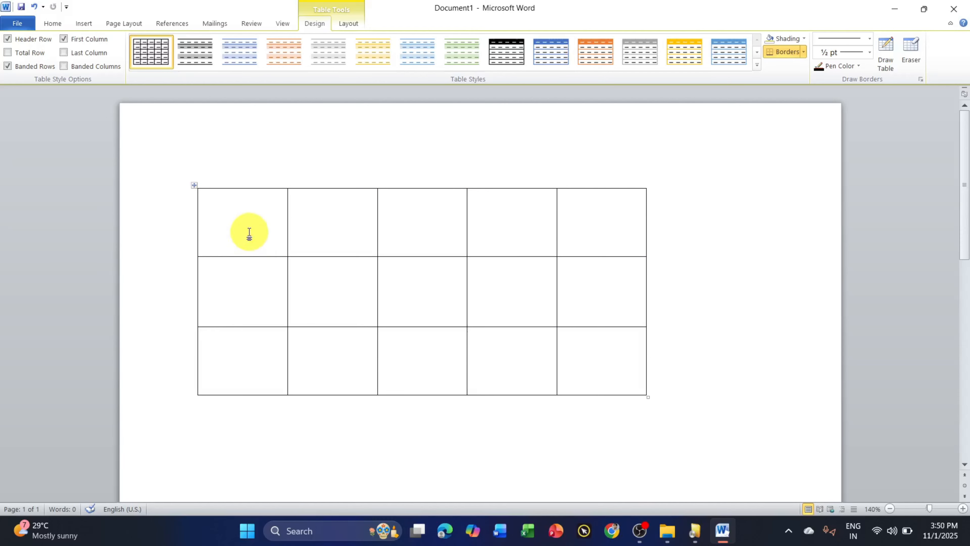
pyautogui.moveTo(252, 235); pyautogui.dragTo(617, 251)
pyautogui.moveTo(246, 294); pyautogui.dragTo(623, 304)
pyautogui.moveTo(280, 361); pyautogui.dragTo(603, 359)
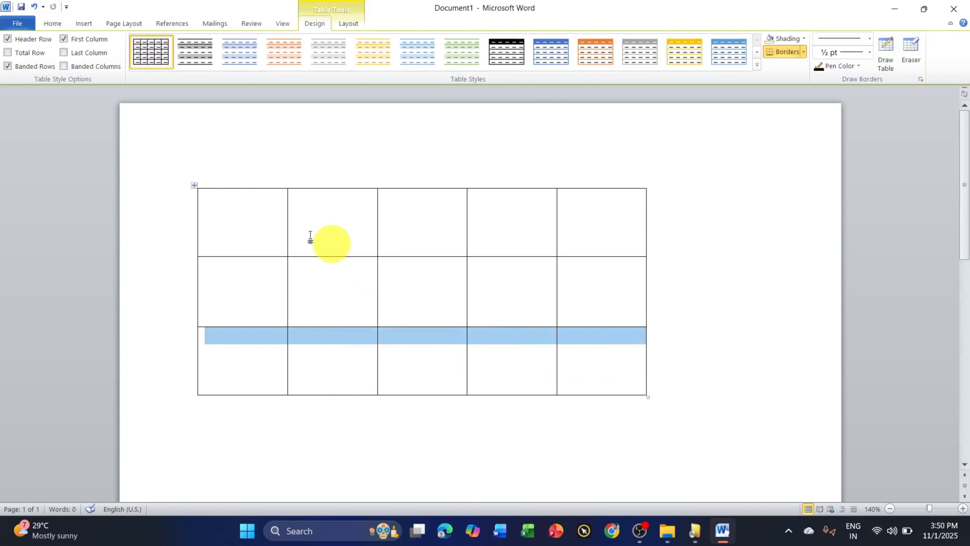
# Place the cursor in several cells of the upper two rows to point out individual cells.
pyautogui.click(267, 220)
pyautogui.click(322, 227)
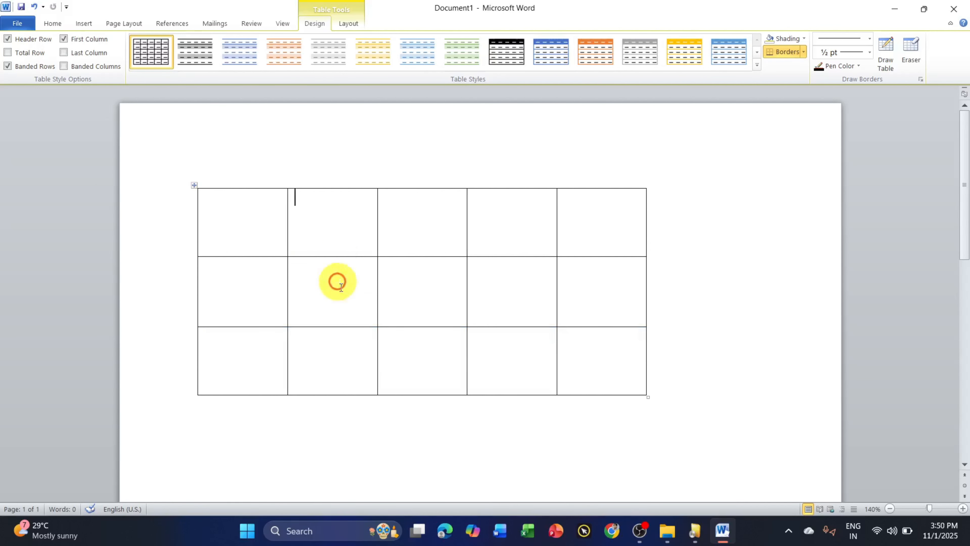
pyautogui.click(333, 282)
pyautogui.click(430, 293)
pyautogui.click(491, 236)
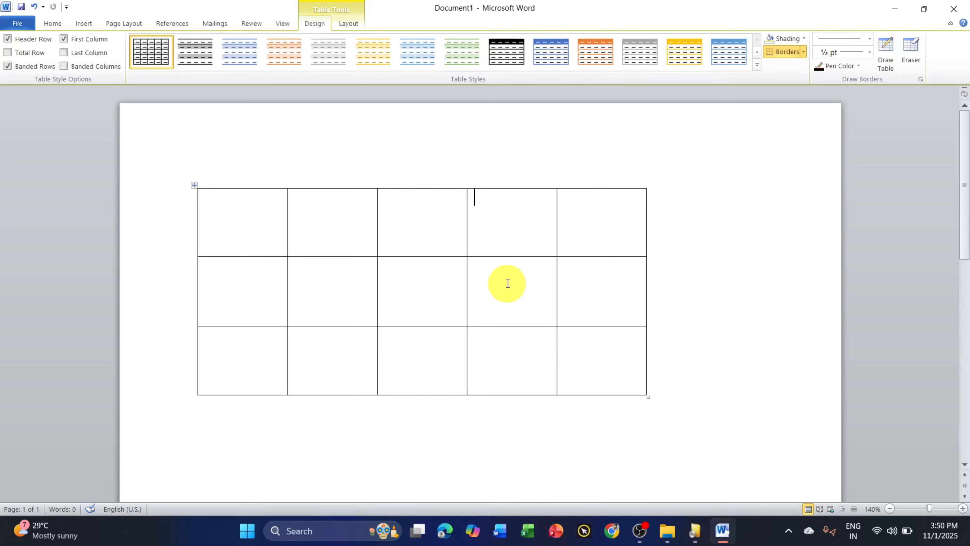
# Delete the whole five-column table and insert a new table with 4 columns and 3 rows through the Insert Table dialog.
pyautogui.click(196, 187)
pyautogui.press('BackSpace')
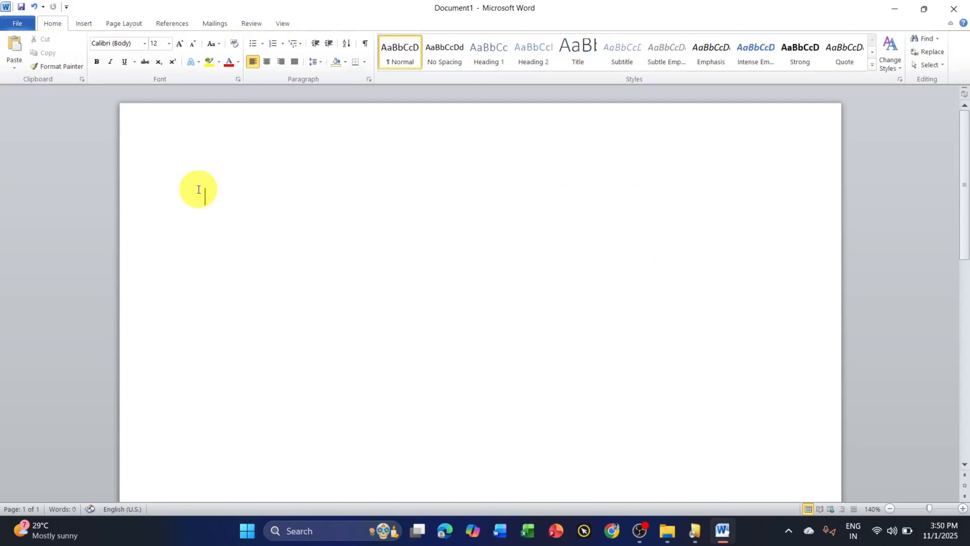
pyautogui.click(87, 24)
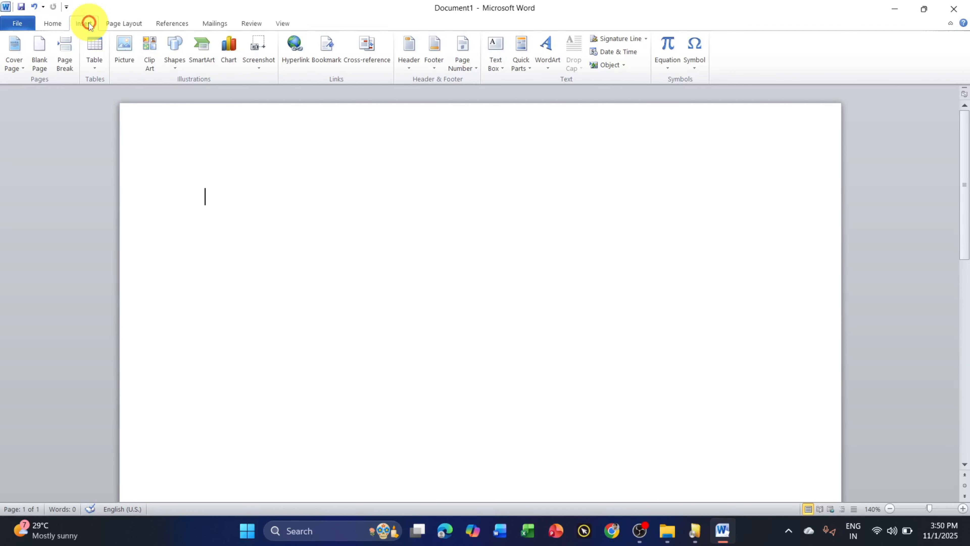
pyautogui.click(102, 62)
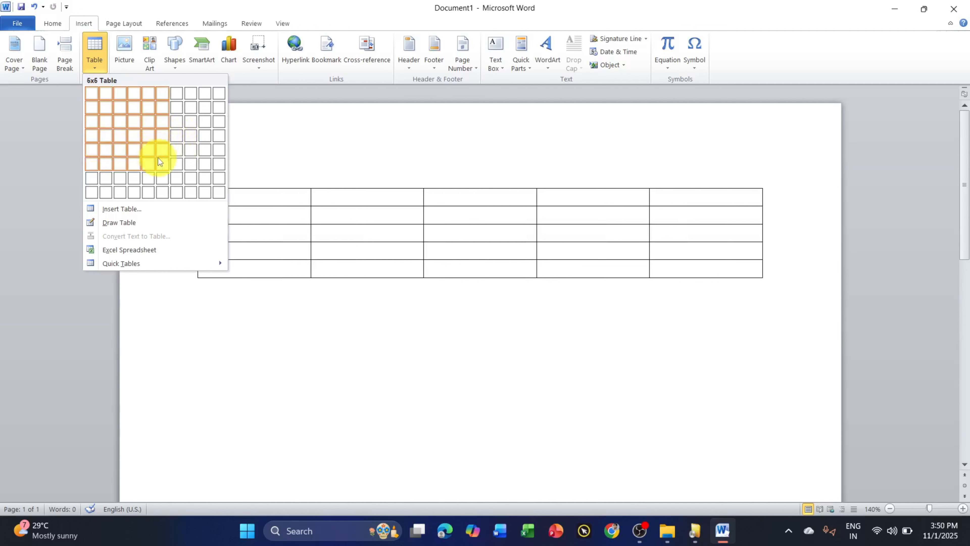
pyautogui.click(134, 209)
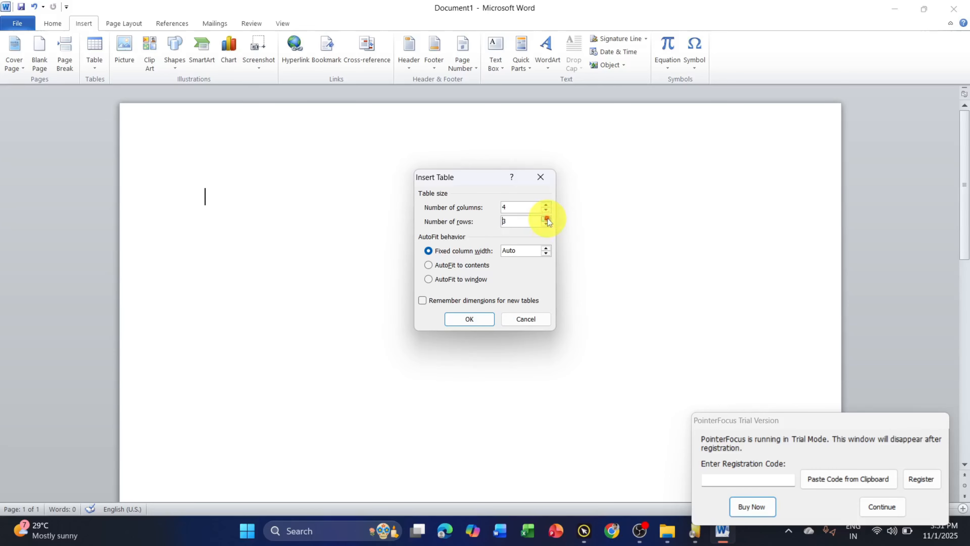
pyautogui.click(467, 318)
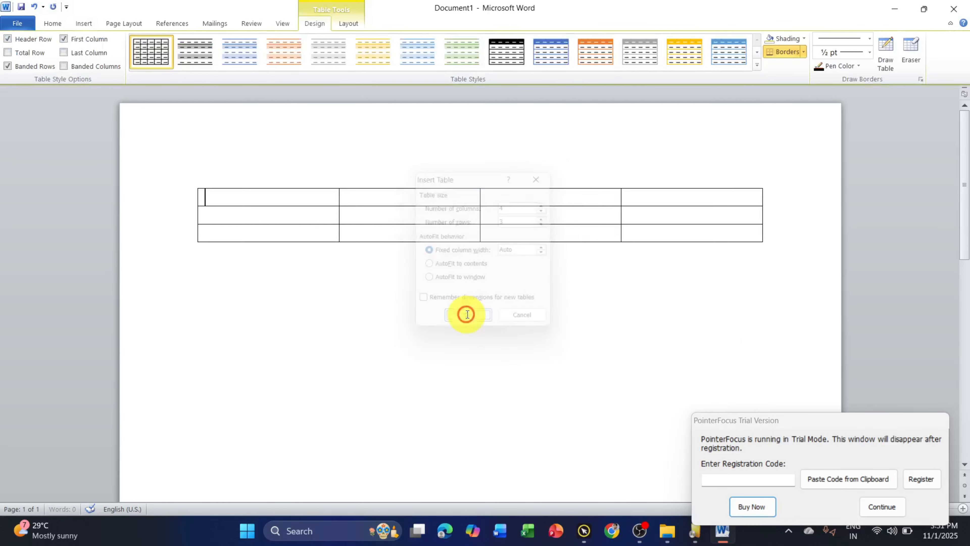
pyautogui.click(879, 507)
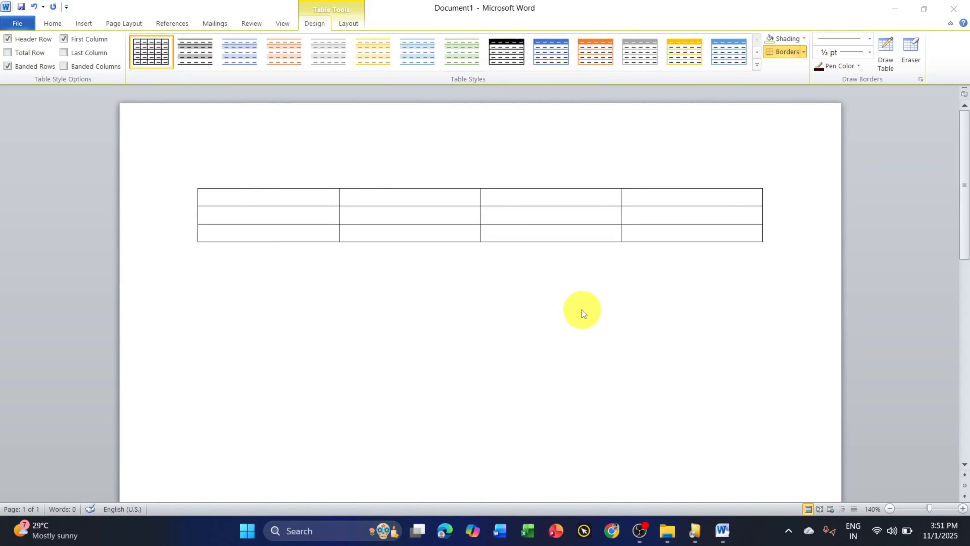
# Resize the new table to be narrower with taller rows, and move it toward the horizontal middle of the page.
pyautogui.click(688, 234)
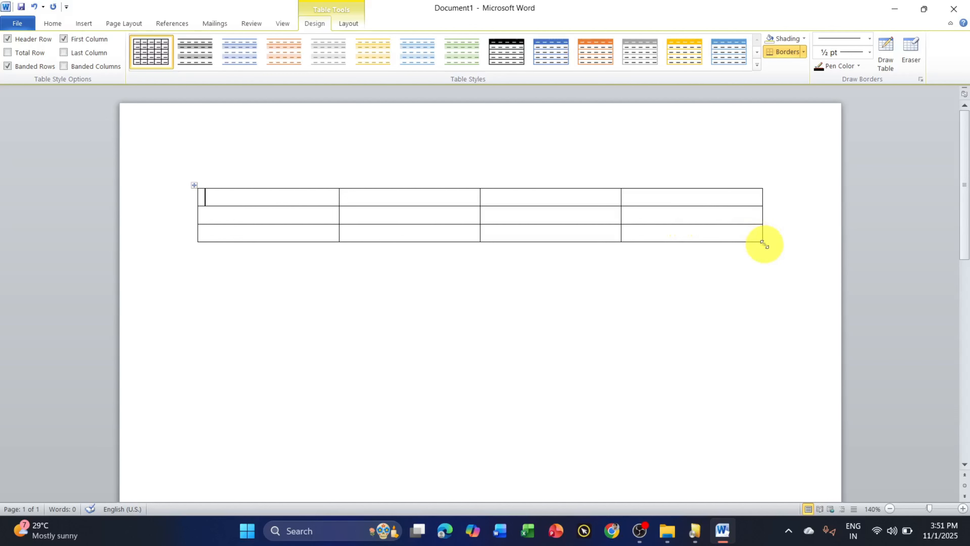
pyautogui.moveTo(763, 244); pyautogui.dragTo(583, 435)
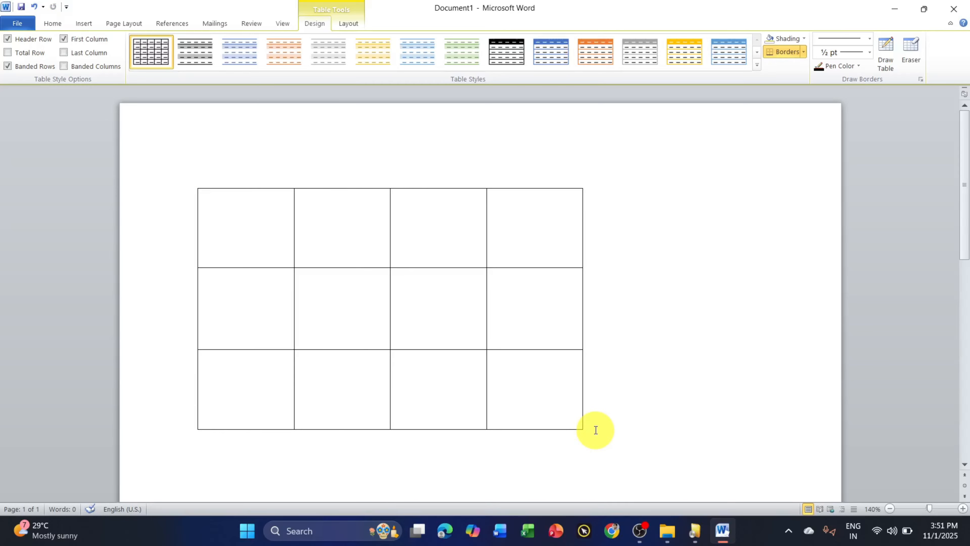
pyautogui.click(201, 235)
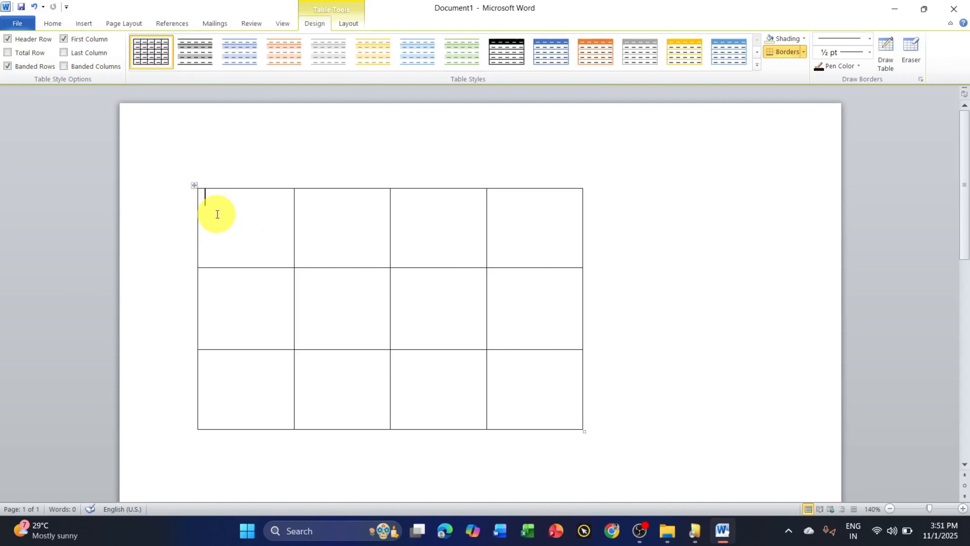
pyautogui.moveTo(194, 185); pyautogui.dragTo(281, 190)
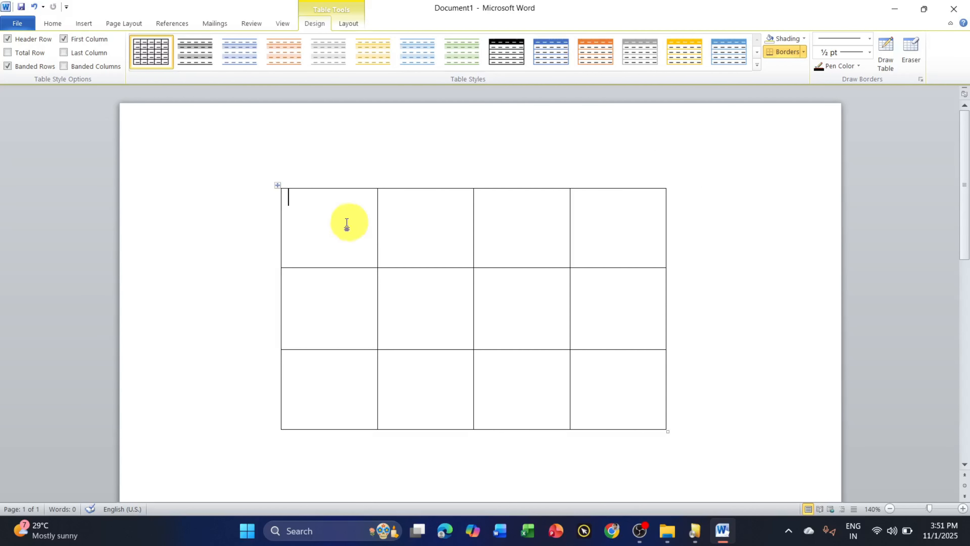
# Fill the table's first row with 64654, 564564, 64654 and 654654.
pyautogui.write('64654 ')
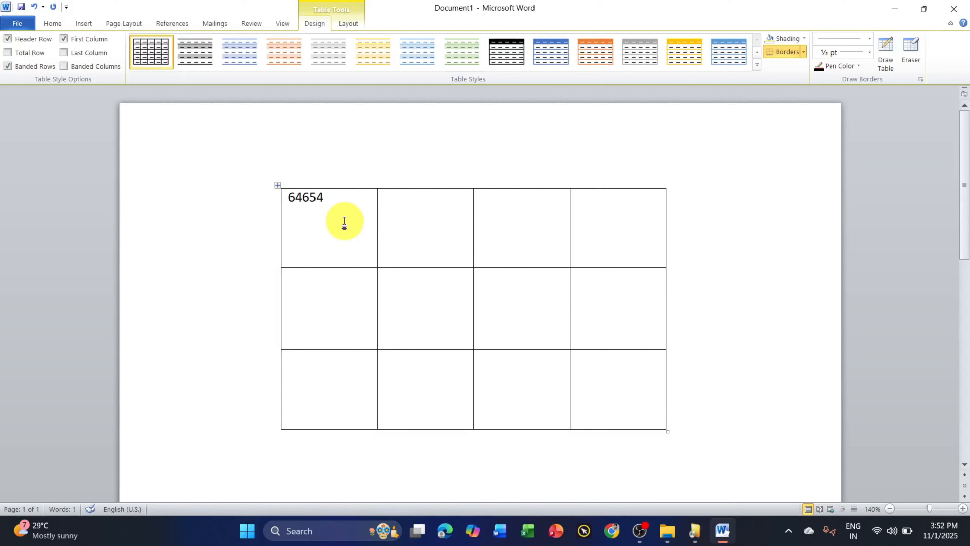
pyautogui.write('564564')
pyautogui.press('Tab')
pyautogui.write('64654')
pyautogui.press('Tab')
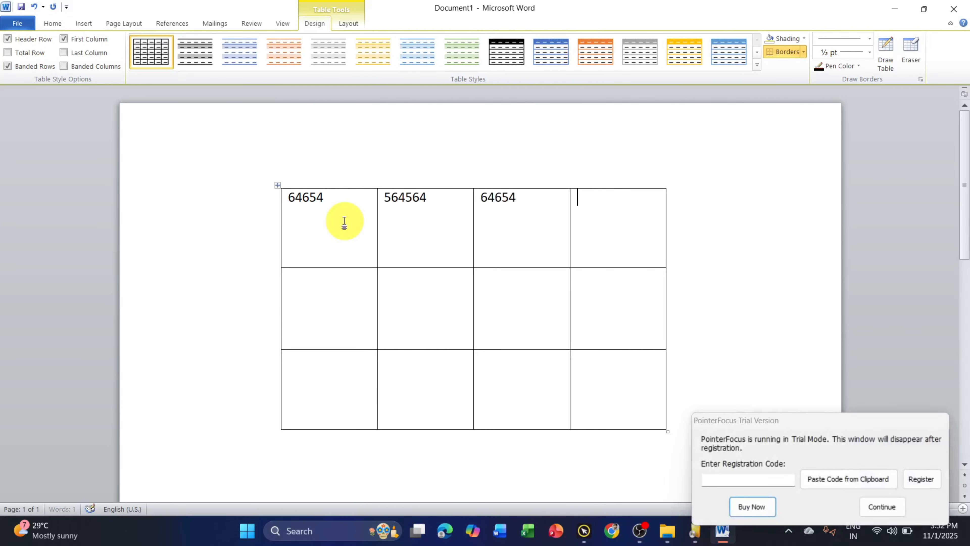
pyautogui.write('654654')
pyautogui.press('Tab')
# Fill the second row with 64654, 65464, 624564 and 564564, dismissing the PointerFocus trial notice along the way.
pyautogui.write('64654')
pyautogui.press('Tab')
pyautogui.write('65464')
pyautogui.press('Tab')
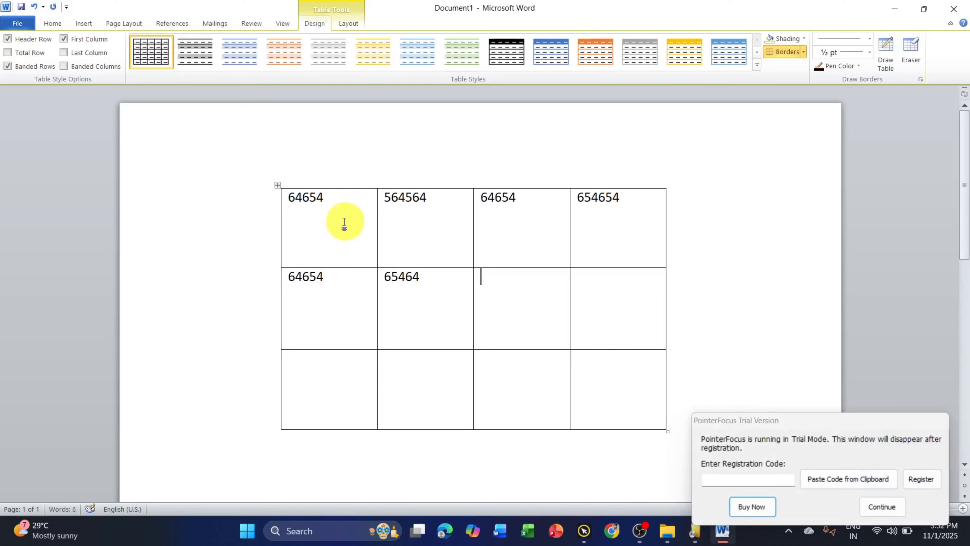
pyautogui.click(892, 509)
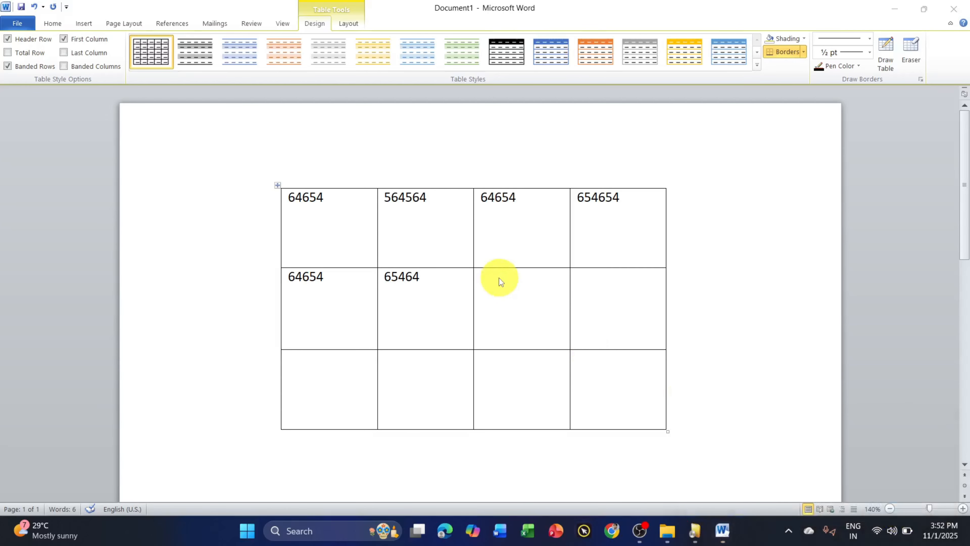
pyautogui.click(515, 284)
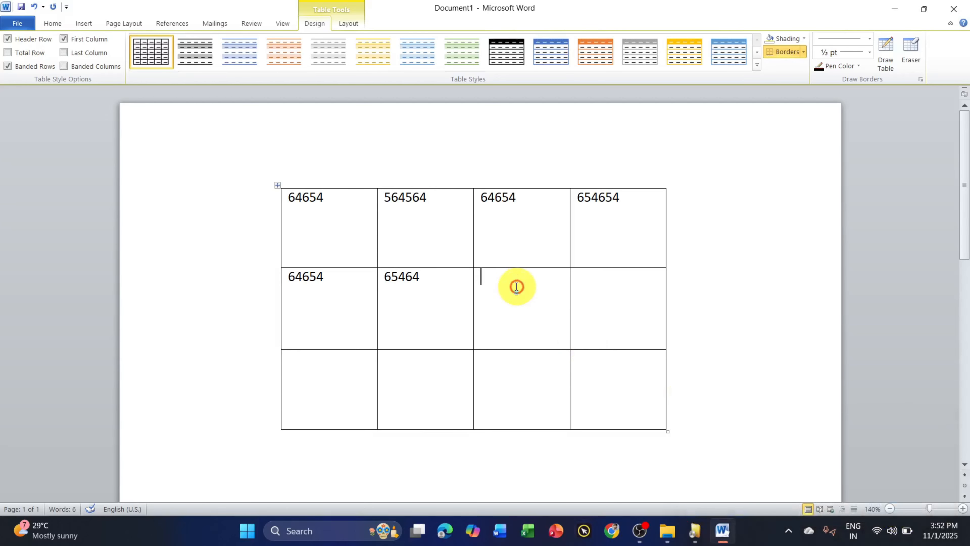
pyautogui.write('624564')
pyautogui.press('Tab')
pyautogui.write('564564')
pyautogui.press('Tab')
# Fill the third row with 646, 4646, 464 and 645645.
pyautogui.write('646')
pyautogui.press('Tab')
pyautogui.write('4646')
pyautogui.press('Tab')
pyautogui.write('4')
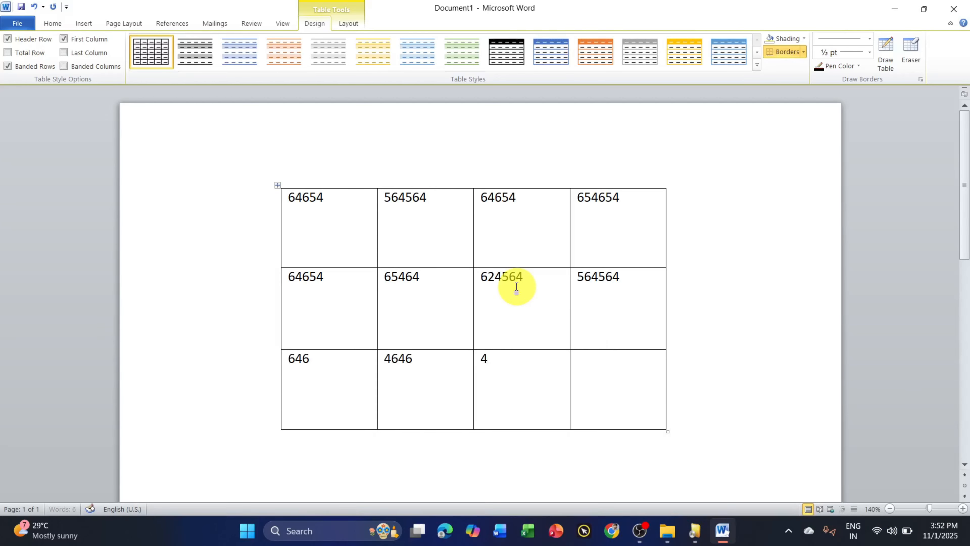
pyautogui.write('64\t645645')
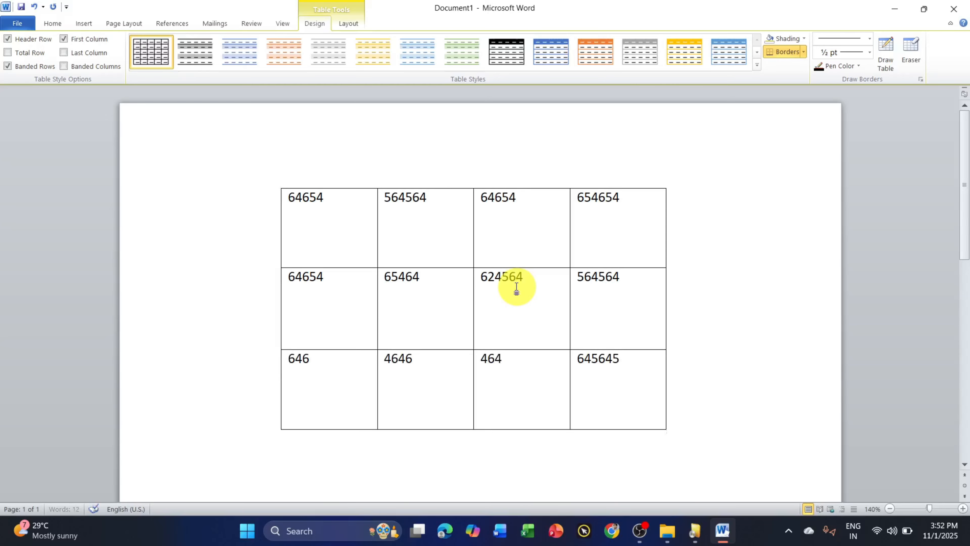
# Move the text cursor backward through the filled cells and forward again to show cell-to-cell navigation.
pyautogui.press('Left')
pyautogui.press('Left')
pyautogui.press('Left')
pyautogui.press('Left')
pyautogui.press('Left')
pyautogui.press('Left')
pyautogui.press('Left')
pyautogui.press('Left')
pyautogui.press('Left')
pyautogui.press('Left')
pyautogui.press('Left')
pyautogui.press('Left')
pyautogui.press('Left')
pyautogui.press('Left')
pyautogui.press('Left')
pyautogui.press('Left')
pyautogui.press('Left')
pyautogui.press('Right')
pyautogui.press('Right')
pyautogui.press('Right')
pyautogui.press('Right')
pyautogui.press('Right')
pyautogui.press('Right')
pyautogui.press('Right')
pyautogui.press('Right')
pyautogui.press('Right')
pyautogui.press('Right')
pyautogui.press('Right')
pyautogui.press('Right')
pyautogui.press('Right')
pyautogui.press('Right')
pyautogui.press('Right')
pyautogui.press('Right')
pyautogui.press('Right')
pyautogui.press('Right')
pyautogui.press('Right')
pyautogui.press('Right')
pyautogui.press('Right')
pyautogui.press('Right')
pyautogui.press('Right')
pyautogui.press('Right')
pyautogui.press('Right')
pyautogui.press('Right')
pyautogui.press('Right')
pyautogui.press('Right')
pyautogui.press('Right')
pyautogui.press('Right')
pyautogui.press('Right')
pyautogui.press('Right')
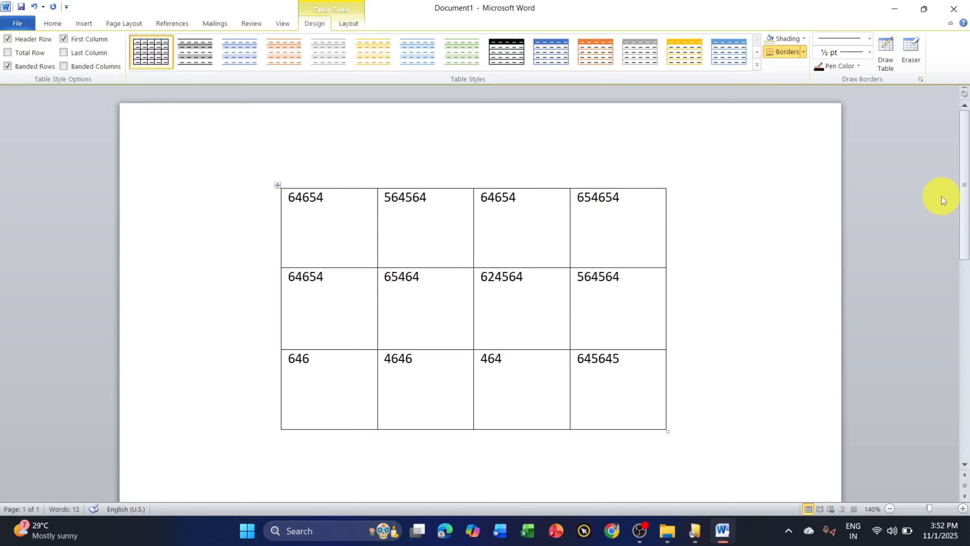
# Move the text cursor forward cell by cell through the table to the third cell of the last row.
pyautogui.press('Tab')
pyautogui.press('Tab')
pyautogui.press('Tab')
pyautogui.press('Tab')
pyautogui.press('Tab')
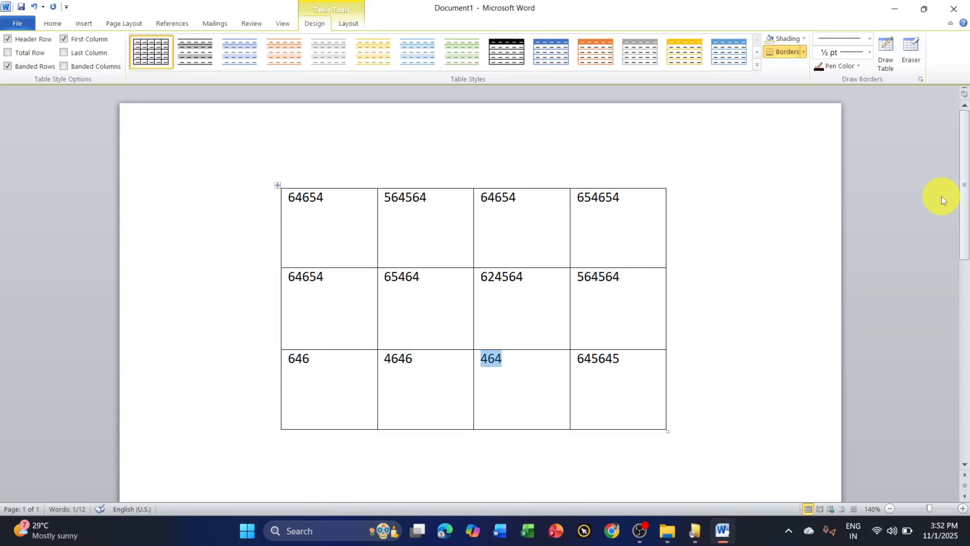
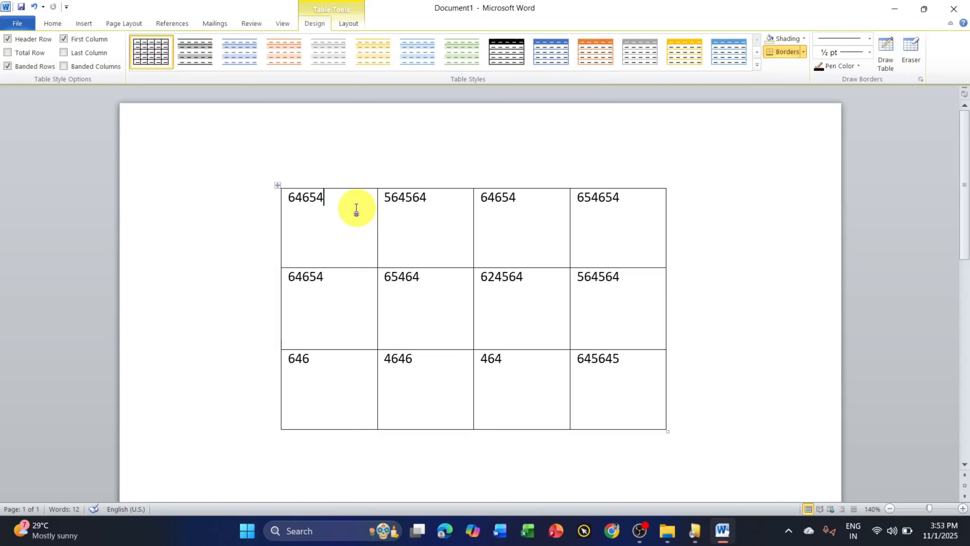
# Select all the document content, dismiss the PointerFocus trial notice and return the text cursor to the table's first cell.
pyautogui.hotkey('ctrl', 'a')
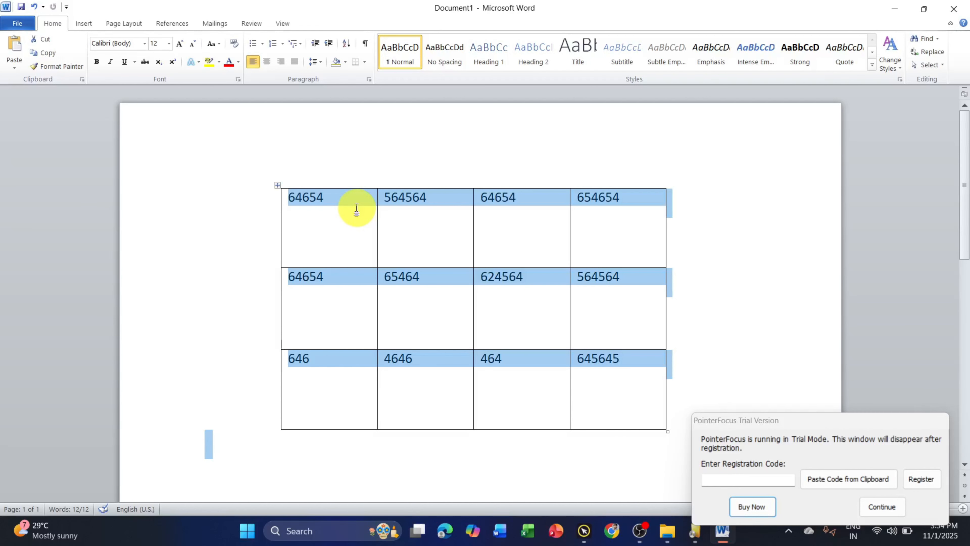
pyautogui.click(882, 506)
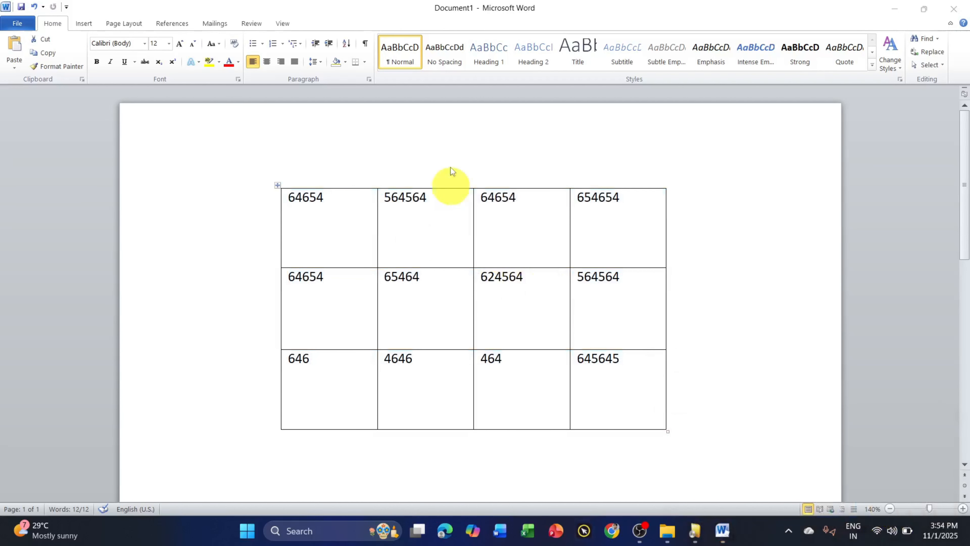
pyautogui.click(354, 218)
pyautogui.click(342, 221)
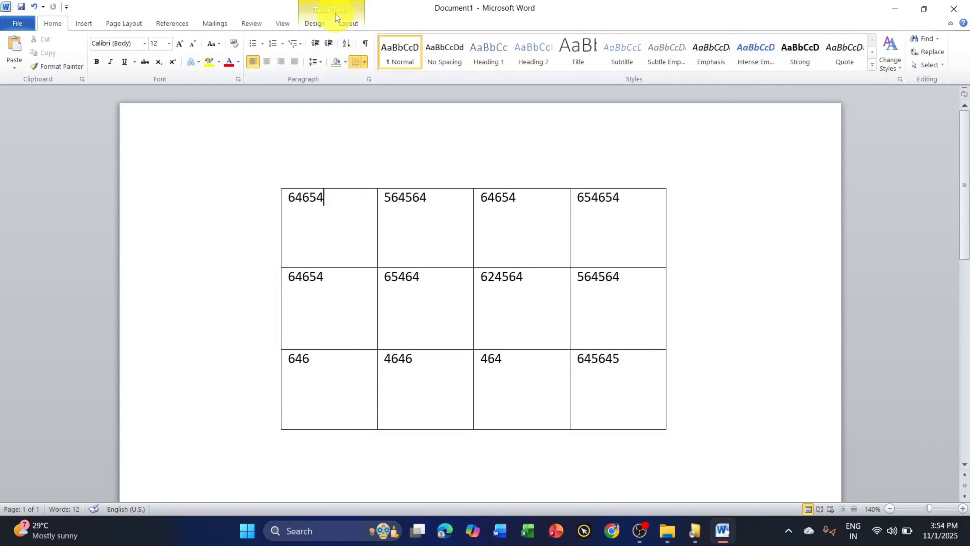
# Apply the Medium Grid 3 - Accent 1 style to the whole table.
pyautogui.click(325, 23)
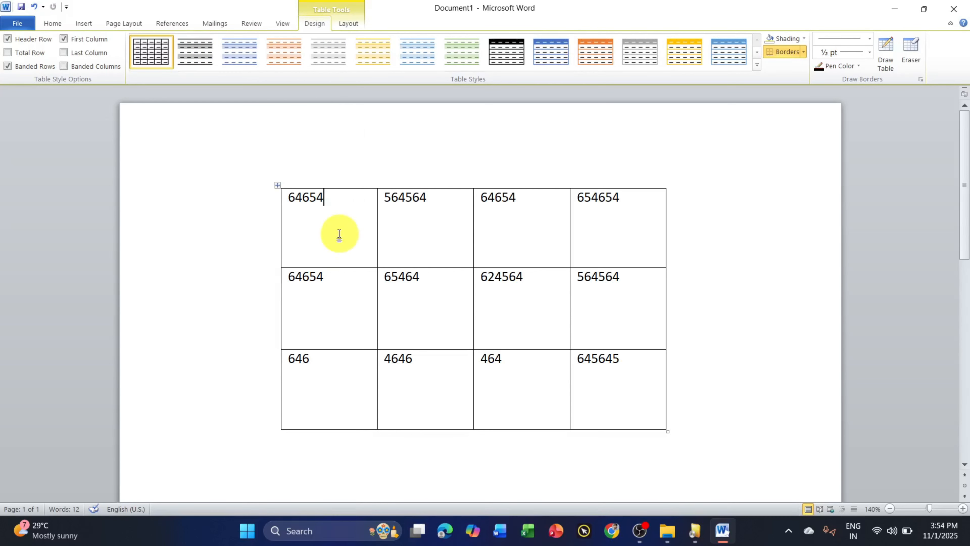
pyautogui.click(278, 188)
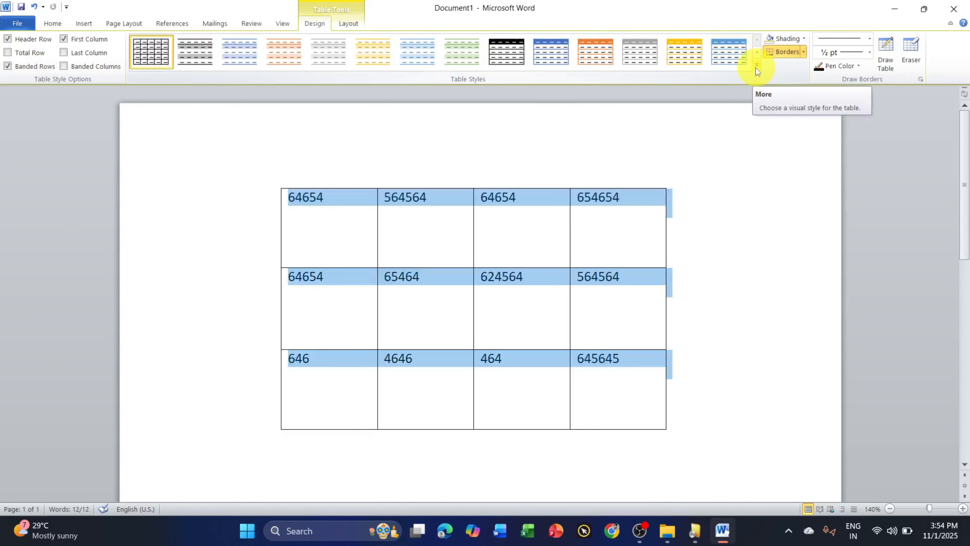
pyautogui.click(755, 67)
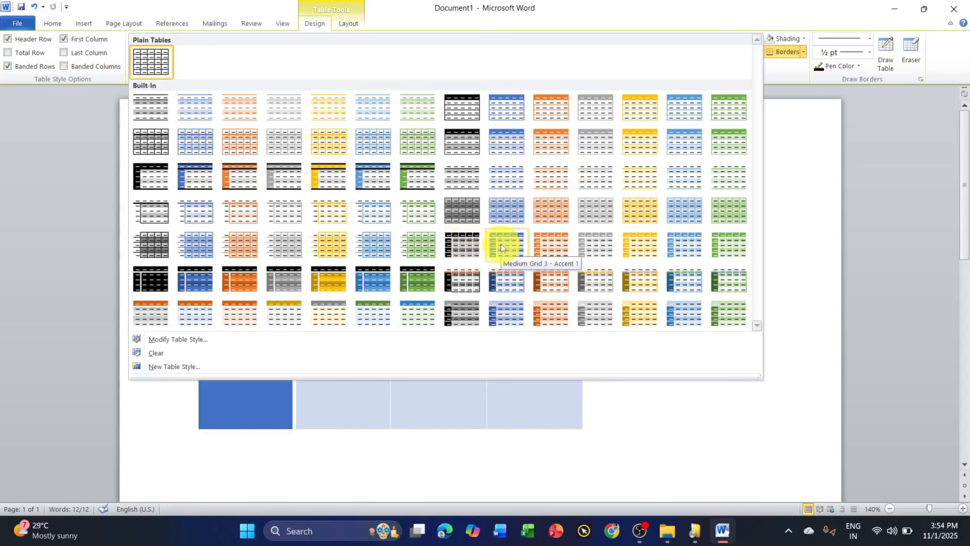
pyautogui.click(501, 244)
pyautogui.click(413, 286)
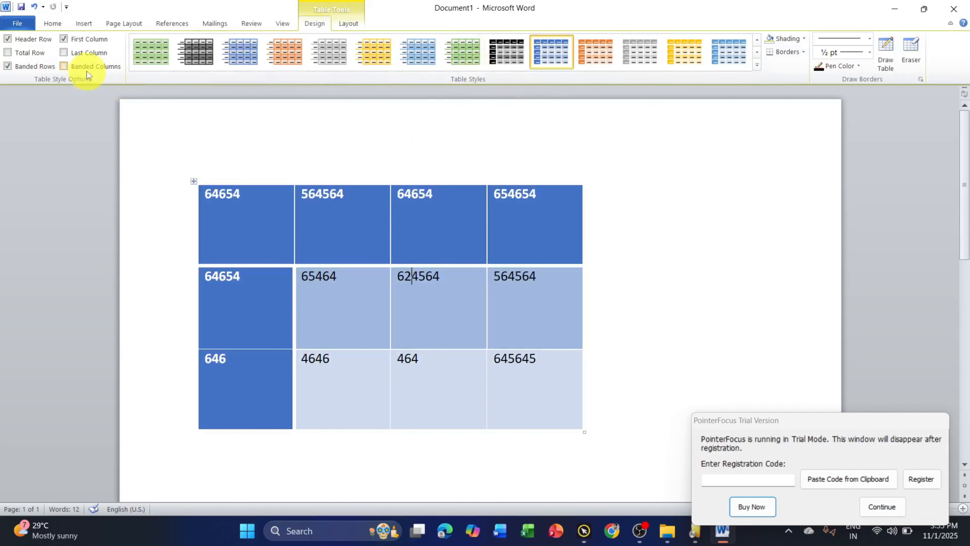
# Turn off the table's First Column, Header Row and Banded Rows style options and dismiss the PointerFocus trial notice.
pyautogui.click(63, 38)
pyautogui.click(42, 39)
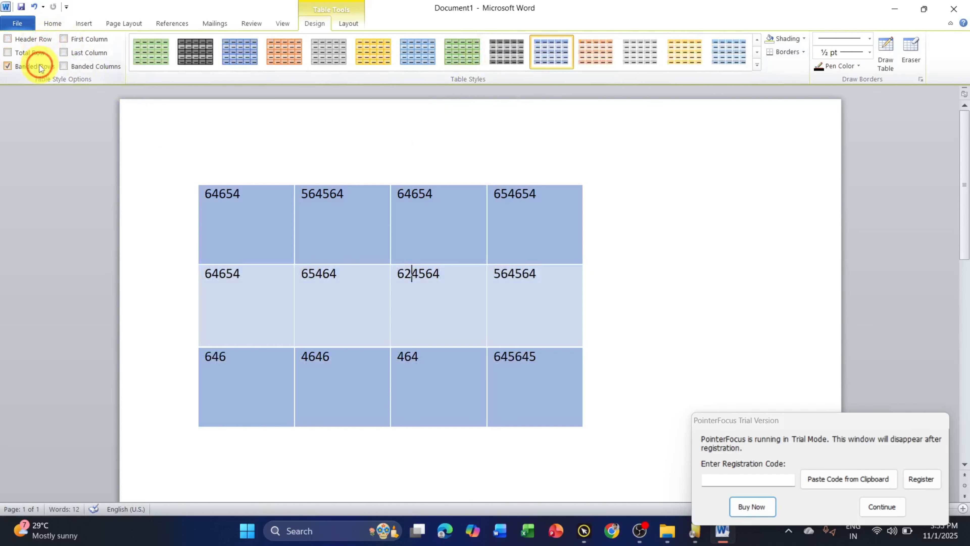
pyautogui.click(39, 65)
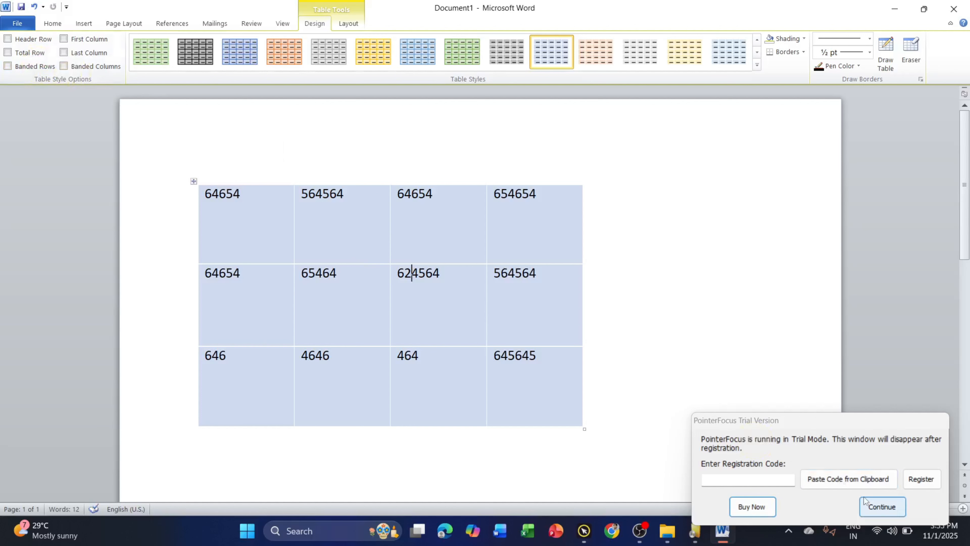
pyautogui.click(879, 508)
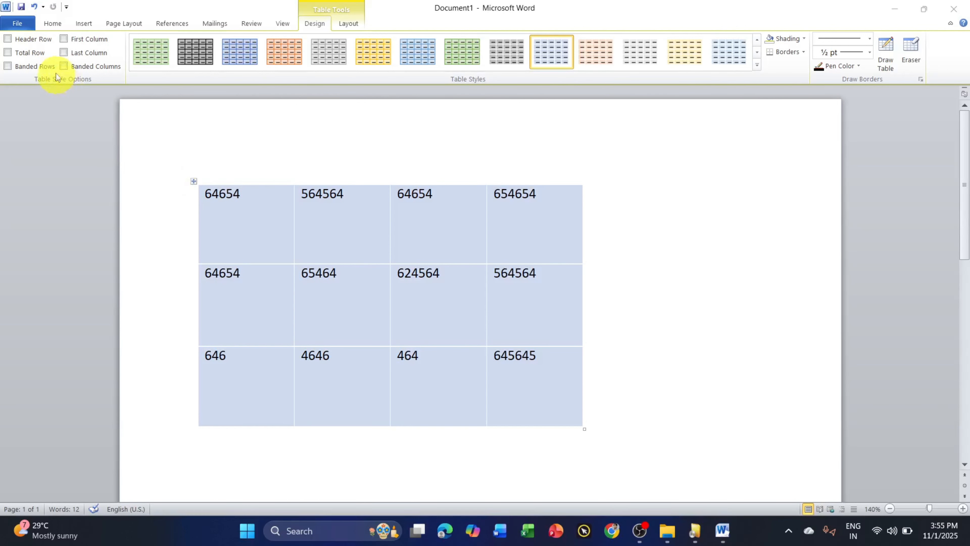
# Switch the Header Row option on and off repeatedly to demonstrate its effect, leaving it off.
pyautogui.click(8, 40)
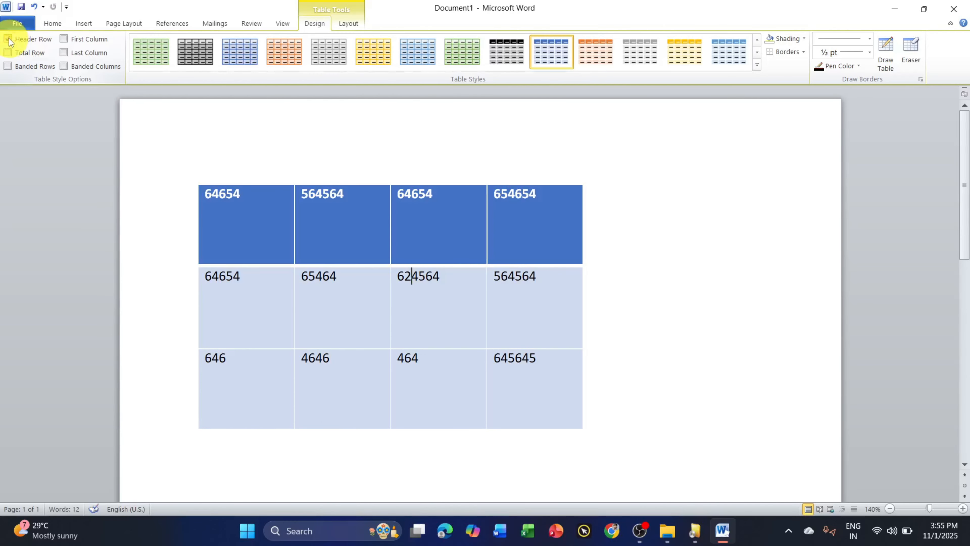
pyautogui.click(8, 40)
pyautogui.click(8, 40)
pyautogui.click(8, 40)
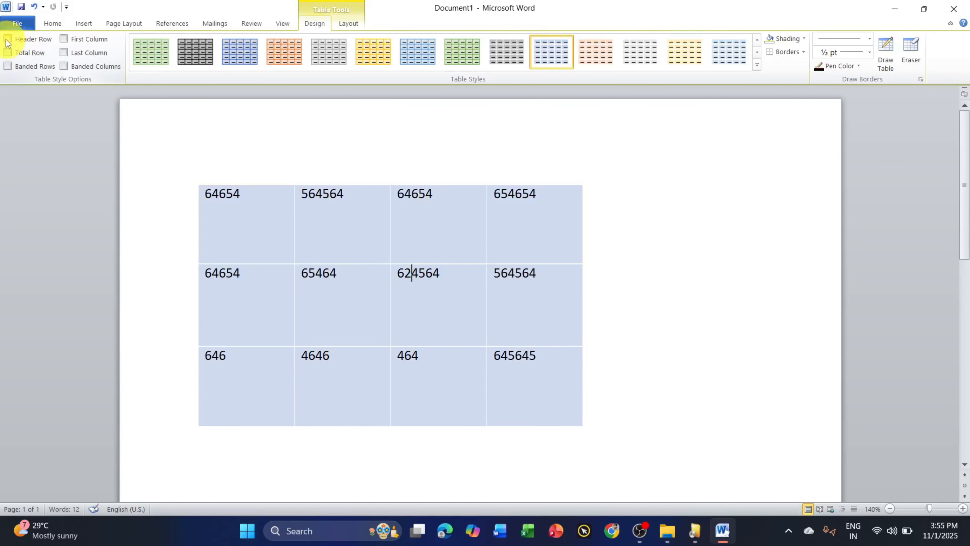
pyautogui.click(7, 40)
pyautogui.click(7, 40)
pyautogui.click(7, 40)
pyautogui.click(7, 40)
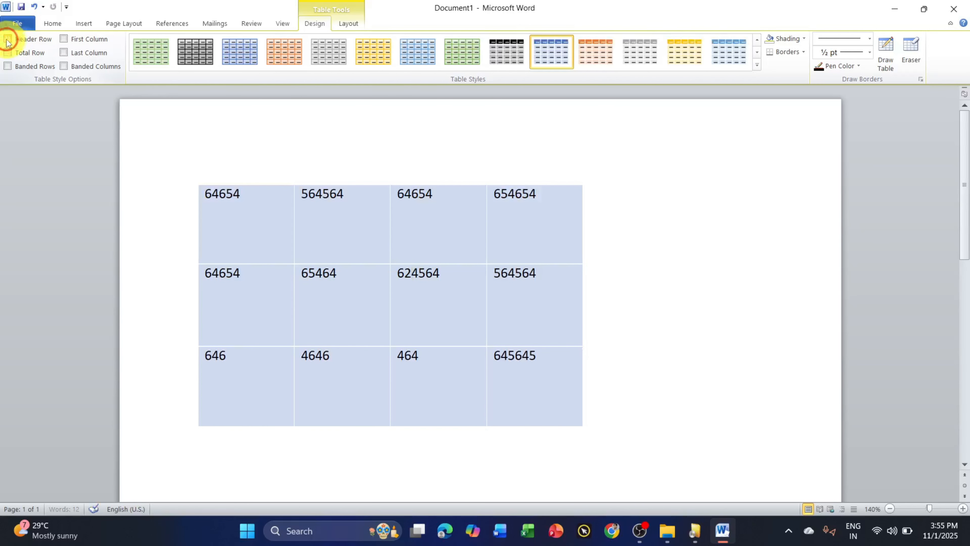
# Switch the First Column option on and off twice to demonstrate its effect on the table.
pyautogui.click(64, 39)
pyautogui.click(64, 39)
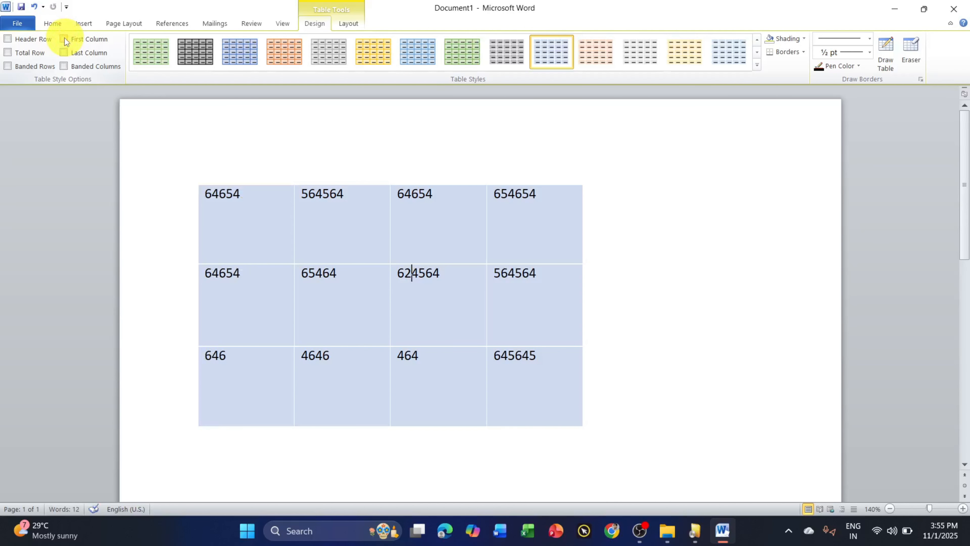
pyautogui.click(65, 39)
pyautogui.click(65, 39)
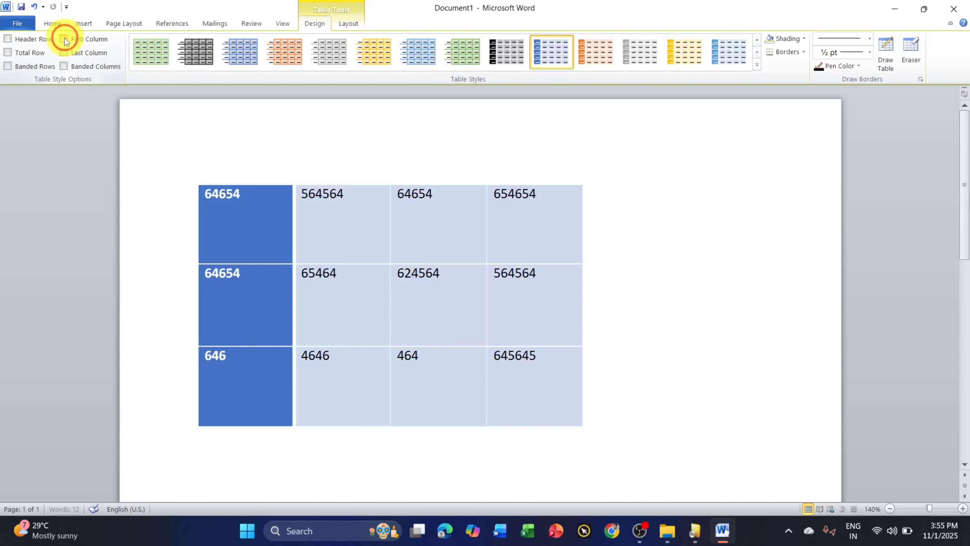
# Switch the Total Row option and the Last Column option on and off to demonstrate each, leaving both off.
pyautogui.click(7, 53)
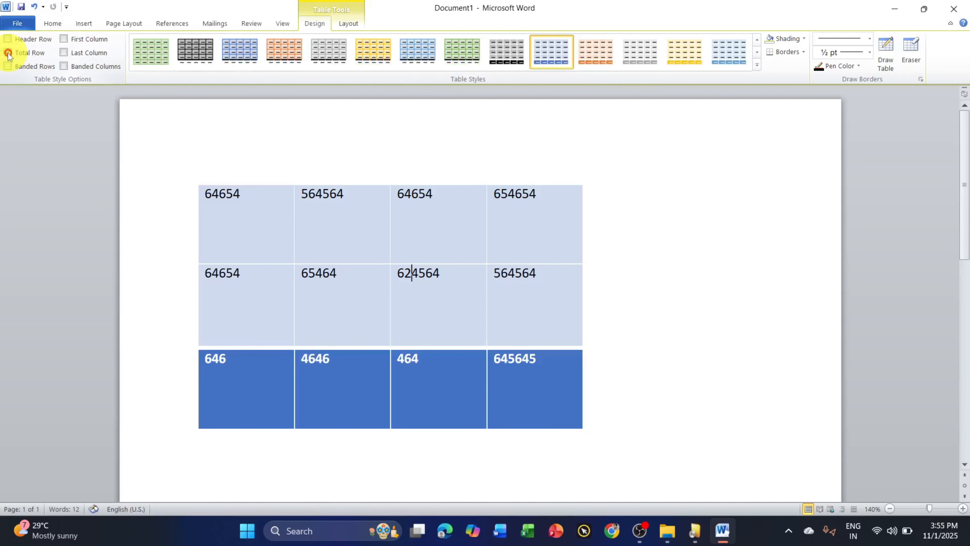
pyautogui.click(8, 53)
pyautogui.click(7, 53)
pyautogui.click(8, 53)
pyautogui.click(63, 53)
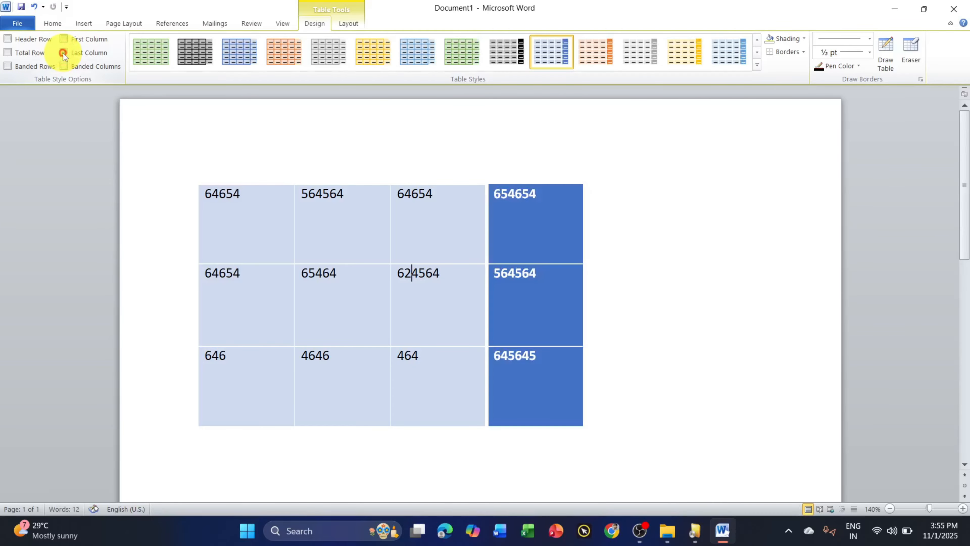
pyautogui.click(63, 54)
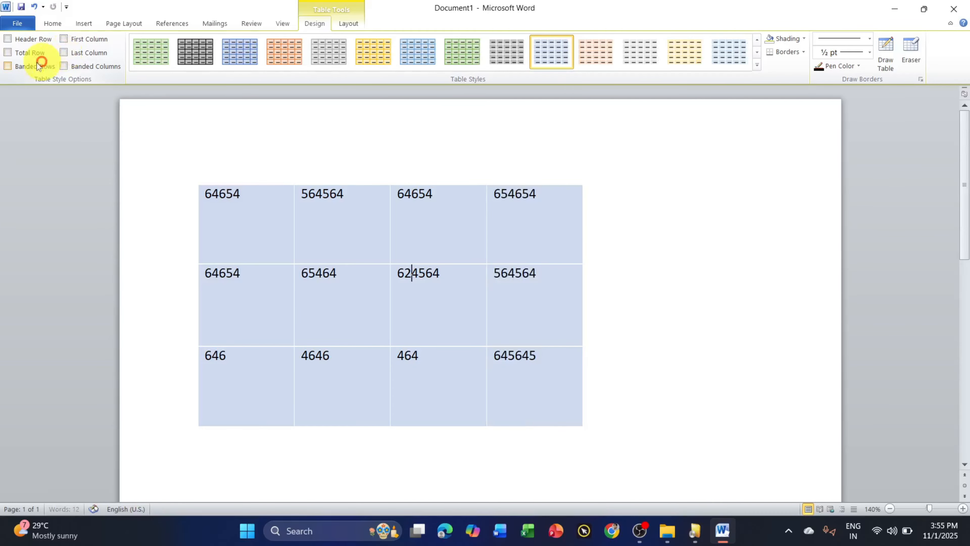
# Turn on Banded Rows and select cells across each of the three rows to point out the alternating shading.
pyautogui.click(8, 66)
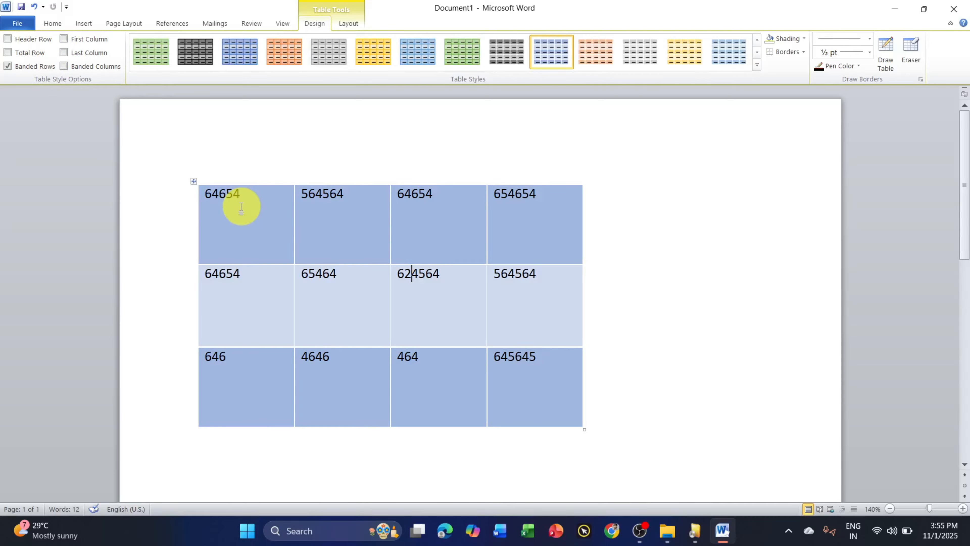
pyautogui.moveTo(238, 202); pyautogui.dragTo(464, 218)
pyautogui.moveTo(278, 303); pyautogui.dragTo(505, 306)
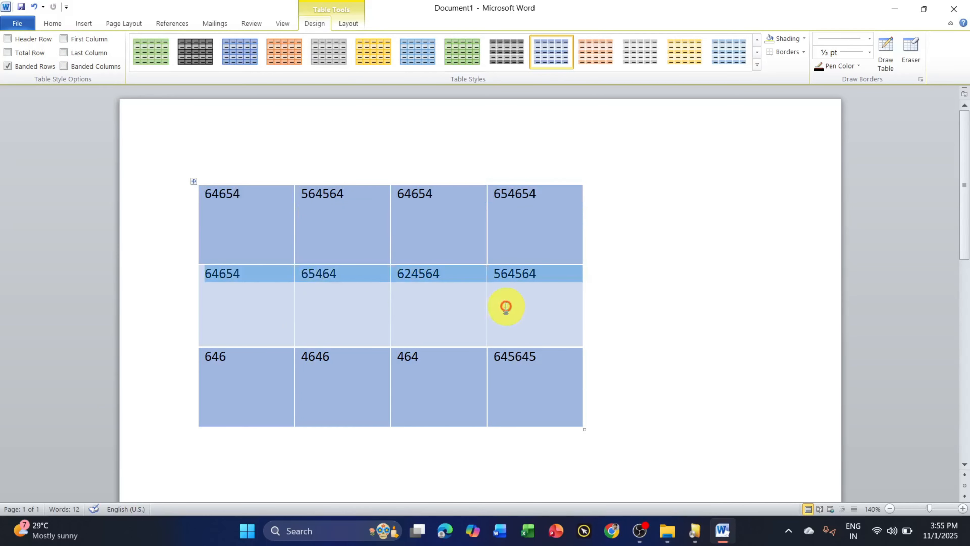
pyautogui.moveTo(269, 370); pyautogui.dragTo(498, 377)
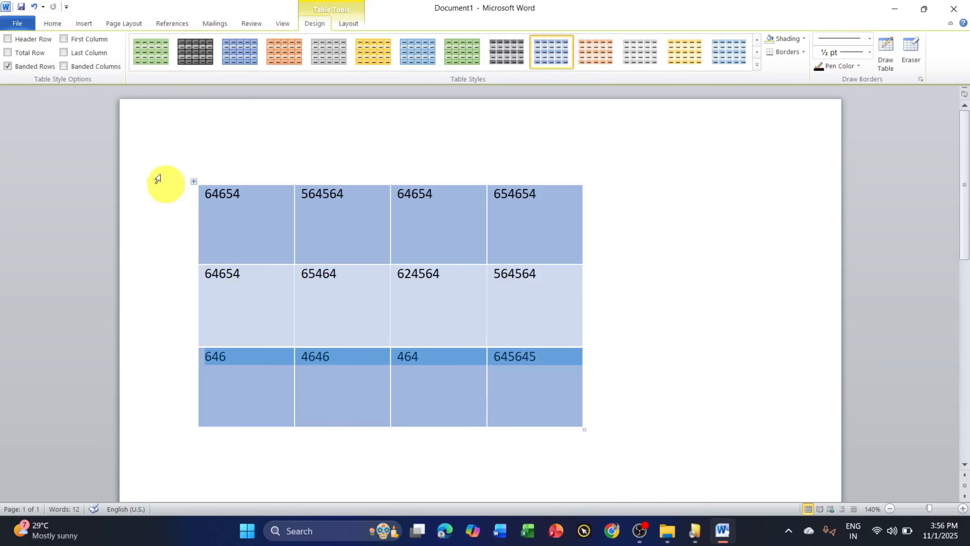
# Replace Banded Rows with Banded Columns and select cells in each of the four columns, dismissing the PointerFocus trial notice.
pyautogui.click(20, 66)
pyautogui.click(63, 66)
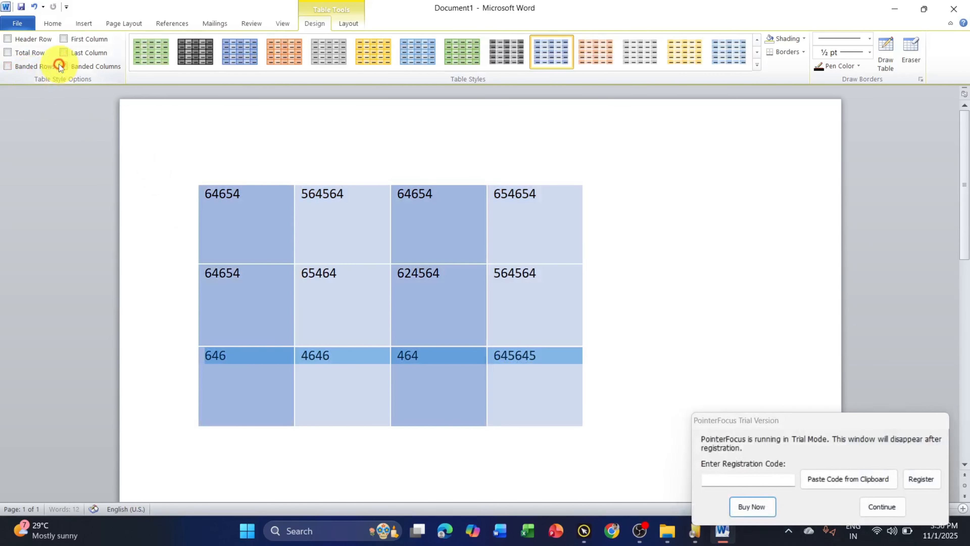
pyautogui.click(268, 239)
pyautogui.moveTo(262, 247); pyautogui.dragTo(283, 283)
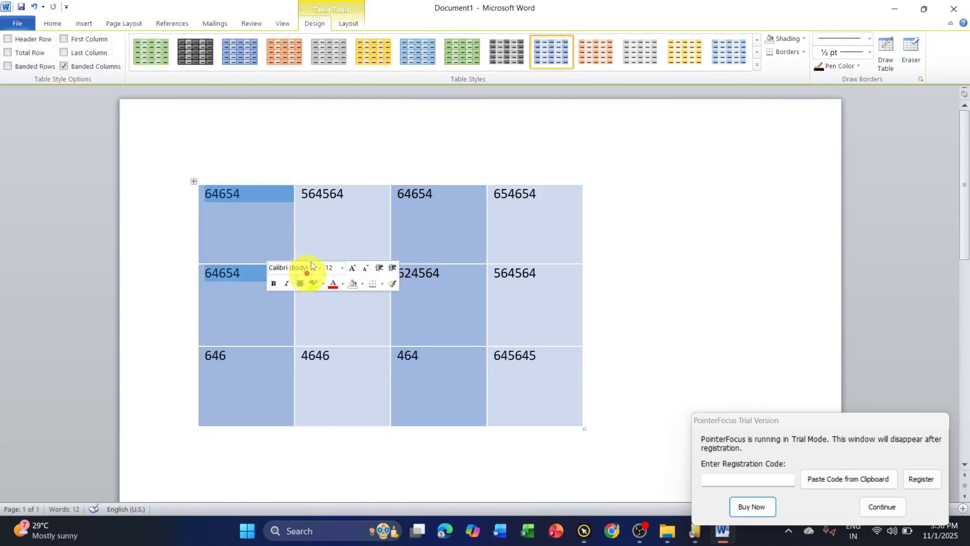
pyautogui.moveTo(336, 235); pyautogui.dragTo(347, 294)
pyautogui.moveTo(440, 230); pyautogui.dragTo(450, 291)
pyautogui.moveTo(516, 230); pyautogui.dragTo(523, 298)
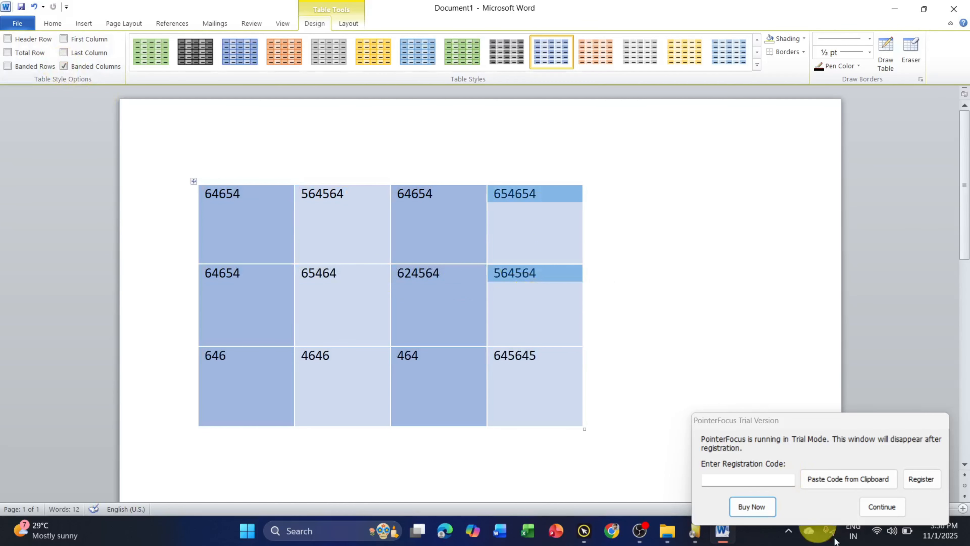
pyautogui.click(882, 507)
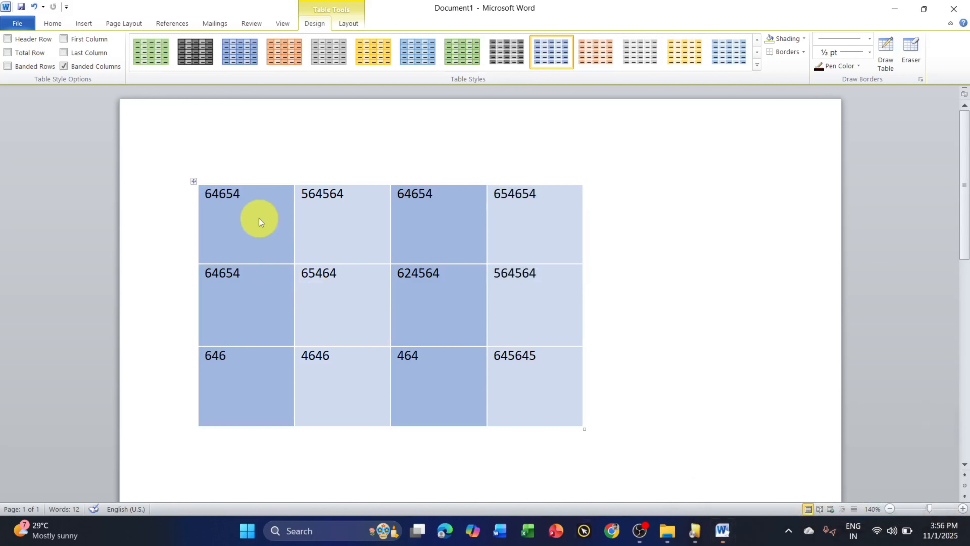
# Select the upper two cells of the first three columns in turn, ending with the cursor in the fourth column's first cell.
pyautogui.moveTo(257, 217); pyautogui.dragTo(269, 294)
pyautogui.moveTo(341, 237); pyautogui.dragTo(346, 291)
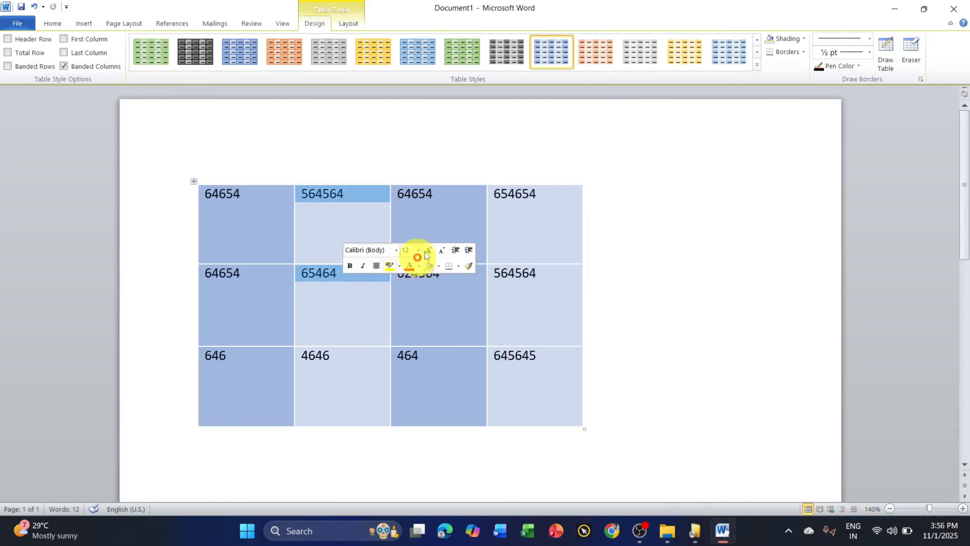
pyautogui.moveTo(424, 239); pyautogui.dragTo(435, 291)
pyautogui.click(530, 236)
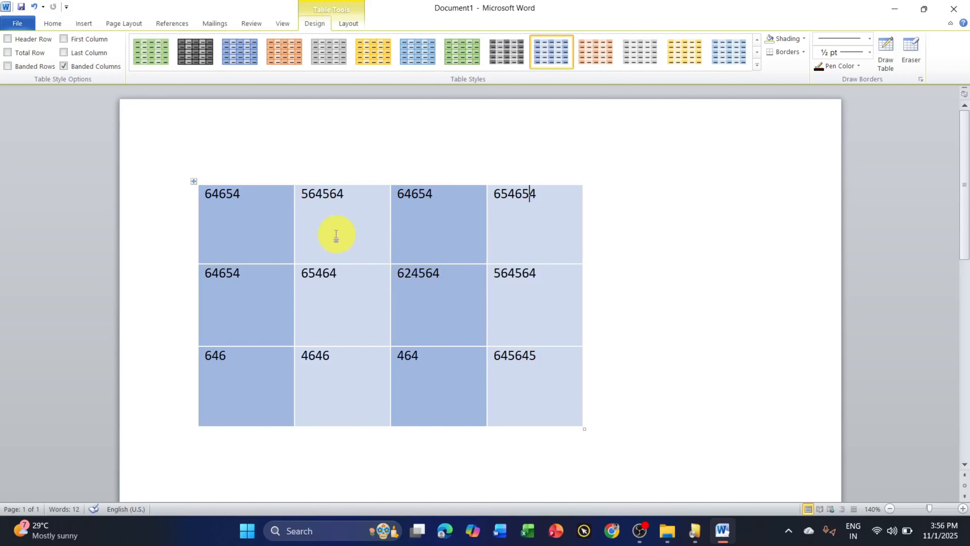
# Turn off Banded Columns and select cells in the table's middle columns to compare it without banding.
pyautogui.scroll(-3, 368, 238)
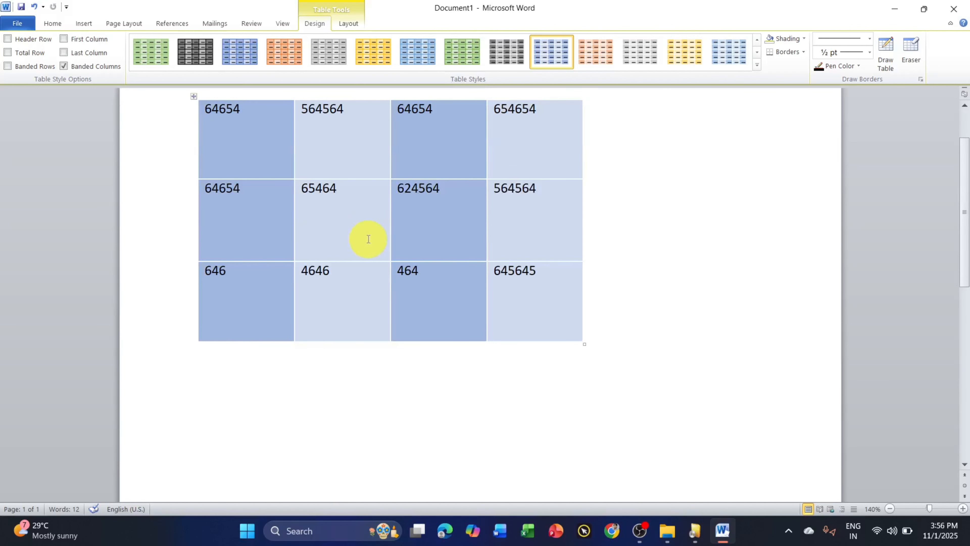
pyautogui.click(64, 66)
pyautogui.scroll(1, 373, 237)
pyautogui.moveTo(376, 318); pyautogui.dragTo(411, 340)
pyautogui.click(410, 342)
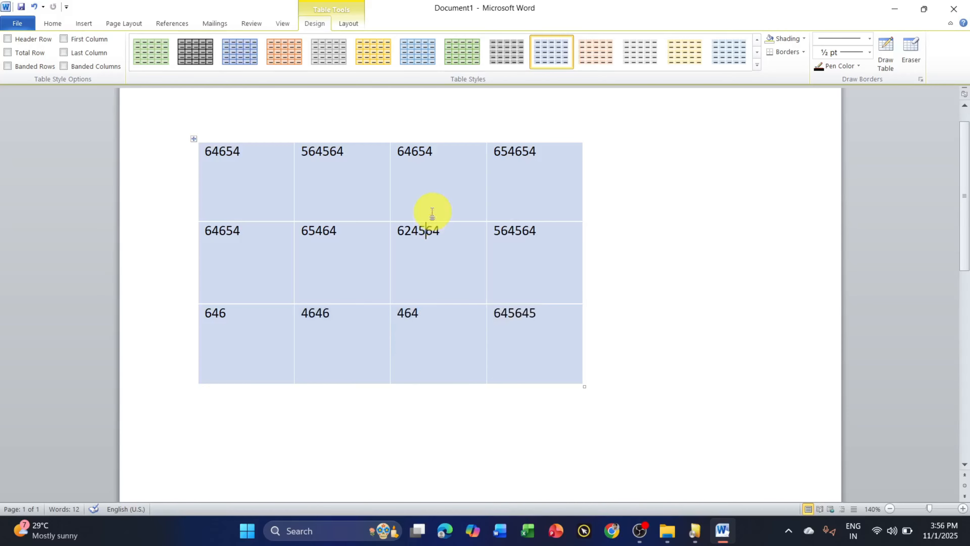
pyautogui.moveTo(431, 210); pyautogui.dragTo(434, 343)
pyautogui.click(434, 343)
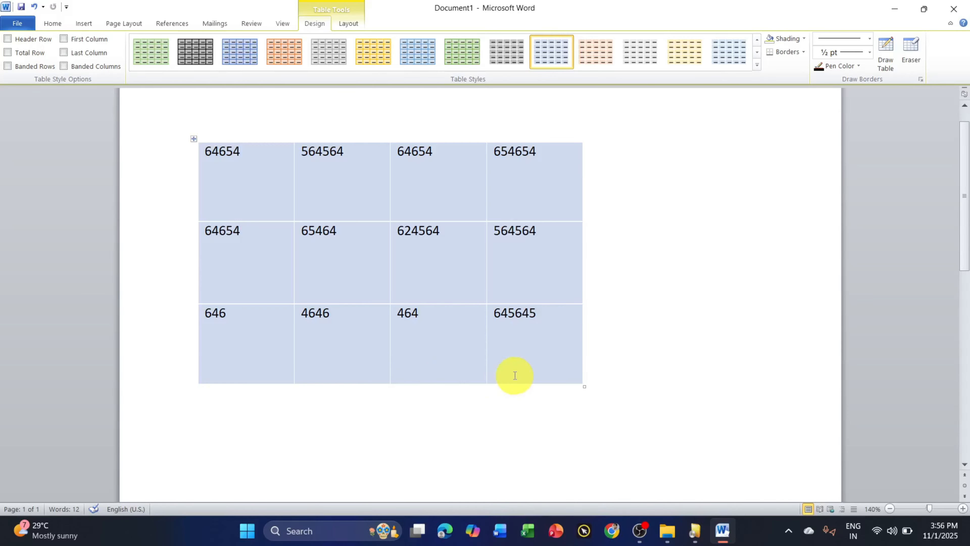
# Turn Banded Columns back on and select cells in the second and first columns to point out the alternating shading.
pyautogui.click(65, 67)
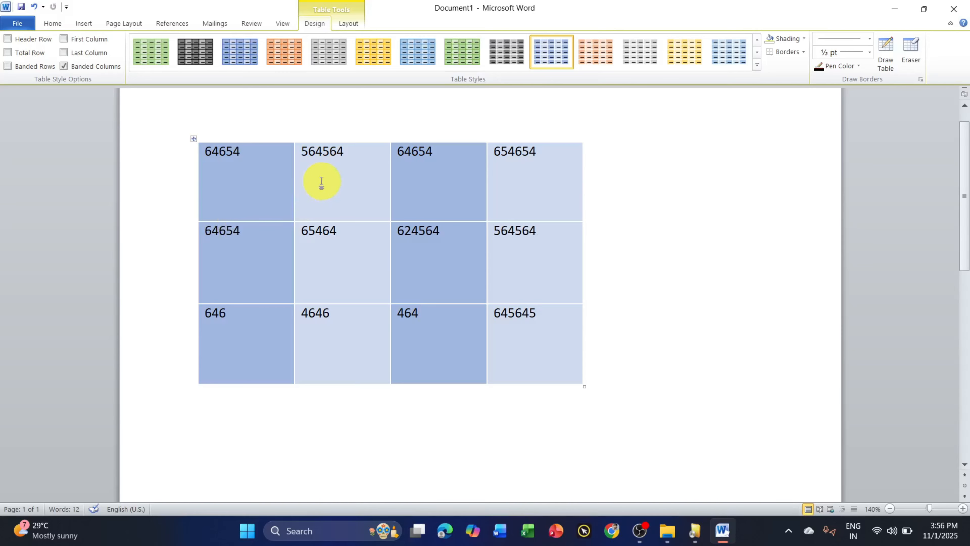
pyautogui.moveTo(319, 182); pyautogui.dragTo(334, 340)
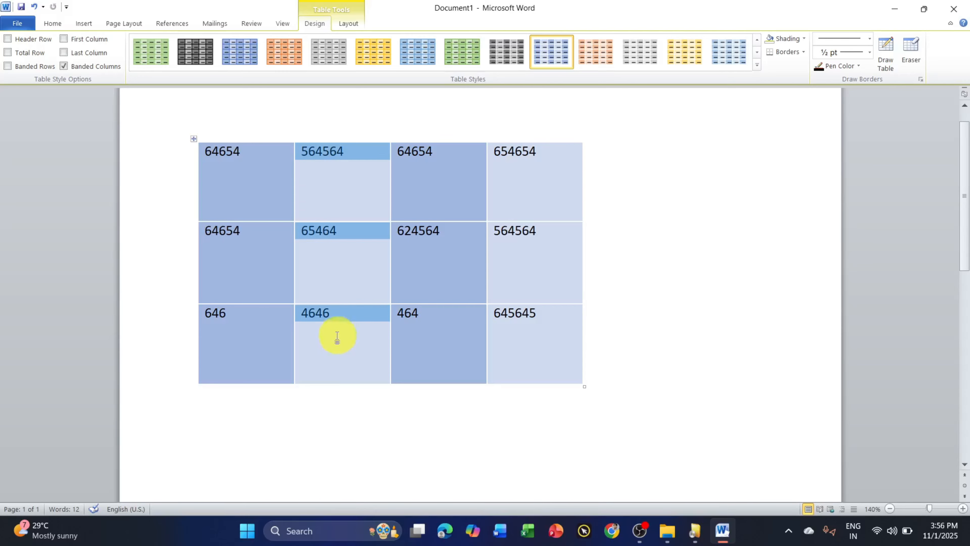
pyautogui.moveTo(243, 178); pyautogui.dragTo(268, 224)
pyautogui.click(360, 230)
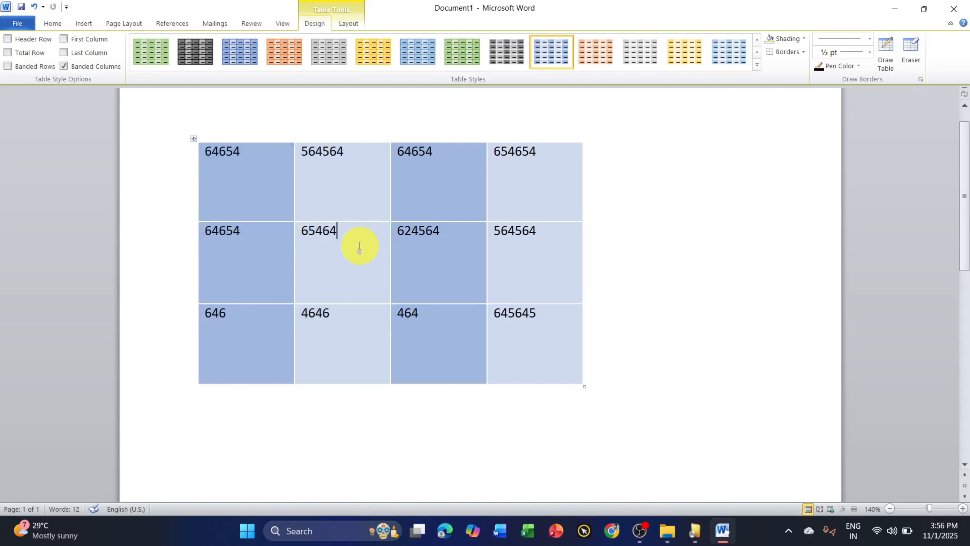
# Turn off Banded Columns and apply the grid style from Plain Tables to the whole table, dismissing the PointerFocus trial notice.
pyautogui.click(341, 350)
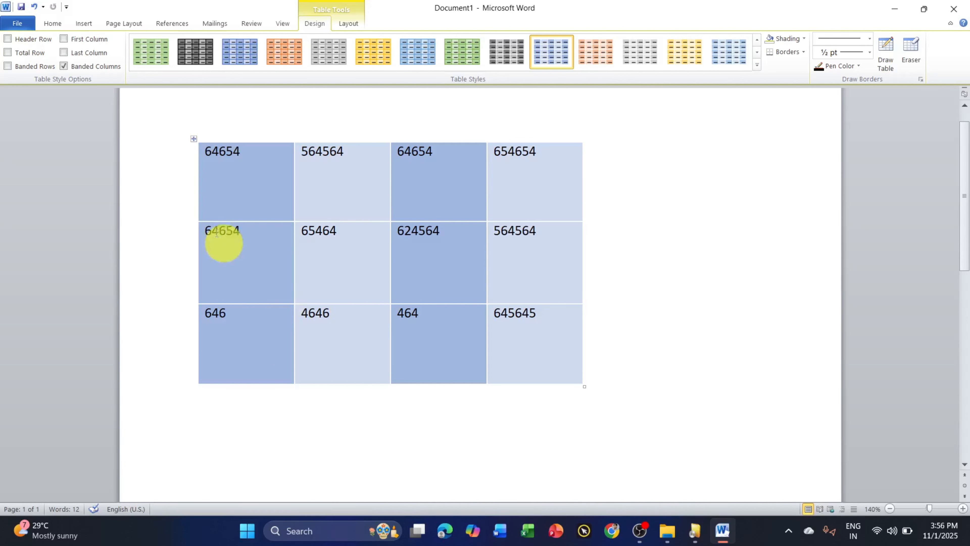
pyautogui.click(77, 70)
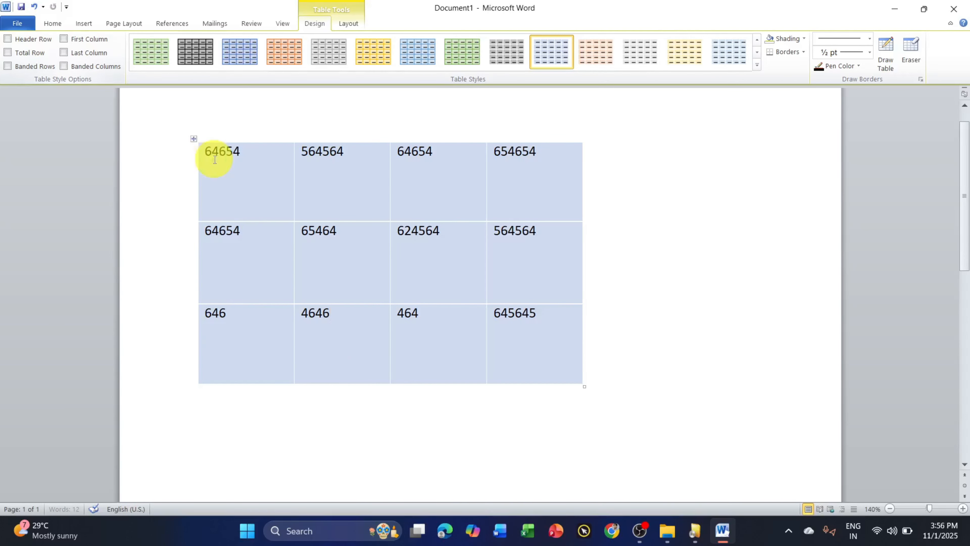
pyautogui.click(194, 141)
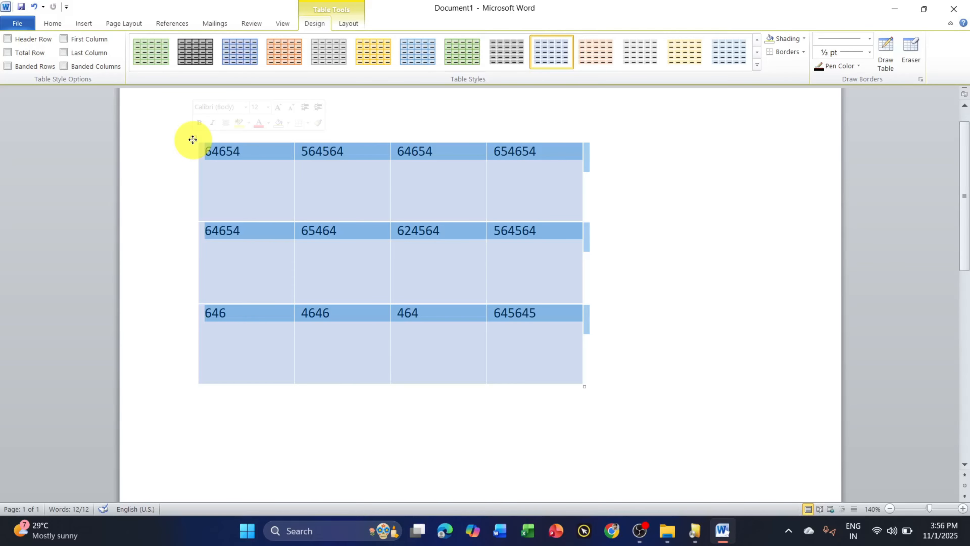
pyautogui.click(757, 65)
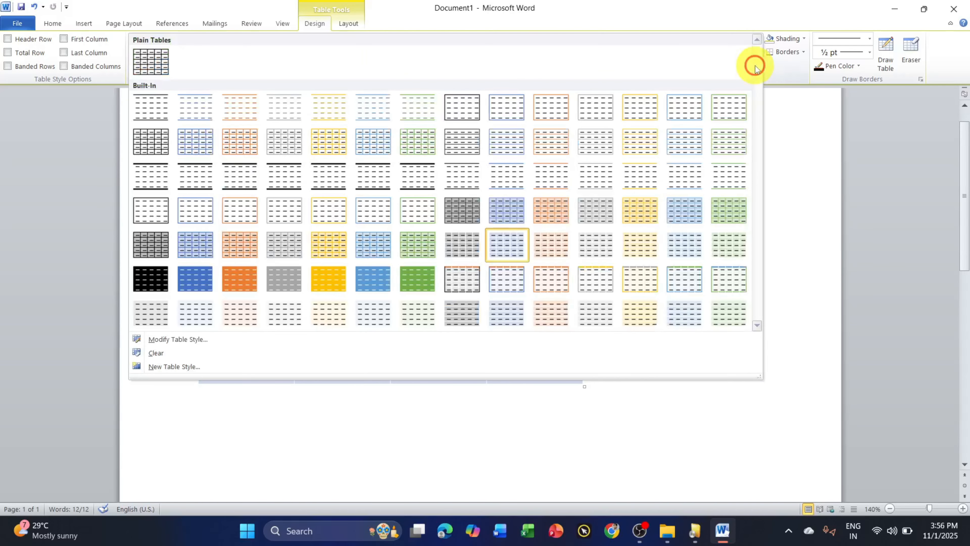
pyautogui.click(154, 70)
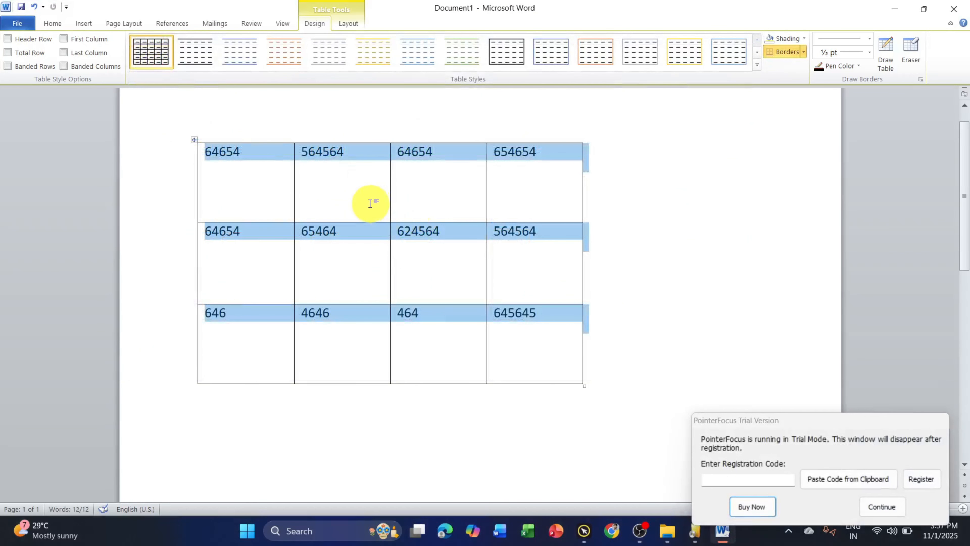
pyautogui.click(878, 506)
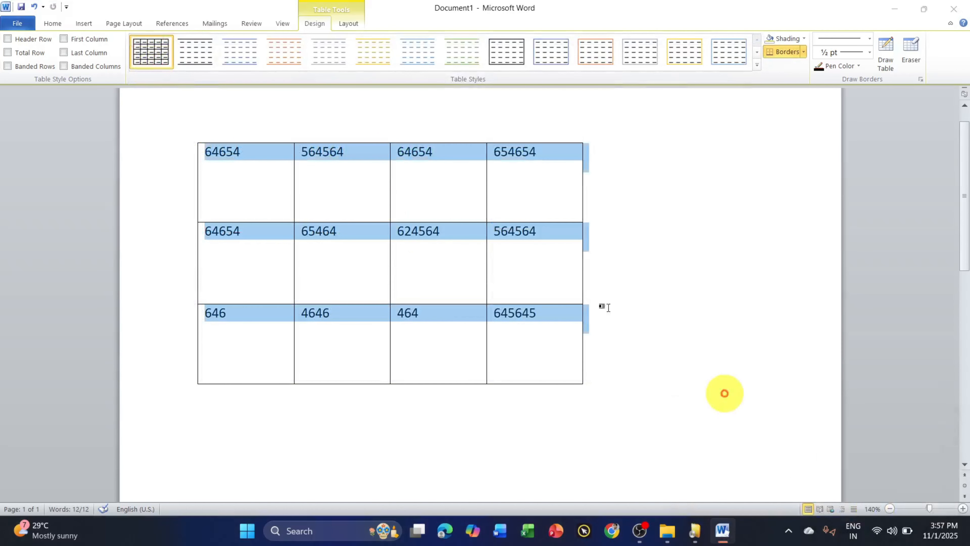
pyautogui.click(537, 260)
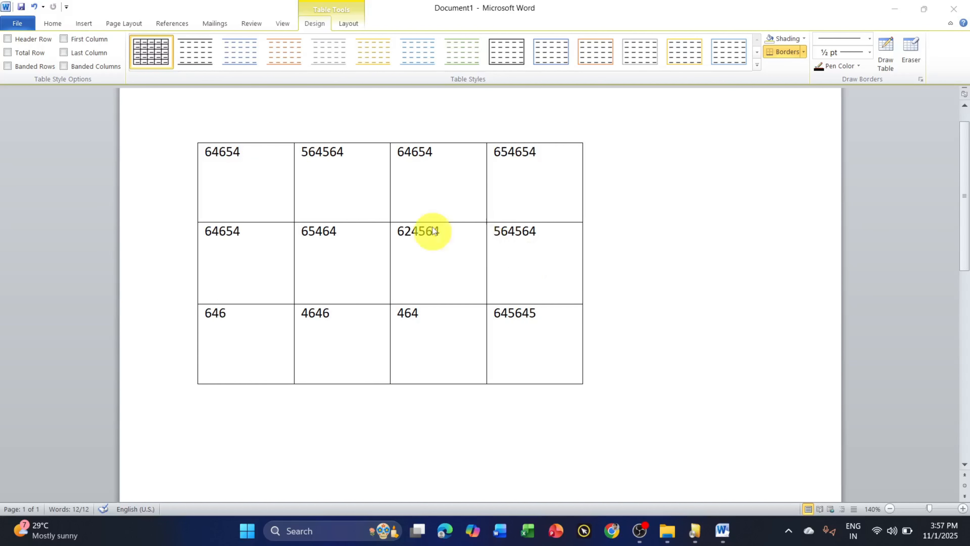
pyautogui.click(279, 172)
pyautogui.moveTo(269, 193); pyautogui.dragTo(321, 199)
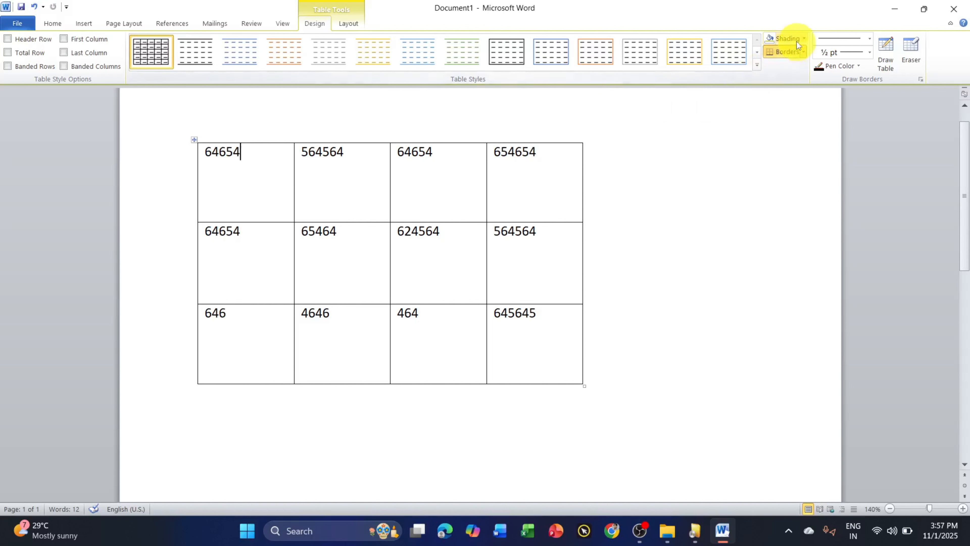
# Select the whole table and shade all its cells with the standard yellow.
pyautogui.click(194, 139)
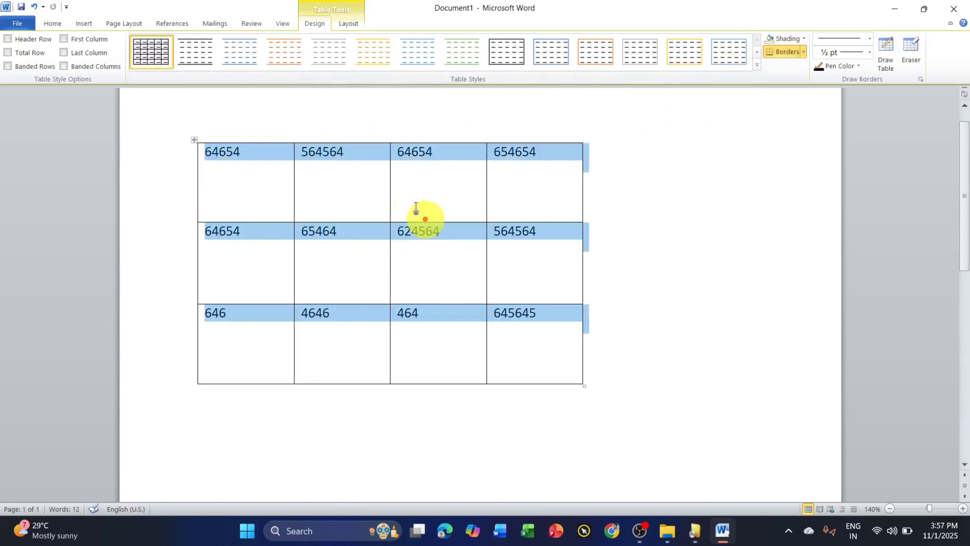
pyautogui.click(801, 40)
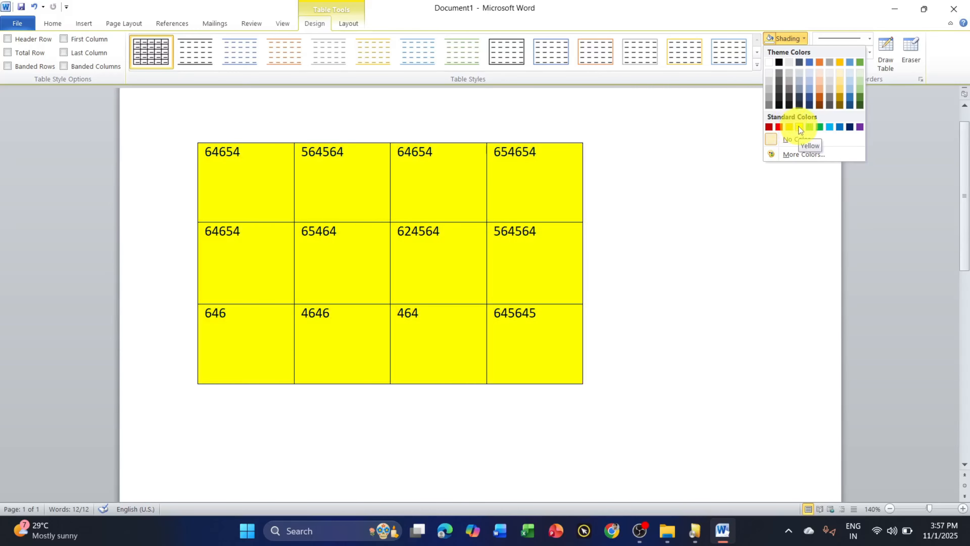
pyautogui.click(799, 127)
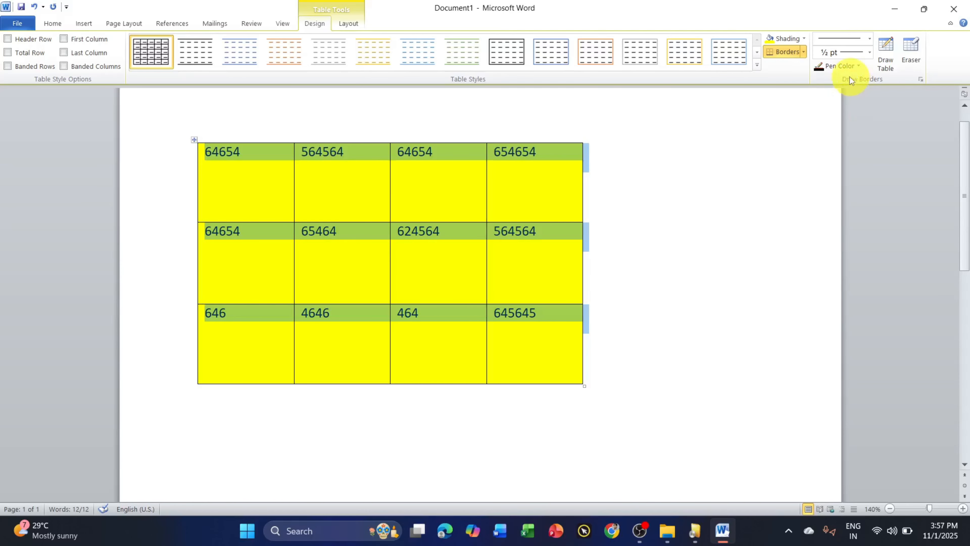
# Set the border pen color to red and reapply All Borders to the whole table.
pyautogui.click(848, 69)
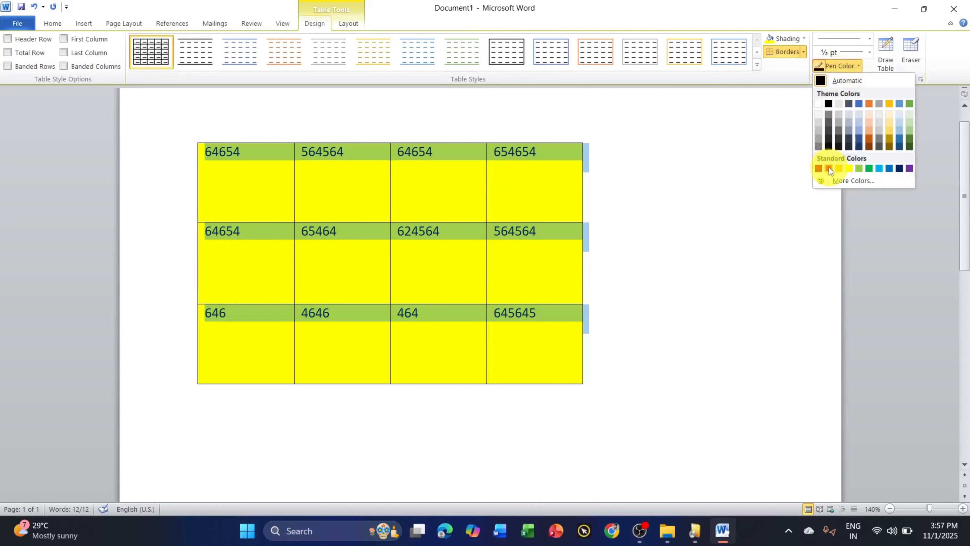
pyautogui.click(830, 169)
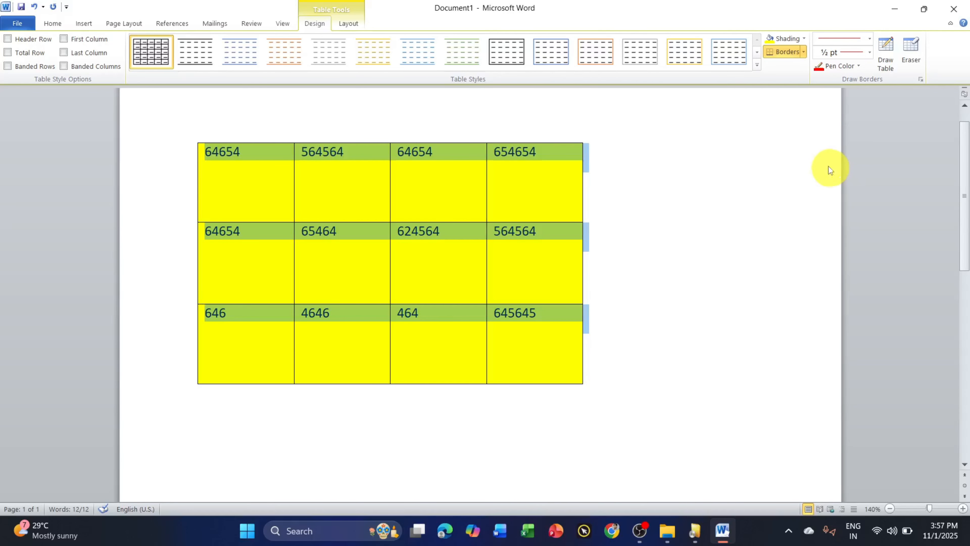
pyautogui.click(808, 51)
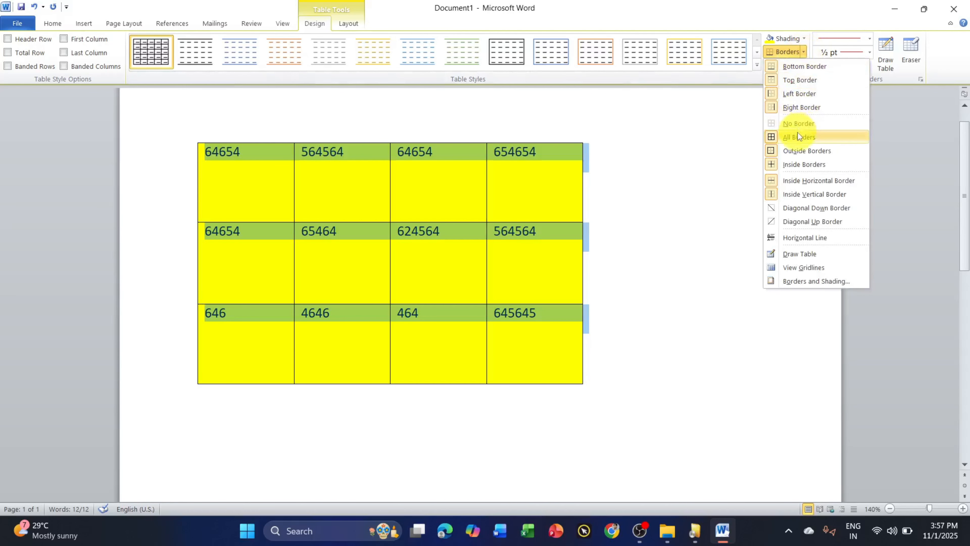
pyautogui.click(798, 134)
pyautogui.click(803, 51)
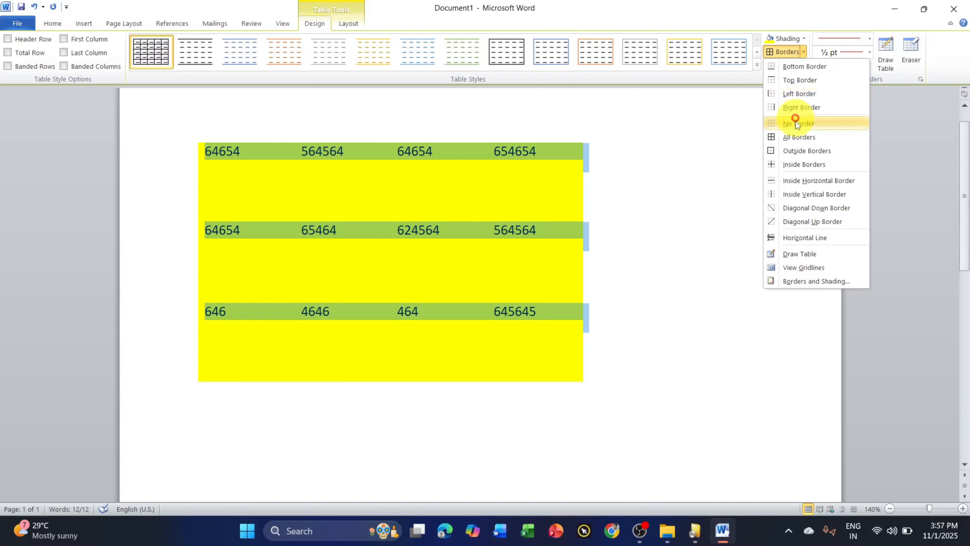
pyautogui.click(796, 136)
pyautogui.click(465, 182)
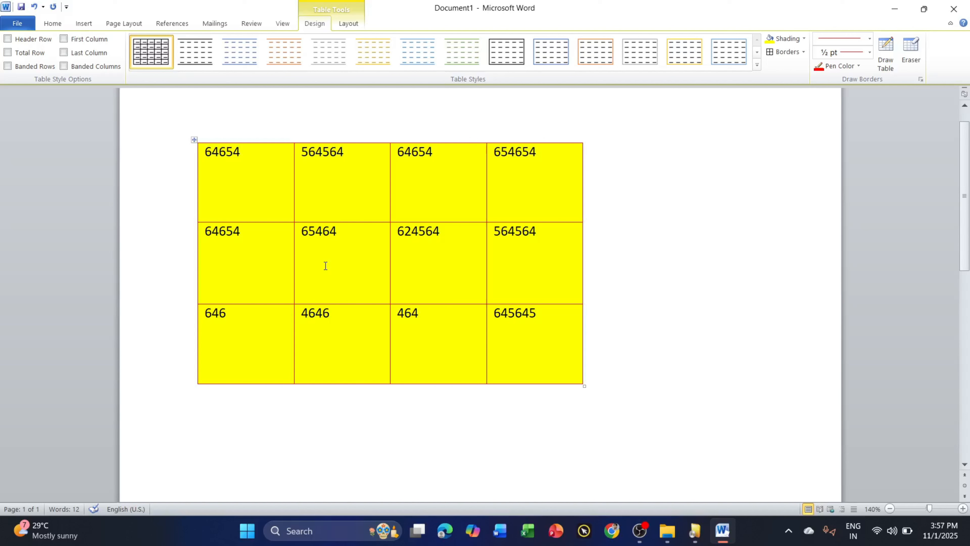
# Set the line weight to 6 pt and apply All Borders to the whole table, dismissing the PointerFocus trial notice.
pyautogui.click(194, 141)
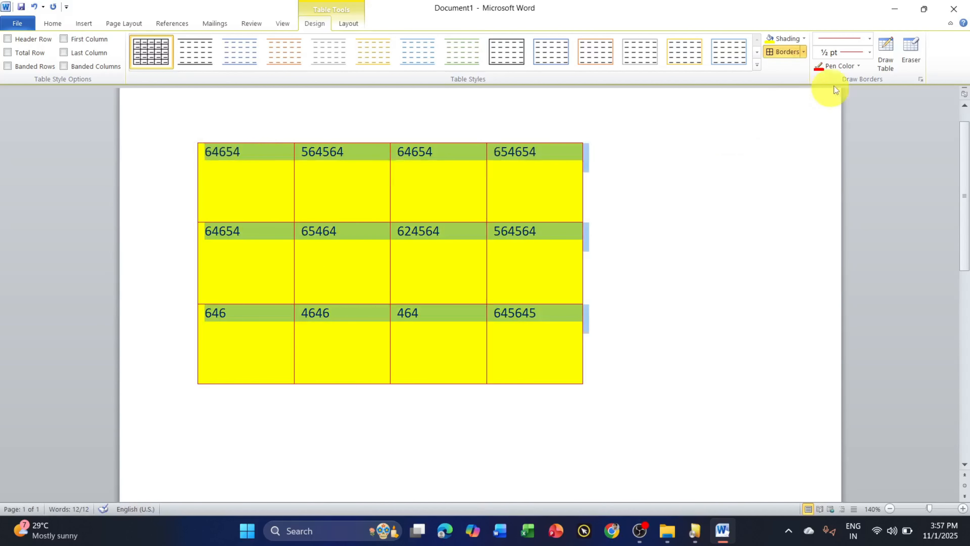
pyautogui.click(870, 53)
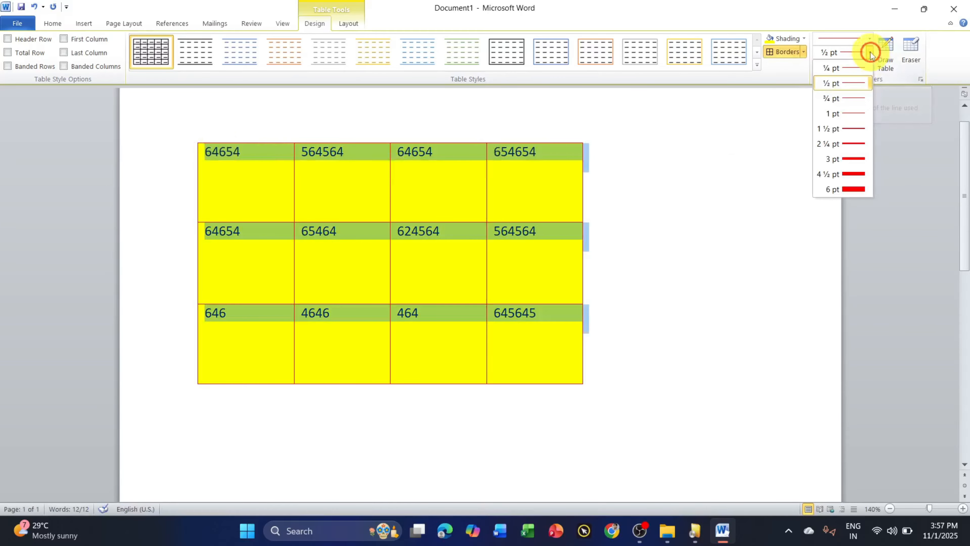
pyautogui.click(849, 190)
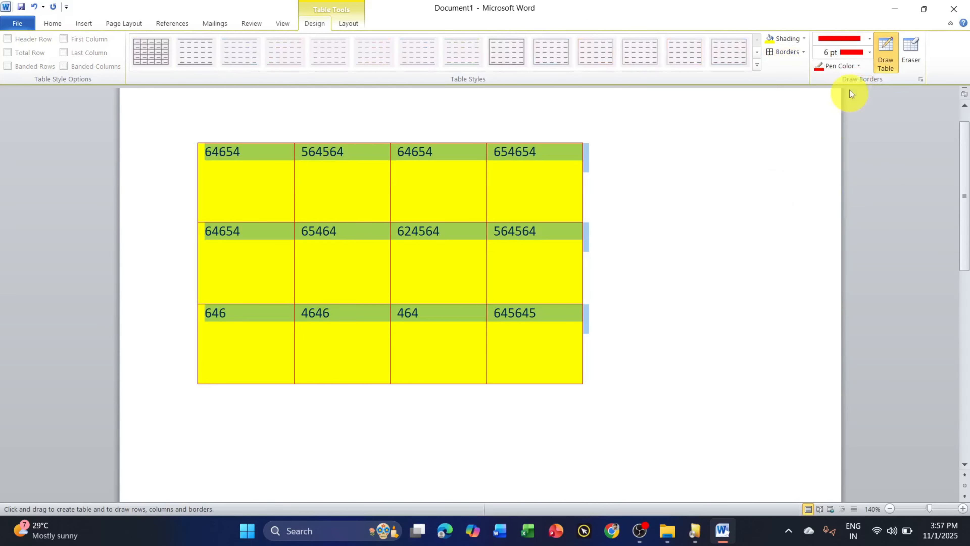
pyautogui.click(803, 52)
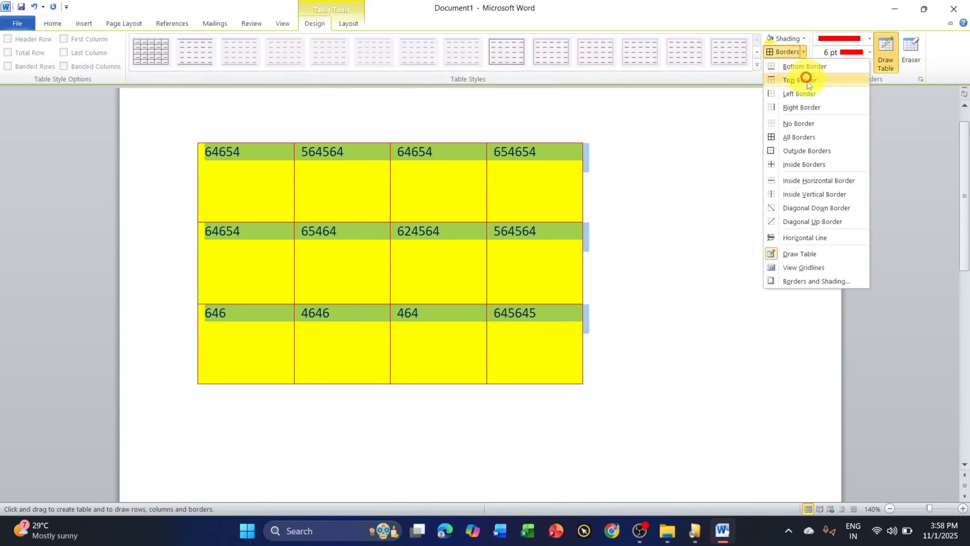
pyautogui.click(808, 137)
pyautogui.click(542, 181)
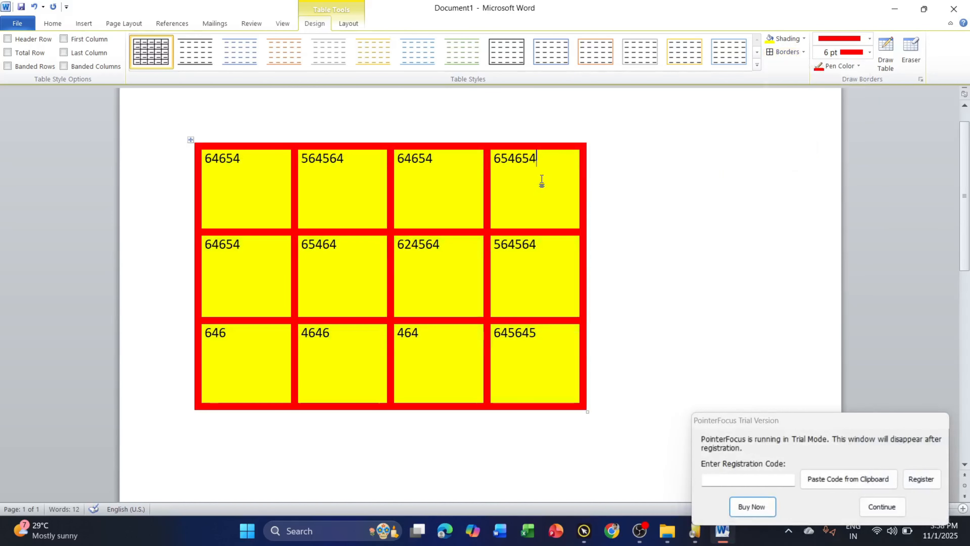
pyautogui.click(879, 508)
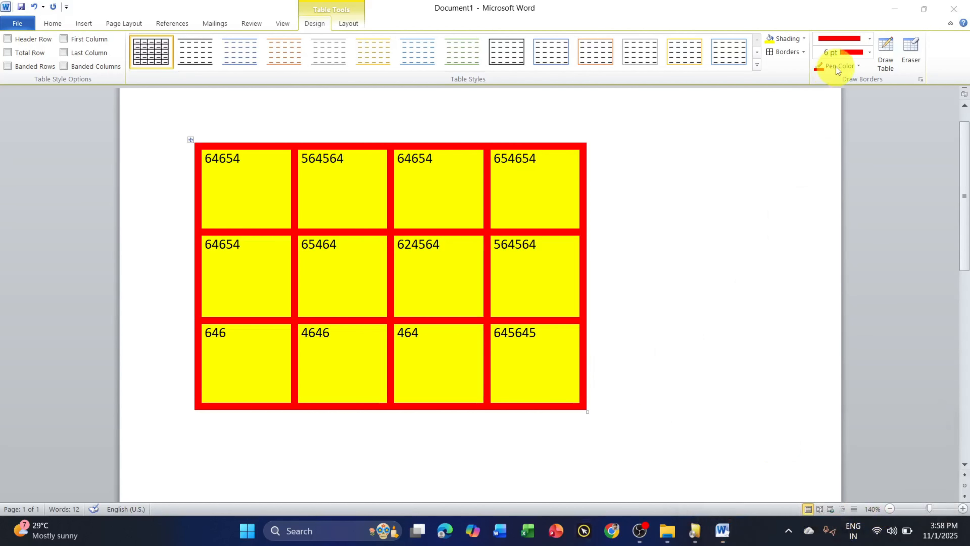
# With Draw Table, add a vertical line down through the fourth column and a horizontal line across the third row.
pyautogui.click(891, 53)
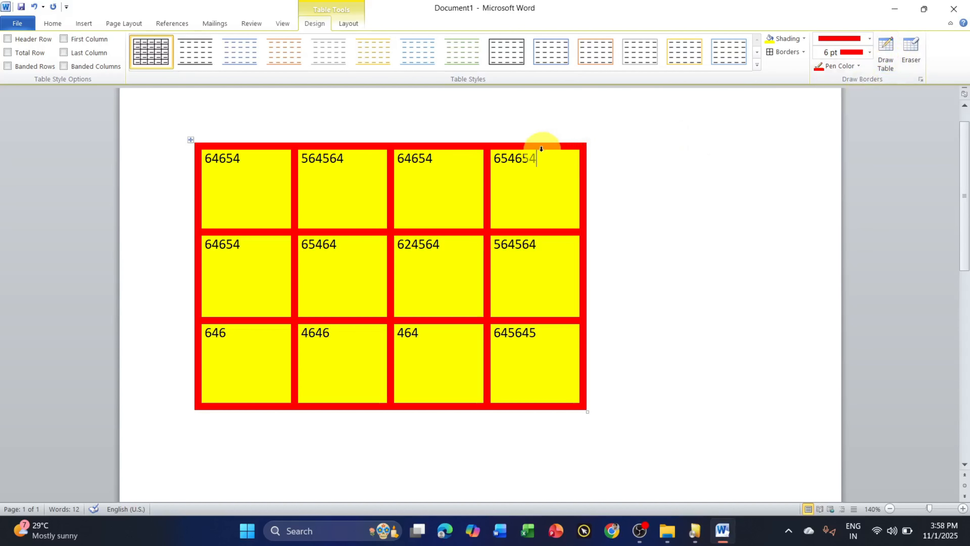
pyautogui.click(886, 53)
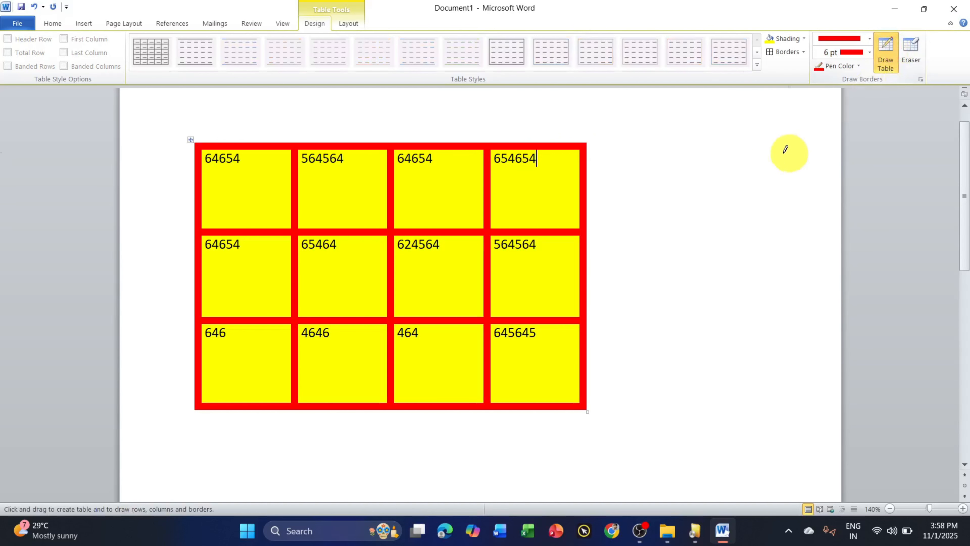
pyautogui.moveTo(545, 151)
pyautogui.mouseDown()
pyautogui.moveTo(534, 357)
pyautogui.moveTo(542, 370)
pyautogui.mouseUp()
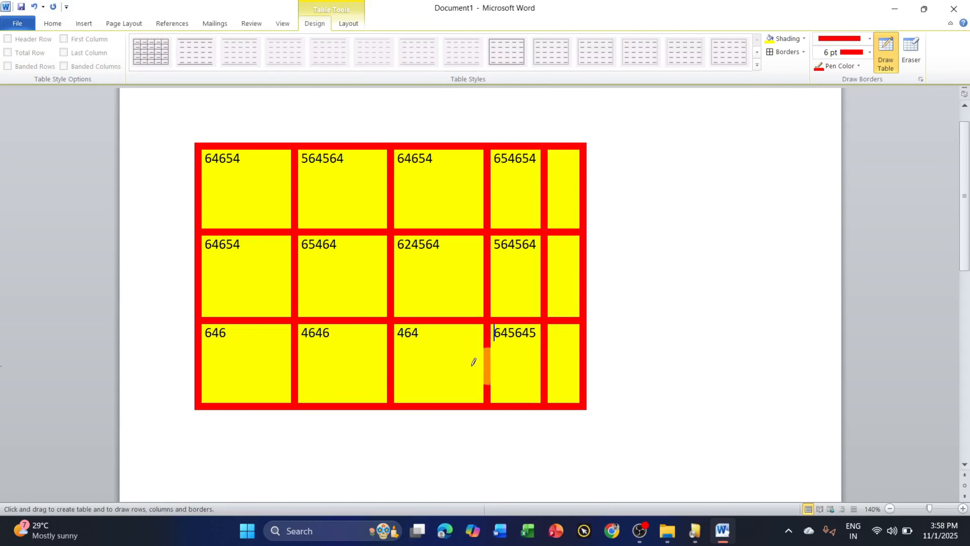
pyautogui.moveTo(192, 355); pyautogui.dragTo(570, 351)
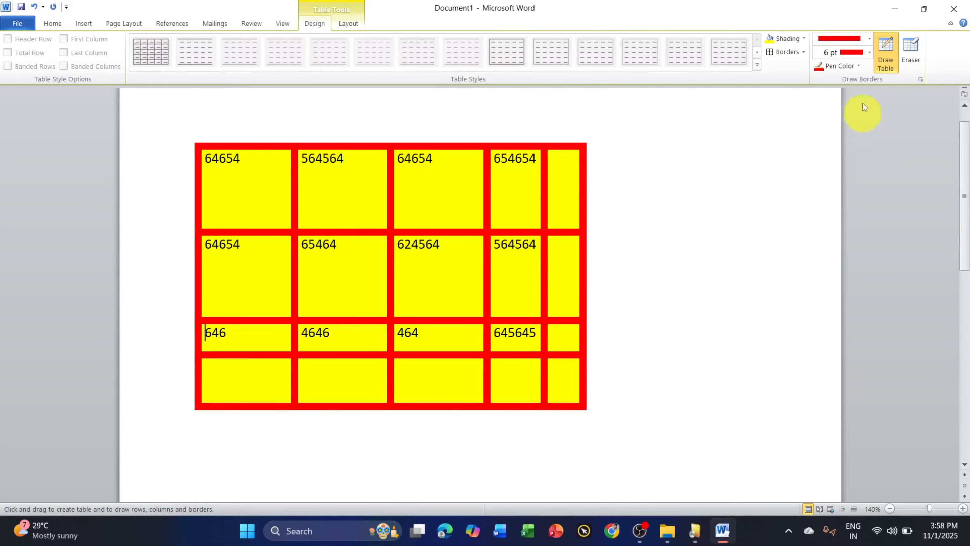
# With the Eraser, remove the extra vertical line in the fourth column and the extra horizontal line across the third row.
pyautogui.click(916, 53)
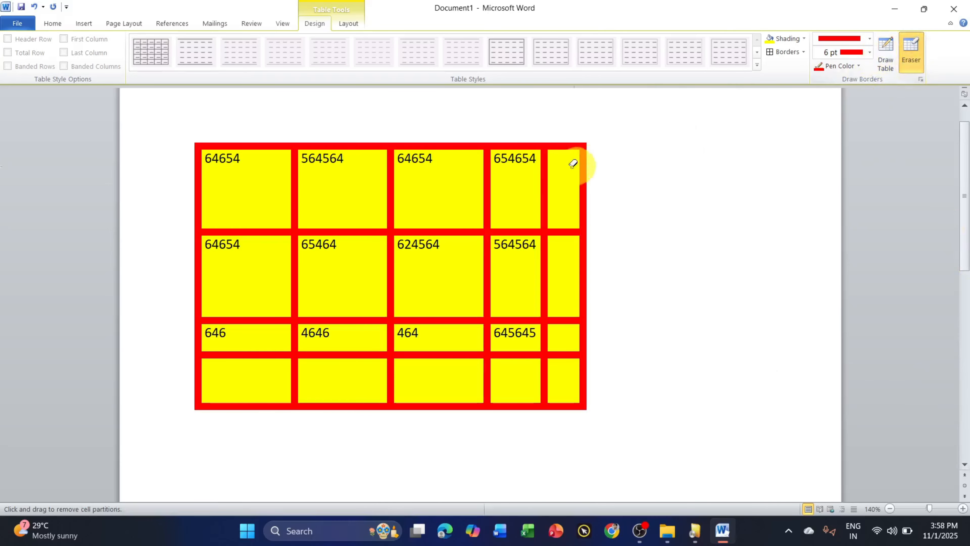
pyautogui.click(545, 177)
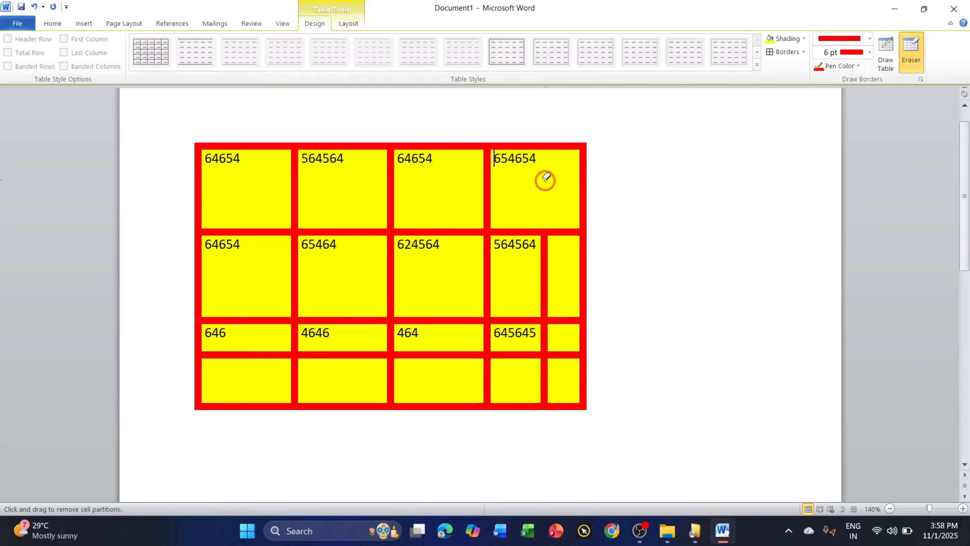
pyautogui.click(544, 267)
pyautogui.click(545, 337)
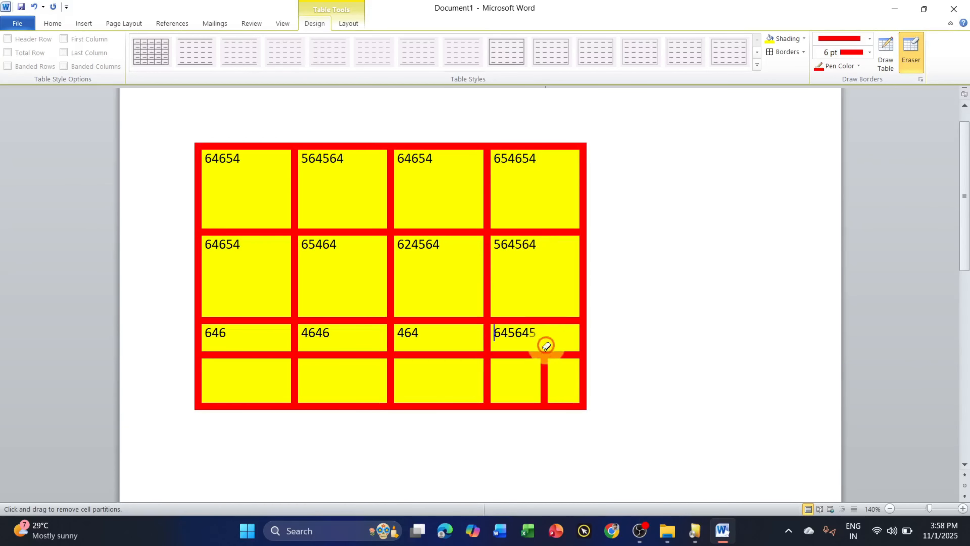
pyautogui.click(545, 375)
pyautogui.moveTo(228, 355)
pyautogui.mouseDown()
pyautogui.moveTo(508, 354)
pyautogui.moveTo(281, 354)
pyautogui.moveTo(353, 351)
pyautogui.mouseUp()
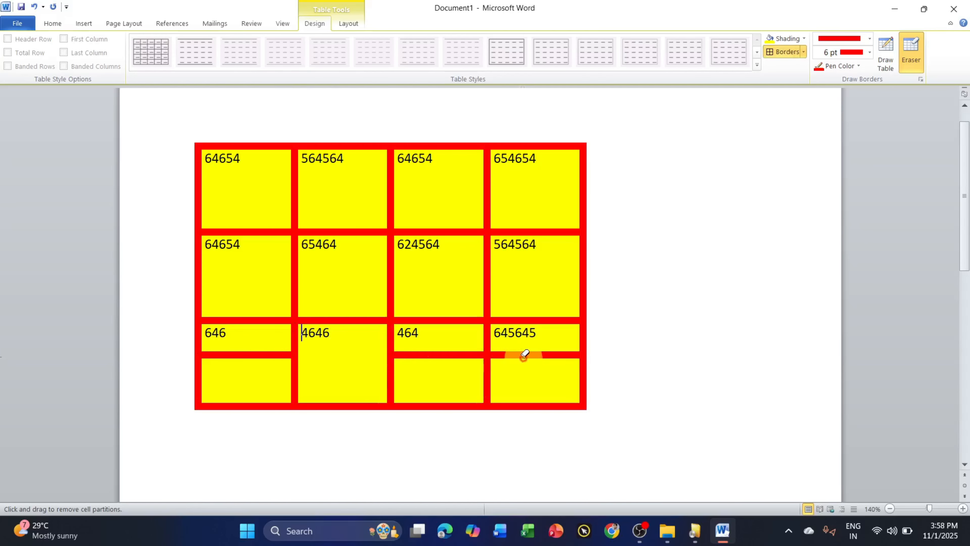
pyautogui.moveTo(418, 357); pyautogui.dragTo(535, 351)
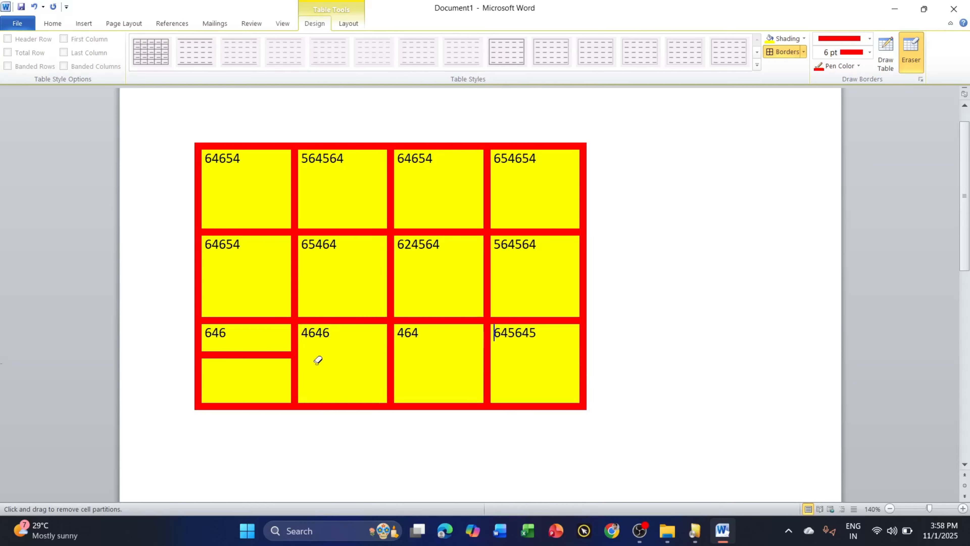
pyautogui.moveTo(290, 354); pyautogui.dragTo(272, 352)
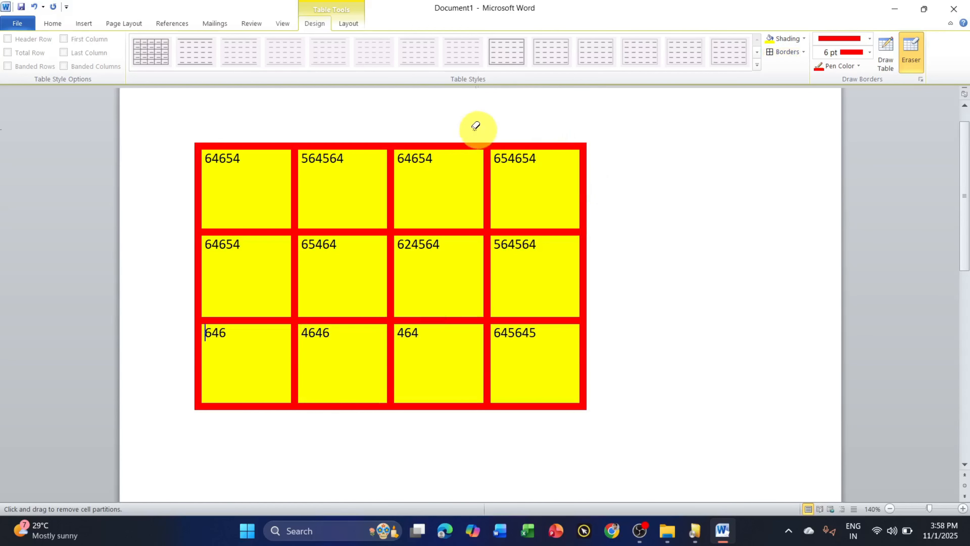
# Erase the table's third and fourth columns with the Eraser and bring up the table layout options.
pyautogui.moveTo(467, 127)
pyautogui.mouseDown()
pyautogui.moveTo(497, 297)
pyautogui.moveTo(589, 439)
pyautogui.mouseUp()
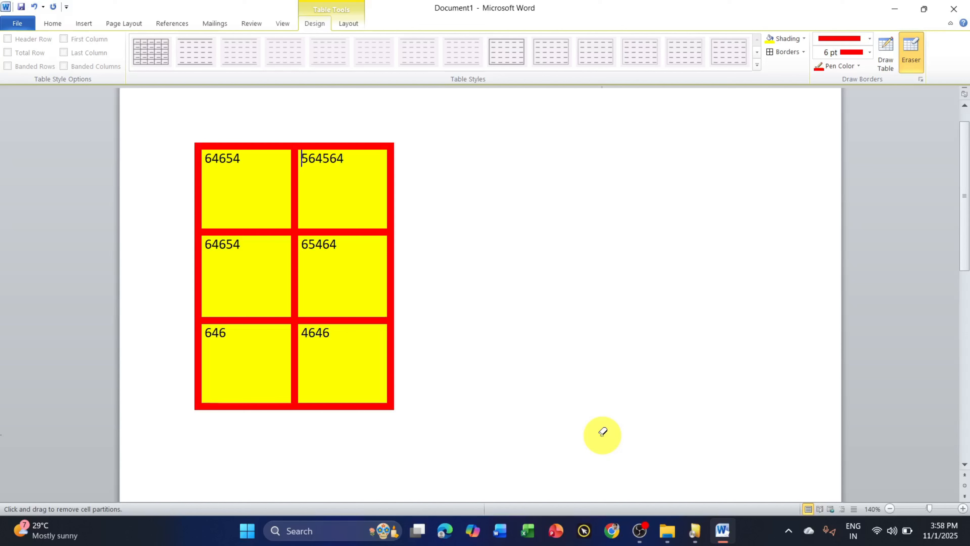
pyautogui.click(911, 58)
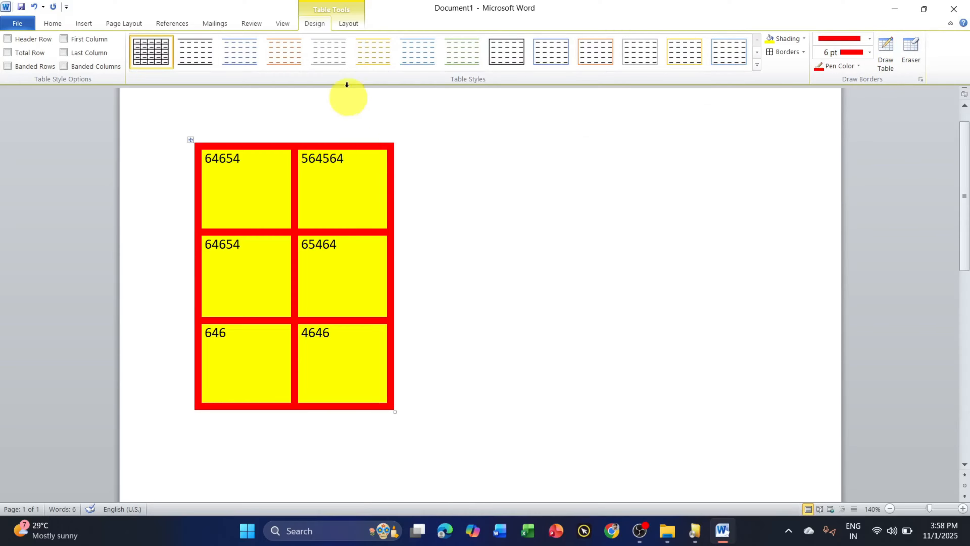
pyautogui.click(347, 22)
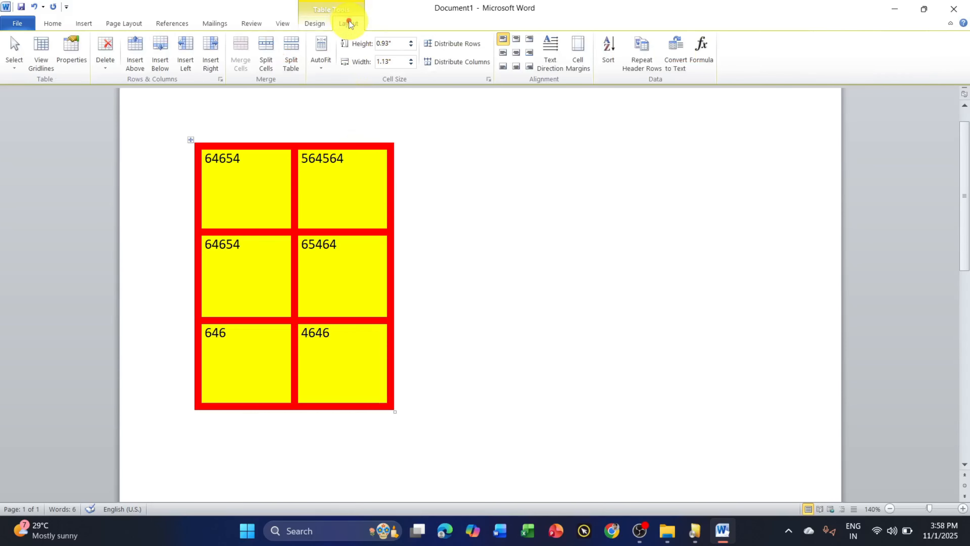
# Resize the empty five-column, three-row table to rows about 0.84" high and columns about 0.95" wide, and move it toward the page's center.
pyautogui.click(190, 140)
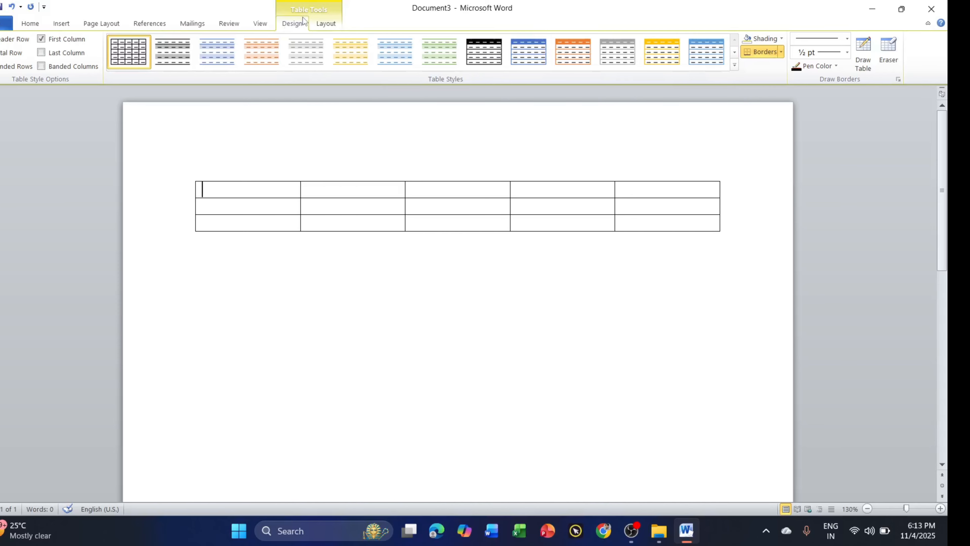
pyautogui.click(322, 26)
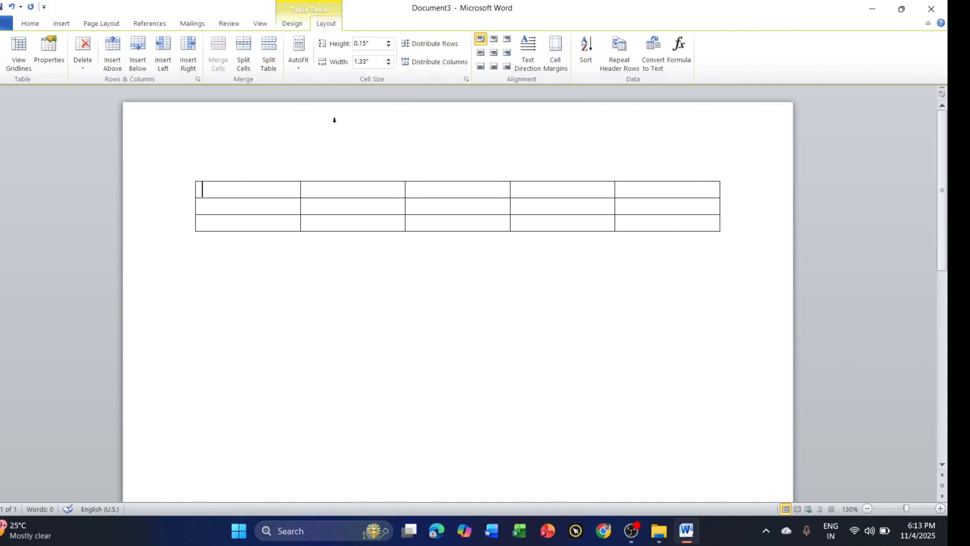
pyautogui.moveTo(722, 233); pyautogui.dragTo(569, 382)
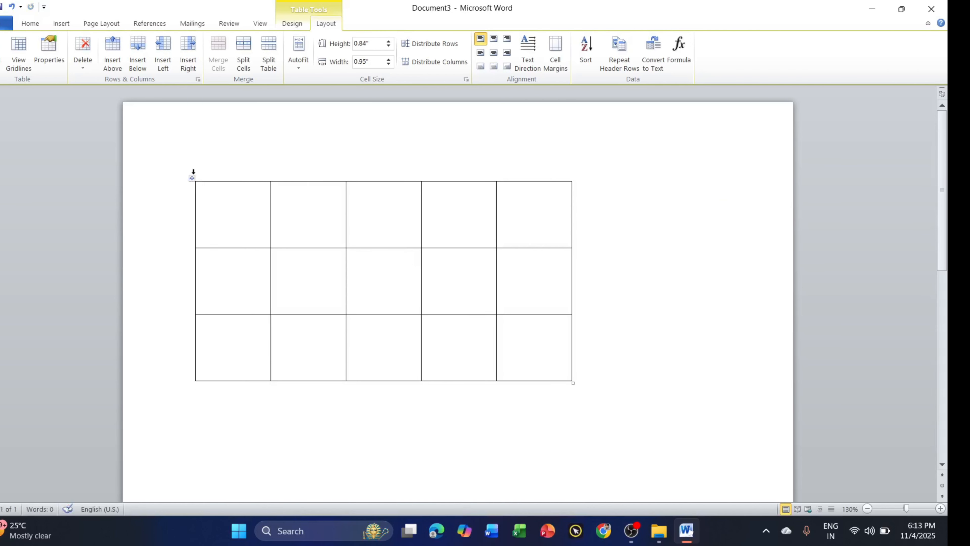
pyautogui.moveTo(192, 179); pyautogui.dragTo(265, 169)
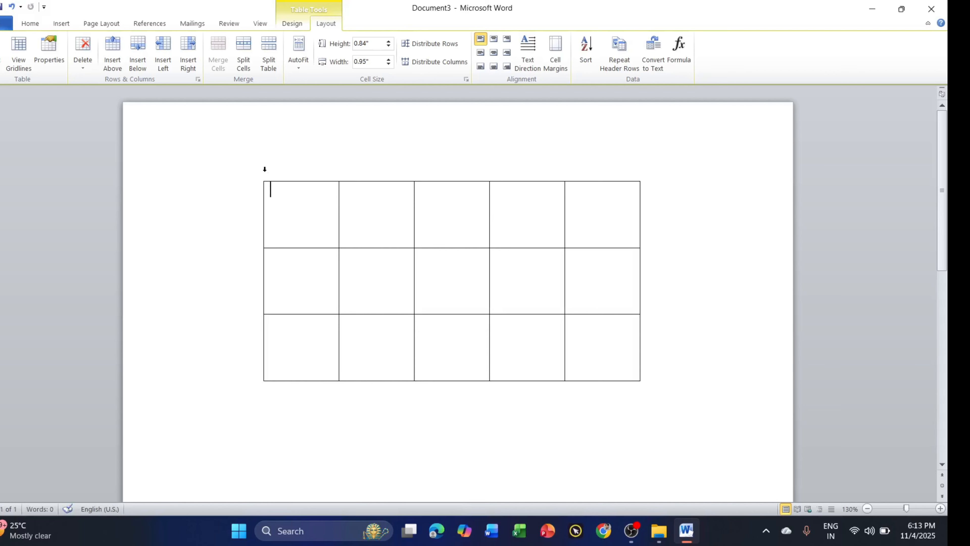
# Fill the table row by row: 6556, 64564, 65454, 6546, 46; 46, 464, 64, 64, 64; 646, 46, 464, 646, 46.
pyautogui.click(295, 25)
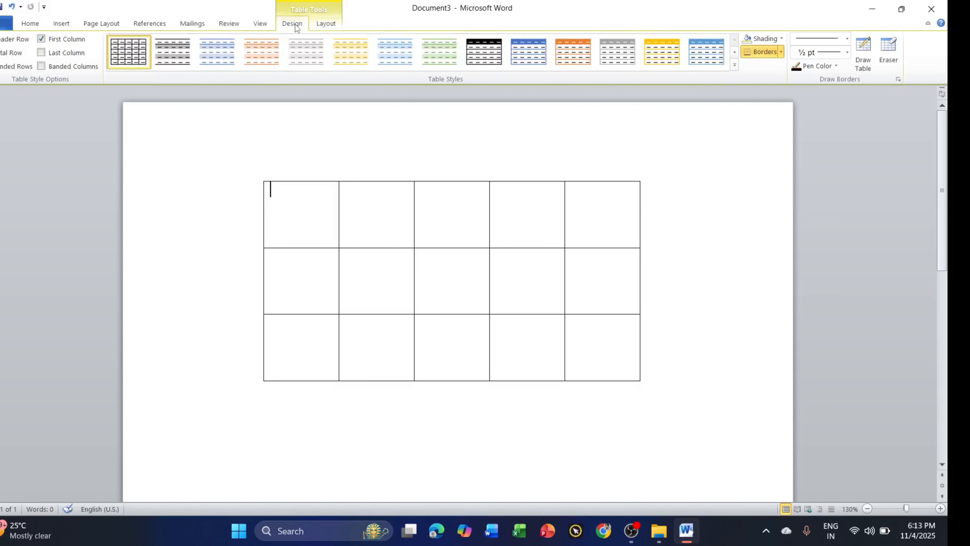
pyautogui.click(316, 28)
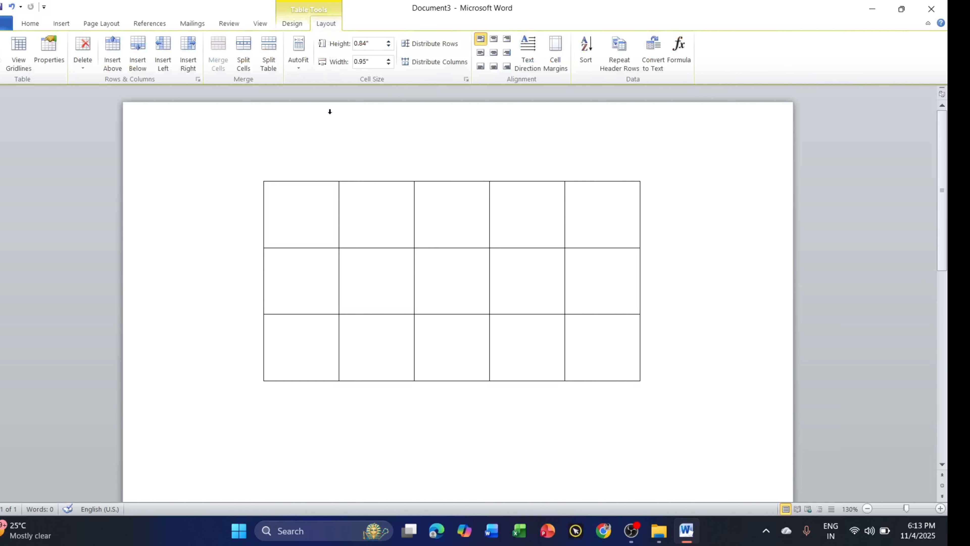
pyautogui.click(322, 195)
pyautogui.write('6556')
pyautogui.press('Tab')
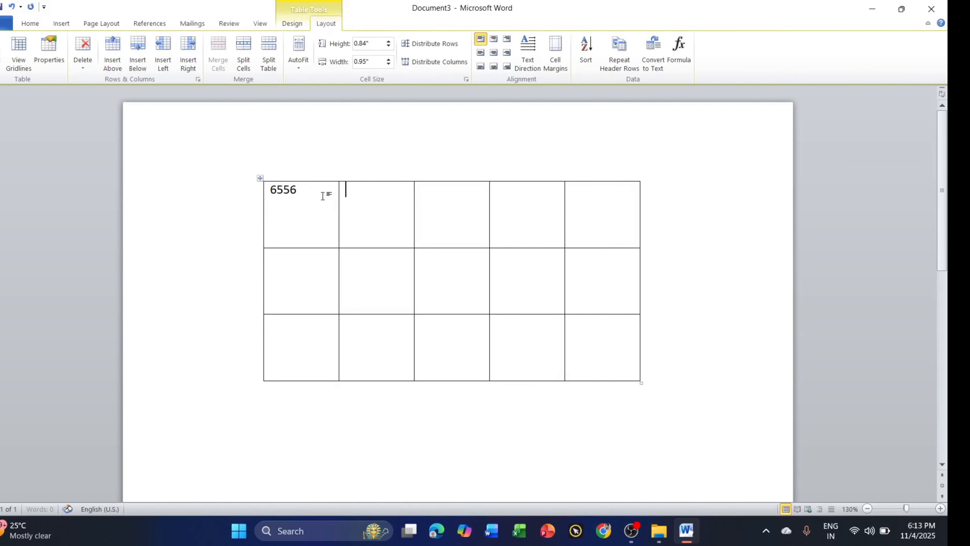
pyautogui.write('64564\t65454')
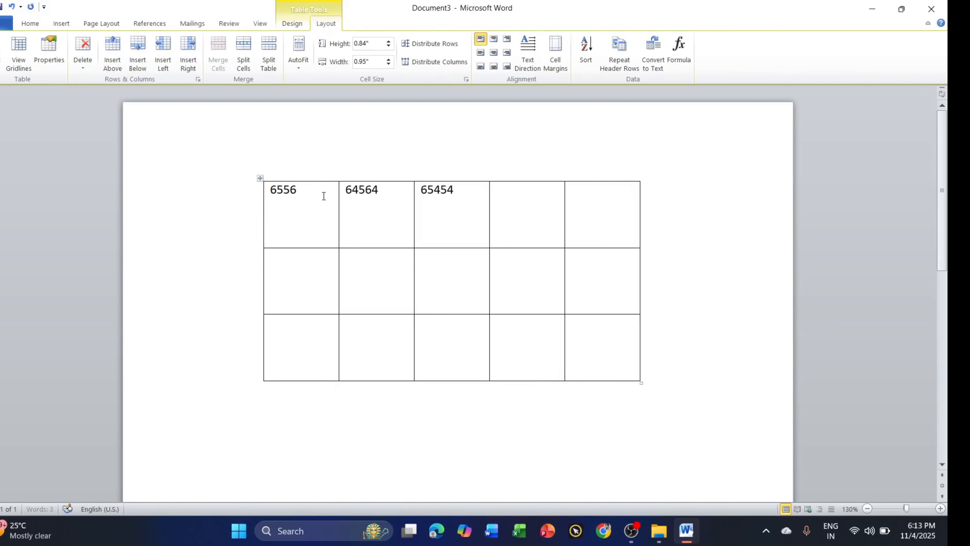
pyautogui.write('\t6546\t46\t46\t464\t64\t64\t64\t646')
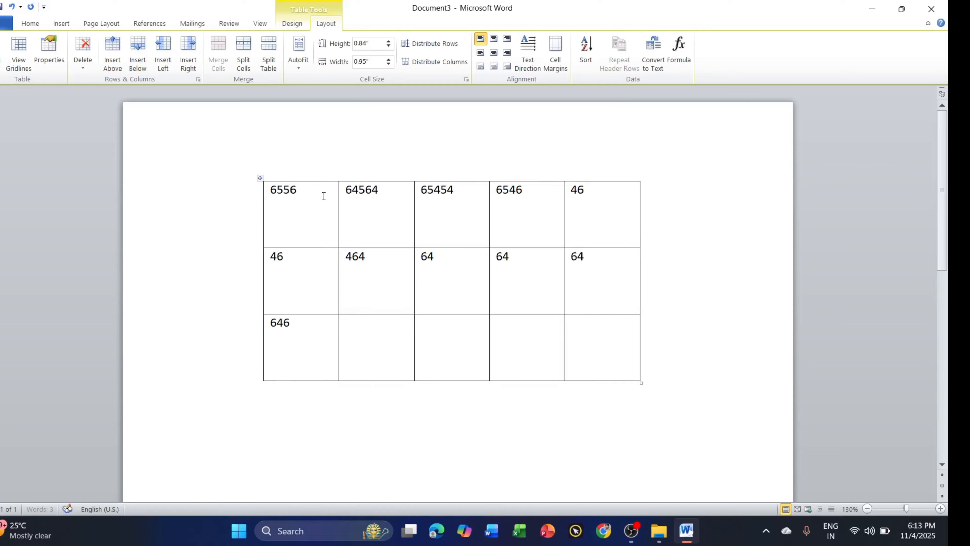
pyautogui.write('\t46\t464\t646\t46')
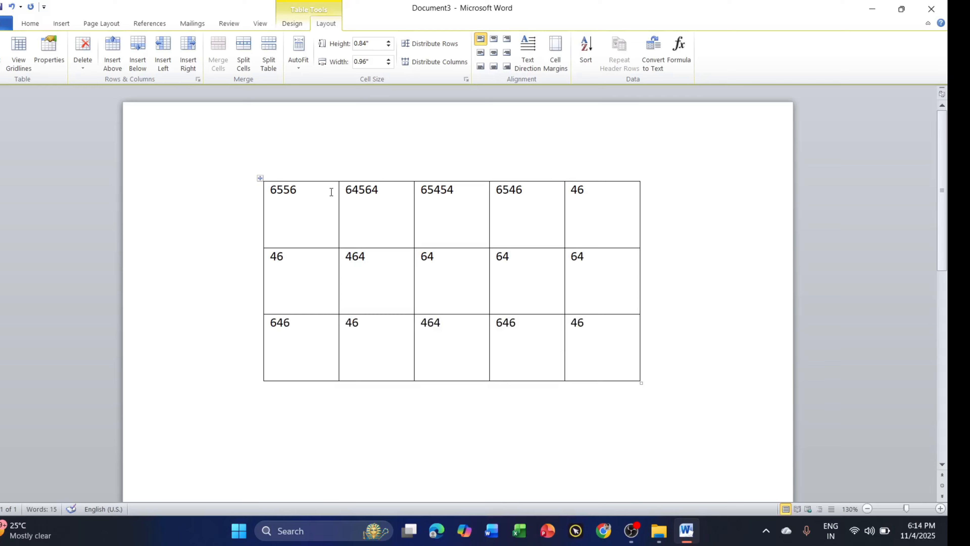
# Manually select the first column, the first four columns and the whole table in turn, and clear the selection.
pyautogui.click(308, 206)
pyautogui.moveTo(277, 190); pyautogui.dragTo(289, 336)
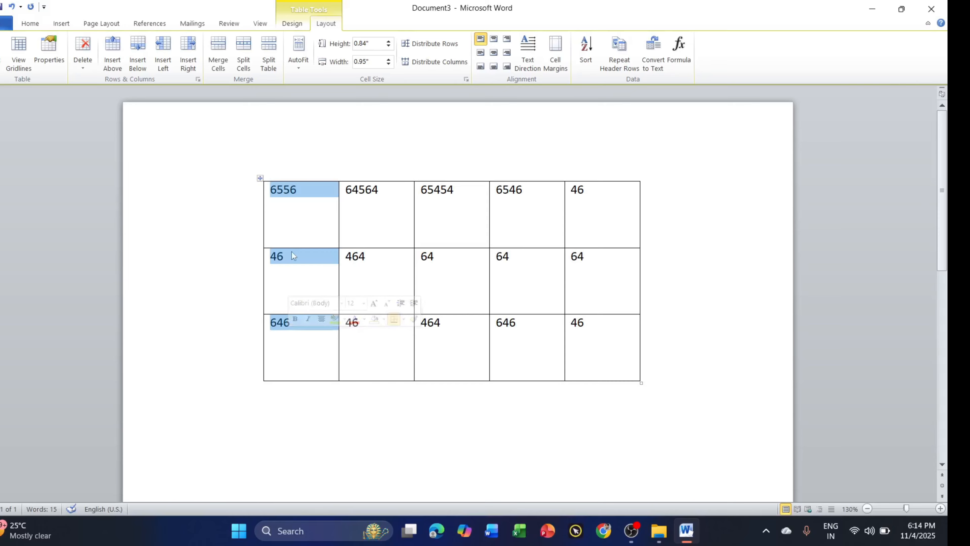
pyautogui.moveTo(295, 193); pyautogui.dragTo(325, 212)
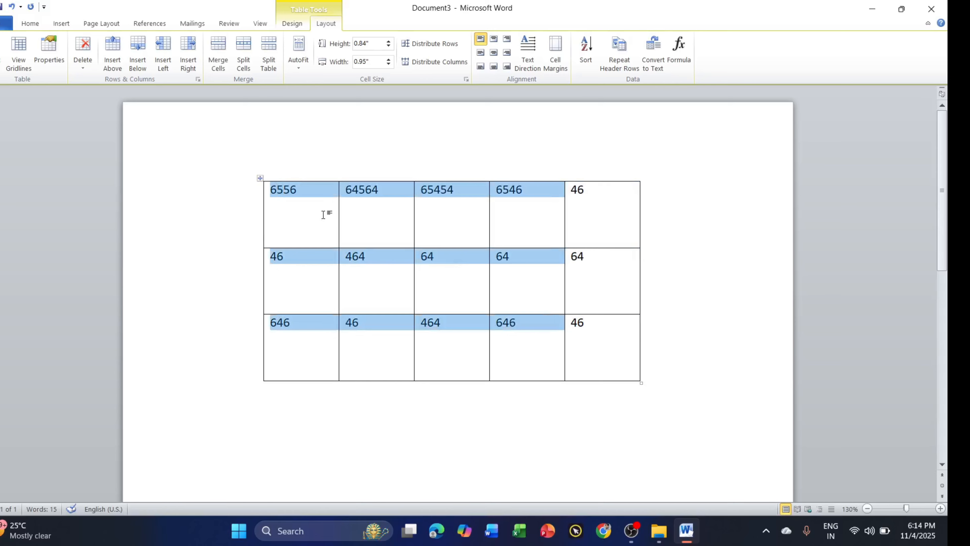
pyautogui.click(261, 179)
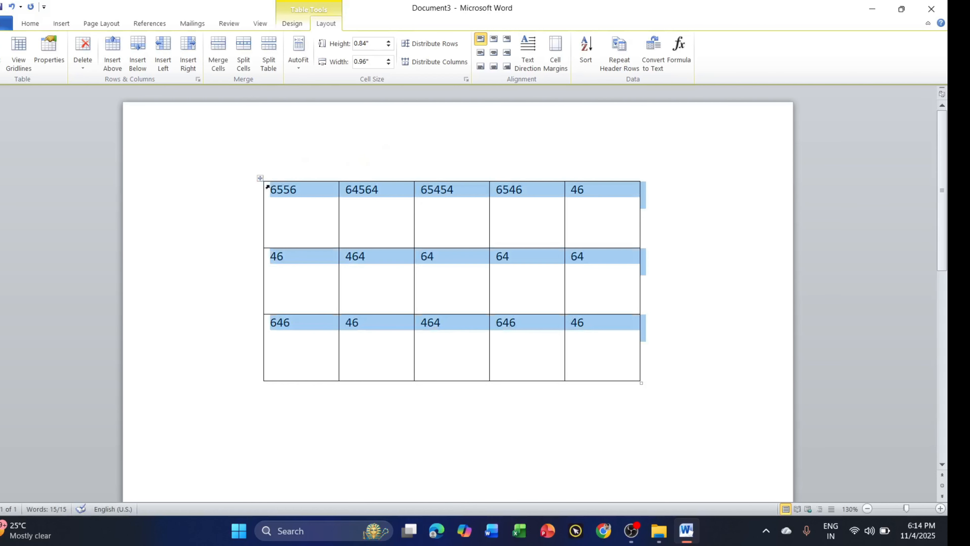
pyautogui.click(312, 207)
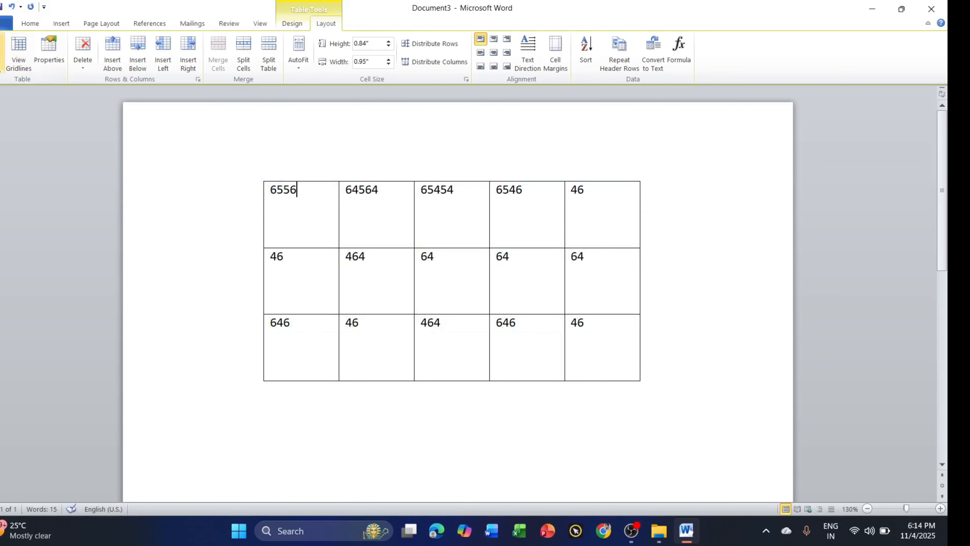
# With the table's Select commands, select the first cell and its entire column.
pyautogui.click(2, 54)
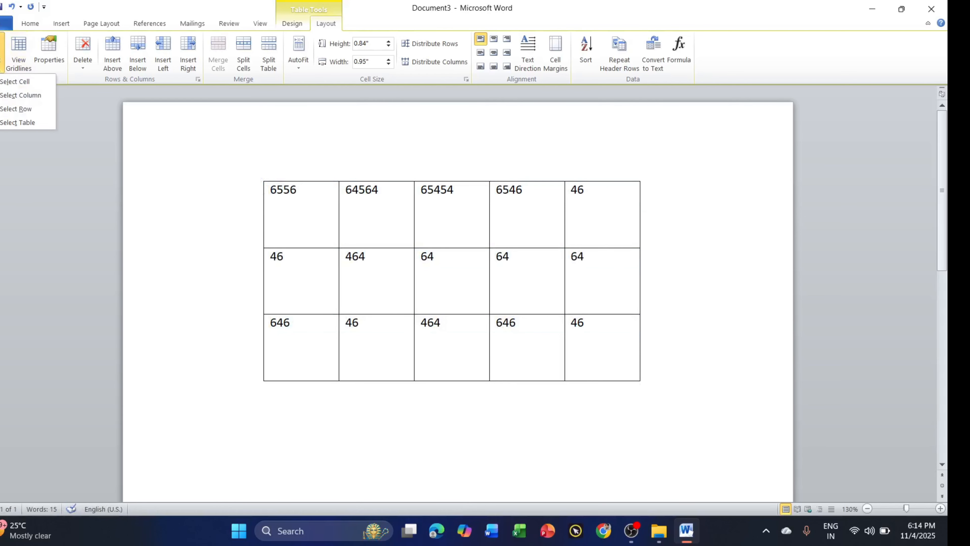
pyautogui.click(25, 81)
pyautogui.click(2, 53)
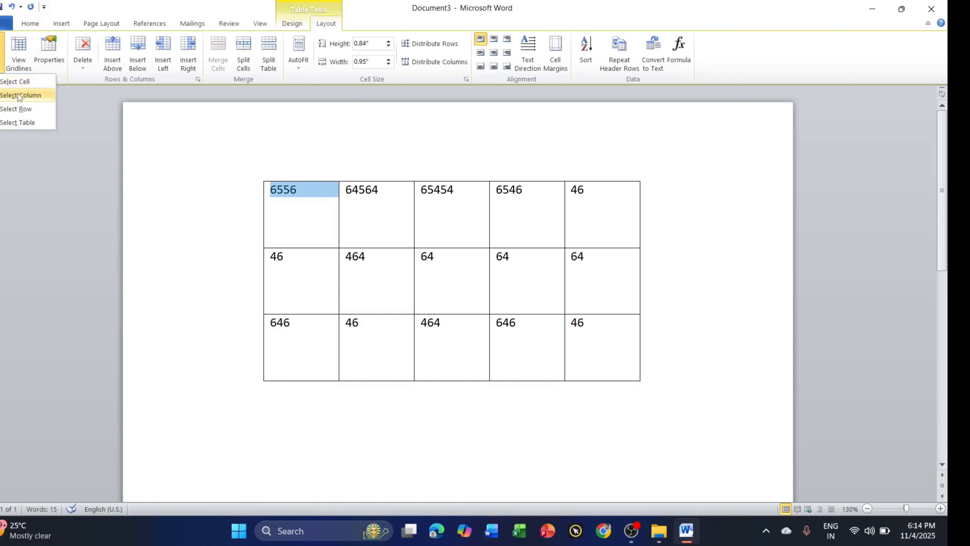
pyautogui.click(15, 94)
# With the table's Select commands, select the second row and the entire table, and clear the selection.
pyautogui.click(298, 259)
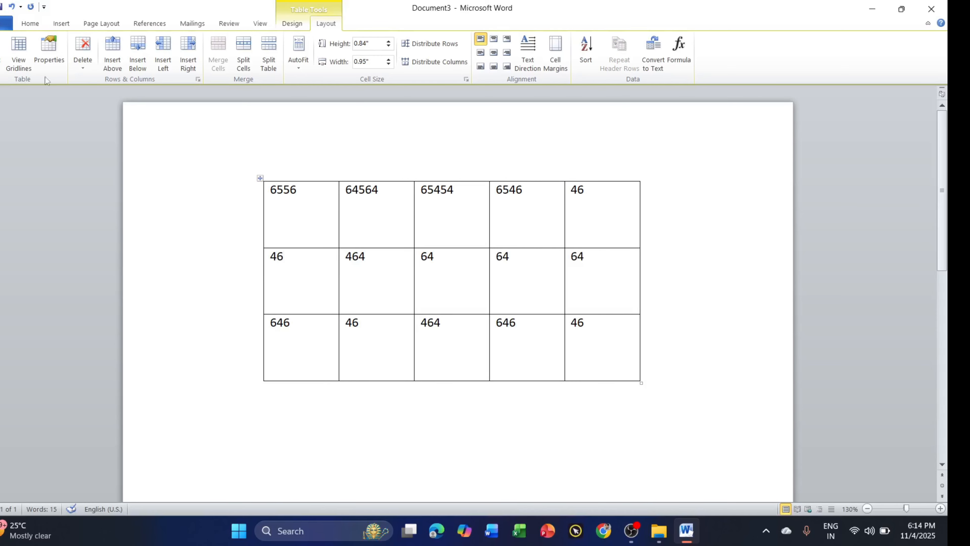
pyautogui.click(2, 54)
pyautogui.click(23, 108)
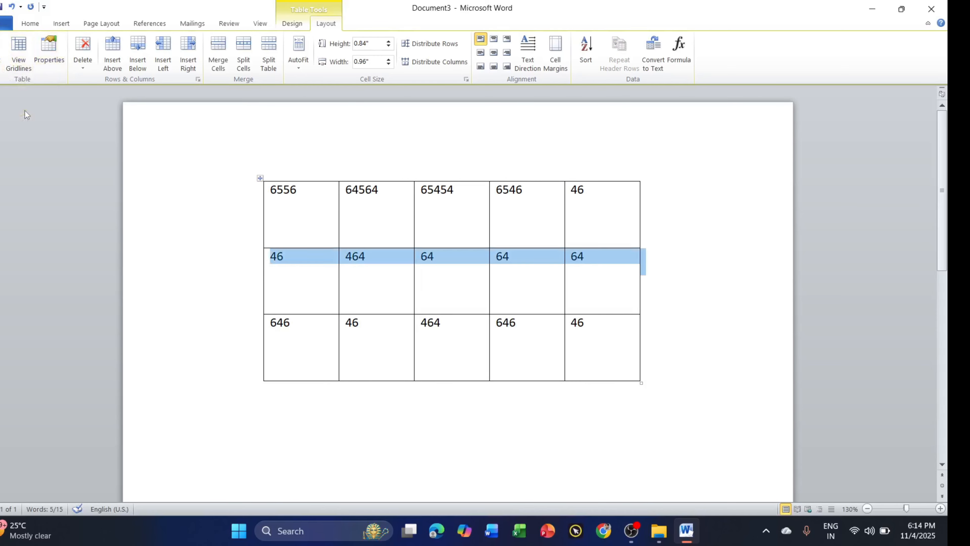
pyautogui.click(290, 189)
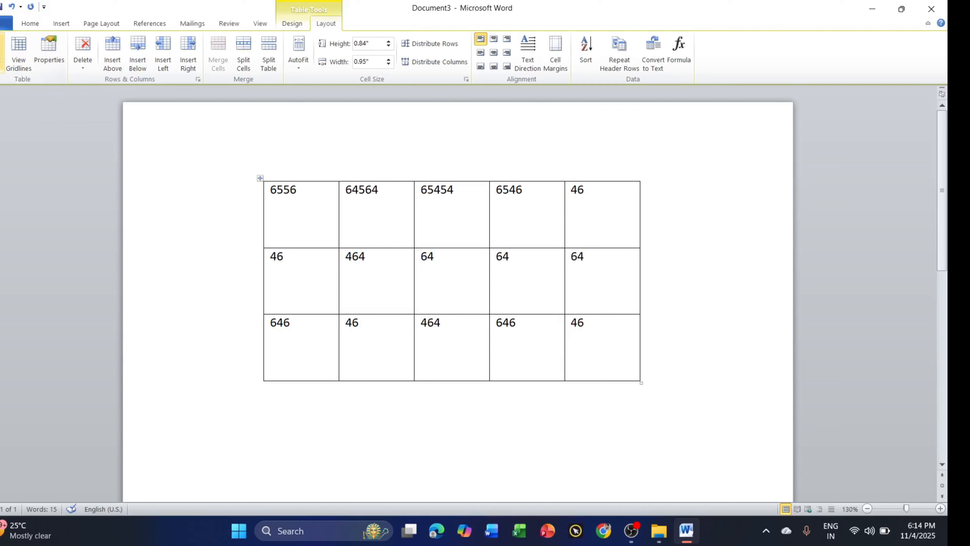
pyautogui.click(2, 54)
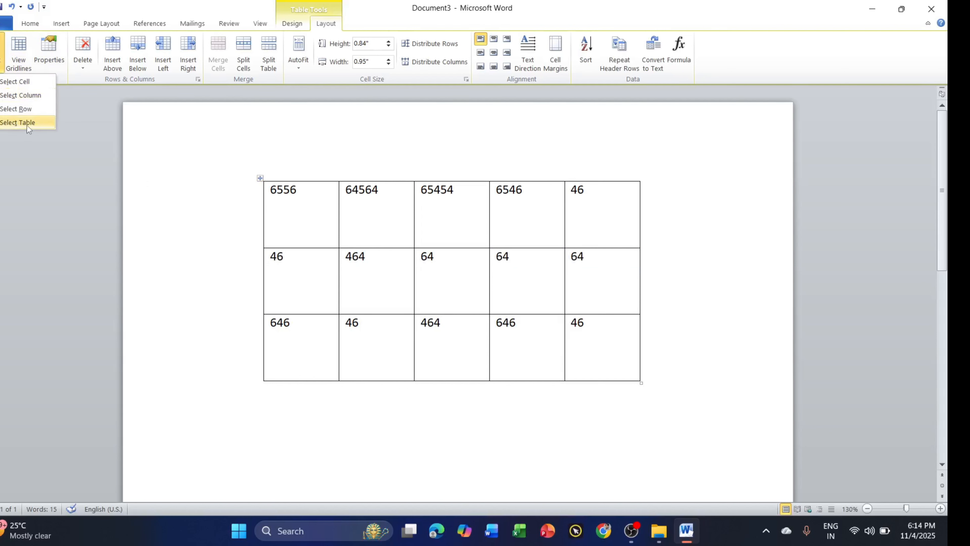
pyautogui.click(27, 125)
pyautogui.click(299, 208)
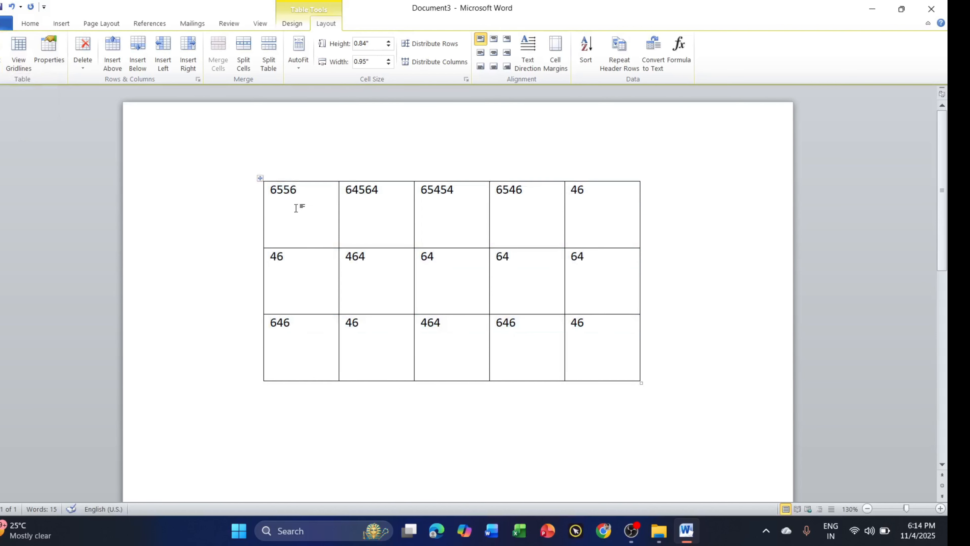
# Apply the built-in table style with a gold header row and light gray body rows to the whole table.
pyautogui.click(21, 53)
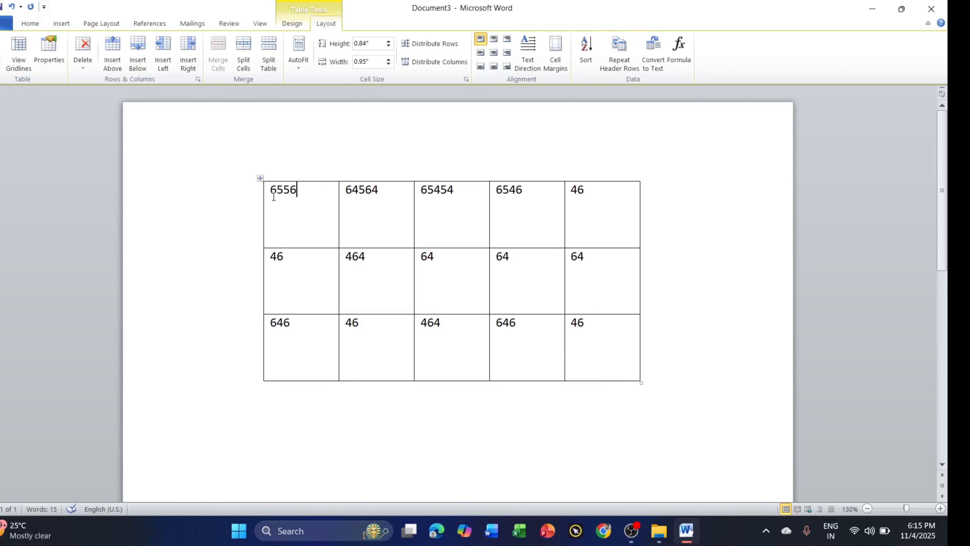
pyautogui.click(261, 178)
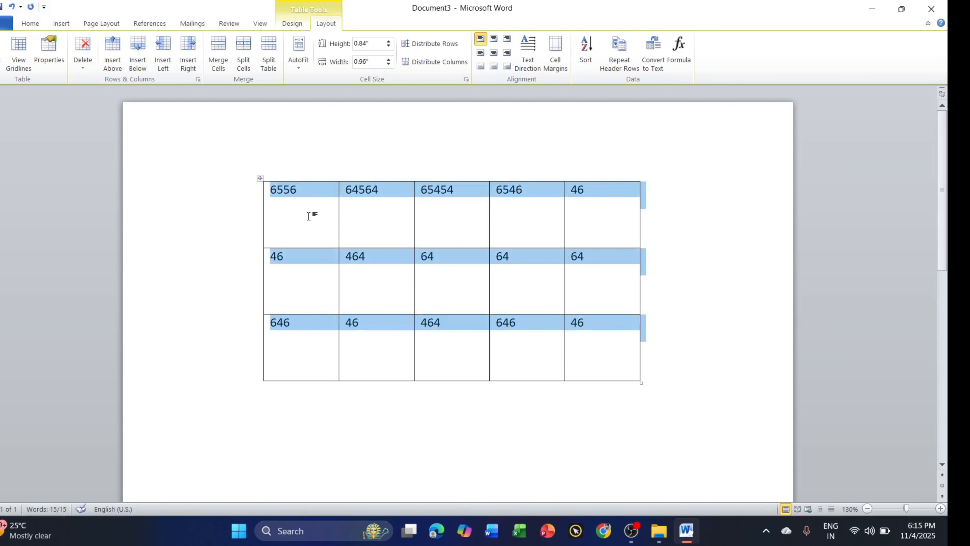
pyautogui.click(292, 24)
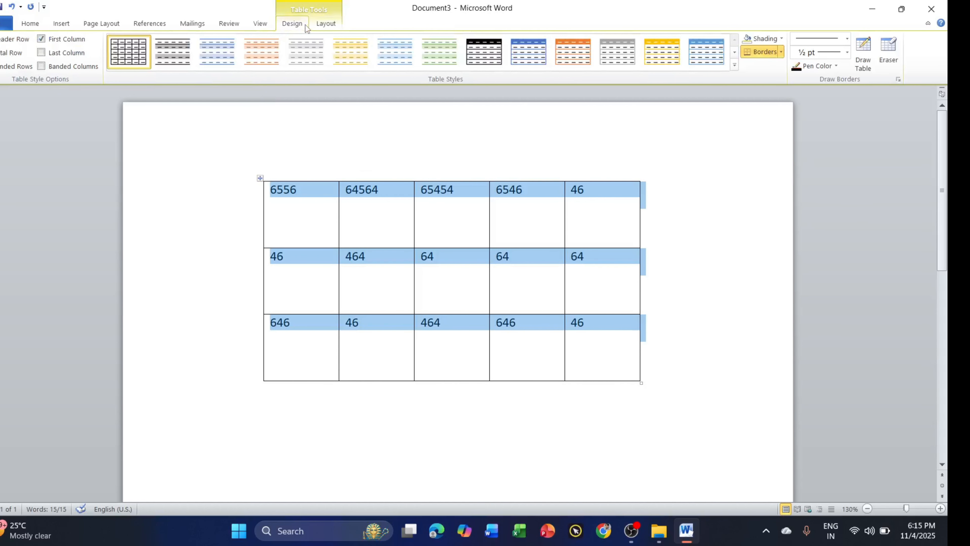
pyautogui.click(734, 65)
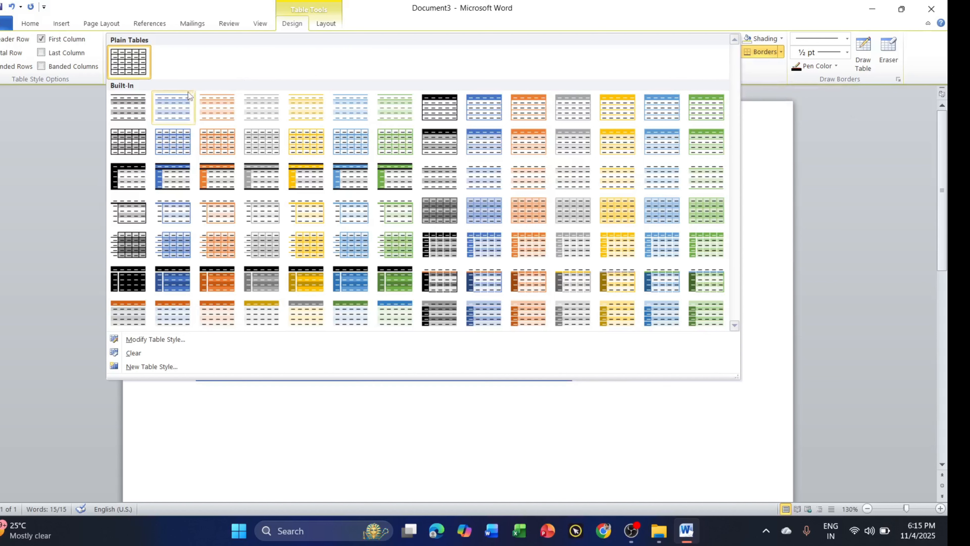
pyautogui.click(262, 314)
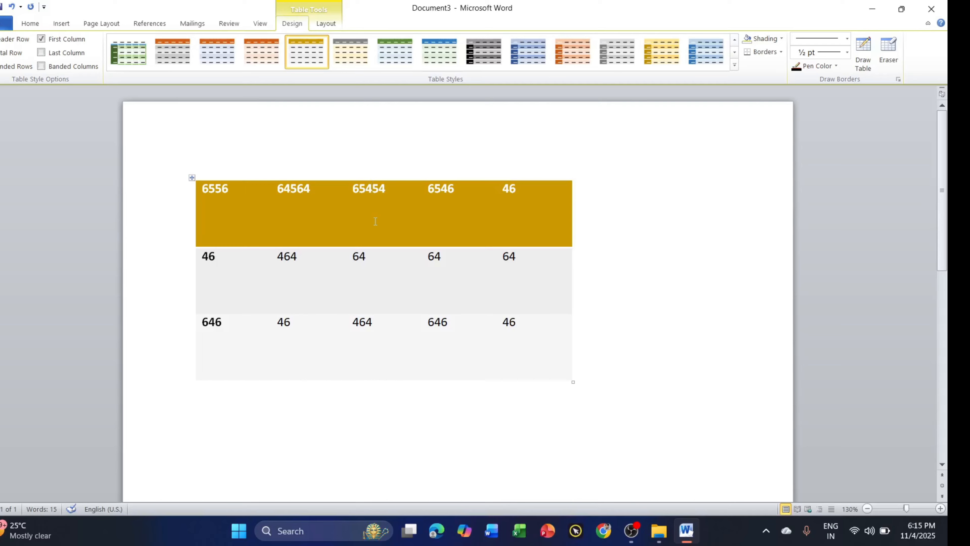
# Toggle View Gridlines on and off to compare the styled table's cell boundaries, leaving the gridlines turned on.
pyautogui.click(324, 24)
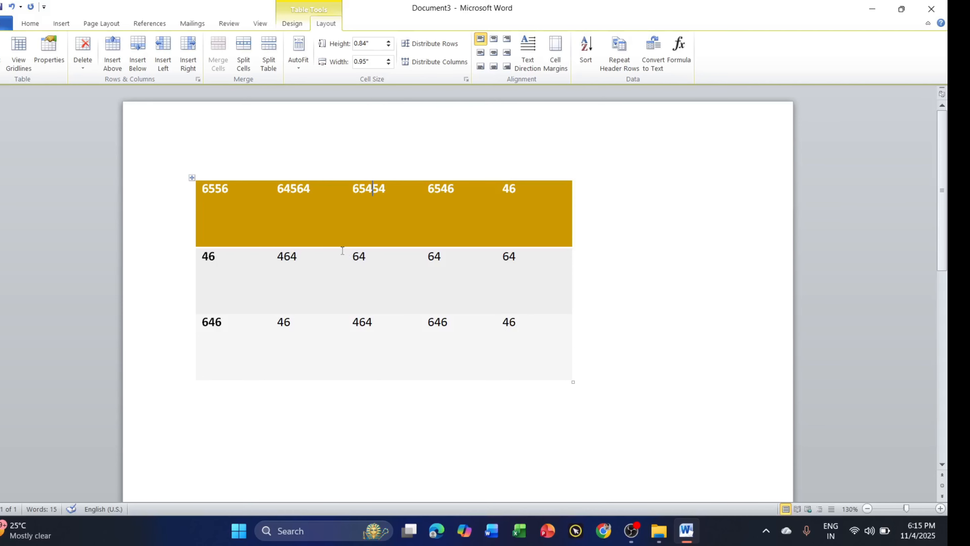
pyautogui.click(21, 59)
pyautogui.click(21, 59)
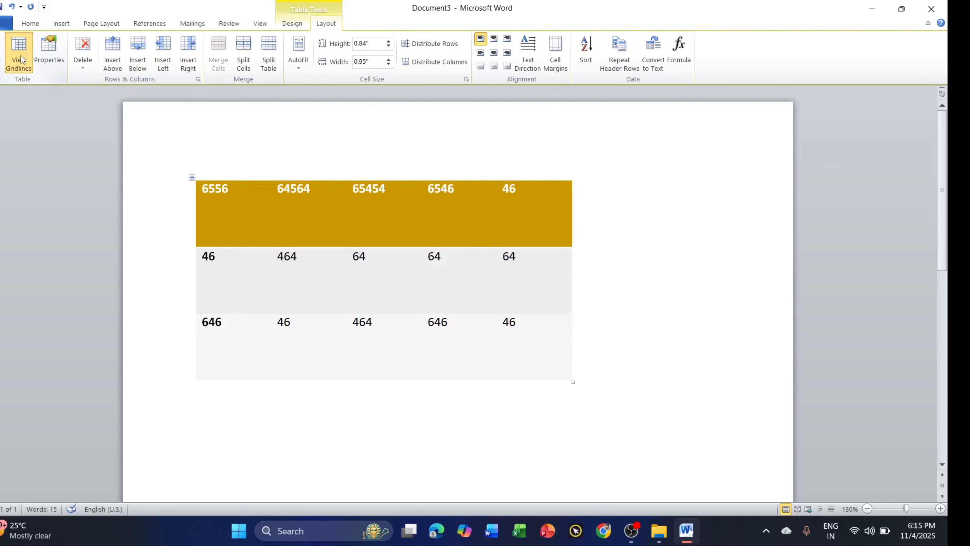
pyautogui.click(21, 59)
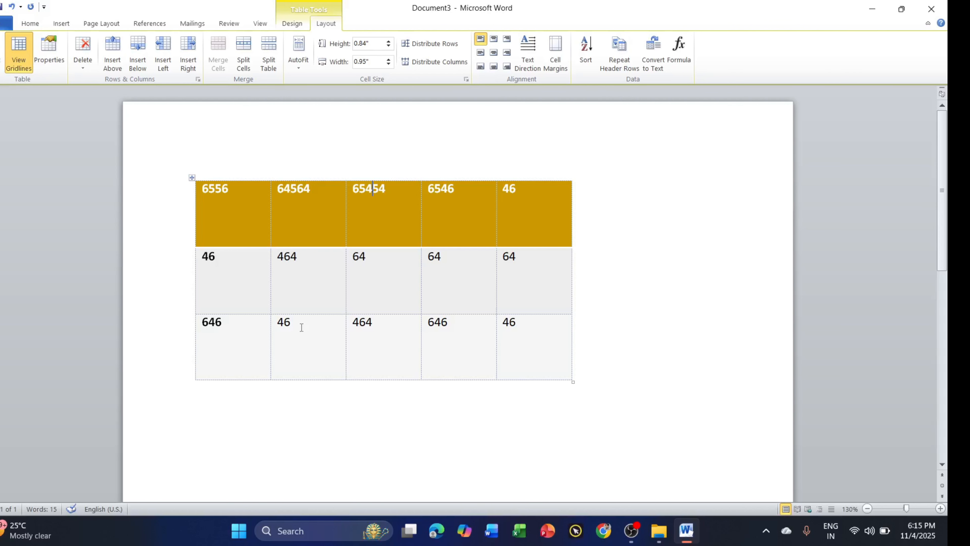
pyautogui.scroll(3, 299, 325)
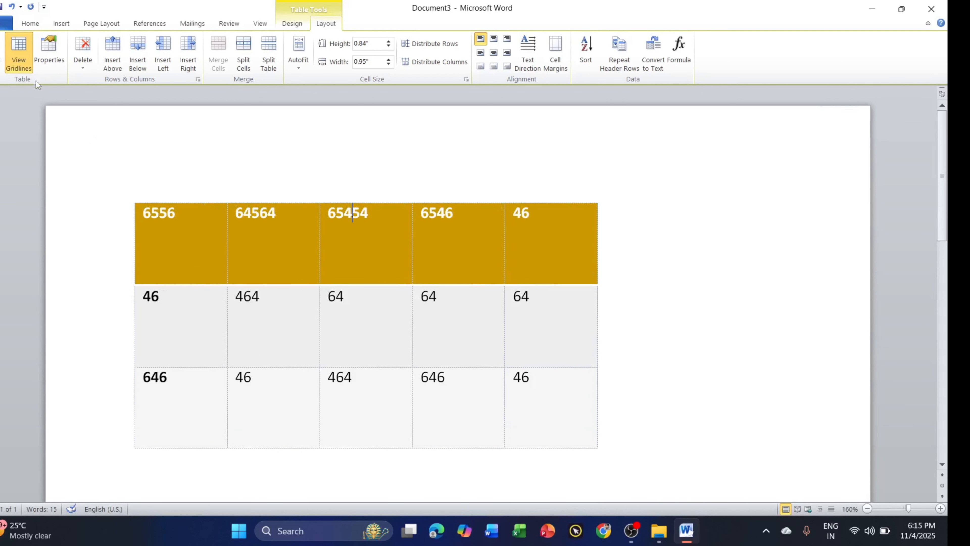
pyautogui.click(21, 50)
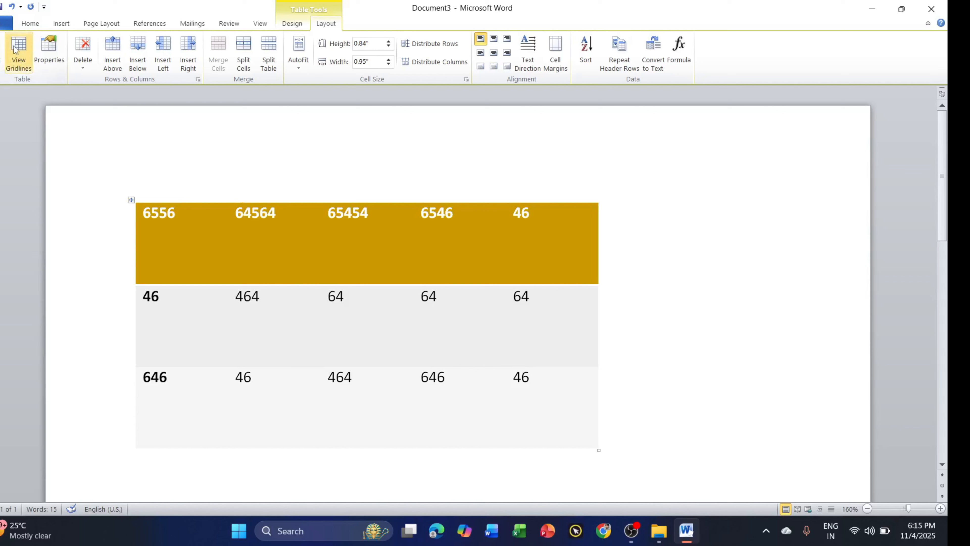
pyautogui.click(14, 48)
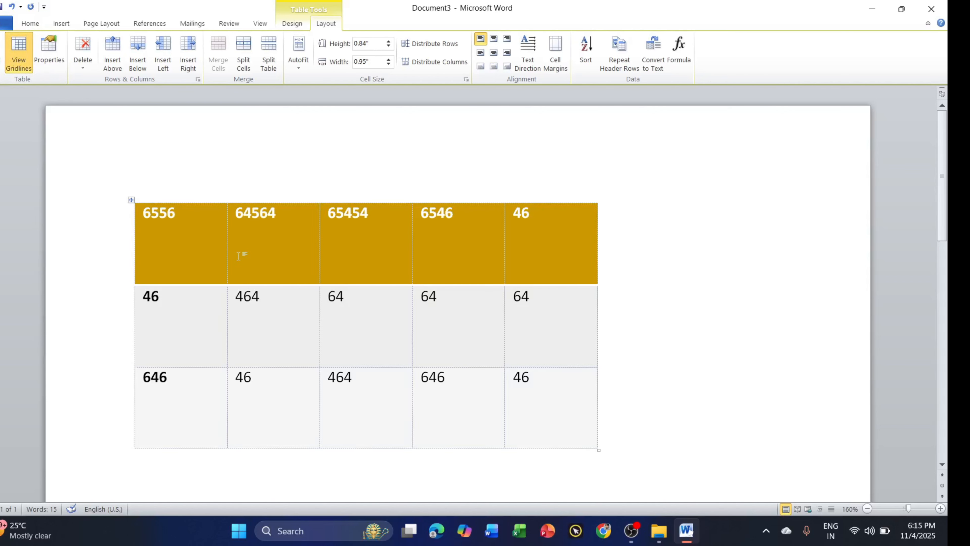
# Apply the plain grid table style to the whole table and clear the selection.
pyautogui.click(131, 200)
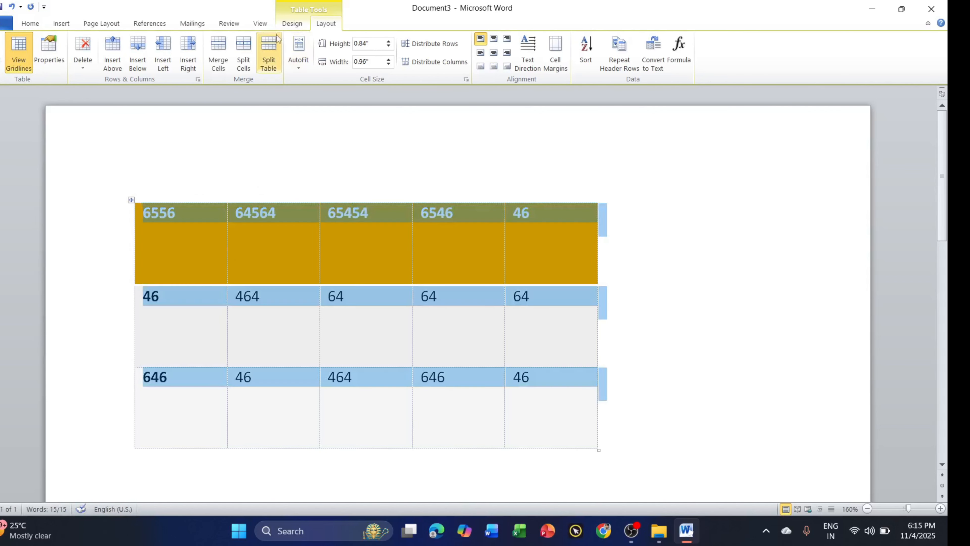
pyautogui.click(290, 24)
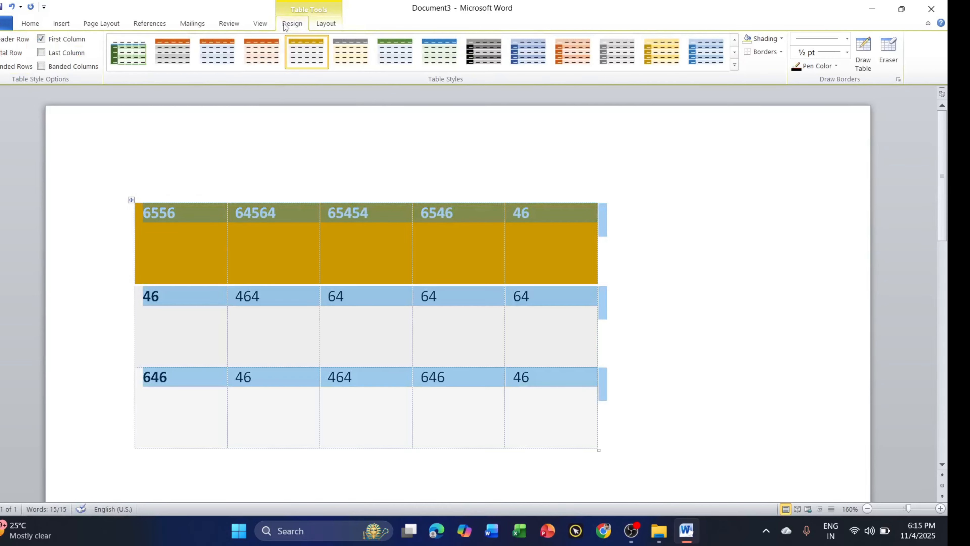
pyautogui.click(734, 65)
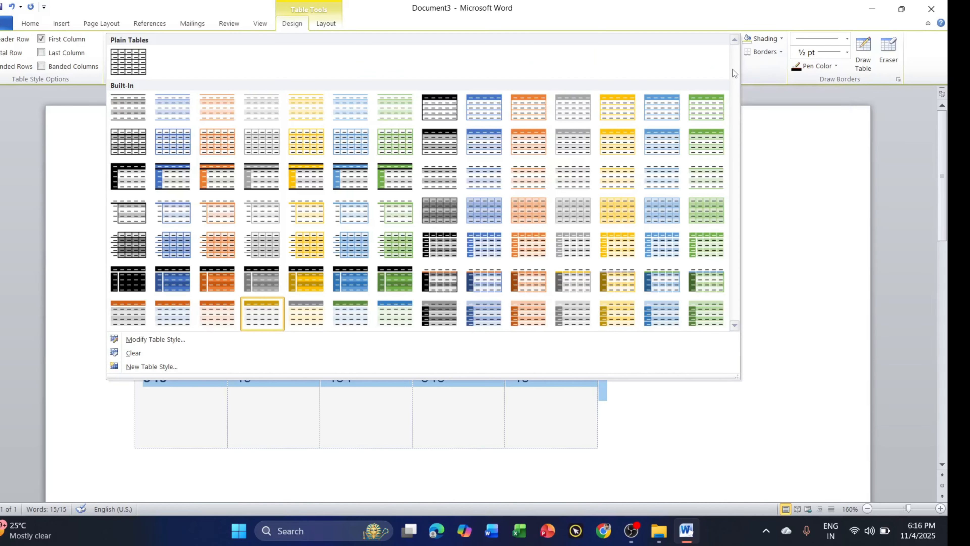
pyautogui.click(130, 59)
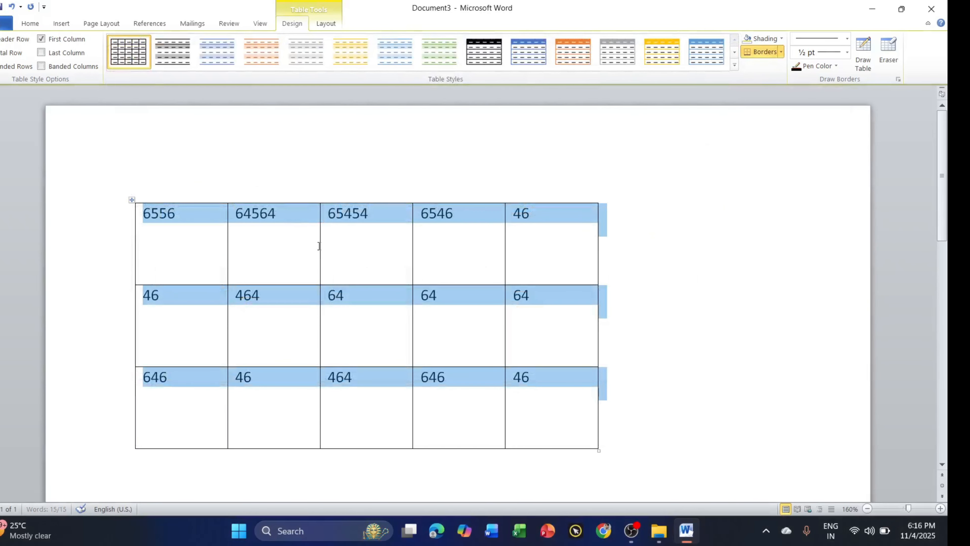
pyautogui.click(319, 231)
# Set the table's alignment to Center in Table Properties.
pyautogui.click(326, 23)
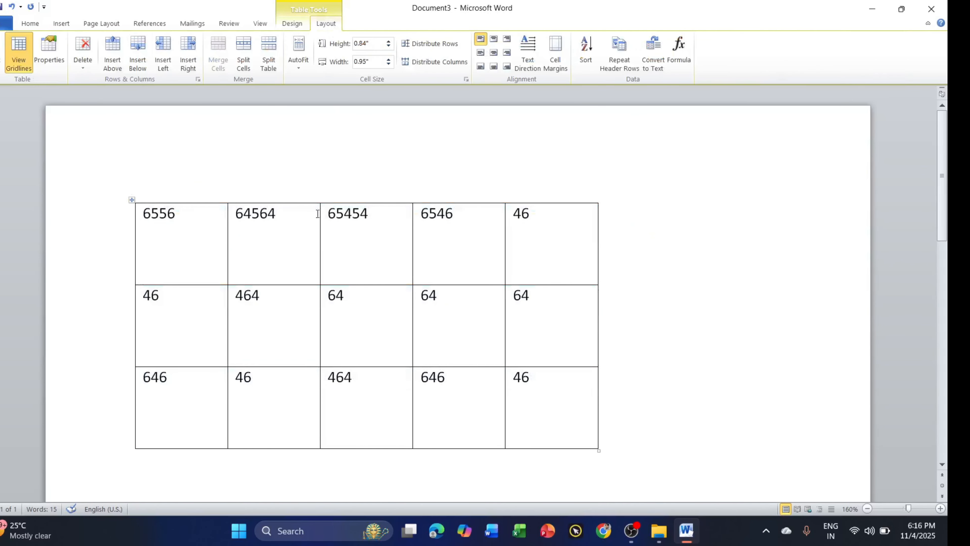
pyautogui.keyDown('ctrl'); pyautogui.scroll(-2, 320, 264); pyautogui.keyUp('ctrl')
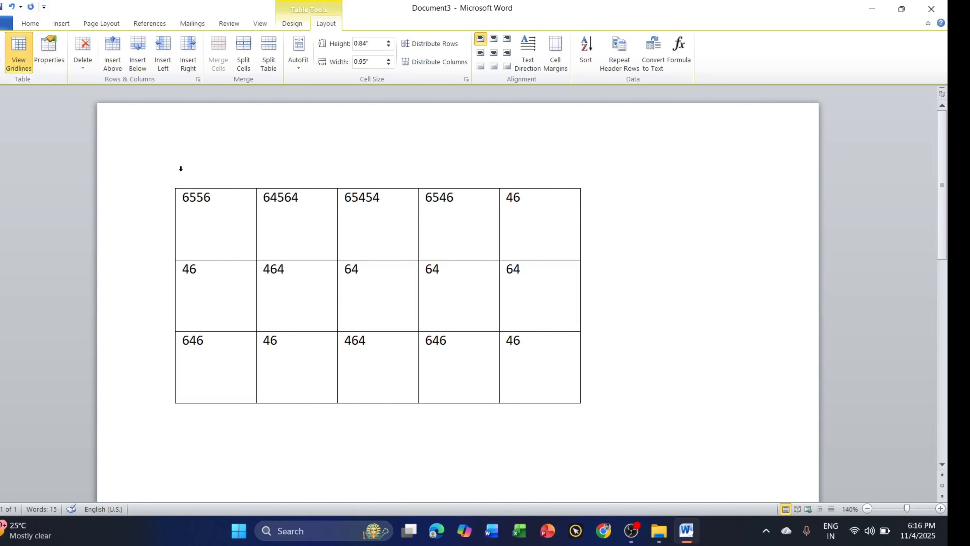
pyautogui.click(49, 56)
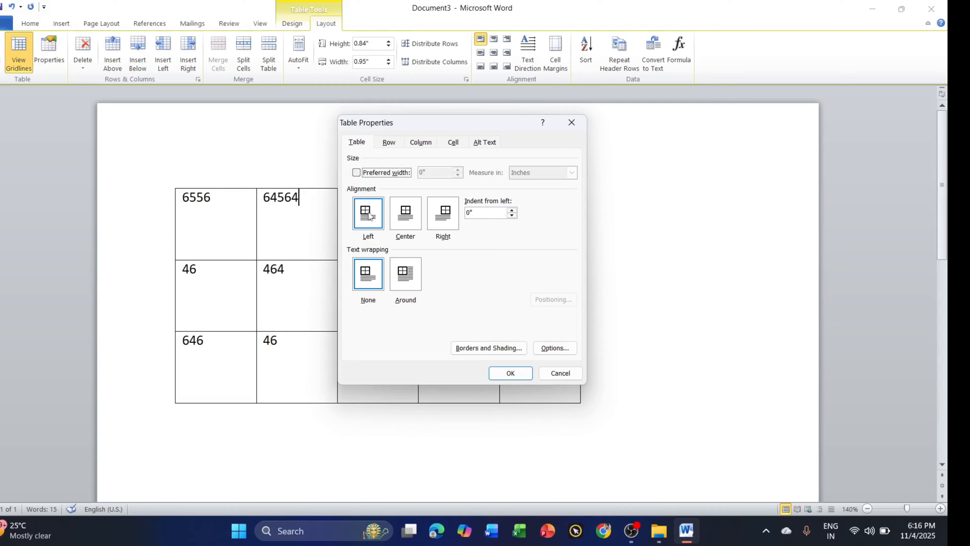
pyautogui.click(414, 224)
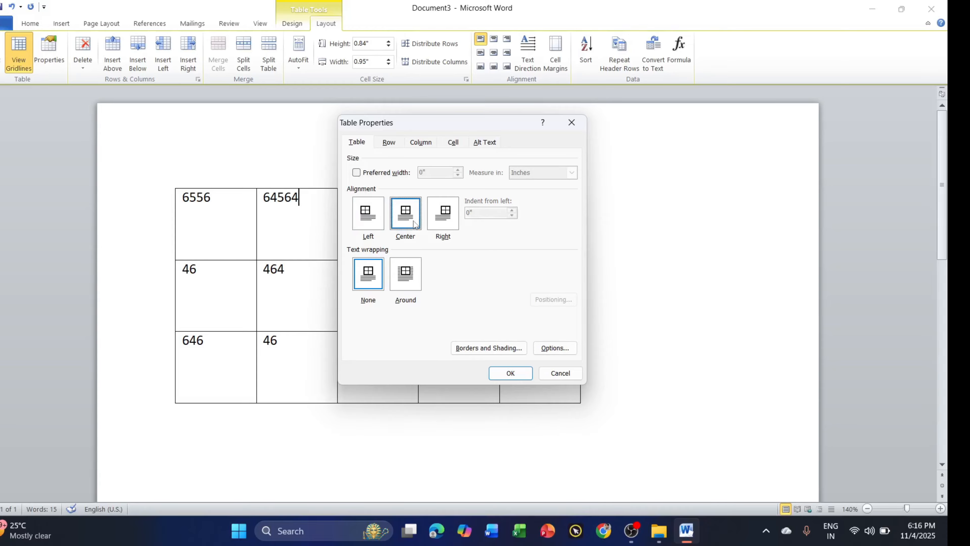
pyautogui.click(508, 373)
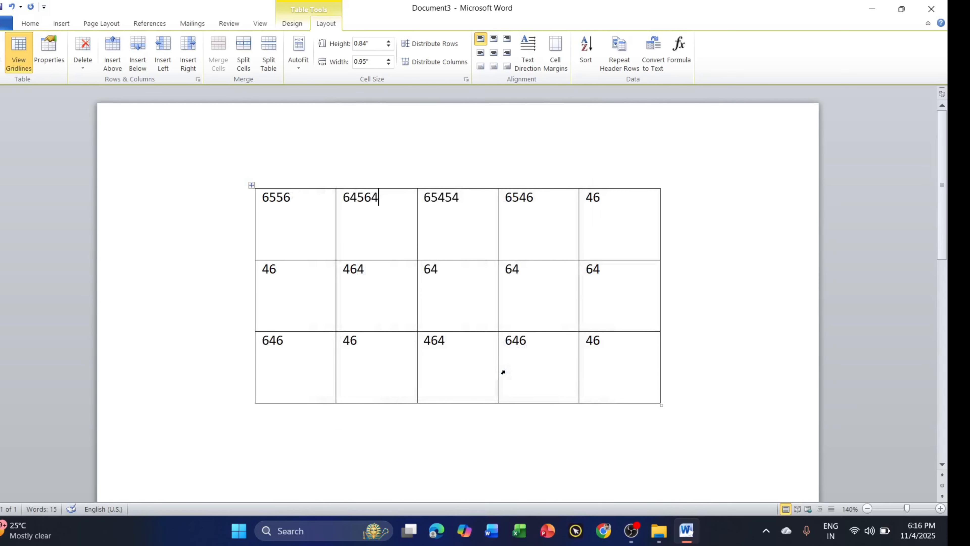
# Examine the Right alignment option and the row, column and cell settings in Table Properties, and close the dialog without applying changes.
pyautogui.click(57, 60)
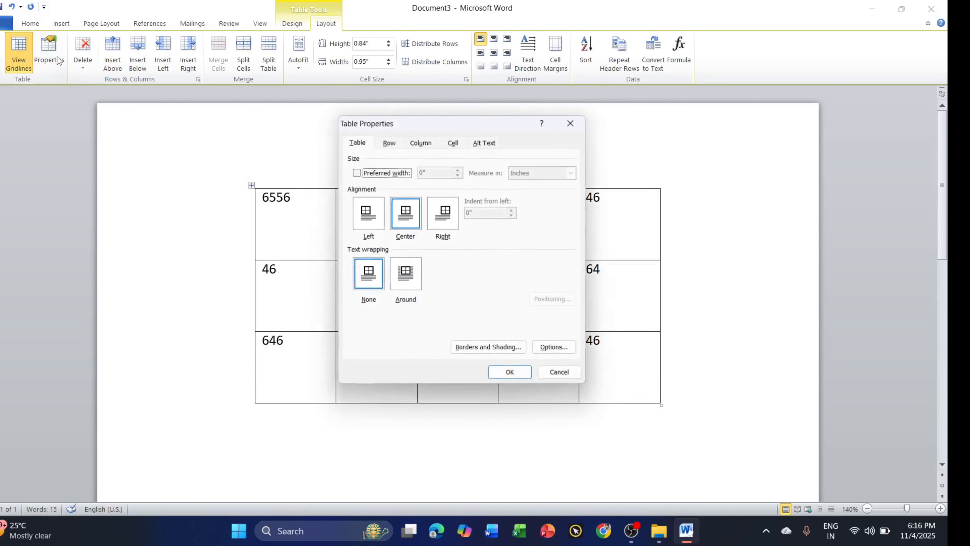
pyautogui.click(454, 216)
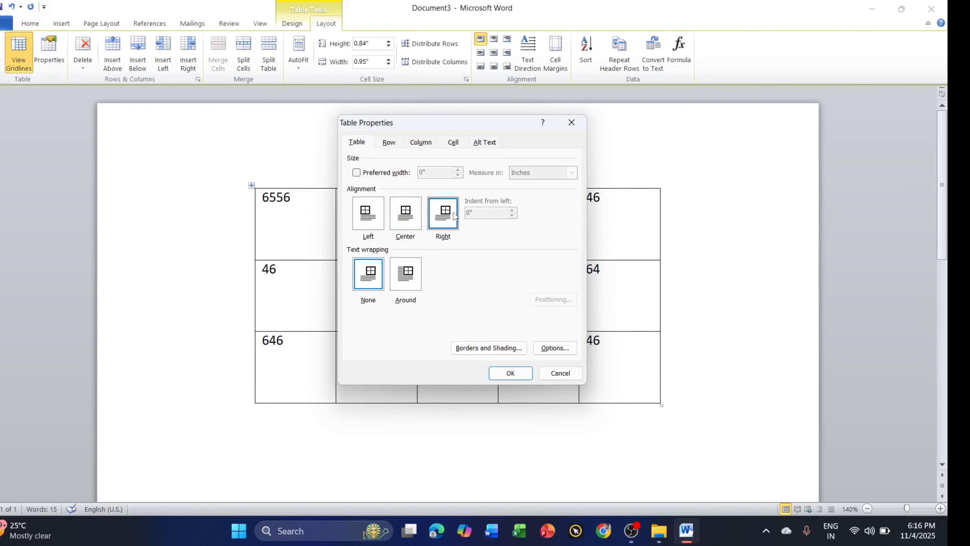
pyautogui.click(393, 146)
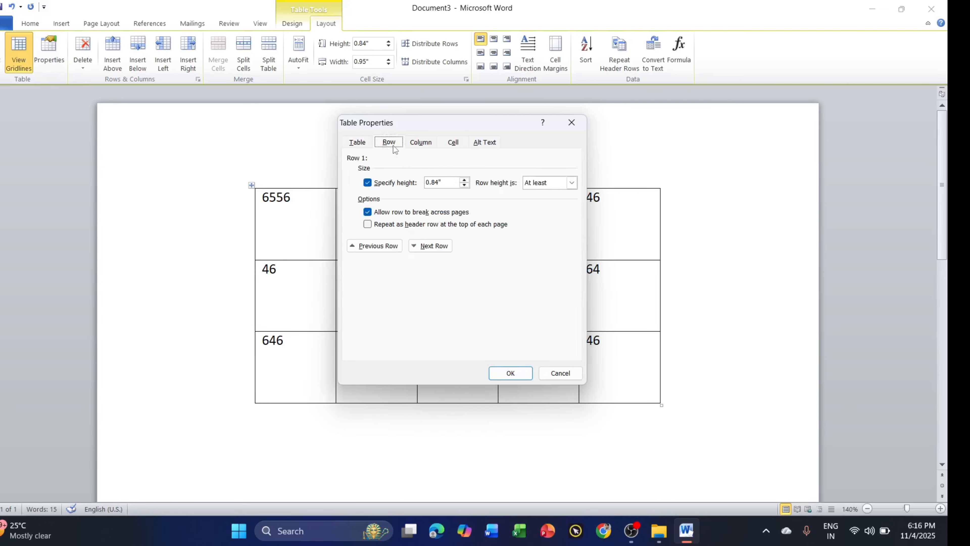
pyautogui.click(424, 146)
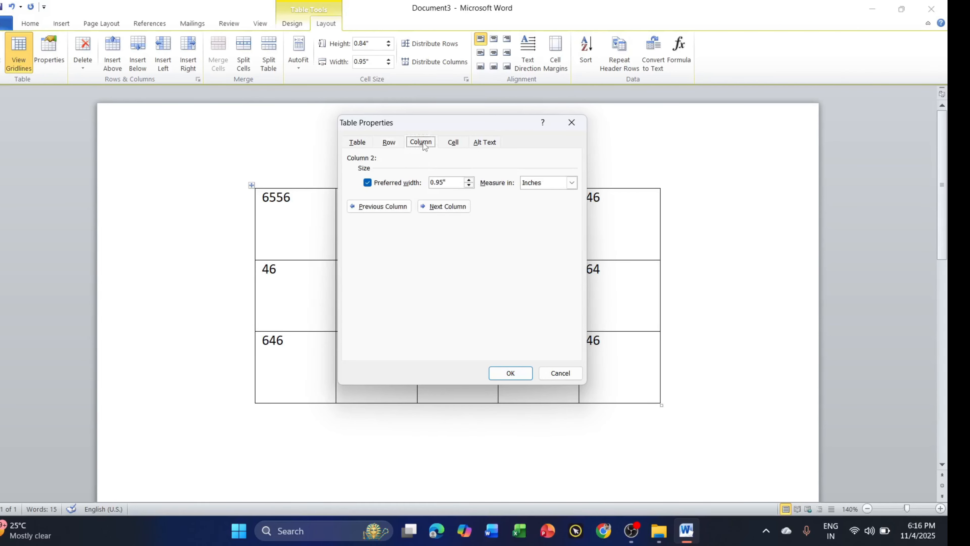
pyautogui.click(454, 144)
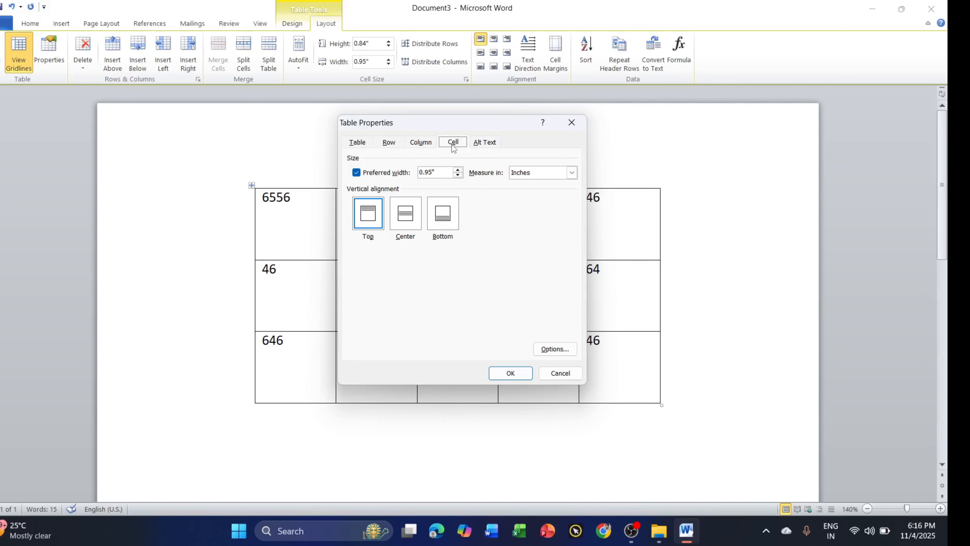
pyautogui.click(572, 123)
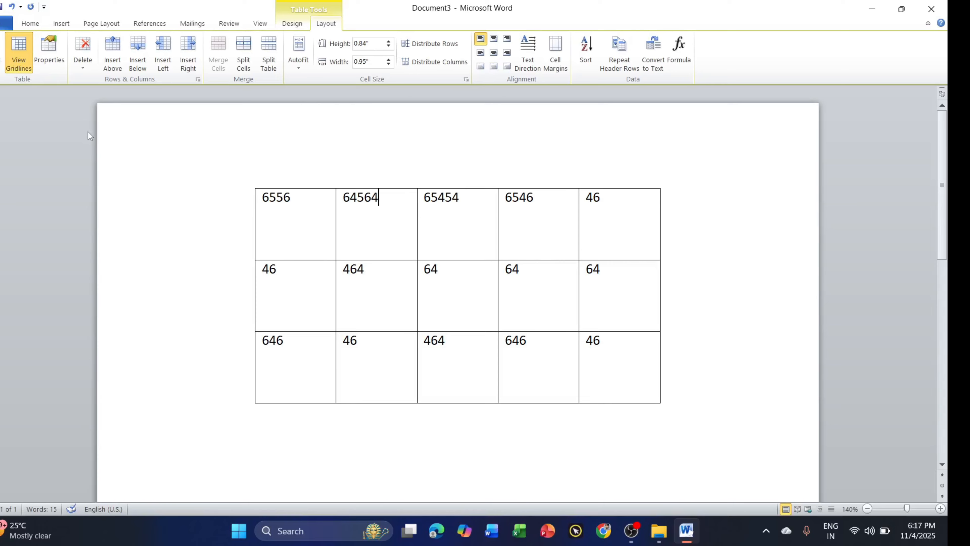
# Replace the text of the table's first cell with "infotech".
pyautogui.click(86, 68)
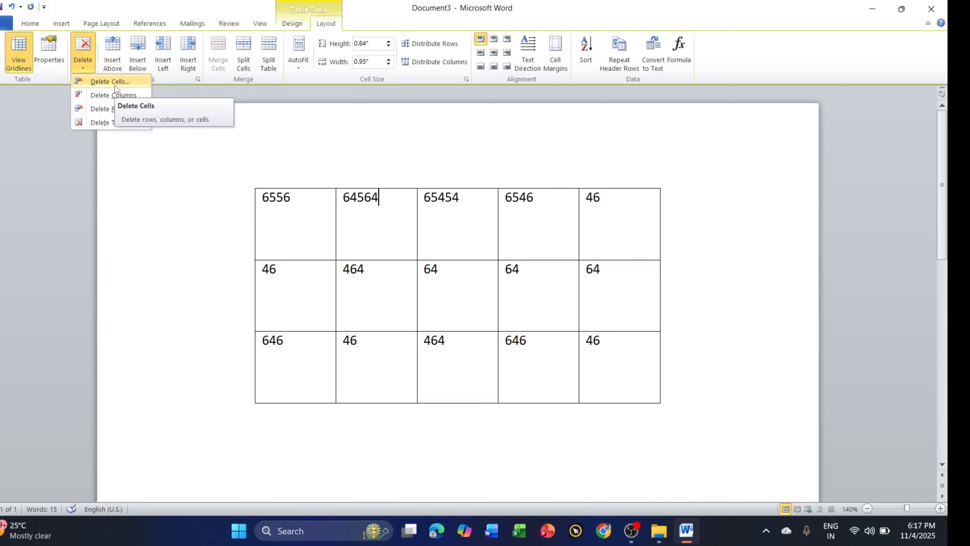
pyautogui.click(303, 202)
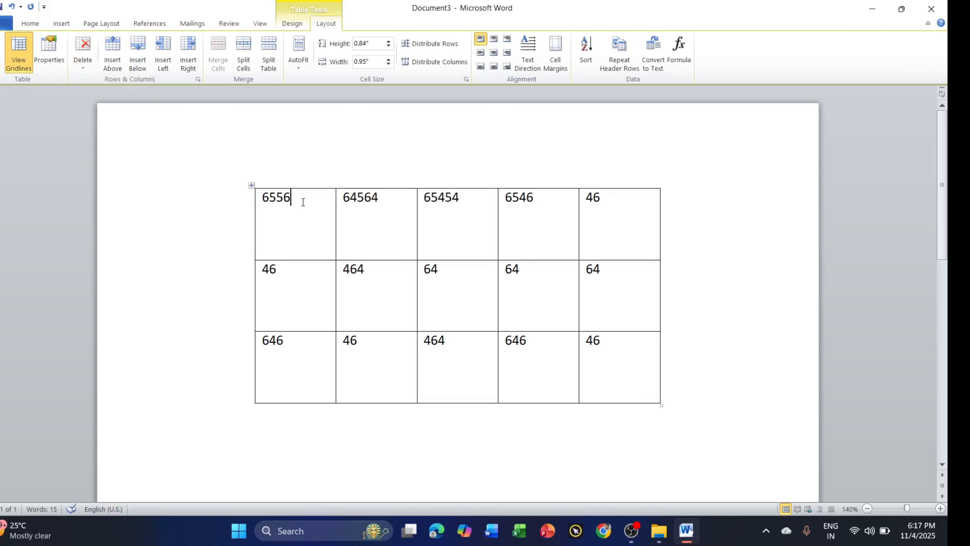
pyautogui.doubleClick(303, 201)
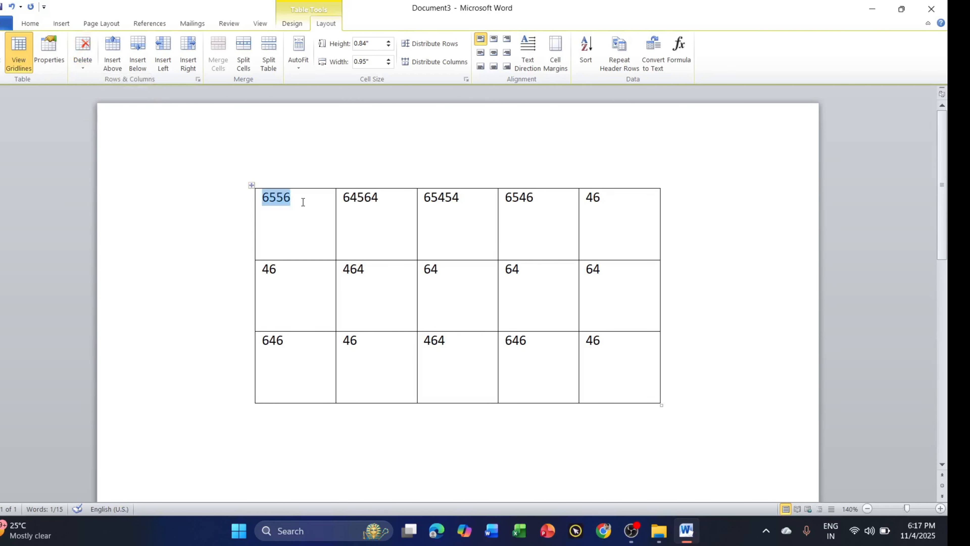
pyautogui.write('infotech')
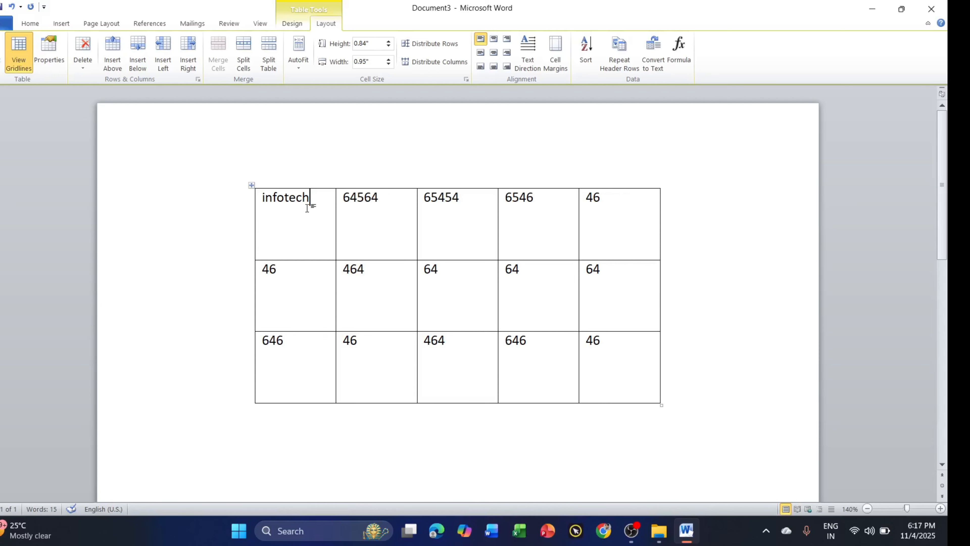
# Delete the table's first column and undo the deletion.
pyautogui.click(81, 69)
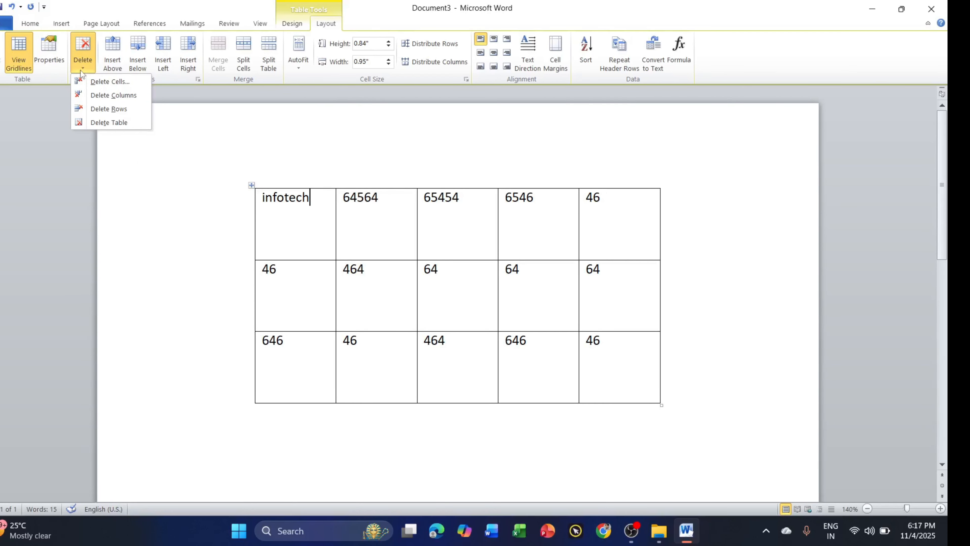
pyautogui.click(100, 95)
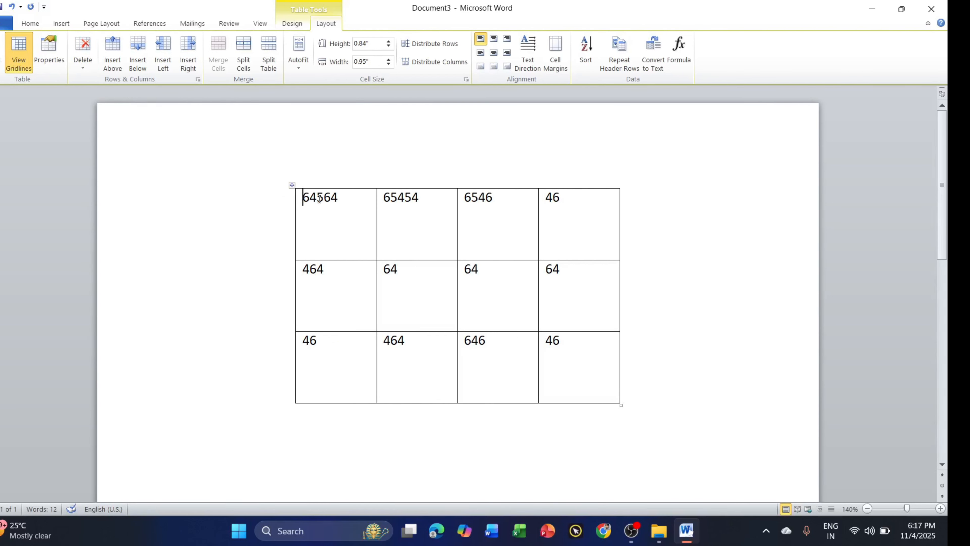
pyautogui.hotkey('ctrl', 'z')
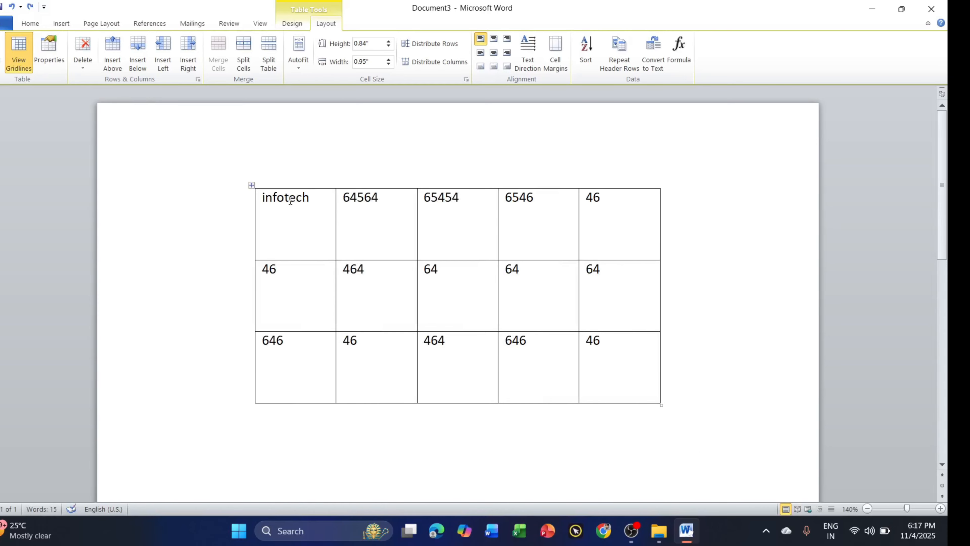
# Delete the table's first row, starting from the "infotech" cell, and undo the deletion.
pyautogui.moveTo(290, 201); pyautogui.dragTo(550, 210)
pyautogui.click(322, 199)
pyautogui.click(84, 66)
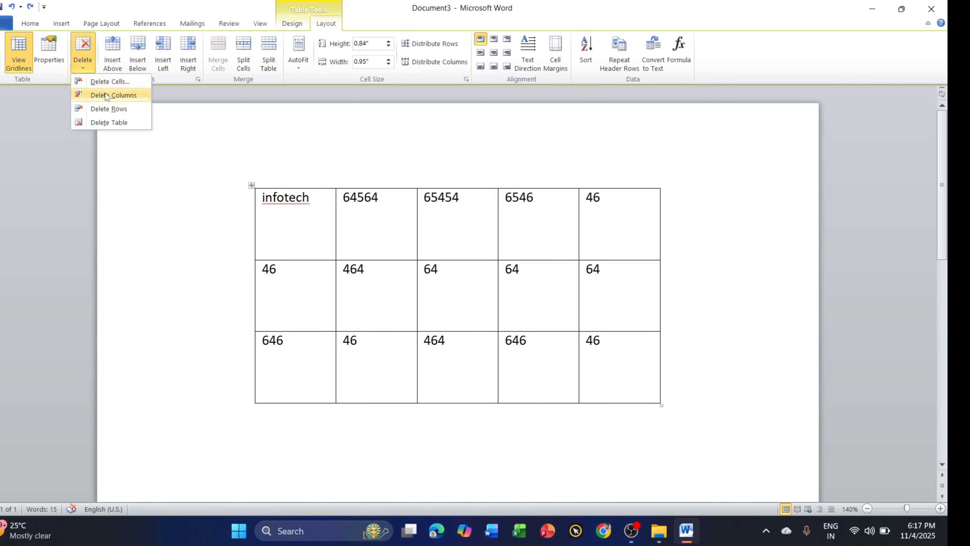
pyautogui.click(105, 109)
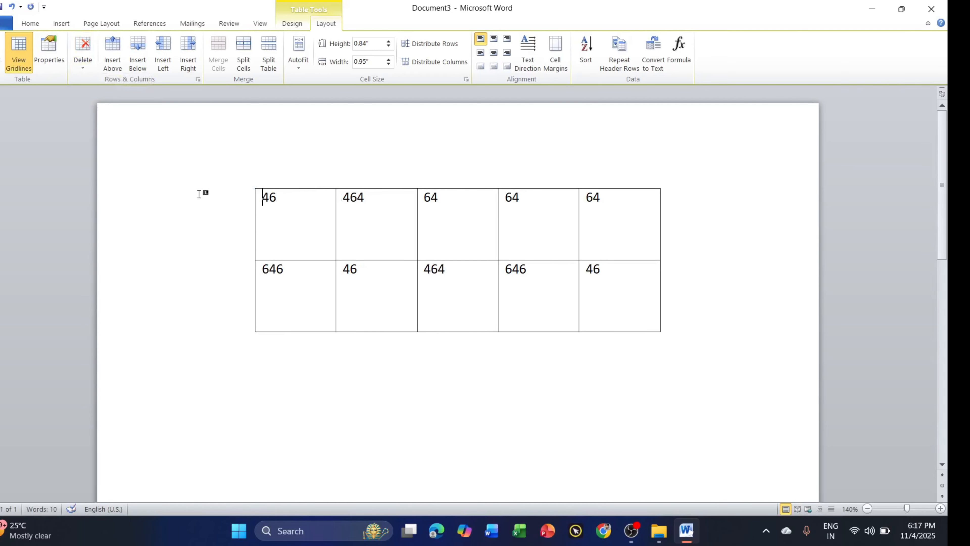
pyautogui.hotkey('ctrl', 'z')
# Delete the "infotech" cell with the Shift cells left option, and restore the cell.
pyautogui.click(84, 66)
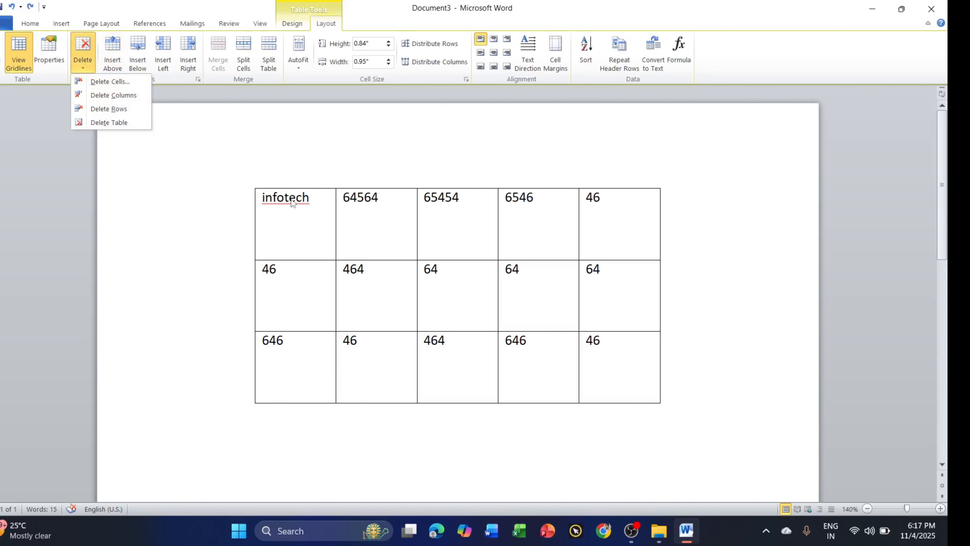
pyautogui.click(123, 81)
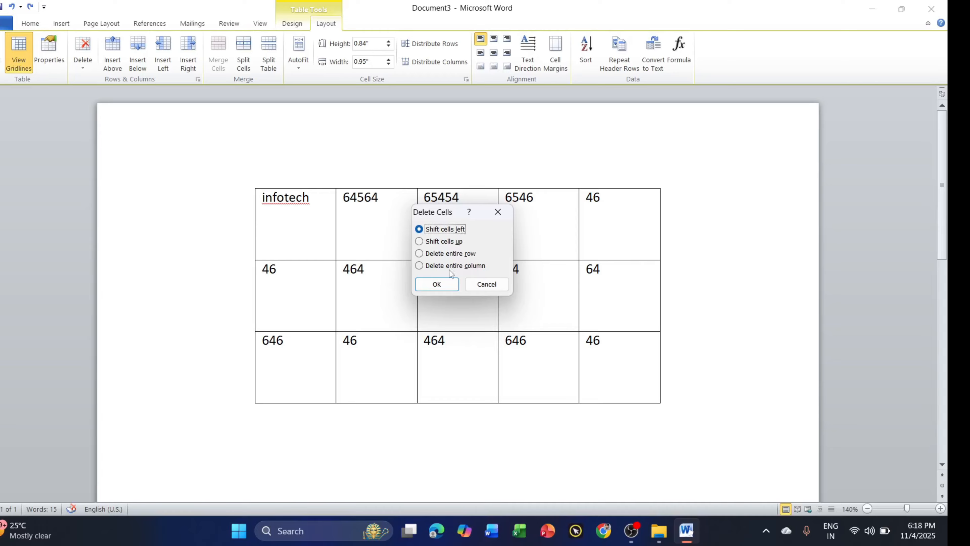
pyautogui.click(438, 284)
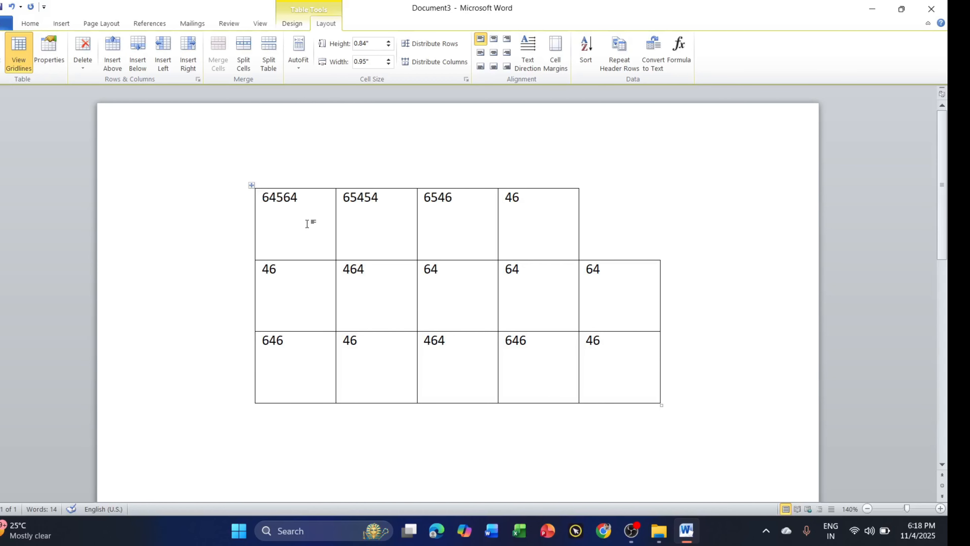
pyautogui.write('infotech')
# Delete the entire table and undo the deletion.
pyautogui.click(87, 71)
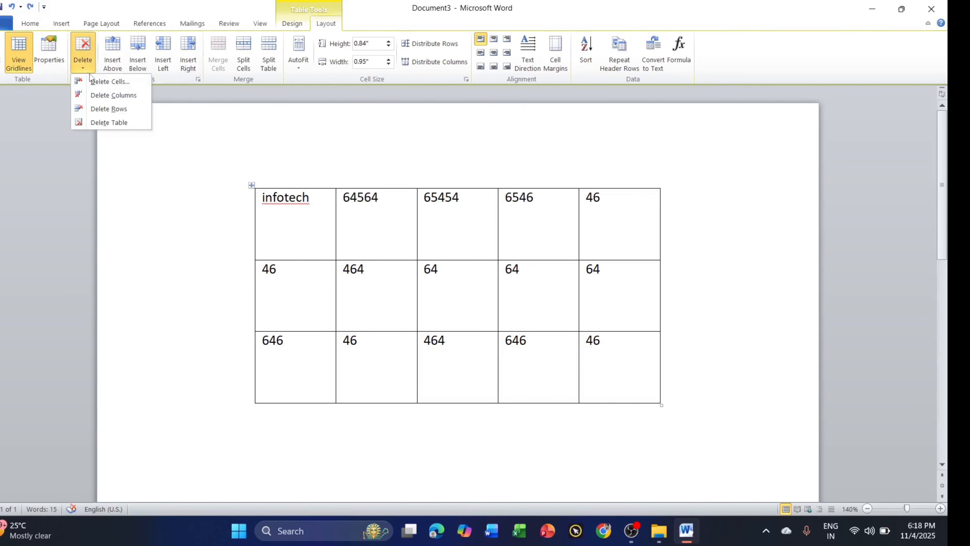
pyautogui.click(116, 123)
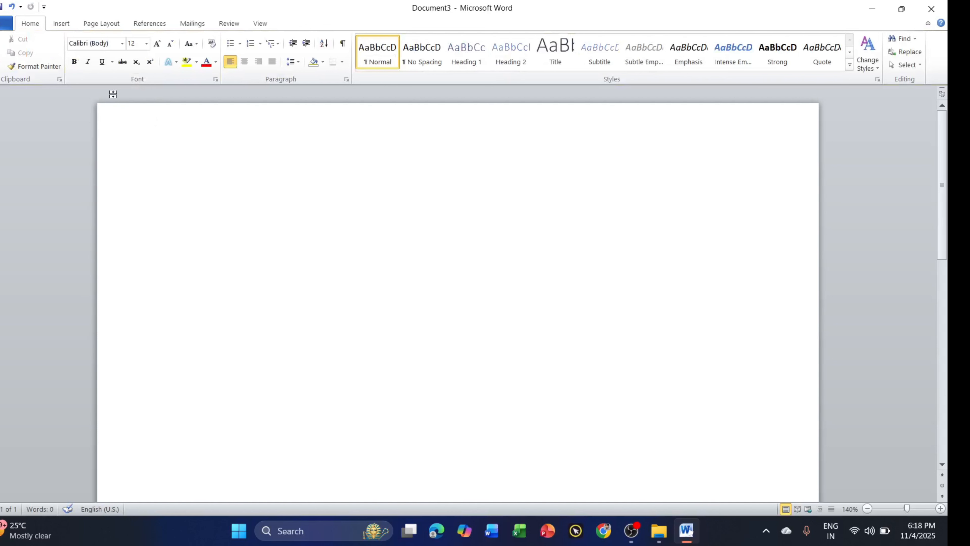
pyautogui.hotkey('ctrl', 'z')
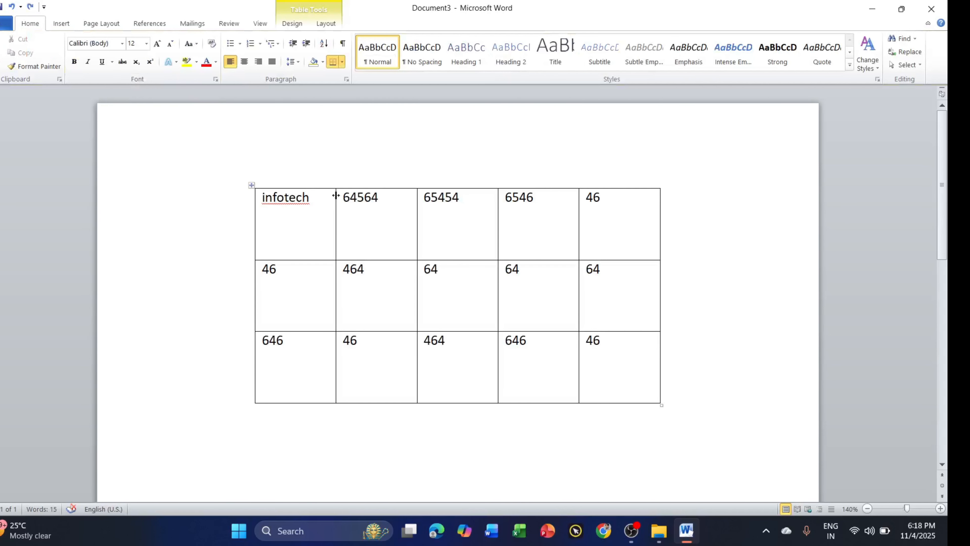
# Insert an empty row above the "infotech" row, and delete the new row again.
pyautogui.click(322, 199)
pyautogui.click(323, 26)
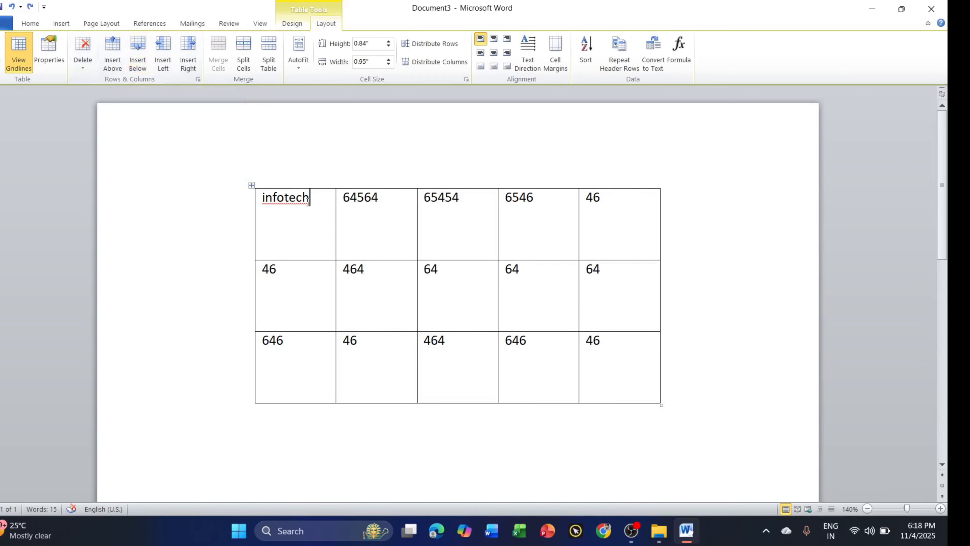
pyautogui.moveTo(280, 199); pyautogui.dragTo(314, 202)
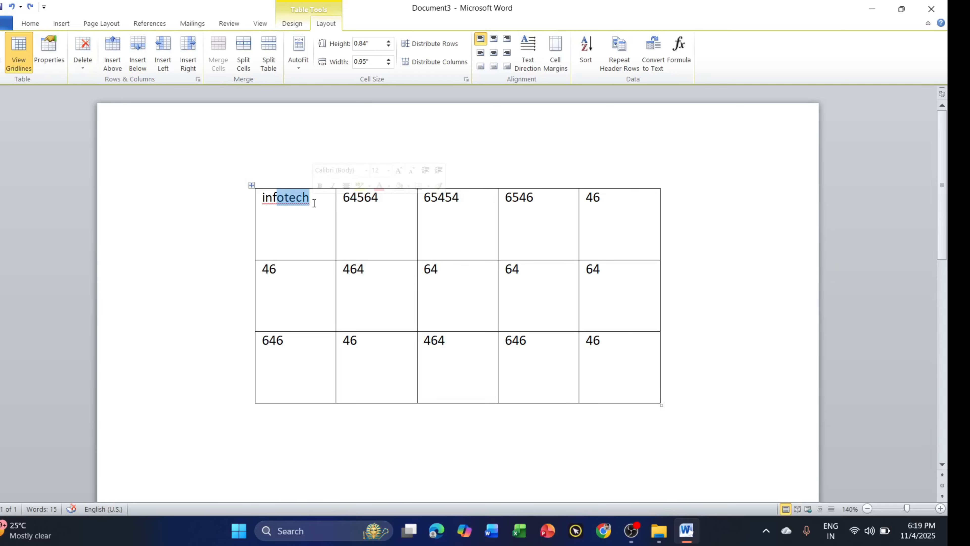
pyautogui.click(312, 202)
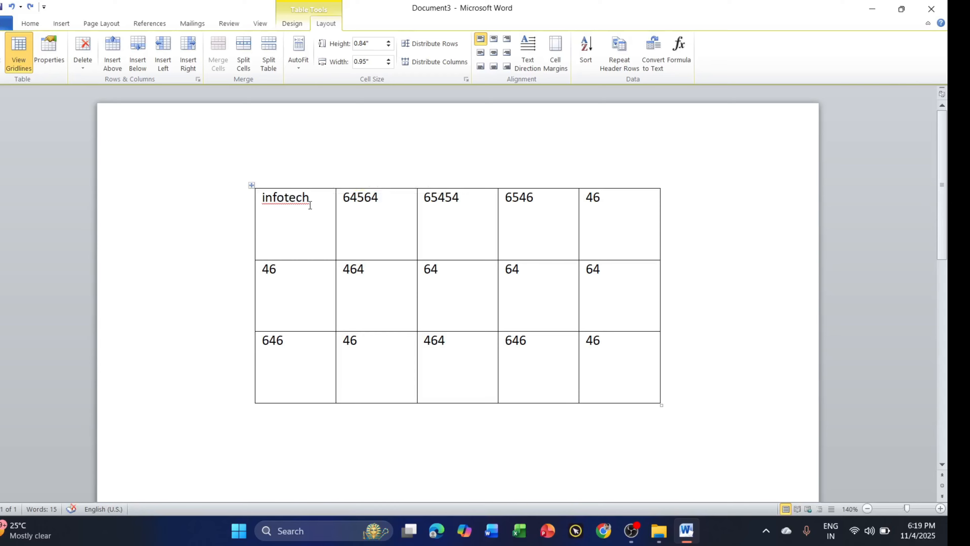
pyautogui.click(112, 58)
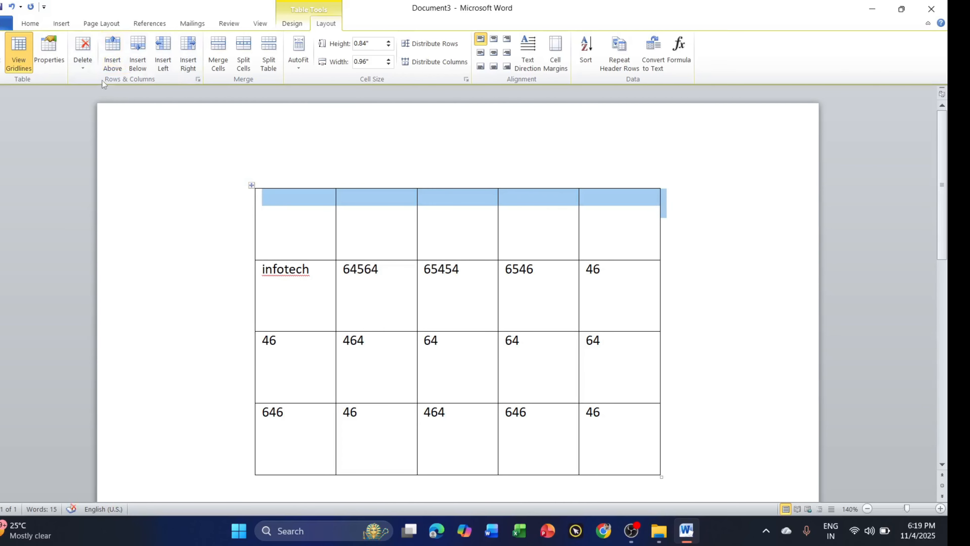
pyautogui.click(87, 65)
pyautogui.click(111, 110)
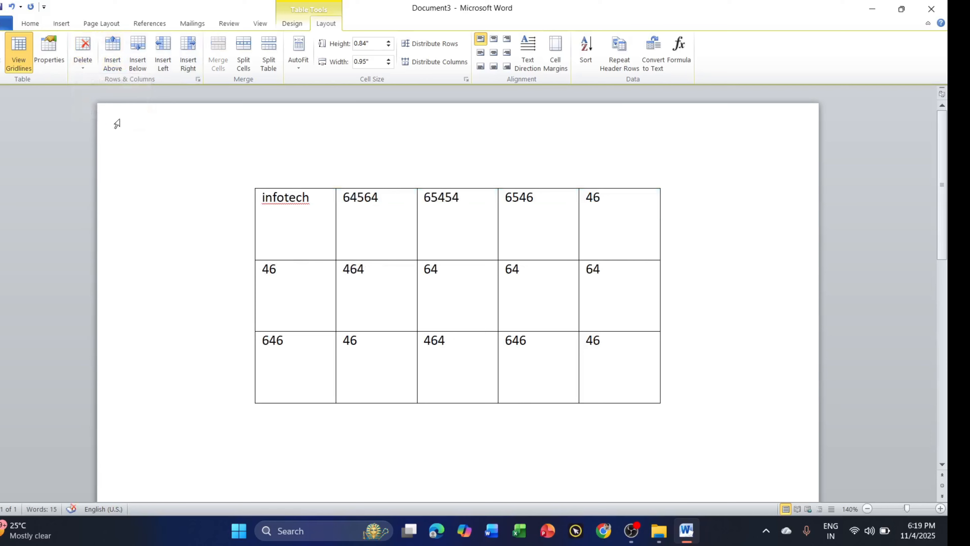
# Insert an empty row below the "infotech" row, and delete the new row again.
pyautogui.click(310, 207)
pyautogui.click(136, 56)
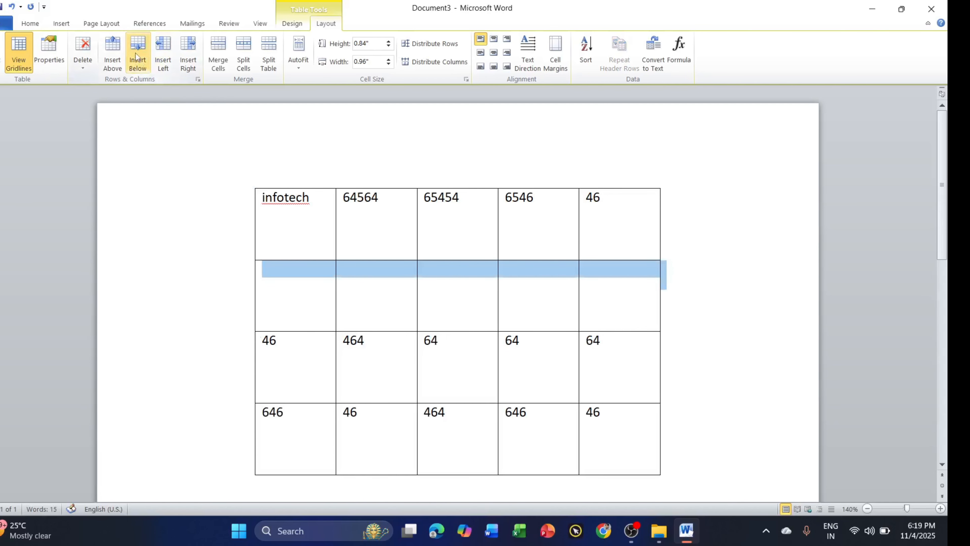
pyautogui.click(94, 65)
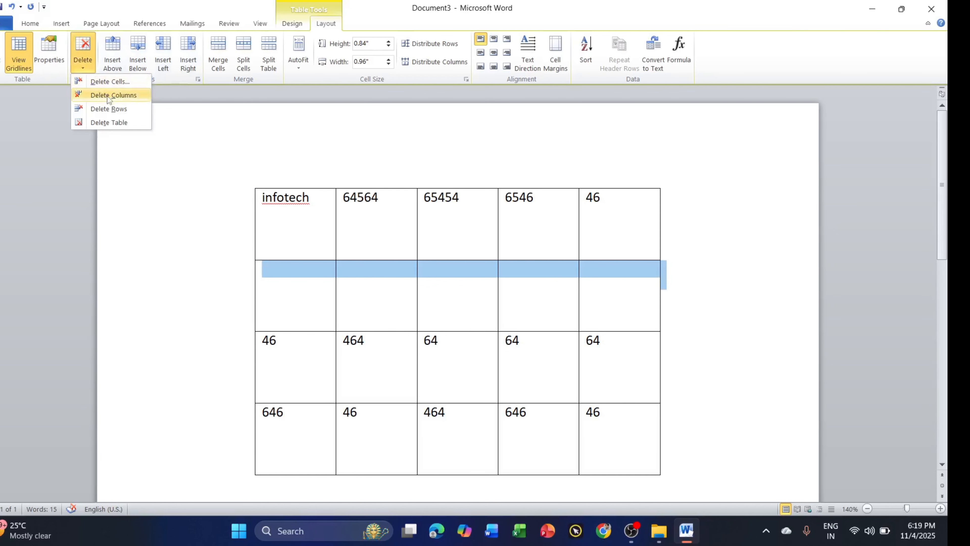
pyautogui.click(111, 107)
# Insert an empty column to the left of the "infotech" column.
pyautogui.click(296, 200)
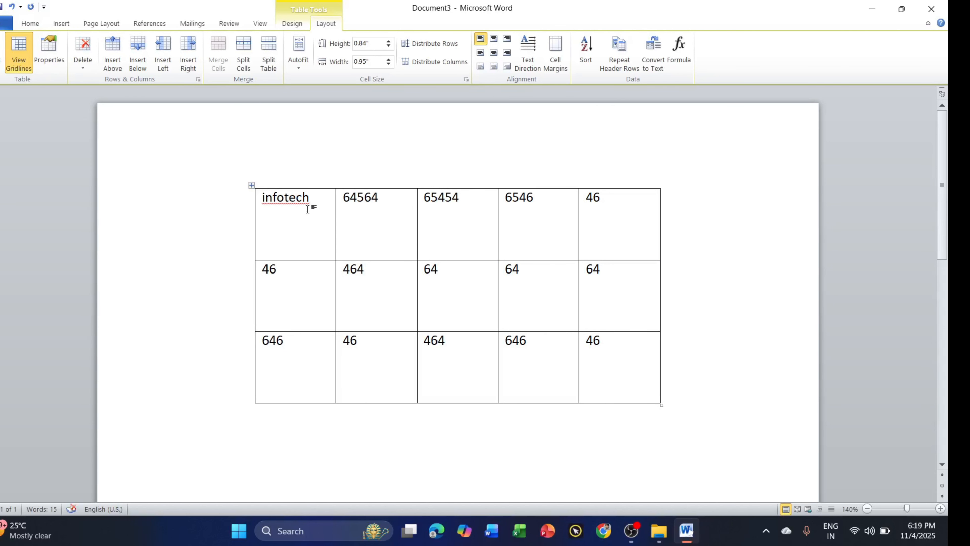
pyautogui.click(163, 53)
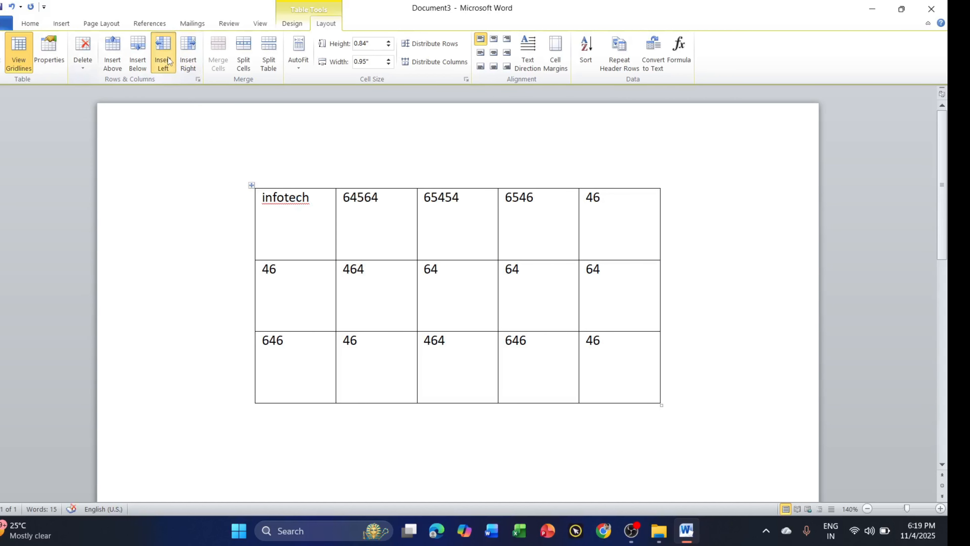
pyautogui.click(312, 198)
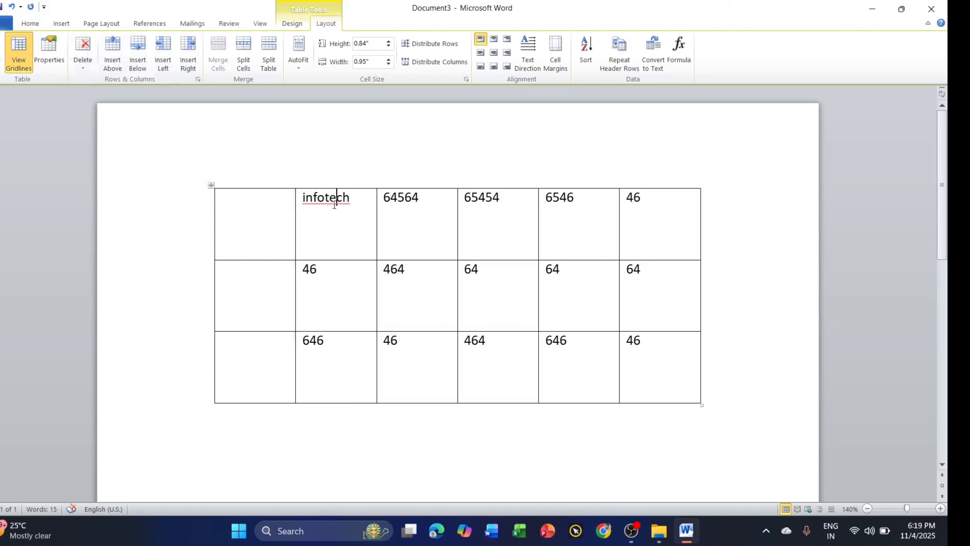
# Insert an empty column to the right of the "6546" column, and delete the new column again.
pyautogui.click(536, 207)
pyautogui.click(583, 208)
pyautogui.click(188, 60)
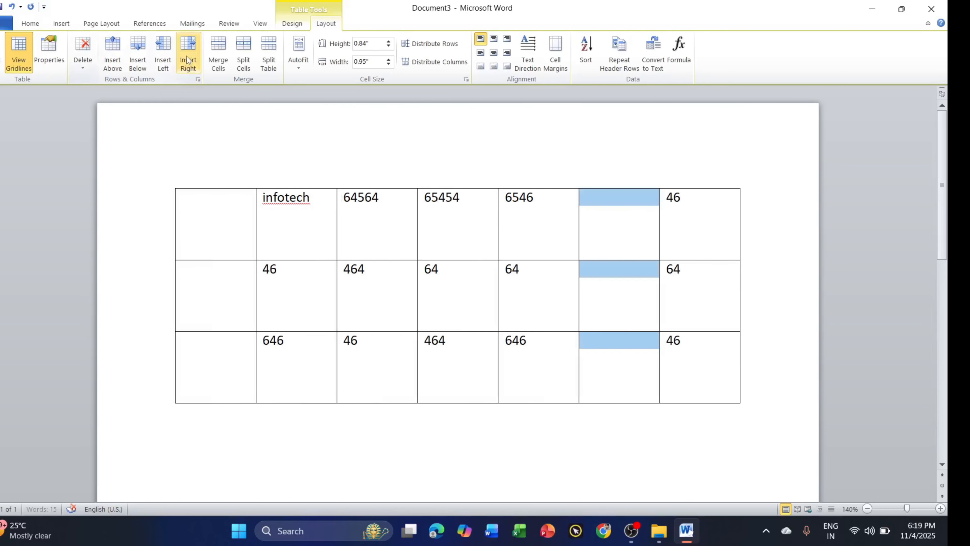
pyautogui.click(93, 67)
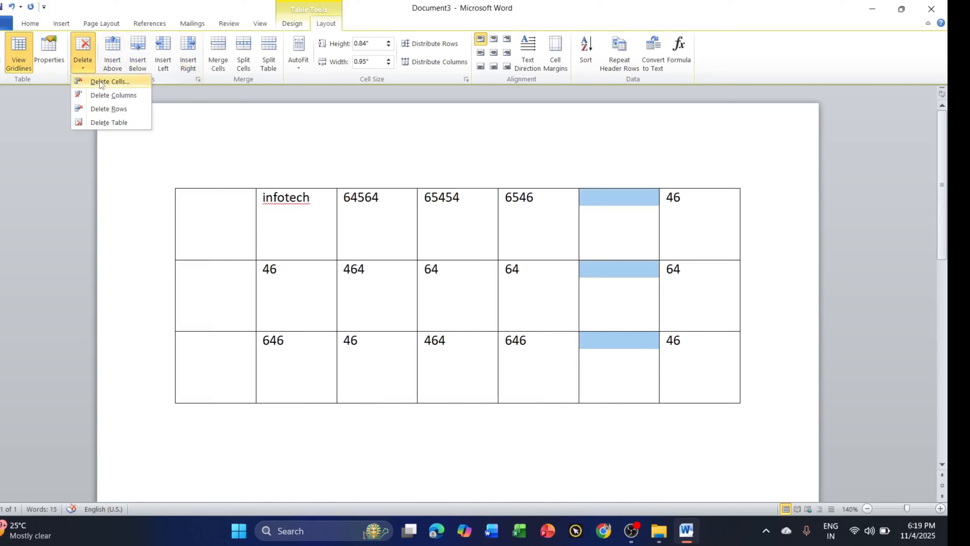
pyautogui.click(104, 95)
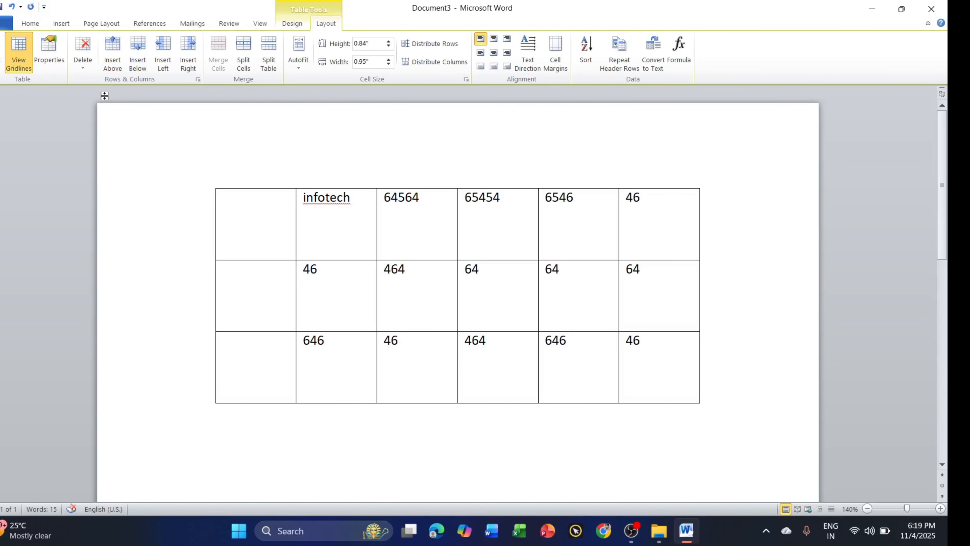
# Delete the table's first row and undo that deletion, and delete the empty first column.
pyautogui.click(260, 199)
pyautogui.click(82, 58)
pyautogui.click(110, 109)
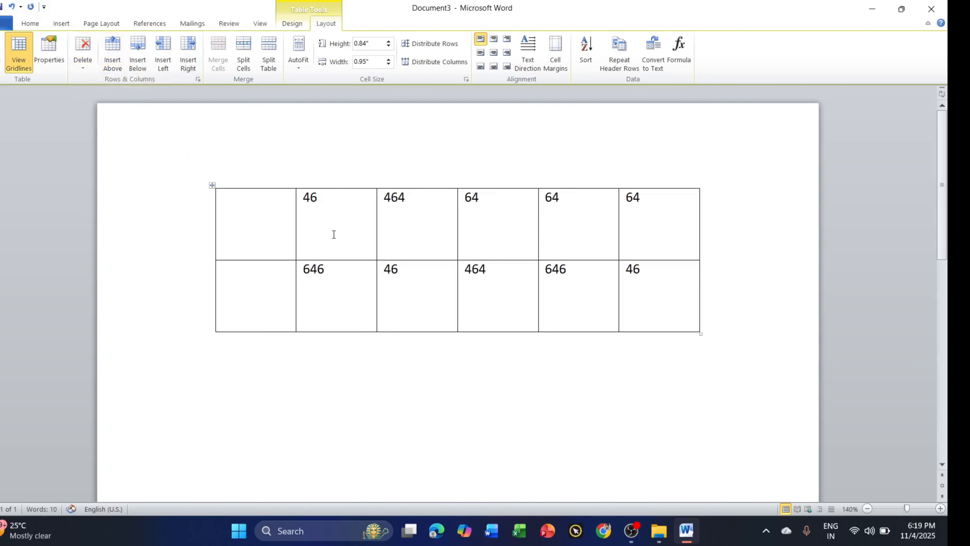
pyautogui.hotkey('ctrl', 'z')
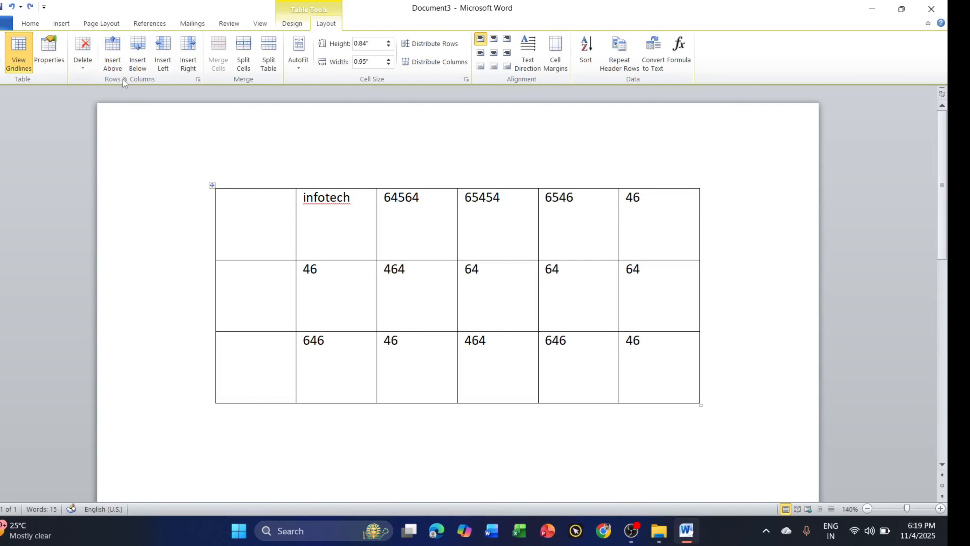
pyautogui.click(76, 66)
pyautogui.click(111, 96)
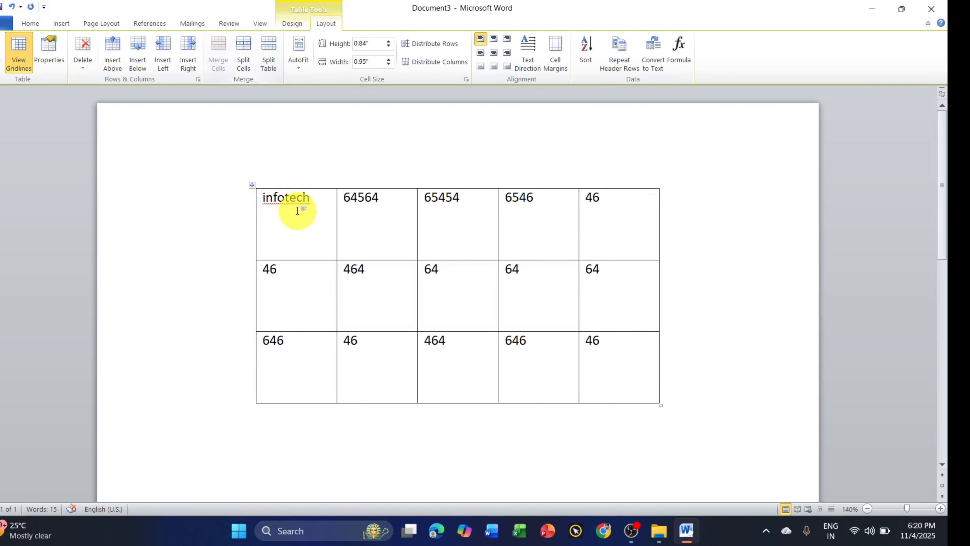
# Merge the "infotech" and "64564" cells in the first row, and undo the merge.
pyautogui.moveTo(305, 217); pyautogui.dragTo(379, 233)
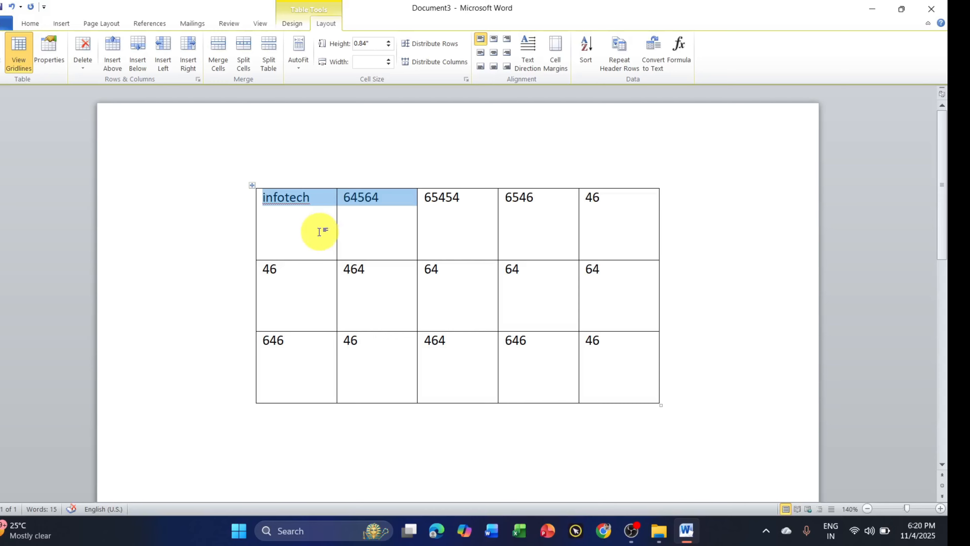
pyautogui.click(223, 60)
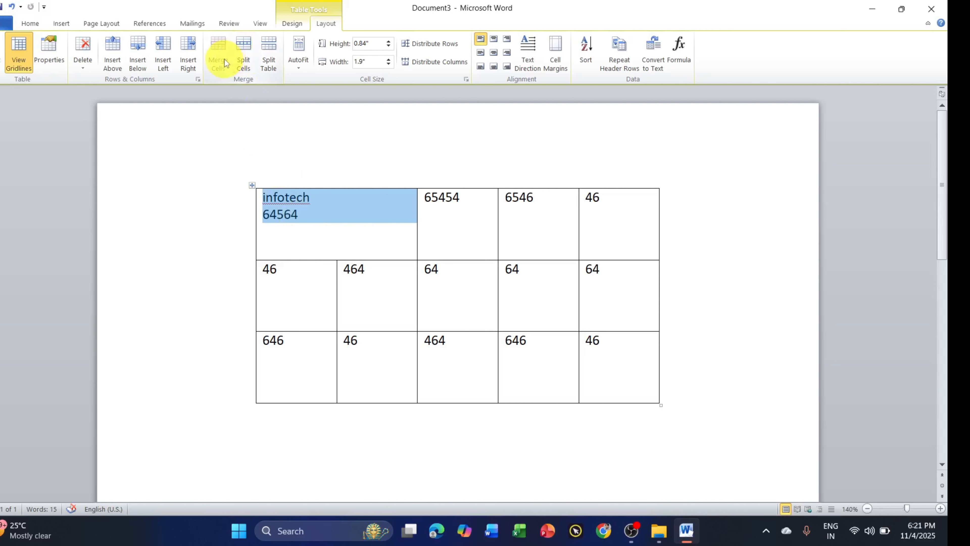
pyautogui.click(353, 228)
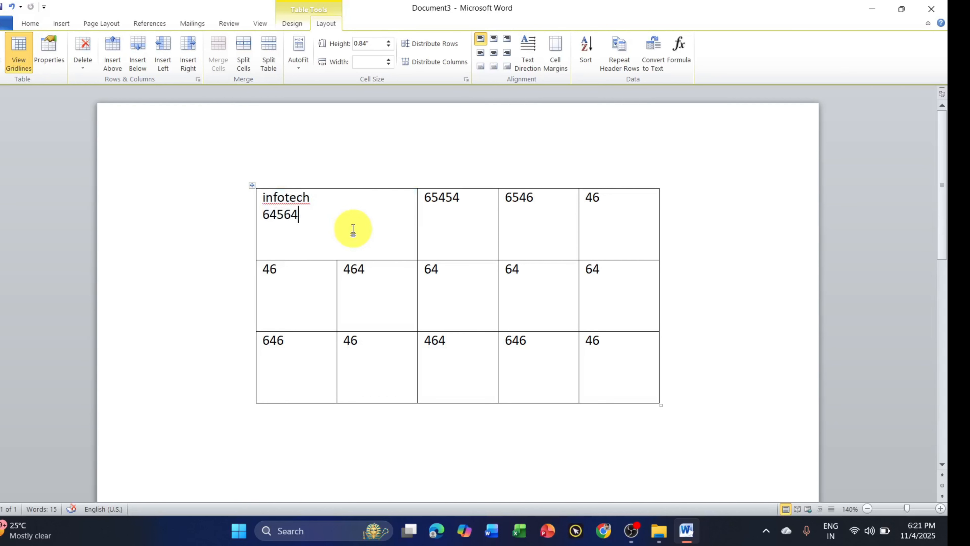
pyautogui.hotkey('ctrl', 'z')
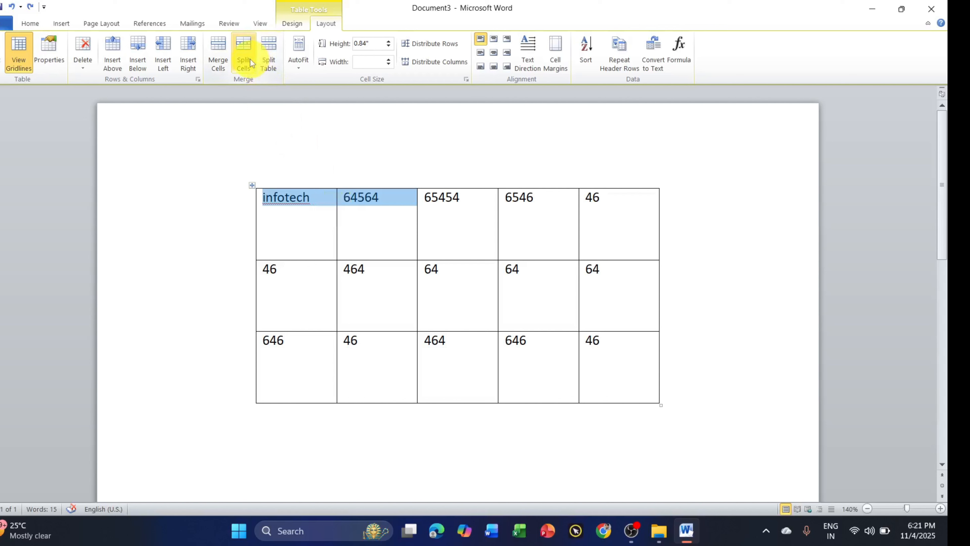
# Clear the text "46" from the last cell of the table's first row.
pyautogui.click(633, 209)
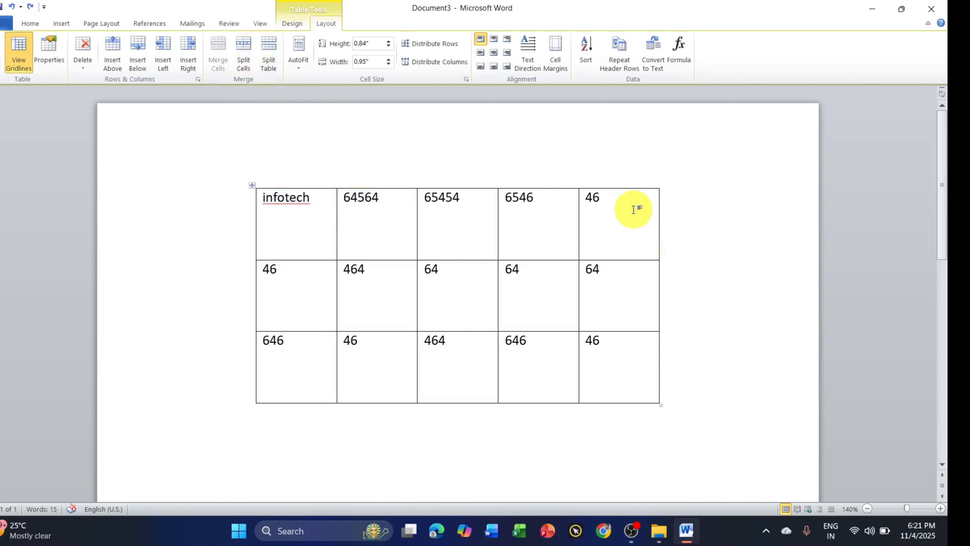
pyautogui.press('BackSpace')
pyautogui.press('BackSpace')
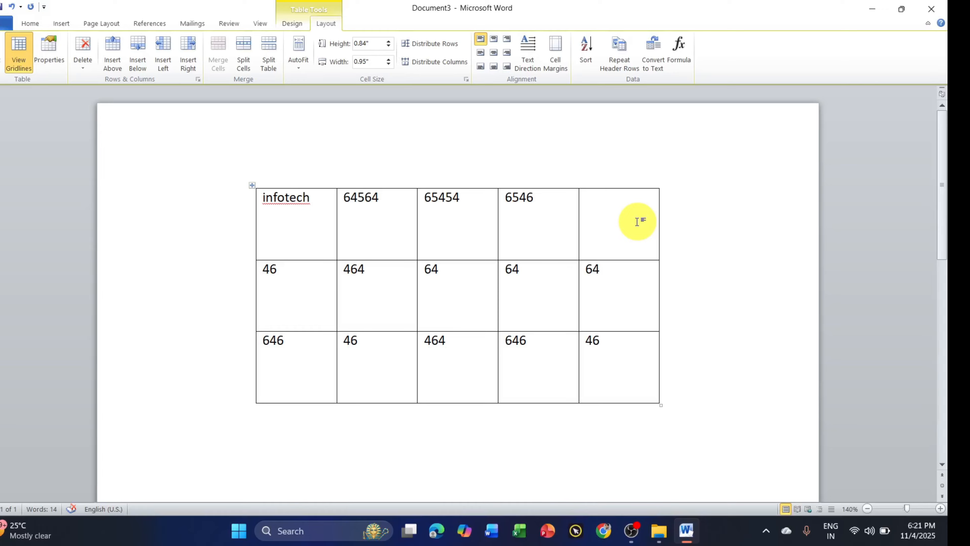
# Split the empty last cell of the first row into 3 columns and 3 rows, and undo the split.
pyautogui.click(251, 58)
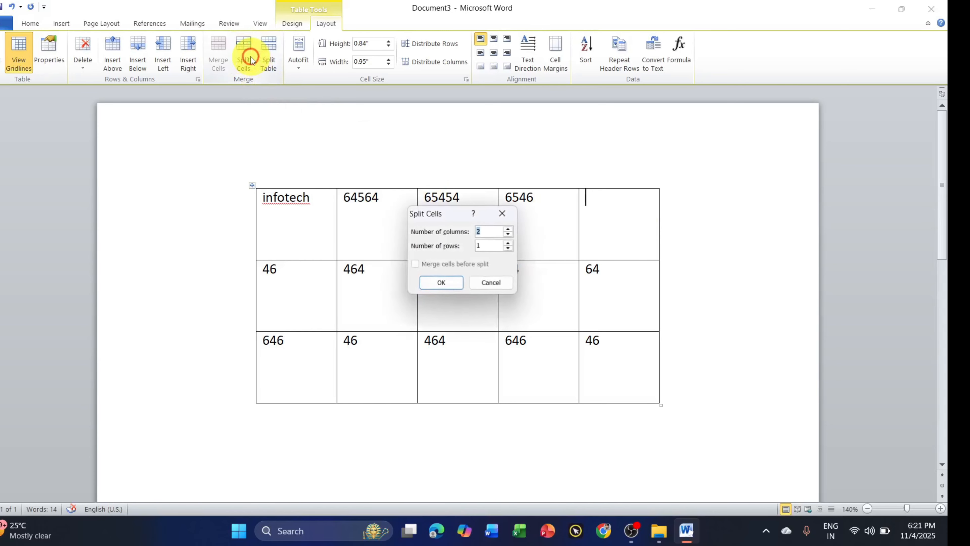
pyautogui.moveTo(445, 214); pyautogui.dragTo(376, 188)
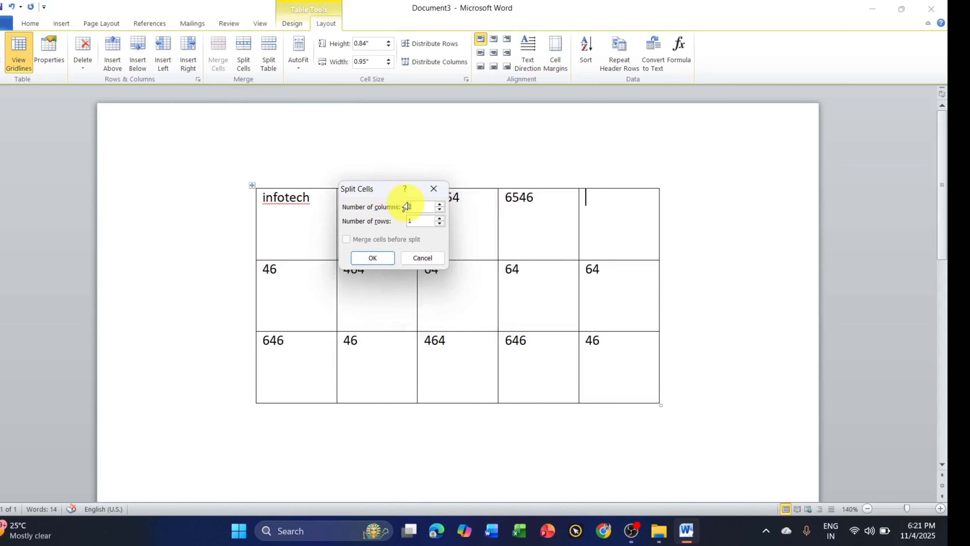
pyautogui.click(439, 205)
pyautogui.click(440, 218)
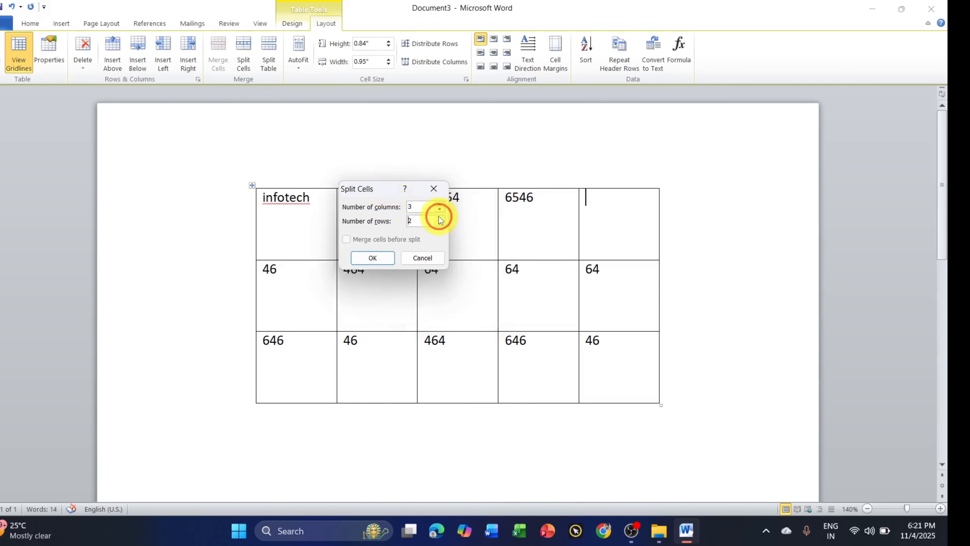
pyautogui.click(440, 217)
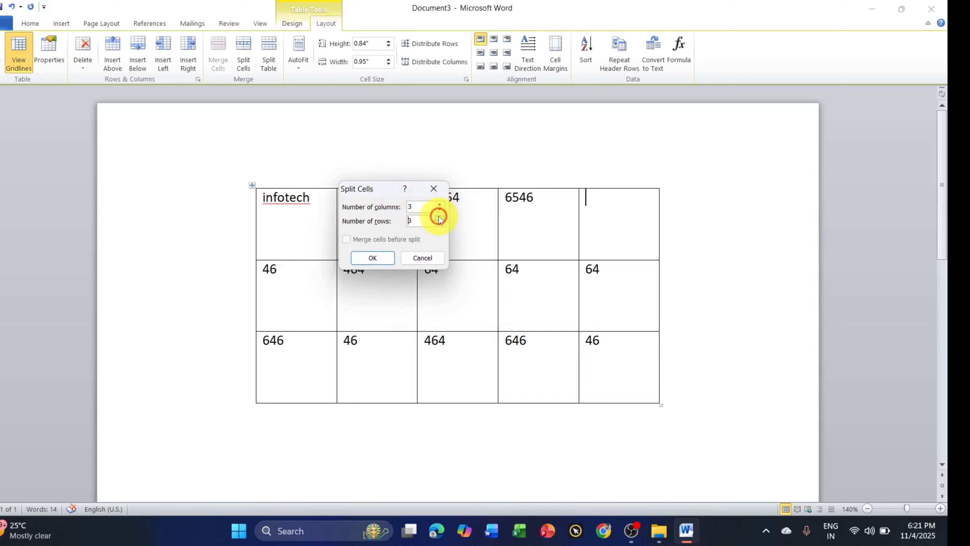
pyautogui.click(383, 258)
pyautogui.click(624, 212)
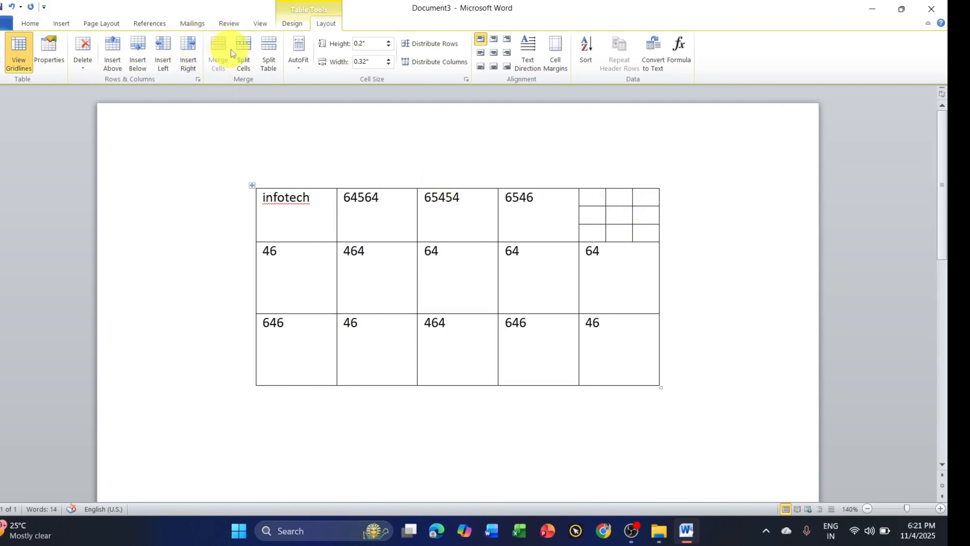
pyautogui.hotkey('ctrl', 'z')
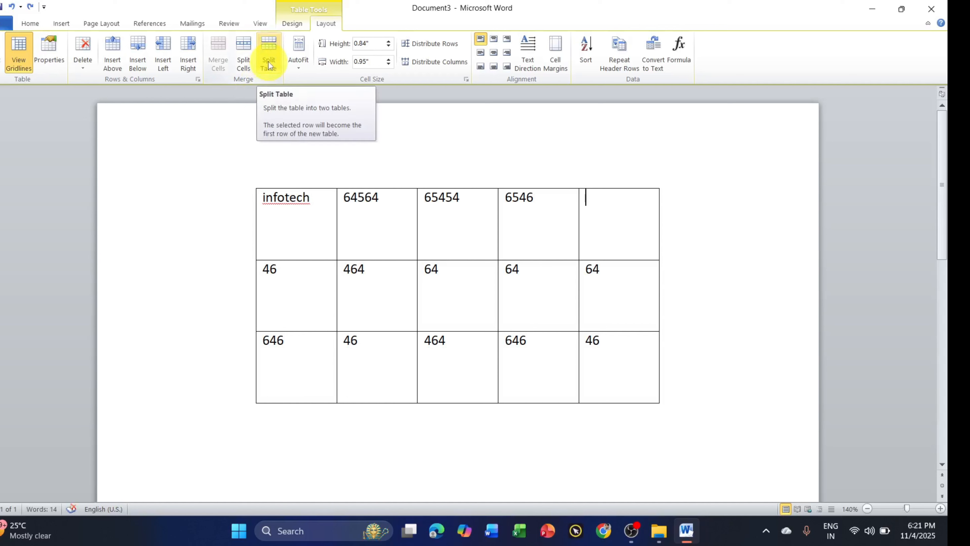
# Split the table into two tables at its second row, and undo the split.
pyautogui.click(621, 275)
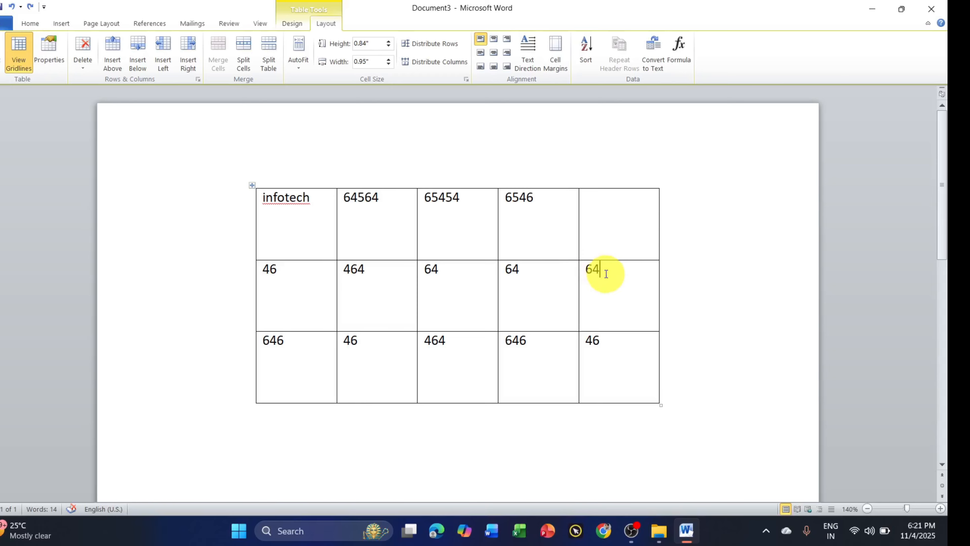
pyautogui.click(280, 73)
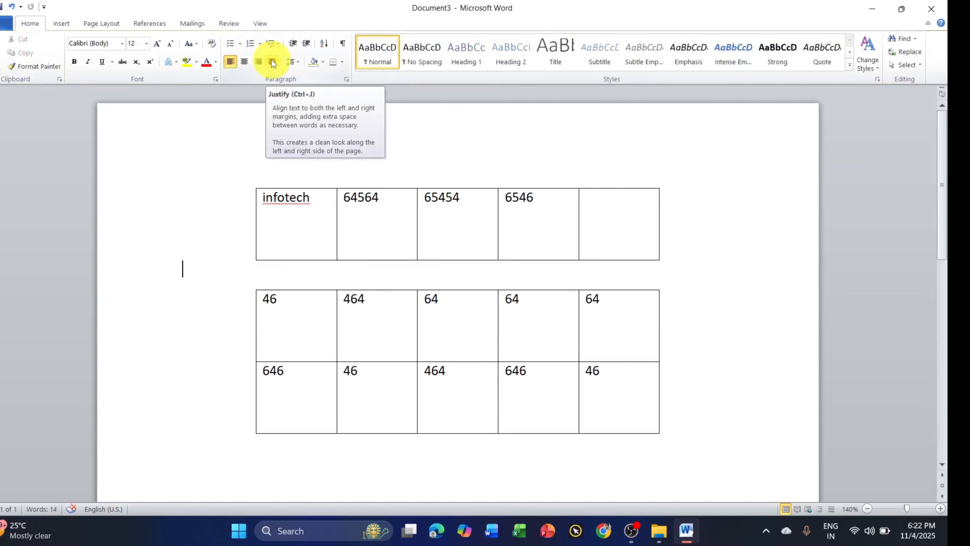
pyautogui.hotkey('ctrl', 'z')
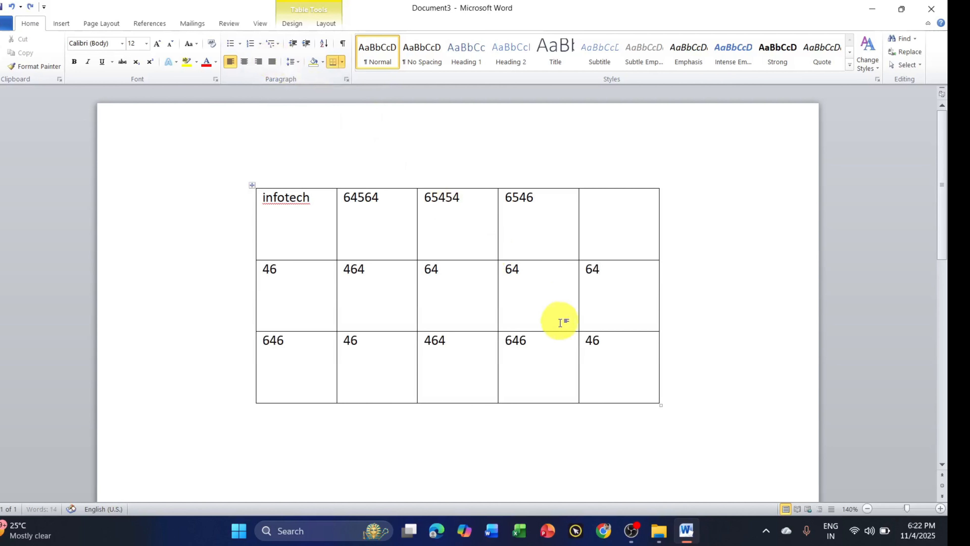
# Show the table's AutoFit options, and append "dkfjlkdsfjsjfsjflskdjflsjdlkdsjflksd" to the "infotech" cell's text.
pyautogui.click(326, 24)
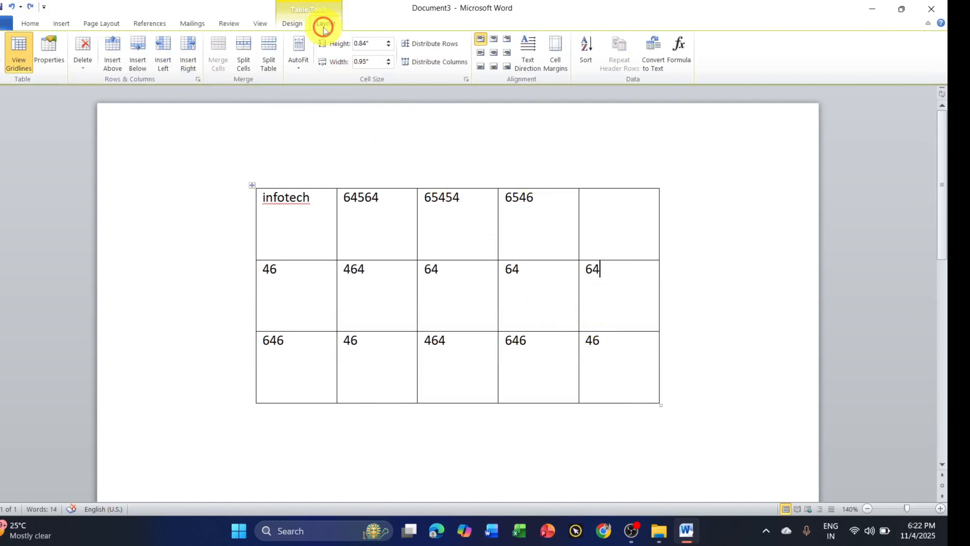
pyautogui.click(298, 68)
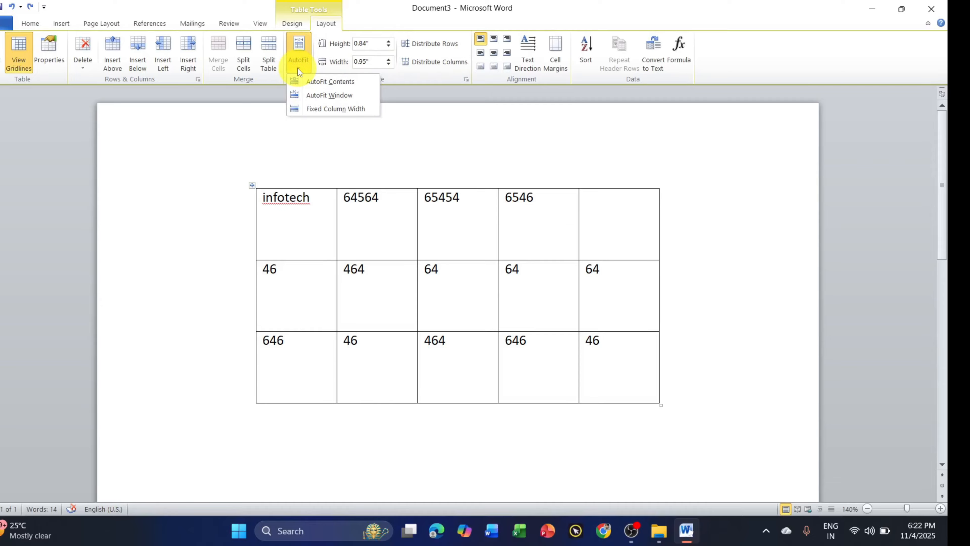
pyautogui.click(319, 202)
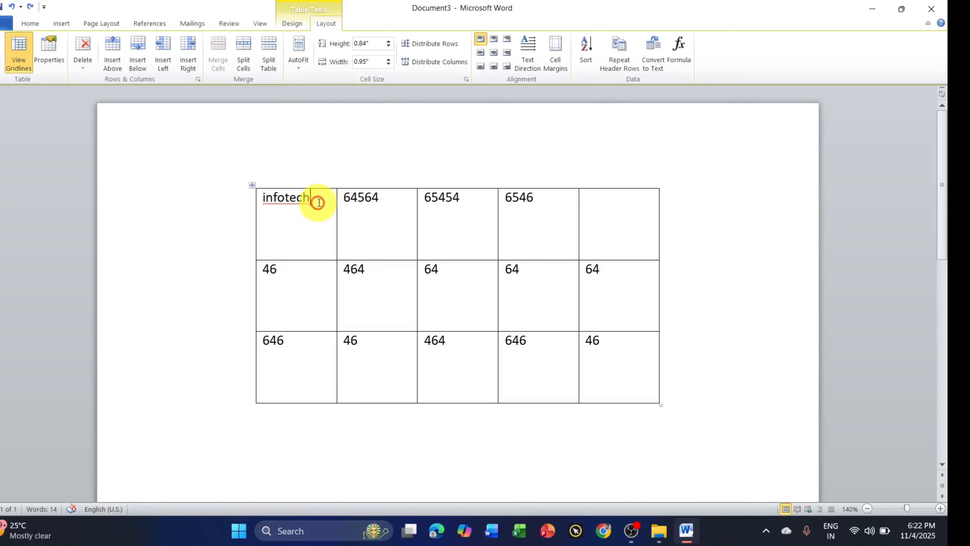
pyautogui.write('dkfjlkdsfjsjfsjf')
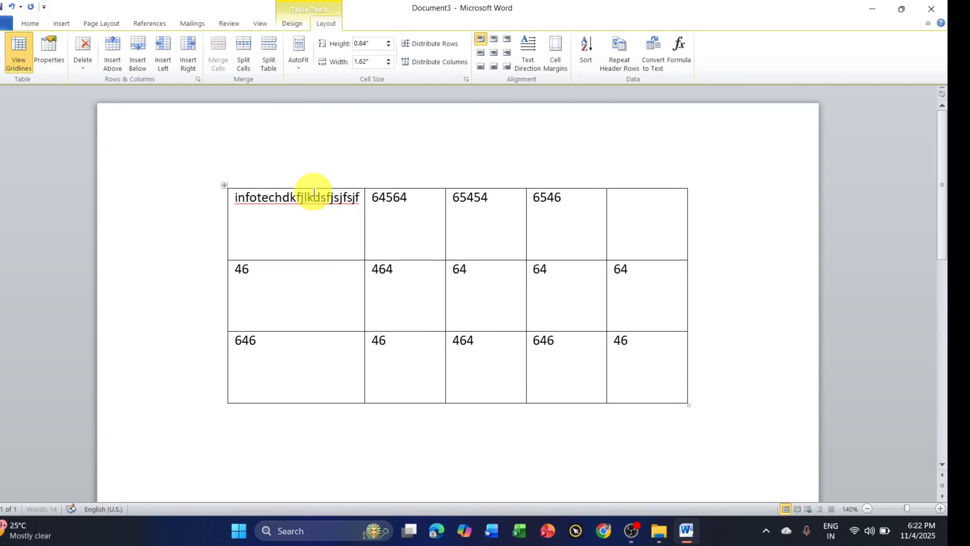
pyautogui.write('lskdjflsjd')
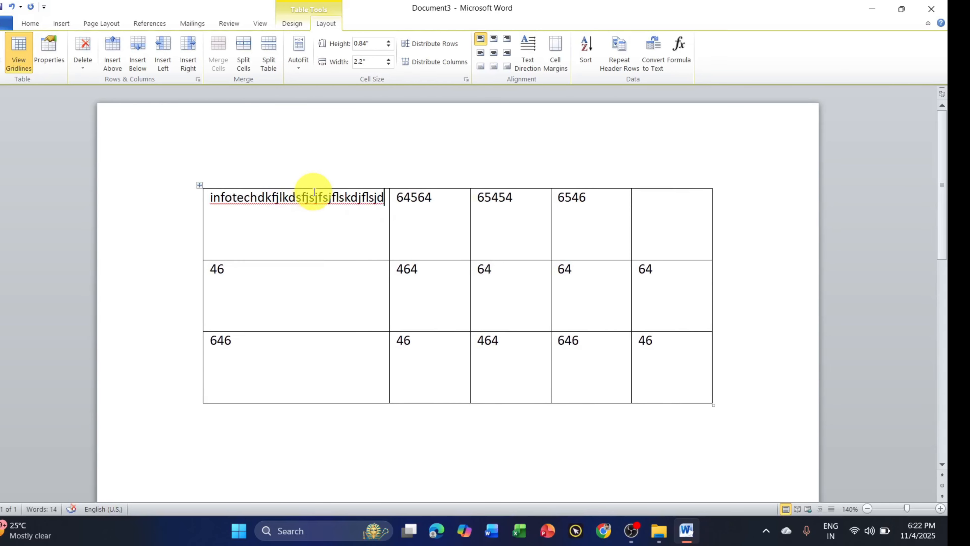
pyautogui.write('lkdsjflksd')
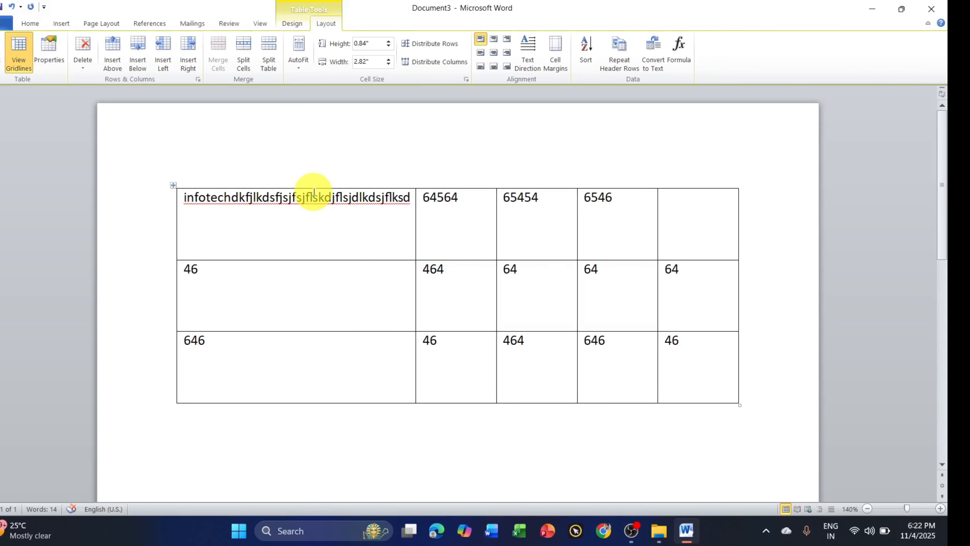
# Delete the filler characters after "infotech" in the table's first cell.
pyautogui.press('BackSpace')
pyautogui.press('BackSpace')
pyautogui.press('BackSpace')
pyautogui.press('BackSpace')
pyautogui.press('BackSpace')
pyautogui.press('BackSpace')
pyautogui.press('BackSpace')
pyautogui.press('BackSpace')
pyautogui.press('BackSpace')
pyautogui.press('BackSpace')
pyautogui.press('BackSpace')
pyautogui.press('BackSpace')
pyautogui.press('BackSpace')
pyautogui.press('BackSpace')
pyautogui.press('BackSpace')
pyautogui.press('BackSpace')
pyautogui.press('BackSpace')
pyautogui.press('BackSpace')
pyautogui.press('BackSpace')
pyautogui.press('BackSpace')
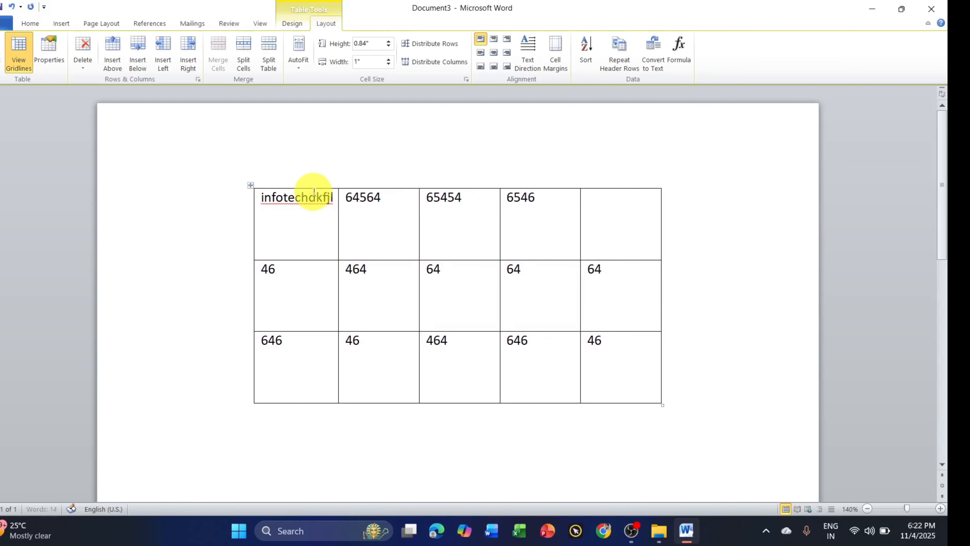
pyautogui.press('BackSpace')
pyautogui.press('BackSpace')
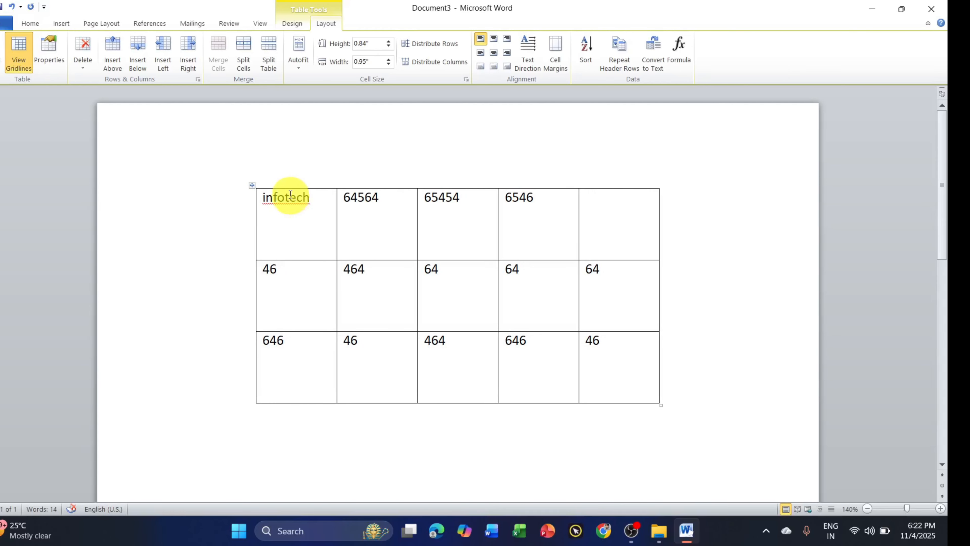
# Apply AutoFit Contents to the whole table.
pyautogui.click(252, 185)
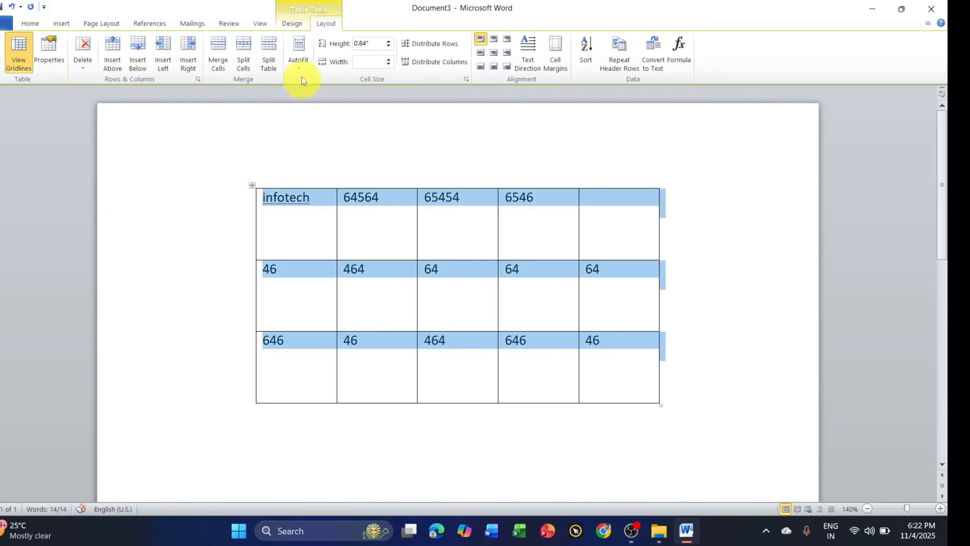
pyautogui.click(300, 66)
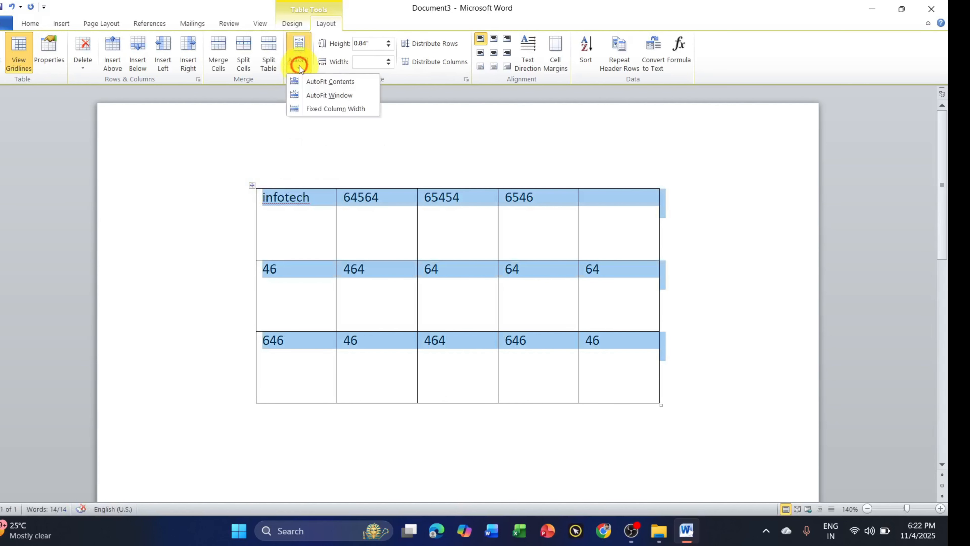
pyautogui.click(328, 84)
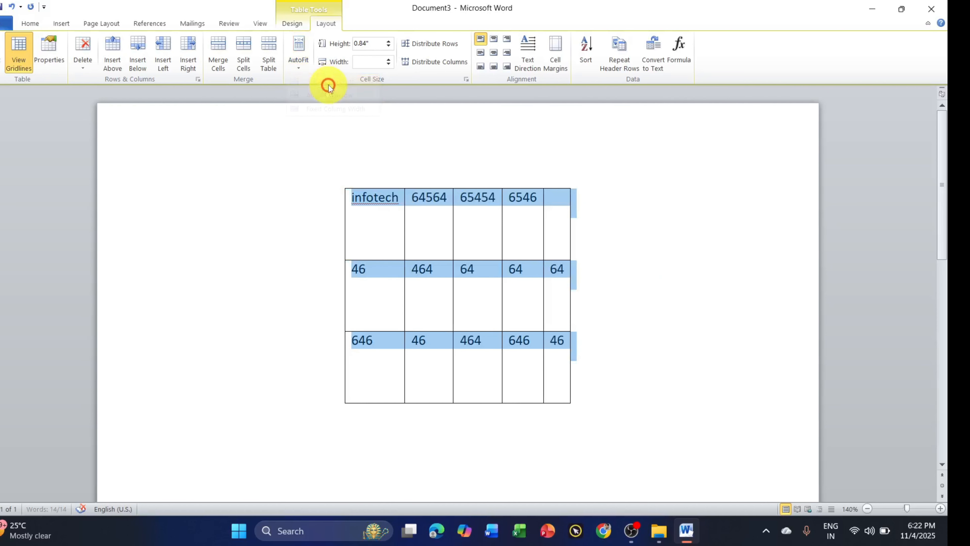
# Append "dslfjsdfkjlsfslfslkfslkflks" to the first cell and "dksfjdkfjkd" to the second cell of the first row.
pyautogui.click(402, 196)
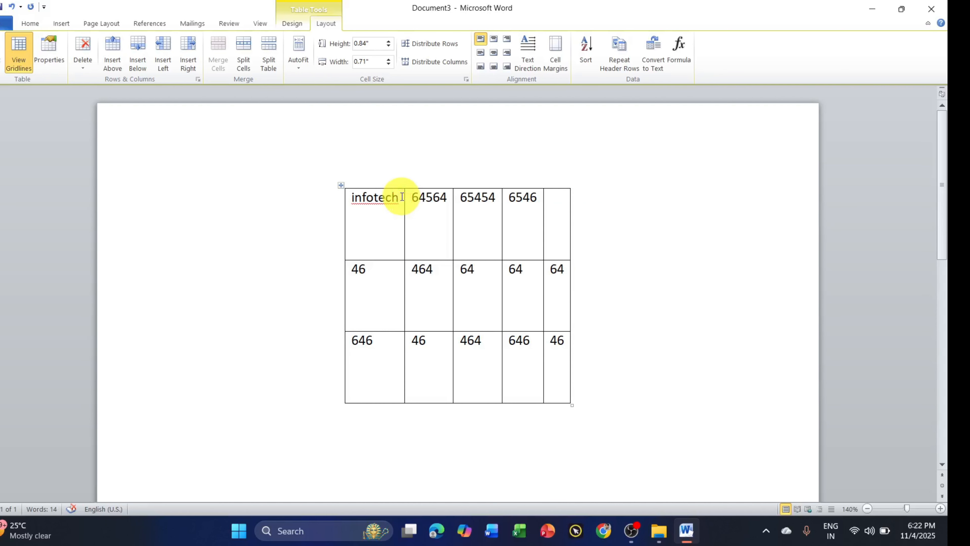
pyautogui.write('dslfjsdfkjlsfslfslkfslkflks')
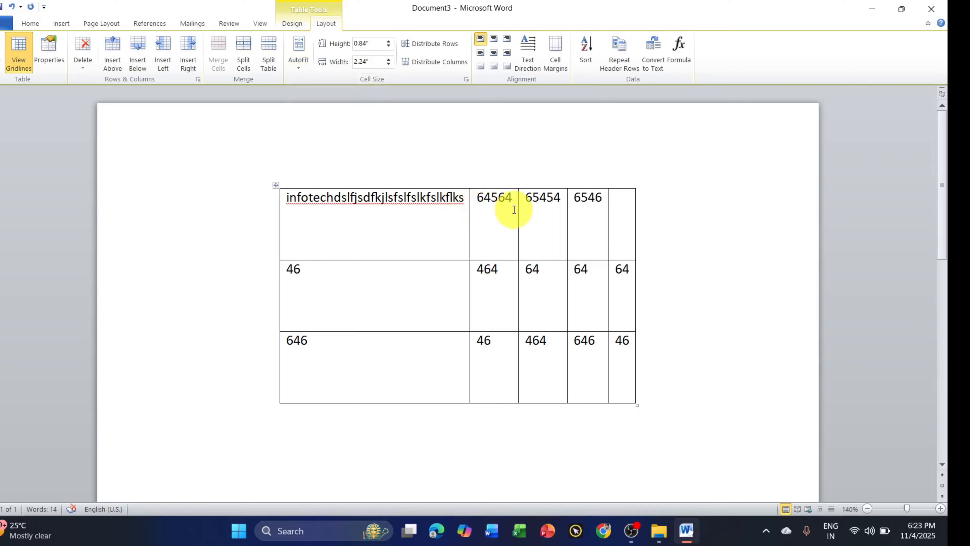
pyautogui.click(508, 201)
pyautogui.write('dksfjdkfjkd')
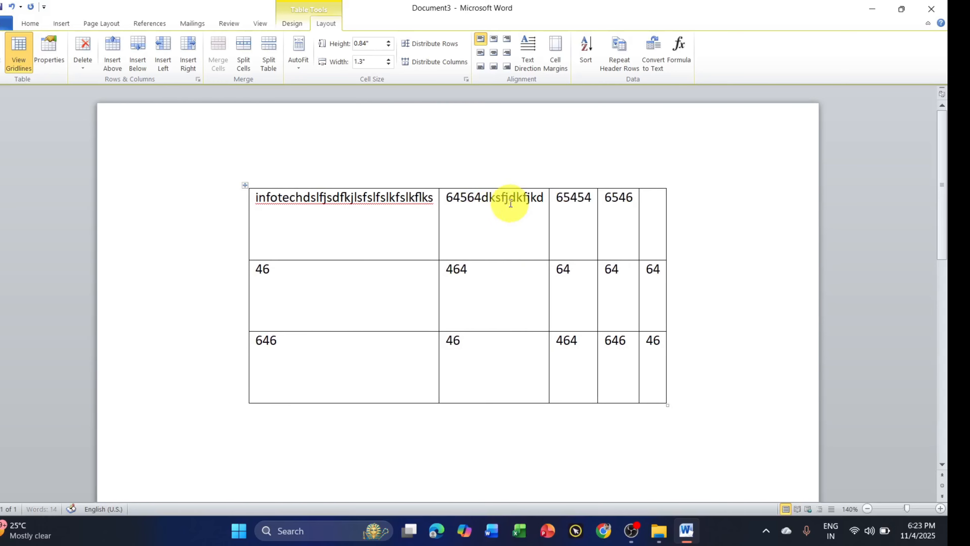
# Shorten the third cell's entry in the first row to 654.
pyautogui.click(577, 206)
pyautogui.press('BackSpace')
pyautogui.press('BackSpace')
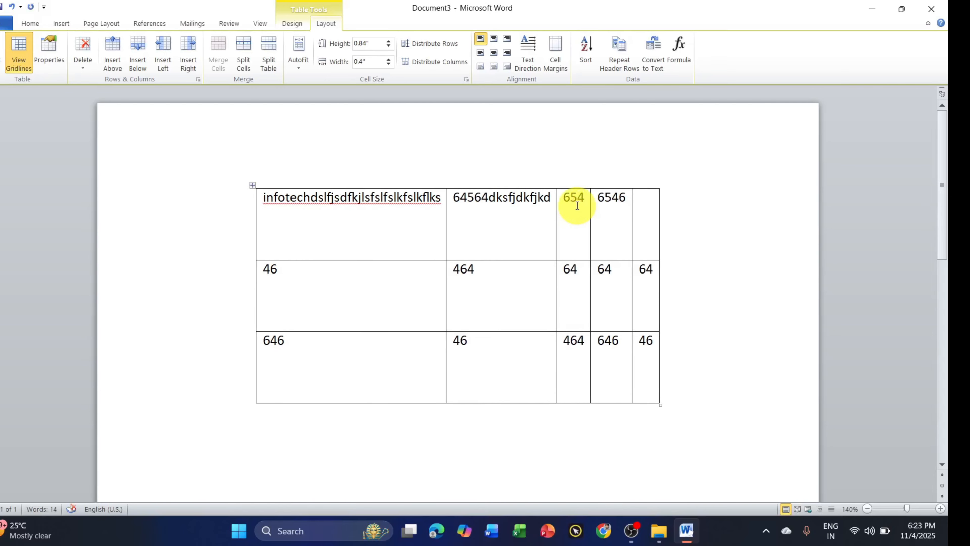
# Undo the recent cell text edits and AutoFit Contents until the first cell reads "infotechdkf".
pyautogui.hotkey('ctrl', 'z')
pyautogui.hotkey('ctrl', 'z')
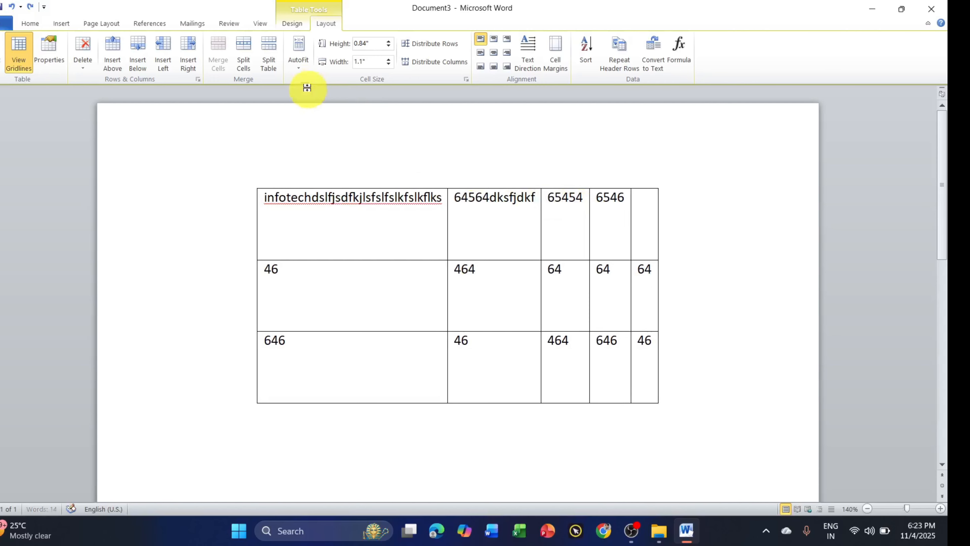
pyautogui.click(299, 65)
pyautogui.click(316, 81)
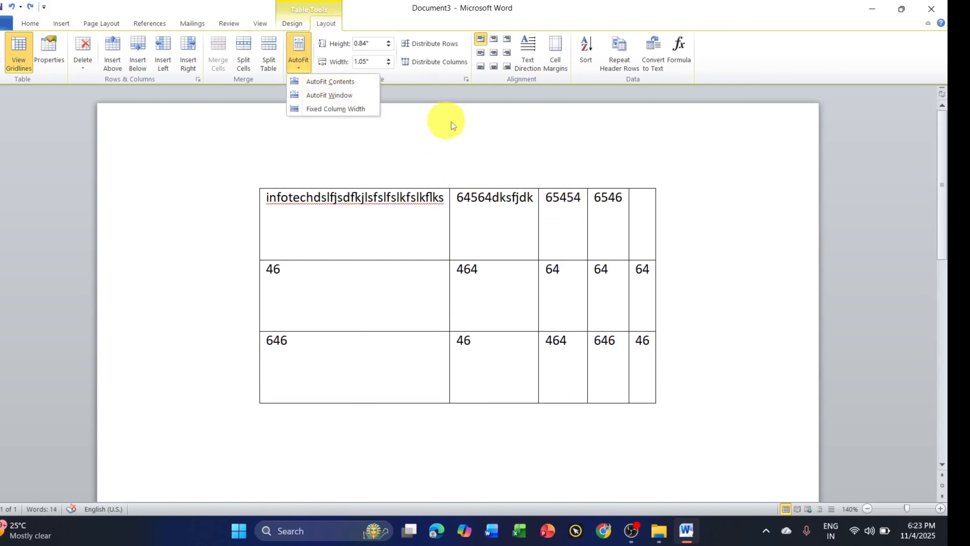
pyautogui.hotkey('ctrl', 'z')
pyautogui.hotkey('ctrl', 'z')
pyautogui.hotkey('ctrl', 'z')
pyautogui.hotkey('ctrl', 'z')
pyautogui.hotkey('ctrl', 'z')
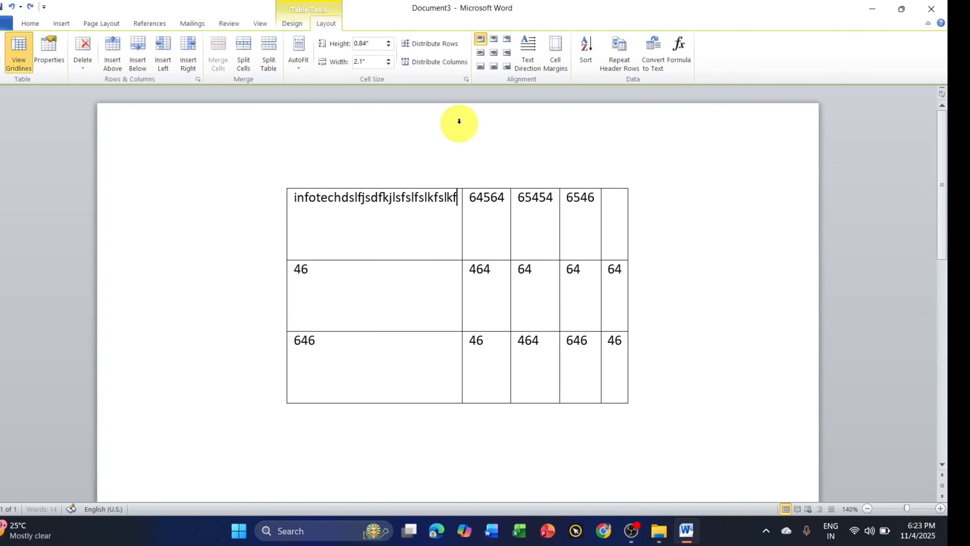
pyautogui.hotkey('ctrl', 'z')
pyautogui.hotkey('ctrl', 'z')
pyautogui.hotkey('ctrl', 'z')
pyautogui.hotkey('ctrl', 'z')
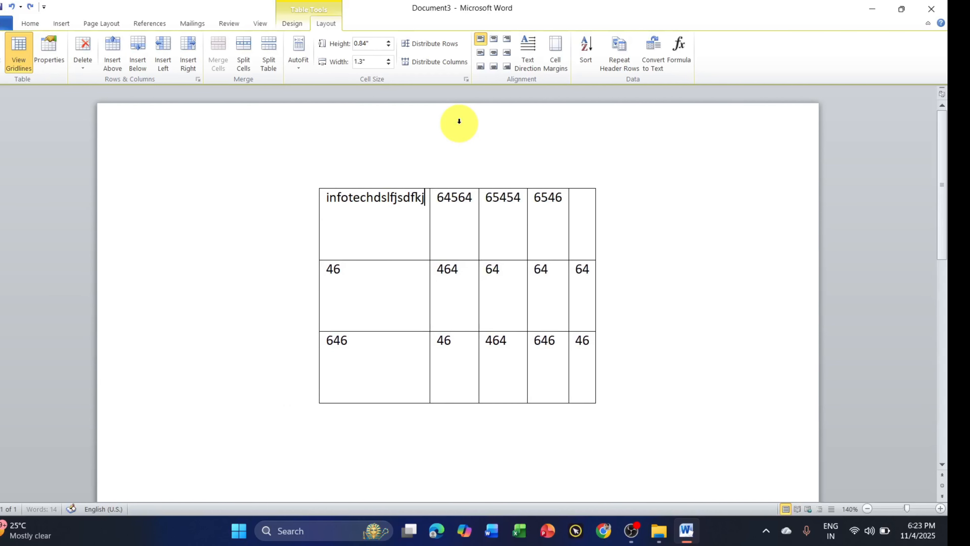
pyautogui.hotkey('ctrl', 'z')
pyautogui.hotkey('ctrl', 'z')
pyautogui.hotkey('ctrl', 'z')
pyautogui.hotkey('ctrl', 'z')
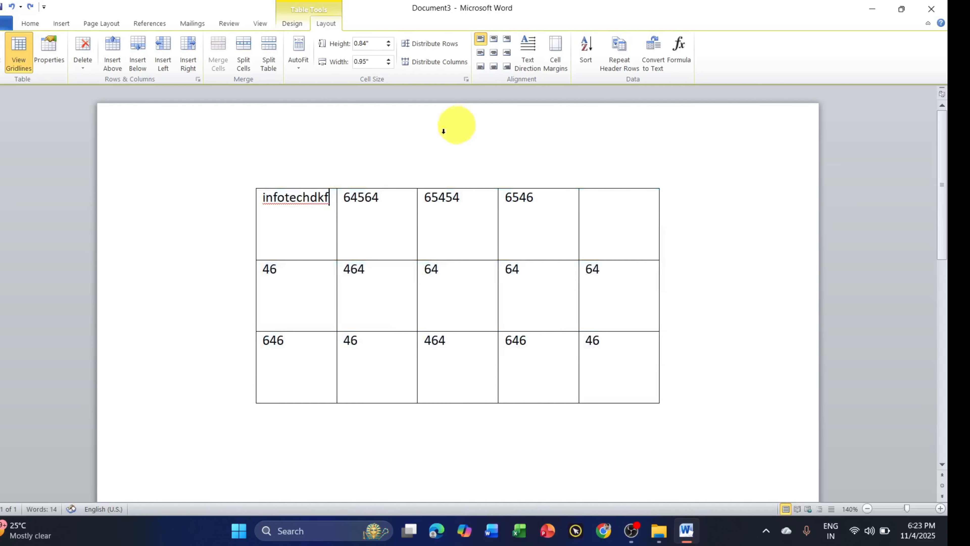
# Apply AutoFit Window to the whole table.
pyautogui.click(252, 185)
pyautogui.click(308, 71)
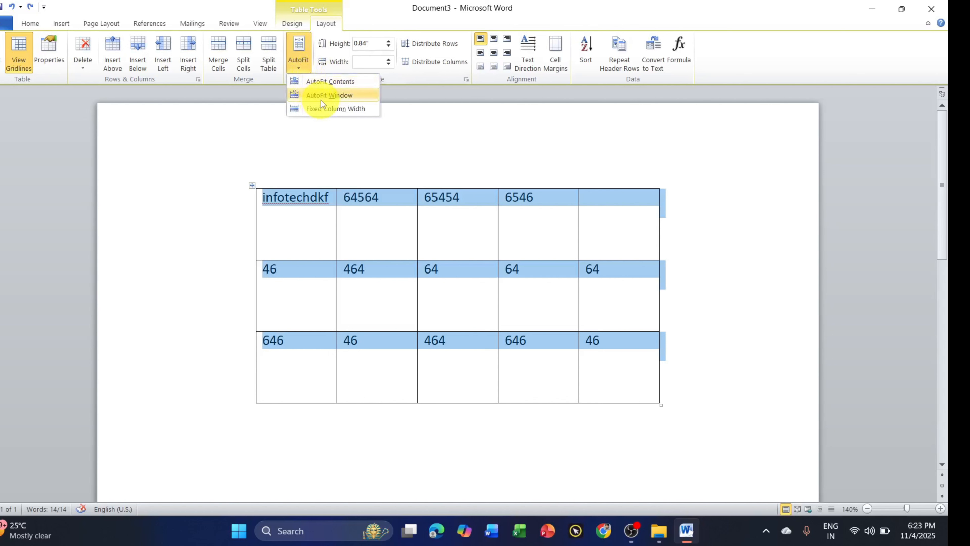
pyautogui.click(325, 94)
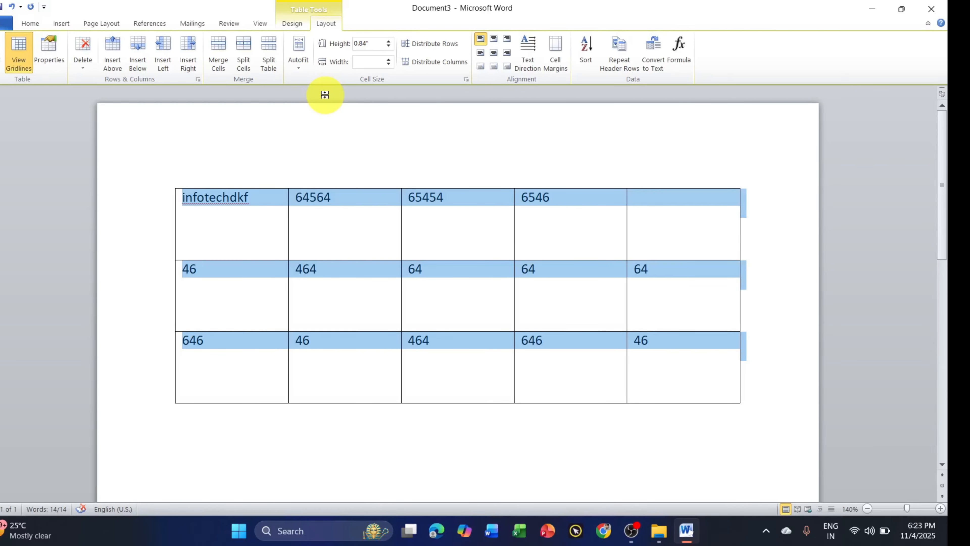
# Append "kdsfjksslkdfjsdfjlksdlkfjsld" to the first cell's text to test the column's AutoFit Window behavior.
pyautogui.click(263, 204)
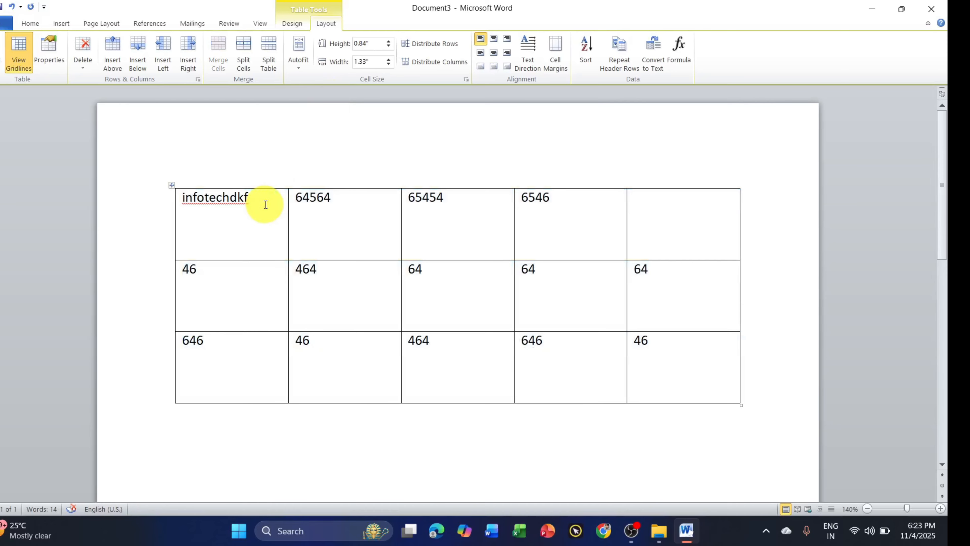
pyautogui.write('kdsfjks')
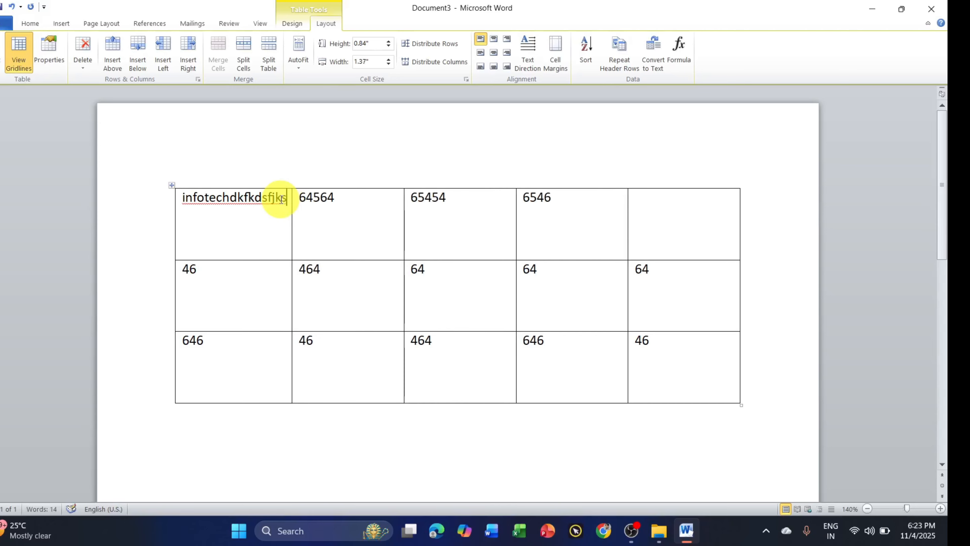
pyautogui.write('slkdfjsdfjlks')
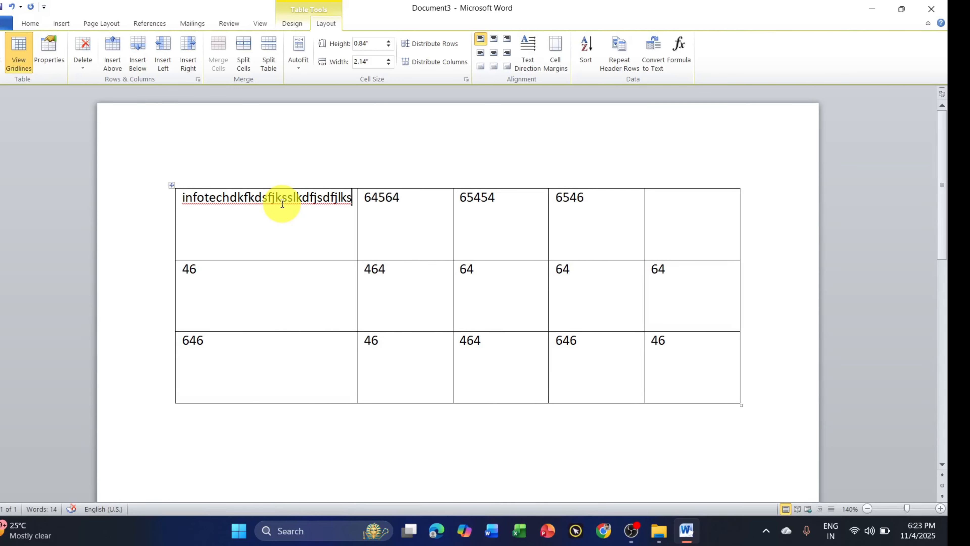
pyautogui.write('dlkfjsld')
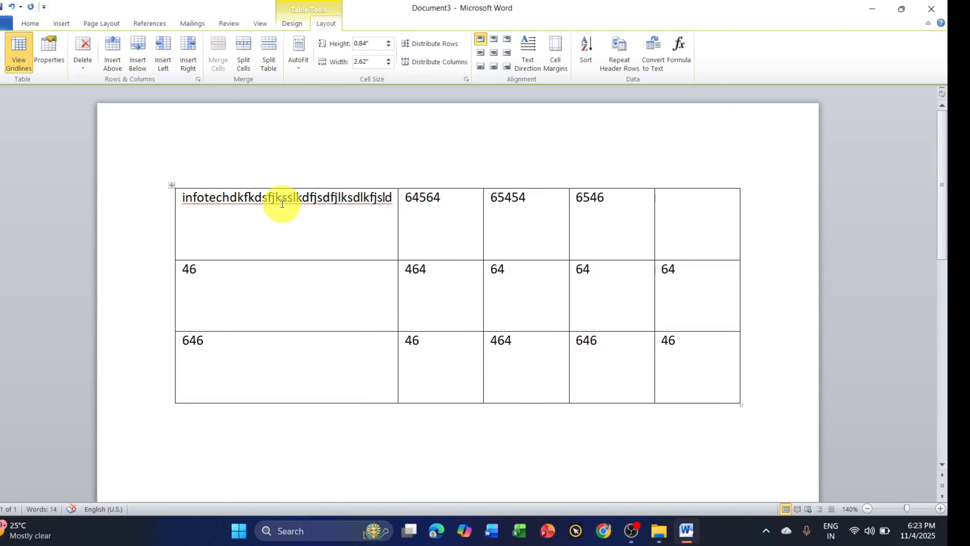
# Trim the first cell's text back to "infotechdk".
pyautogui.press('BackSpace')
pyautogui.press('BackSpace')
pyautogui.press('BackSpace')
pyautogui.press('BackSpace')
pyautogui.press('BackSpace')
pyautogui.press('BackSpace')
pyautogui.press('BackSpace')
pyautogui.press('BackSpace')
pyautogui.press('BackSpace')
pyautogui.press('BackSpace')
pyautogui.press('BackSpace')
pyautogui.press('BackSpace')
pyautogui.press('BackSpace')
pyautogui.press('BackSpace')
pyautogui.press('BackSpace')
pyautogui.press('BackSpace')
pyautogui.press('BackSpace')
pyautogui.press('BackSpace')
pyautogui.press('BackSpace')
pyautogui.press('BackSpace')
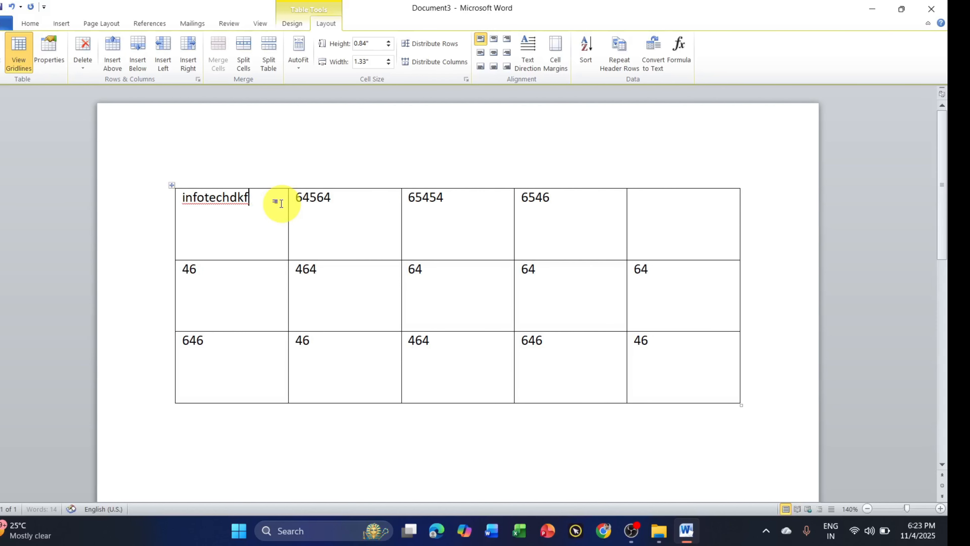
# Apply Fixed Column Width to the whole table.
pyautogui.click(171, 185)
pyautogui.click(295, 70)
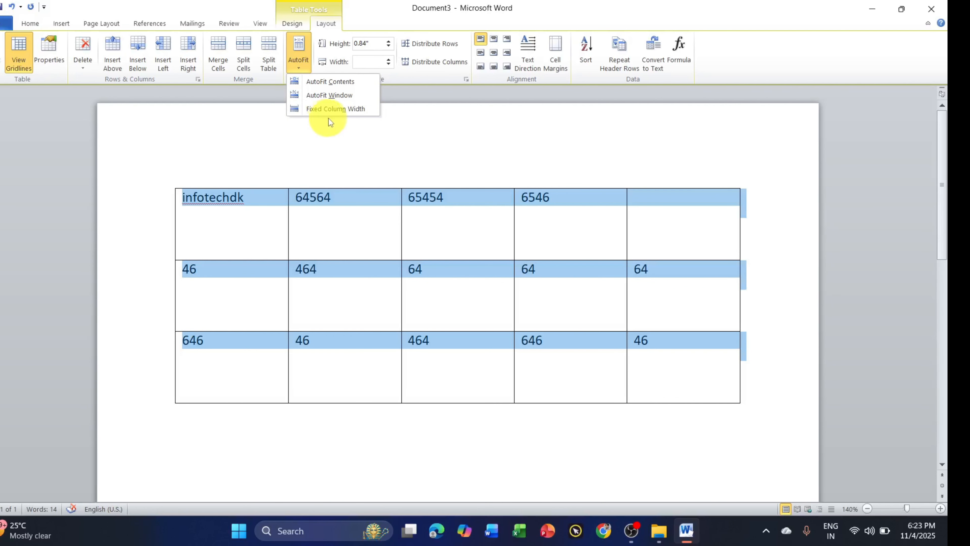
pyautogui.click(336, 108)
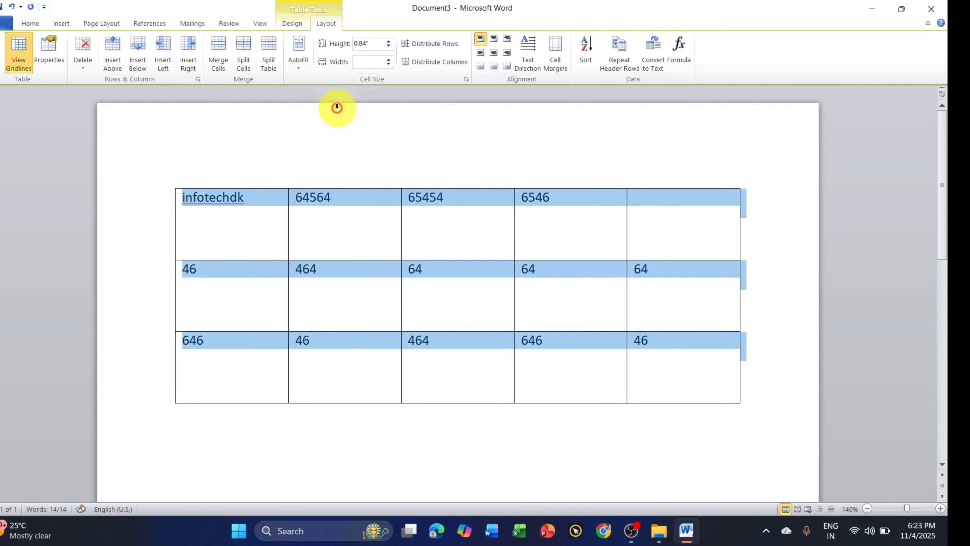
# Append several lines of filler characters to the first cell's text to test the fixed column width.
pyautogui.click(262, 208)
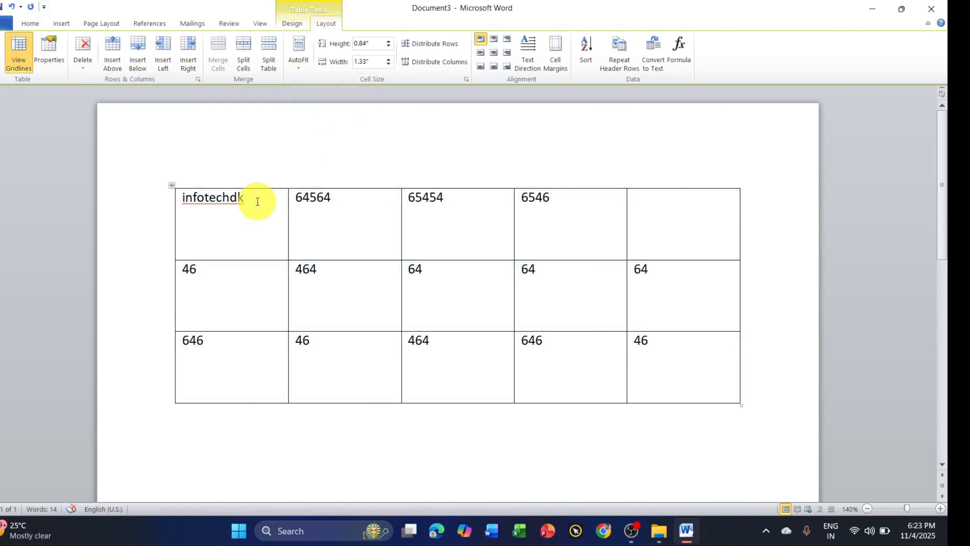
pyautogui.write('dlkfjsdlkfjsdklfjsdfj')
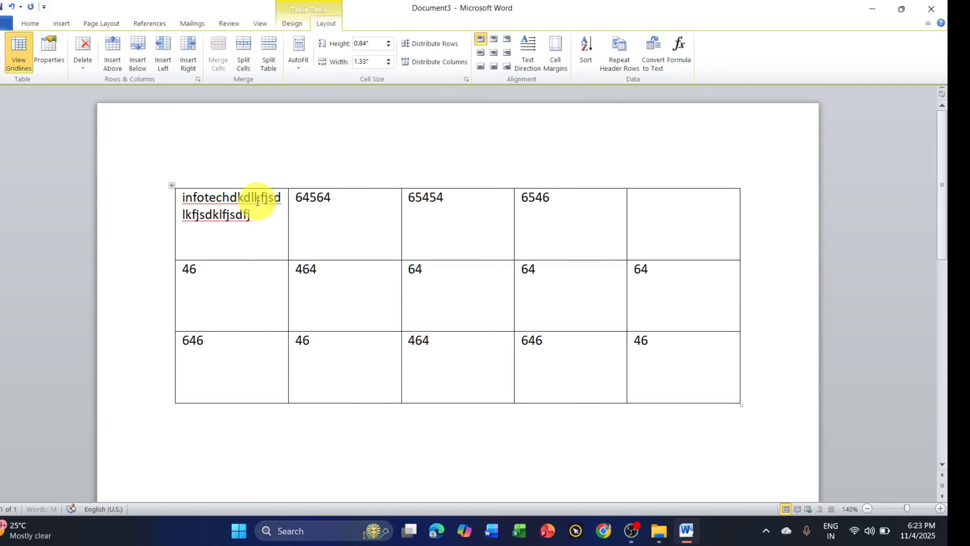
pyautogui.write('sdlfslkdfslkfjslkdfjsldkfjslkfjslkfjlskdjflskdjflskjfslkjflskjfslkjf')
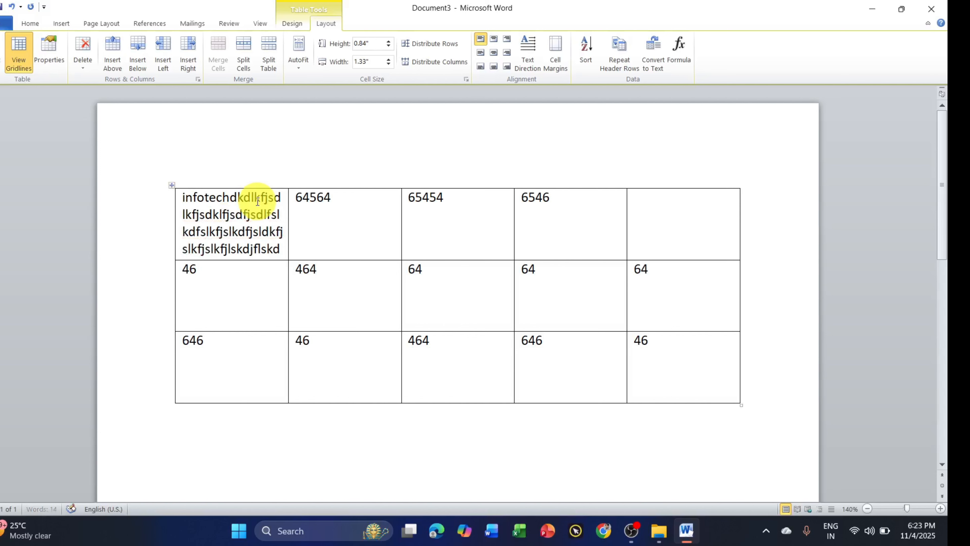
pyautogui.write('slkjfsldkfjslkfjslkjfsfjlskdjflskdjf')
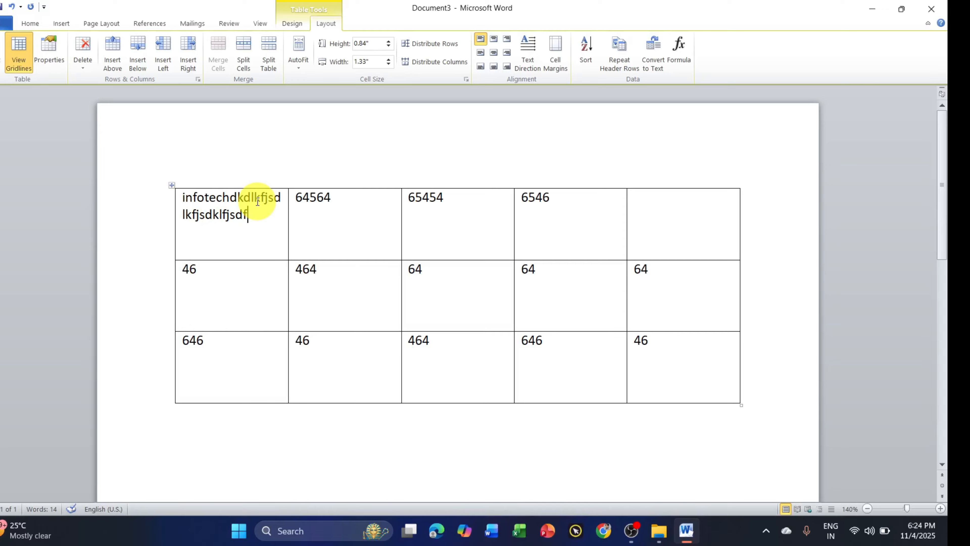
pyautogui.write('kjfskdksdjflks')
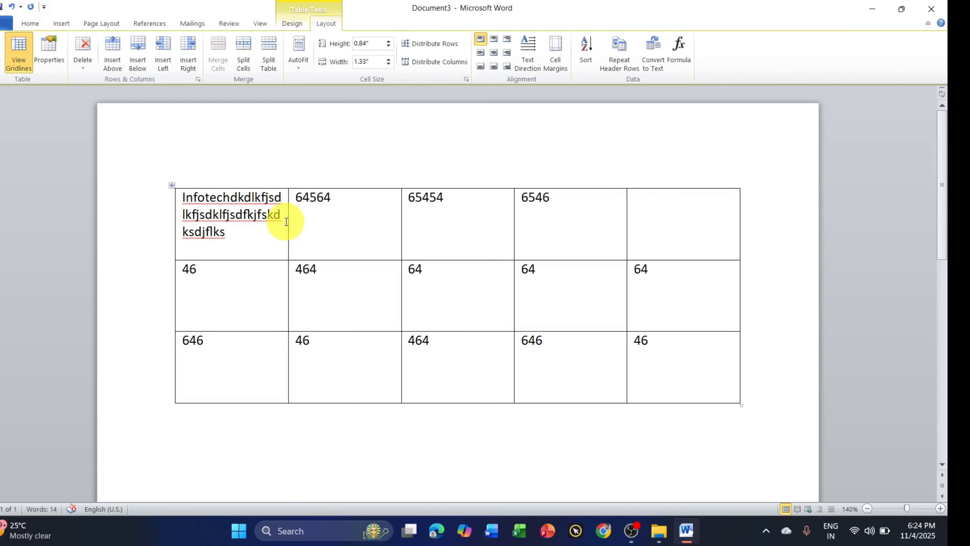
# Delete the appended filler characters so the first cell reads "Infotechdk".
pyautogui.press('BackSpace')
pyautogui.press('BackSpace')
pyautogui.press('BackSpace')
pyautogui.press('BackSpace')
pyautogui.press('BackSpace')
pyautogui.press('BackSpace')
pyautogui.press('BackSpace')
pyautogui.press('BackSpace')
pyautogui.press('BackSpace')
pyautogui.press('BackSpace')
pyautogui.press('BackSpace')
pyautogui.press('BackSpace')
pyautogui.press('BackSpace')
pyautogui.press('BackSpace')
pyautogui.press('BackSpace')
pyautogui.press('BackSpace')
pyautogui.press('BackSpace')
pyautogui.press('BackSpace')
pyautogui.press('BackSpace')
pyautogui.press('BackSpace')
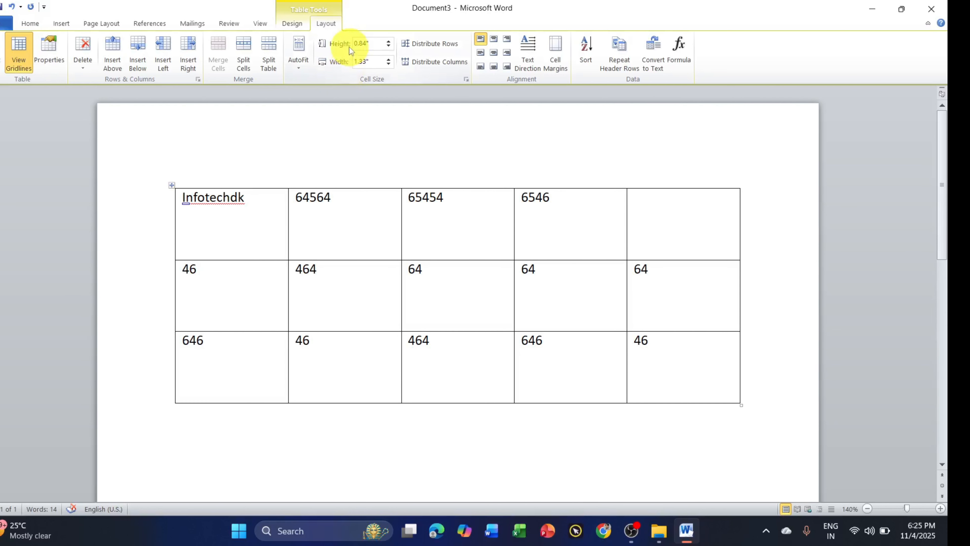
# Increase the first row's height to 1.8".
pyautogui.click(389, 41)
pyautogui.click(390, 40)
pyautogui.click(389, 41)
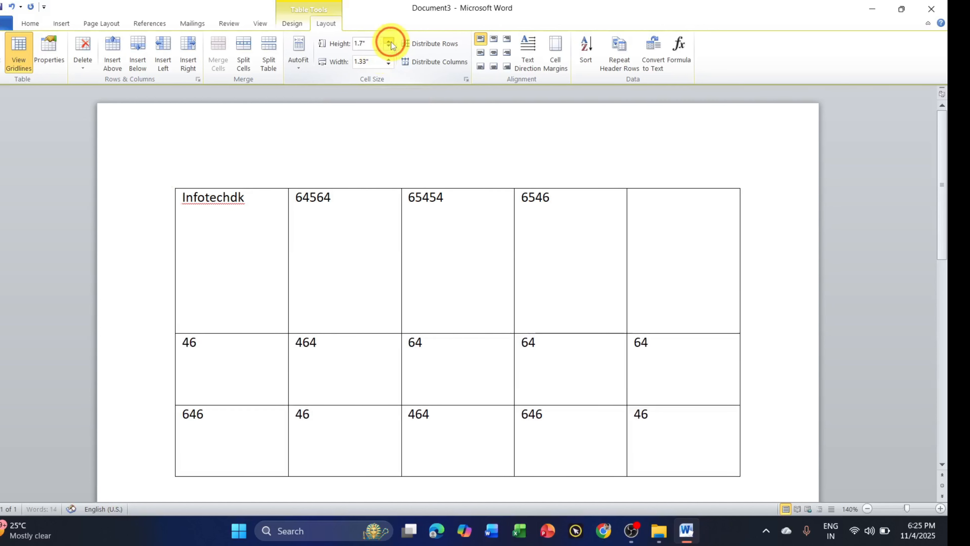
pyautogui.click(390, 41)
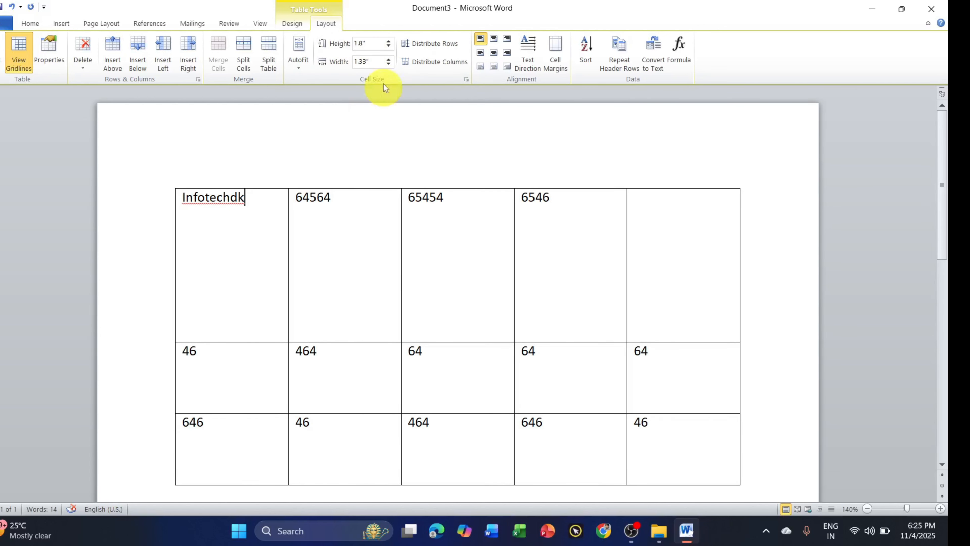
# Reduce the first row's height to 0.7".
pyautogui.click(390, 47)
pyautogui.click(389, 47)
pyautogui.click(390, 46)
pyautogui.click(390, 47)
pyautogui.click(390, 47)
pyautogui.click(389, 47)
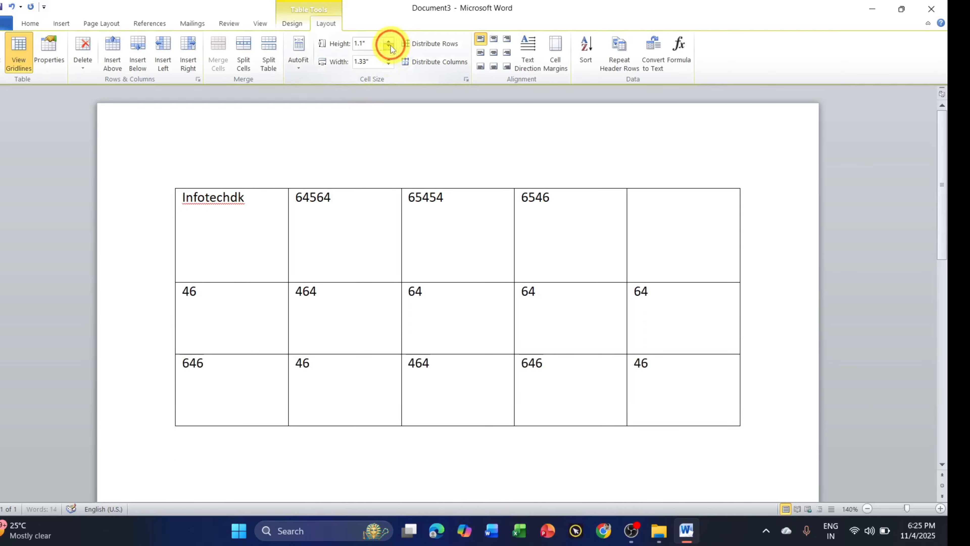
pyautogui.click(390, 46)
pyautogui.click(390, 47)
pyautogui.click(389, 46)
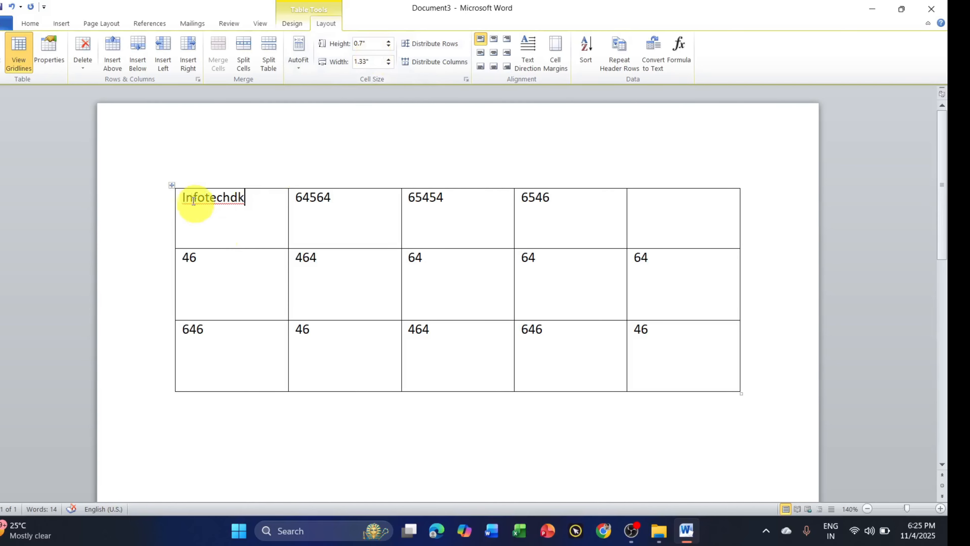
# Select the whole table and set the height of all its rows to 0.8".
pyautogui.click(174, 186)
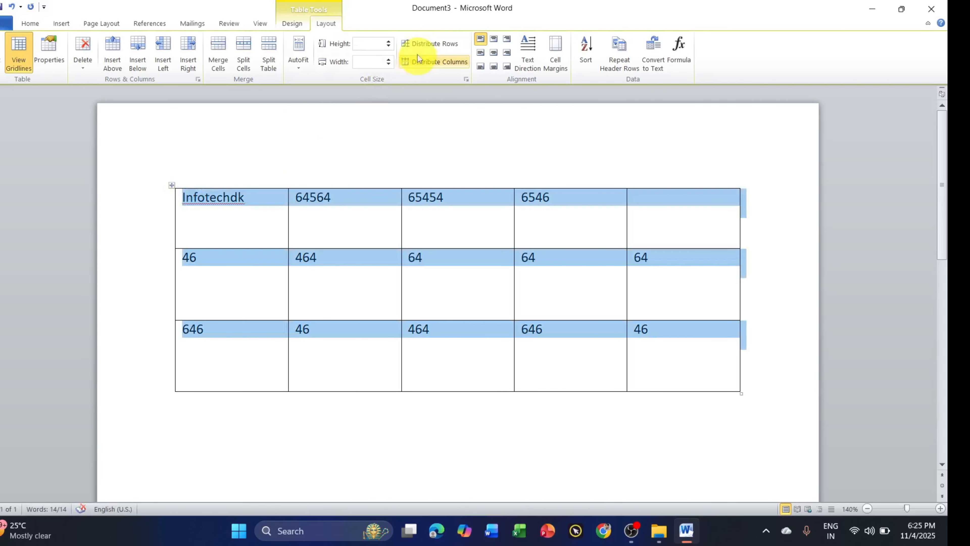
pyautogui.click(389, 46)
pyautogui.click(388, 41)
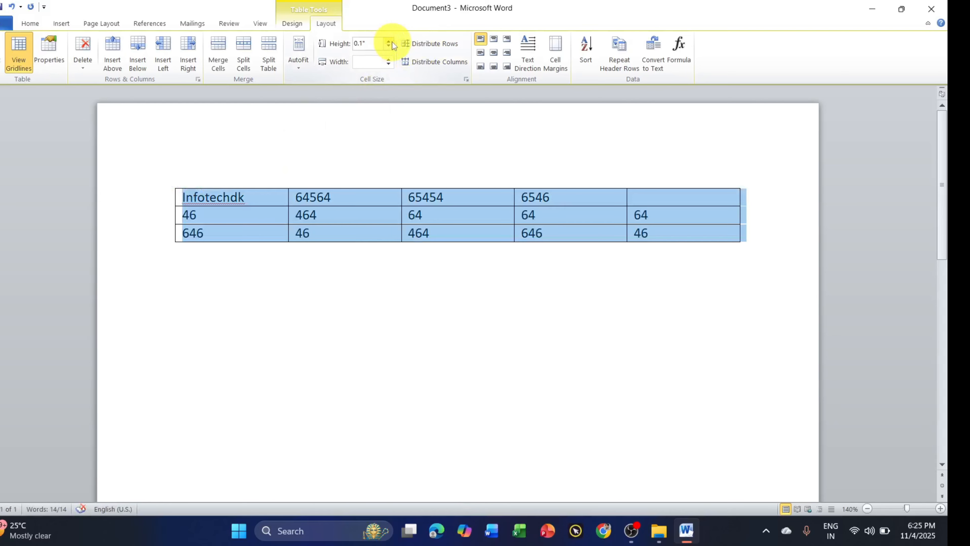
pyautogui.click(389, 41)
pyautogui.click(389, 42)
pyautogui.click(388, 41)
pyautogui.click(389, 41)
pyautogui.click(389, 42)
pyautogui.click(389, 41)
pyautogui.click(389, 41)
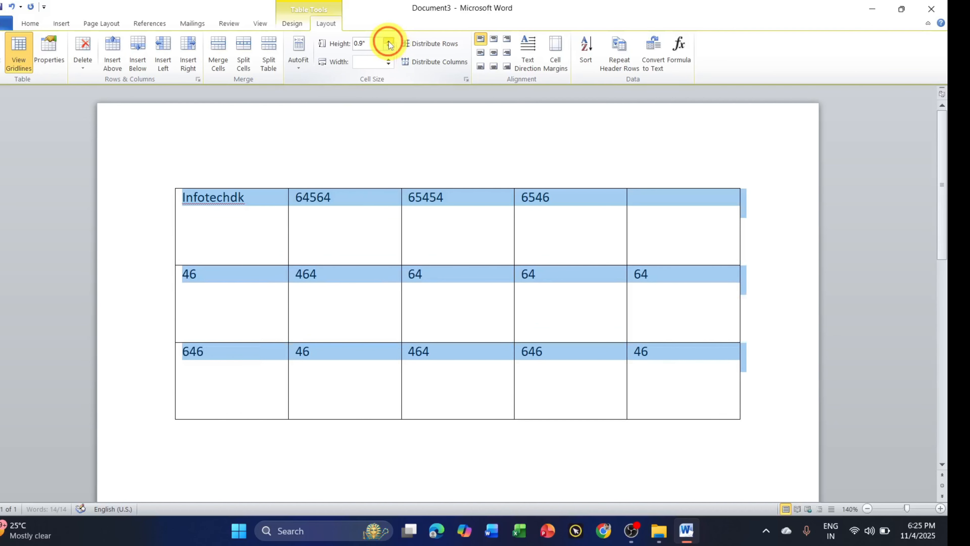
pyautogui.click(388, 41)
pyautogui.click(388, 41)
pyautogui.click(389, 41)
pyautogui.click(388, 46)
pyautogui.click(388, 46)
pyautogui.click(389, 46)
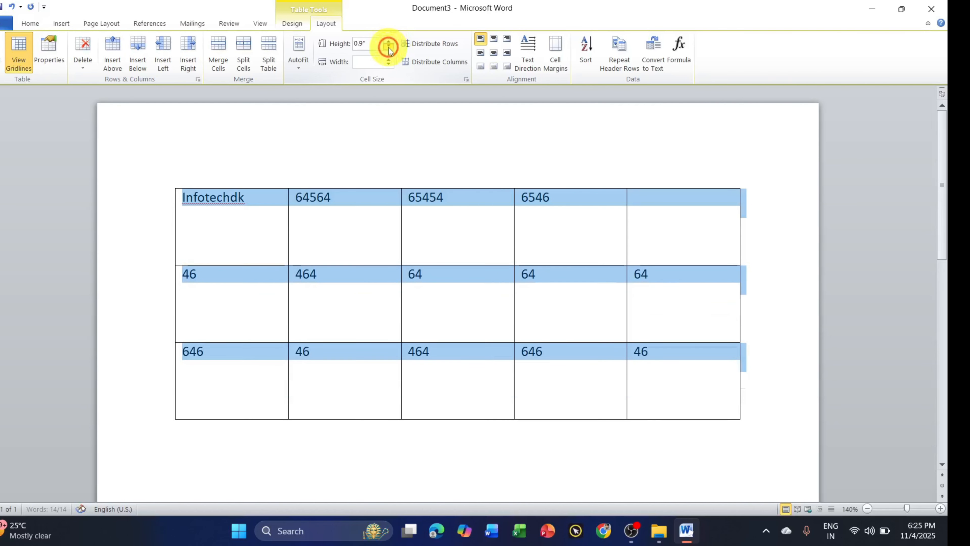
pyautogui.click(389, 46)
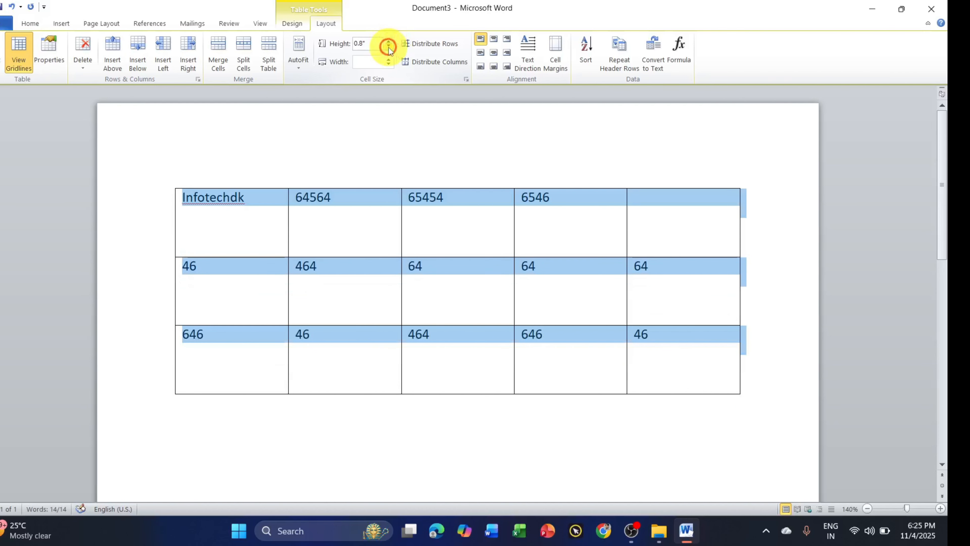
# Try wider and narrower widths on the first column, ending at 1.2".
pyautogui.click(265, 205)
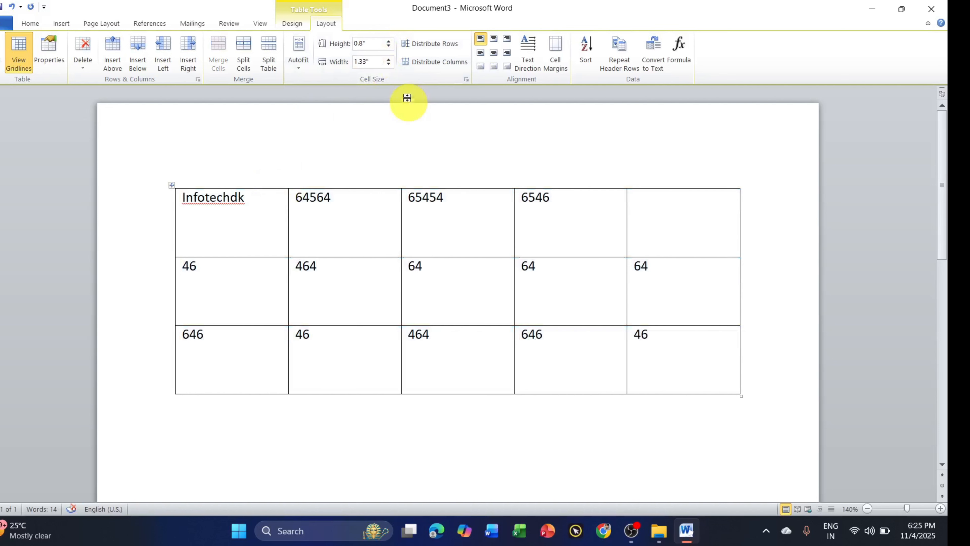
pyautogui.click(389, 59)
pyautogui.click(389, 60)
pyautogui.click(388, 59)
pyautogui.click(389, 60)
pyautogui.click(388, 60)
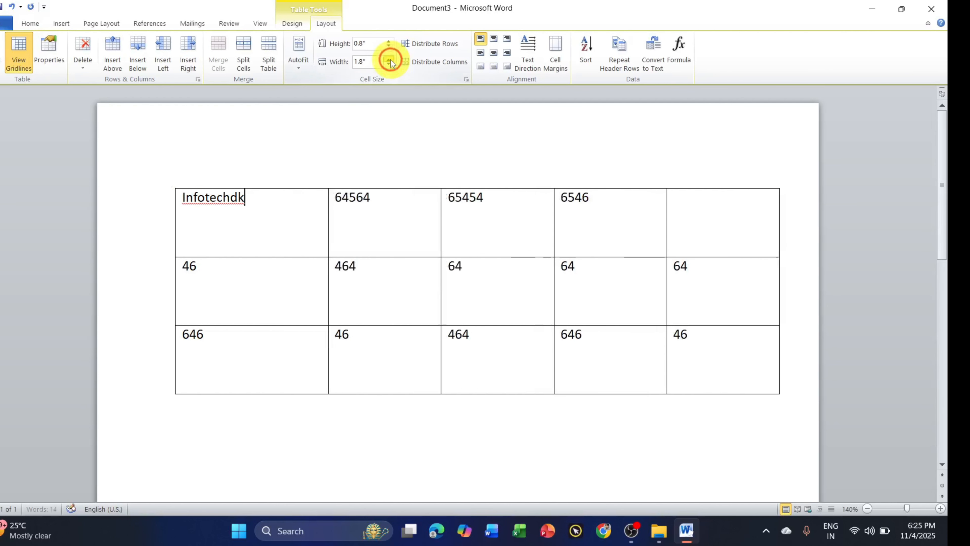
pyautogui.click(389, 60)
pyautogui.click(389, 59)
pyautogui.click(388, 64)
pyautogui.doubleClick(388, 65)
pyautogui.click(388, 65)
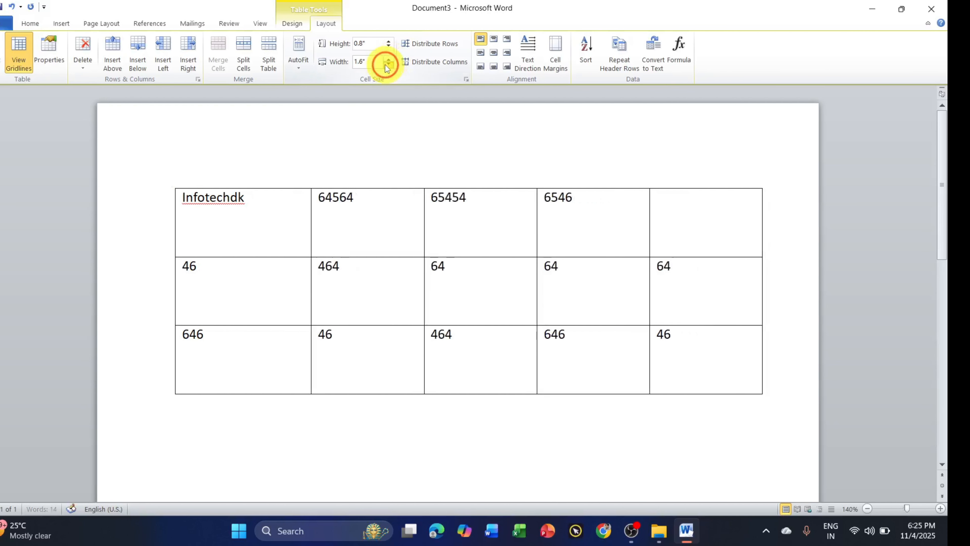
pyautogui.doubleClick(388, 64)
pyautogui.doubleClick(388, 65)
pyautogui.click(388, 65)
pyautogui.click(386, 65)
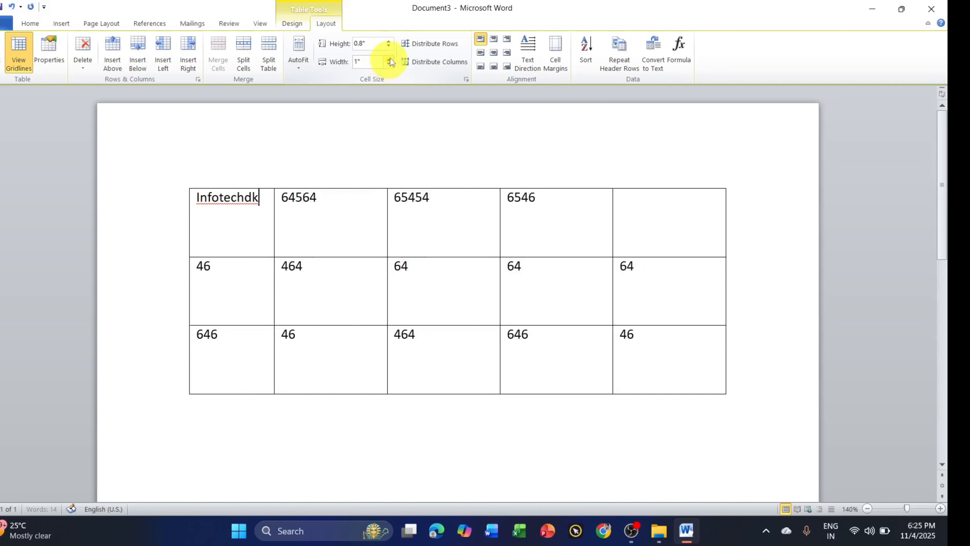
pyautogui.click(390, 59)
pyautogui.click(389, 60)
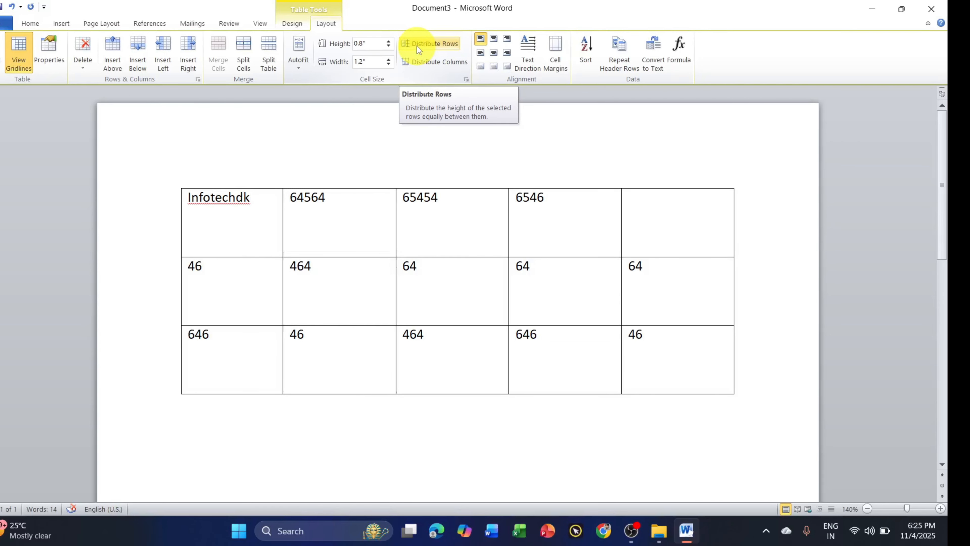
# Reduce the first row's height to 0.4".
pyautogui.click(388, 46)
pyautogui.click(388, 46)
pyautogui.click(388, 46)
pyautogui.click(388, 46)
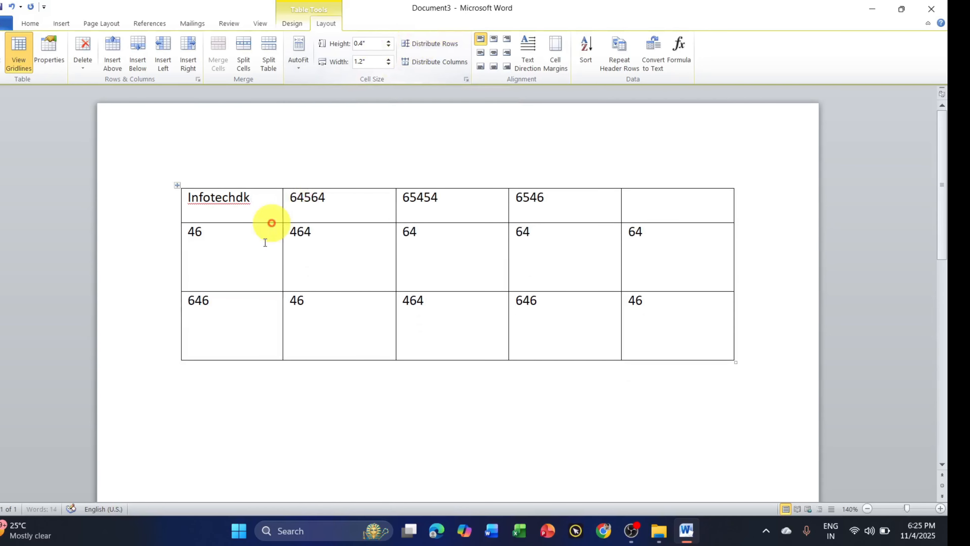
# Increase the second row's height to 1.3".
pyautogui.click(260, 254)
pyautogui.click(389, 41)
pyautogui.click(388, 42)
pyautogui.click(389, 42)
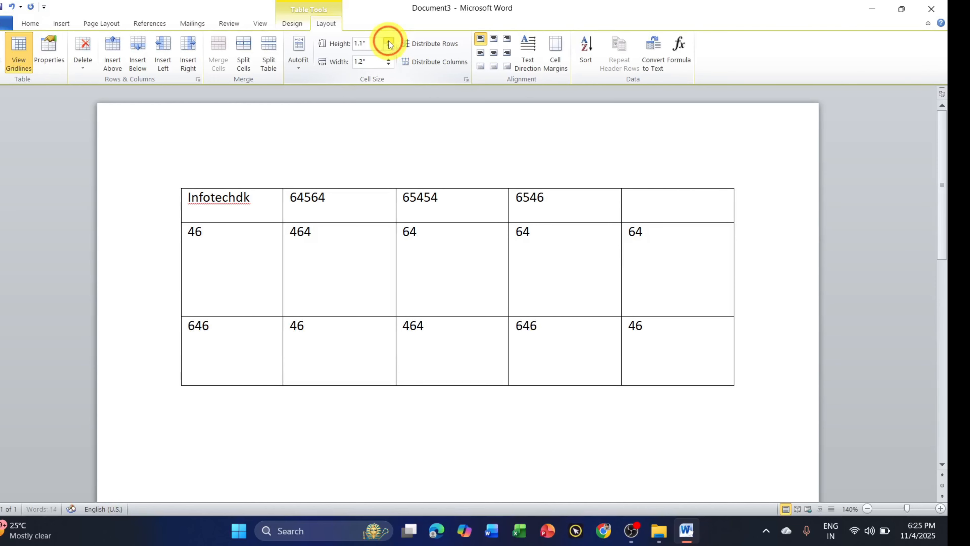
pyautogui.click(389, 41)
pyautogui.click(388, 42)
# Widen the first column to 1.6".
pyautogui.click(388, 59)
pyautogui.click(389, 59)
pyautogui.click(389, 59)
pyautogui.click(389, 59)
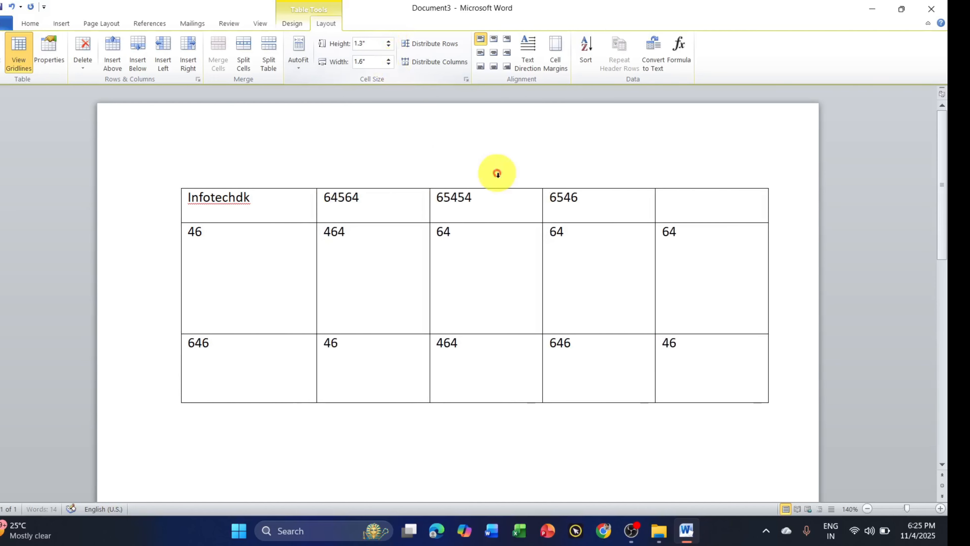
# Narrow the third column, headed 65454, to 0.7".
pyautogui.click(439, 133)
pyautogui.click(389, 64)
pyautogui.click(389, 64)
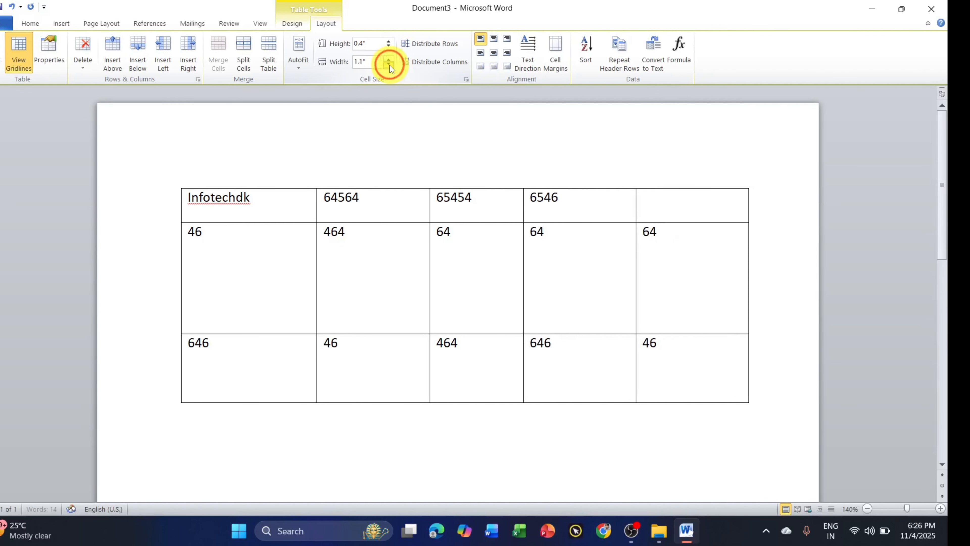
pyautogui.click(389, 64)
pyautogui.click(389, 64)
pyautogui.click(389, 64)
pyautogui.click(389, 64)
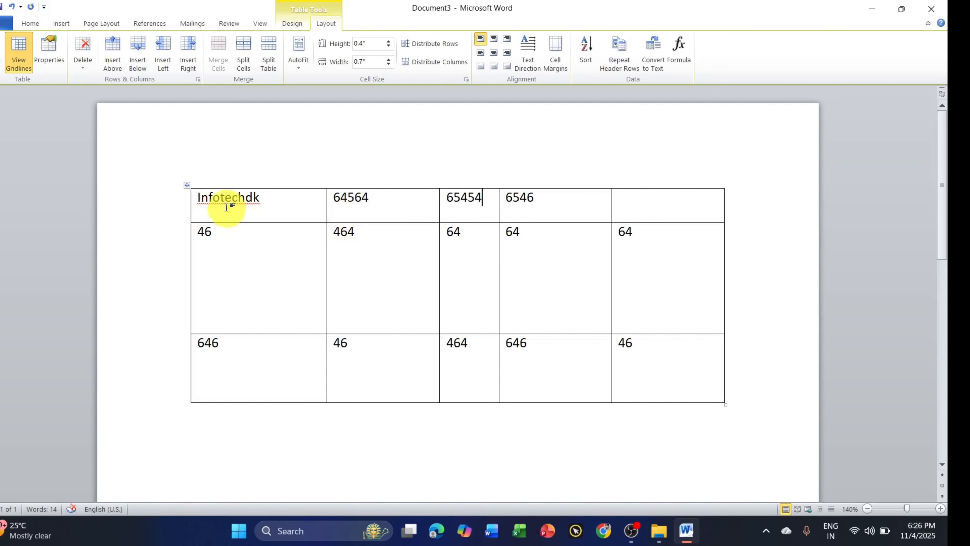
# Distribute the height of all table rows and the width of all table columns equally.
pyautogui.click(186, 187)
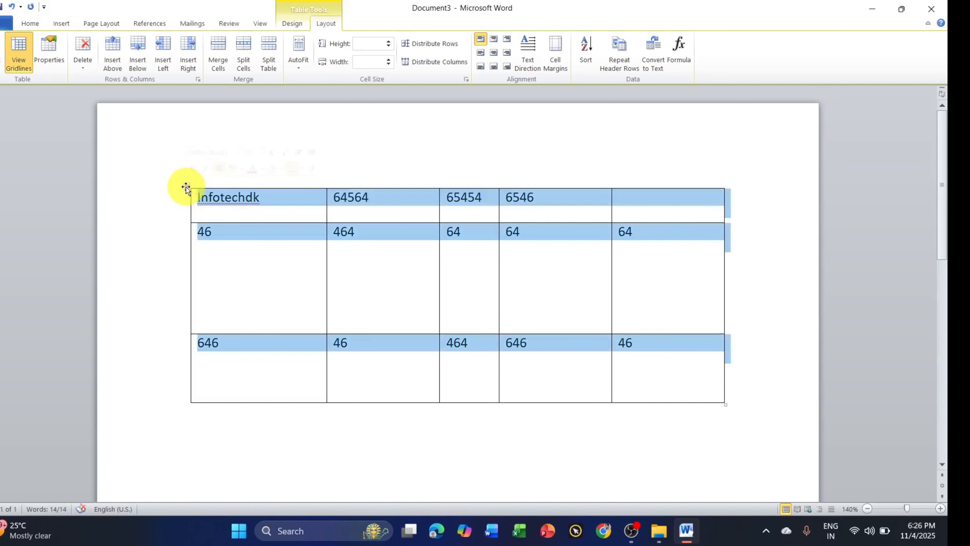
pyautogui.click(441, 44)
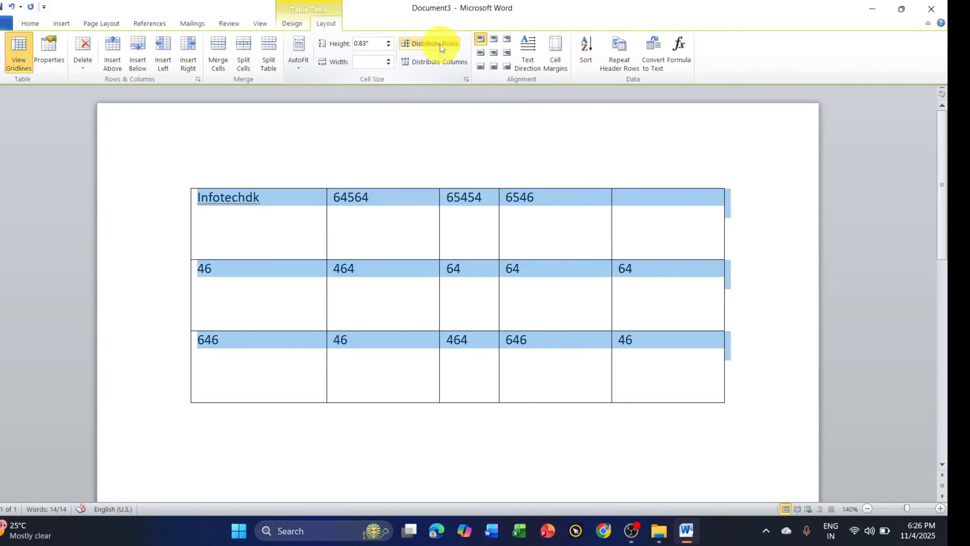
pyautogui.click(439, 63)
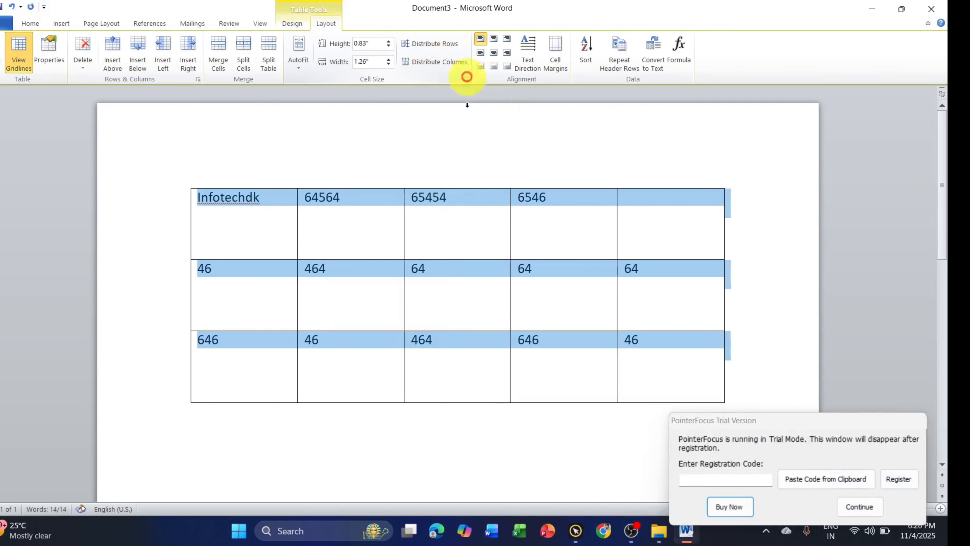
# Dismiss the trial notice and cycle the whole table's text through the top, center and bottom cell alignments, ending on Align Center.
pyautogui.click(868, 512)
pyautogui.hotkey('ctrl', 'a')
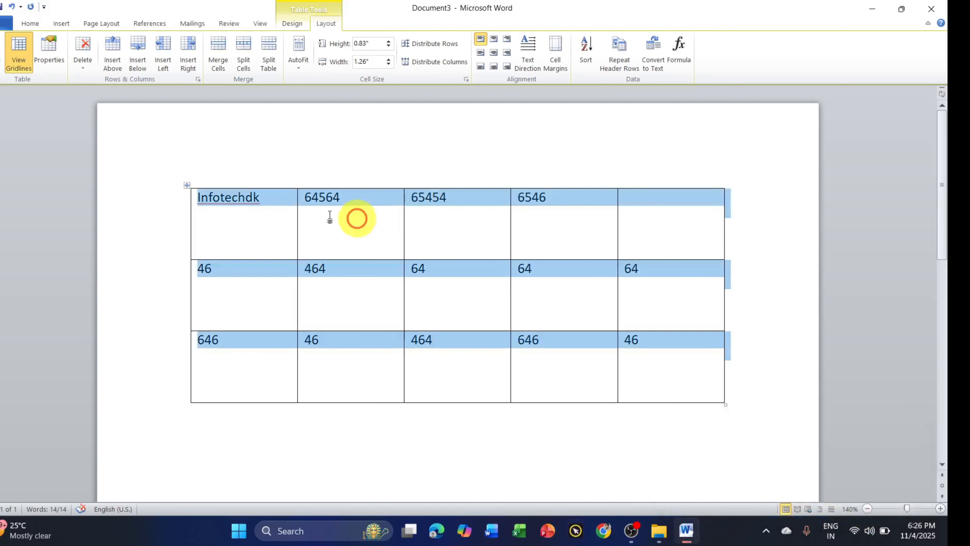
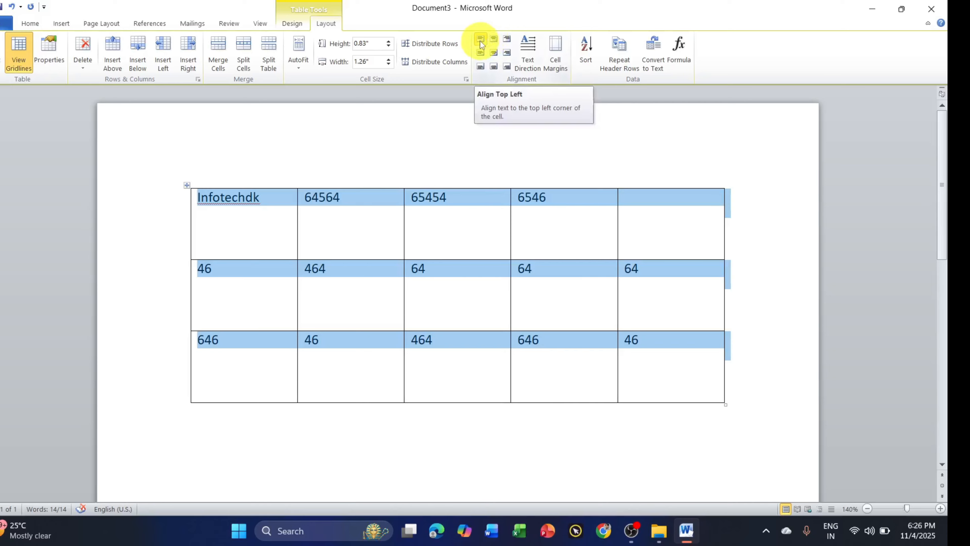
pyautogui.click(494, 39)
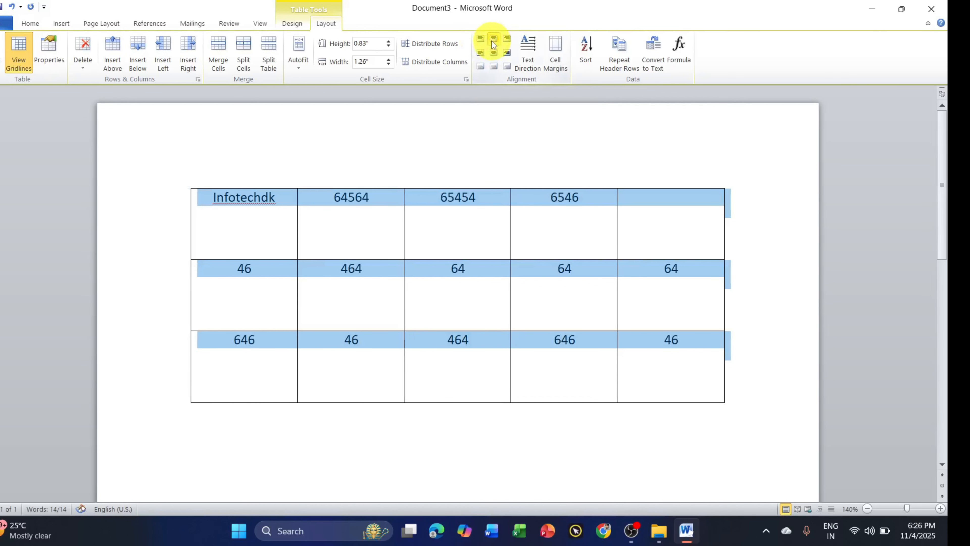
pyautogui.click(505, 40)
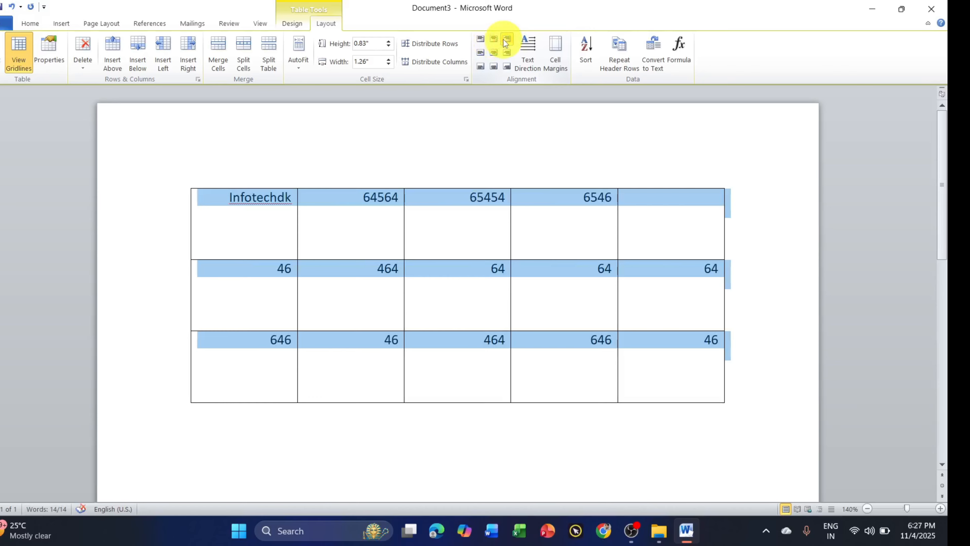
pyautogui.click(482, 52)
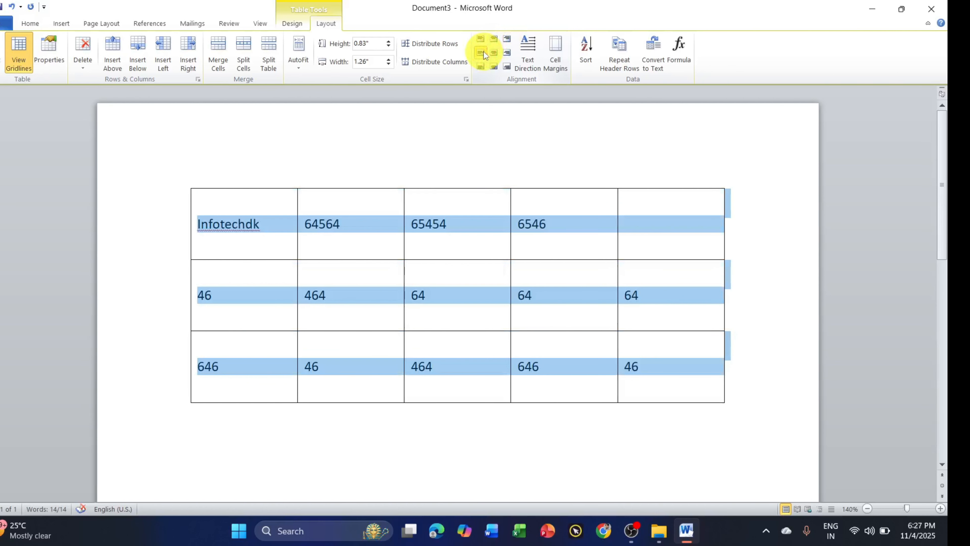
pyautogui.click(493, 53)
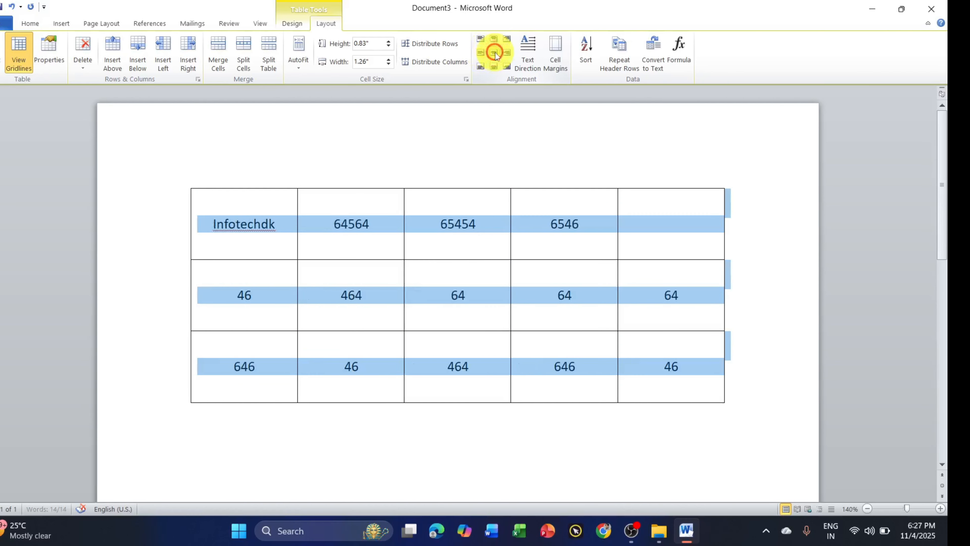
pyautogui.click(508, 52)
pyautogui.click(481, 65)
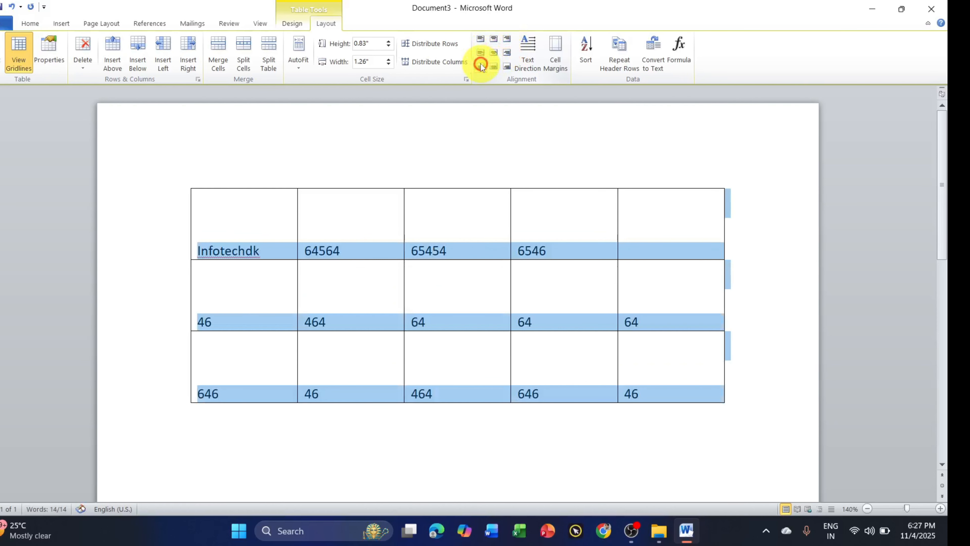
pyautogui.click(493, 67)
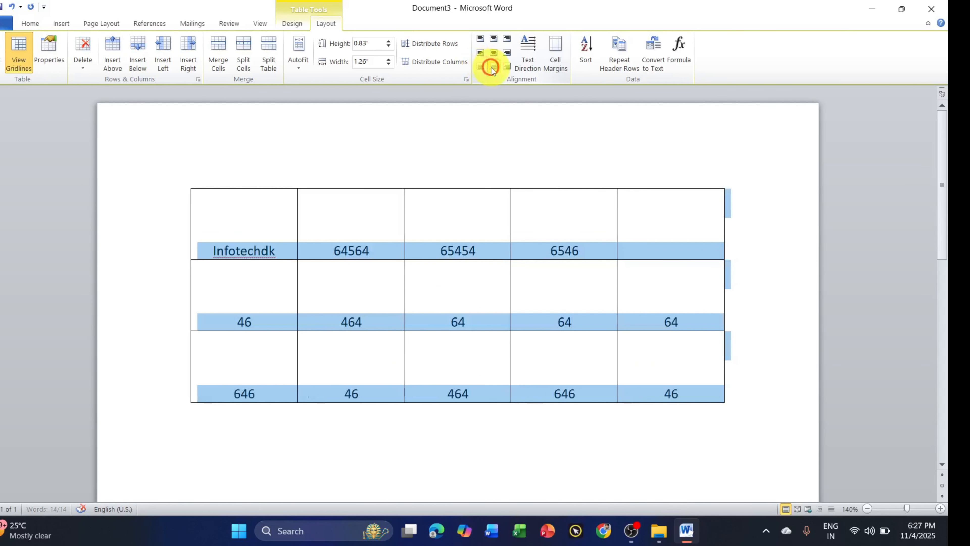
pyautogui.click(506, 67)
pyautogui.click(494, 53)
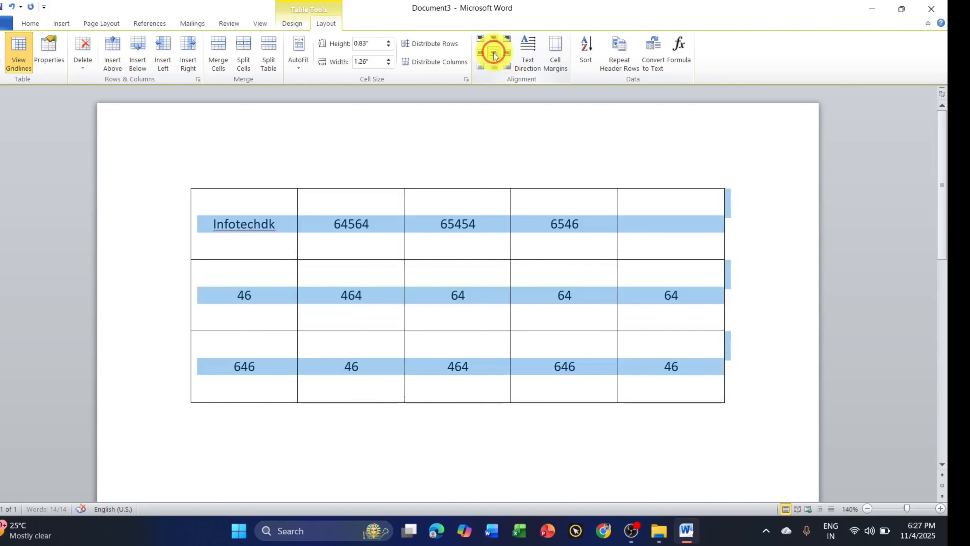
# Rotate the text direction of all table cells through both vertical orientations and back to horizontal.
pyautogui.click(535, 50)
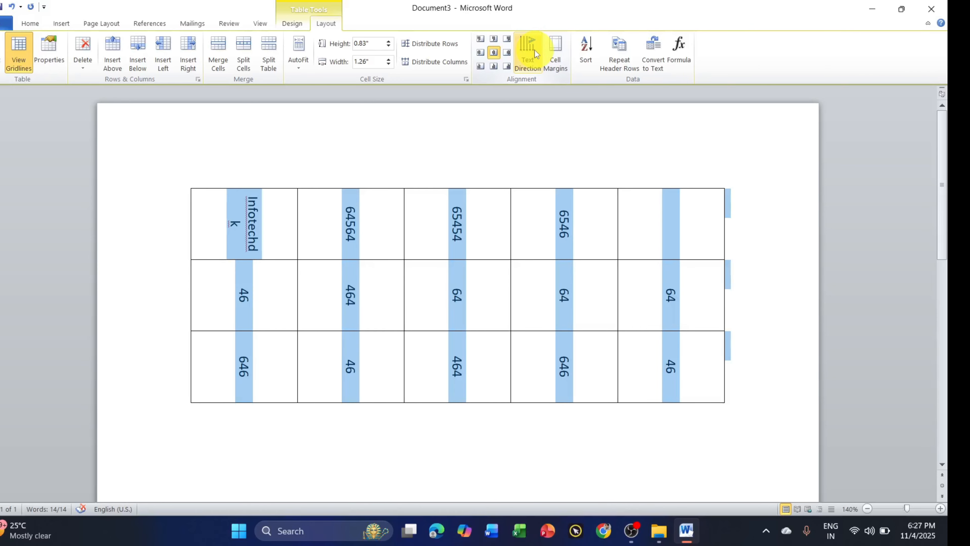
pyautogui.click(534, 50)
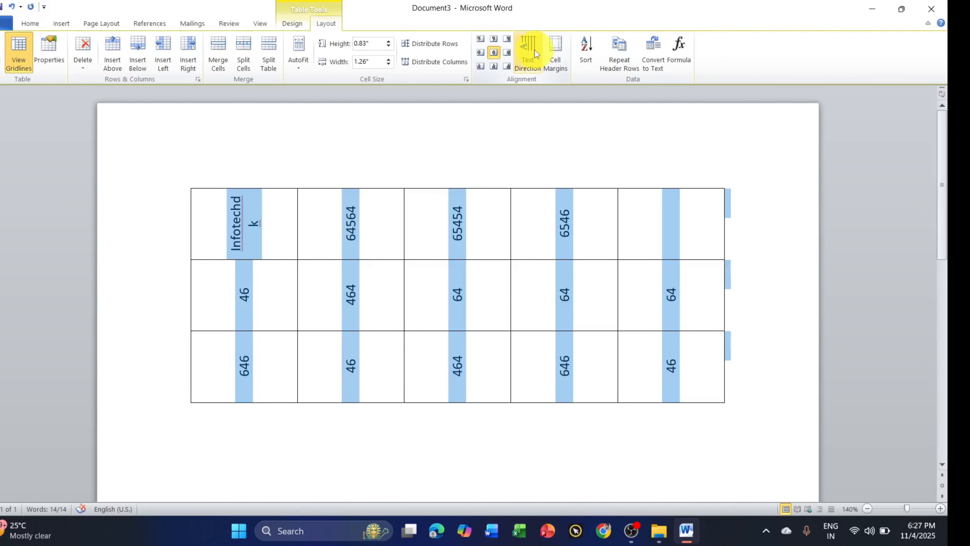
pyautogui.click(533, 51)
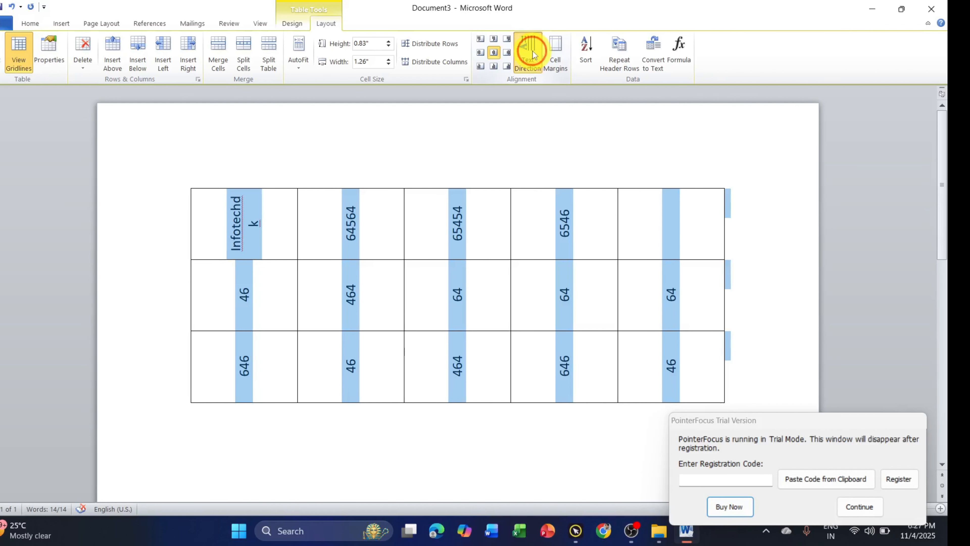
pyautogui.click(855, 506)
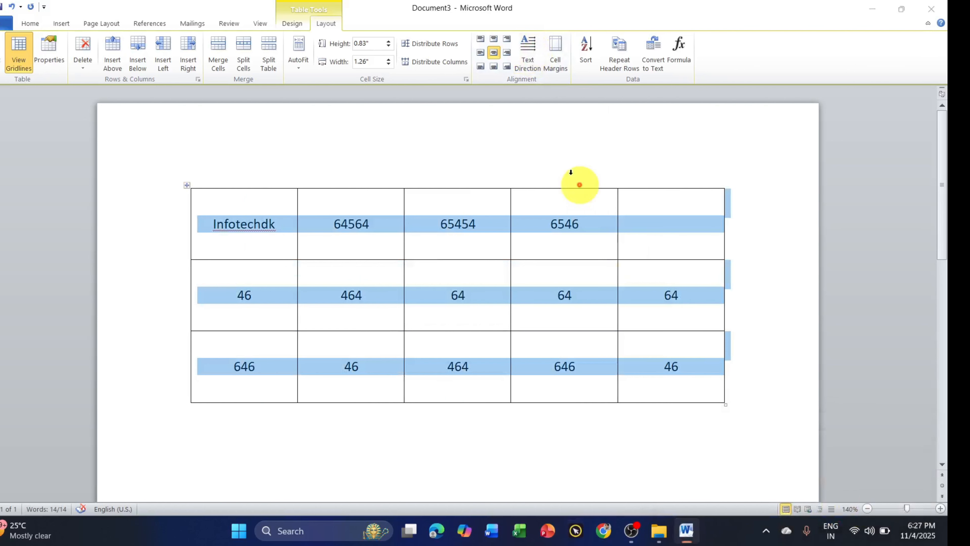
# Align the text of the whole table to the top left corner of each cell.
pyautogui.click(533, 142)
pyautogui.hotkey('ctrl', 'a')
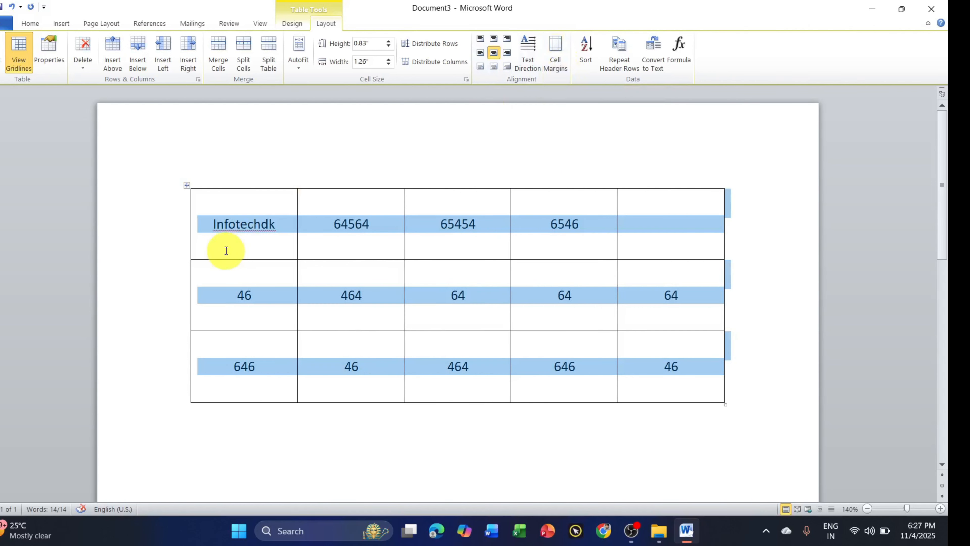
pyautogui.click(481, 39)
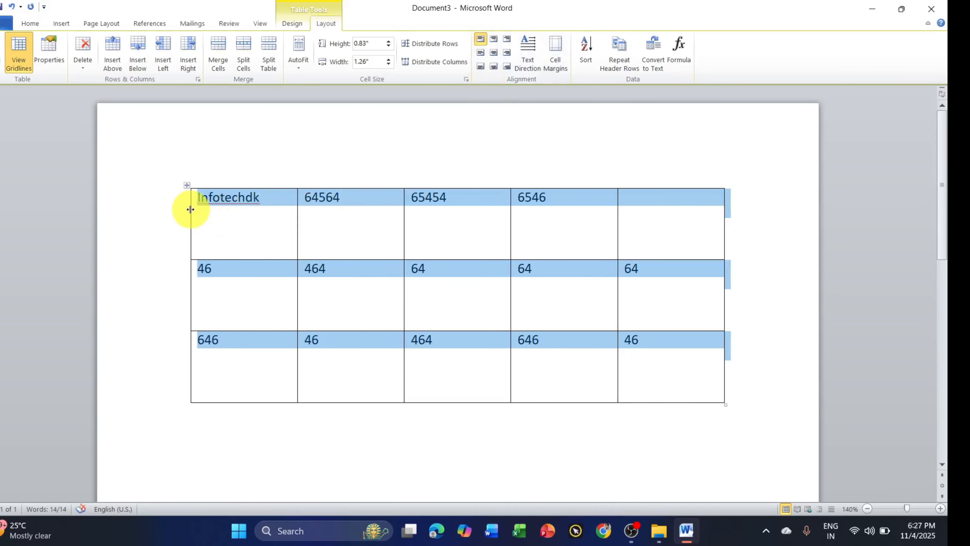
pyautogui.click(203, 197)
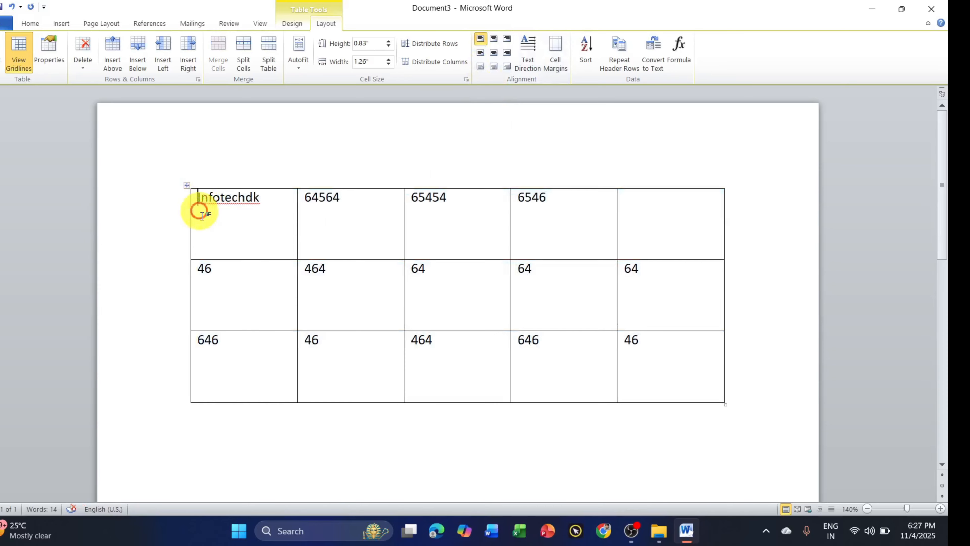
pyautogui.click(308, 198)
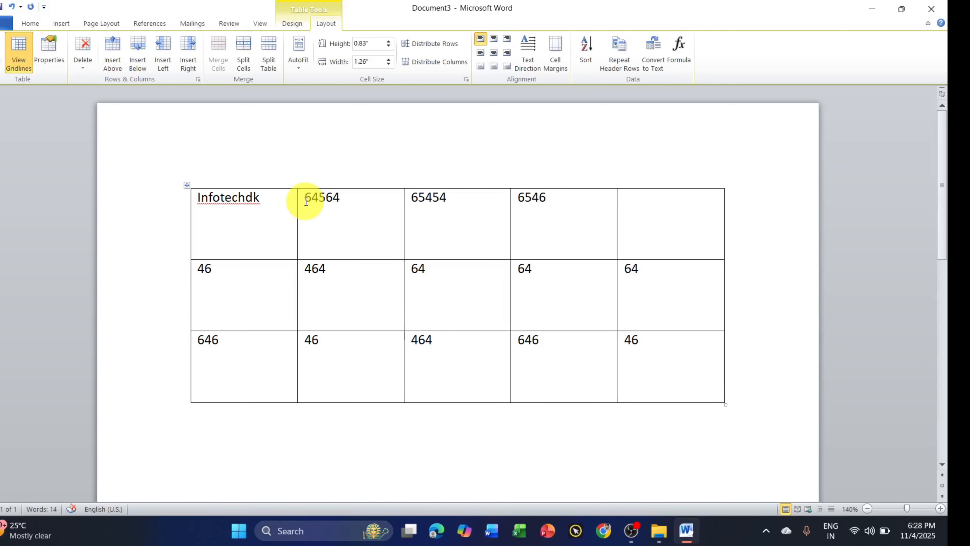
# Set the default left cell margin of the whole table to 0", dismiss the trial notice and select all the document's content.
pyautogui.click(187, 186)
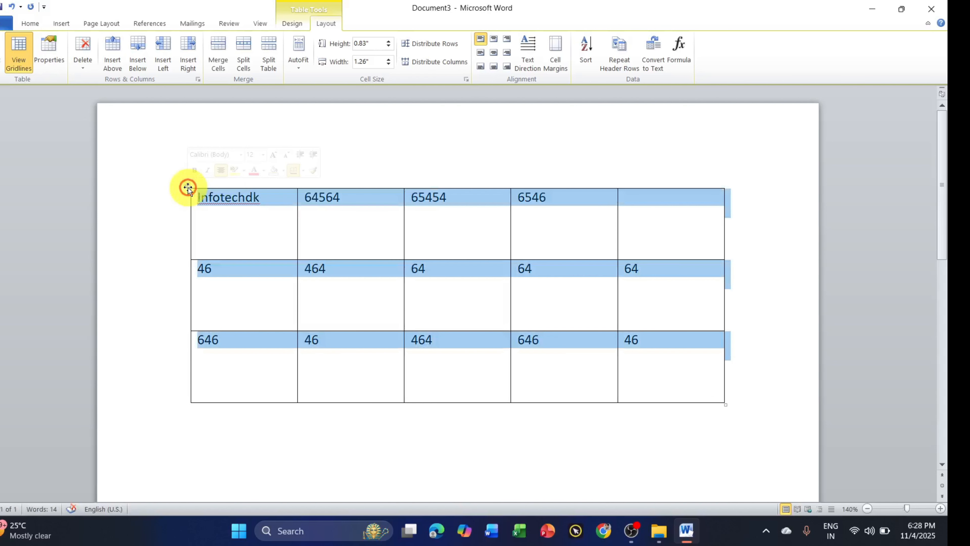
pyautogui.click(551, 65)
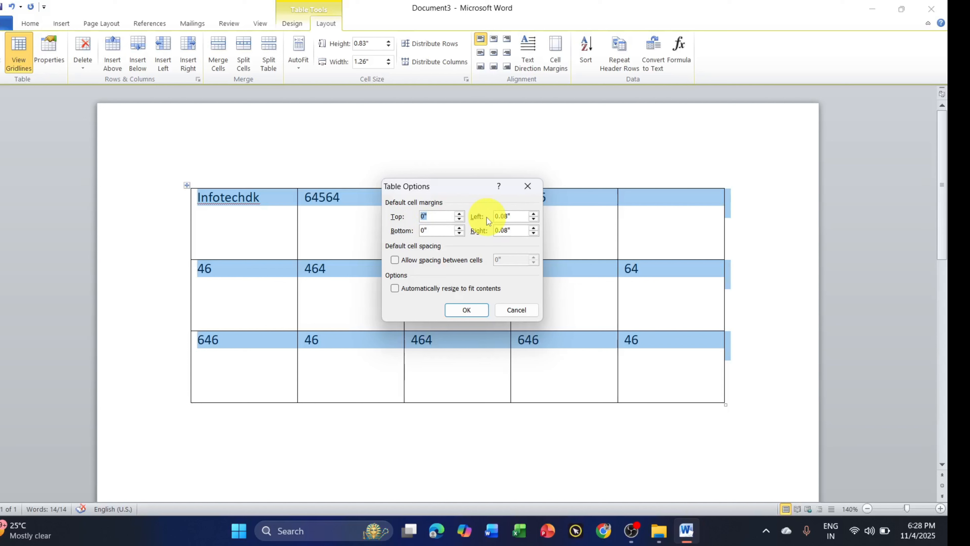
pyautogui.click(534, 219)
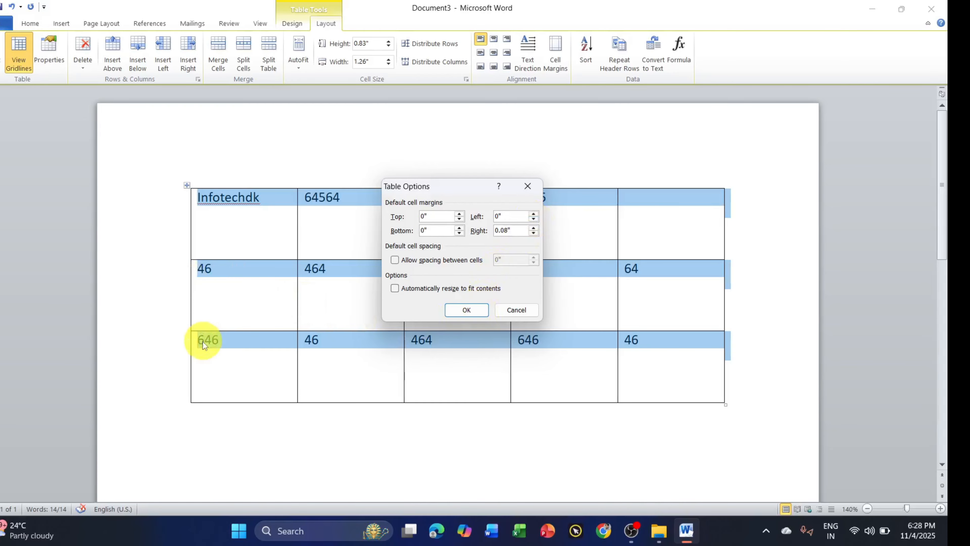
pyautogui.click(469, 309)
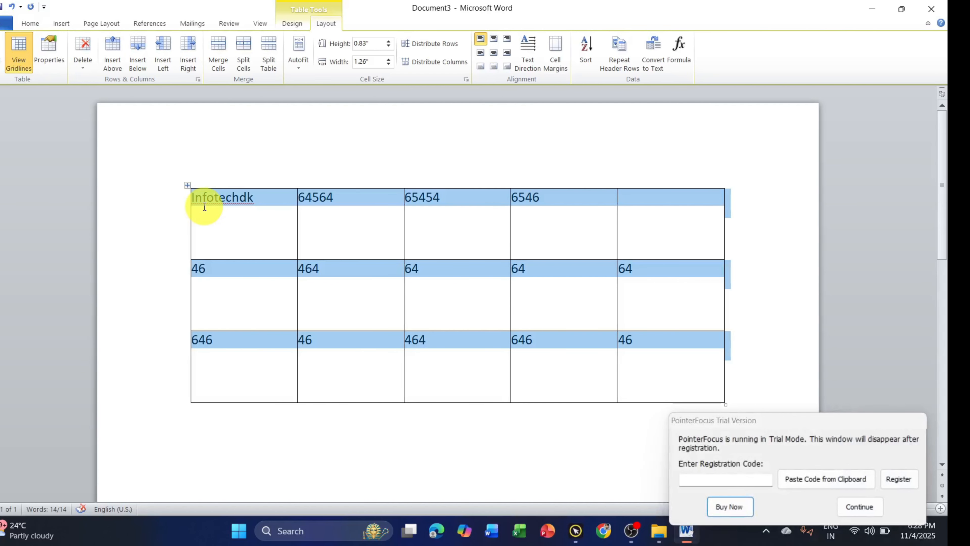
pyautogui.click(859, 507)
pyautogui.click(504, 251)
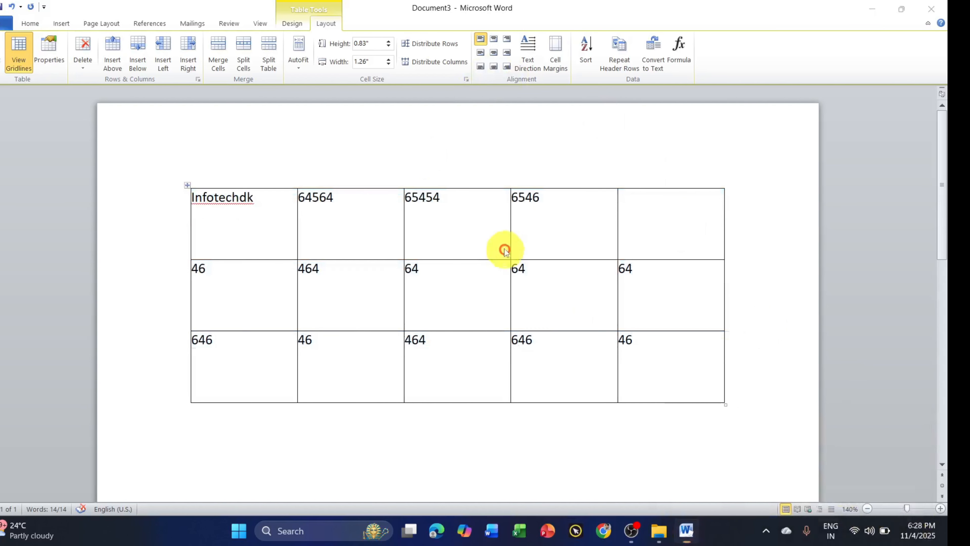
pyautogui.hotkey('ctrl', 'a')
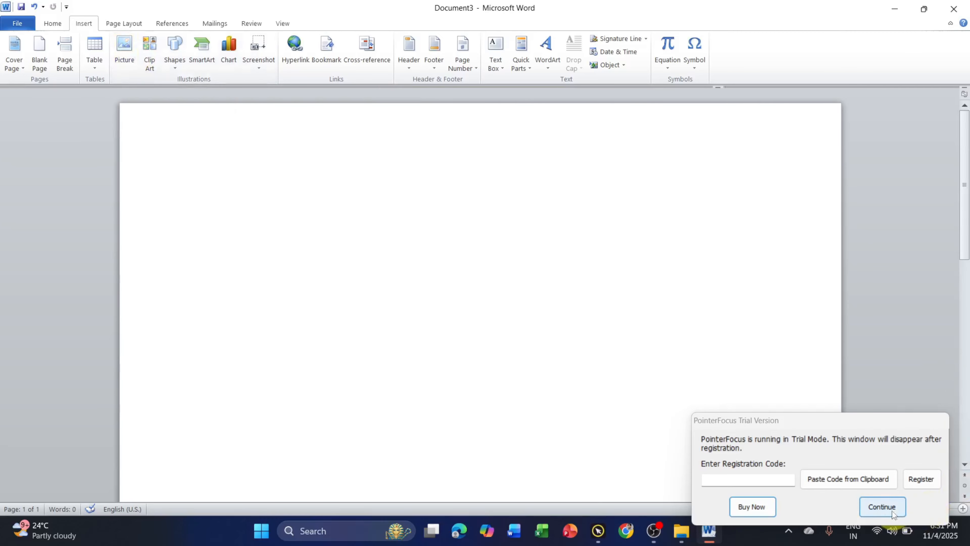
# Dismiss the trial notice, insert the picture image_3 from the Pictures folder and delete it again.
pyautogui.click(882, 507)
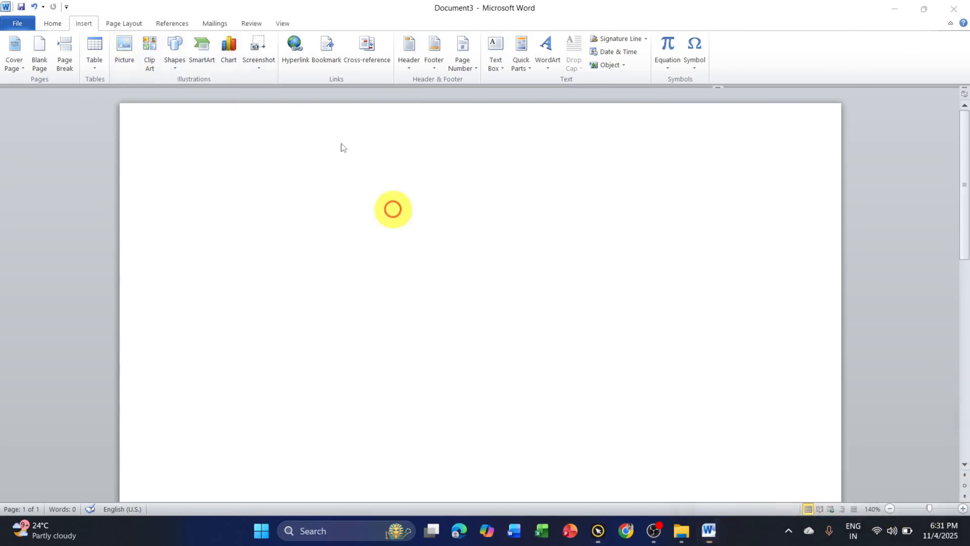
pyautogui.click(130, 53)
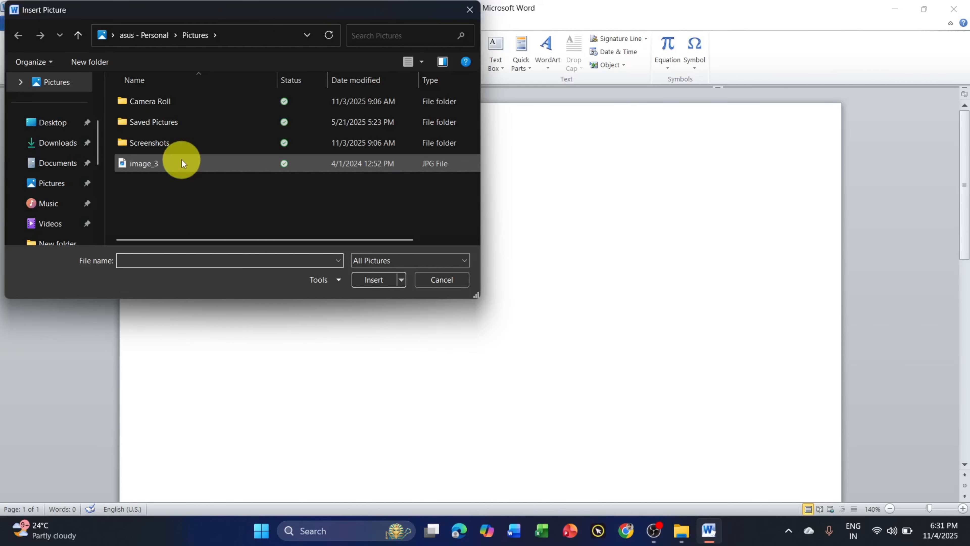
pyautogui.click(160, 148)
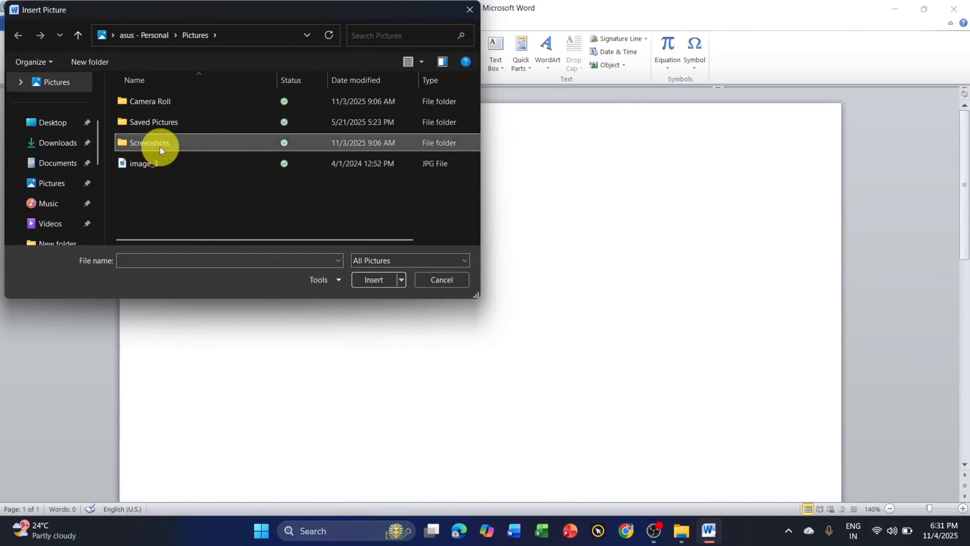
pyautogui.click(154, 163)
pyautogui.click(375, 280)
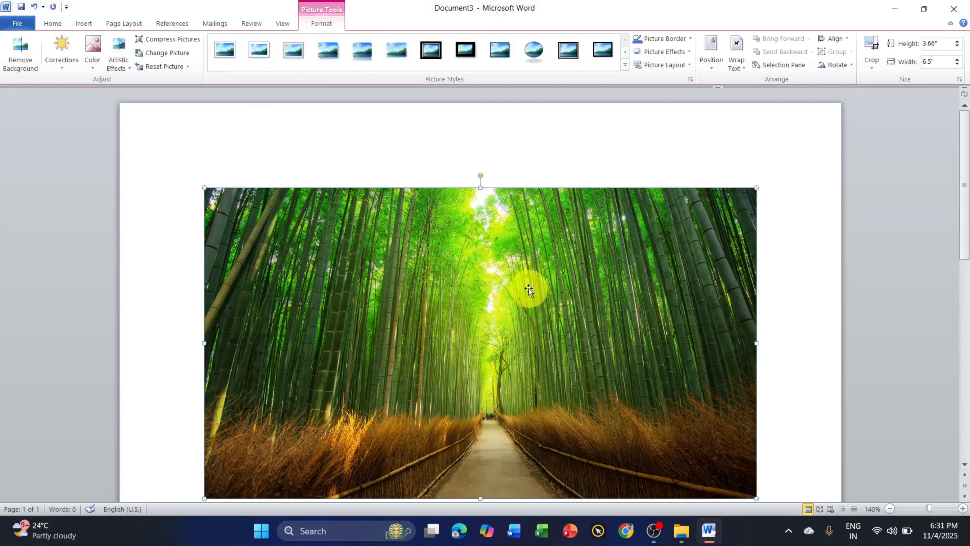
pyautogui.press('Delete')
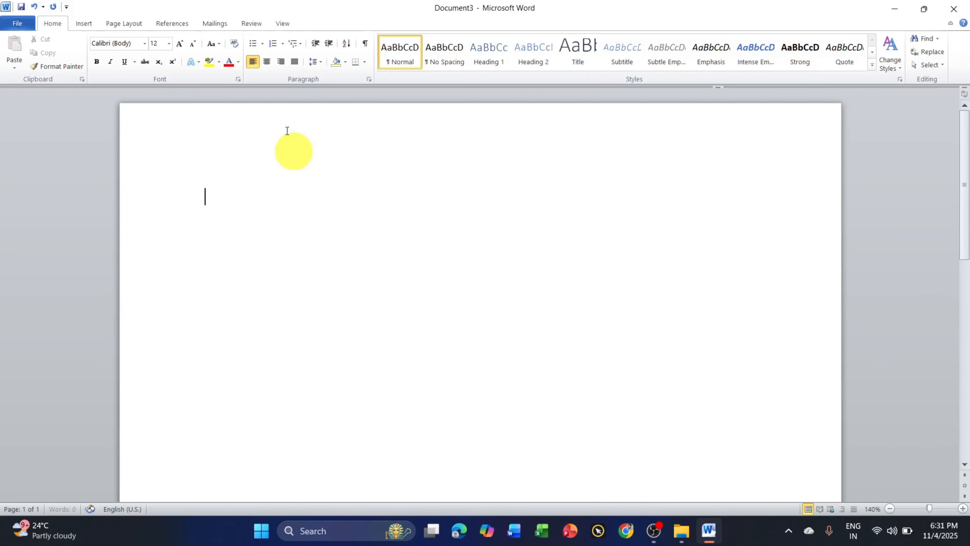
# Insert the picture IMG-20241030-WA0010 from the Screenshots folder inside Pictures.
pyautogui.click(83, 23)
pyautogui.click(130, 71)
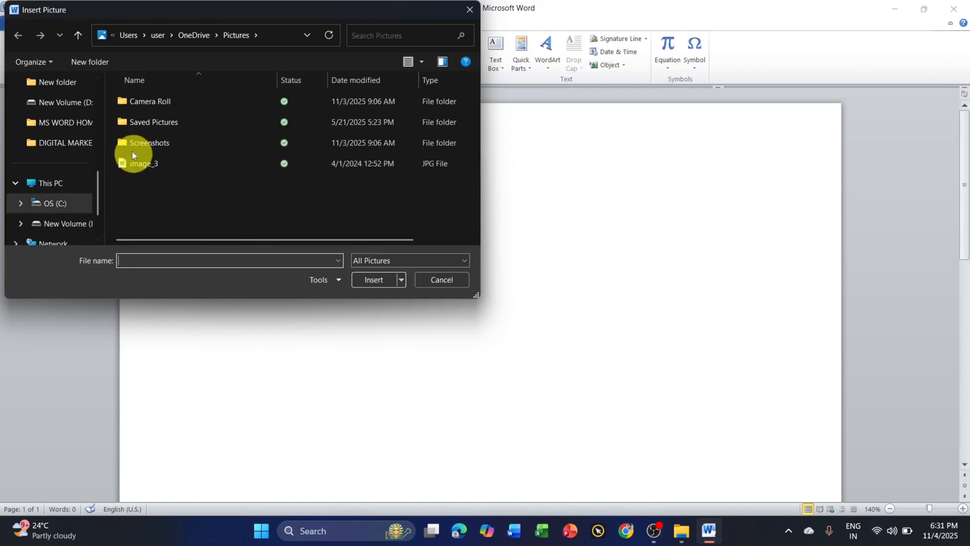
pyautogui.doubleClick(142, 146)
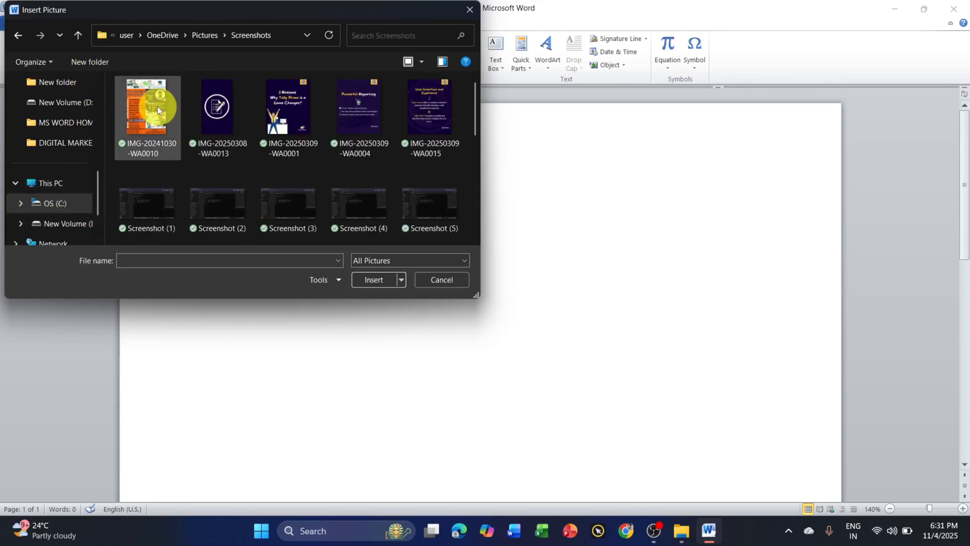
pyautogui.click(157, 106)
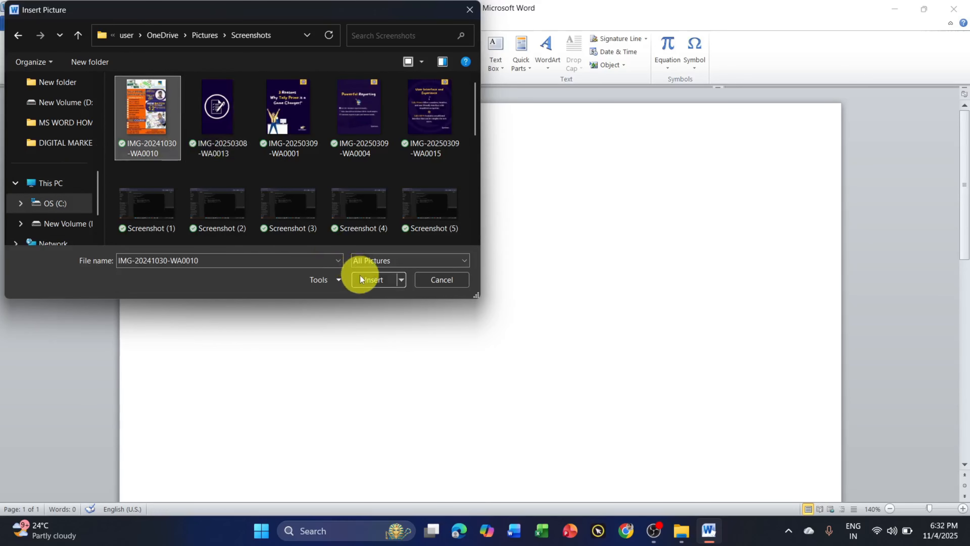
pyautogui.click(365, 279)
# Shrink the inserted poster picture proportionally to about 3.53" high and 2.49" wide.
pyautogui.scroll(-1, 524, 306)
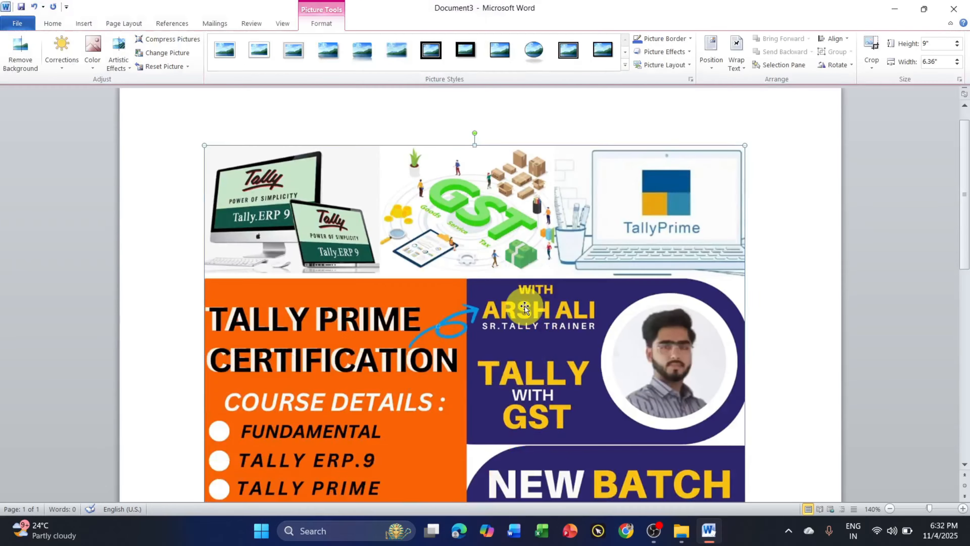
pyautogui.moveTo(745, 145); pyautogui.dragTo(589, 365)
pyautogui.scroll(-3, 520, 341)
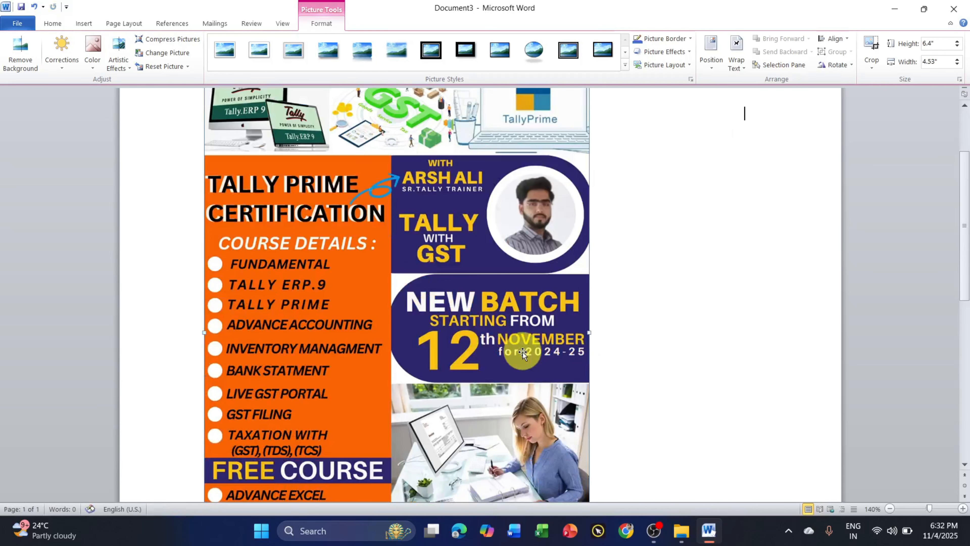
pyautogui.scroll(-2, 585, 448)
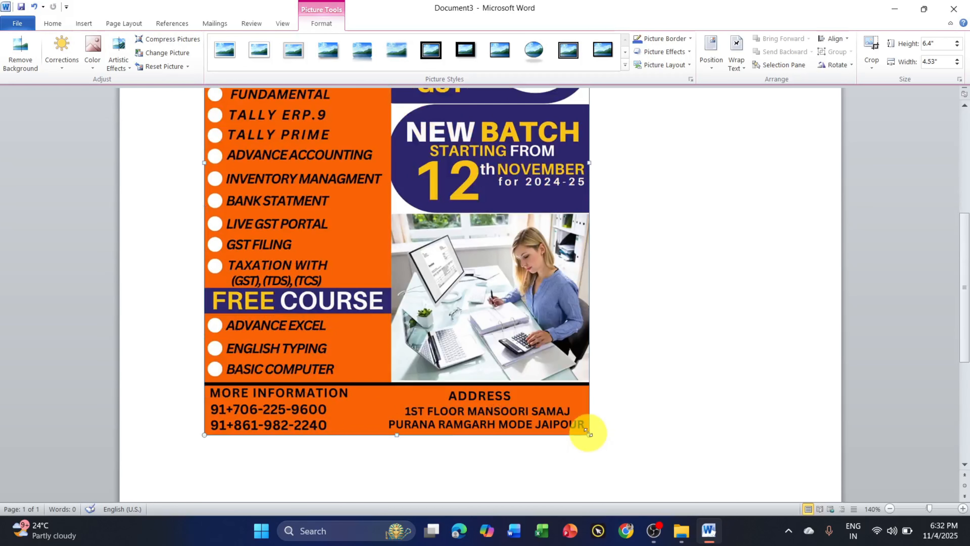
pyautogui.moveTo(585, 445); pyautogui.dragTo(430, 190)
pyautogui.moveTo(589, 435); pyautogui.dragTo(500, 342)
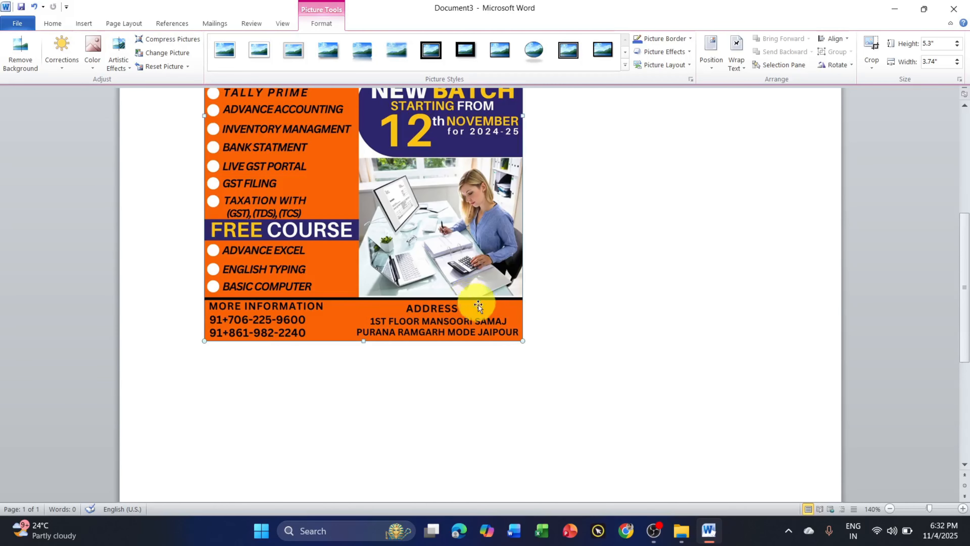
pyautogui.moveTo(523, 340); pyautogui.dragTo(417, 275)
pyautogui.scroll(4, 481, 261)
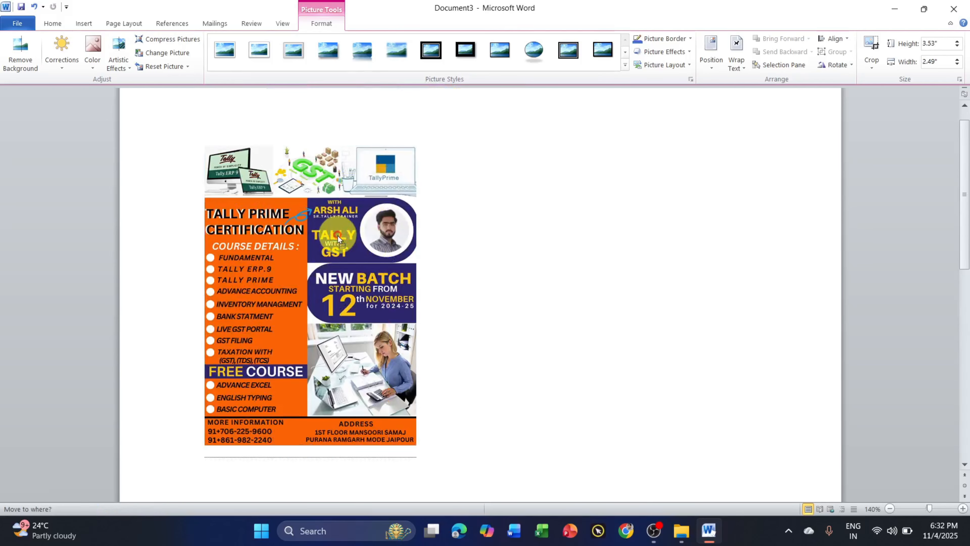
# Try removing the poster's background with the automatically proposed area, keep the changes and undo the removal.
pyautogui.keyDown('ctrl'); pyautogui.scroll(2, 278, 267); pyautogui.keyUp('ctrl')
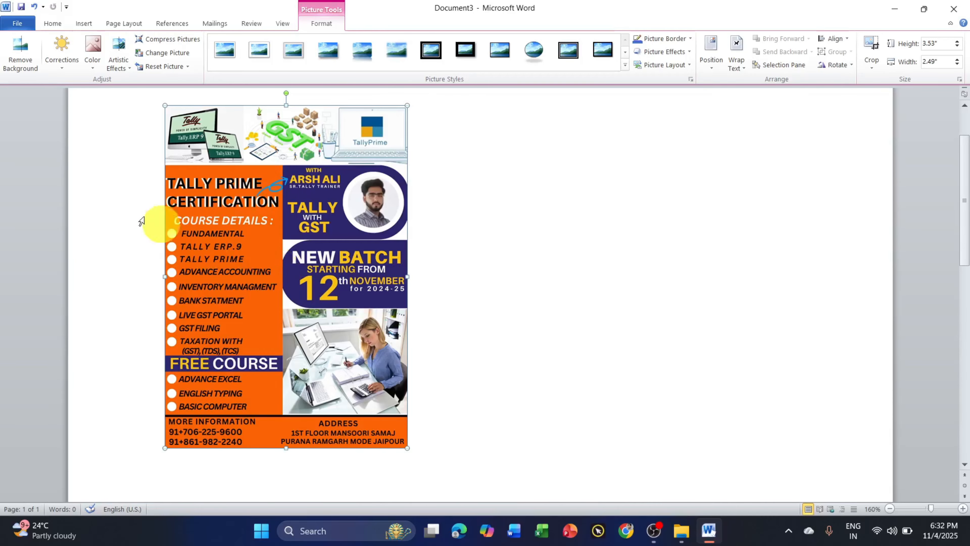
pyautogui.click(21, 54)
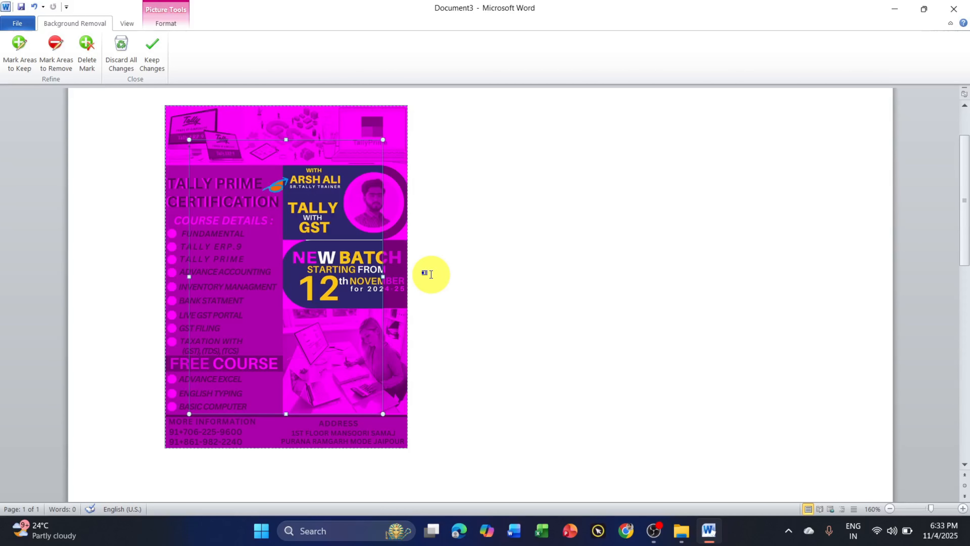
pyautogui.click(155, 57)
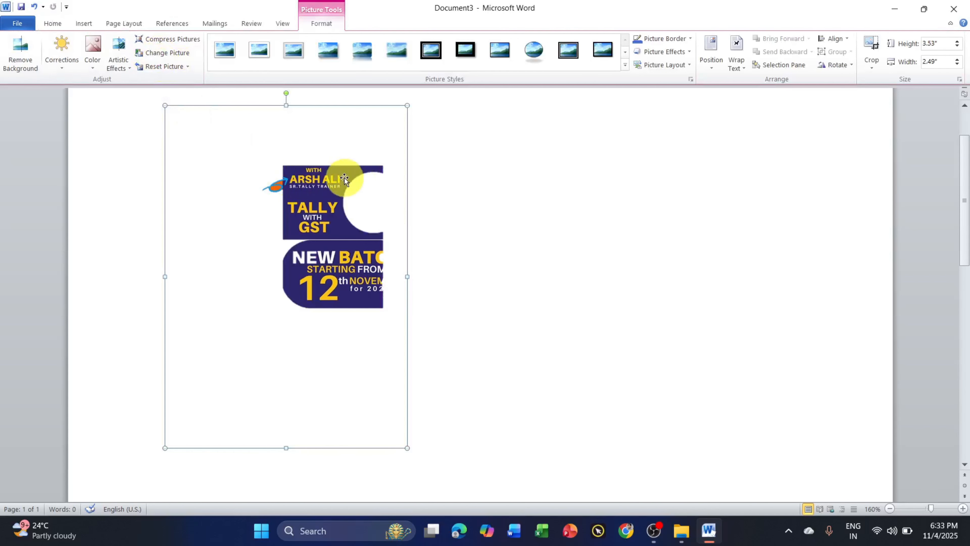
pyautogui.hotkey('ctrl', 'z')
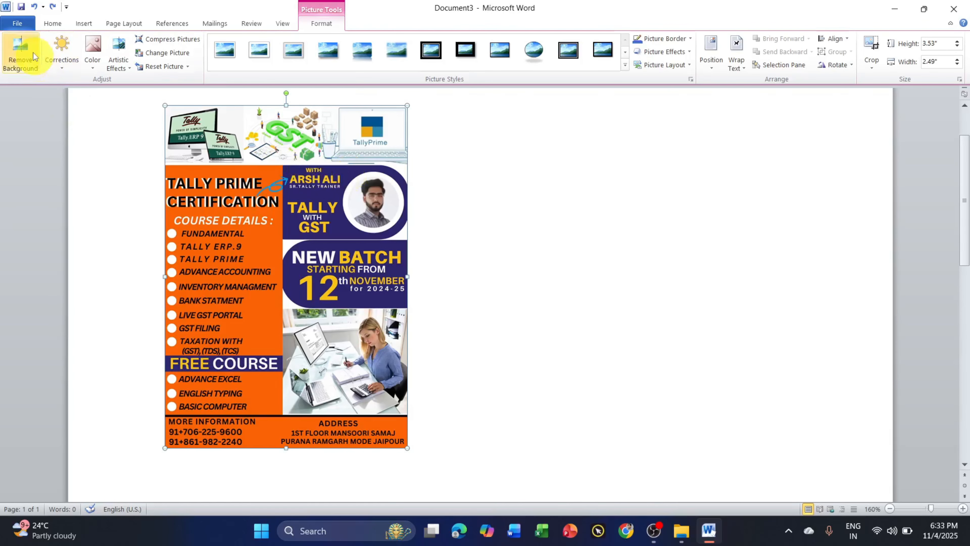
# Remove the poster's background, marking the top banner, the orange course column and the title row as areas to keep.
pyautogui.click(23, 53)
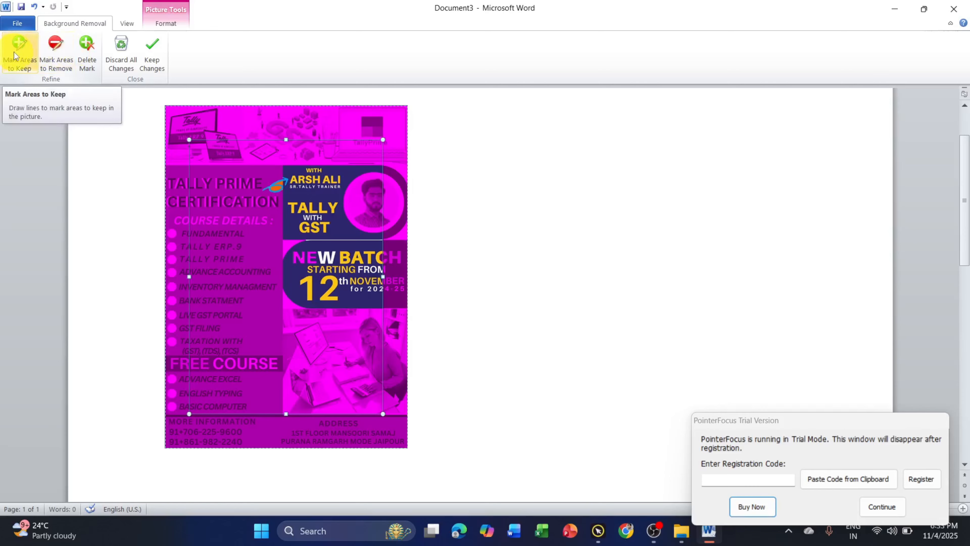
pyautogui.click(16, 57)
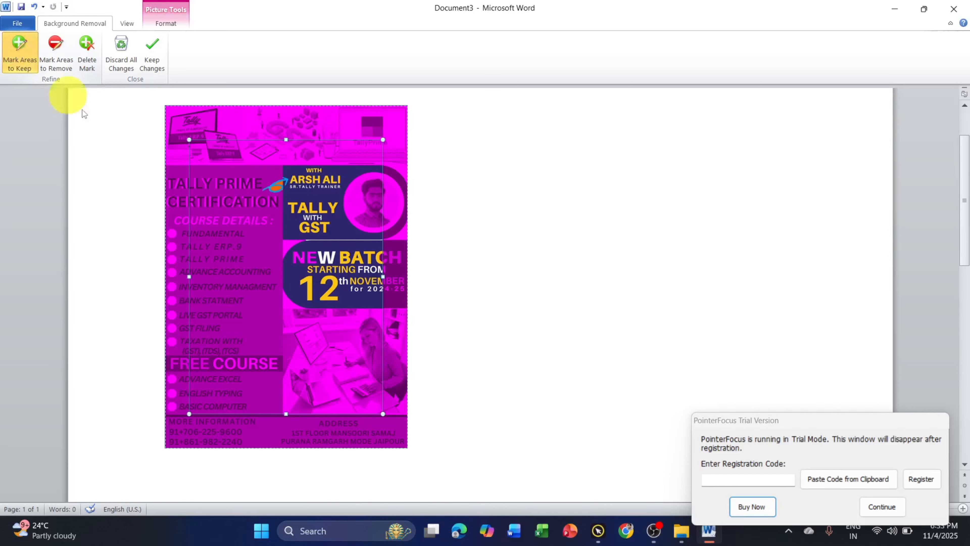
pyautogui.moveTo(189, 122); pyautogui.dragTo(371, 124)
pyautogui.moveTo(222, 168); pyautogui.dragTo(231, 345)
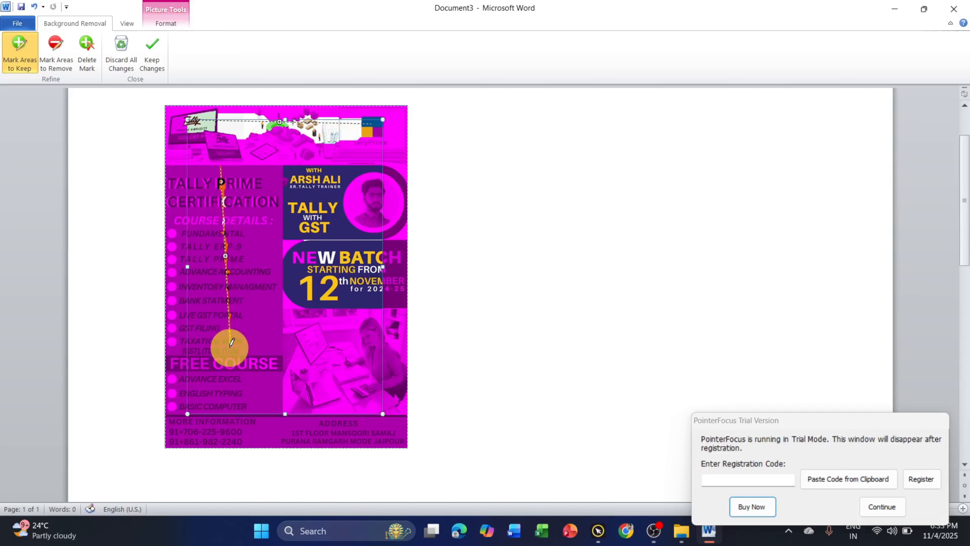
pyautogui.moveTo(178, 189); pyautogui.dragTo(405, 191)
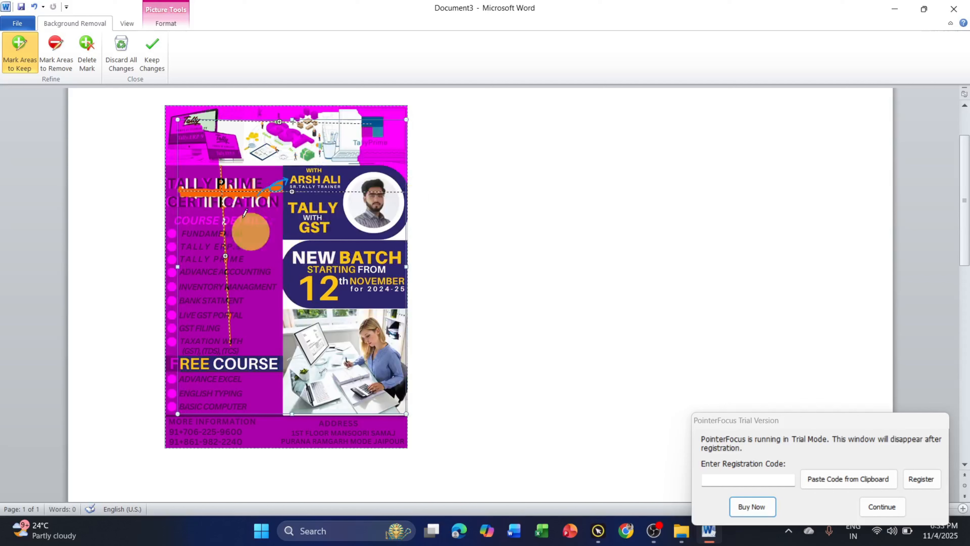
pyautogui.click(150, 57)
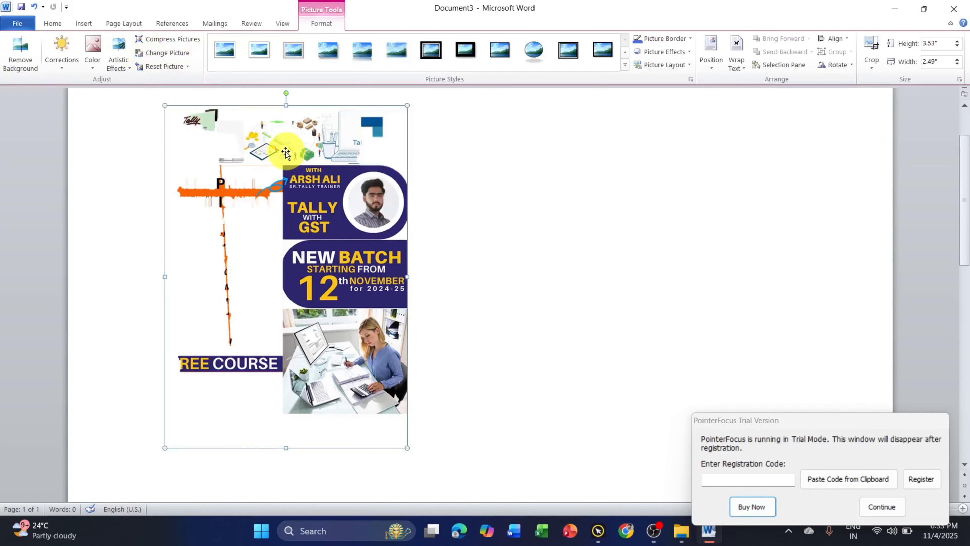
# Reopen the poster's background removal, dismiss the trial notice and discard all background removal changes.
pyautogui.click(19, 54)
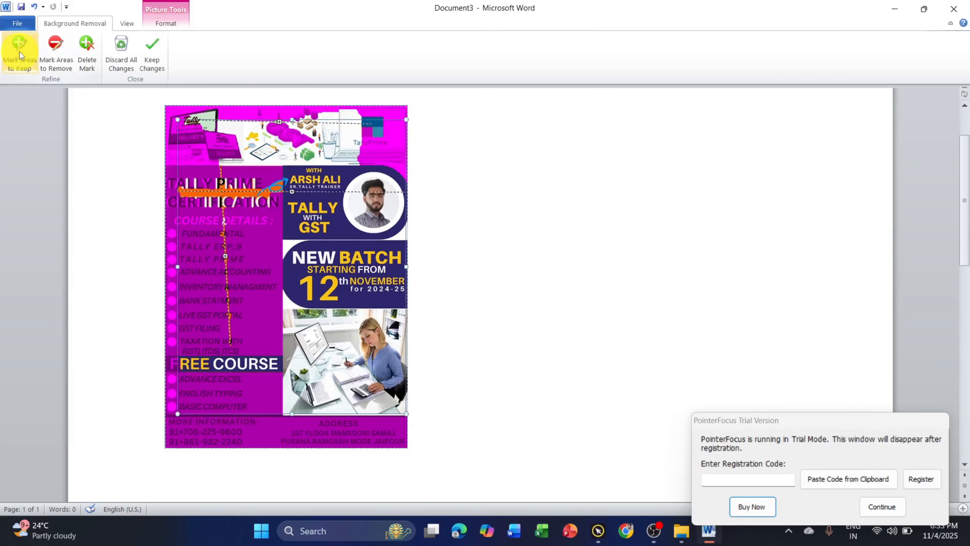
pyautogui.click(880, 507)
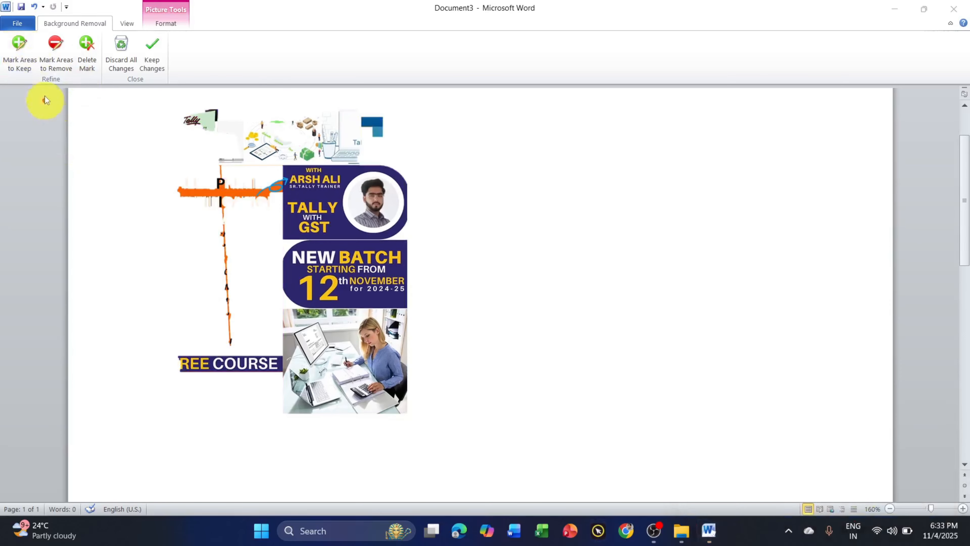
pyautogui.click(129, 58)
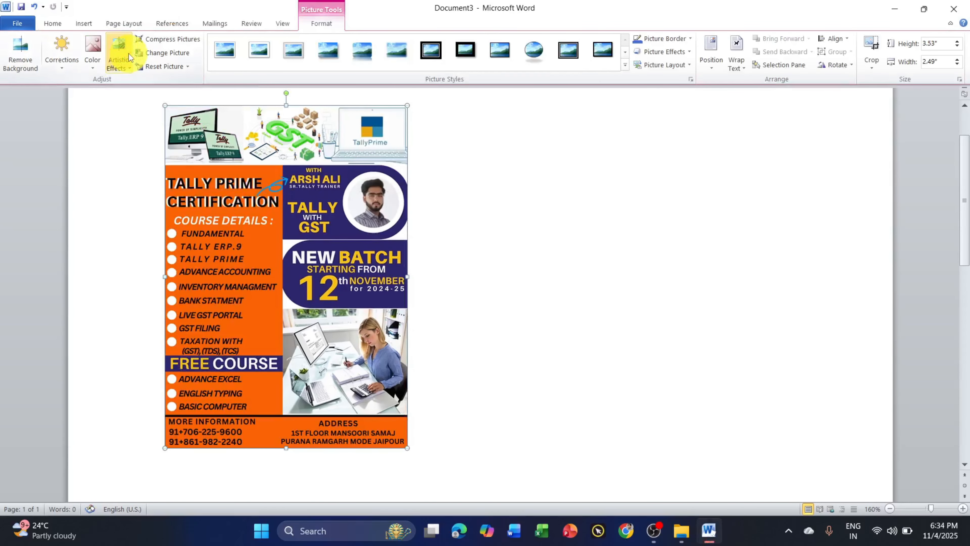
# Remove the poster's background, marking two lines through the purple text panels as areas to remove, and keep the changes.
pyautogui.click(22, 55)
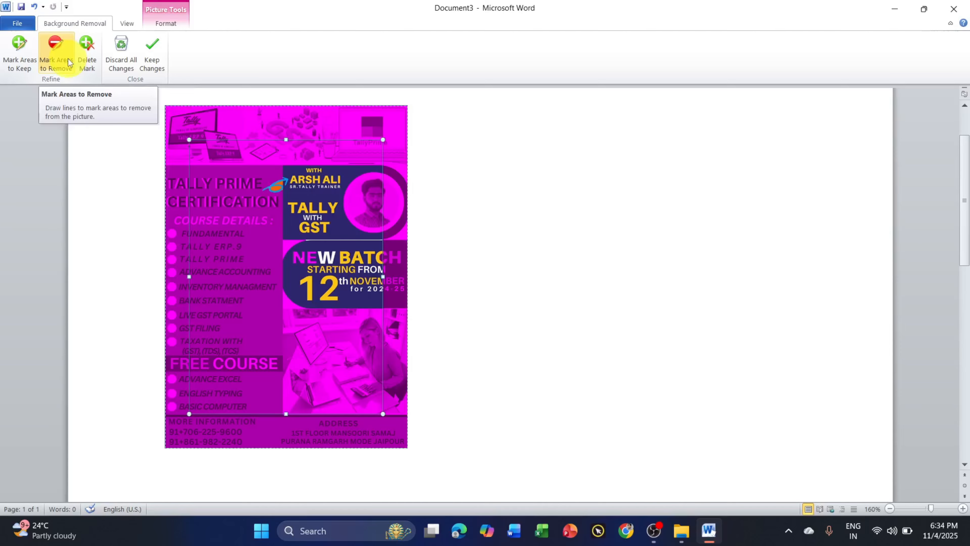
pyautogui.click(69, 63)
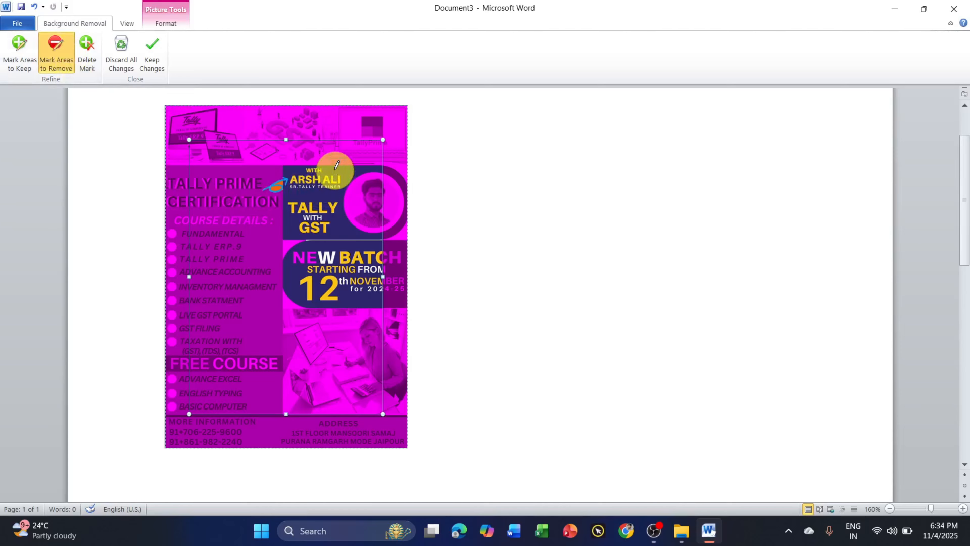
pyautogui.moveTo(336, 168); pyautogui.dragTo(330, 291)
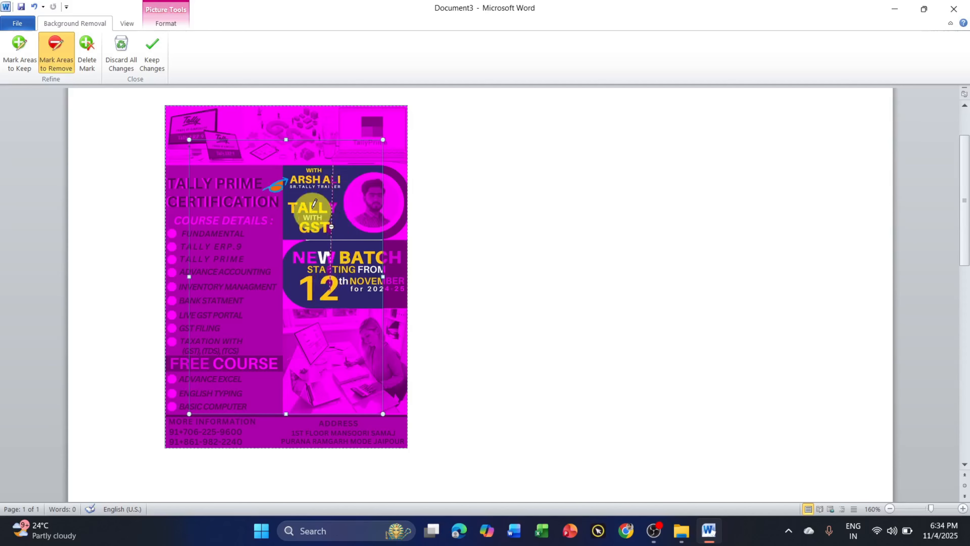
pyautogui.moveTo(313, 181)
pyautogui.mouseDown()
pyautogui.moveTo(313, 237)
pyautogui.moveTo(398, 256)
pyautogui.moveTo(368, 271)
pyautogui.mouseUp()
pyautogui.click(152, 54)
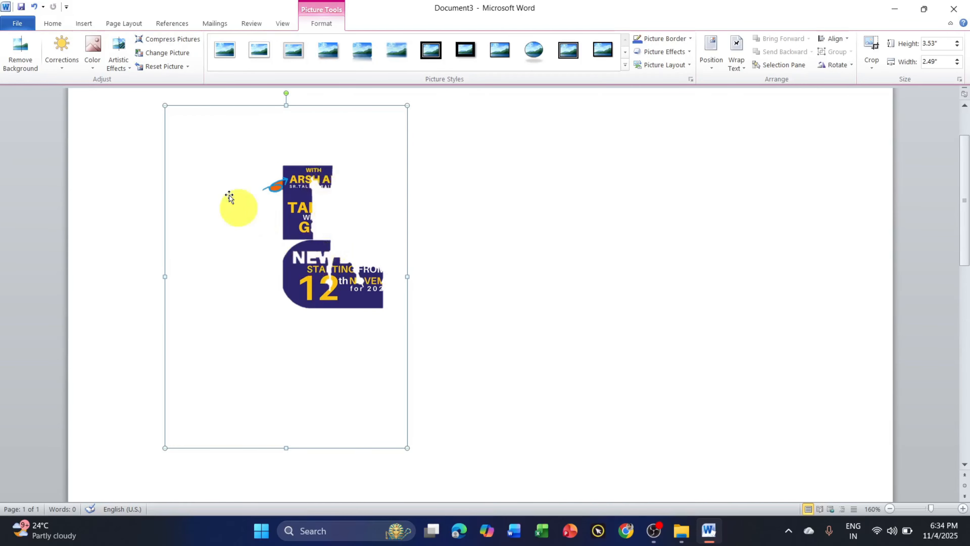
# Reopen the poster's background removal, discard all its changes and dismiss the trial notice.
pyautogui.click(18, 56)
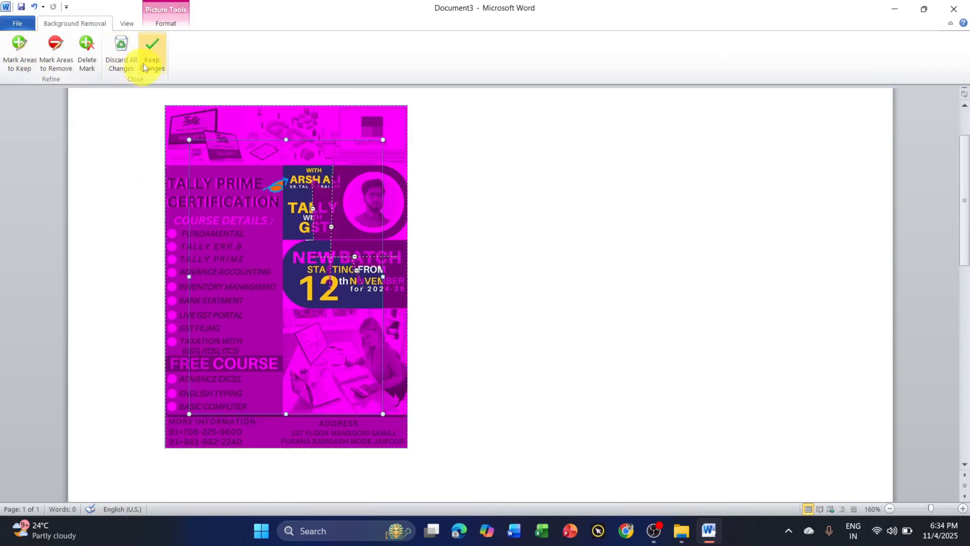
pyautogui.click(128, 53)
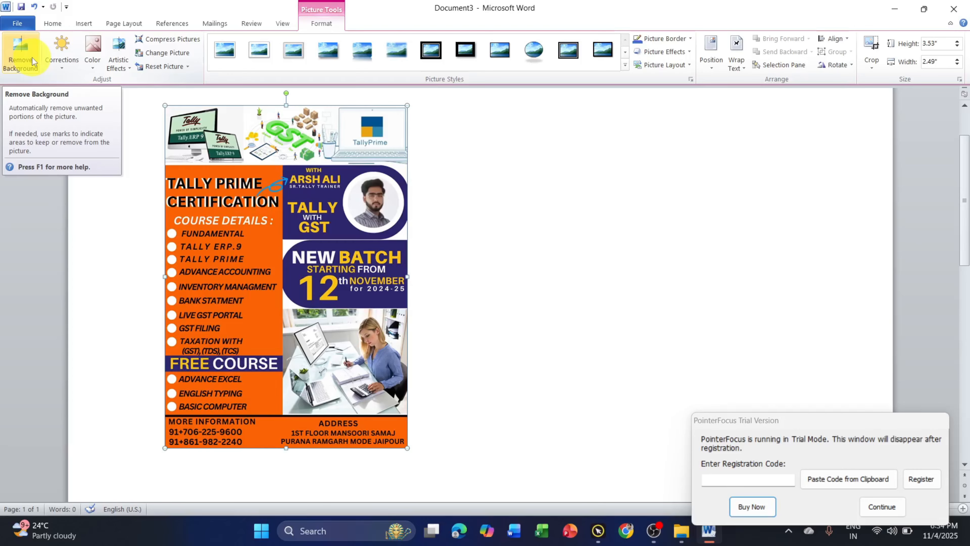
pyautogui.click(882, 506)
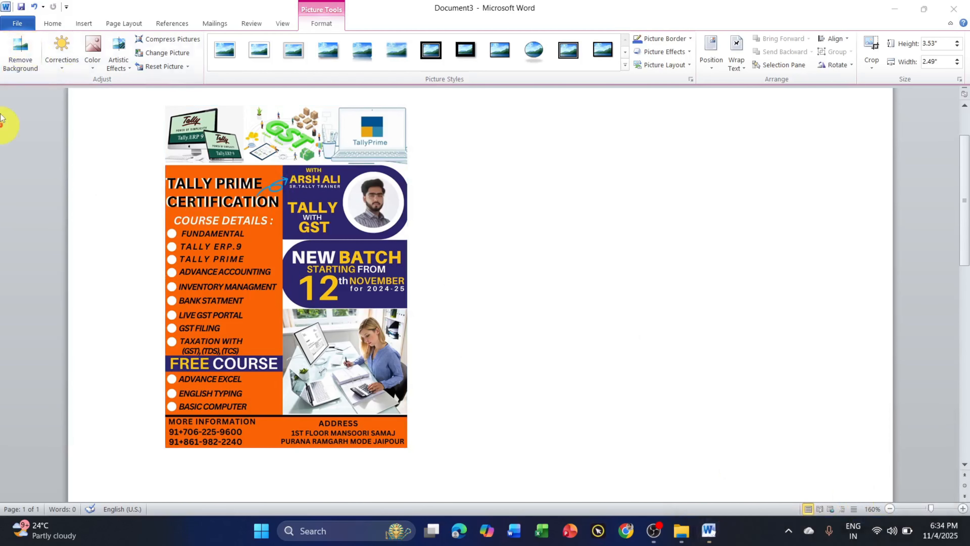
# Preview the darker brightness and contrast corrections on the poster, such as Brightness -40%, without applying any.
pyautogui.click(56, 63)
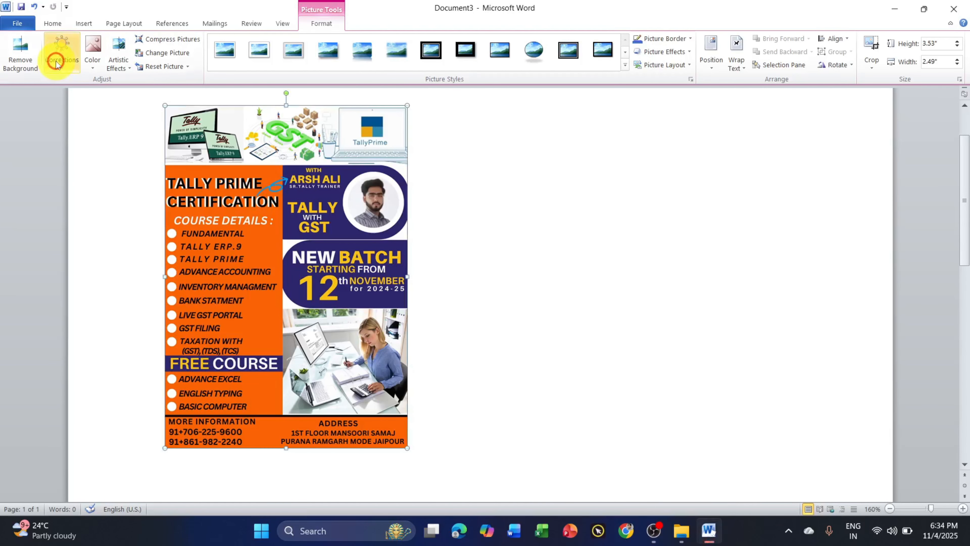
pyautogui.click(57, 63)
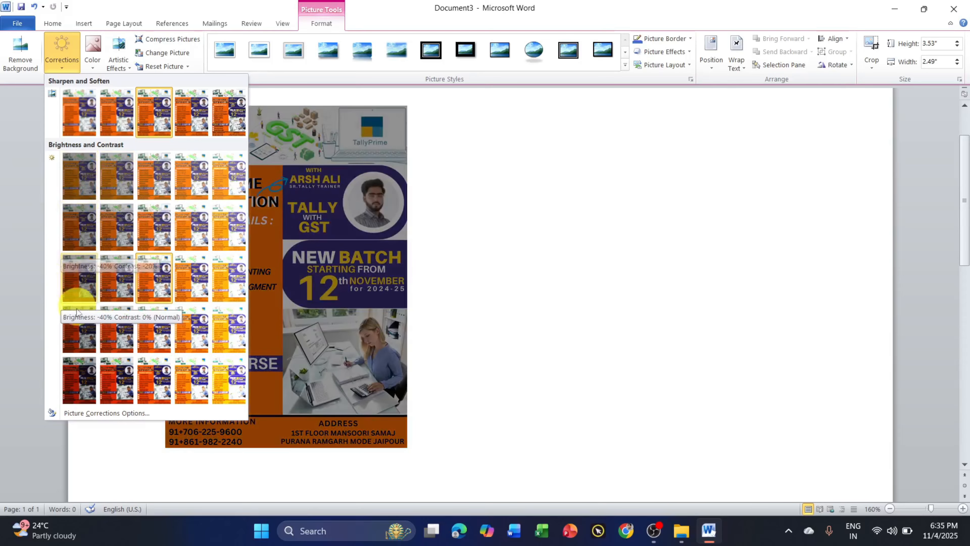
pyautogui.click(577, 256)
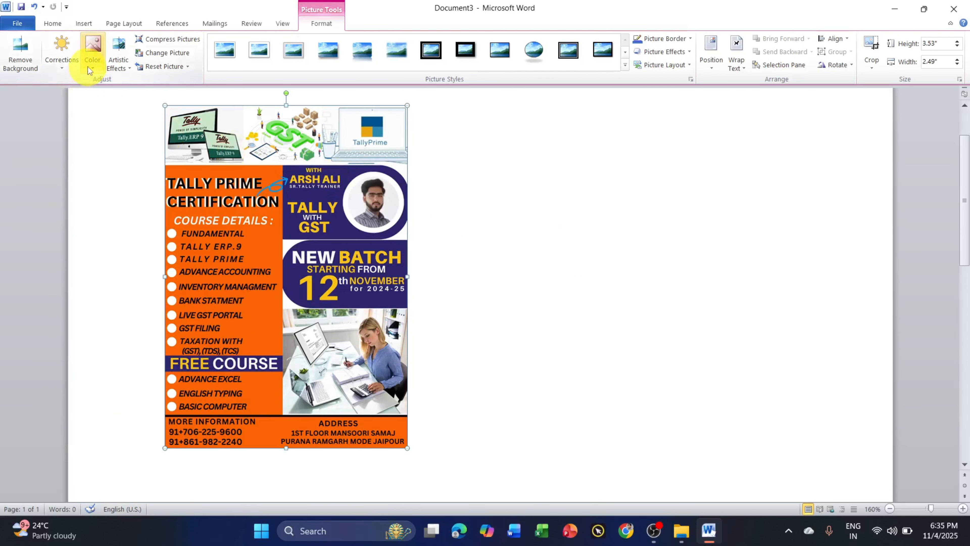
# Try recoloring the poster with the dark green variation and undo the recolor.
pyautogui.click(89, 57)
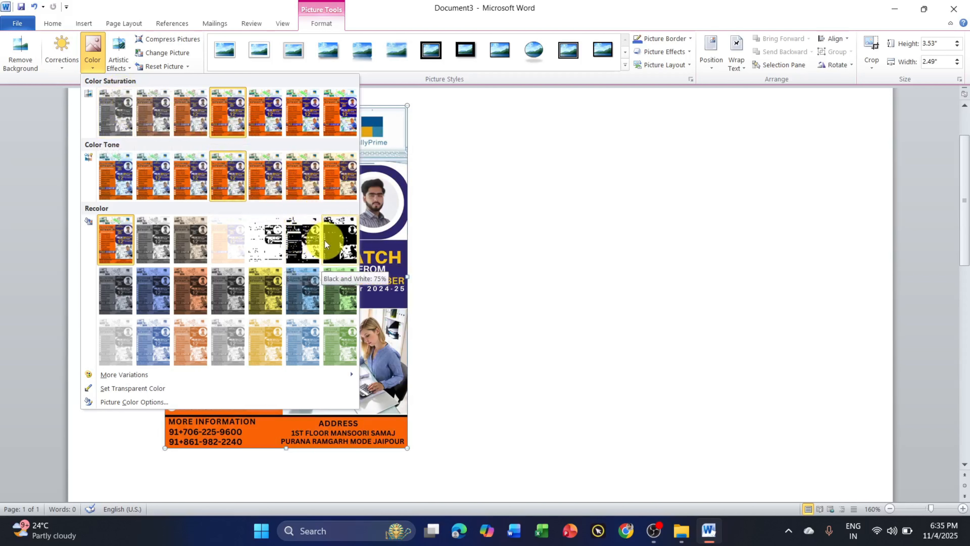
pyautogui.click(332, 294)
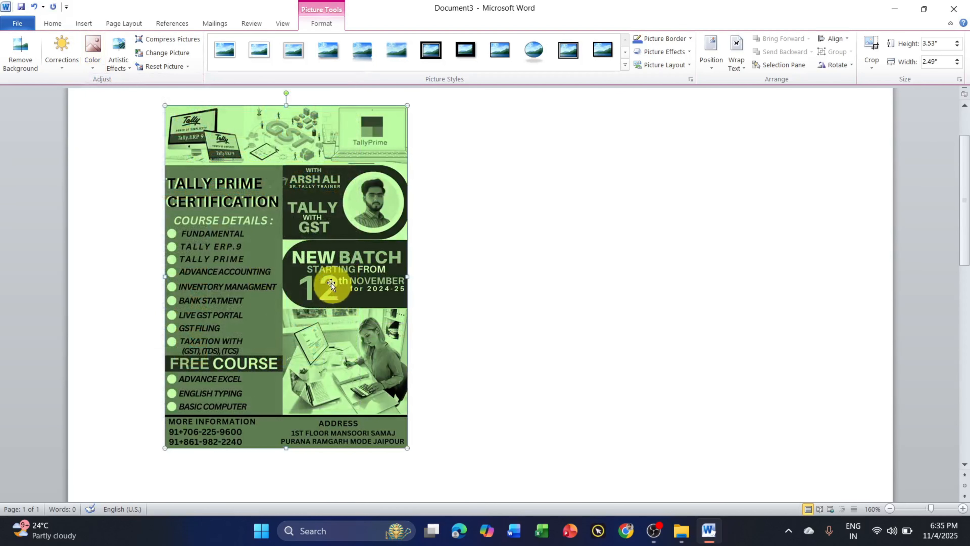
pyautogui.hotkey('ctrl', 'z')
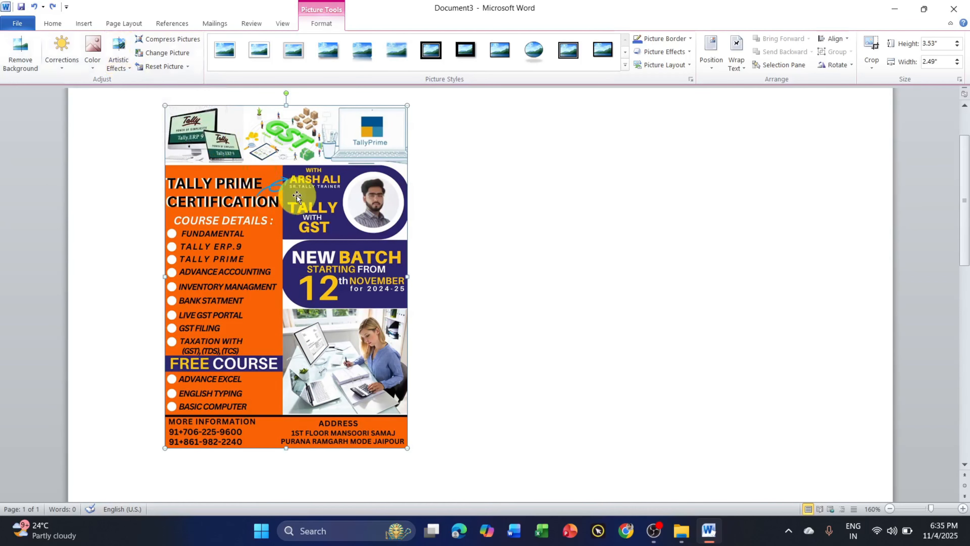
# Try the Line Drawing artistic effect on the poster, dismiss the trial notice and replace the effect with Blur.
pyautogui.click(118, 52)
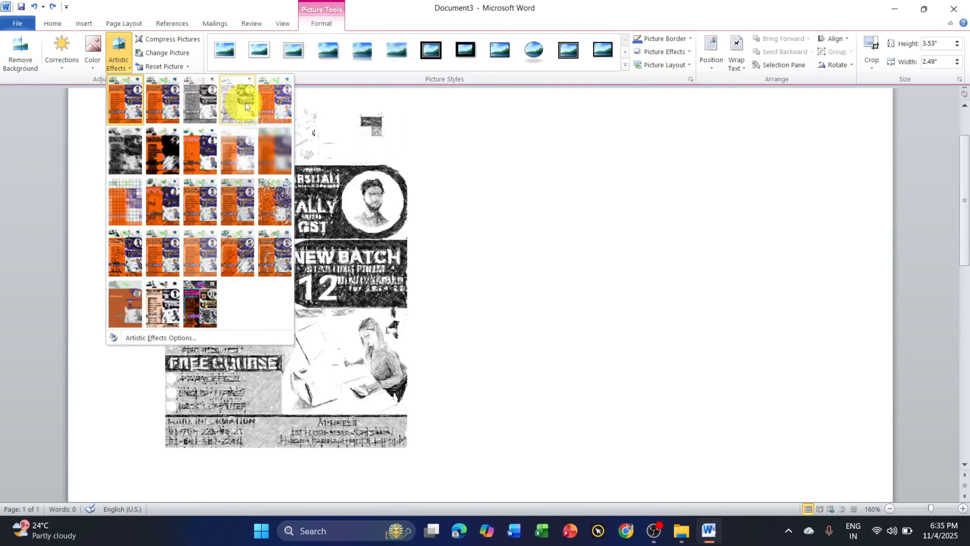
pyautogui.click(277, 102)
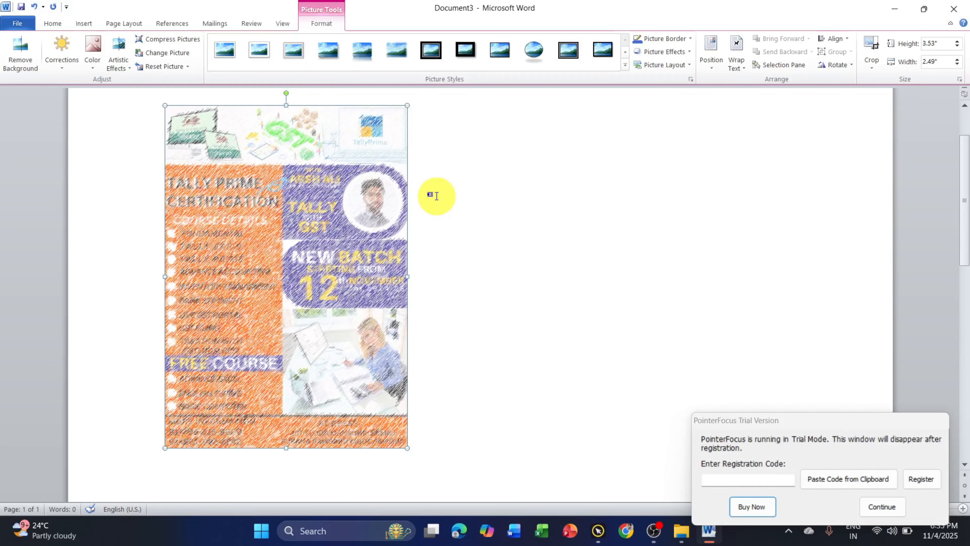
pyautogui.click(882, 507)
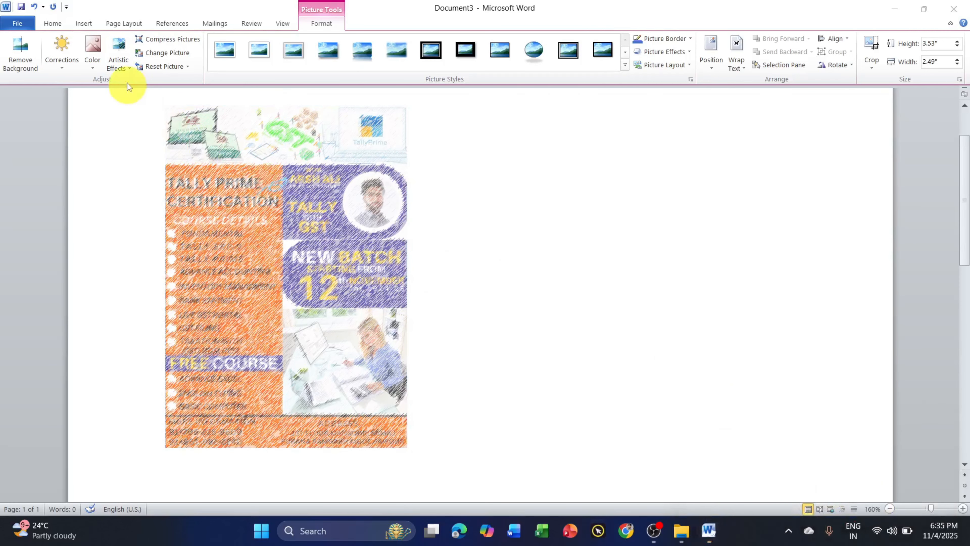
pyautogui.click(122, 63)
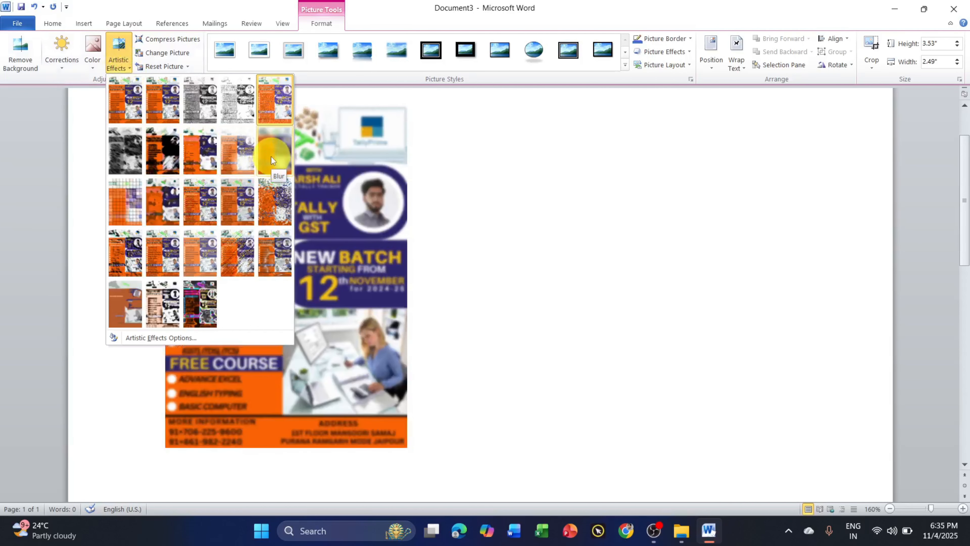
pyautogui.click(271, 157)
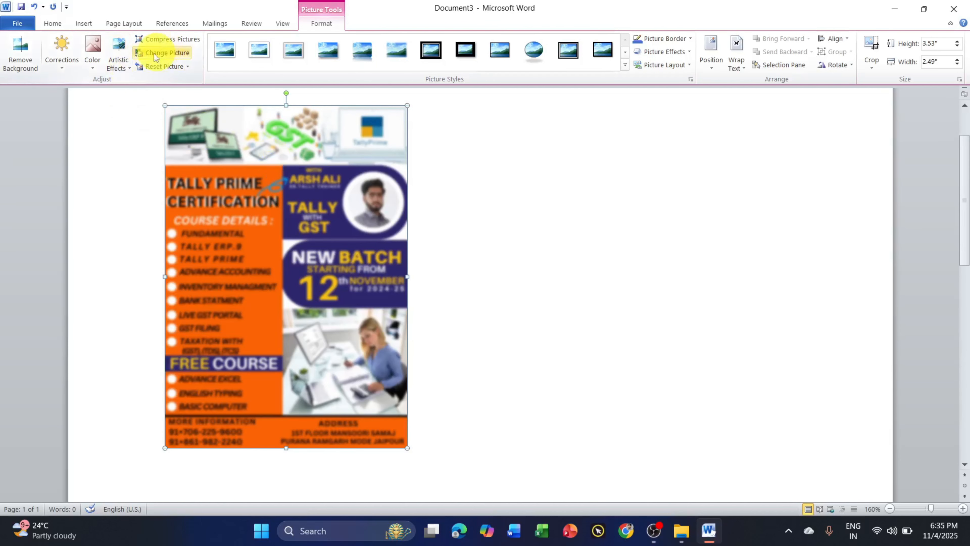
# Apply the Glass artistic effect to the poster and close the reopened effects gallery without choosing another.
pyautogui.click(128, 69)
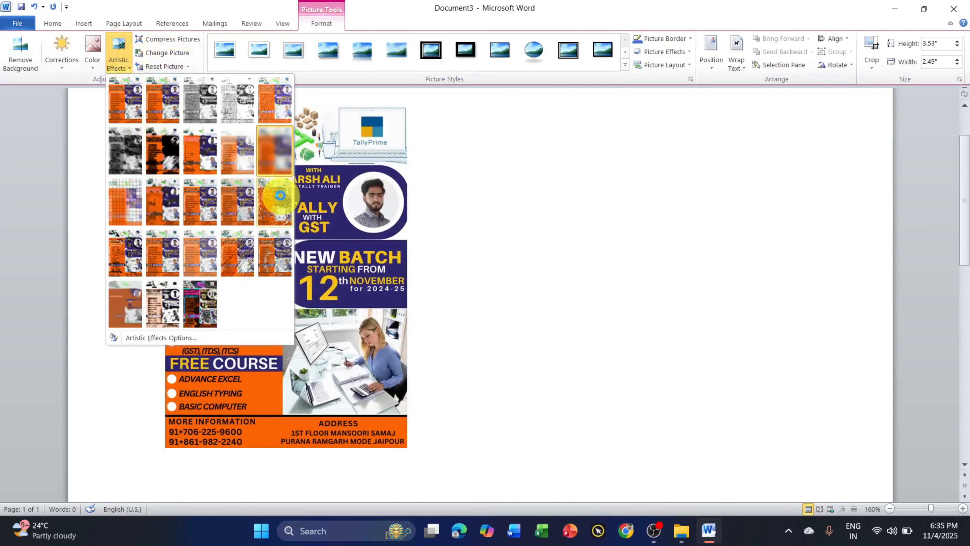
pyautogui.click(281, 195)
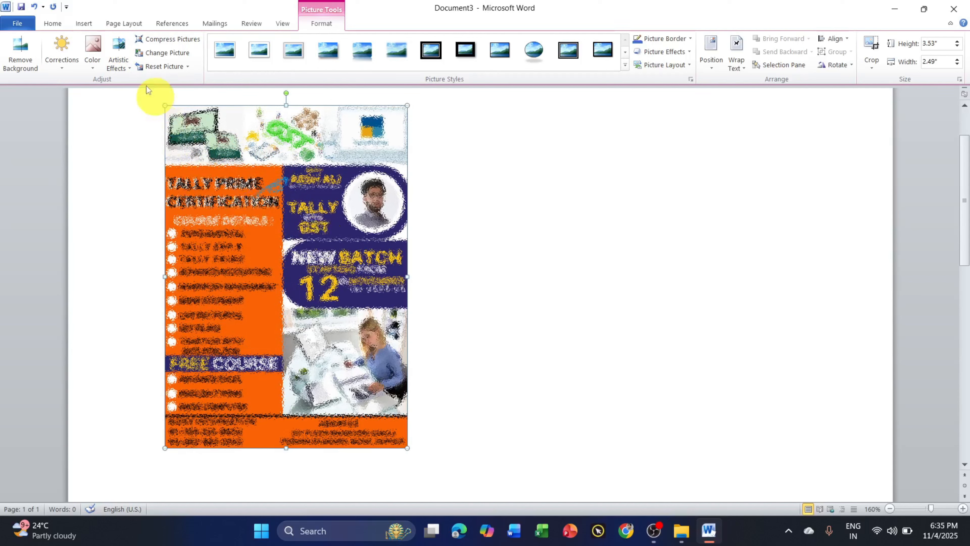
pyautogui.click(129, 65)
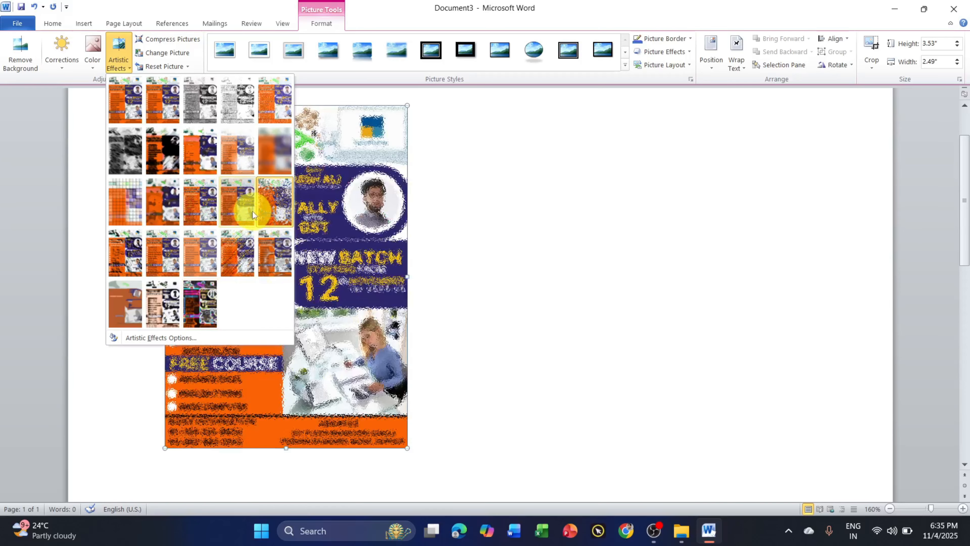
pyautogui.click(476, 218)
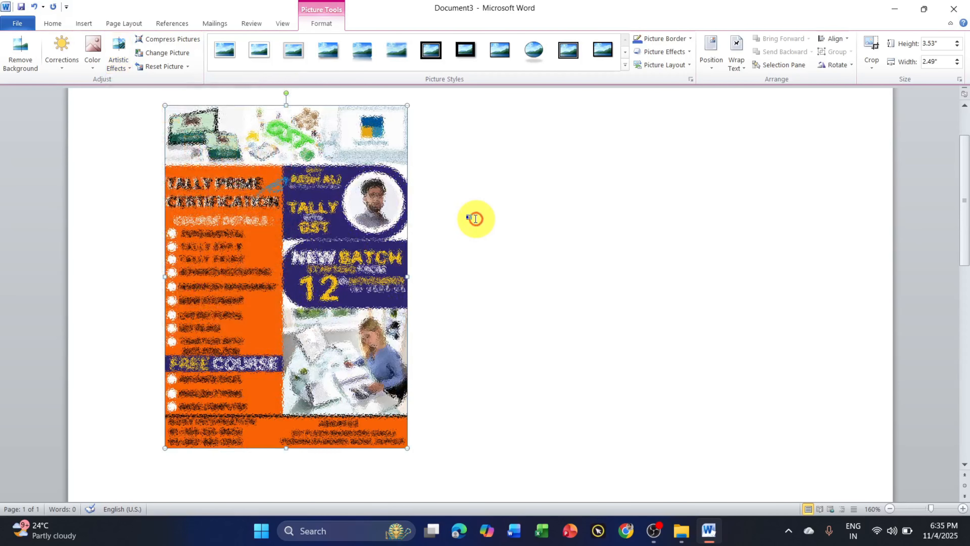
# Try replacing the poster with the picture IMG-20250309-WA0001 from the Screenshots folder and undo the replacement.
pyautogui.click(172, 54)
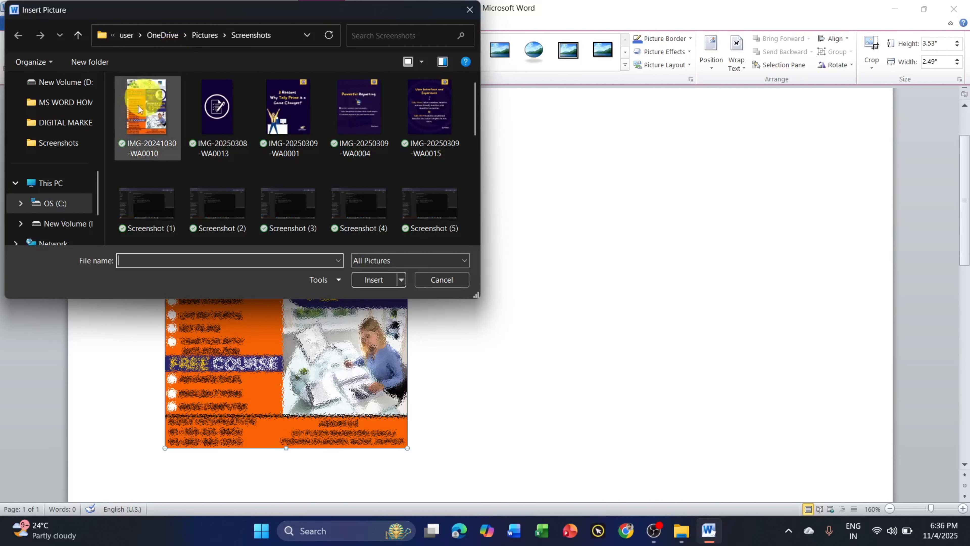
pyautogui.click(282, 112)
pyautogui.click(375, 279)
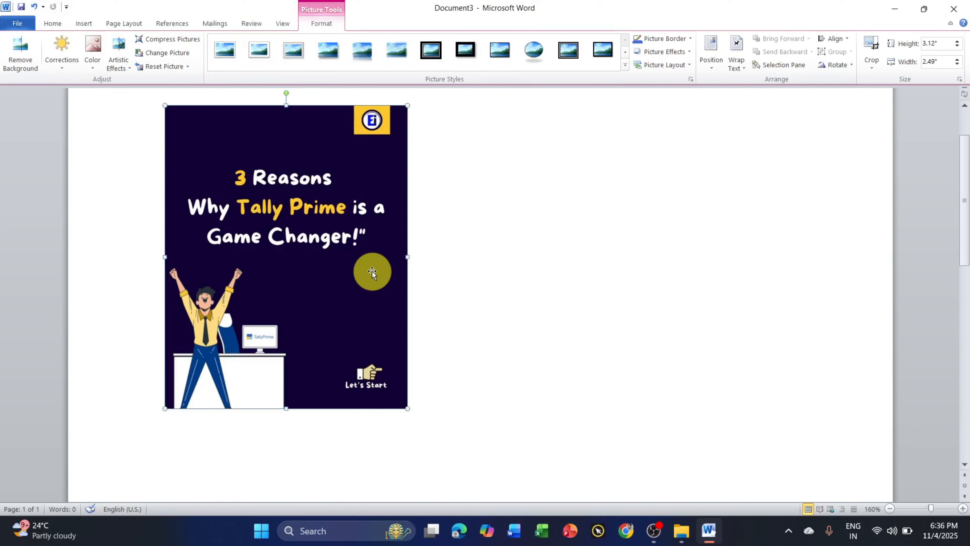
pyautogui.hotkey('ctrl', 'z')
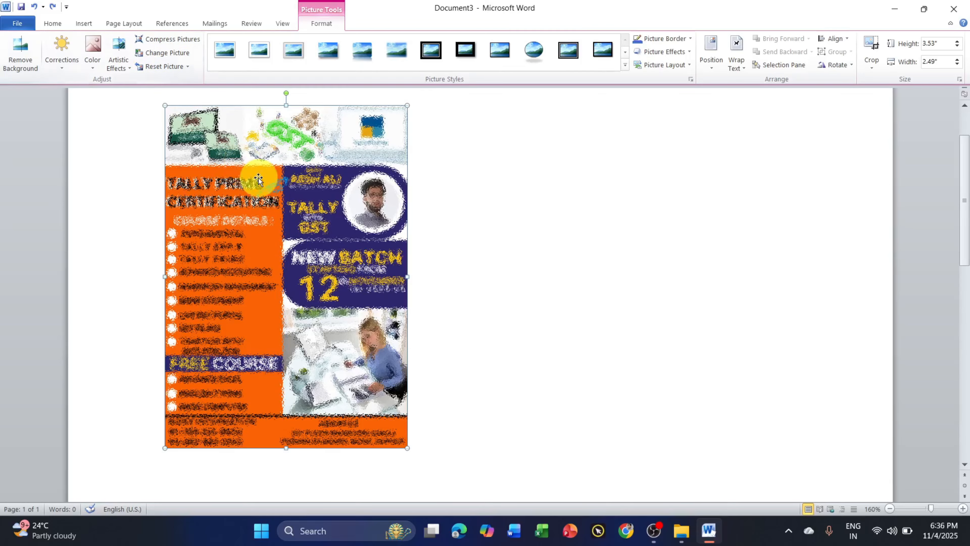
# Shrink the poster proportionally to about 3.05" high by 2.16" wide, dismiss the trial notice and reset the picture's formatting.
pyautogui.moveTo(165, 105); pyautogui.dragTo(197, 152)
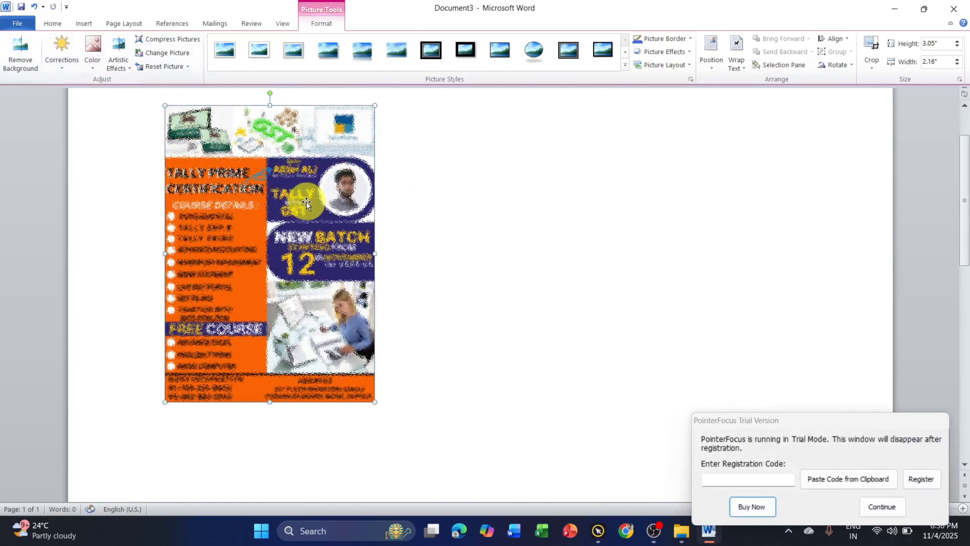
pyautogui.click(882, 506)
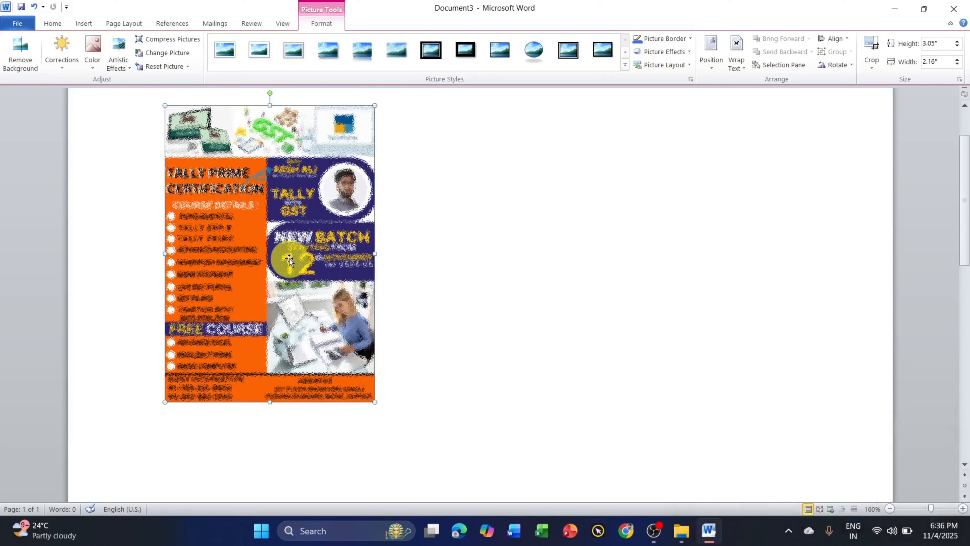
pyautogui.click(156, 66)
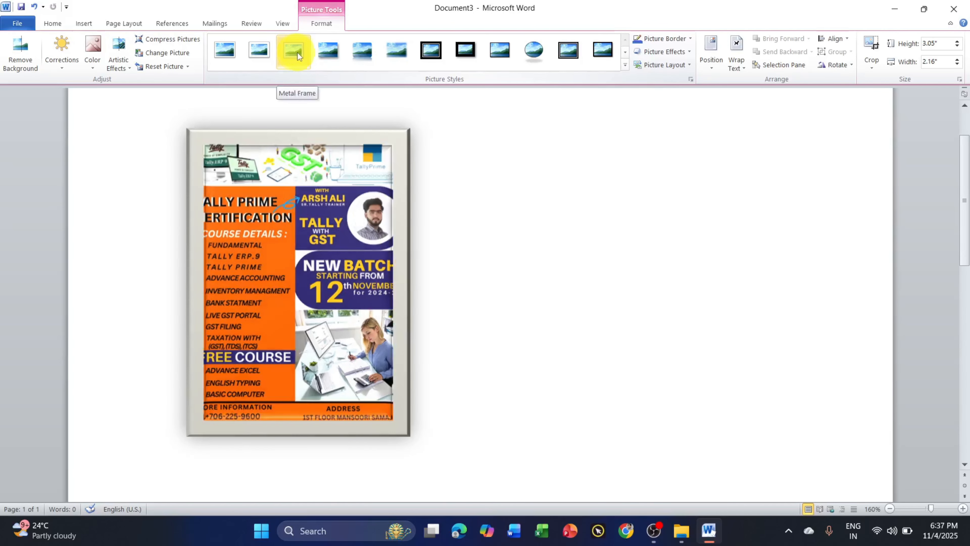
# Apply the Drop Shadow Rectangle picture style to the poster and view the full style gallery without choosing another.
pyautogui.click(320, 50)
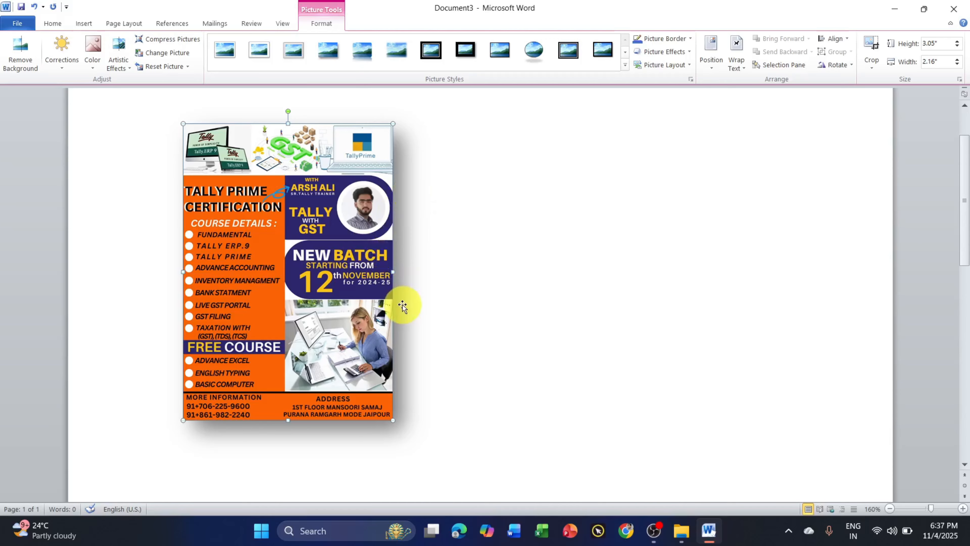
pyautogui.click(625, 64)
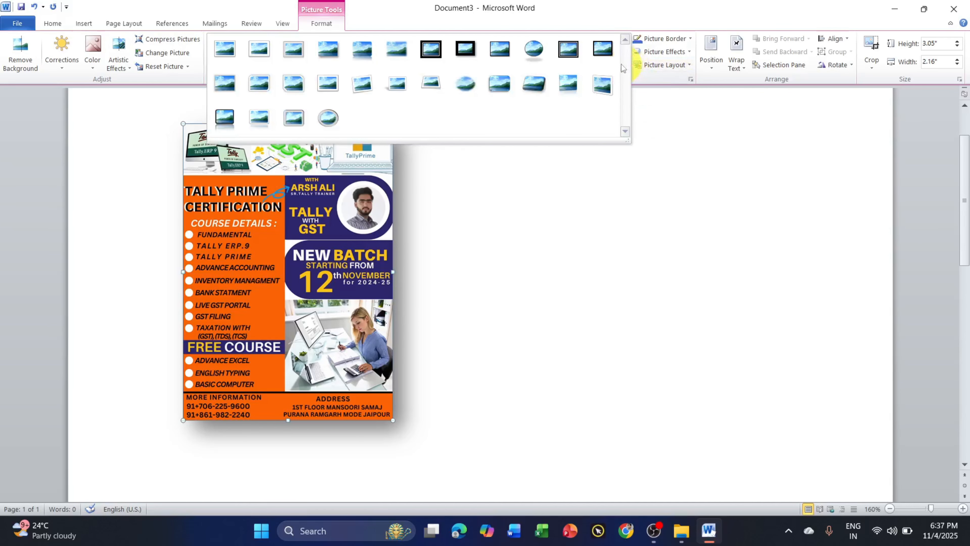
pyautogui.click(567, 215)
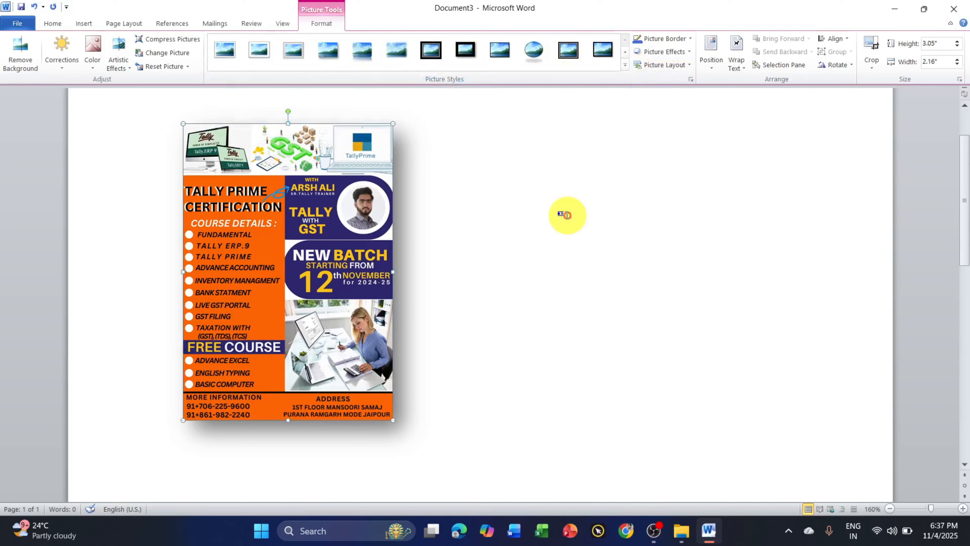
# Give the poster a red picture border with a weight of 6 pt.
pyautogui.click(675, 39)
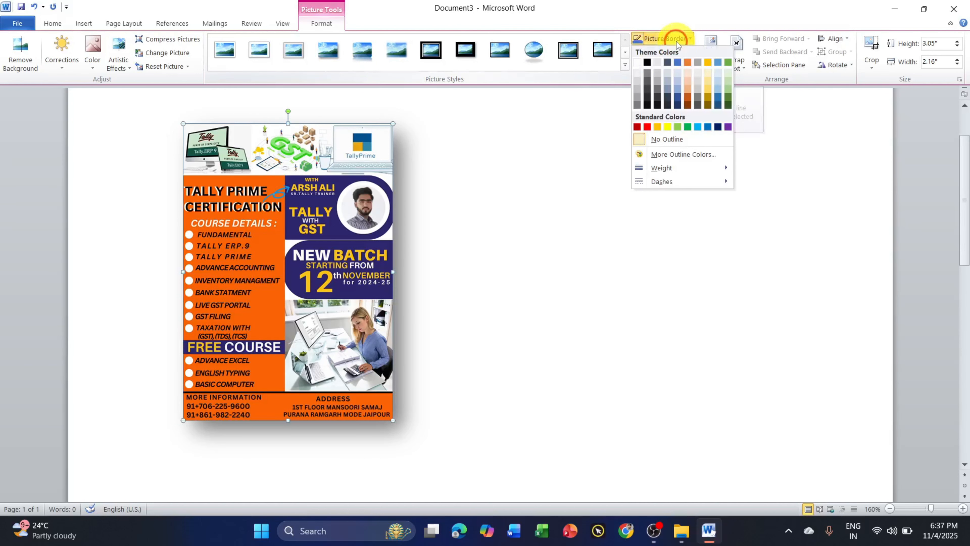
pyautogui.click(649, 127)
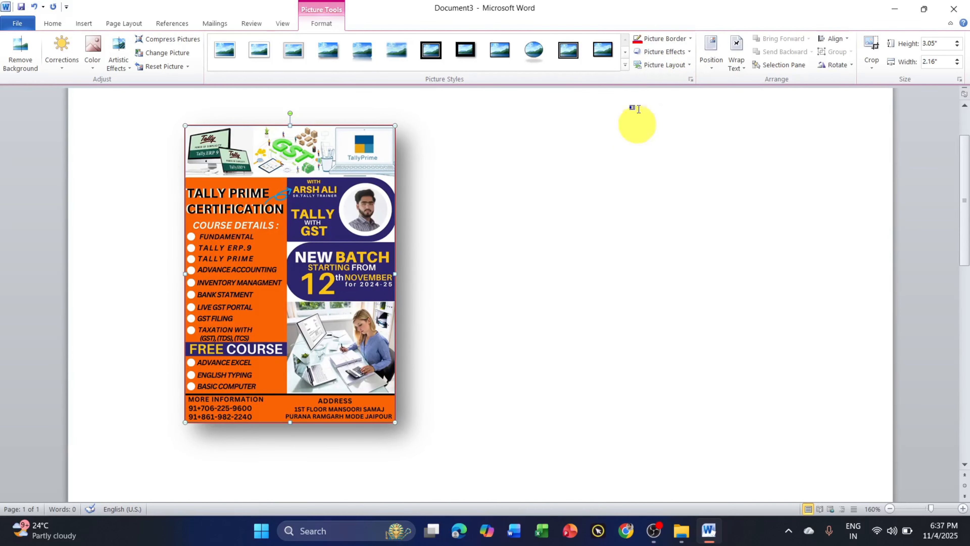
pyautogui.click(673, 40)
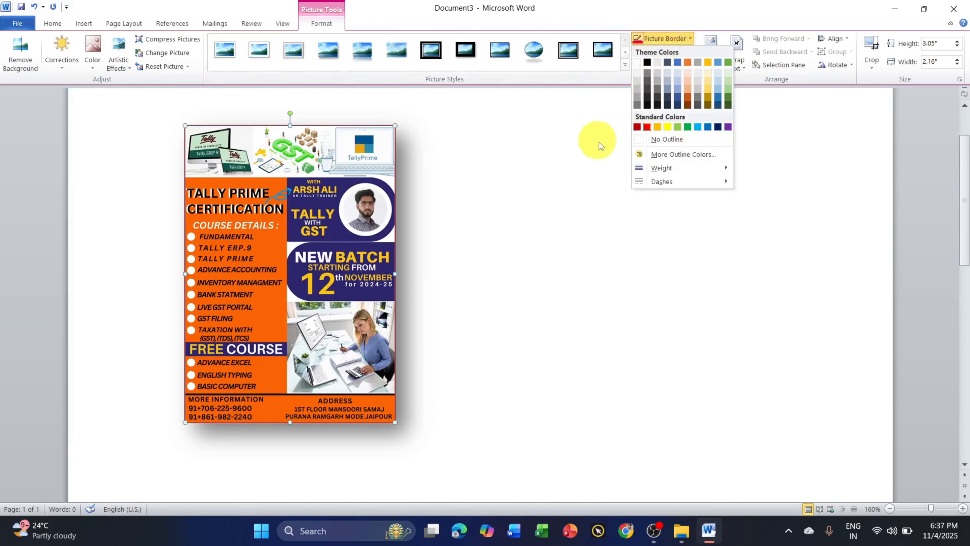
pyautogui.moveTo(665, 168)
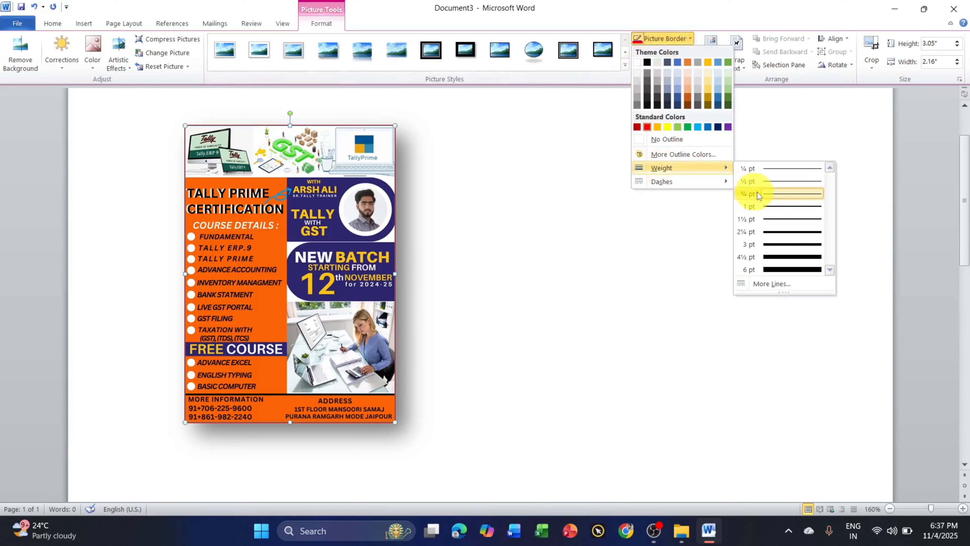
pyautogui.click(770, 268)
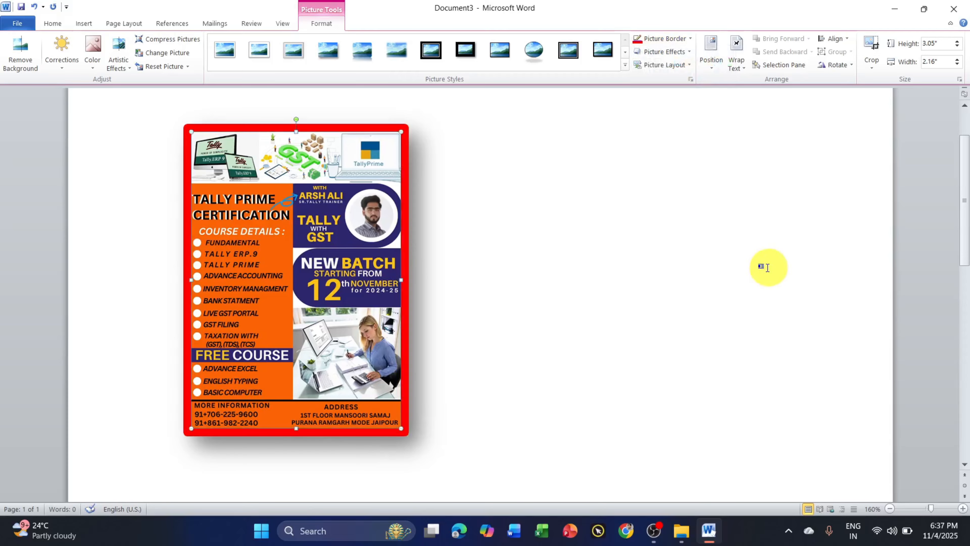
# Change the poster's red border to the square dot dash style.
pyautogui.click(664, 39)
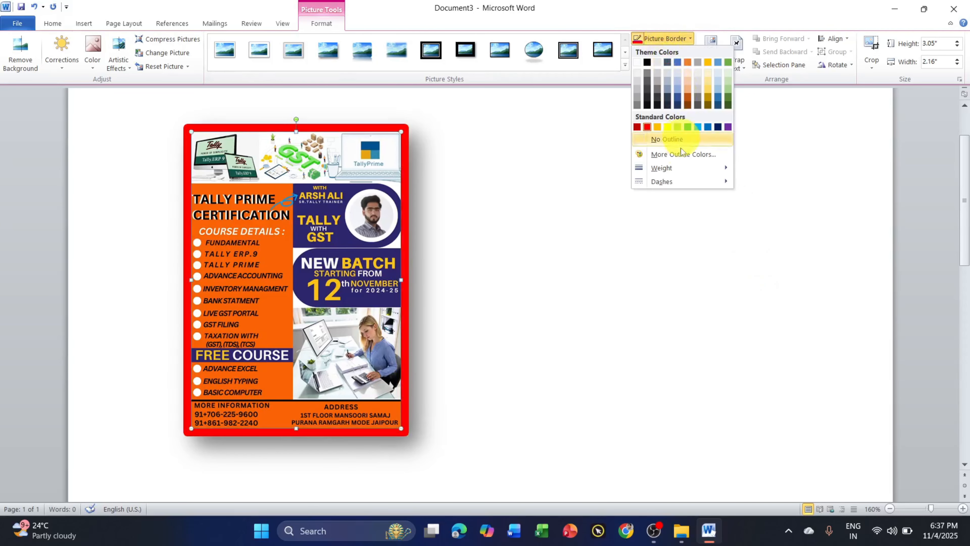
pyautogui.moveTo(682, 172)
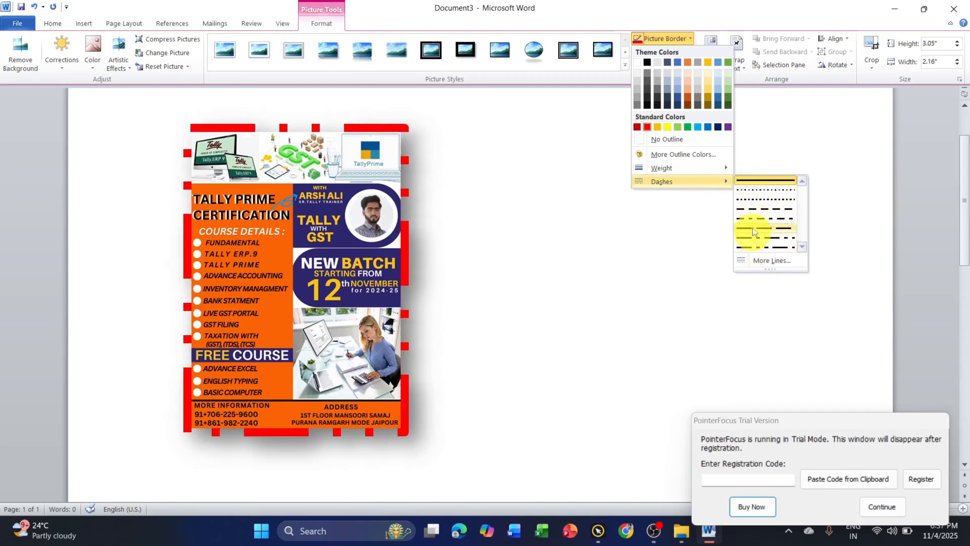
pyautogui.click(764, 196)
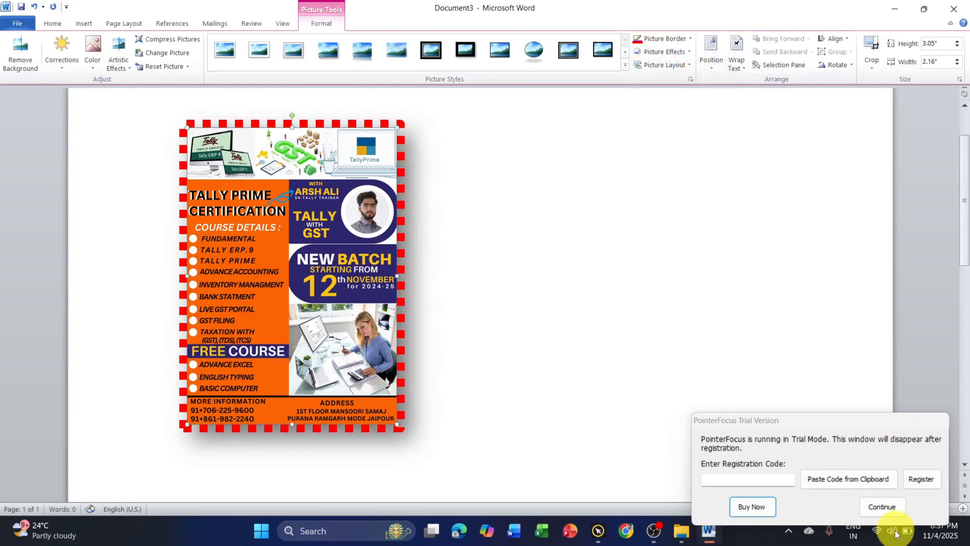
# Dismiss the trial notice and reset the poster's picture formatting.
pyautogui.click(878, 506)
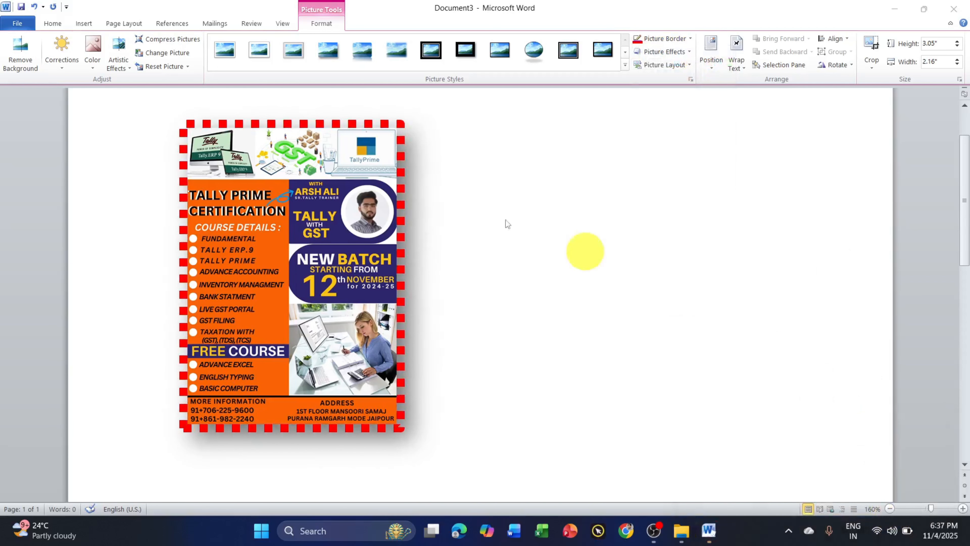
pyautogui.click(150, 66)
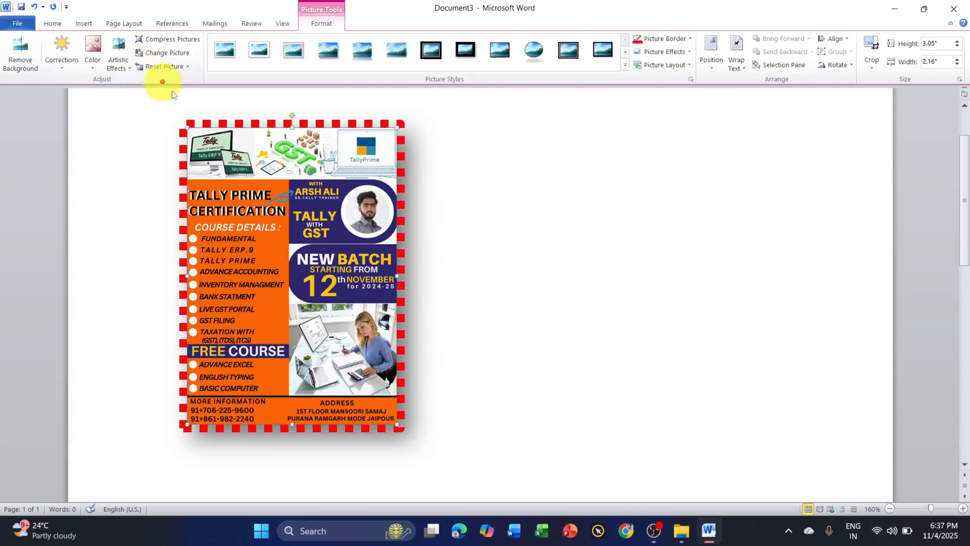
pyautogui.click(163, 67)
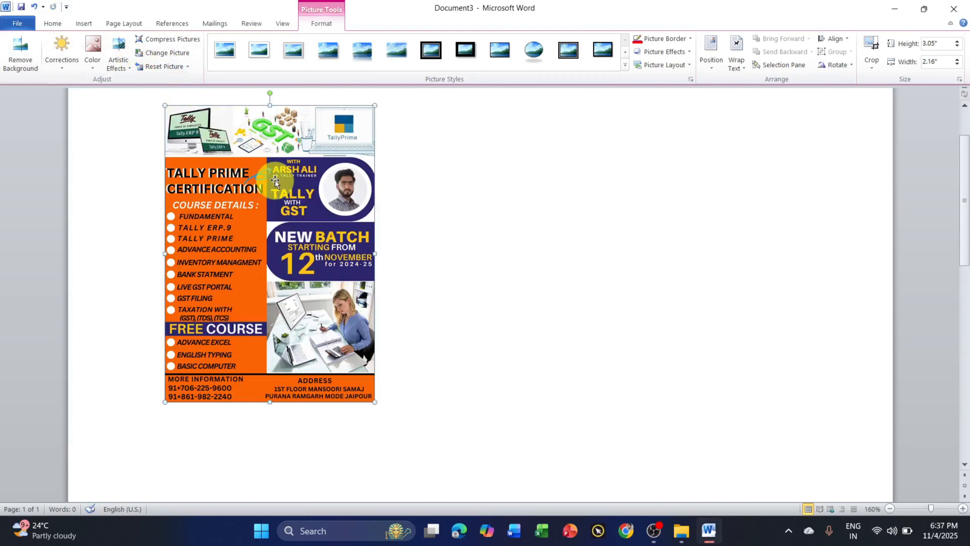
# Preview the picture border weights without choosing one and shrink the poster proportionally to about 2.5" high by 1.77" wide.
pyautogui.click(672, 38)
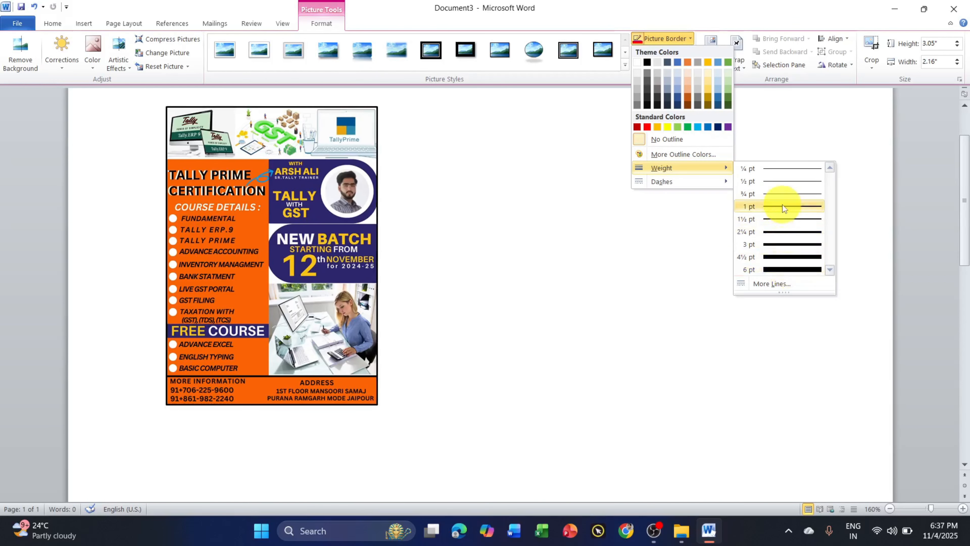
pyautogui.click(744, 208)
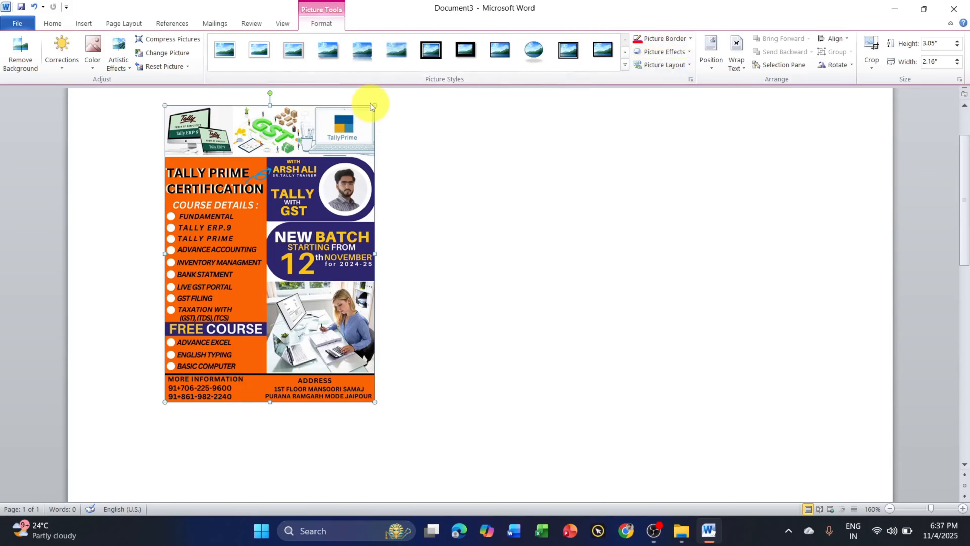
pyautogui.moveTo(373, 106); pyautogui.dragTo(366, 166)
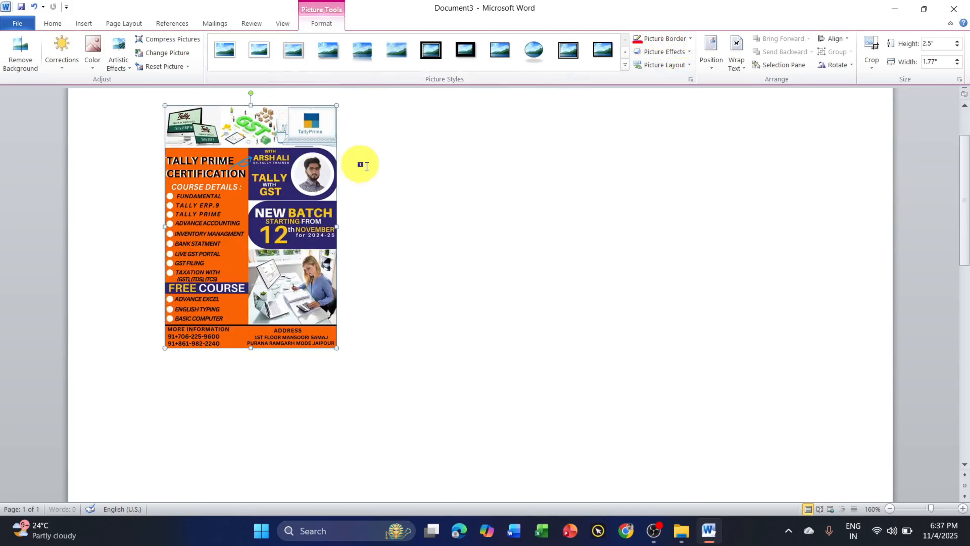
# Look through the preset and shadow picture effects for the poster without applying one, dismissing the trial notice.
pyautogui.click(653, 53)
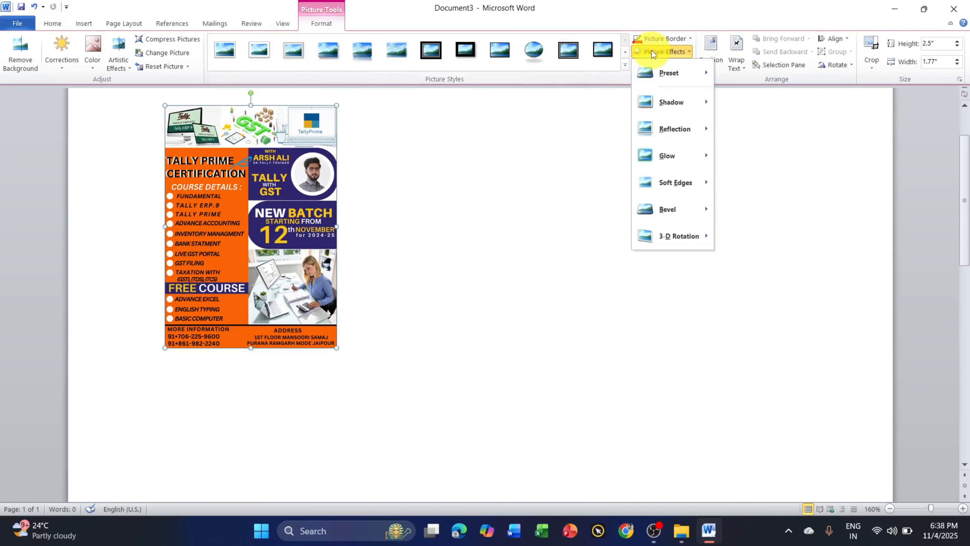
pyautogui.moveTo(673, 72)
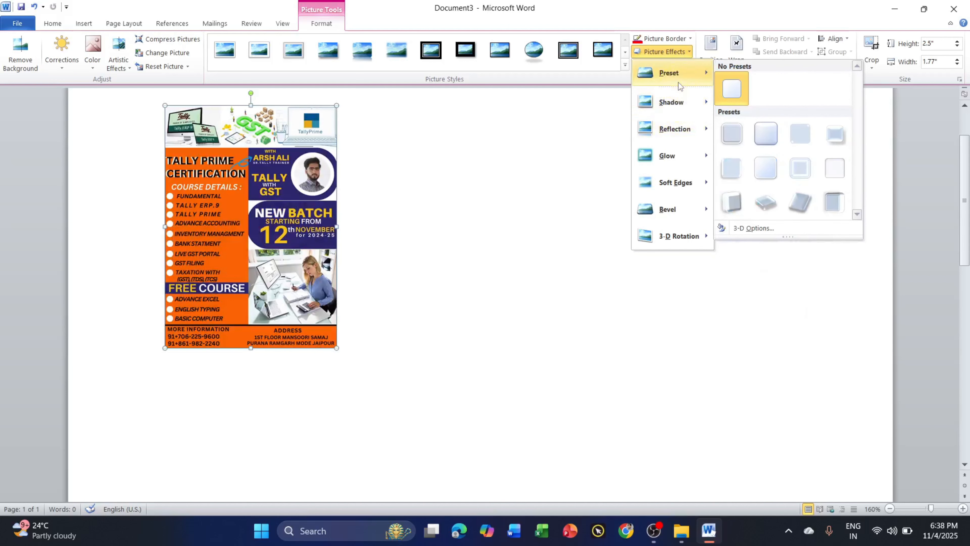
pyautogui.click(681, 109)
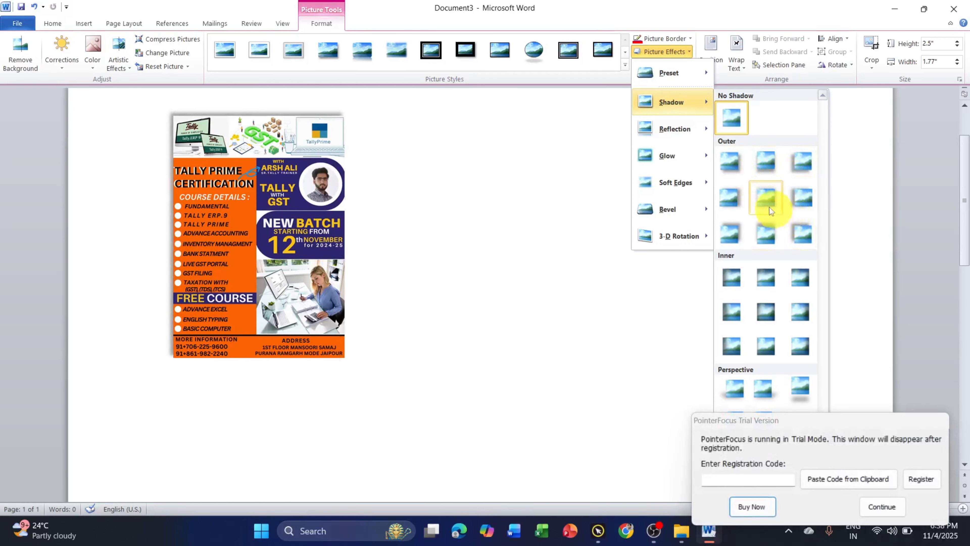
pyautogui.click(882, 505)
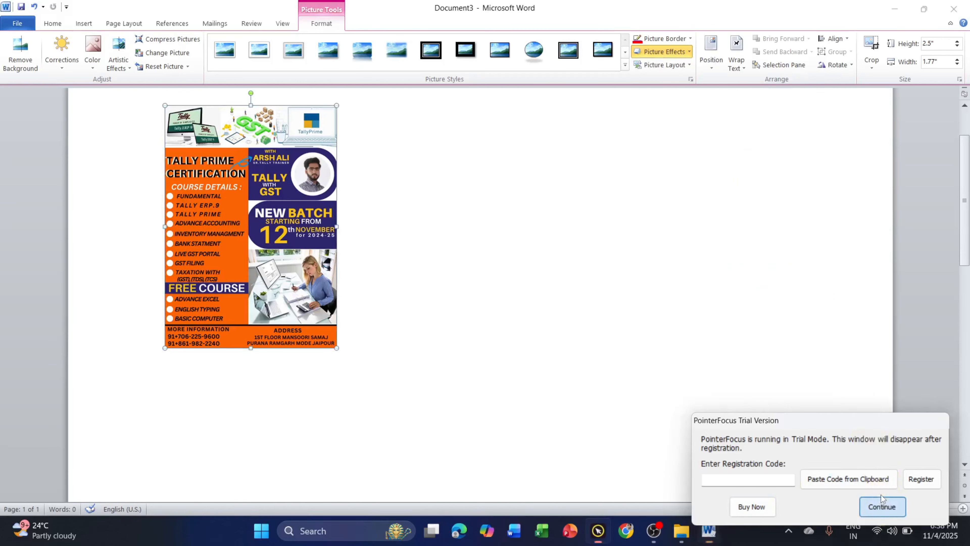
pyautogui.click(672, 53)
pyautogui.moveTo(679, 102)
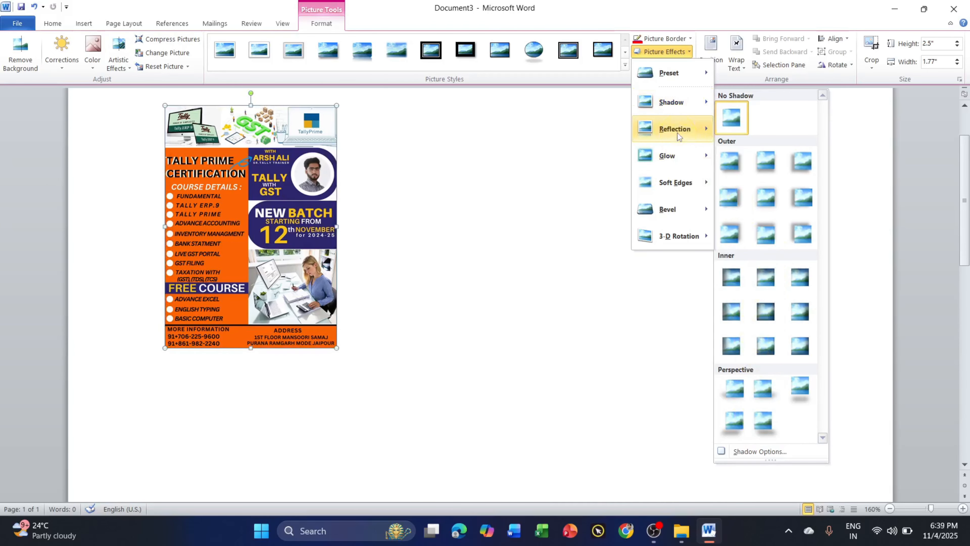
# Apply a full touching reflection to the poster and replace it with the full reflection that has the largest offset.
pyautogui.moveTo(677, 132)
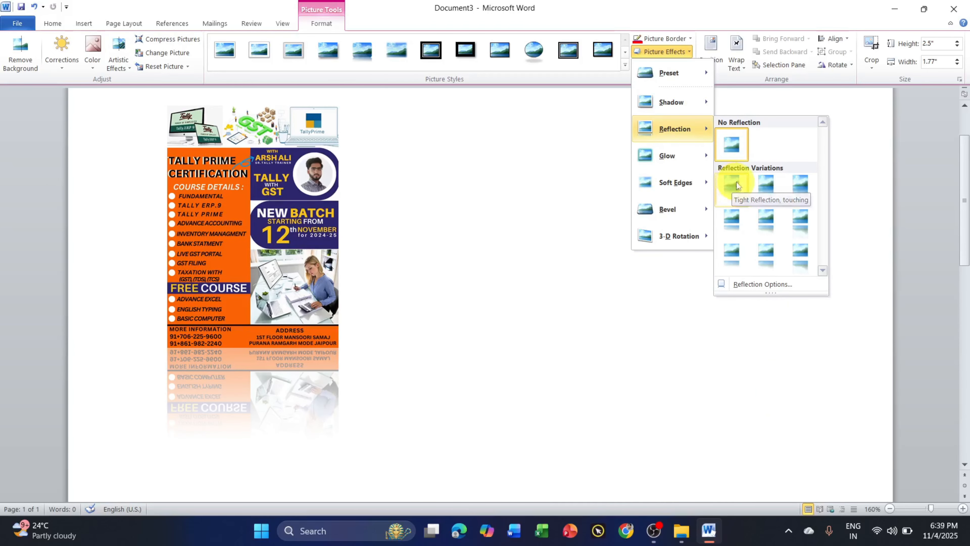
pyautogui.click(798, 188)
pyautogui.scroll(-2, 538, 245)
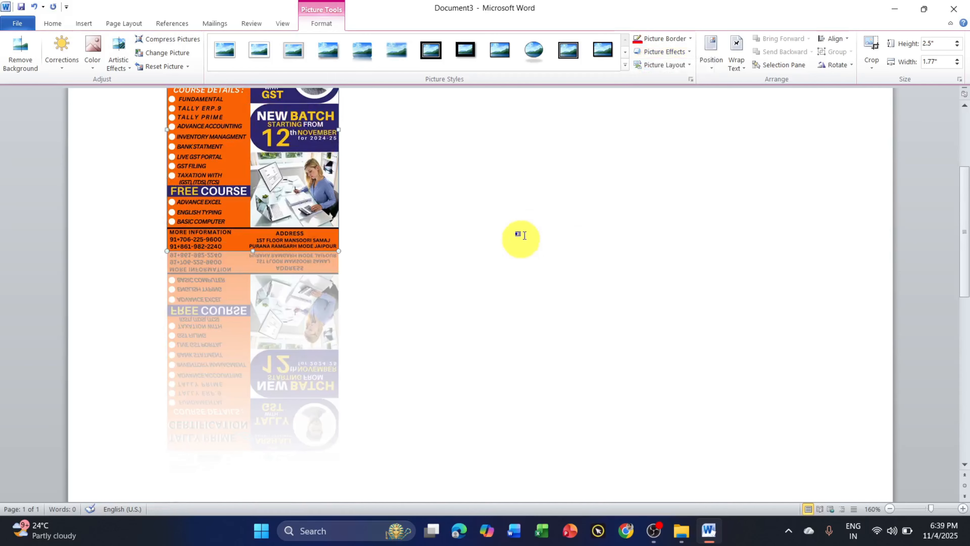
pyautogui.click(676, 51)
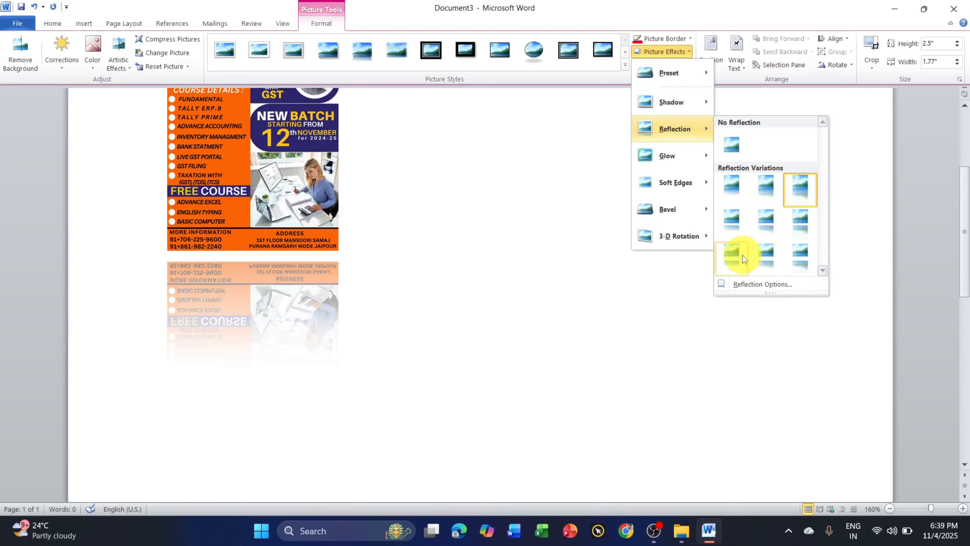
pyautogui.click(799, 256)
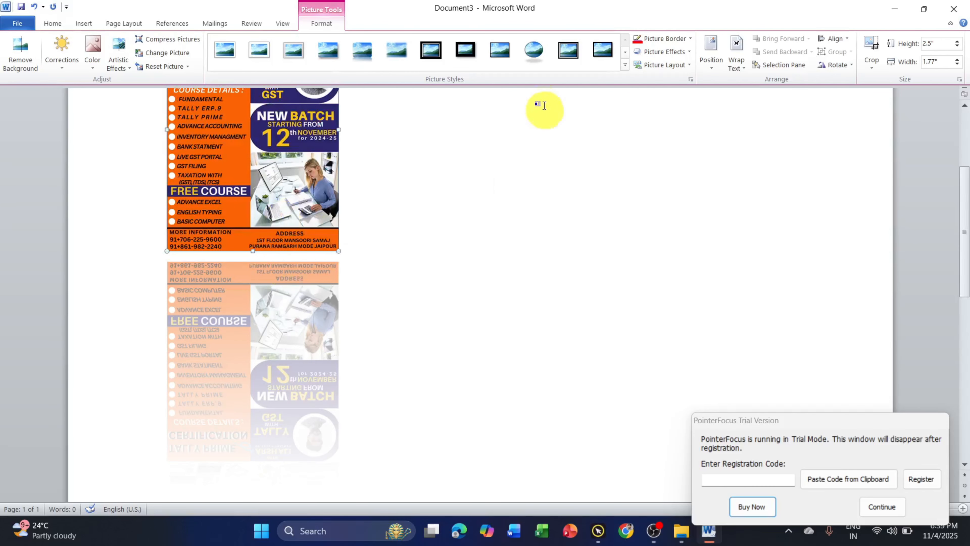
# Set the poster's reflection to No Reflection and dismiss the trial notice.
pyautogui.click(663, 51)
pyautogui.click(667, 141)
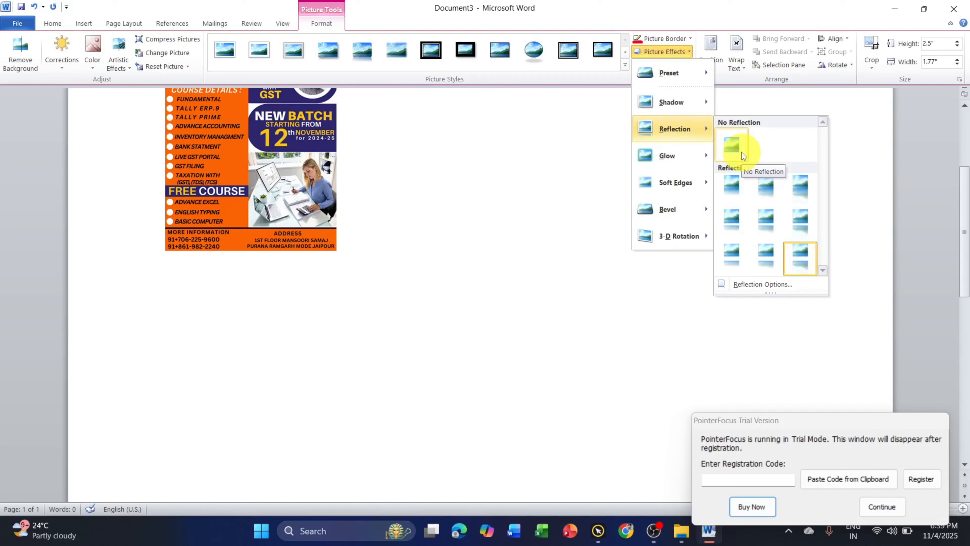
pyautogui.click(735, 146)
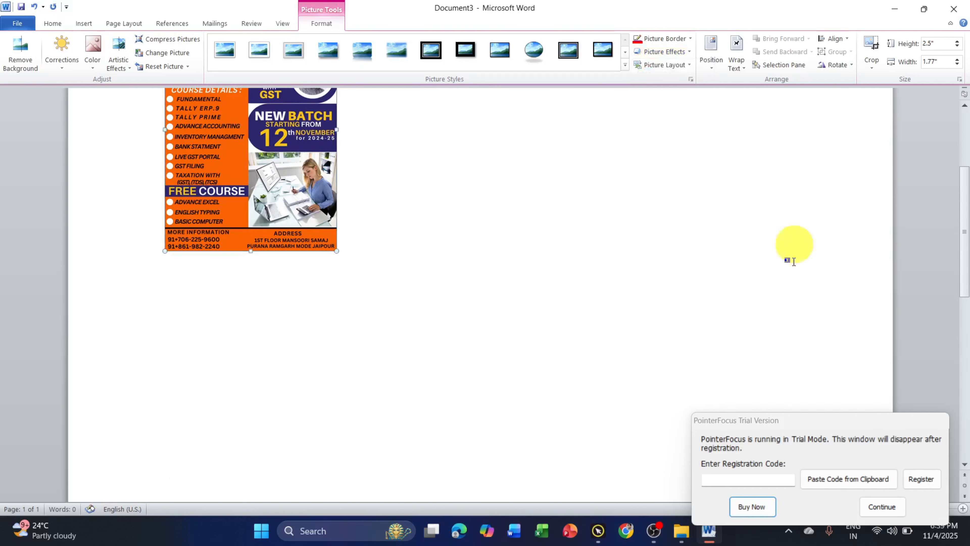
pyautogui.click(869, 509)
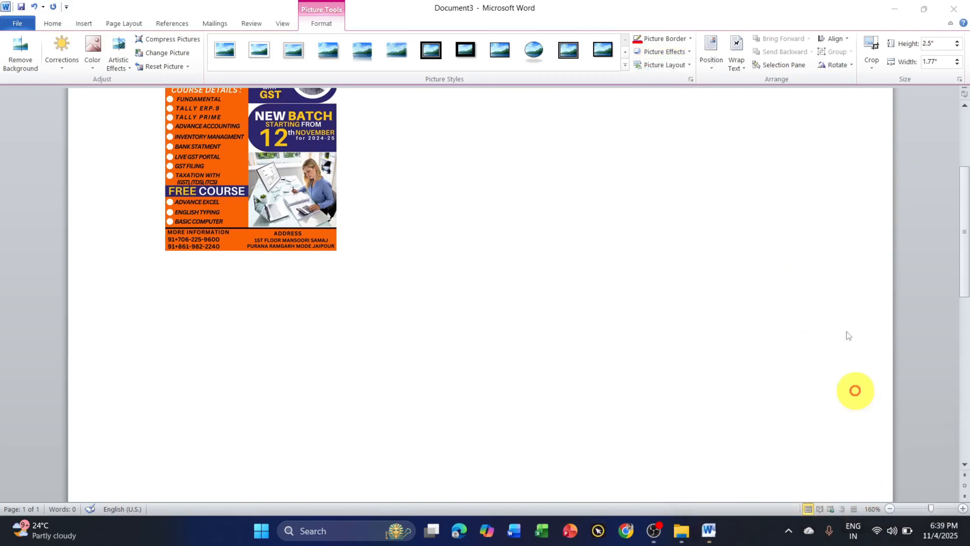
# Apply a blue glow variation around the poster.
pyautogui.click(676, 55)
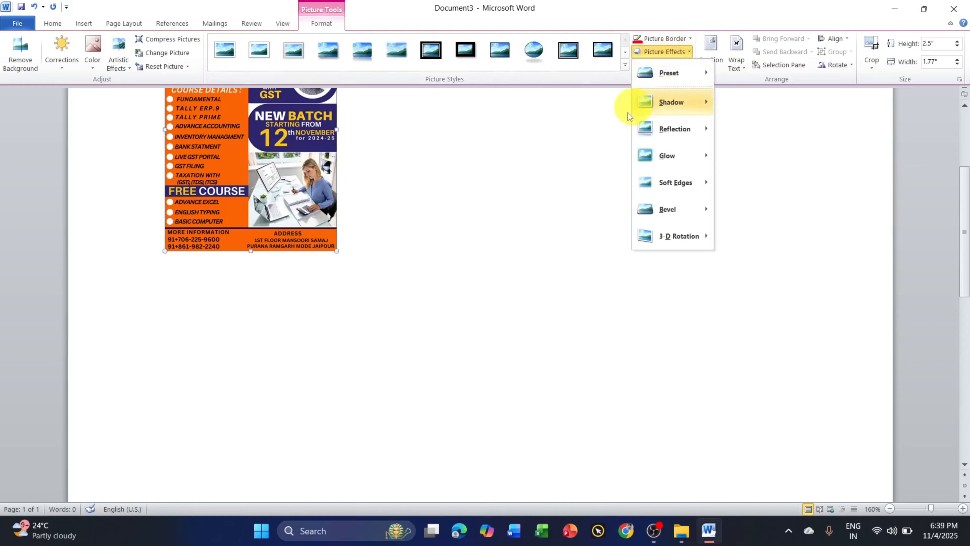
pyautogui.moveTo(673, 168)
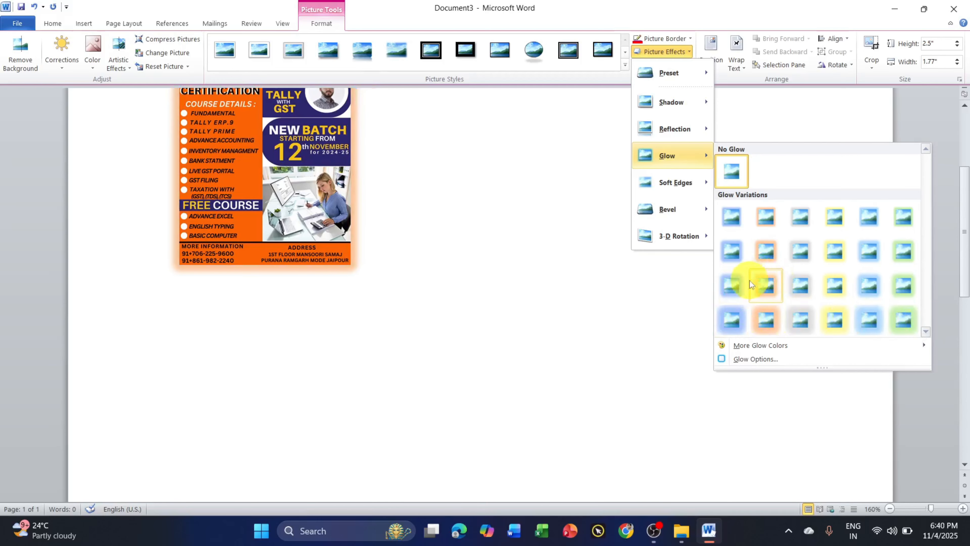
pyautogui.click(472, 241)
pyautogui.scroll(2, 473, 241)
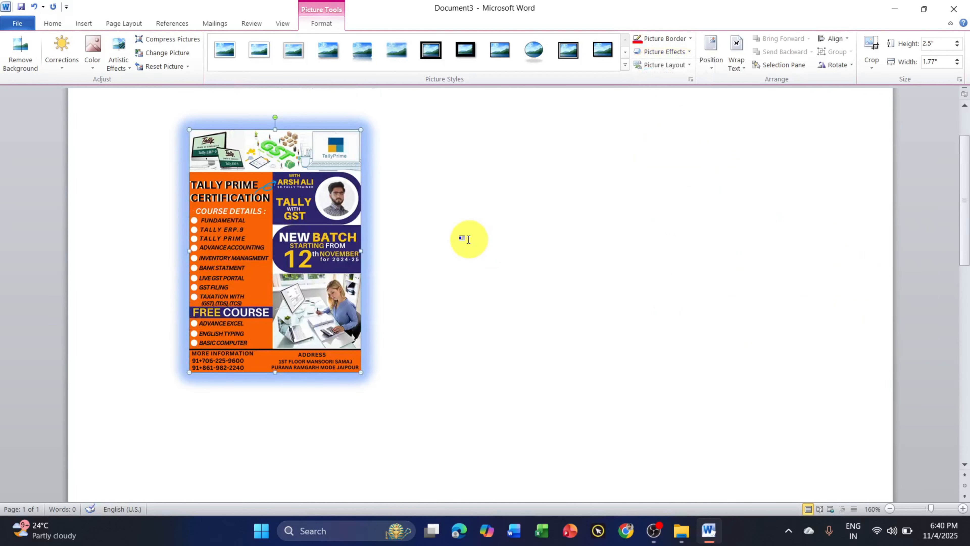
# Preview the soft edge sizes without choosing one and apply the first bevel variation to the poster.
pyautogui.click(676, 52)
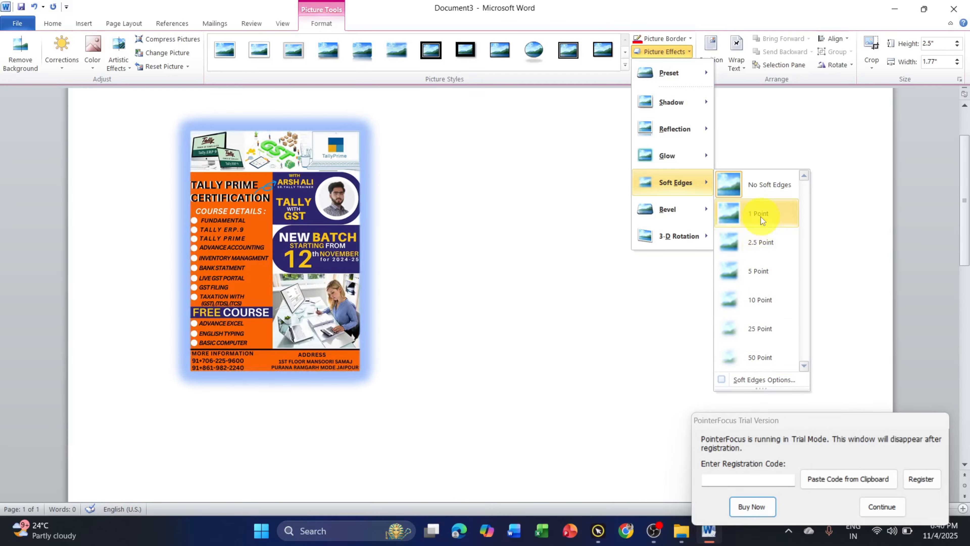
pyautogui.click(873, 506)
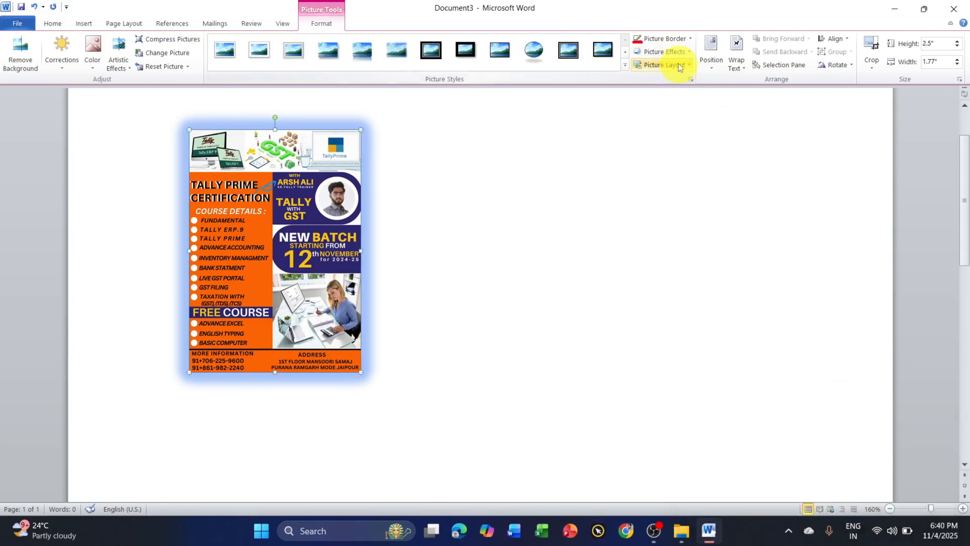
pyautogui.click(677, 53)
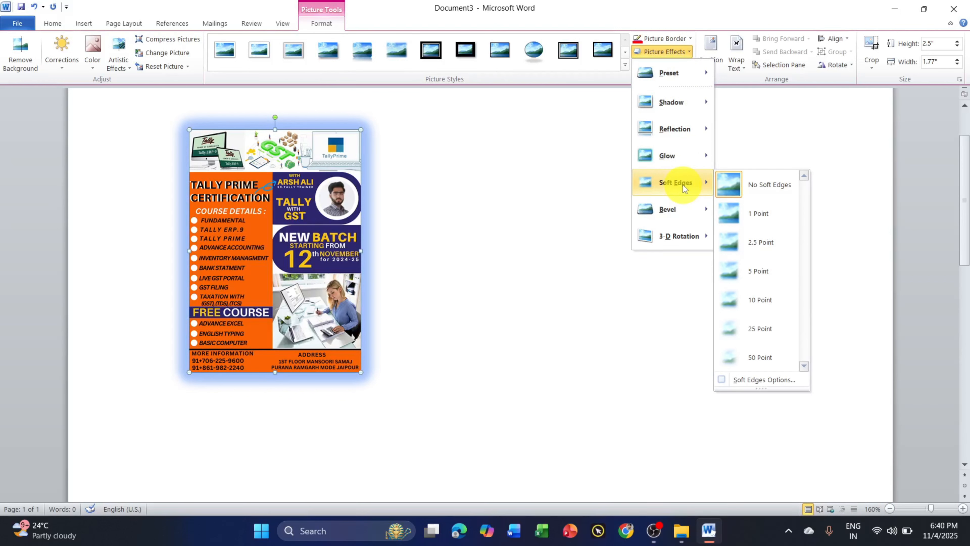
pyautogui.moveTo(689, 209)
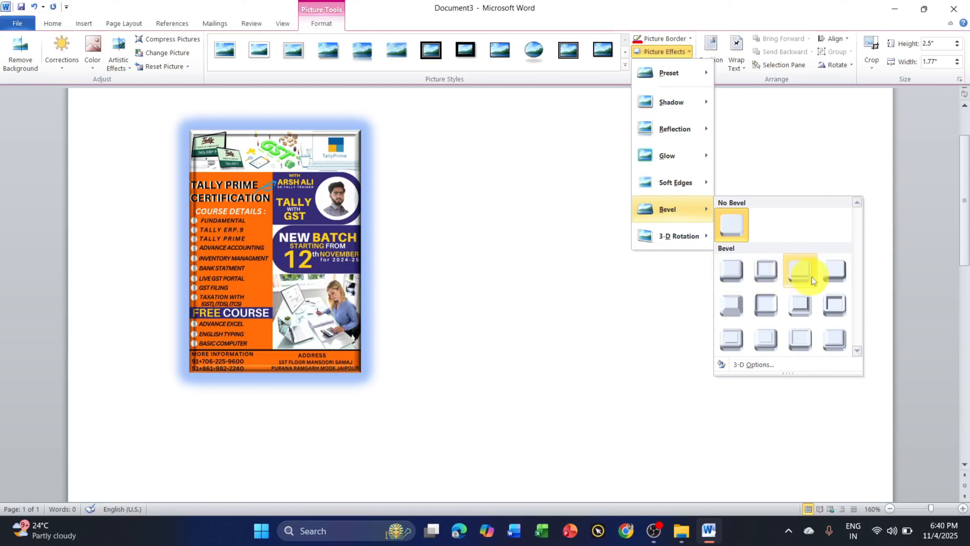
pyautogui.click(739, 270)
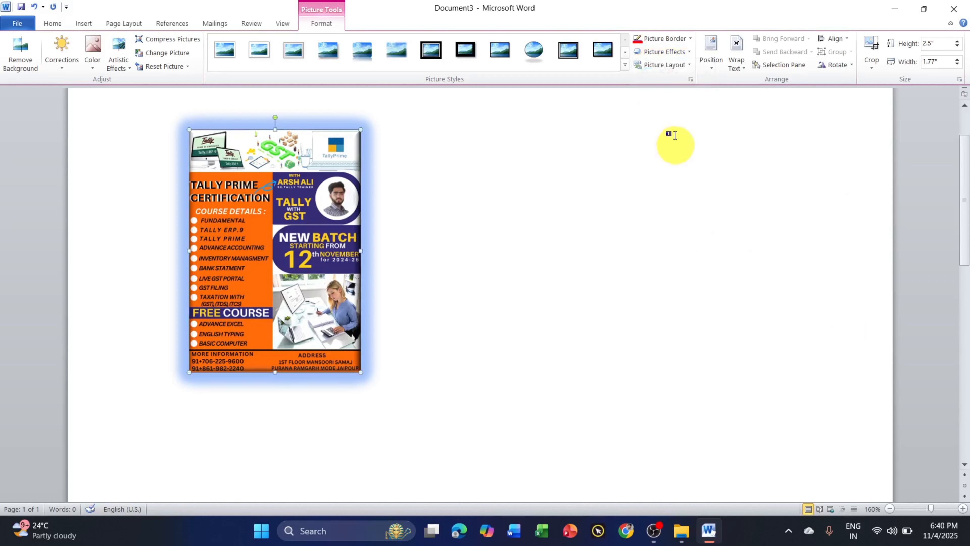
# Try the first parallel 3-D rotation on the poster and set it back to No Rotation.
pyautogui.click(679, 52)
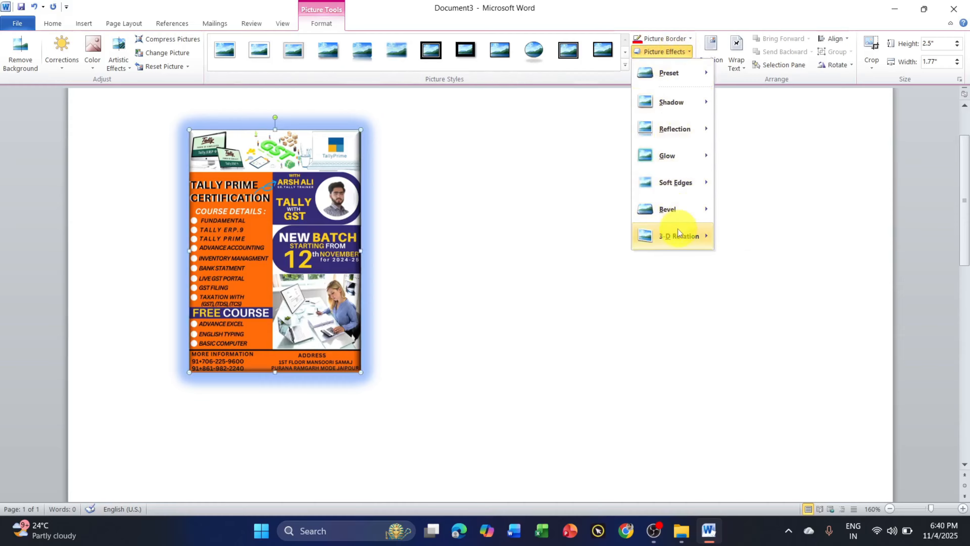
pyautogui.moveTo(678, 233)
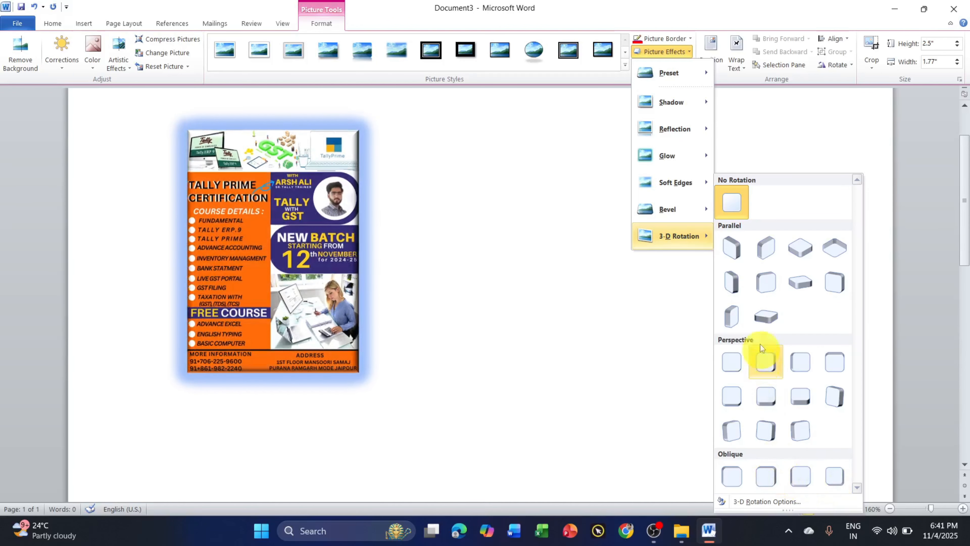
pyautogui.click(732, 241)
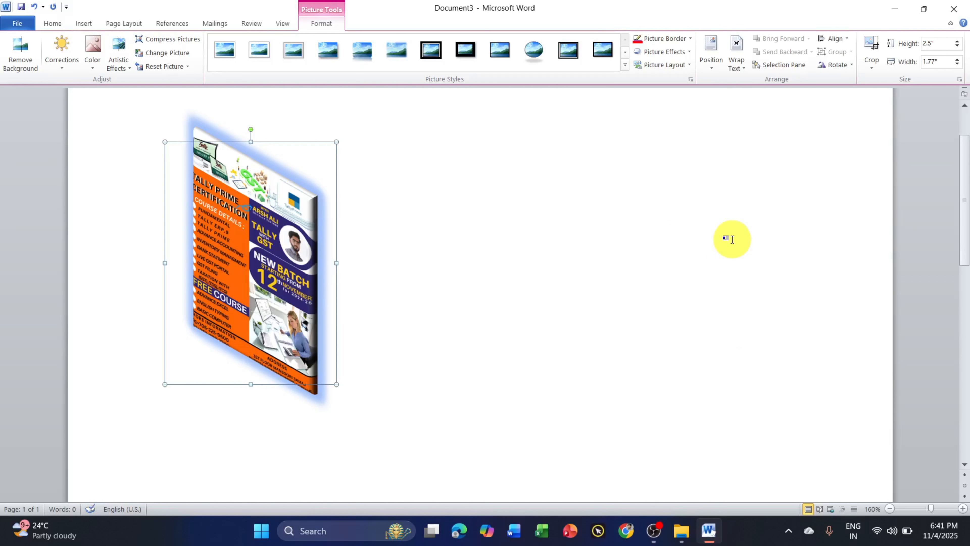
pyautogui.click(674, 52)
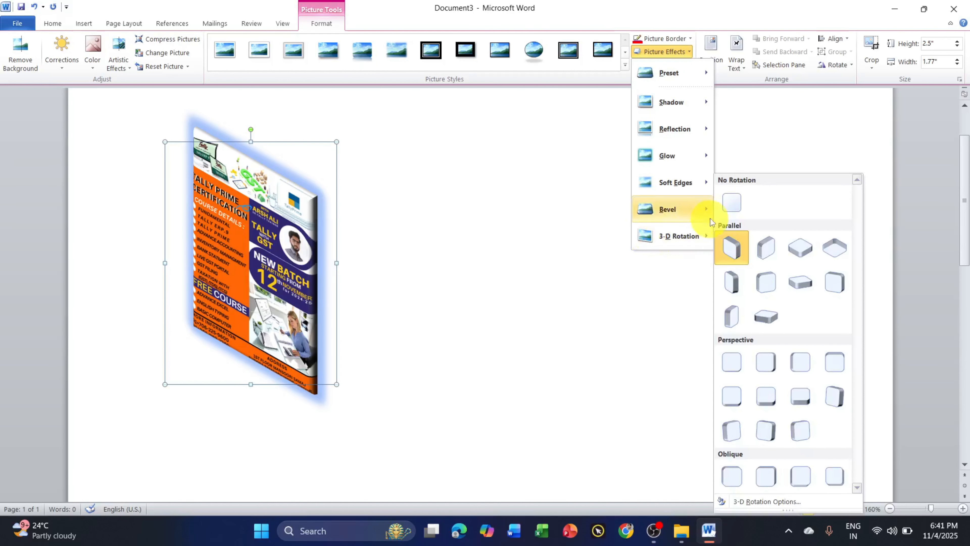
pyautogui.click(721, 206)
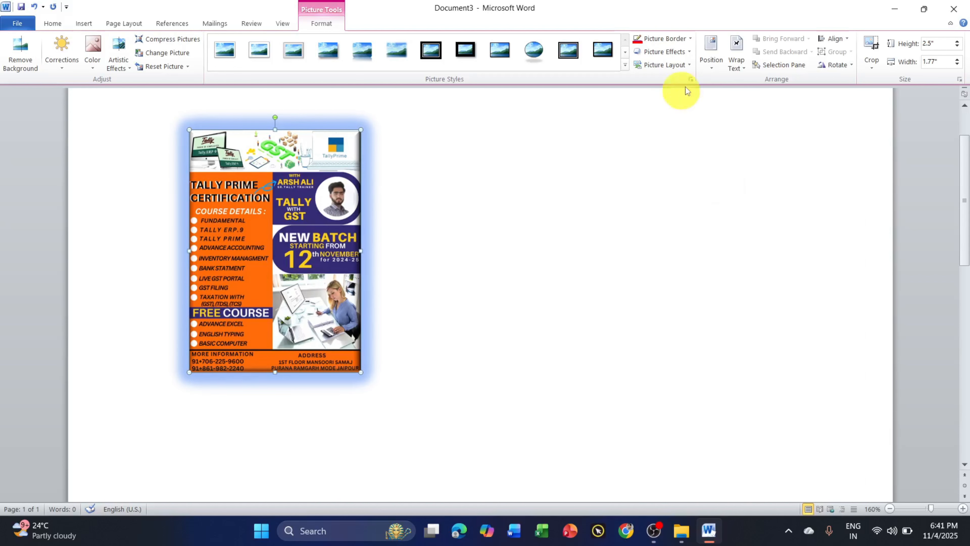
# Position the poster at the page's top right with text wrapping and move it freely to the upper left area of the page.
pyautogui.click(717, 69)
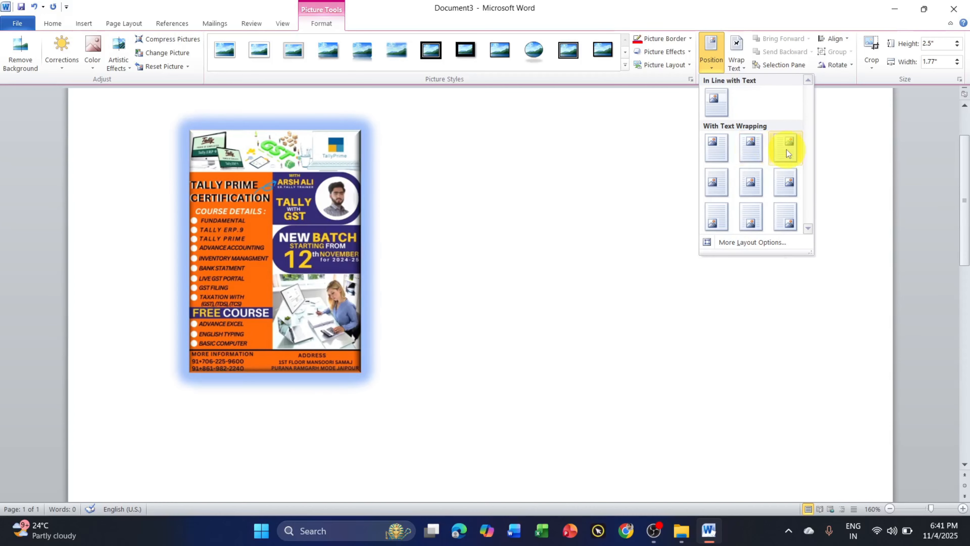
pyautogui.click(787, 149)
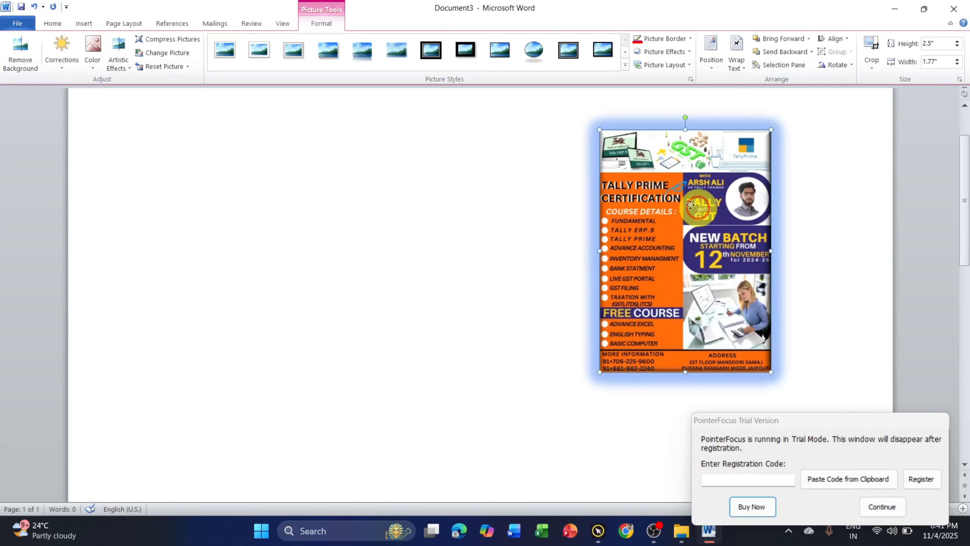
pyautogui.moveTo(696, 209); pyautogui.dragTo(391, 207)
pyautogui.click(883, 507)
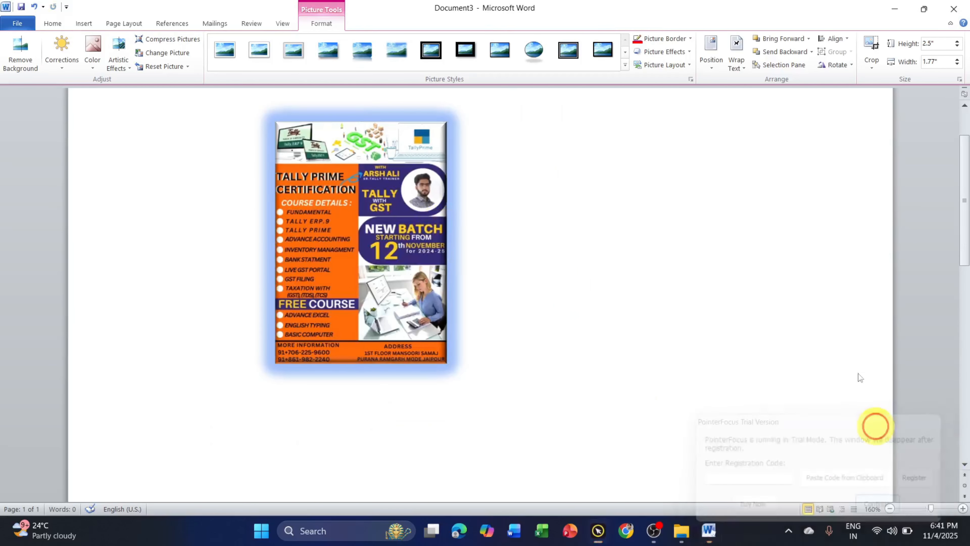
# Position the poster at the page's top left with text wrapping and shrink it to about 1.81 by 1.28 inches.
pyautogui.click(711, 63)
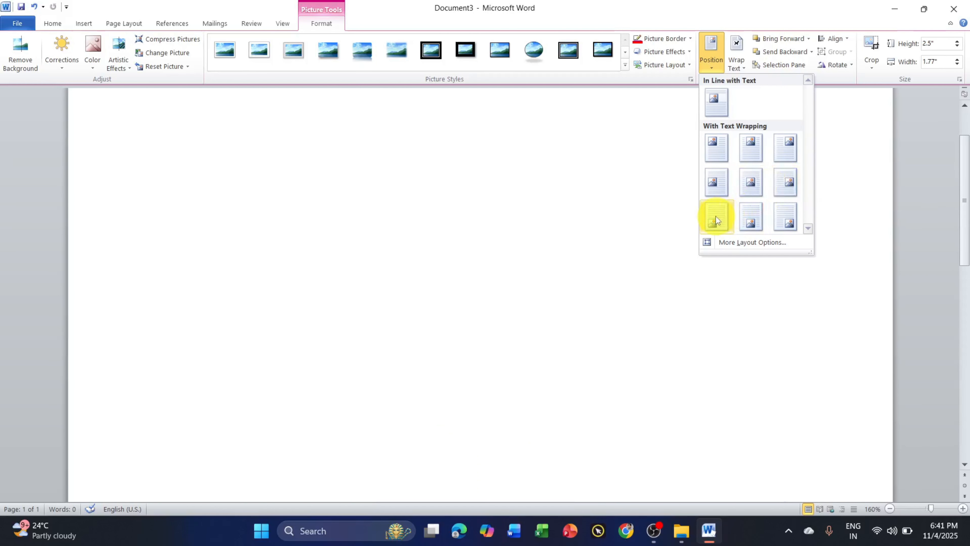
pyautogui.click(714, 150)
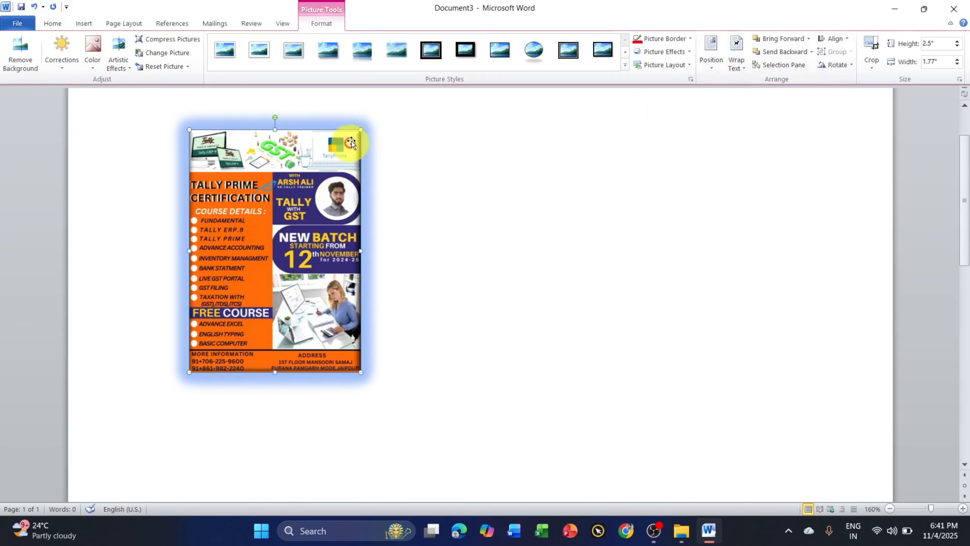
pyautogui.moveTo(358, 134); pyautogui.dragTo(314, 199)
# Generate five paragraphs of sample text beside the poster with =rand(5).
pyautogui.click(396, 138)
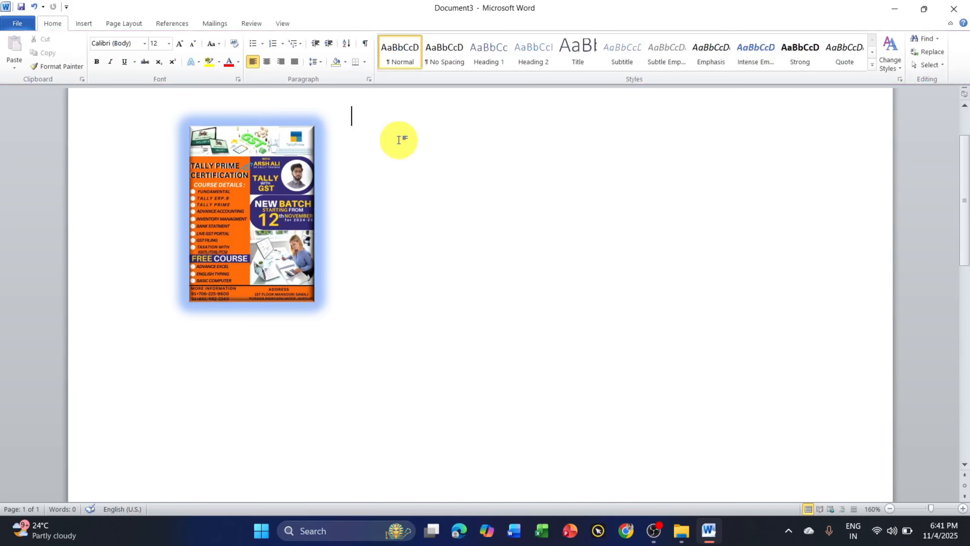
pyautogui.scroll(2, 405, 143)
pyautogui.write('=ra')
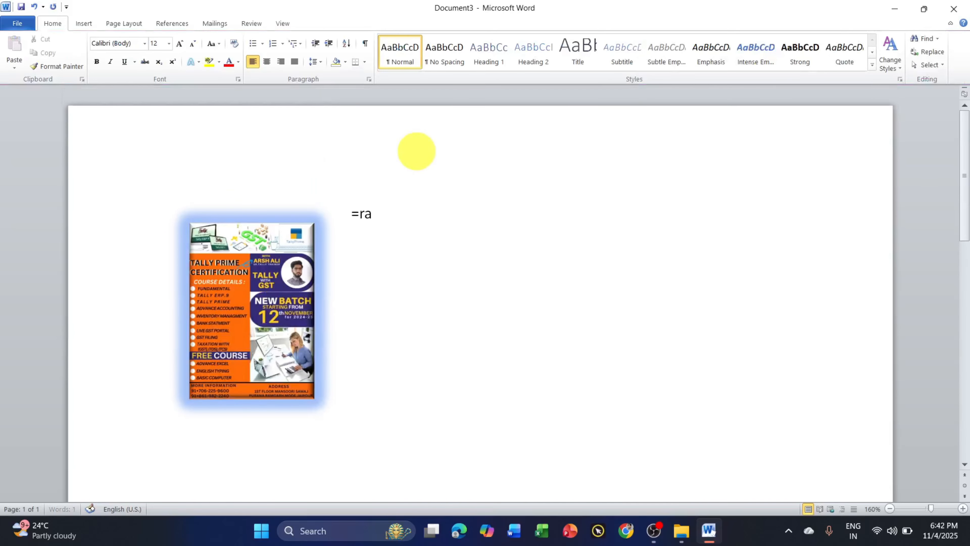
pyautogui.write('nd(5)')
pyautogui.press('Return')
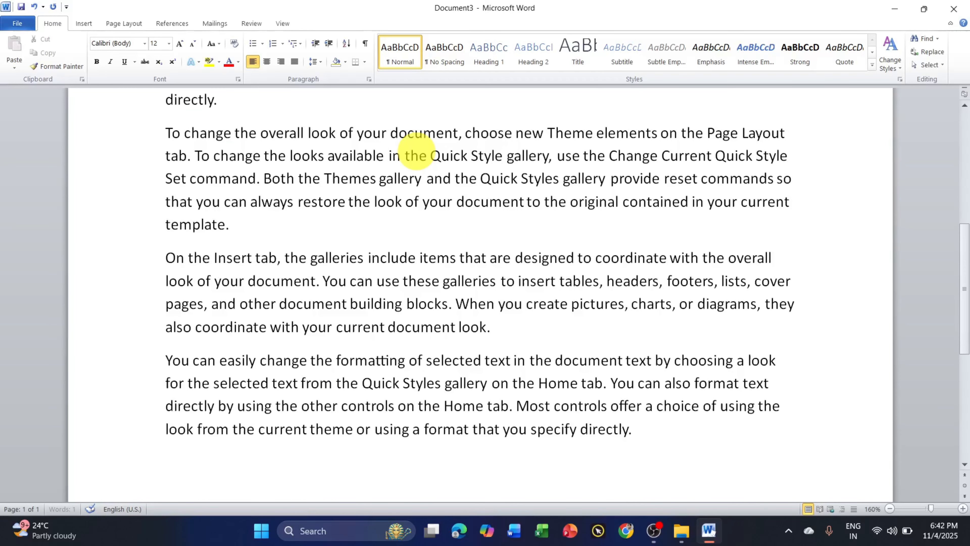
pyautogui.scroll(-3, 416, 155)
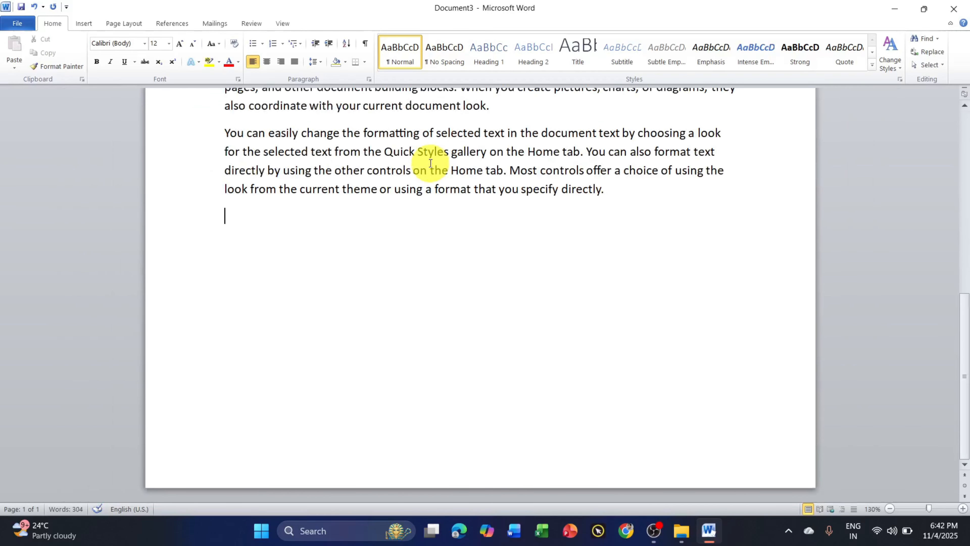
pyautogui.scroll(5, 431, 163)
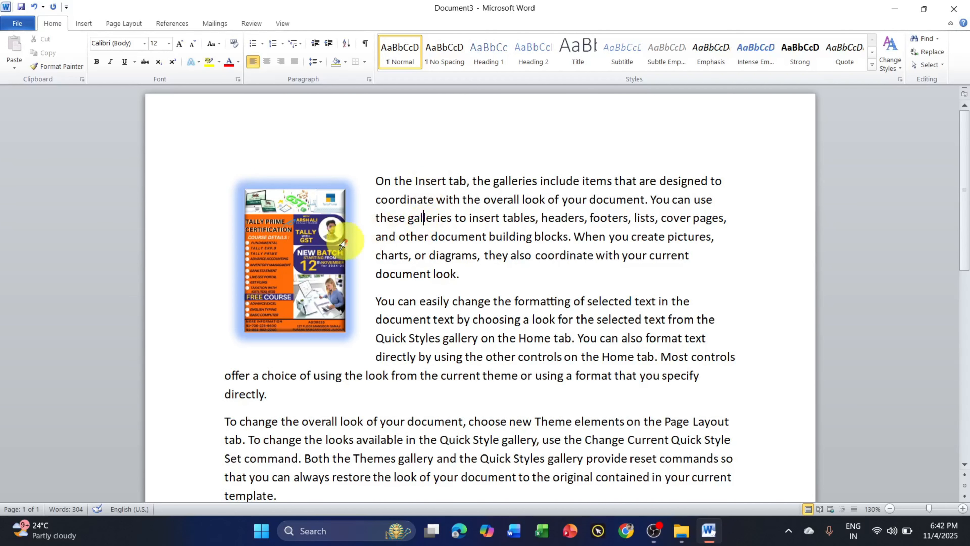
# Move the square-wrapped poster to the right side of the text, into its middle and back to its upper left corner.
pyautogui.click(312, 232)
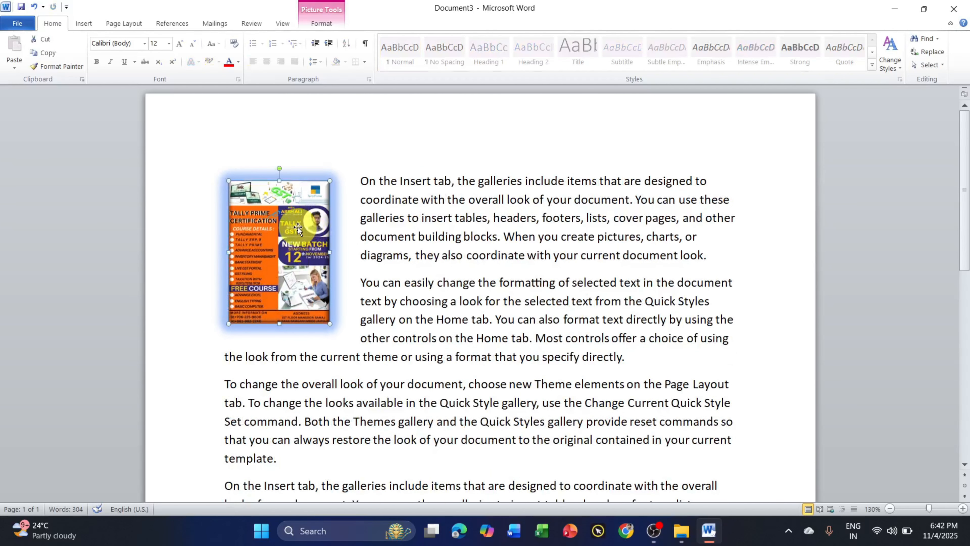
pyautogui.moveTo(312, 232); pyautogui.dragTo(627, 235)
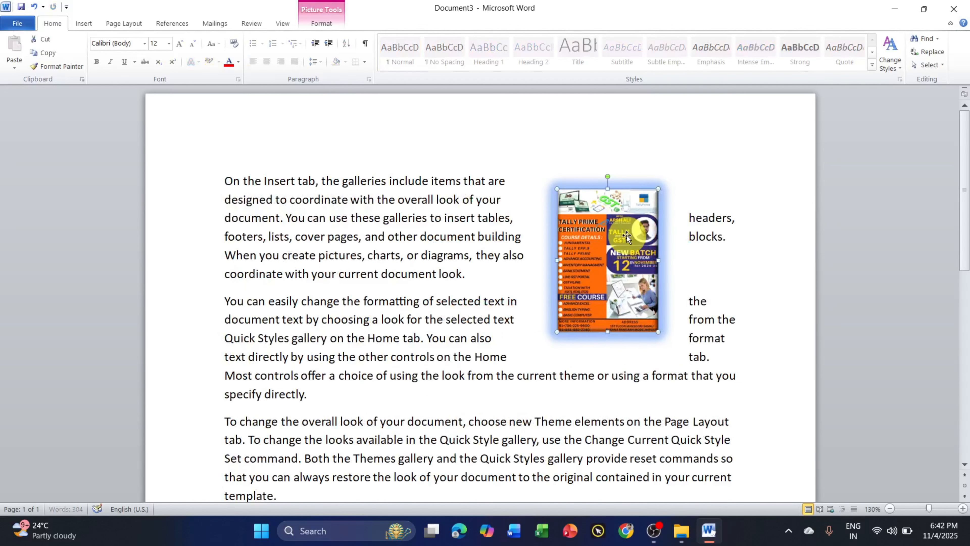
pyautogui.moveTo(502, 282); pyautogui.dragTo(462, 277)
pyautogui.click(316, 17)
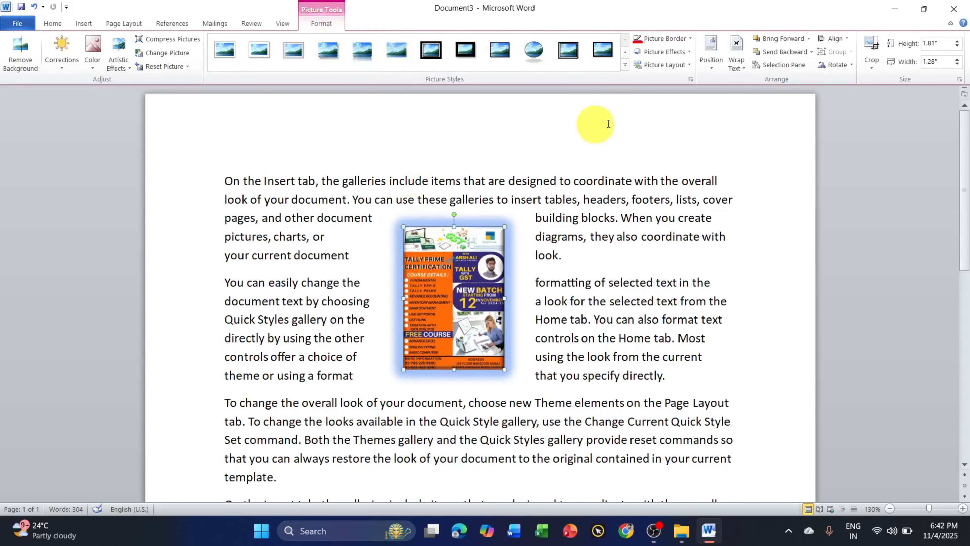
pyautogui.click(738, 69)
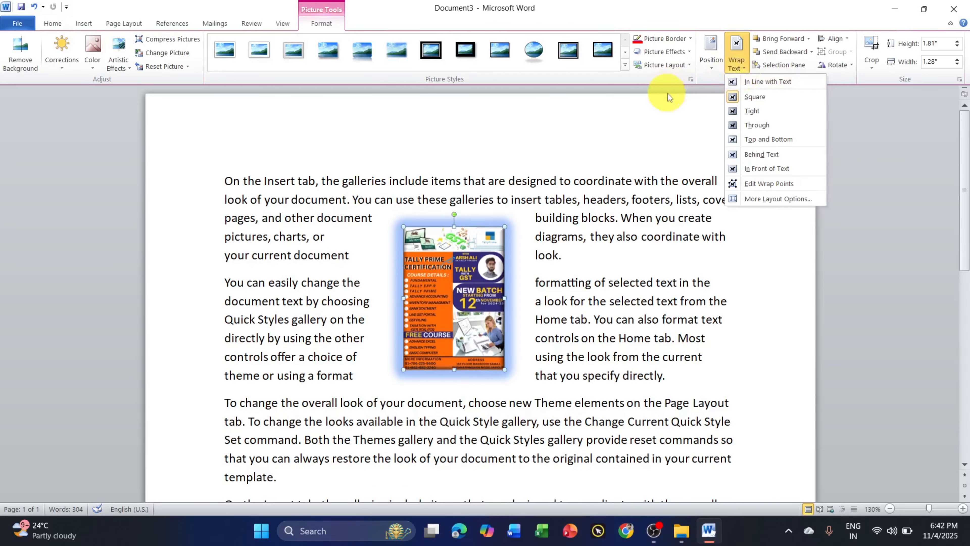
pyautogui.click(452, 287)
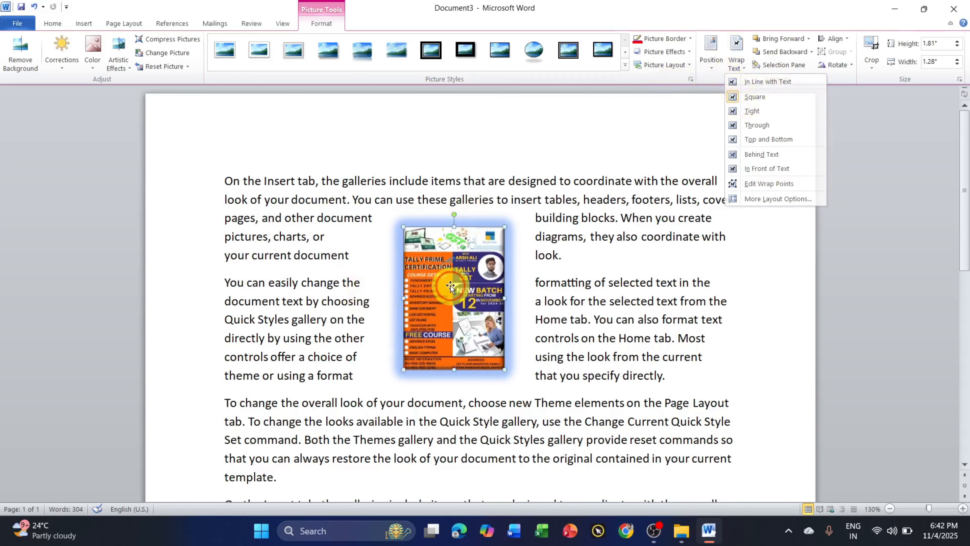
pyautogui.moveTo(461, 268); pyautogui.dragTo(288, 220)
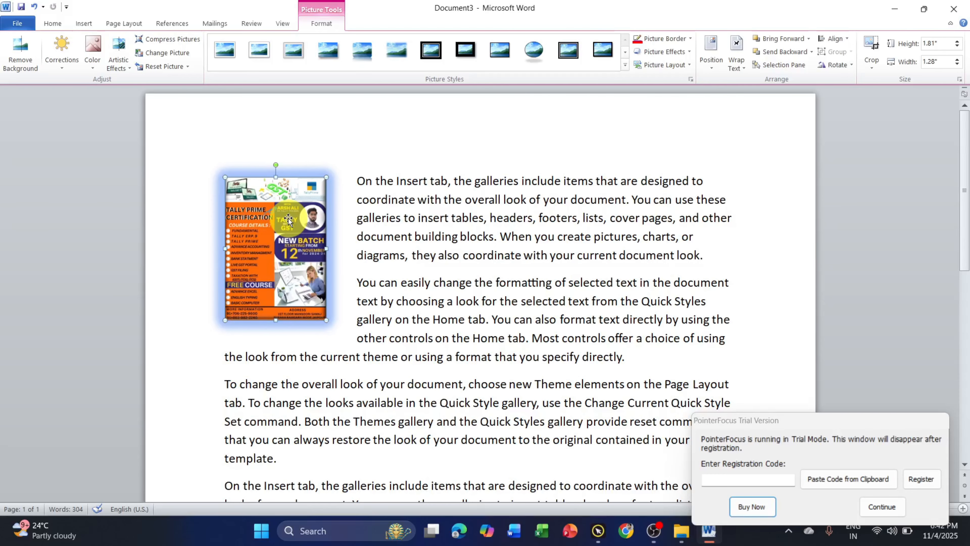
# Set the poster's text wrapping to In Line with Text and dismiss the trial reminder.
pyautogui.click(737, 66)
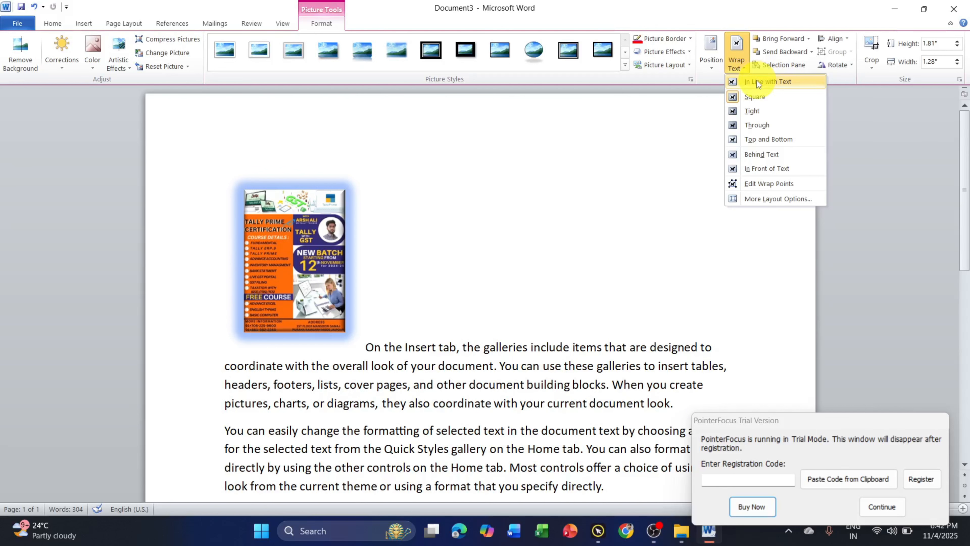
pyautogui.click(757, 83)
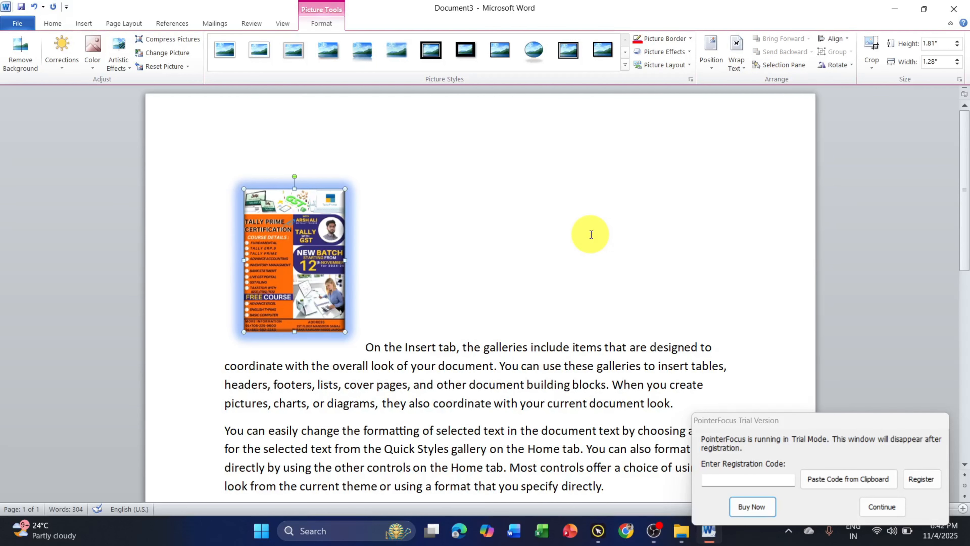
pyautogui.click(879, 507)
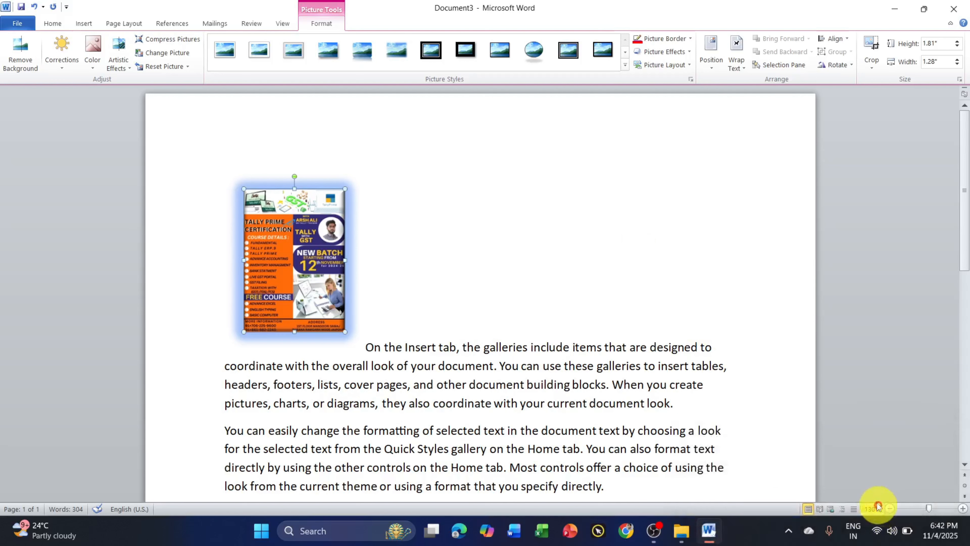
# Set the poster's text wrapping to Square.
pyautogui.click(735, 69)
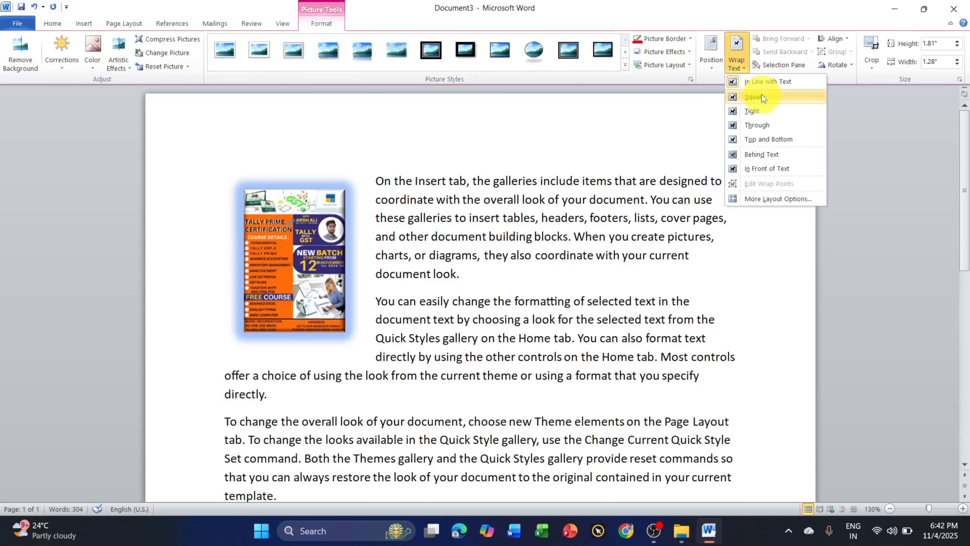
pyautogui.click(762, 95)
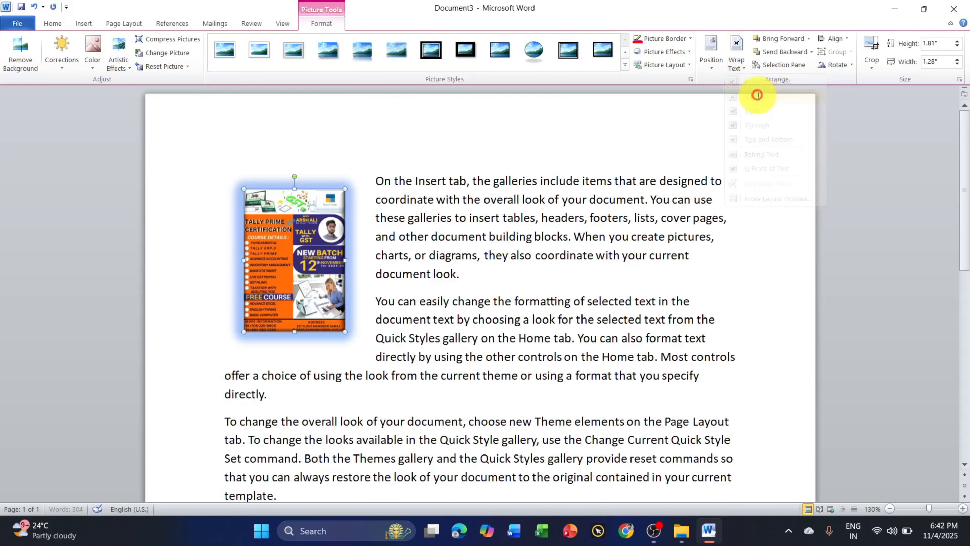
pyautogui.click(738, 71)
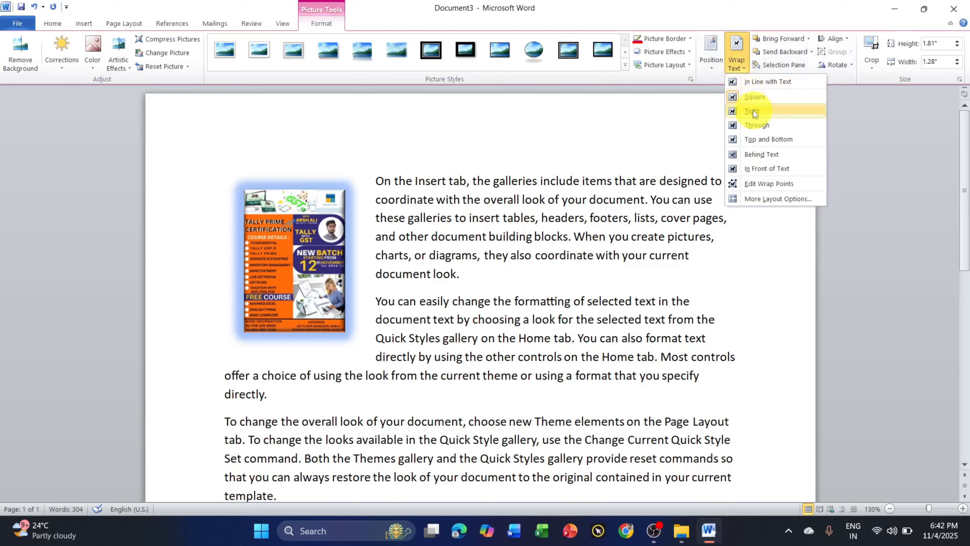
pyautogui.click(755, 97)
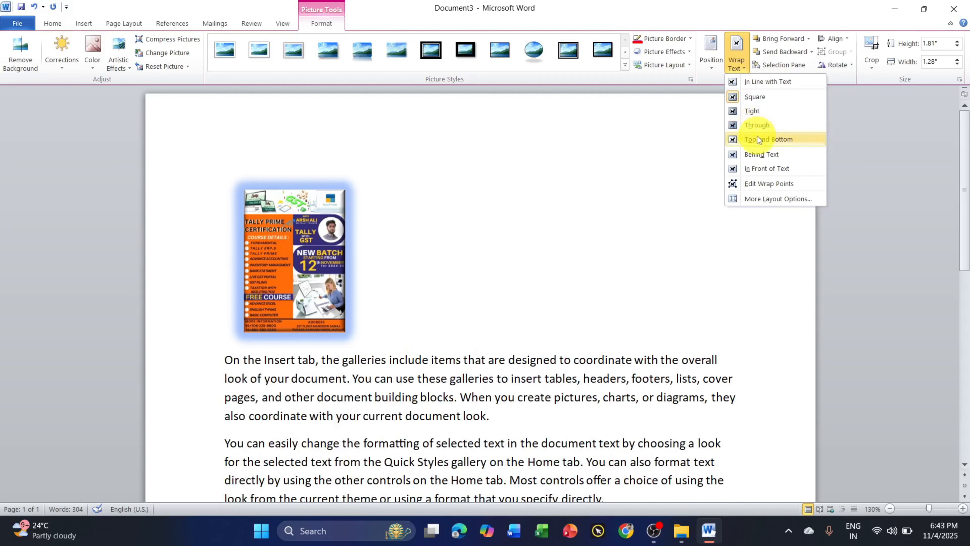
# Wrap the text above and below the poster with Top and Bottom and move the poster down into the second paragraph.
pyautogui.click(757, 139)
pyautogui.scroll(-1, 563, 221)
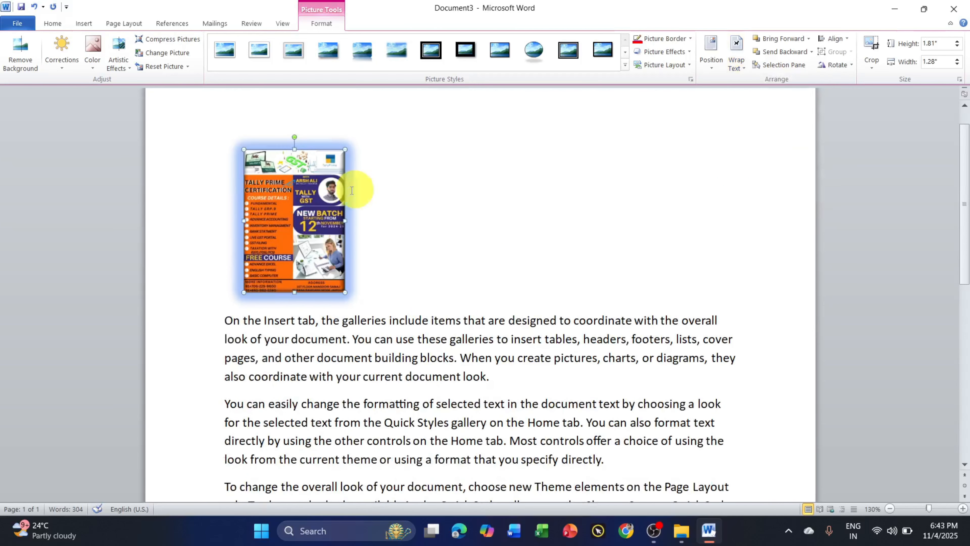
pyautogui.moveTo(307, 200); pyautogui.dragTo(287, 213)
pyautogui.click(736, 63)
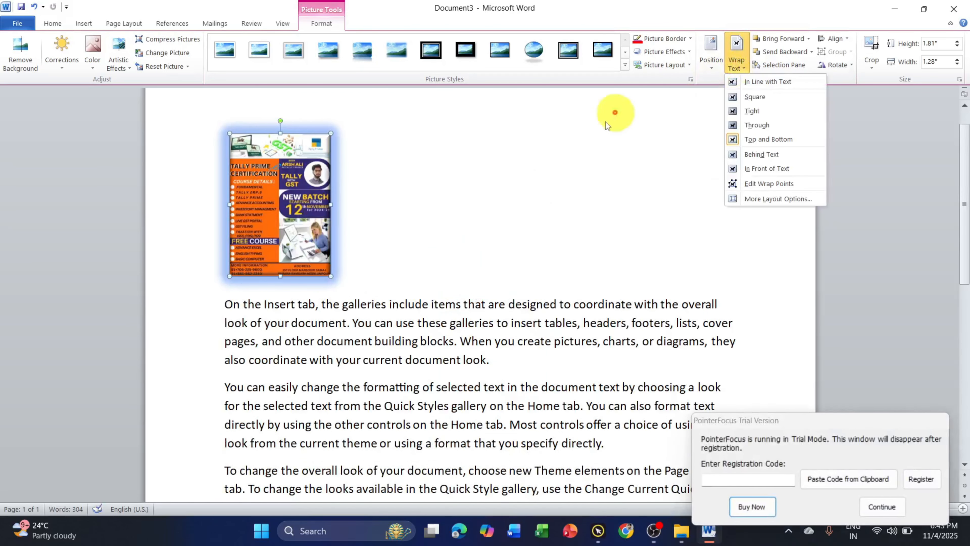
pyautogui.click(272, 179)
pyautogui.moveTo(309, 211); pyautogui.dragTo(473, 364)
# Set the poster's text wrapping to Behind Text, deselect it and dismiss the trial reminder.
pyautogui.click(736, 57)
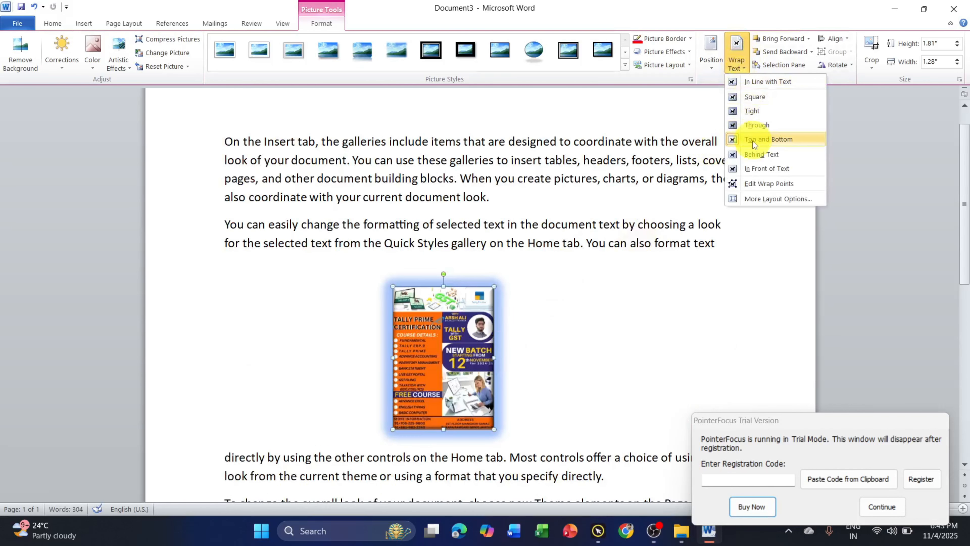
pyautogui.click(752, 157)
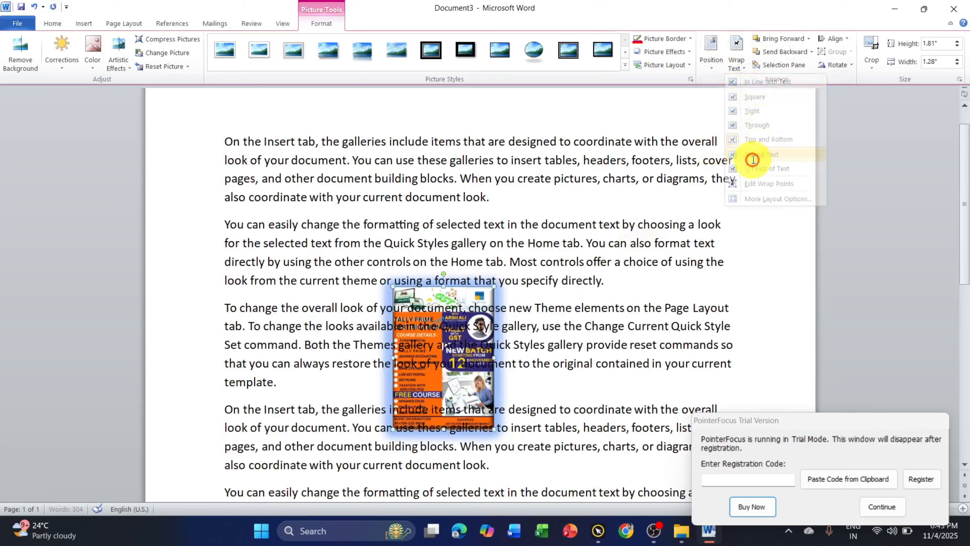
pyautogui.click(595, 238)
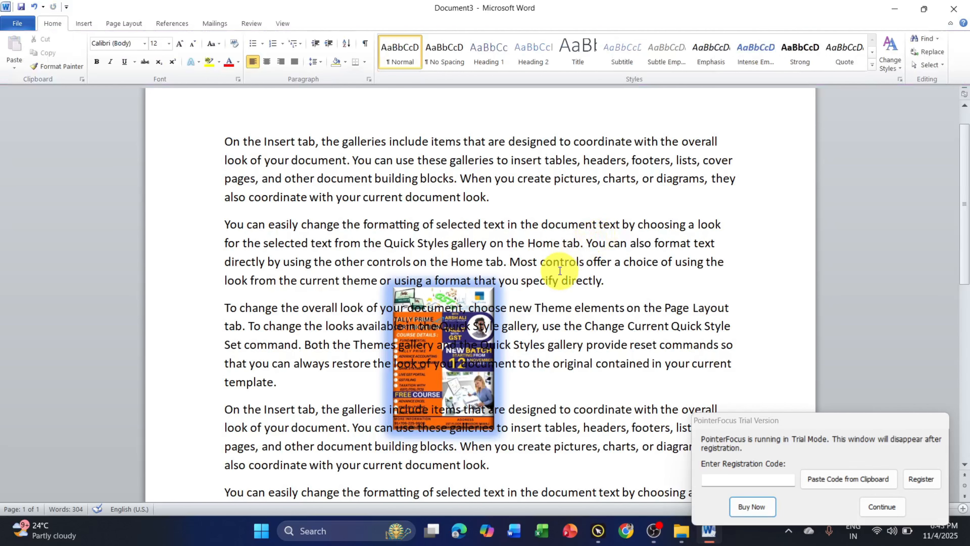
pyautogui.click(882, 506)
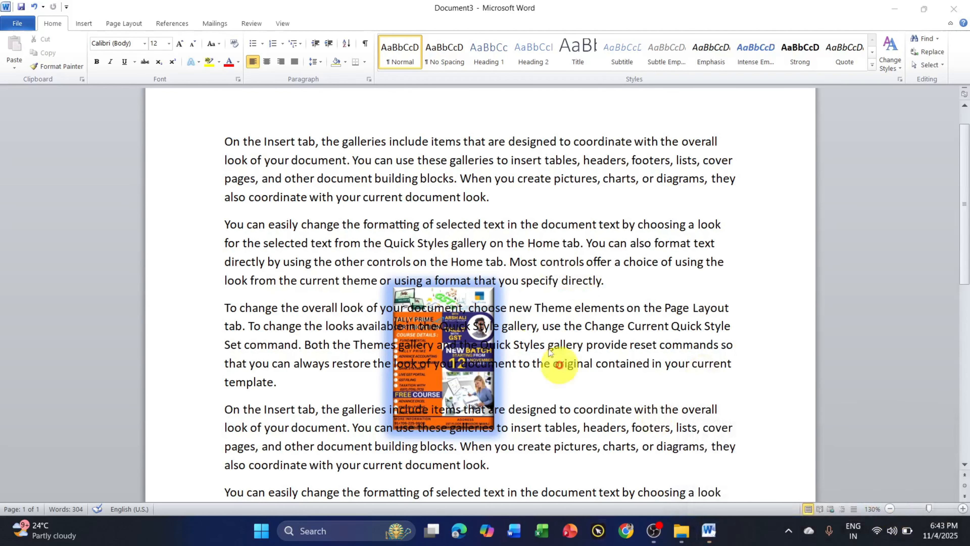
# Move the poster up behind the second paragraph and try to grab it again through the overlying text.
pyautogui.moveTo(461, 384); pyautogui.dragTo(482, 326)
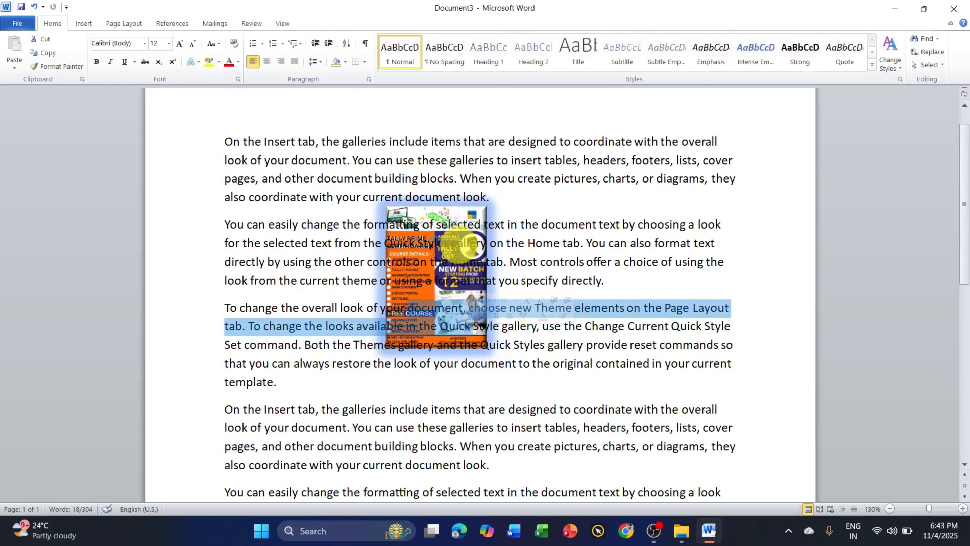
pyautogui.click(473, 245)
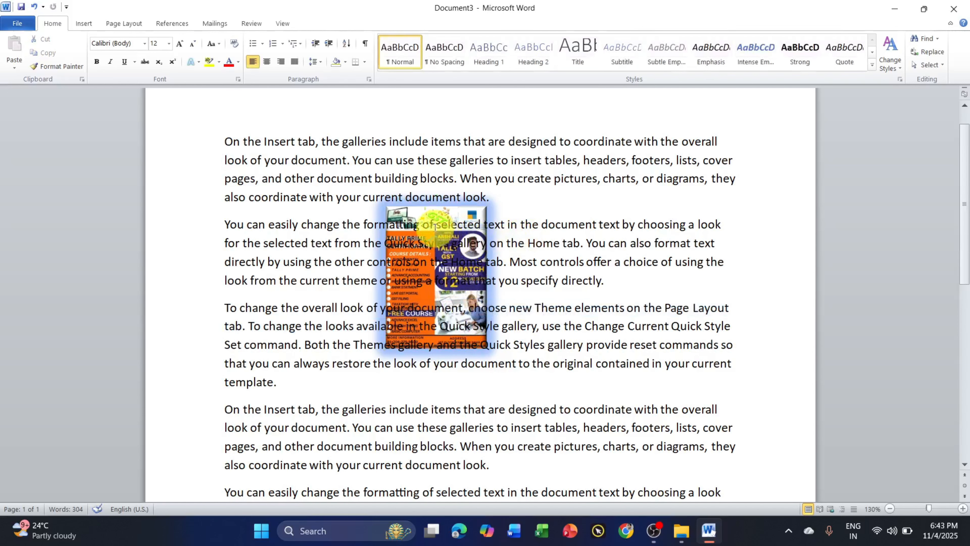
pyautogui.moveTo(421, 225); pyautogui.dragTo(489, 262)
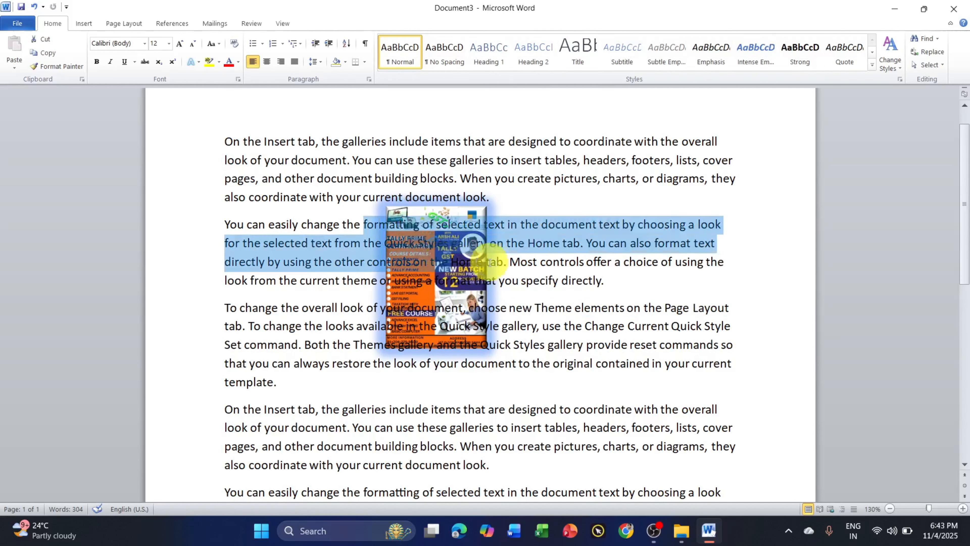
pyautogui.click(508, 270)
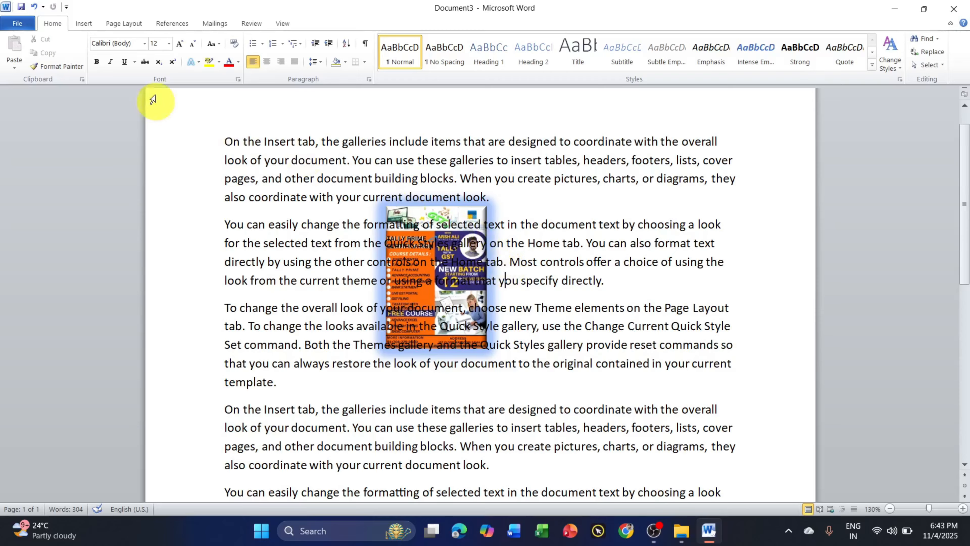
# Turn on Select Objects and move the poster behind the text up to the left part of the first two paragraphs.
pyautogui.click(928, 68)
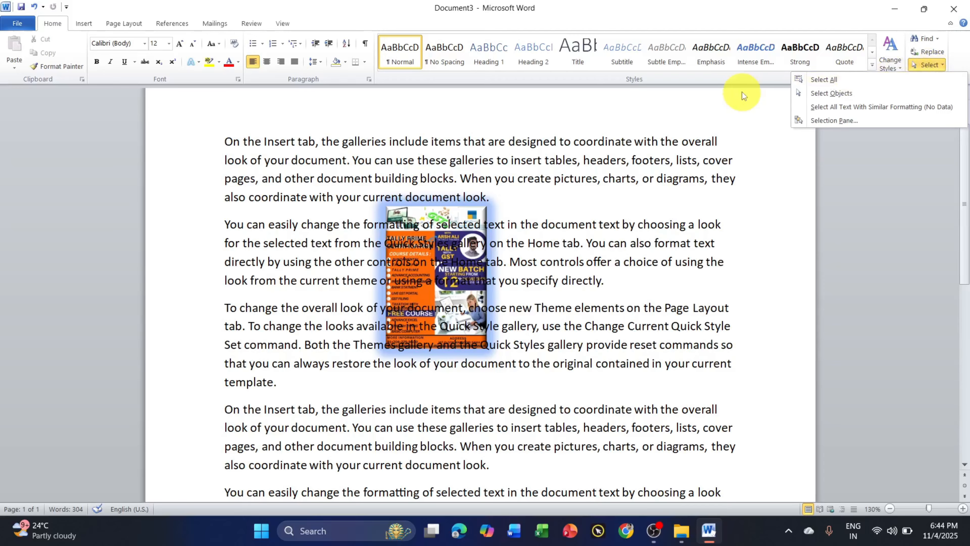
pyautogui.click(852, 94)
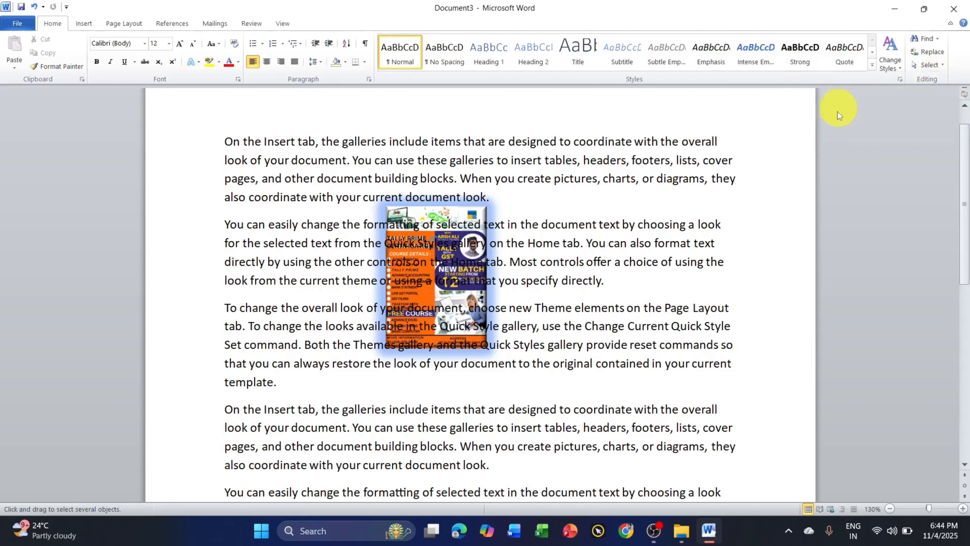
pyautogui.moveTo(442, 260); pyautogui.dragTo(423, 199)
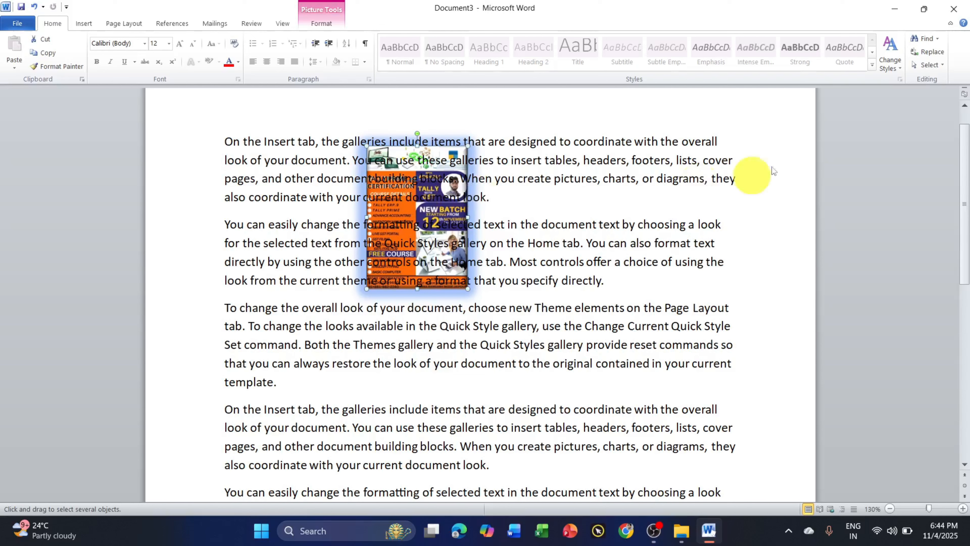
pyautogui.click(941, 66)
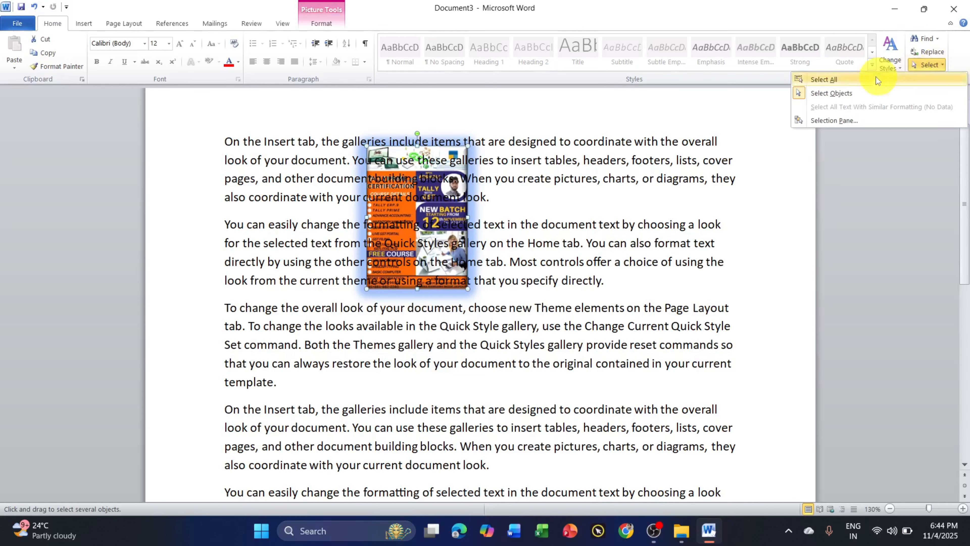
pyautogui.moveTo(432, 182); pyautogui.dragTo(305, 179)
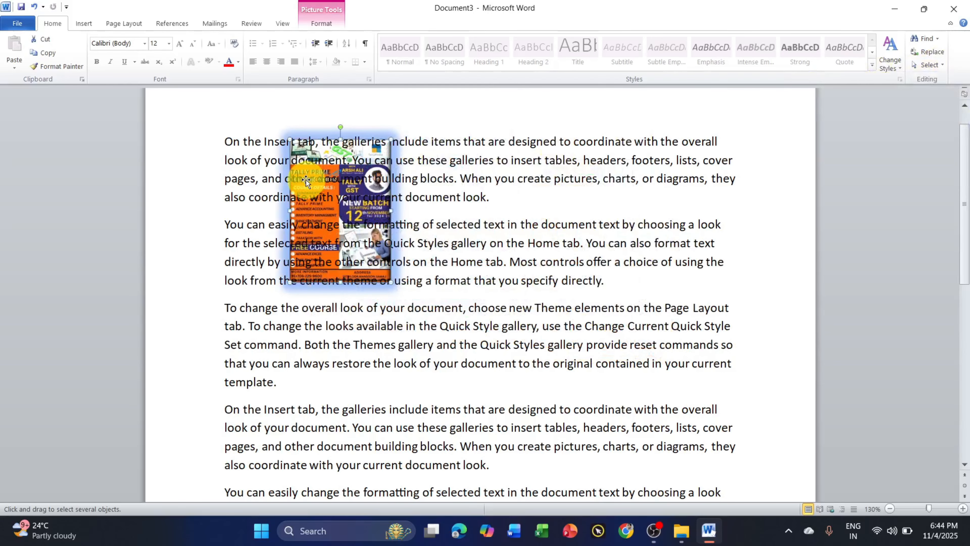
# Set the poster's text wrapping to In Front of Text and move it over the start of the first two paragraphs.
pyautogui.click(319, 24)
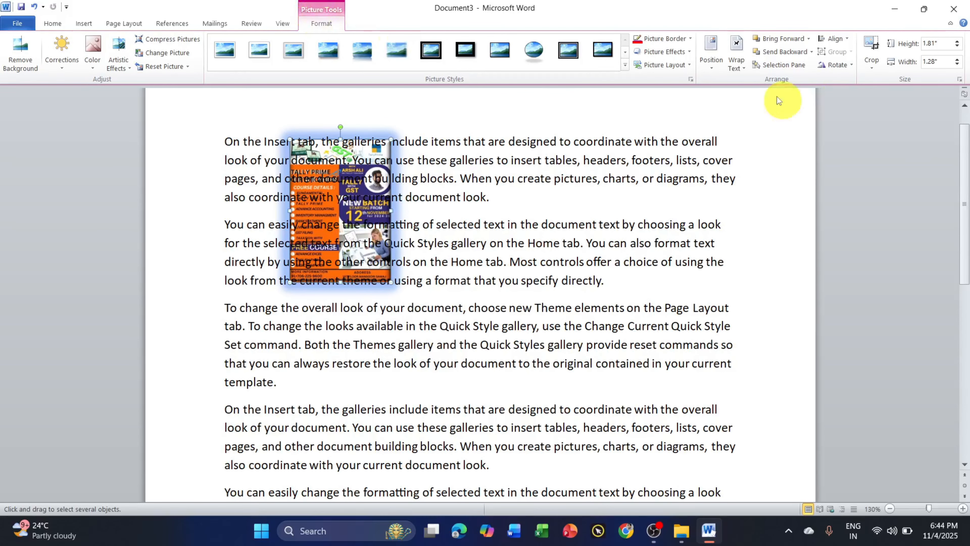
pyautogui.click(735, 66)
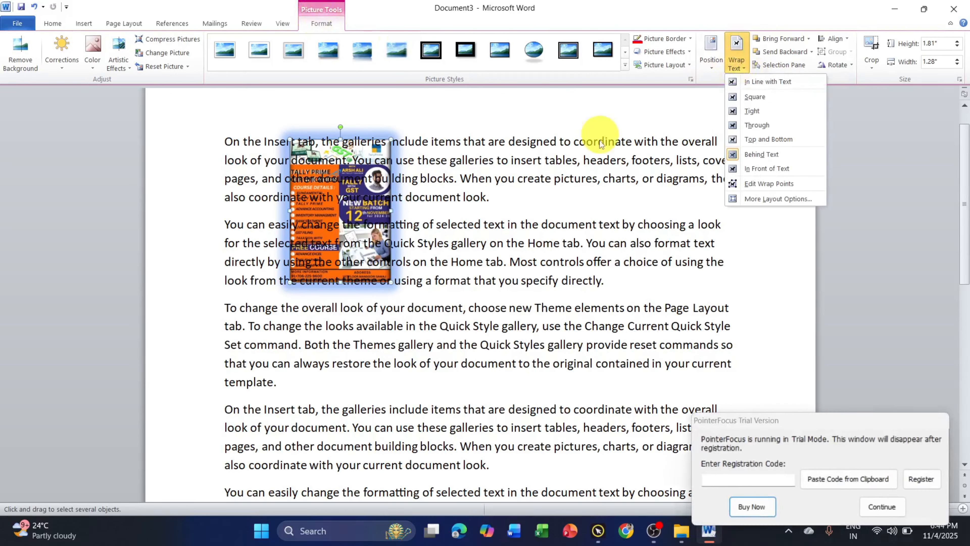
pyautogui.click(767, 169)
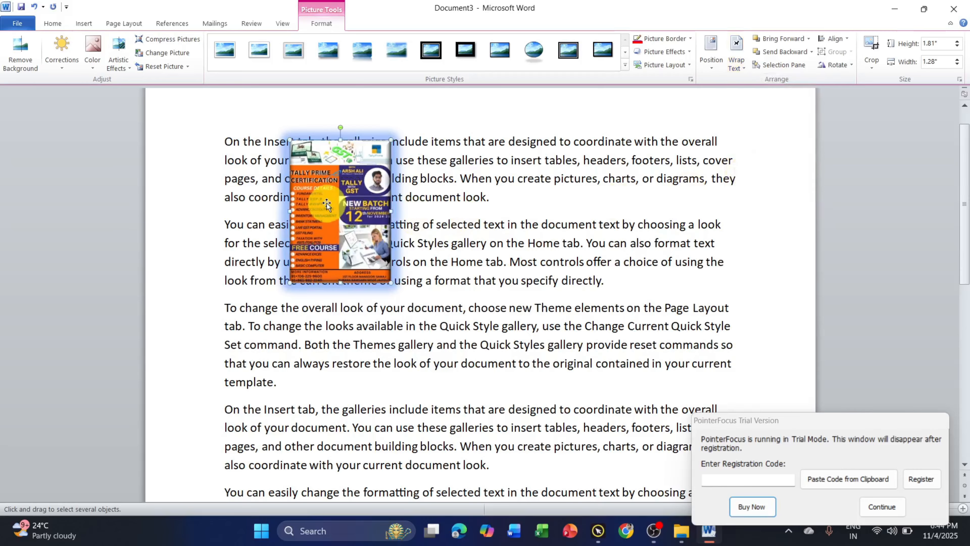
pyautogui.moveTo(326, 205); pyautogui.dragTo(260, 191)
# Change the poster's text wrapping to Square, and after that to In Line with Text.
pyautogui.click(740, 66)
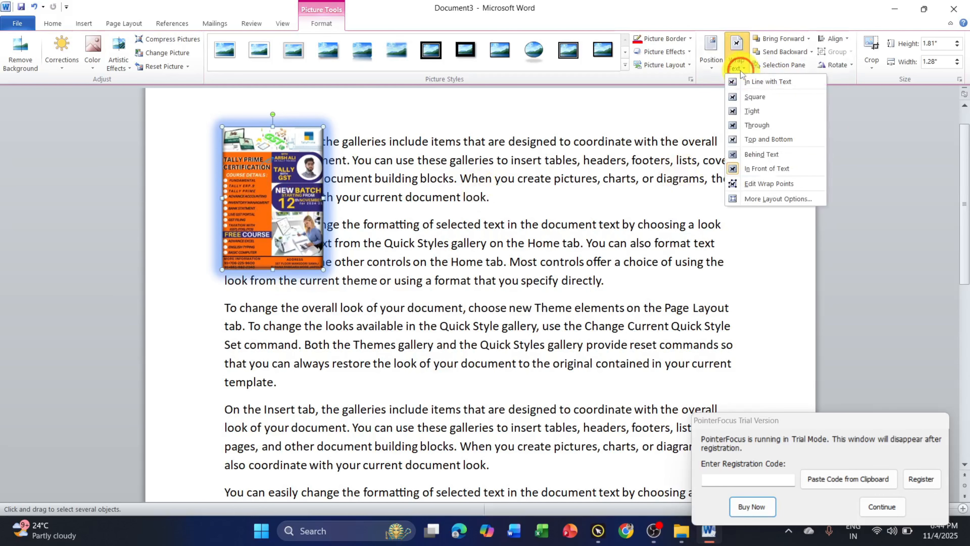
pyautogui.click(746, 95)
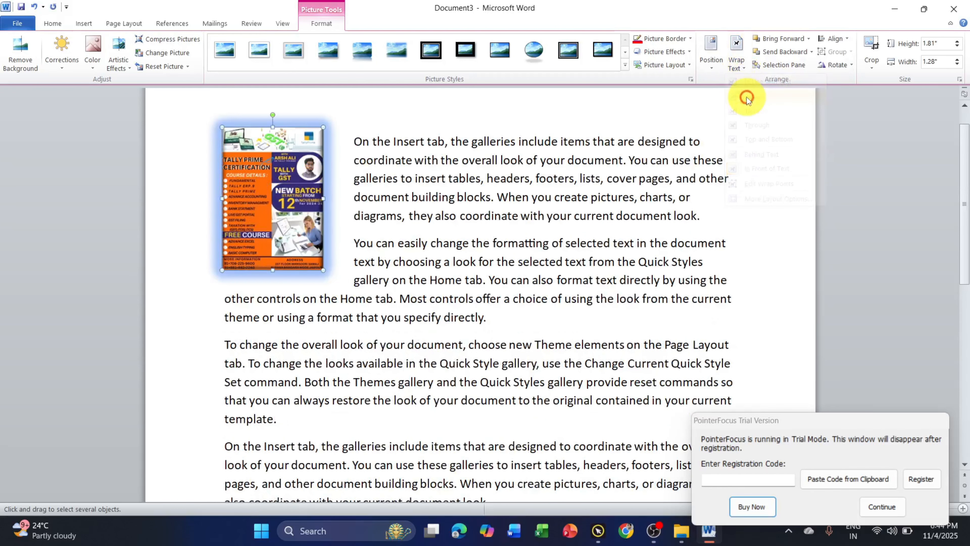
pyautogui.click(739, 65)
pyautogui.click(748, 81)
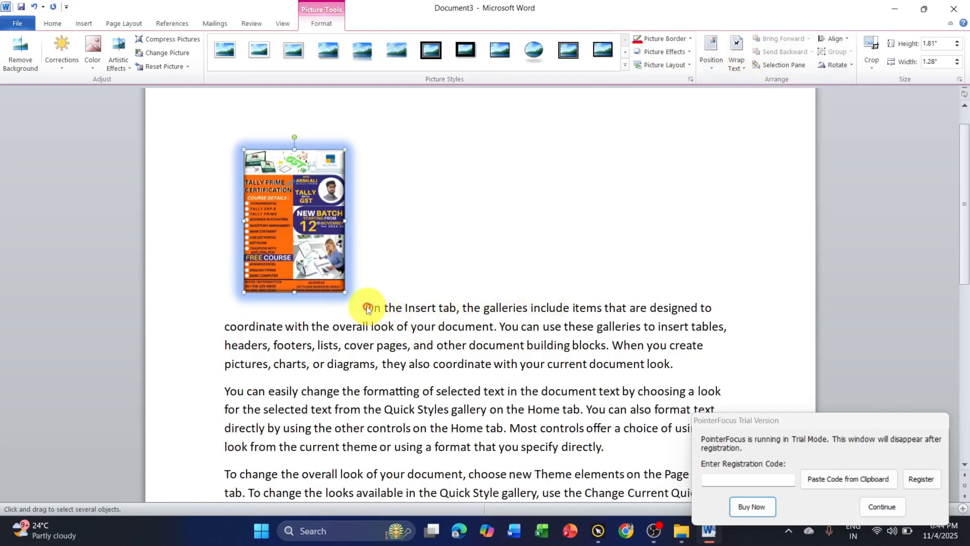
# Delete all the paragraph text after the poster so only the picture is left, and dismiss the trial reminder.
pyautogui.doubleClick(436, 363)
pyautogui.moveTo(409, 311); pyautogui.dragTo(634, 329)
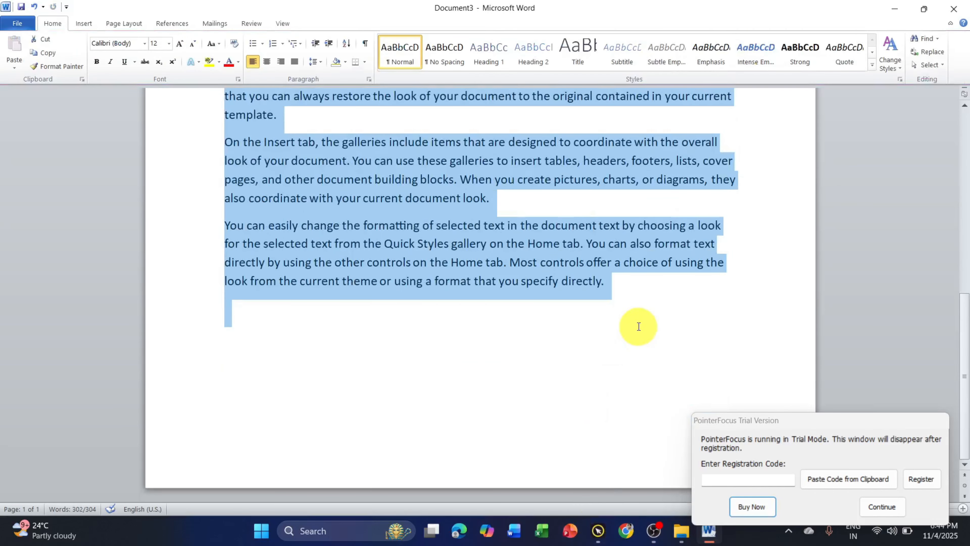
pyautogui.press('Delete')
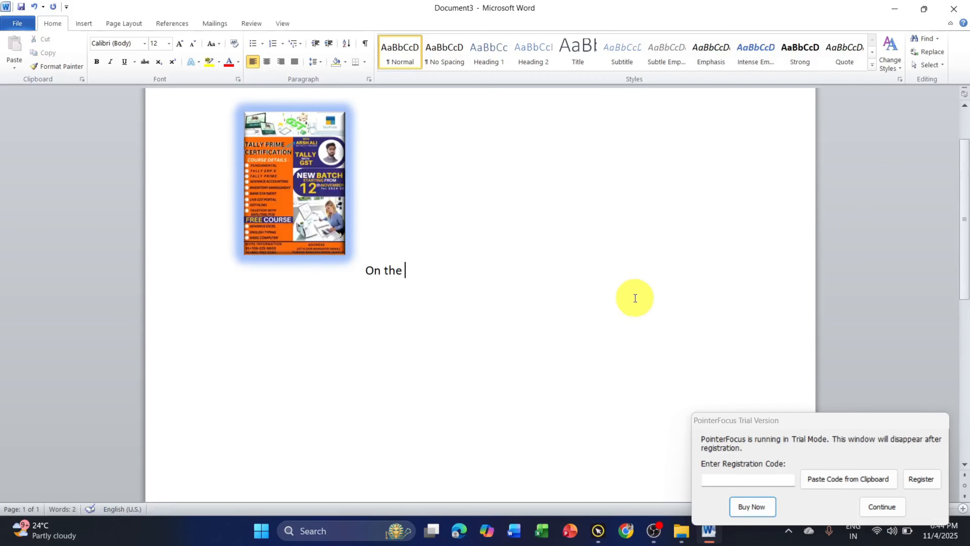
pyautogui.press('BackSpace')
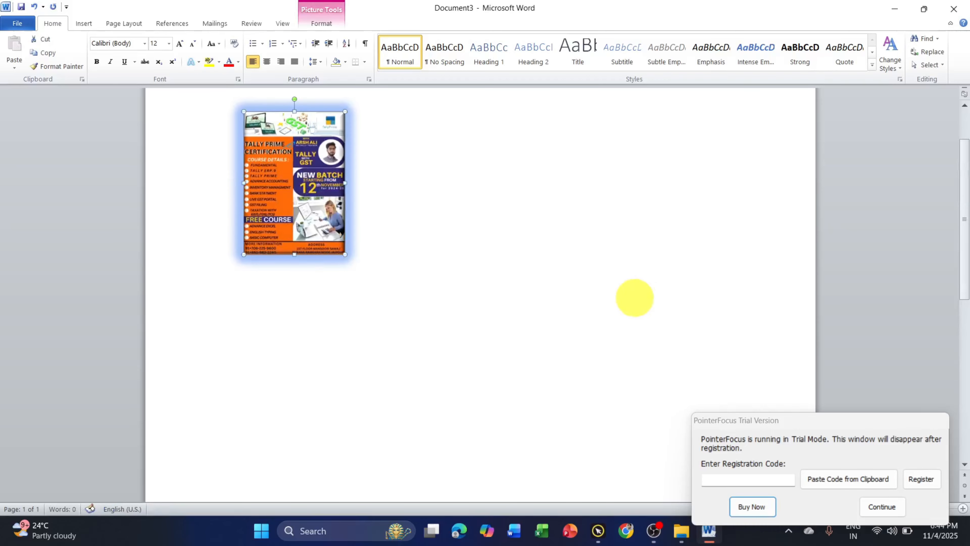
pyautogui.scroll(2, 632, 300)
pyautogui.click(885, 507)
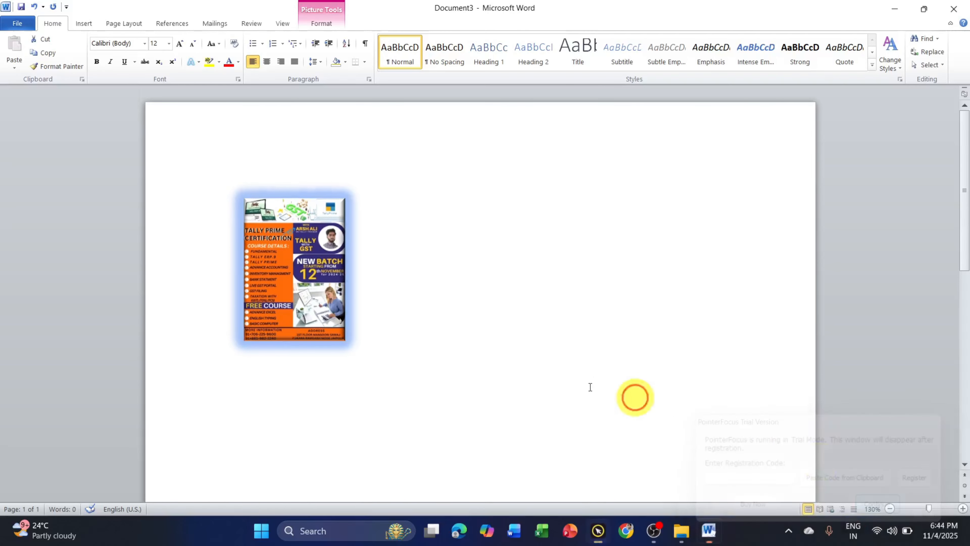
# Enlarge the poster to about 2.82" high by 1.99" wide and try to move it across the page while in line.
pyautogui.click(331, 27)
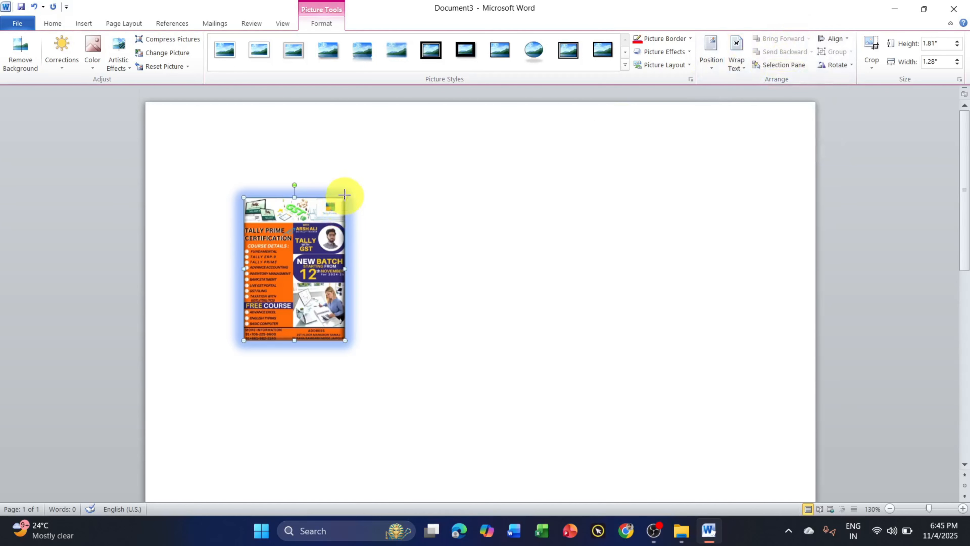
pyautogui.moveTo(346, 198); pyautogui.dragTo(401, 120)
pyautogui.moveTo(338, 232); pyautogui.dragTo(676, 101)
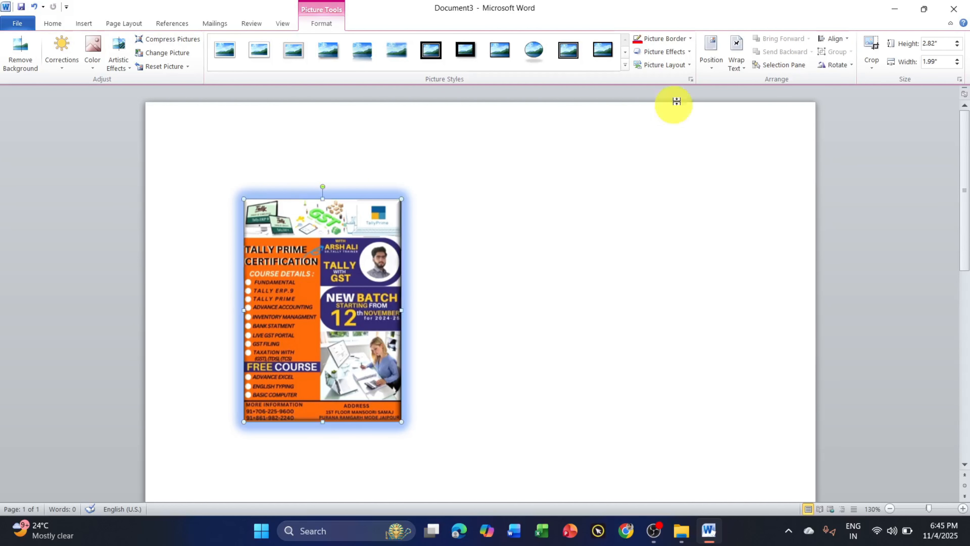
pyautogui.moveTo(341, 223); pyautogui.dragTo(402, 227)
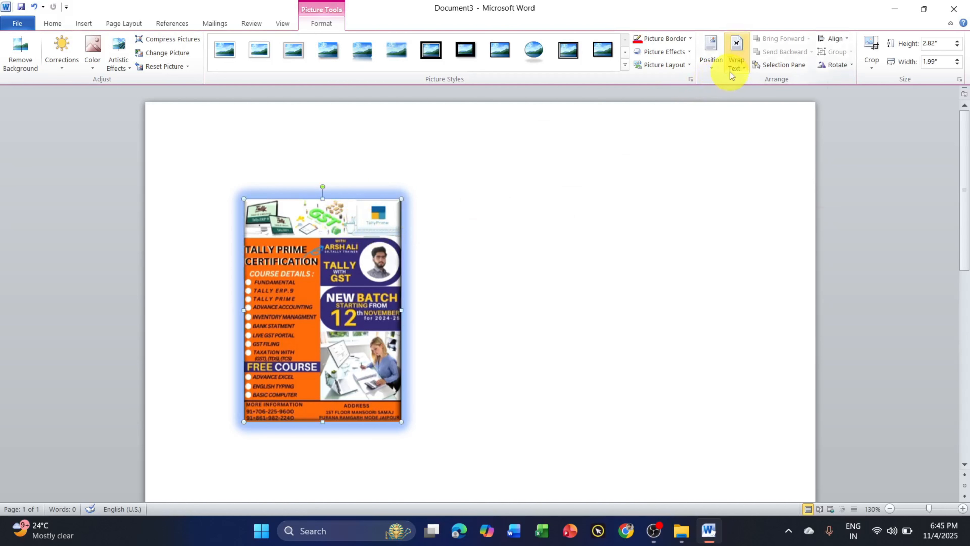
# Set the poster's text wrapping to Square and move it to the upper right area of the page.
pyautogui.click(735, 57)
pyautogui.click(737, 99)
pyautogui.moveTo(326, 266); pyautogui.dragTo(654, 203)
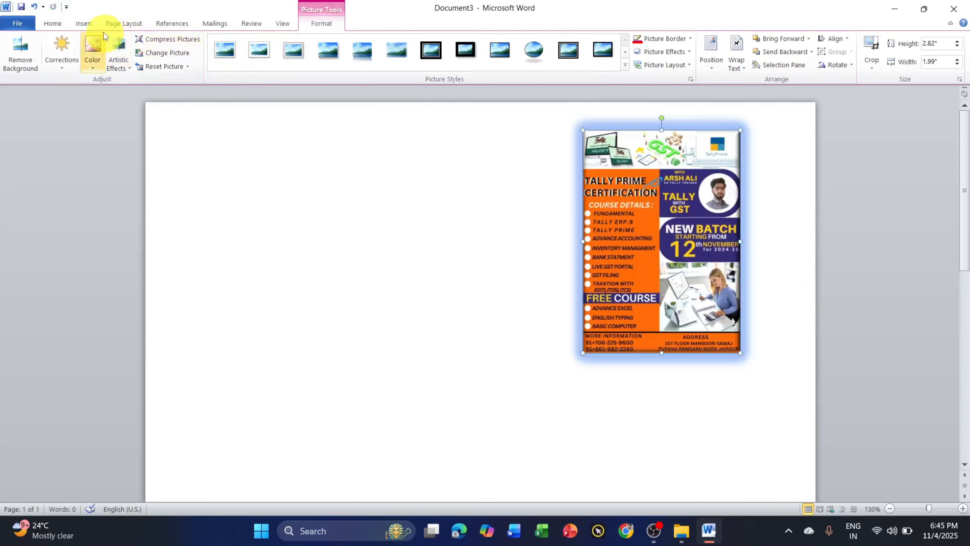
# Insert the picture IMG-20250309-WA0001 from the Screenshots folder into the document.
pyautogui.click(83, 23)
pyautogui.click(123, 62)
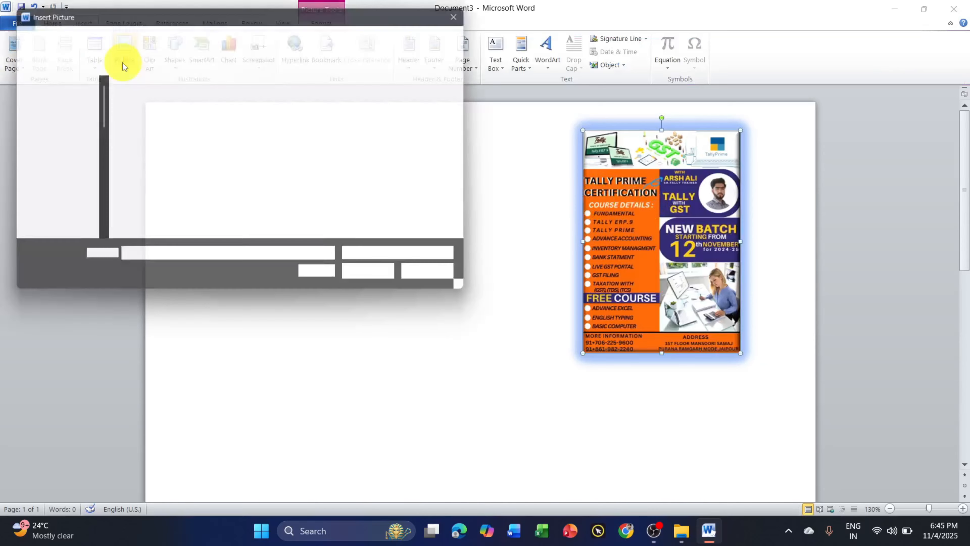
pyautogui.scroll(-5, 296, 147)
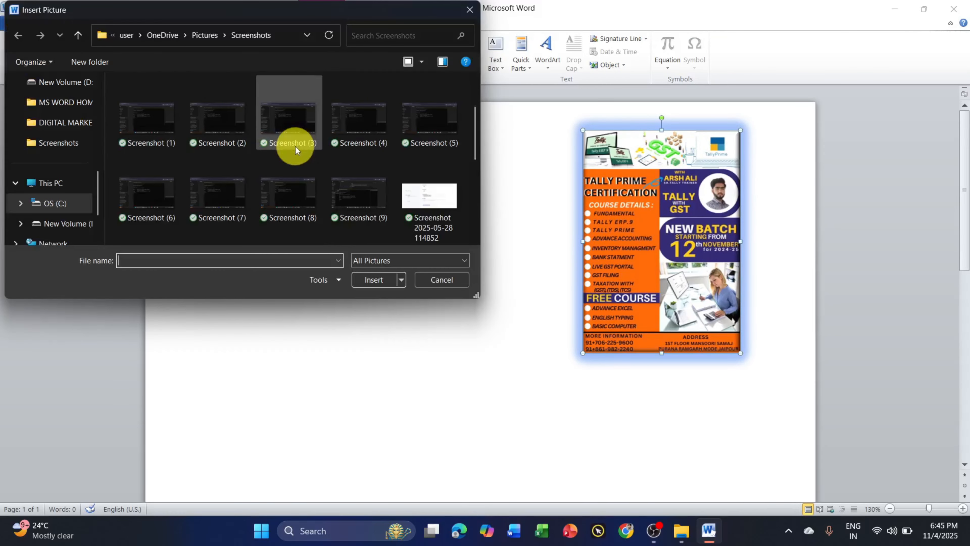
pyautogui.scroll(4, 295, 146)
pyautogui.click(295, 147)
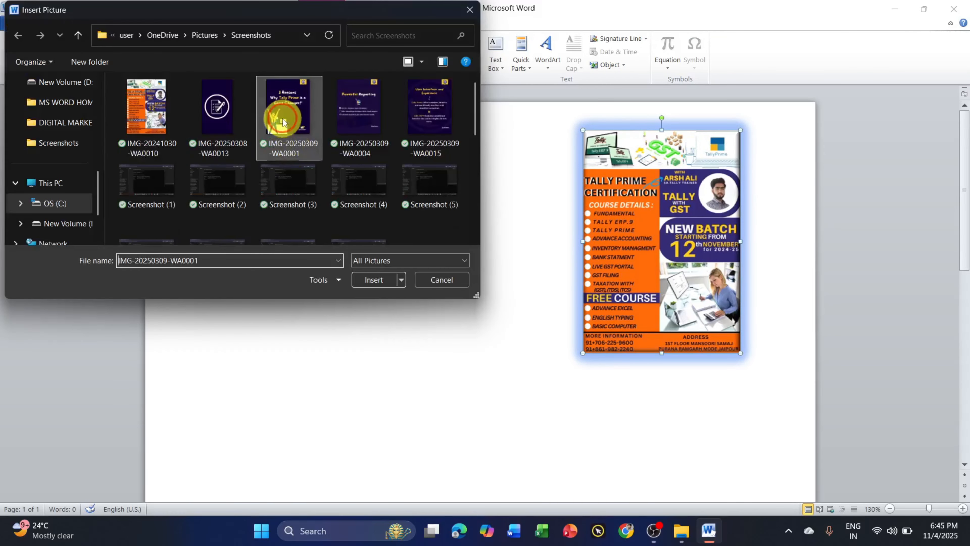
pyautogui.click(373, 279)
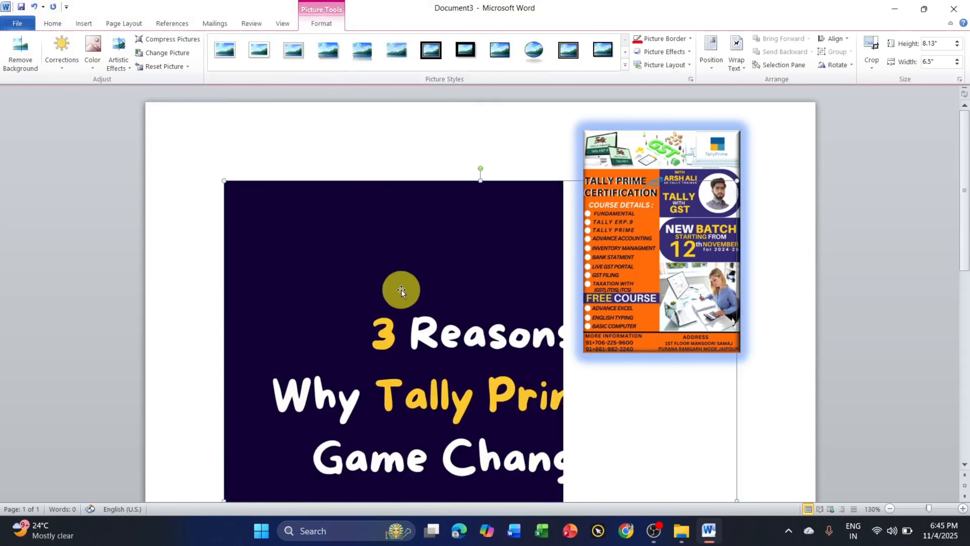
# Wrap the new "3 Reasons" picture as Square and shrink it to about 3.19" high by 2.55" wide.
pyautogui.click(732, 67)
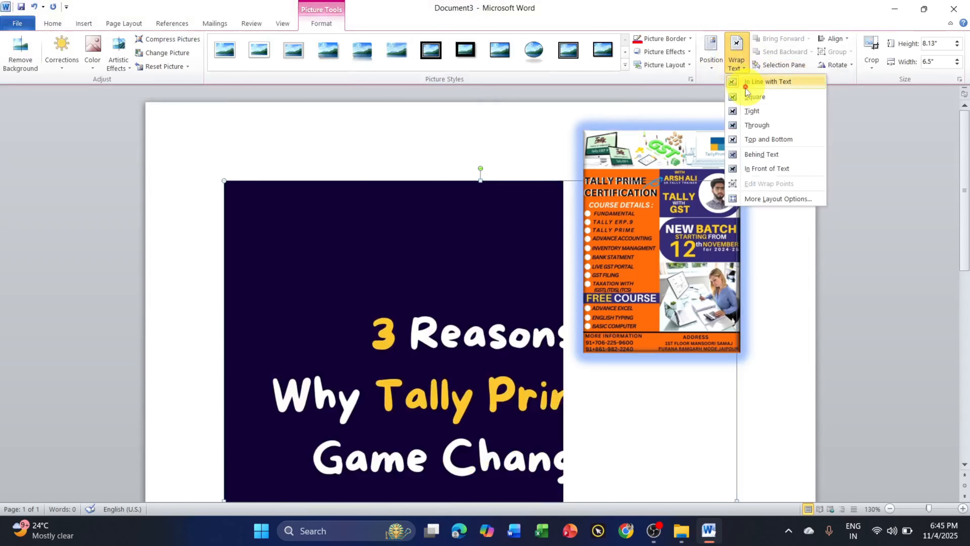
pyautogui.click(750, 96)
pyautogui.scroll(-5, 672, 233)
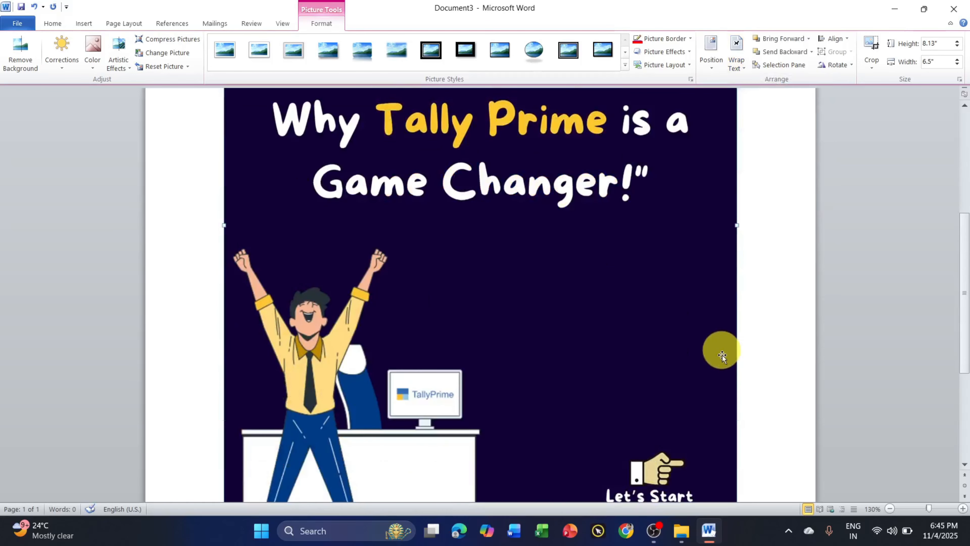
pyautogui.moveTo(736, 427); pyautogui.dragTo(459, 223)
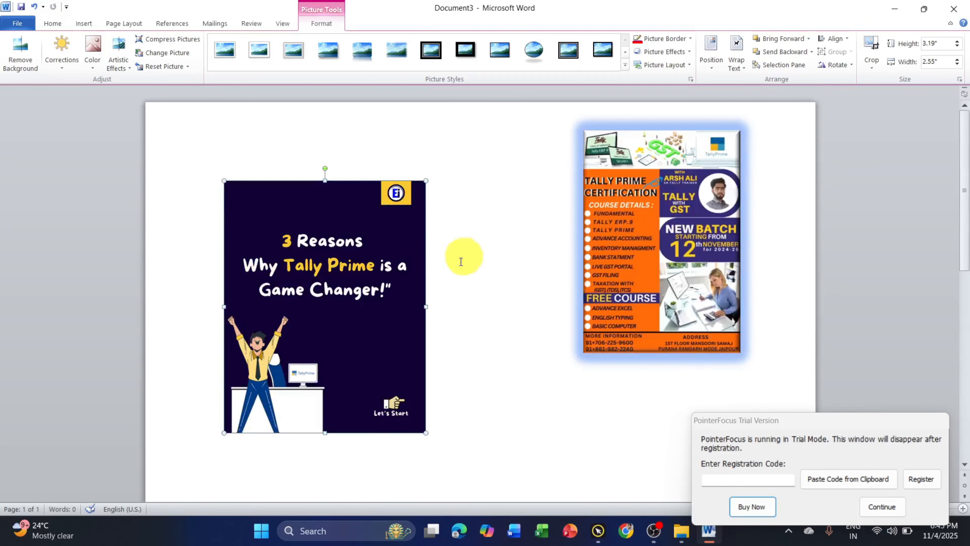
# Move the "3 Reasons" picture on top of the poster, dismiss the trial reminder and reselect the picture.
pyautogui.moveTo(350, 269); pyautogui.dragTo(684, 202)
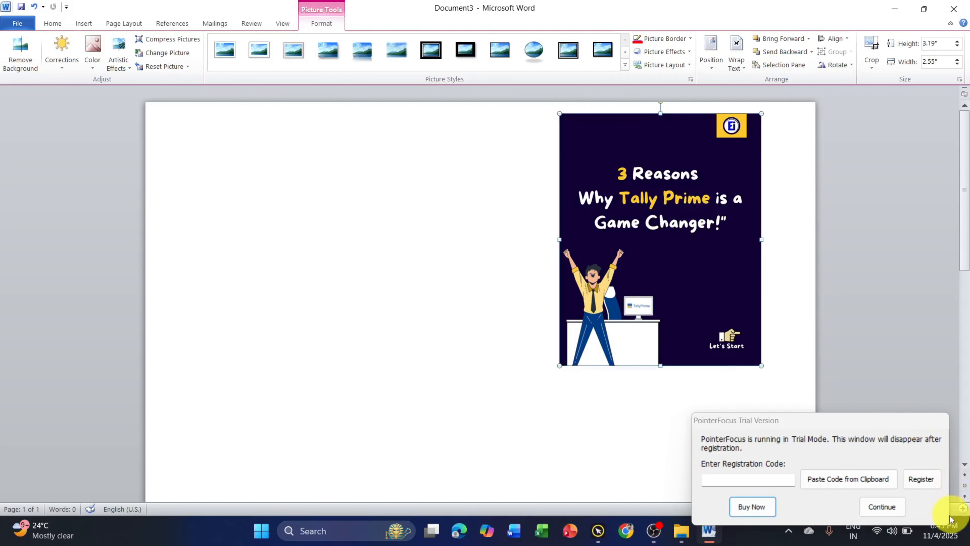
pyautogui.click(882, 507)
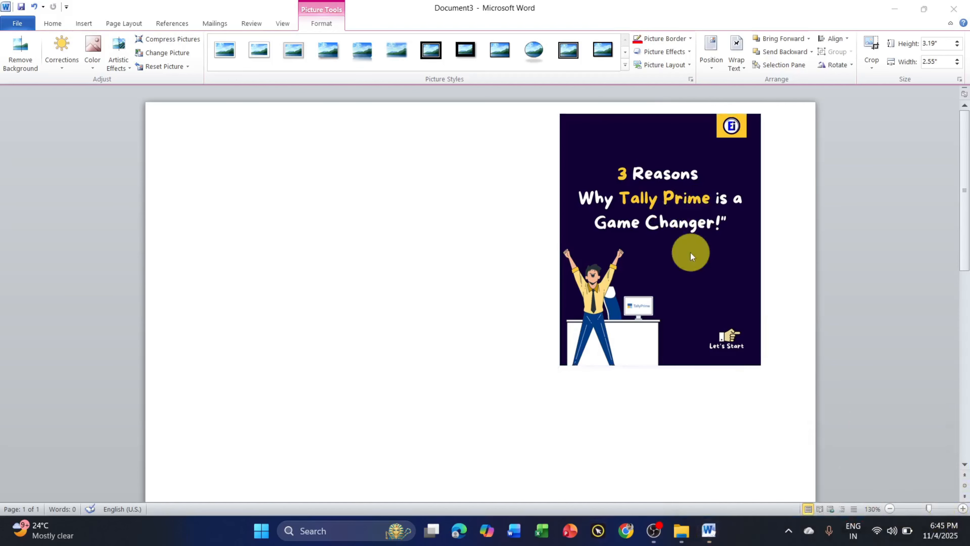
pyautogui.click(691, 253)
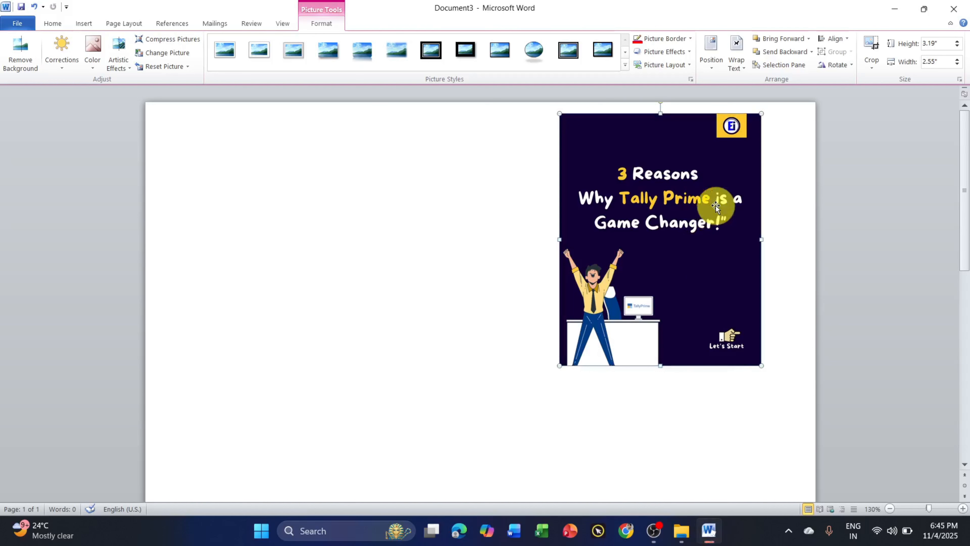
# Send the "3 Reasons" picture backward behind the poster, bring it forward, and send it backward again.
pyautogui.click(782, 53)
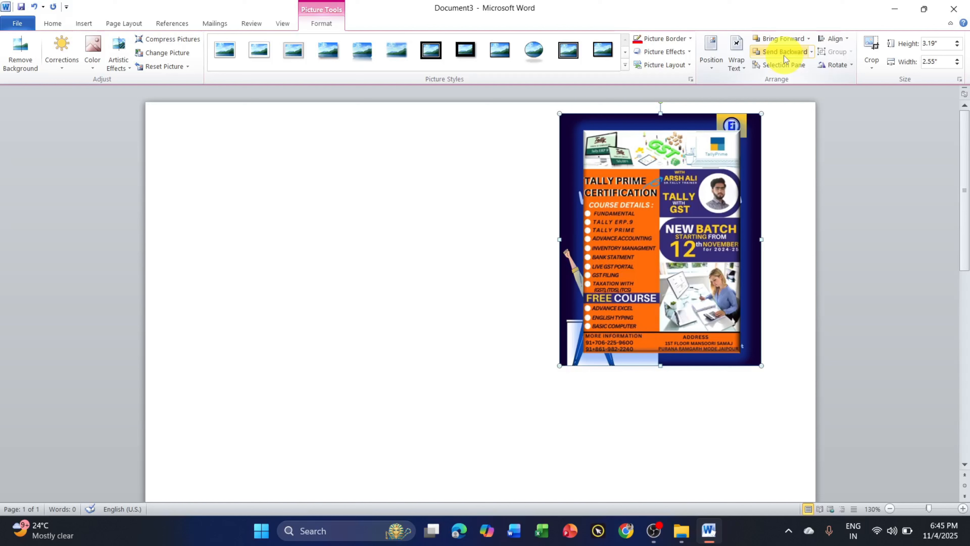
pyautogui.click(786, 39)
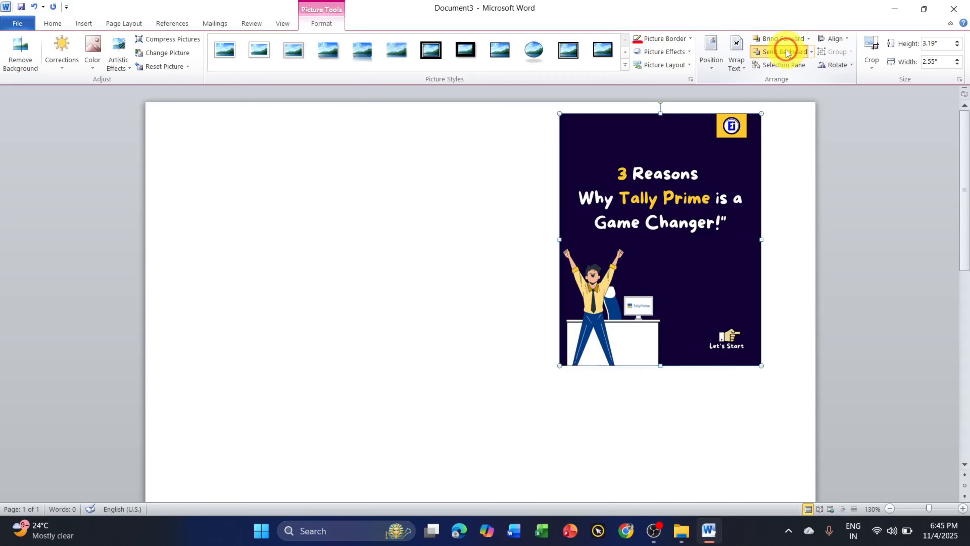
pyautogui.click(786, 52)
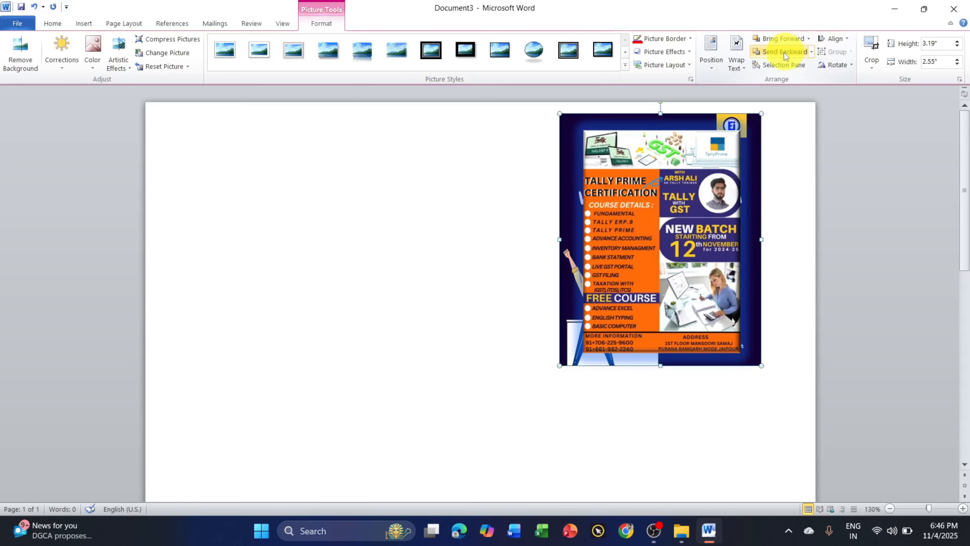
# Bring the poster forward, send it backward behind the "3 Reasons" picture, and move that picture to the left part of the page.
pyautogui.click(706, 179)
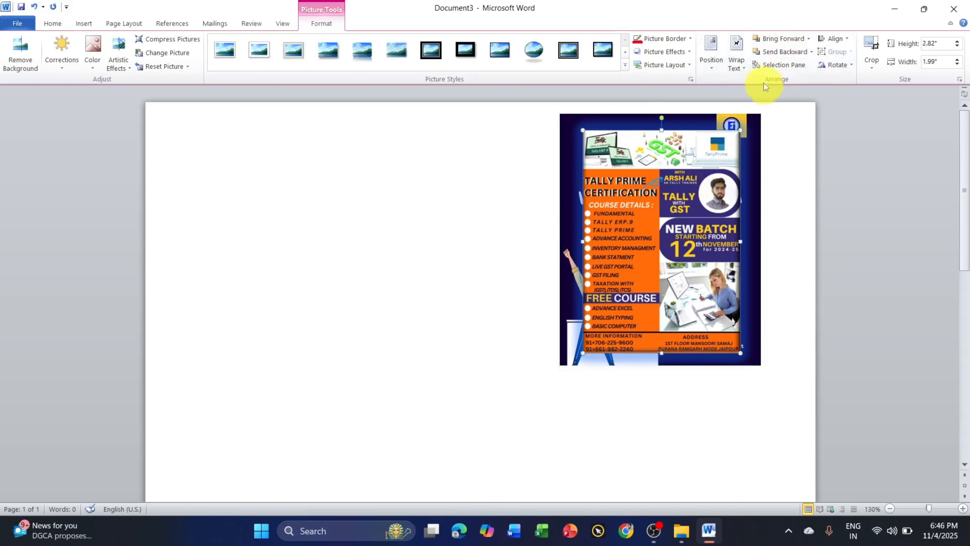
pyautogui.click(784, 43)
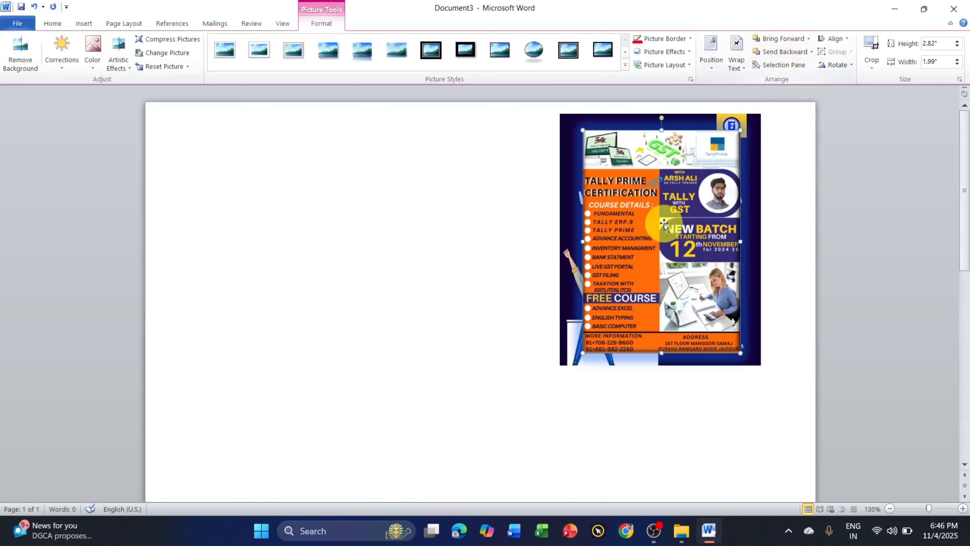
pyautogui.click(781, 53)
pyautogui.moveTo(695, 196); pyautogui.dragTo(386, 202)
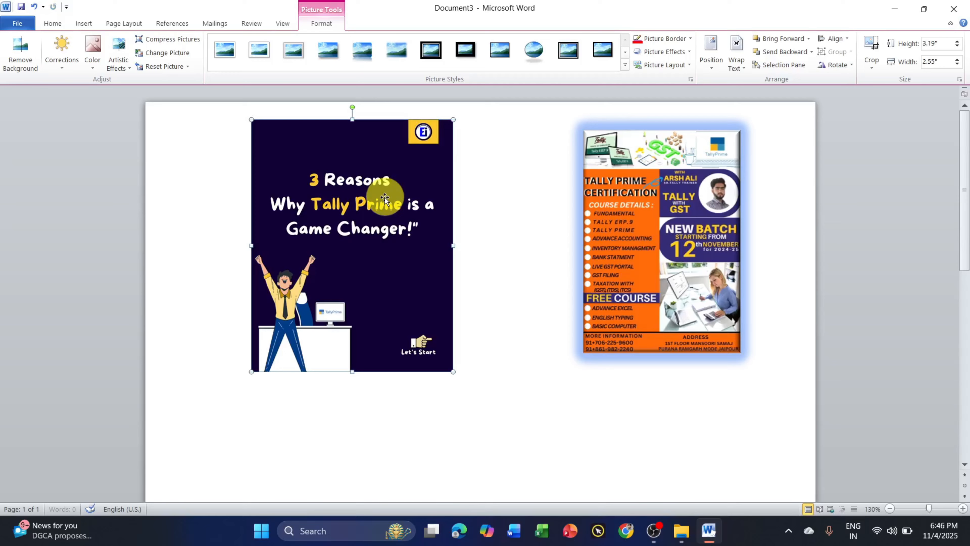
# Hide all the pictures and show them again using the Selection Pane, close the pane and select the poster.
pyautogui.click(793, 66)
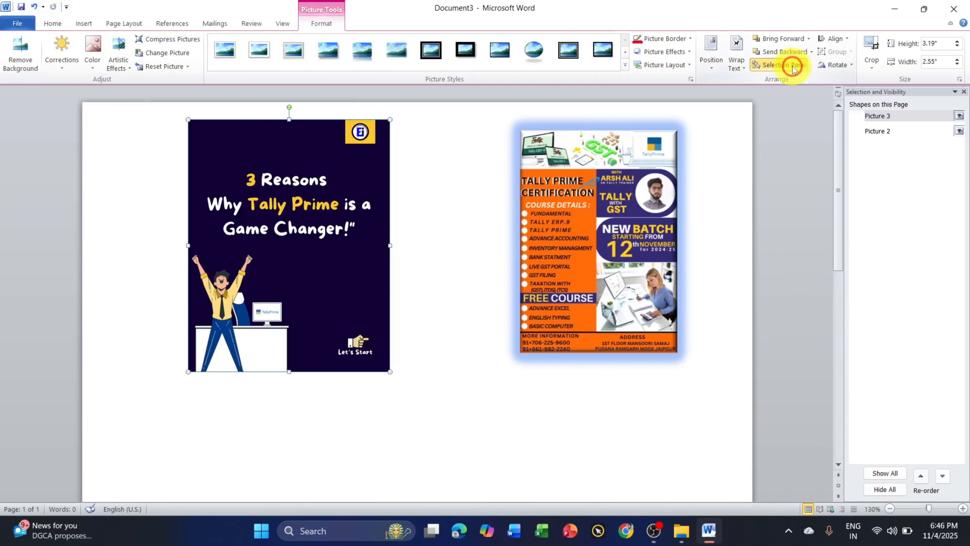
pyautogui.click(885, 489)
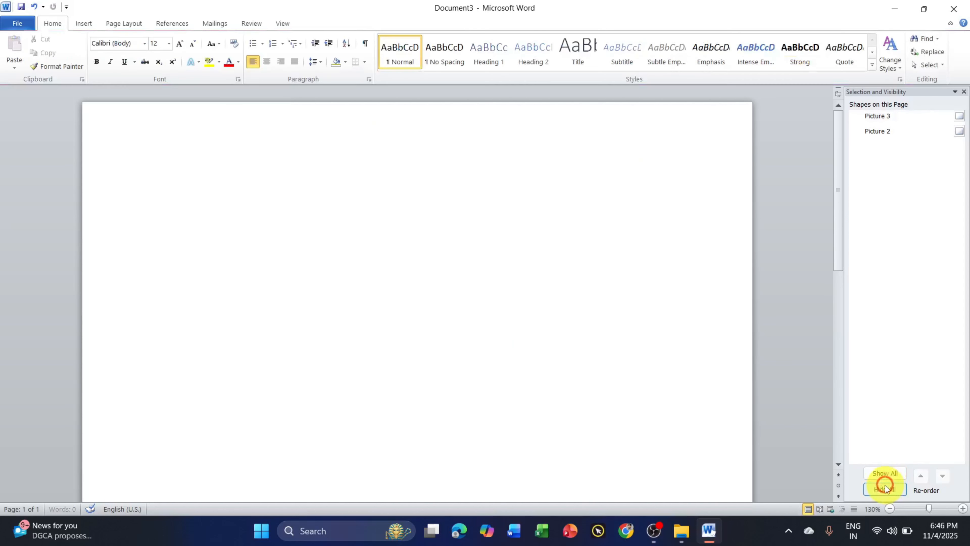
pyautogui.click(889, 468)
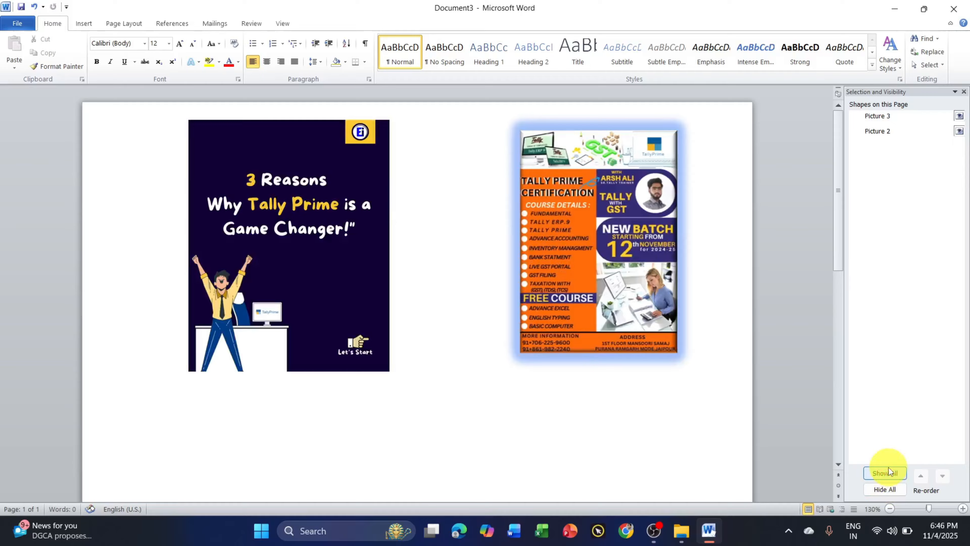
pyautogui.click(964, 92)
pyautogui.click(631, 206)
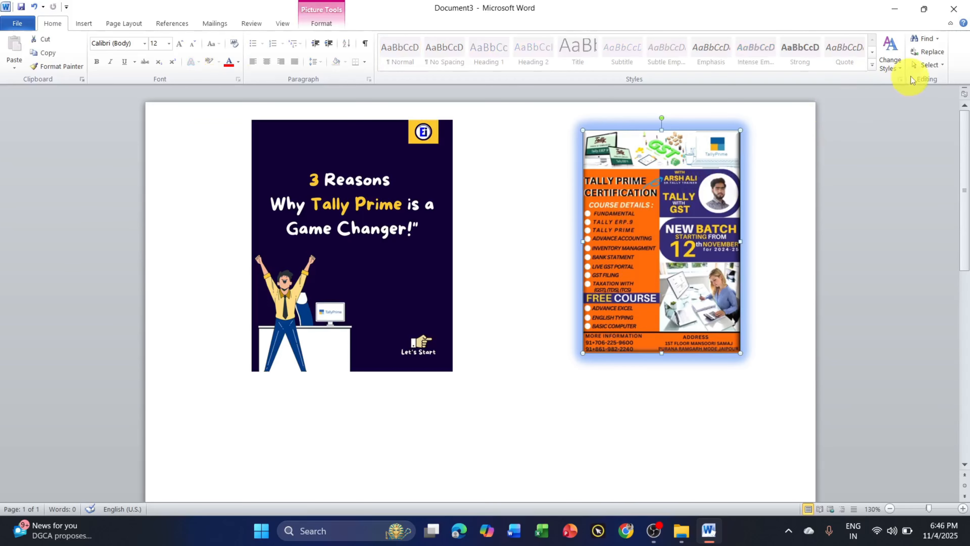
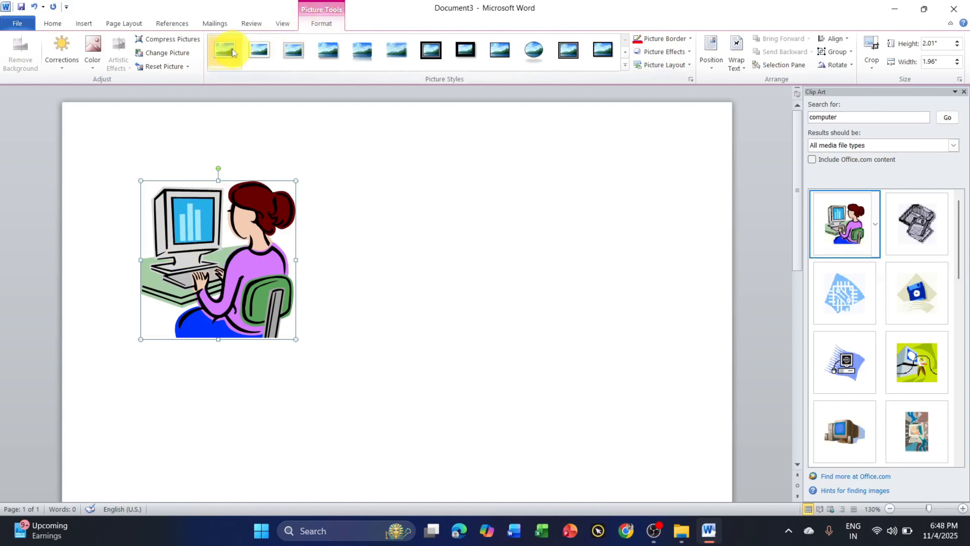
# Delete the clip art of the woman at a computer from the page and search the clip art for "intel computer".
pyautogui.click(235, 260)
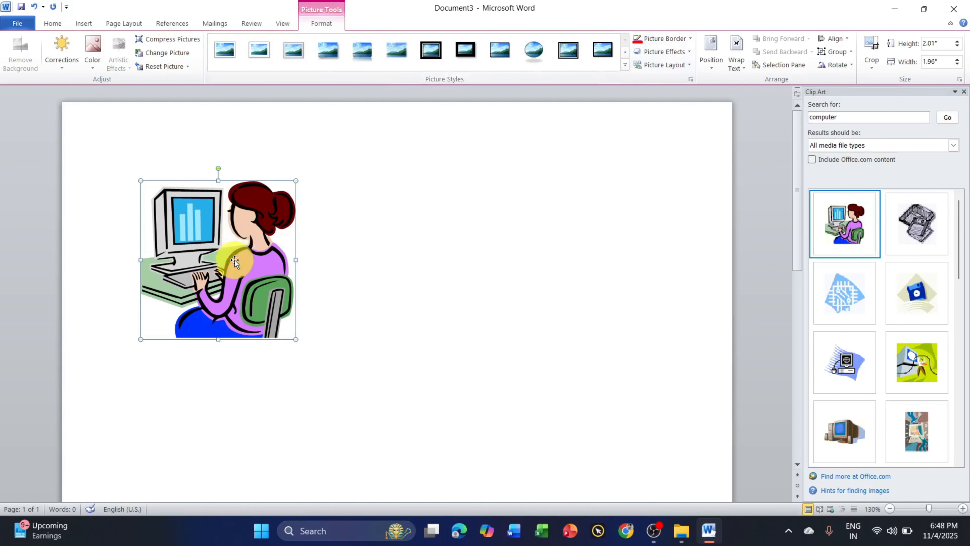
pyautogui.press('Delete')
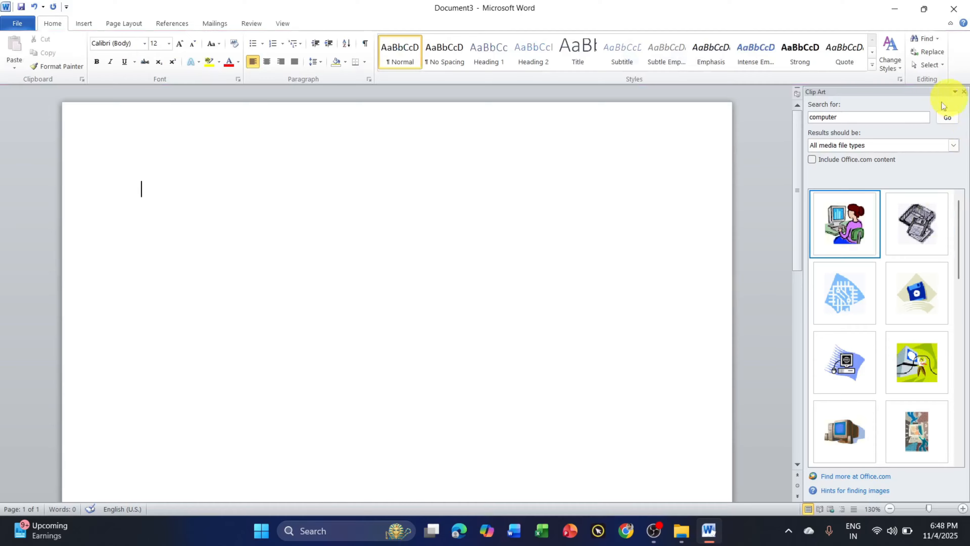
pyautogui.click(877, 116)
pyautogui.click(862, 141)
pyautogui.hotkey('ctrl', 'a')
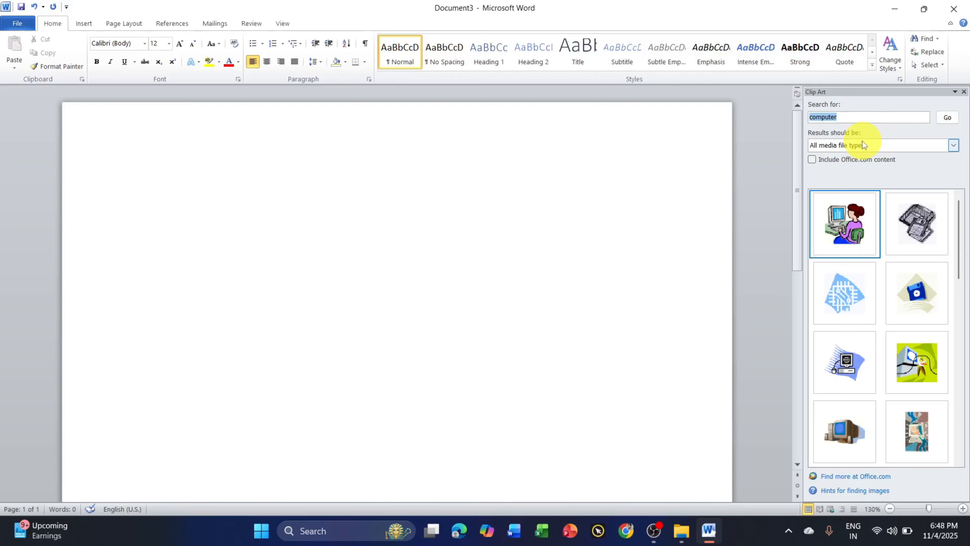
pyautogui.write('intel compu')
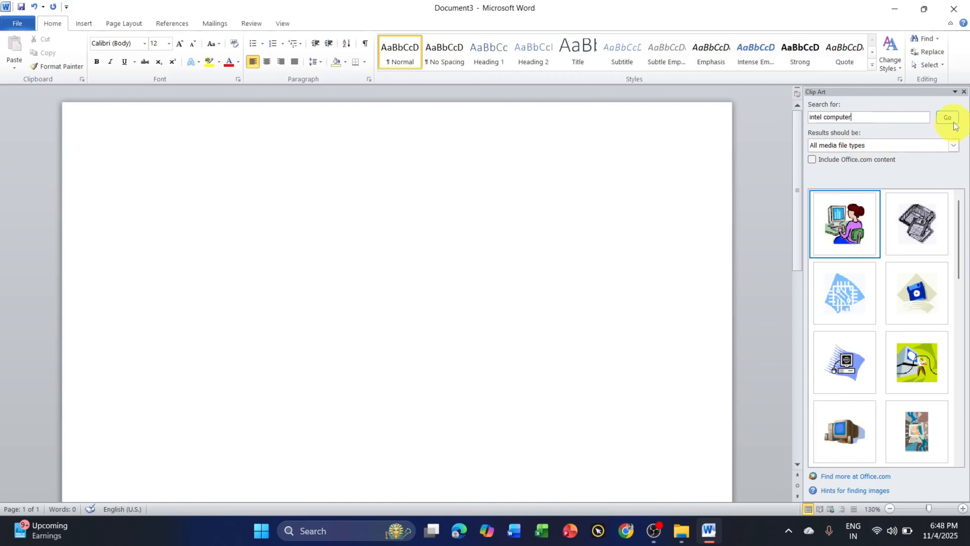
pyautogui.click(947, 117)
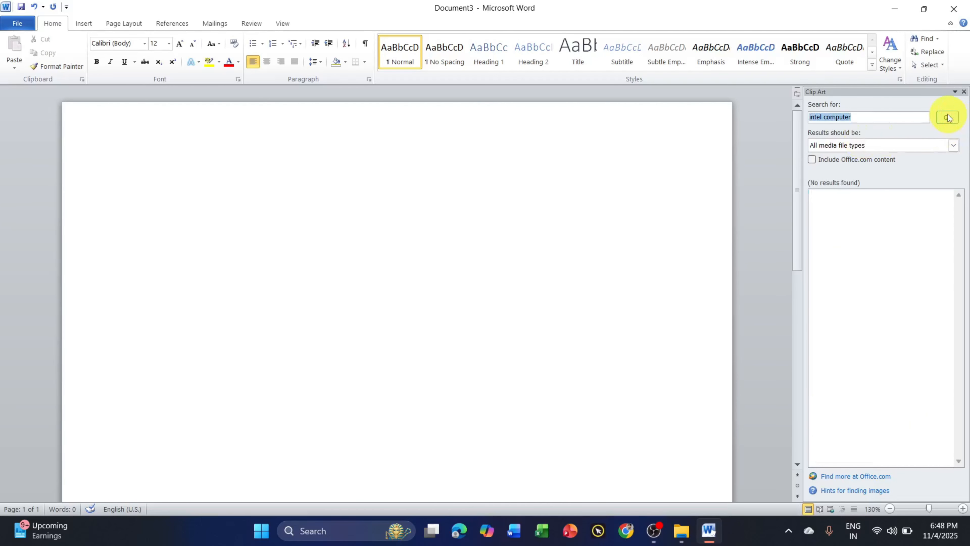
pyautogui.click(965, 92)
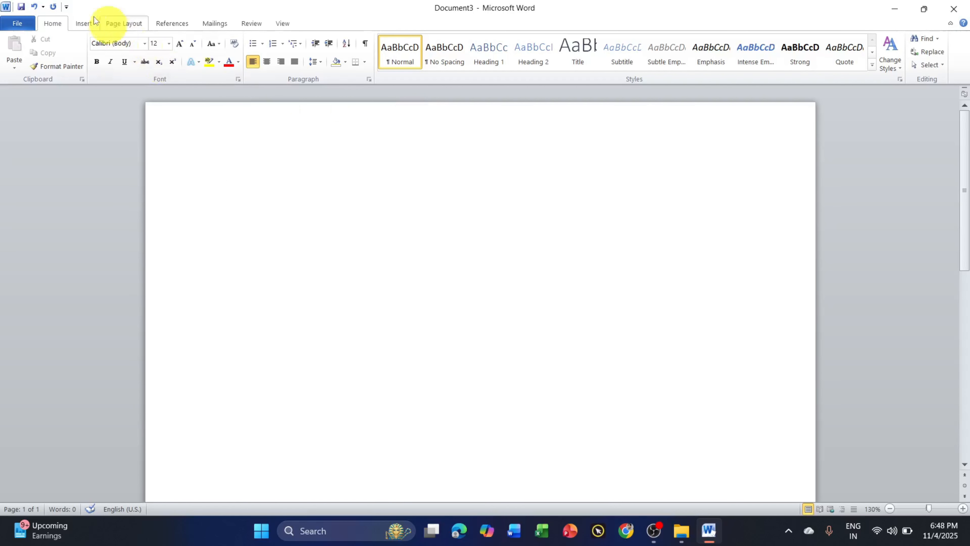
# Draw a smiley face shape about 2.03" high by 2.14" wide at the upper middle of the page and dismiss the trial reminders.
pyautogui.click(83, 24)
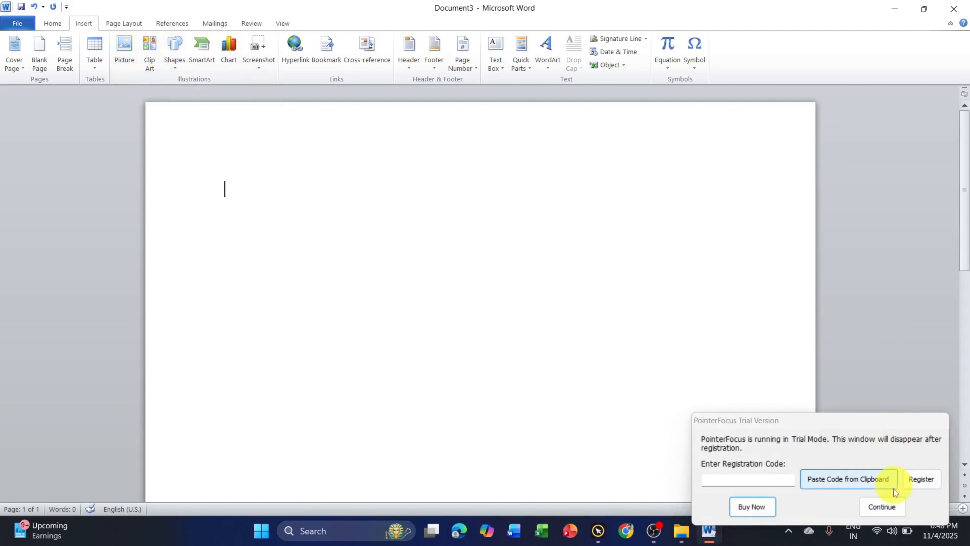
pyautogui.click(882, 507)
pyautogui.click(292, 185)
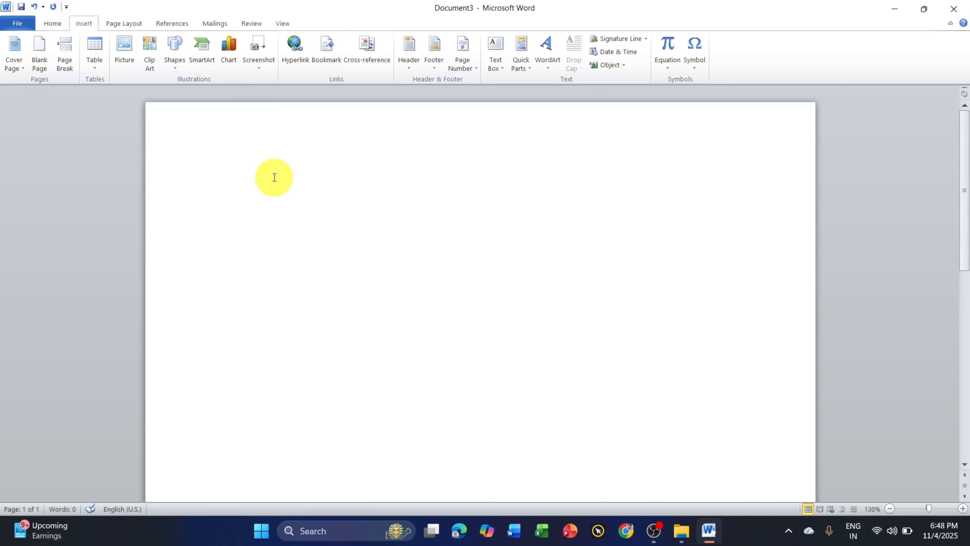
pyautogui.click(176, 65)
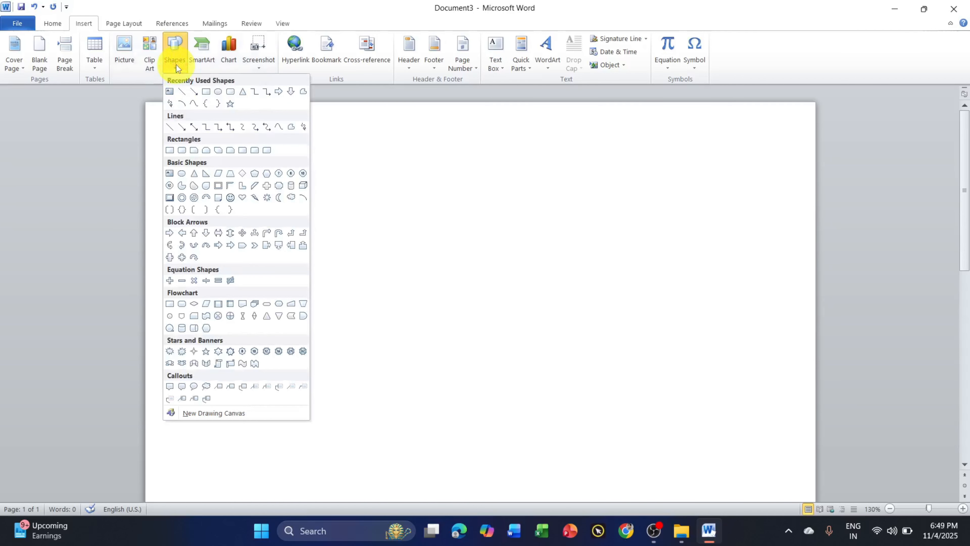
pyautogui.click(231, 199)
pyautogui.moveTo(263, 164); pyautogui.dragTo(433, 323)
pyautogui.moveTo(395, 253); pyautogui.dragTo(548, 246)
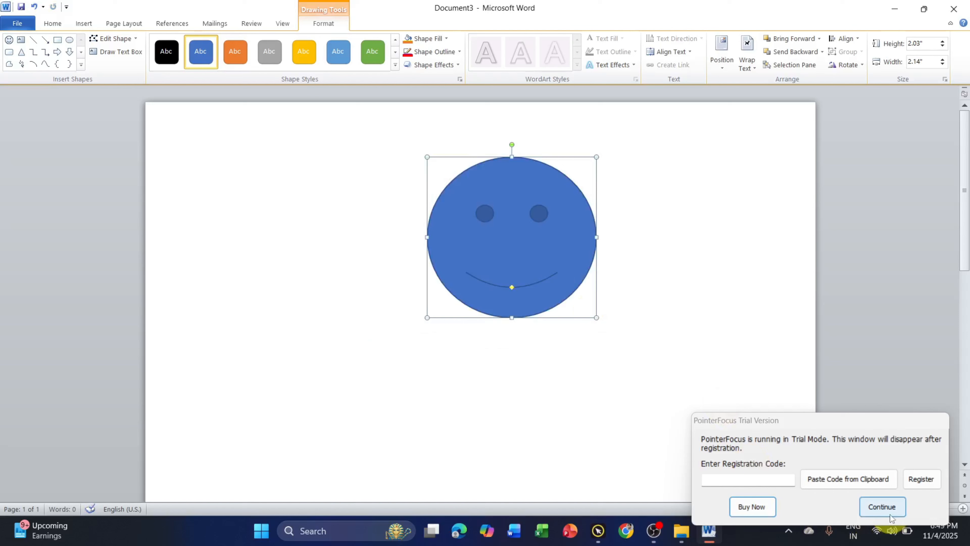
pyautogui.click(883, 507)
pyautogui.click(634, 334)
pyautogui.click(561, 257)
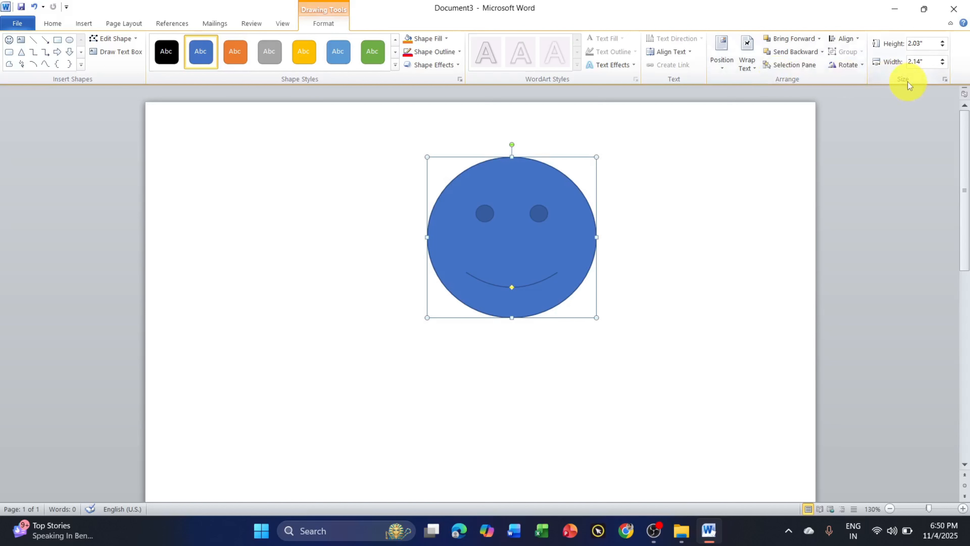
# Draw a notched right arrow about 0.42" by 1.96" beside the smiley face and a curved up arrow about 1.33" by 2.38" below it.
pyautogui.click(81, 65)
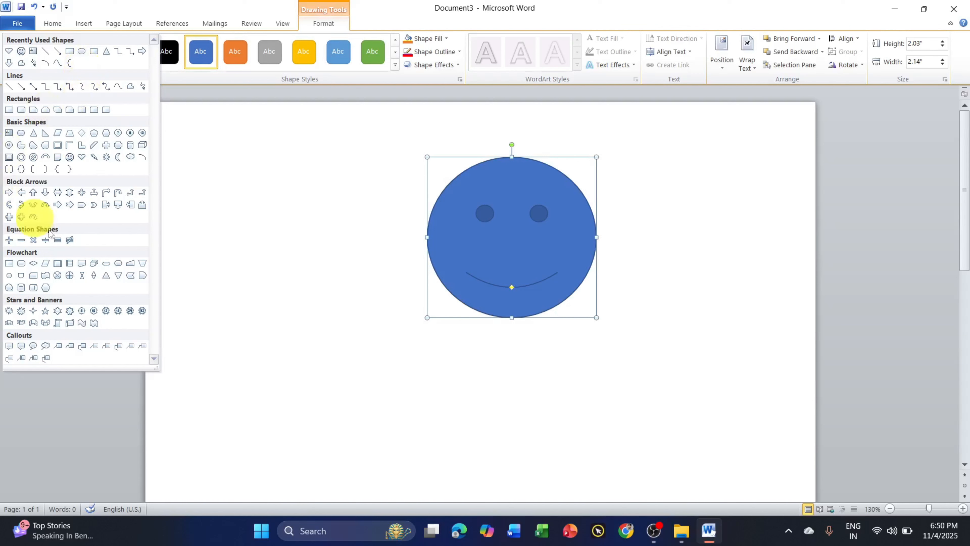
pyautogui.click(70, 205)
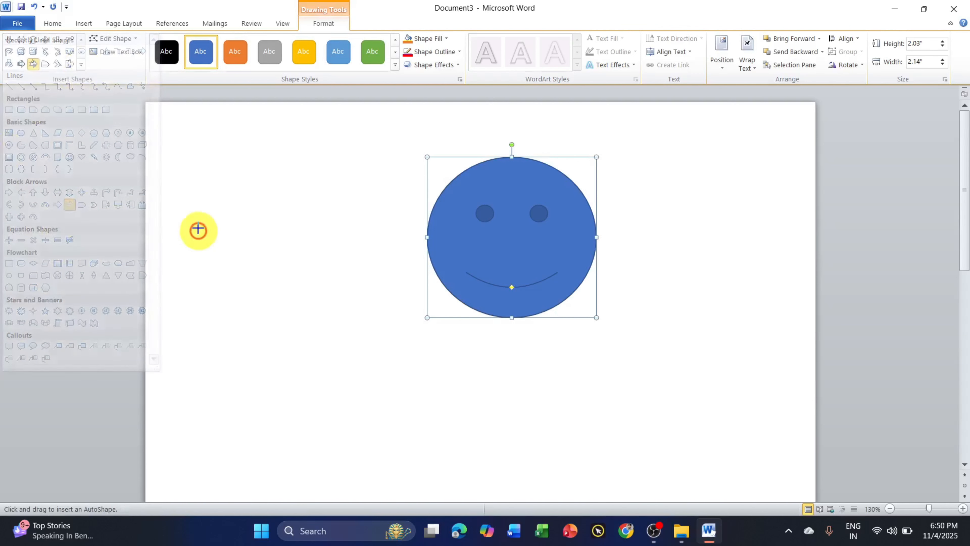
pyautogui.moveTo(214, 206)
pyautogui.mouseDown()
pyautogui.moveTo(340, 219)
pyautogui.moveTo(347, 236)
pyautogui.mouseUp()
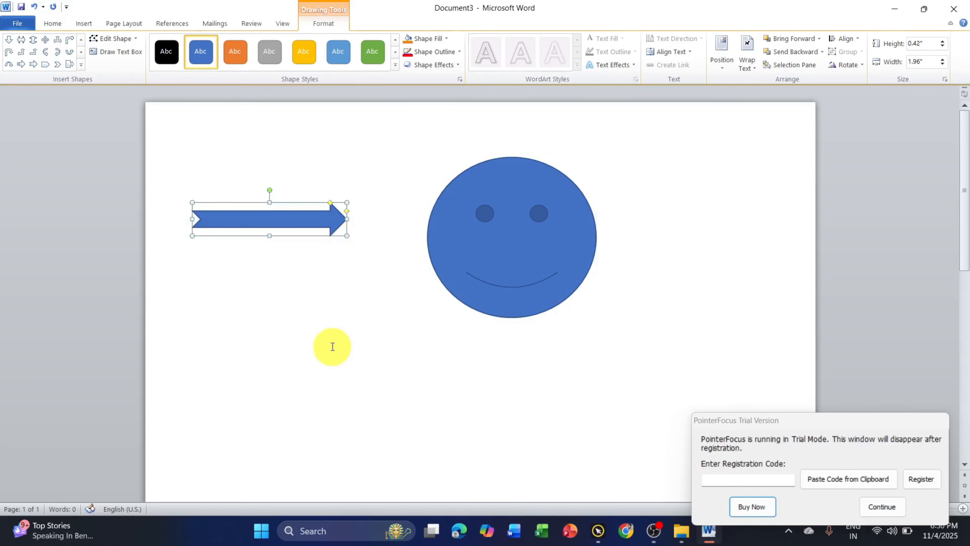
pyautogui.click(69, 51)
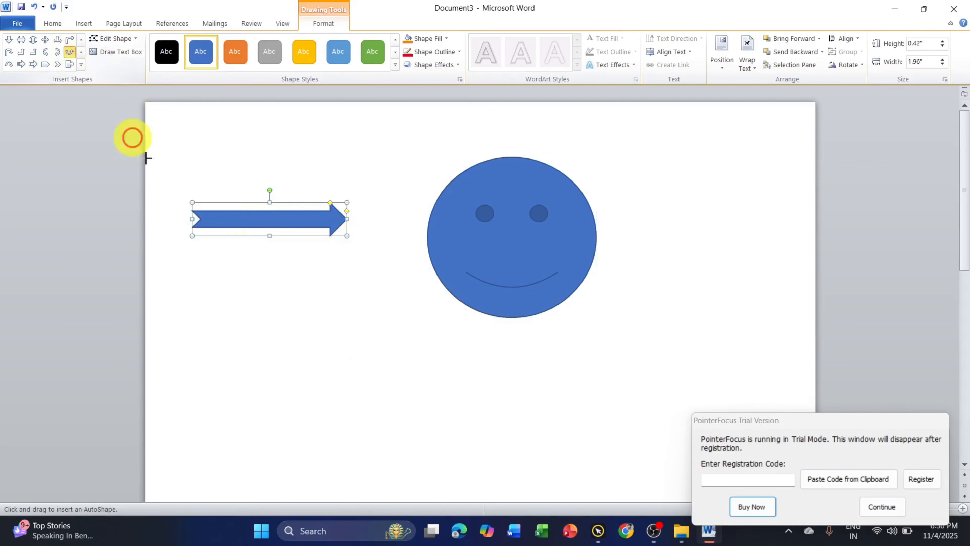
pyautogui.moveTo(192, 266); pyautogui.dragTo(379, 372)
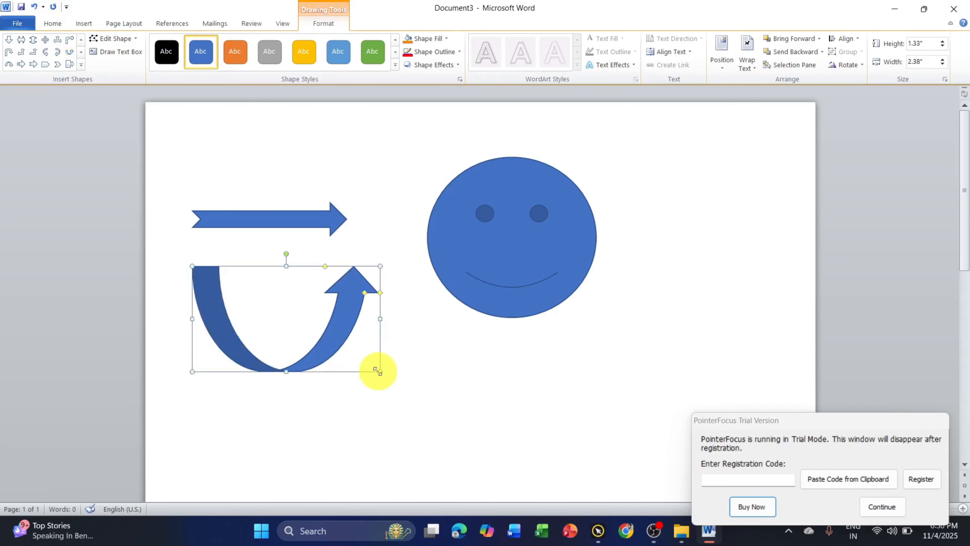
# Delete the curved up arrow and the notched right arrow, keeping only the smiley face.
pyautogui.press('Delete')
pyautogui.click(278, 217)
pyautogui.press('Delete')
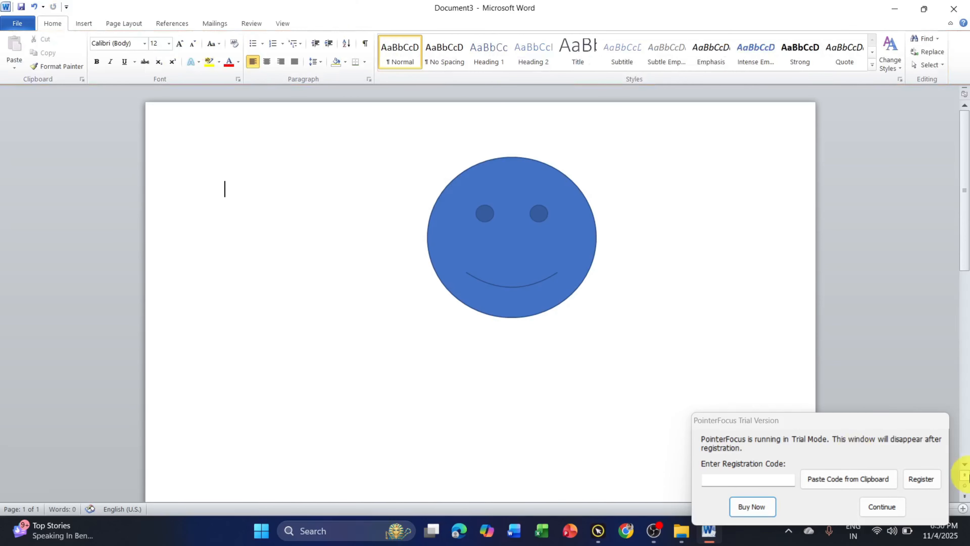
# Dismiss the trial reminder, reselect the smiley face and review the gallery of insertable shapes.
pyautogui.click(883, 507)
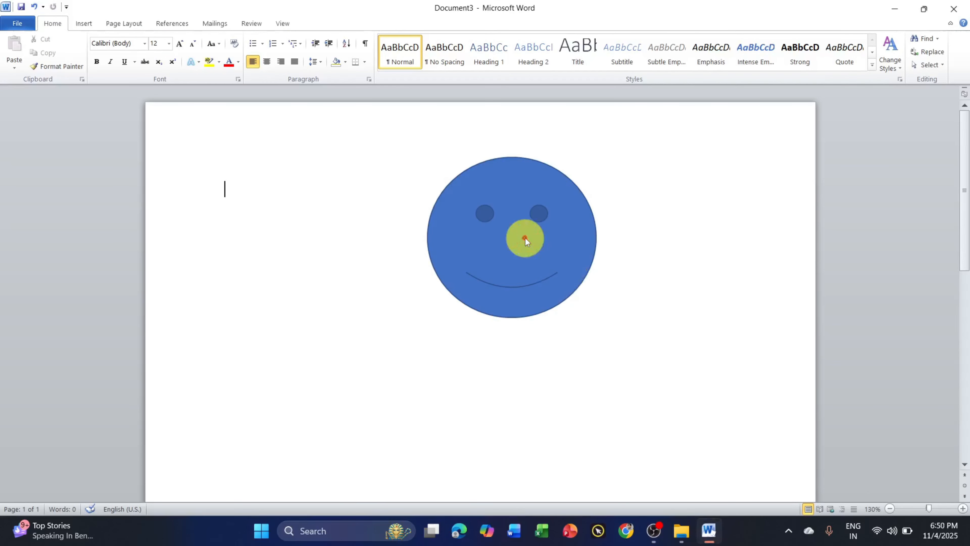
pyautogui.click(525, 238)
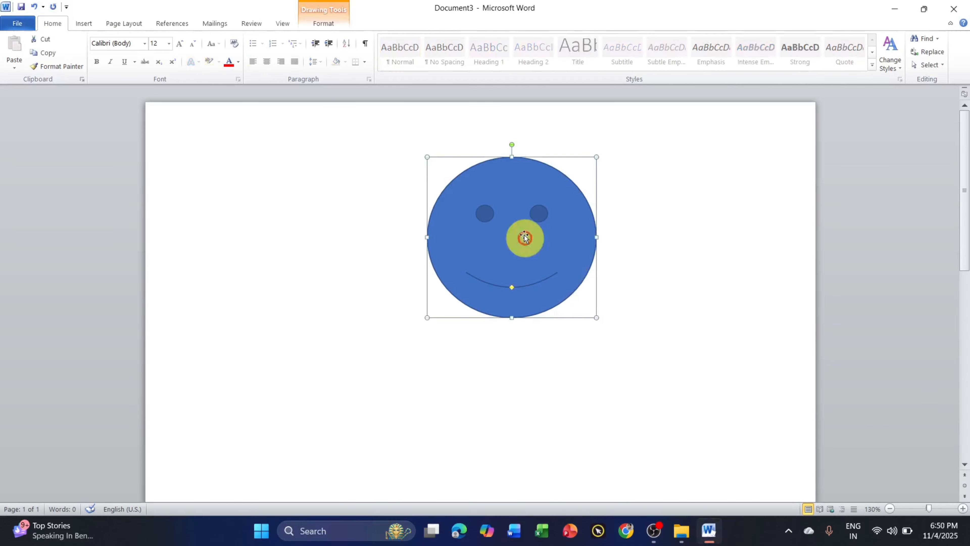
pyautogui.click(330, 26)
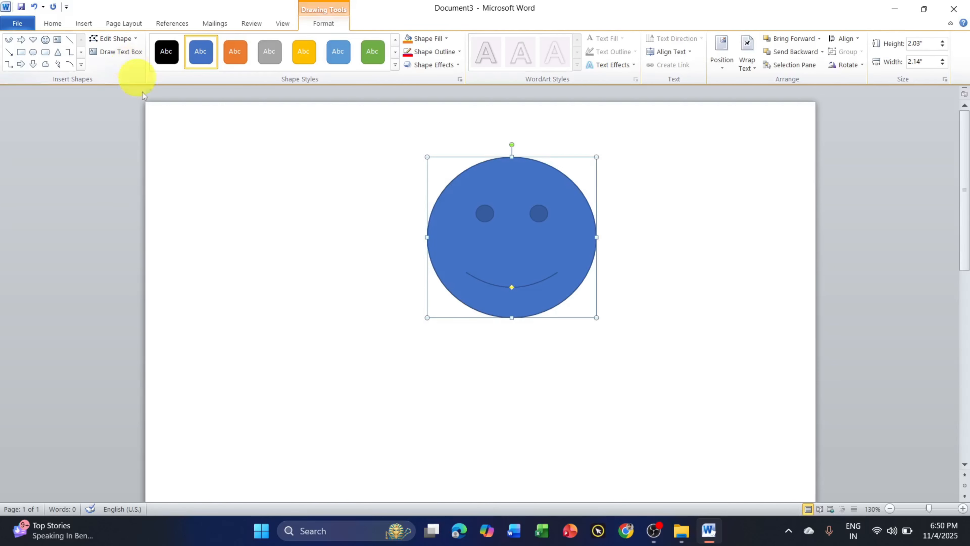
pyautogui.click(81, 65)
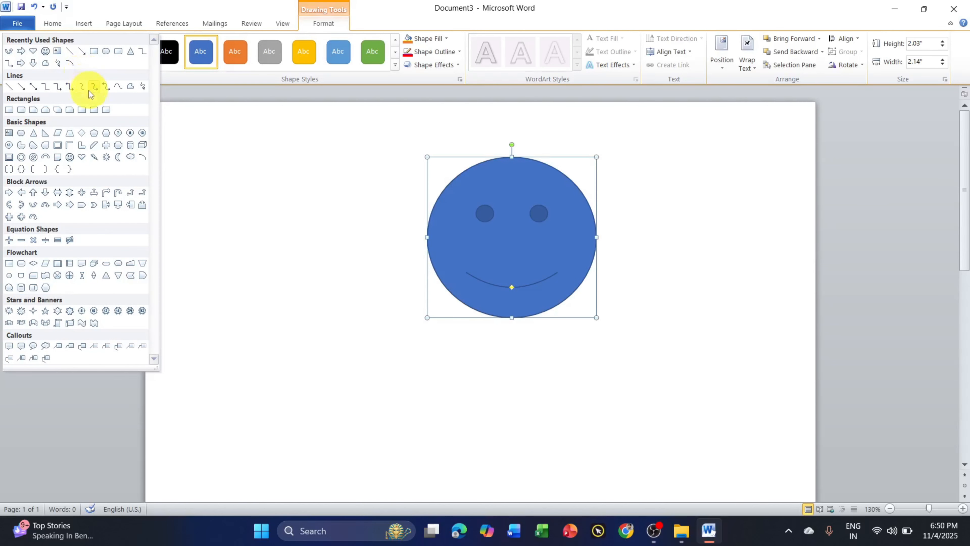
pyautogui.click(208, 166)
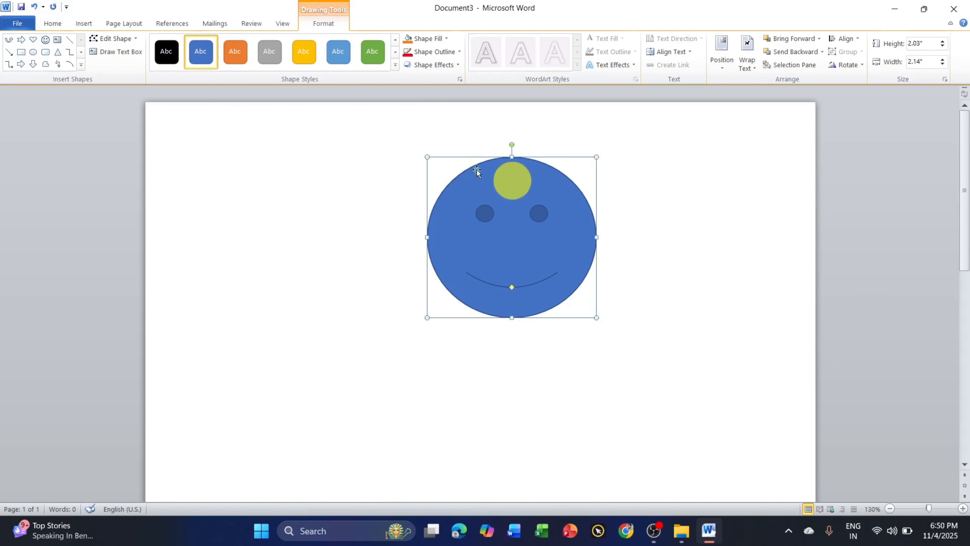
# Change the smiley face into a heart shape and undo the change.
pyautogui.click(116, 39)
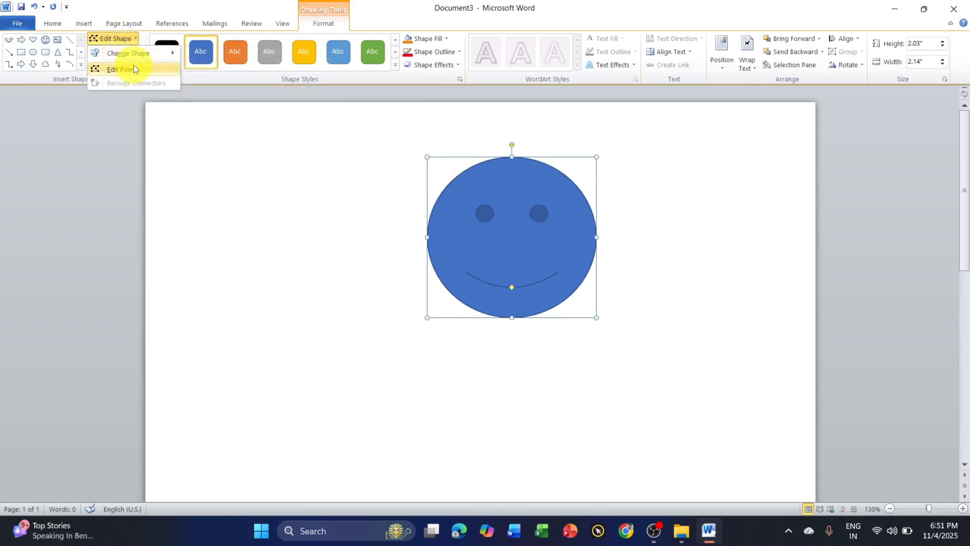
pyautogui.moveTo(137, 57)
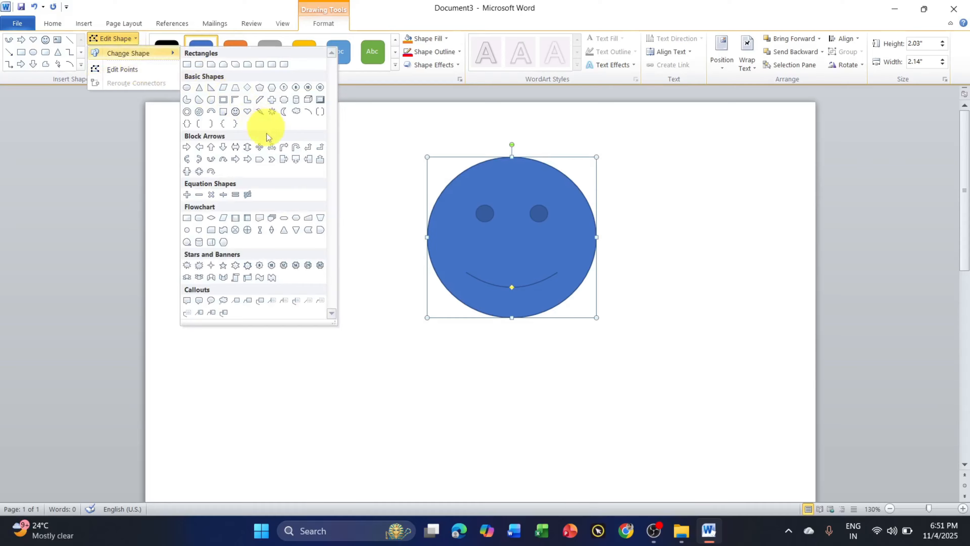
pyautogui.click(249, 112)
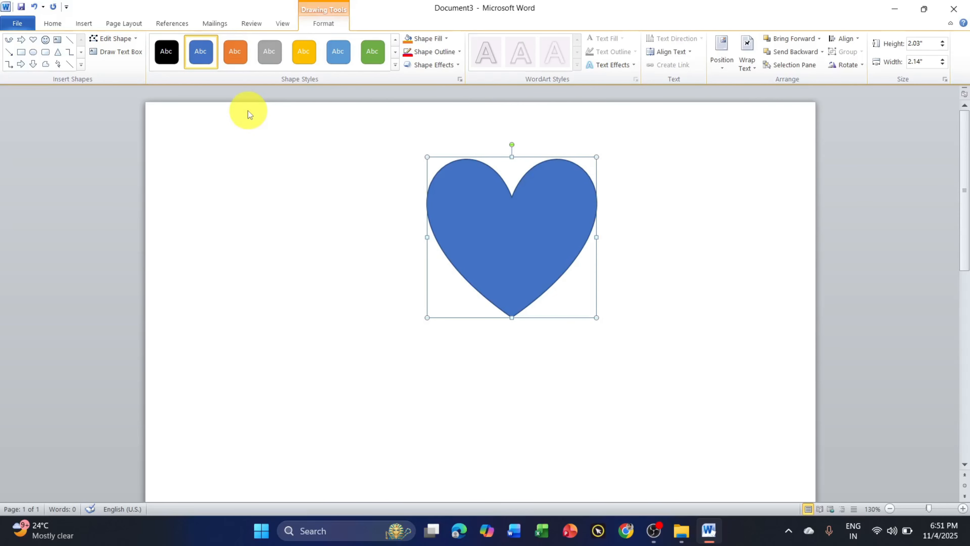
pyautogui.hotkey('ctrl', 'z')
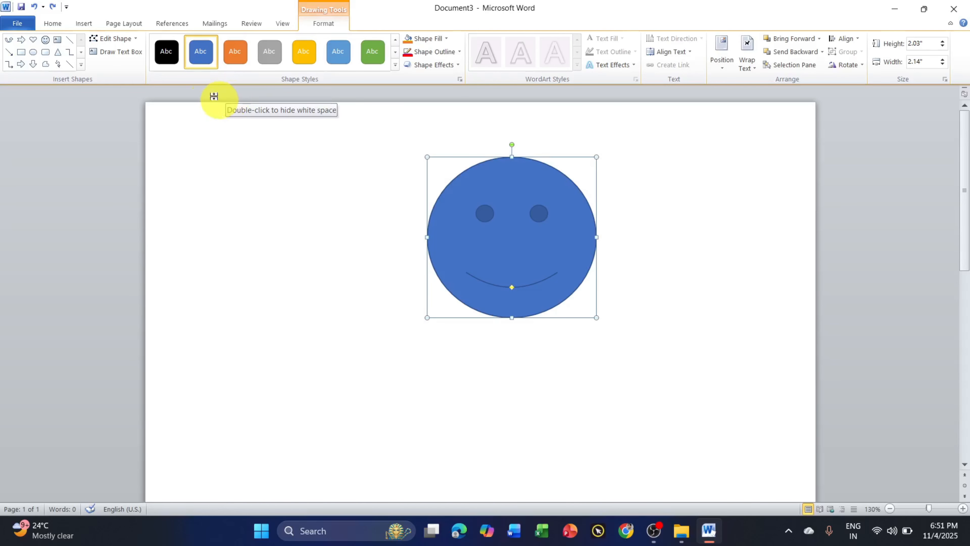
# Edit the smiley's points to stretch the bottom of its left eye downward, and dismiss the trial reminder.
pyautogui.click(126, 38)
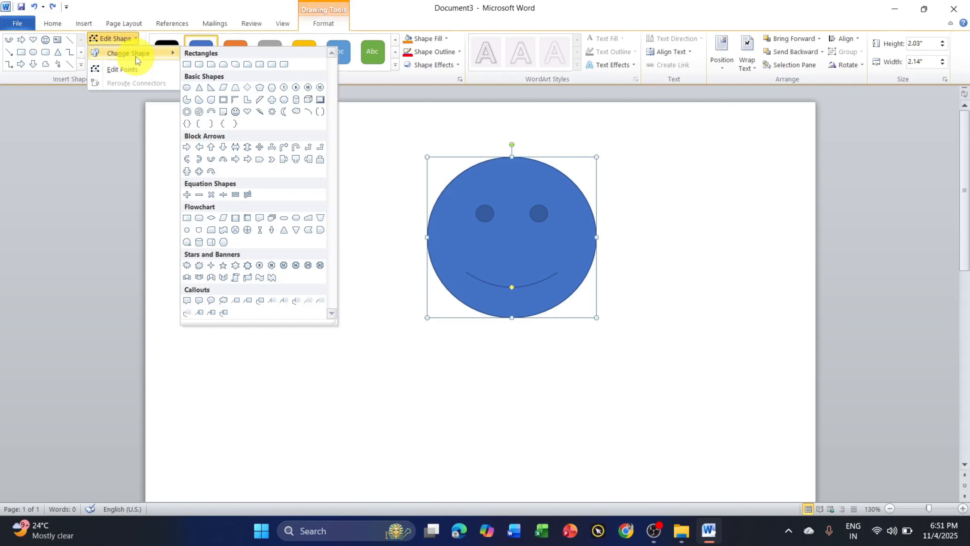
pyautogui.click(131, 73)
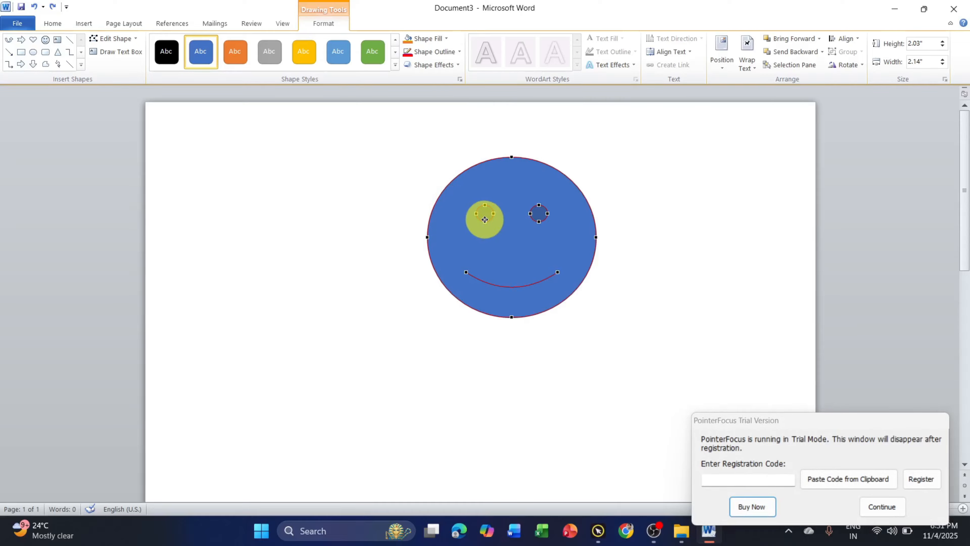
pyautogui.moveTo(484, 220); pyautogui.dragTo(483, 232)
pyautogui.click(381, 225)
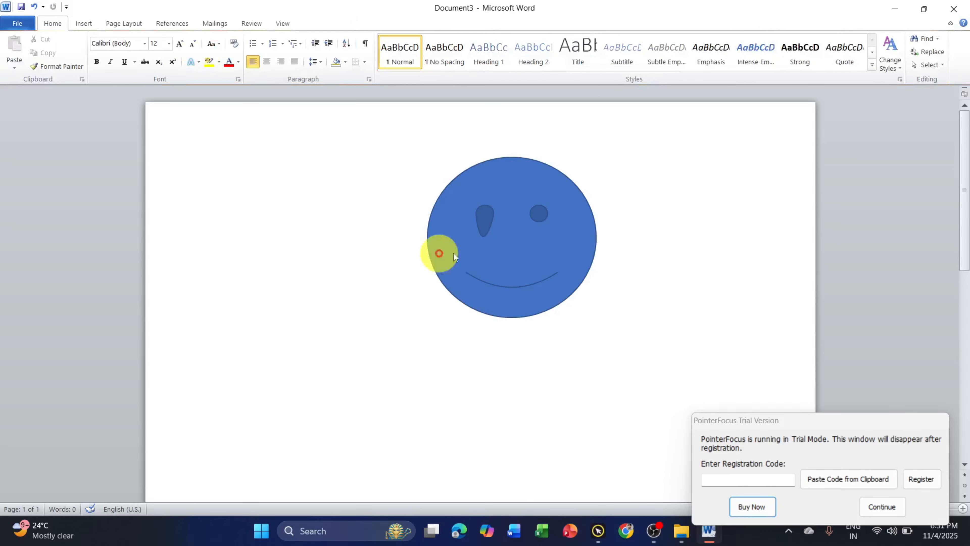
pyautogui.click(515, 254)
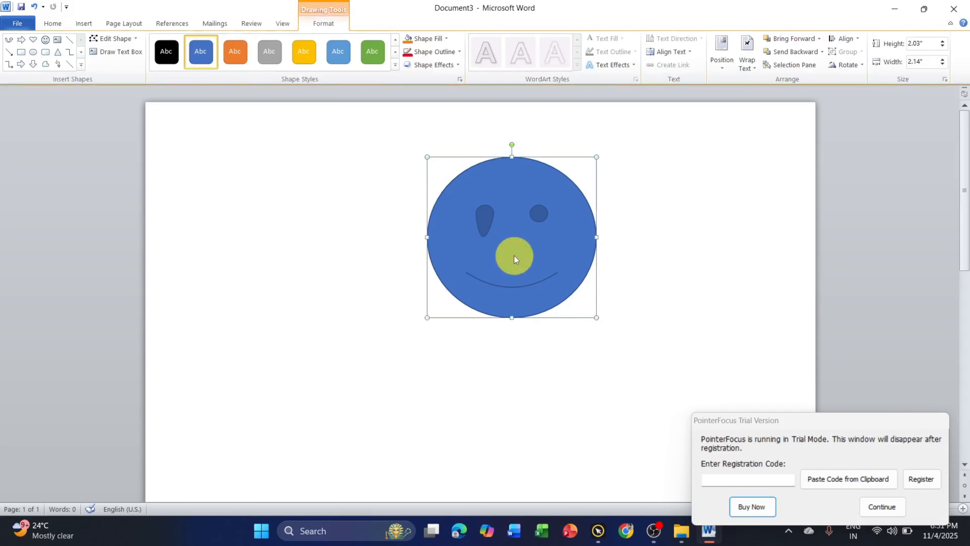
pyautogui.click(881, 506)
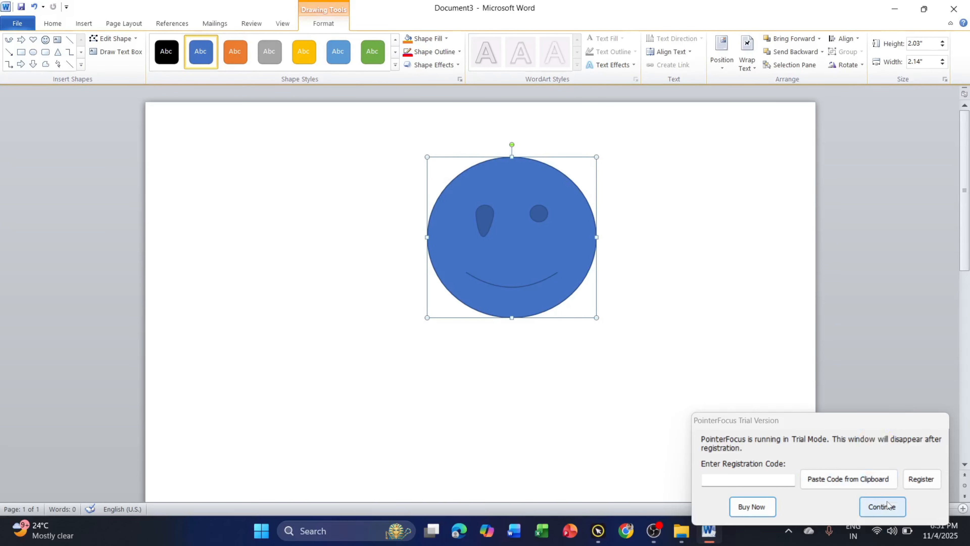
pyautogui.click(539, 273)
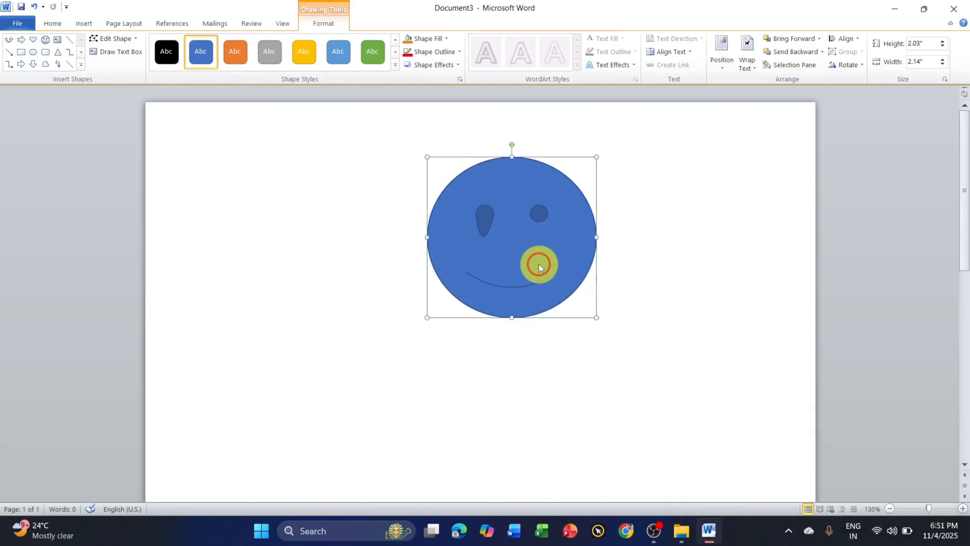
# Edit the smiley's points to pull the bottom of its left eye back up into a circle, and reselect the shape.
pyautogui.click(120, 38)
pyautogui.click(134, 71)
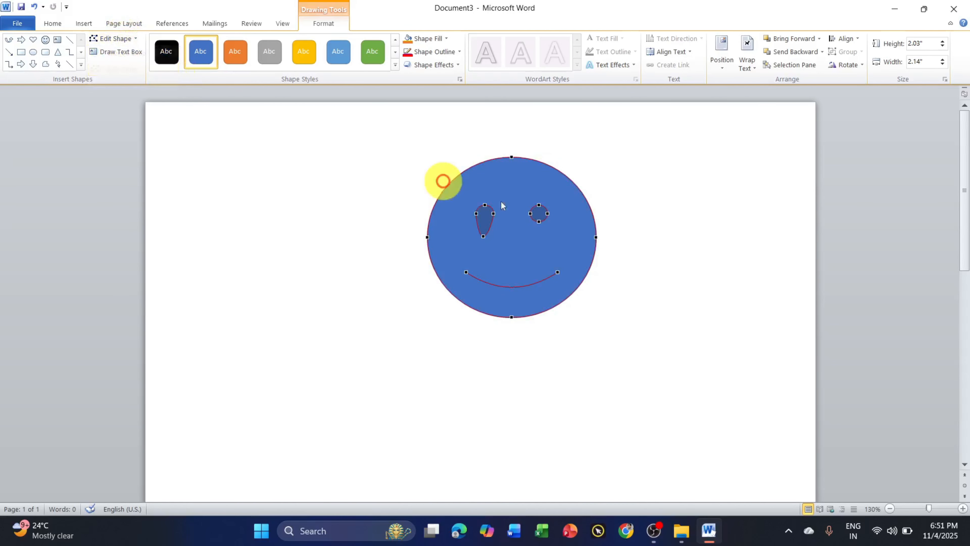
pyautogui.moveTo(486, 234); pyautogui.dragTo(485, 221)
pyautogui.click(384, 221)
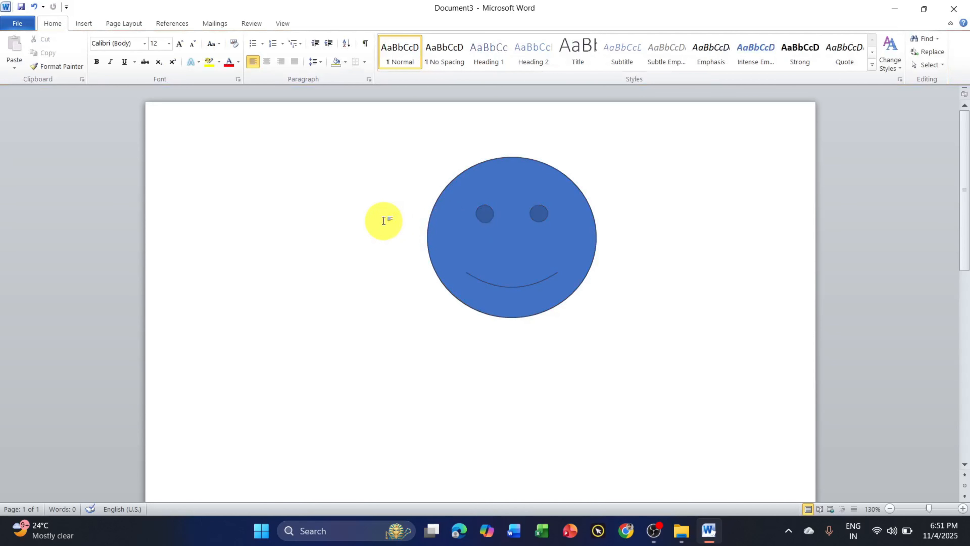
pyautogui.click(503, 249)
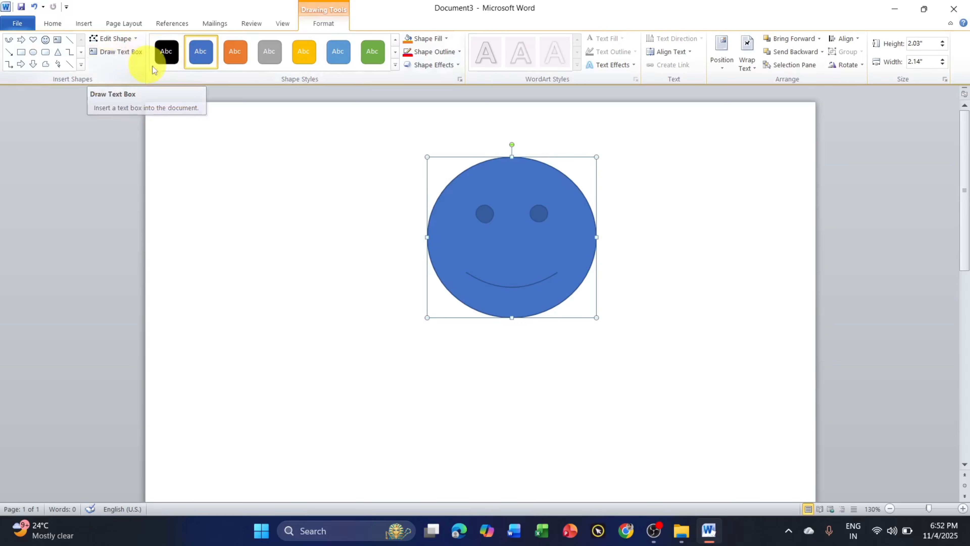
# Move the smiley face toward the page's right side and fill it with standard yellow.
pyautogui.click(396, 65)
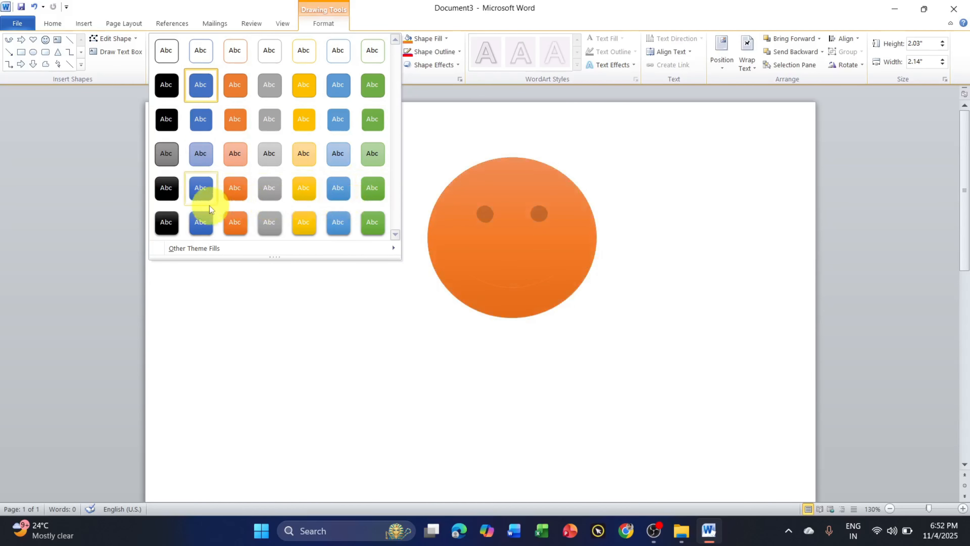
pyautogui.click(435, 149)
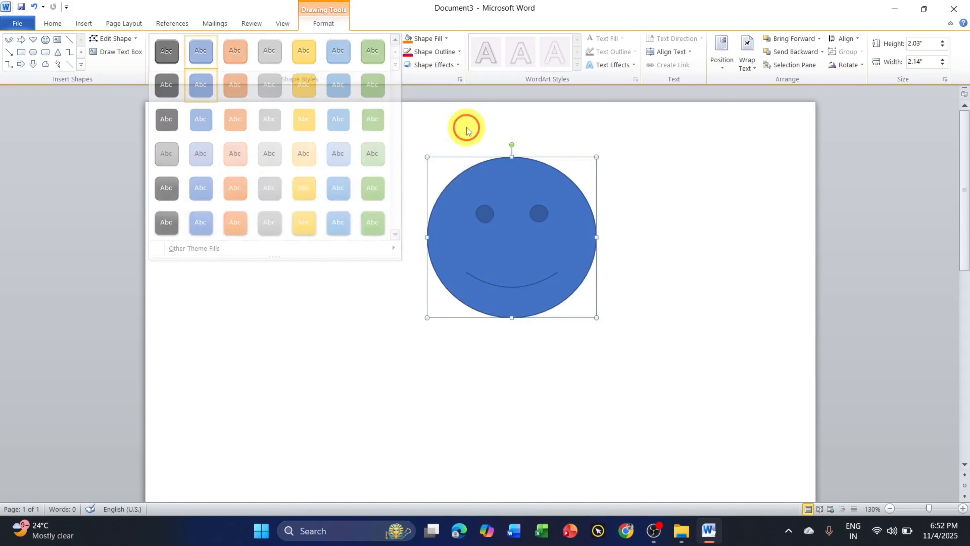
pyautogui.moveTo(479, 179); pyautogui.dragTo(550, 186)
pyautogui.click(442, 41)
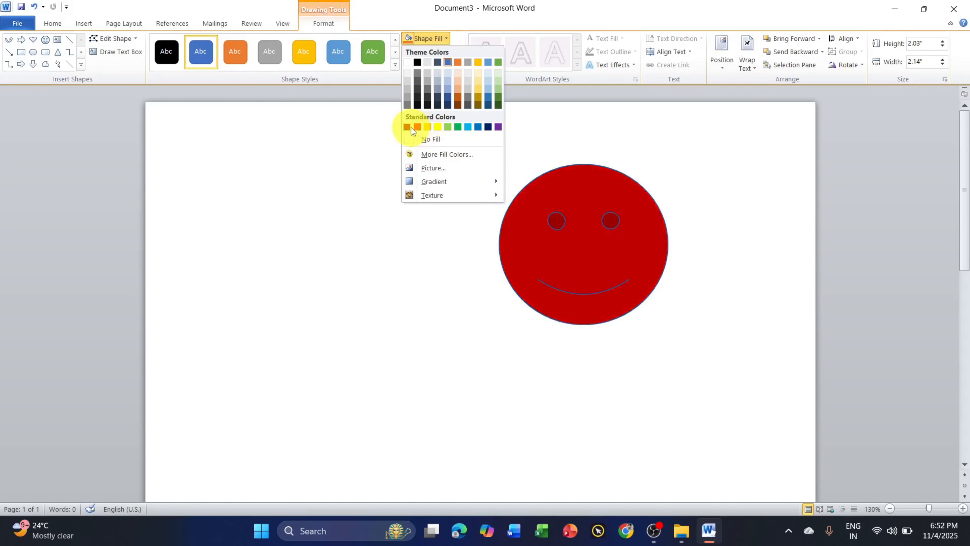
pyautogui.click(436, 127)
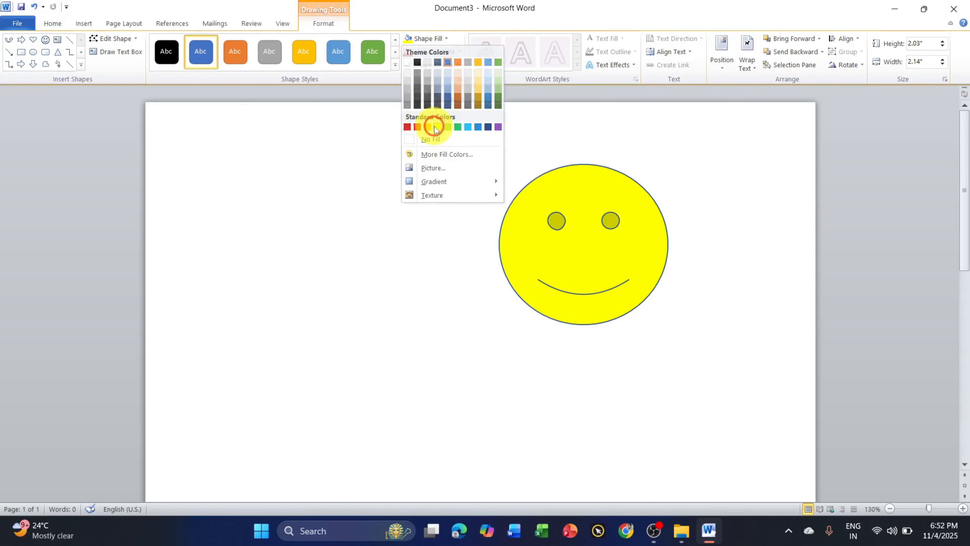
# Try filling the smiley face with the picture IMG-20241030-WA0010, and restore its standard yellow fill.
pyautogui.click(433, 39)
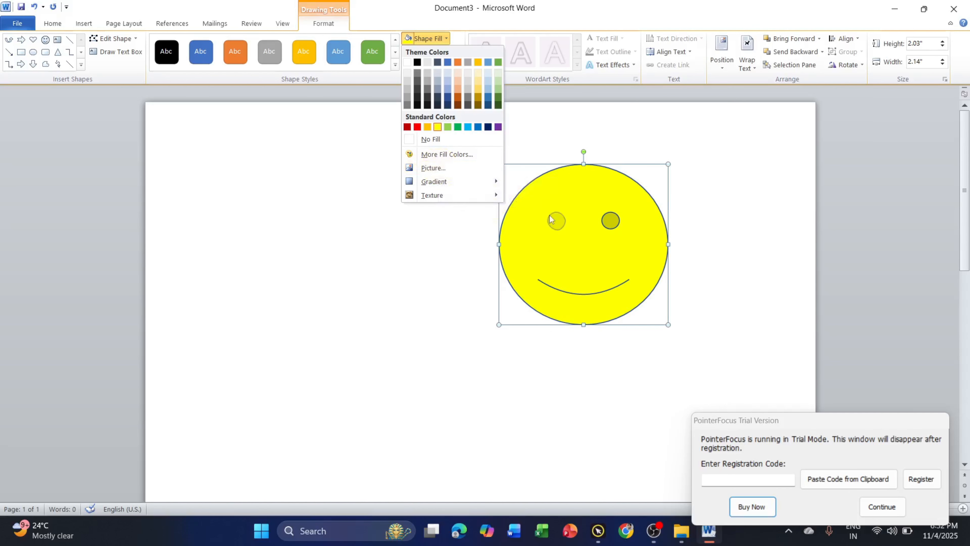
pyautogui.click(458, 170)
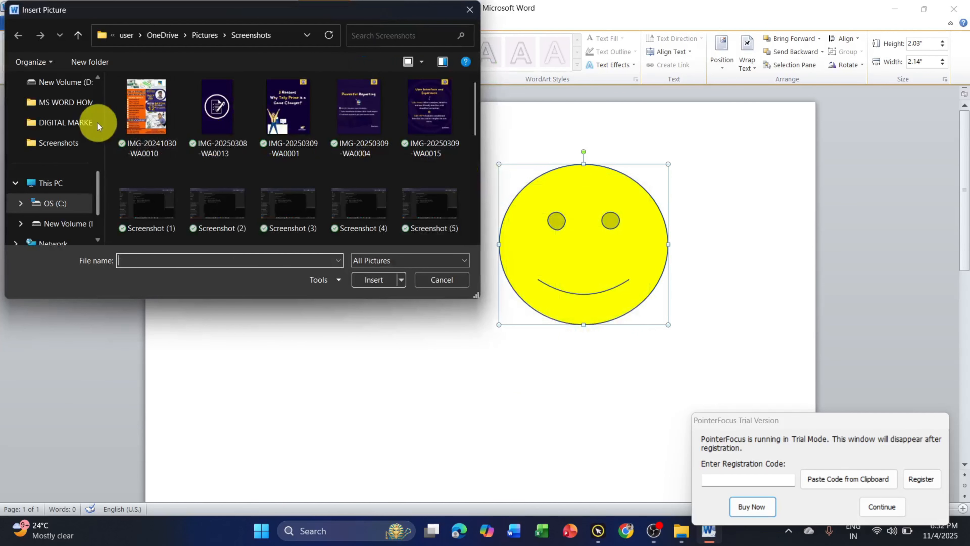
pyautogui.click(164, 115)
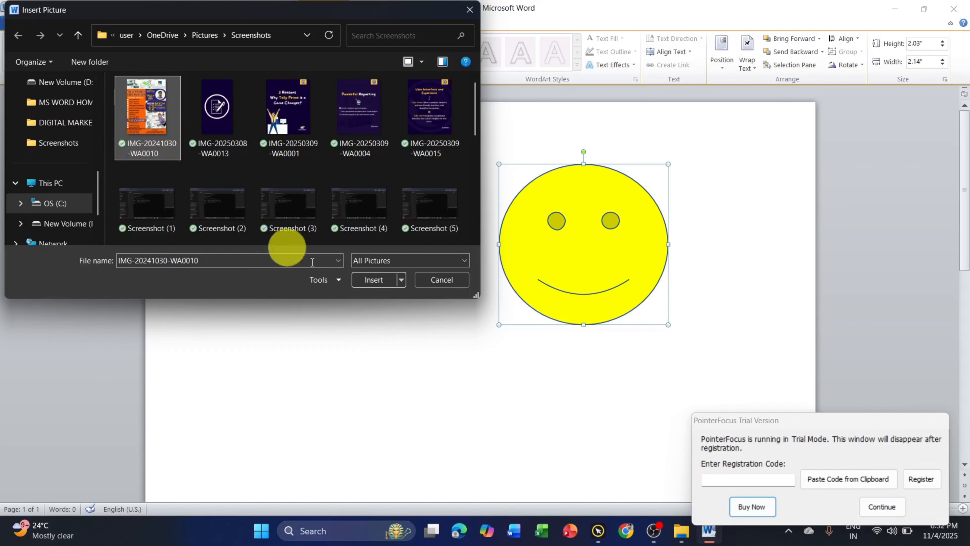
pyautogui.click(370, 280)
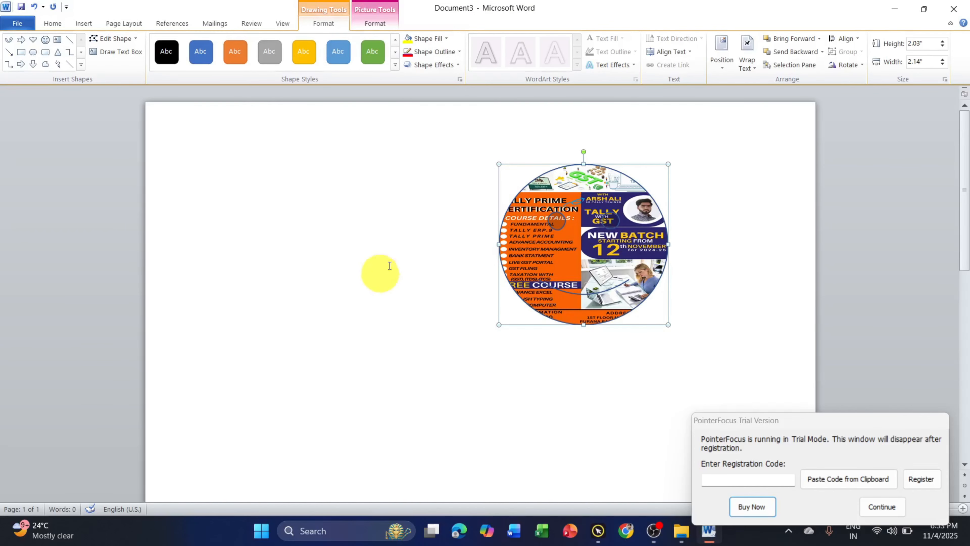
pyautogui.click(445, 38)
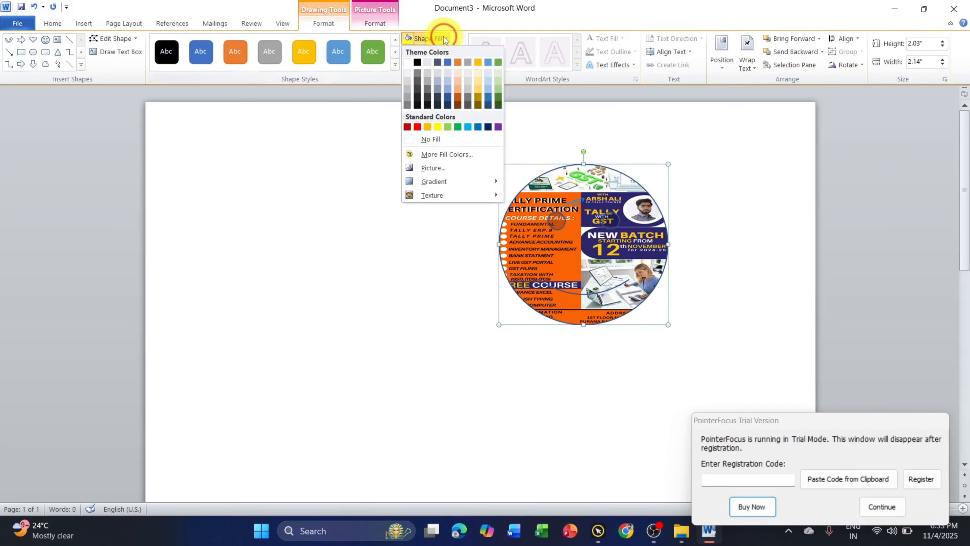
pyautogui.click(438, 126)
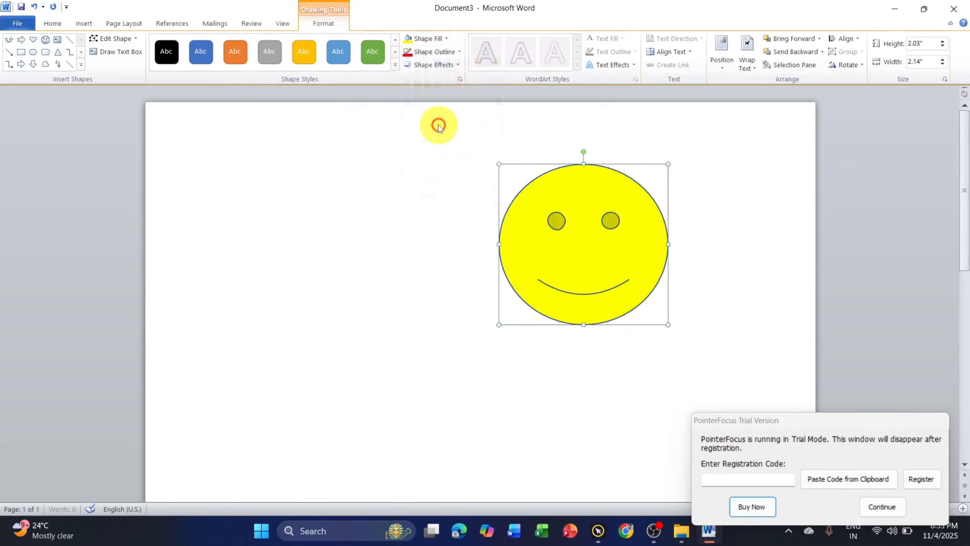
# Move the smiley face to the page's left side, clear of the fill options.
pyautogui.click(427, 38)
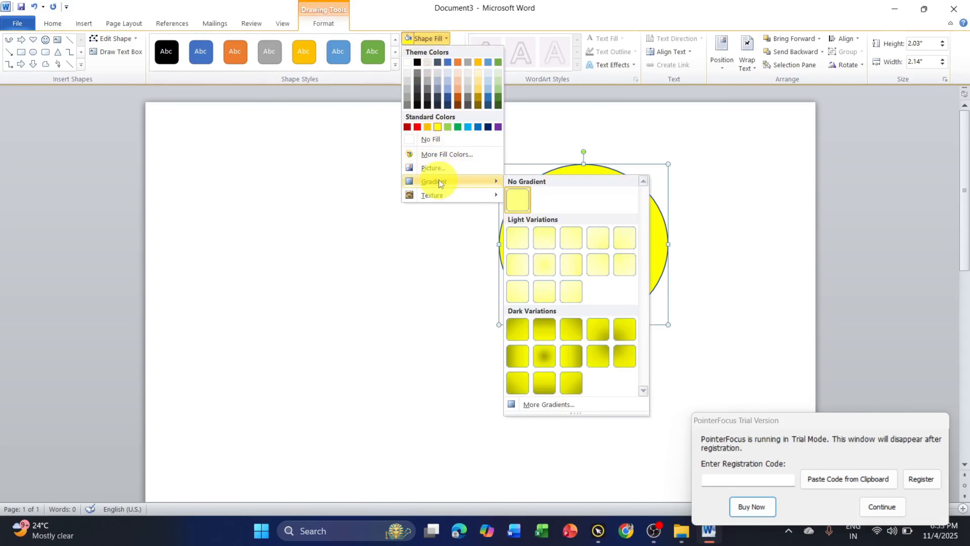
pyautogui.click(607, 203)
pyautogui.moveTo(607, 204); pyautogui.dragTo(319, 193)
# Try the water droplets texture as the smiley face's fill, and restore its standard yellow fill.
pyautogui.click(428, 38)
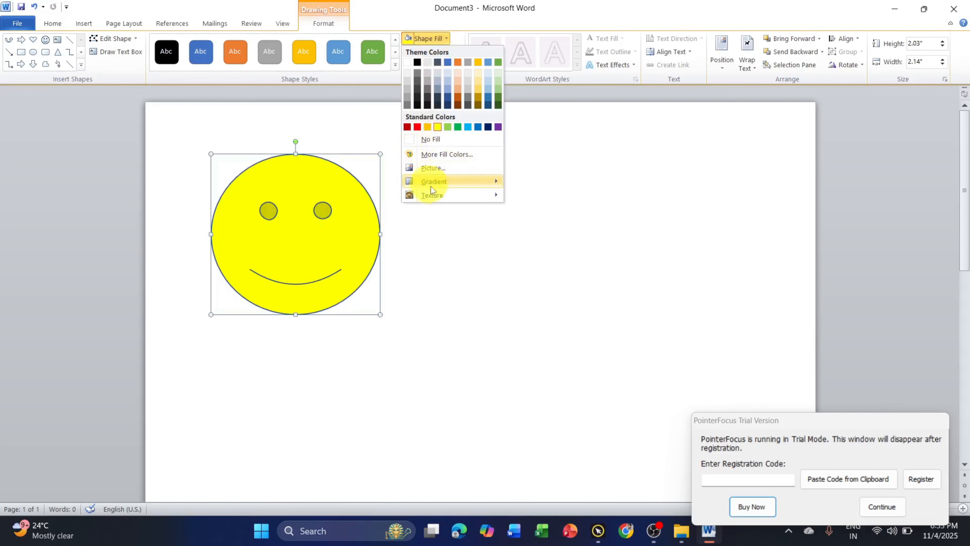
pyautogui.moveTo(440, 182)
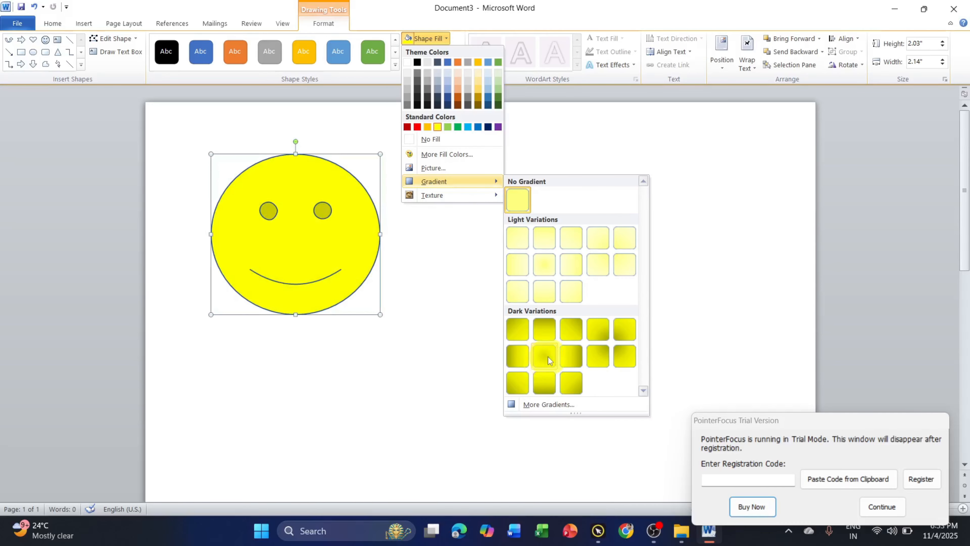
pyautogui.moveTo(483, 200)
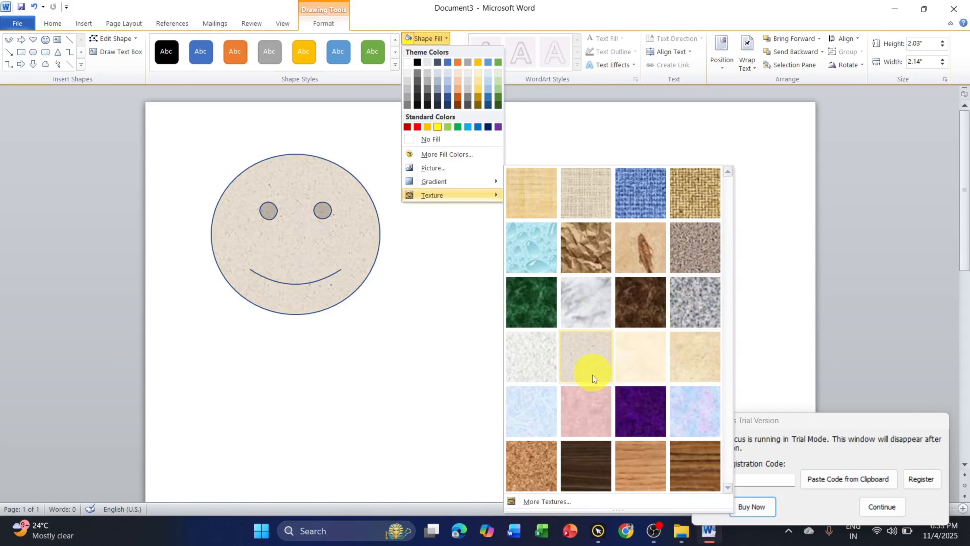
pyautogui.click(544, 253)
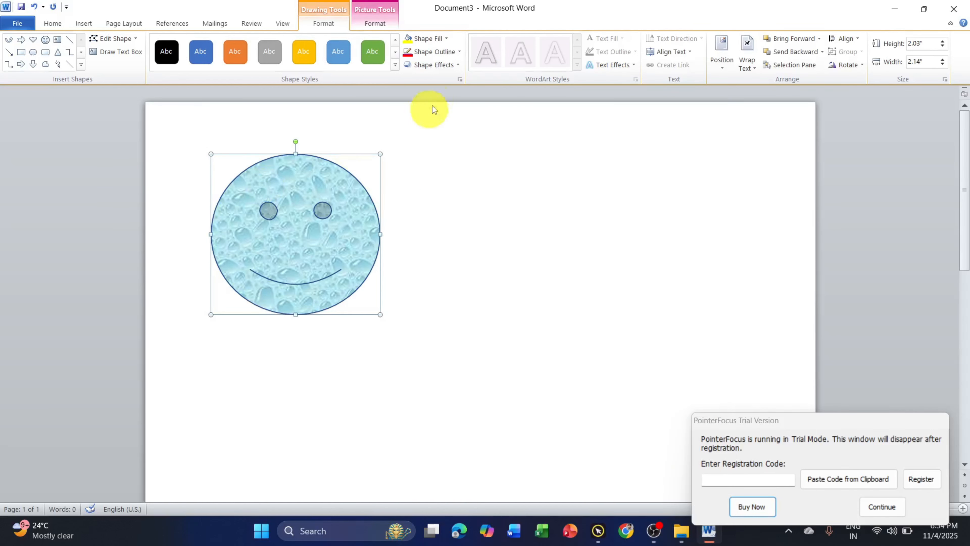
pyautogui.click(443, 64)
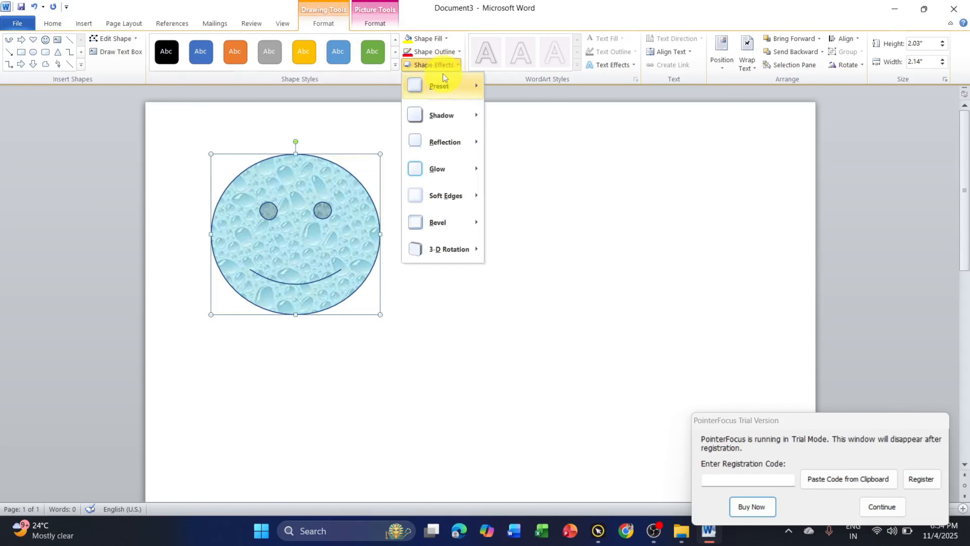
pyautogui.click(428, 40)
pyautogui.click(448, 38)
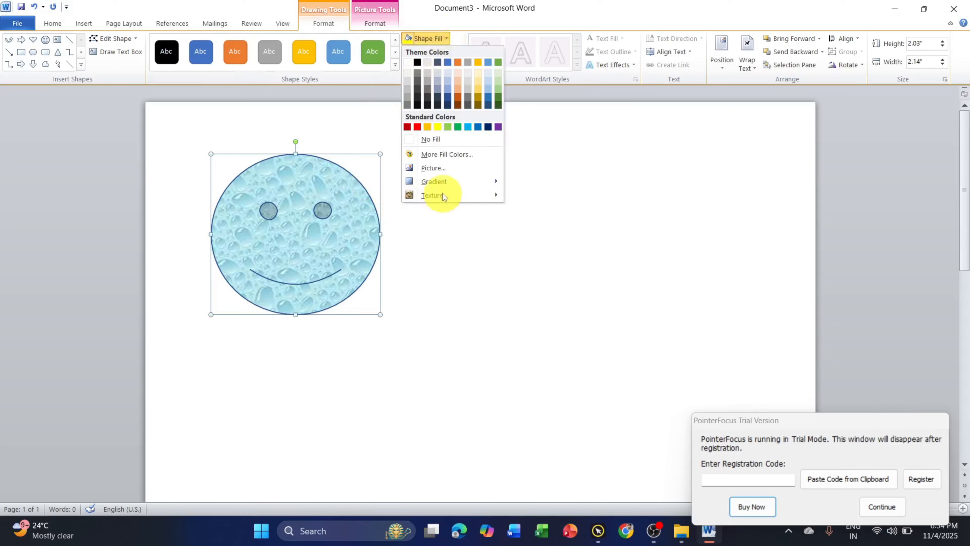
pyautogui.click(437, 127)
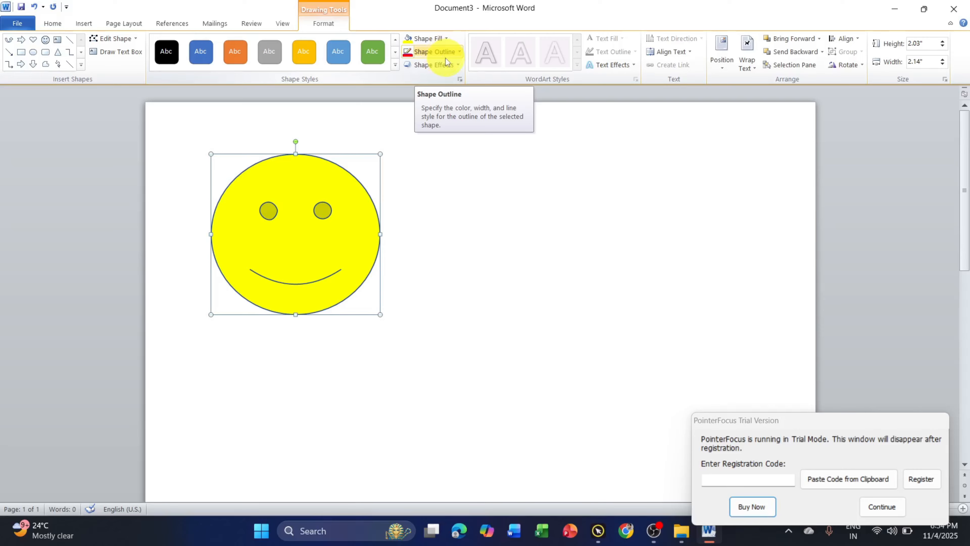
# Dismiss the trial reminder and set the smiley face's outline colour to standard red.
pyautogui.click(446, 56)
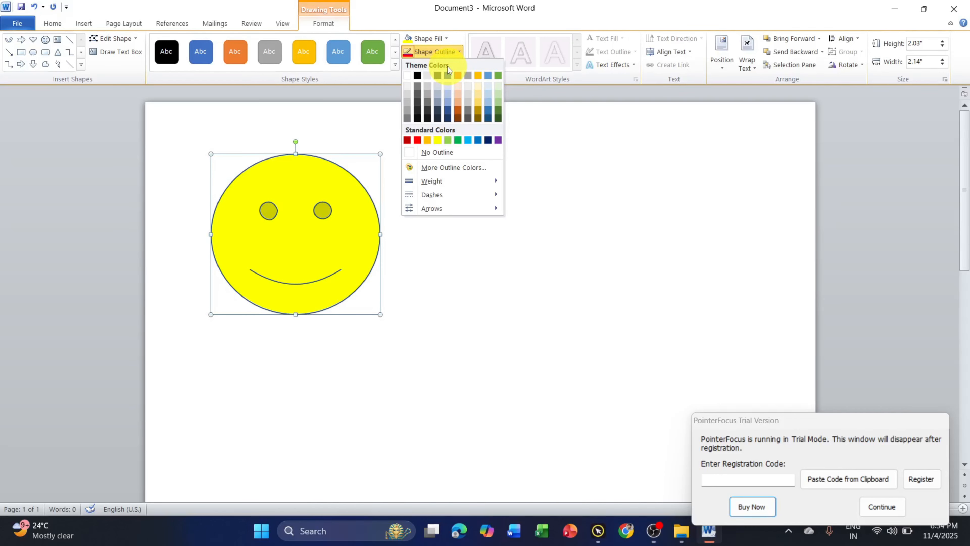
pyautogui.click(882, 507)
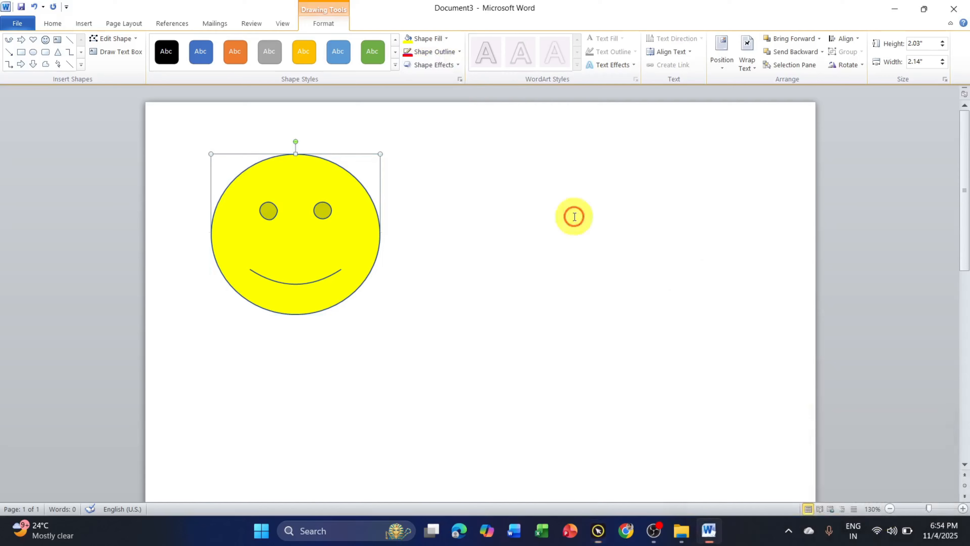
pyautogui.click(444, 54)
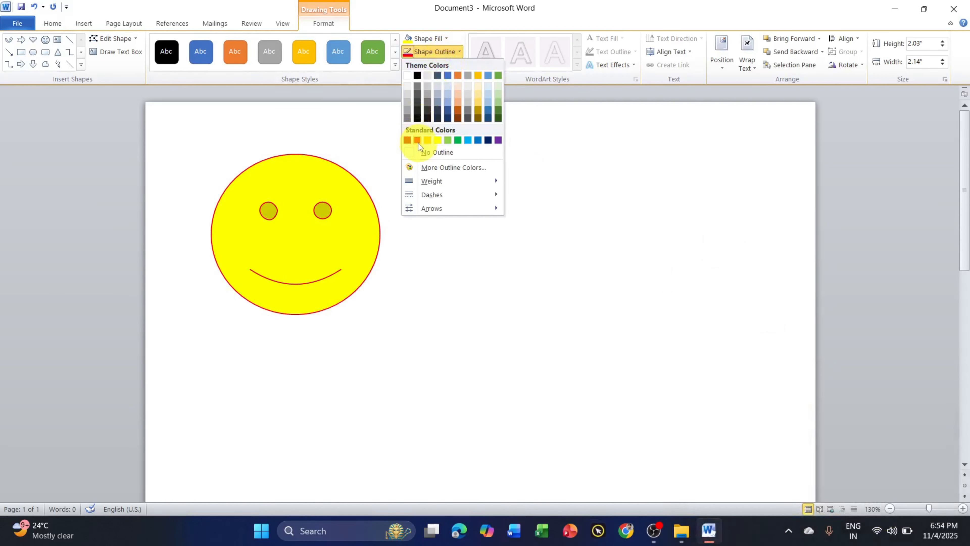
pyautogui.click(418, 140)
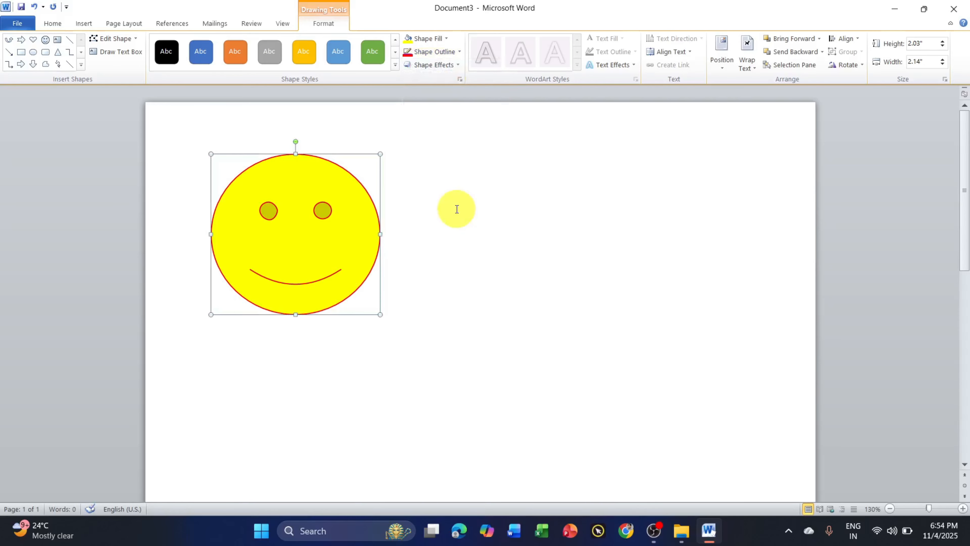
# Set the smiley face's outline weight to 6 pt.
pyautogui.click(432, 52)
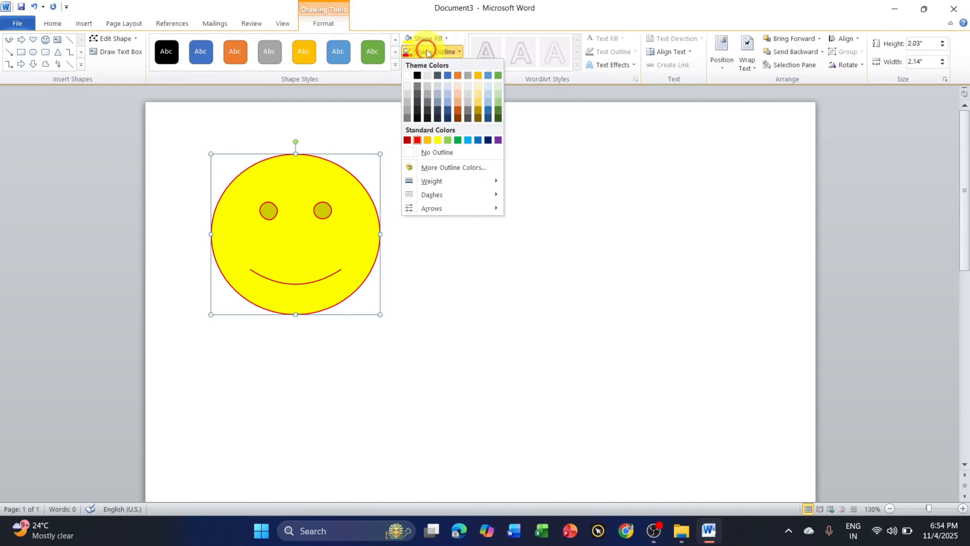
pyautogui.moveTo(446, 180)
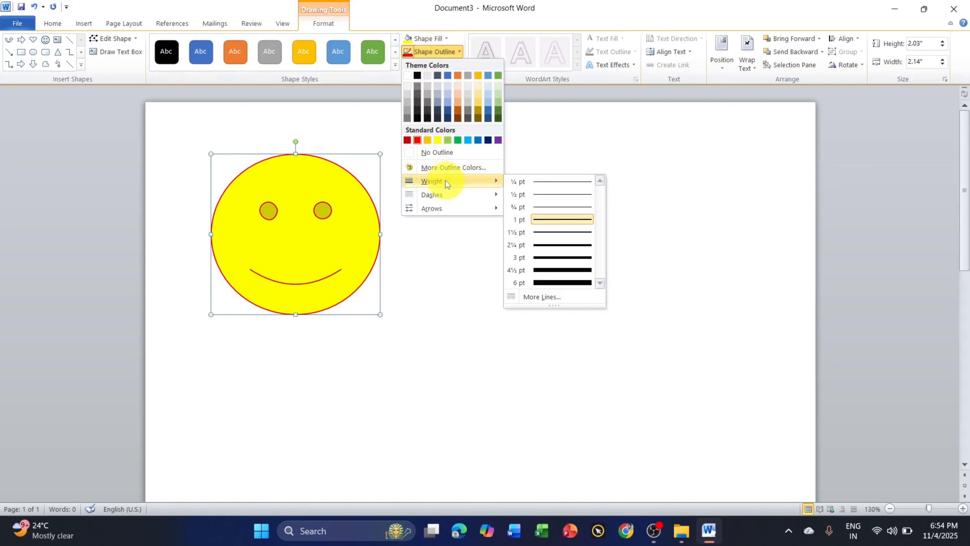
pyautogui.click(544, 283)
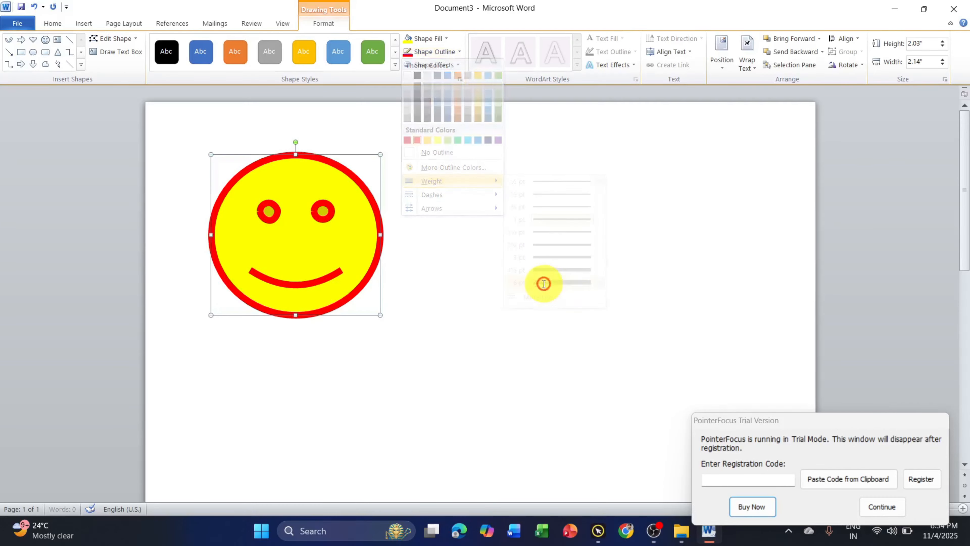
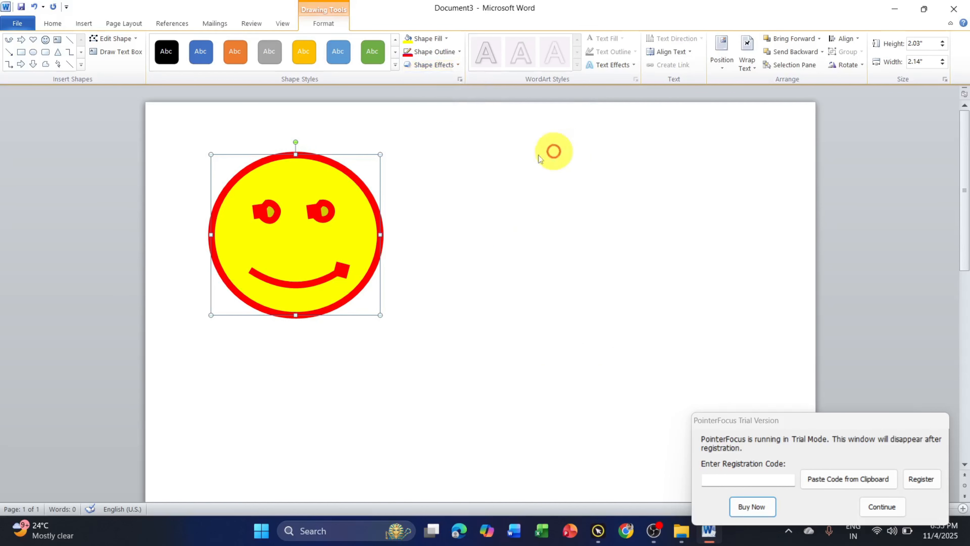
# Move the smiley face to the page's upper right corner and dismiss the trial reminder.
pyautogui.moveTo(323, 204); pyautogui.dragTo(748, 173)
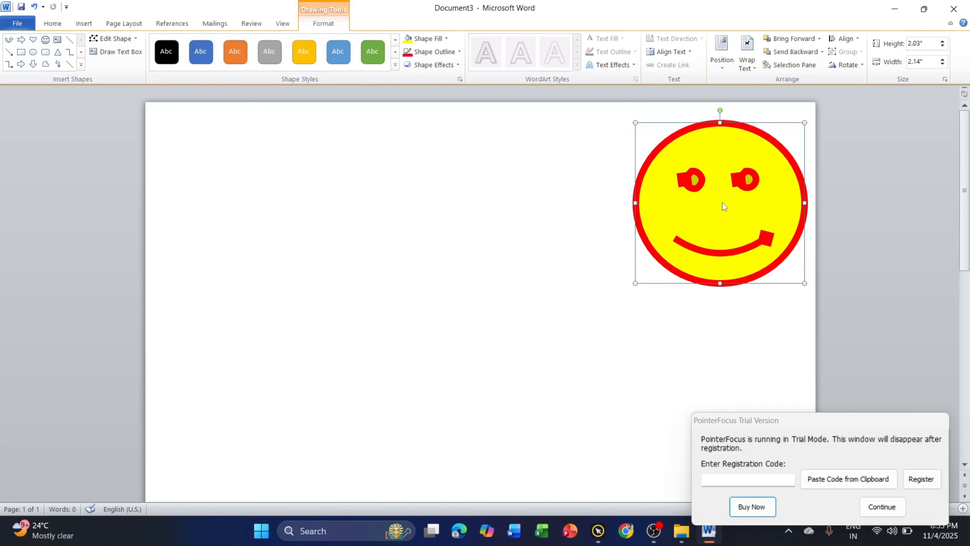
pyautogui.click(880, 506)
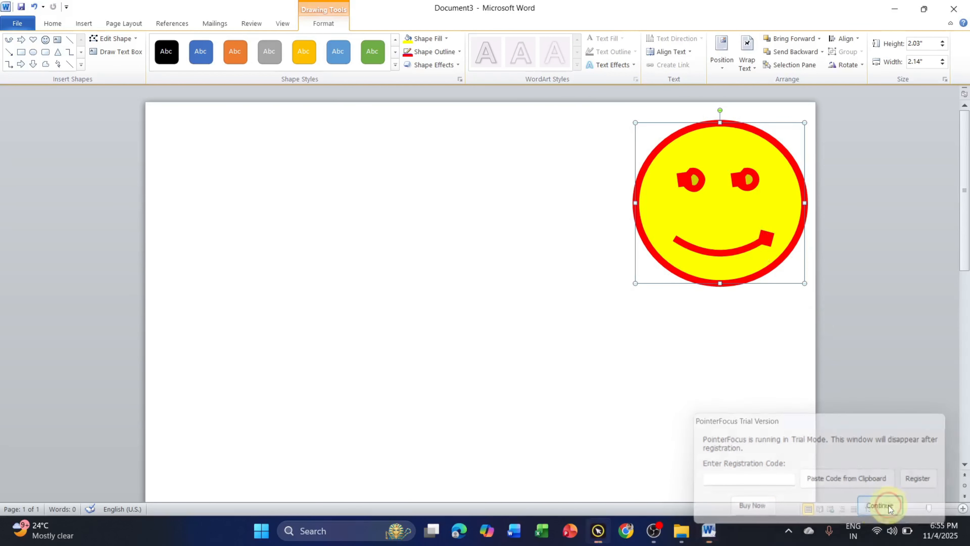
pyautogui.click(110, 51)
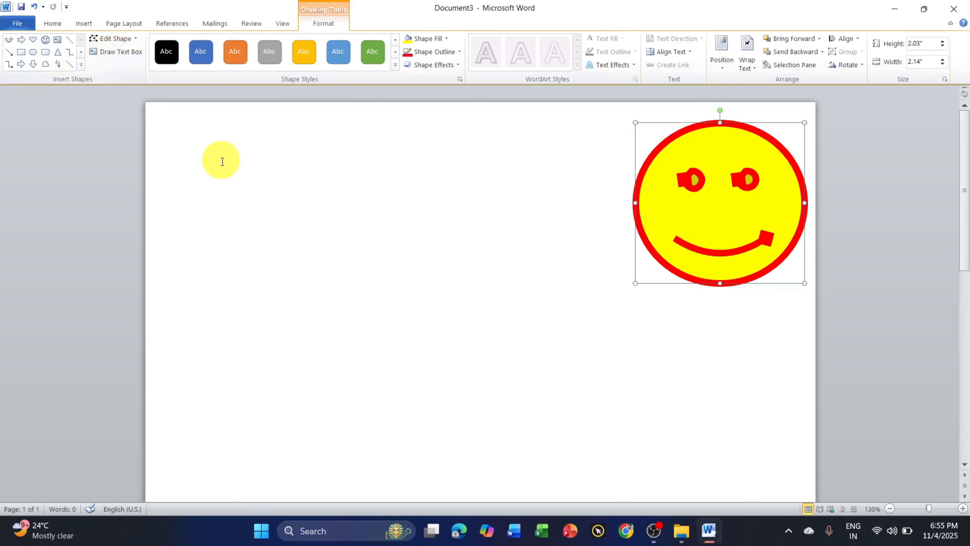
pyautogui.click(205, 181)
pyautogui.click(689, 178)
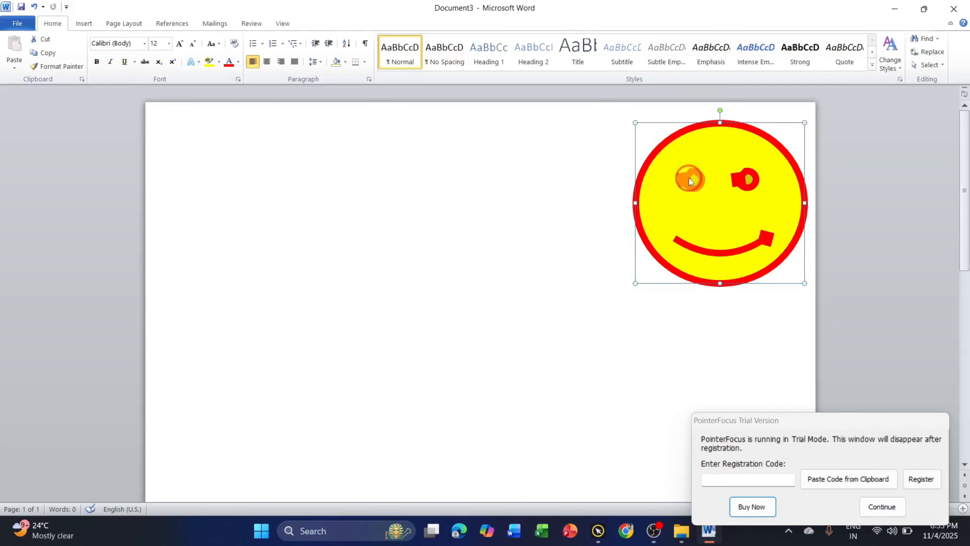
pyautogui.click(880, 506)
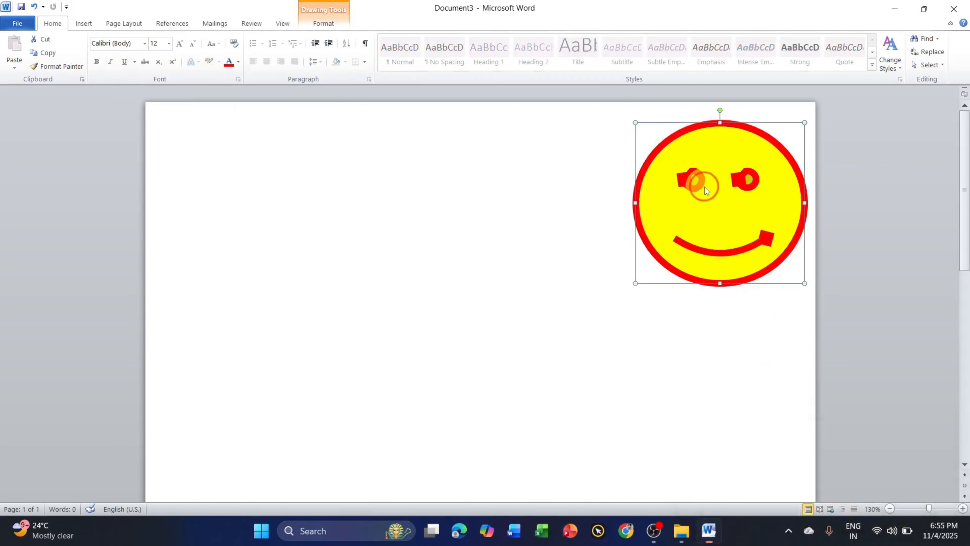
pyautogui.click(324, 23)
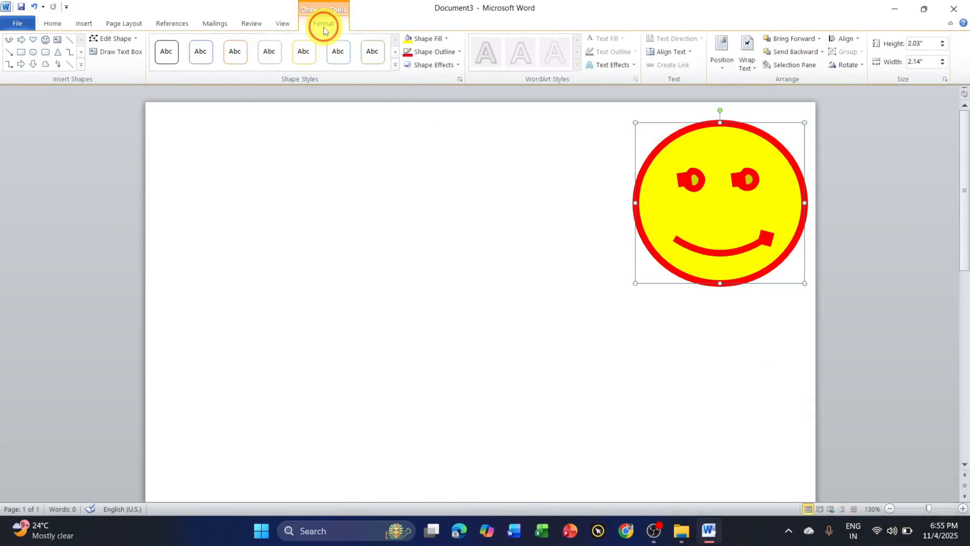
# Draw a text box about 4.35" wide and 1.07" high beside the smiley face, containing "Dsf5sd6f4sd6f4sd6f4sd6f4sd6f4s6df4s6df4s6df4sdfsdfs6d4f6".
pyautogui.click(102, 52)
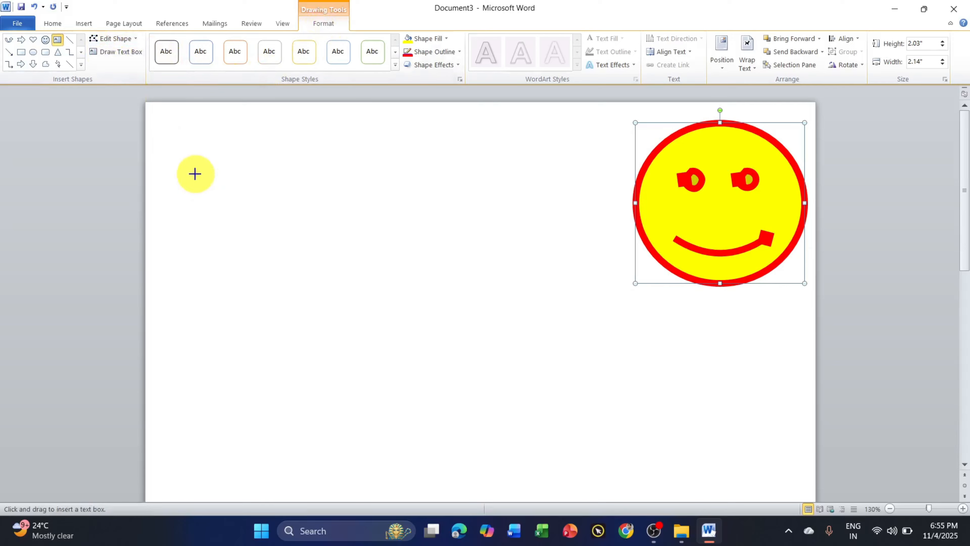
pyautogui.moveTo(195, 174)
pyautogui.mouseDown()
pyautogui.moveTo(341, 237)
pyautogui.moveTo(520, 267)
pyautogui.moveTo(538, 258)
pyautogui.mouseUp()
pyautogui.write('Dsf5sd6f4sd6f4sd6f4sd6f4s')
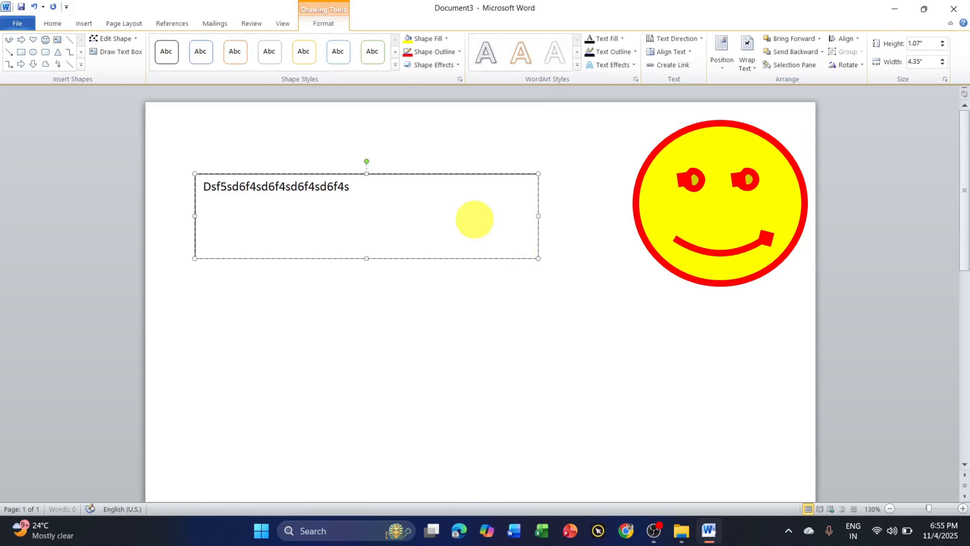
pyautogui.write('d6f4s6df4s6df4s6df4sdfsdfs6d4f6')
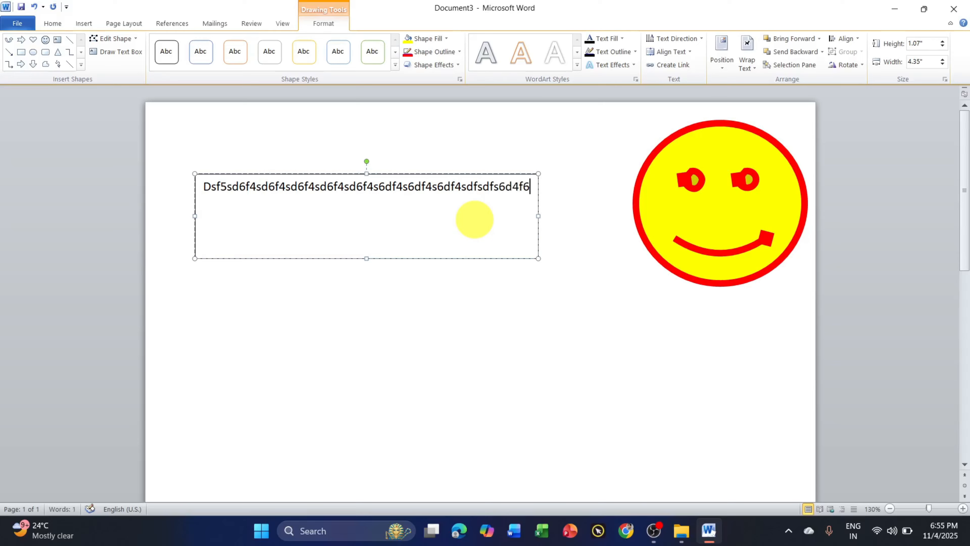
# Append "3" to the text box's first paragraph and add a second paragraph reading "Sd6f4sd6f4sd6f4sd6f4sd6f4sd6f4sd6f4sd6f46sdf46sdf4s6d".
pyautogui.write('3')
pyautogui.press('Return')
pyautogui.write('Sd6f4sd6f4sd6f4sd6f4sd6f4sd6f4sd6f4sd6')
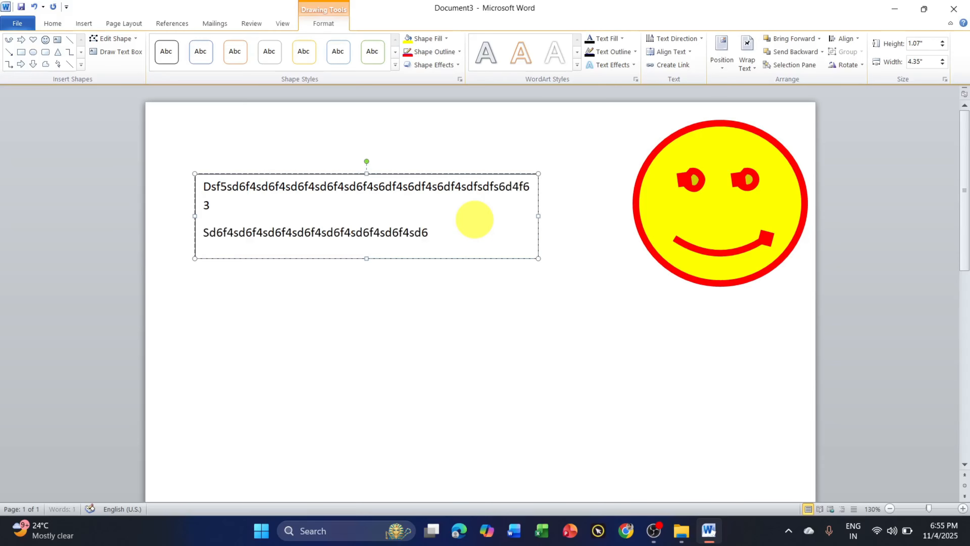
pyautogui.write('f46sdf46sdf4s6d')
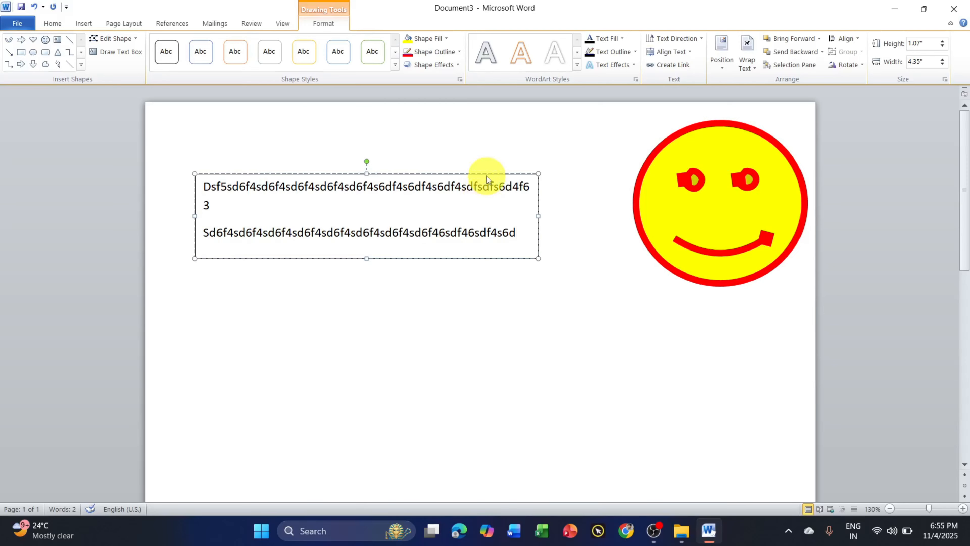
# Select the text box as a whole and preview the WordArt styles on its text without applying one.
pyautogui.click(480, 191)
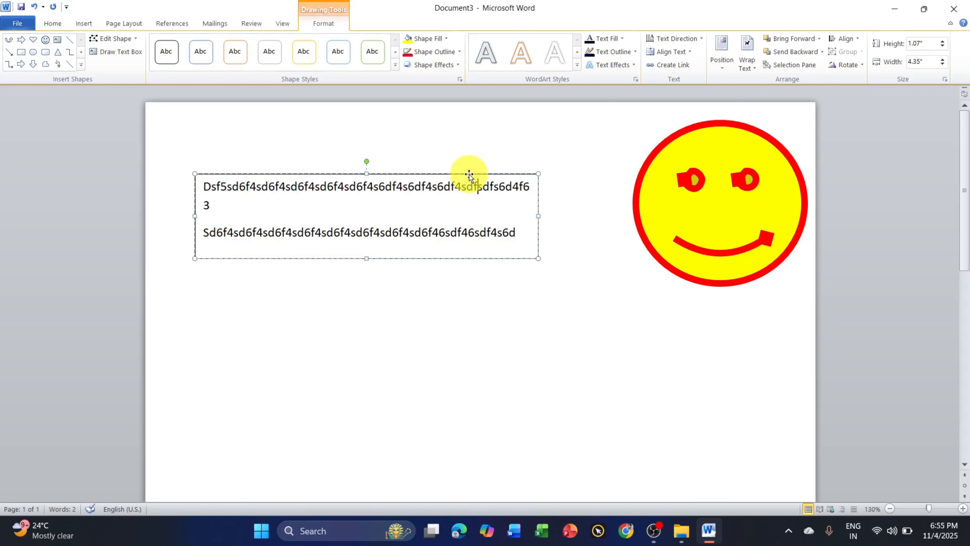
pyautogui.click(522, 237)
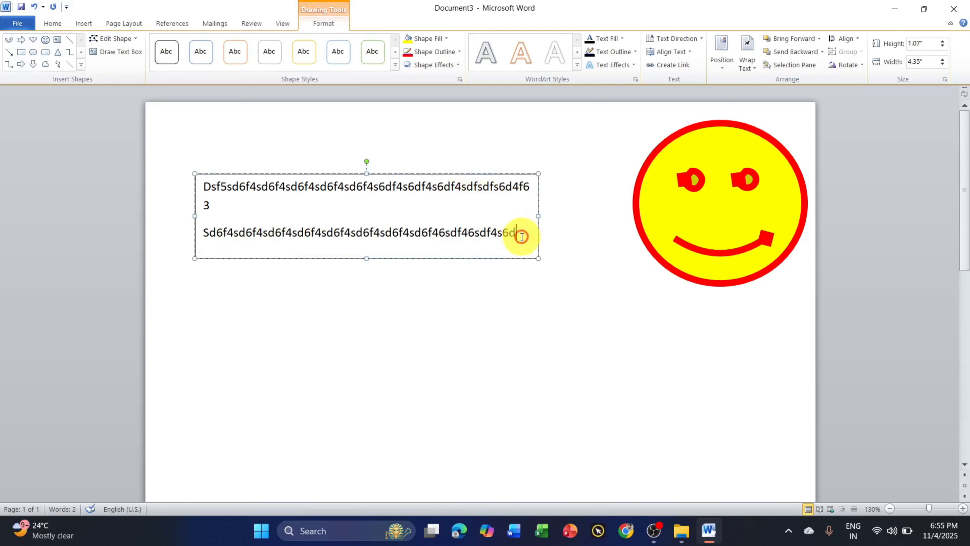
pyautogui.moveTo(522, 237); pyautogui.dragTo(426, 176)
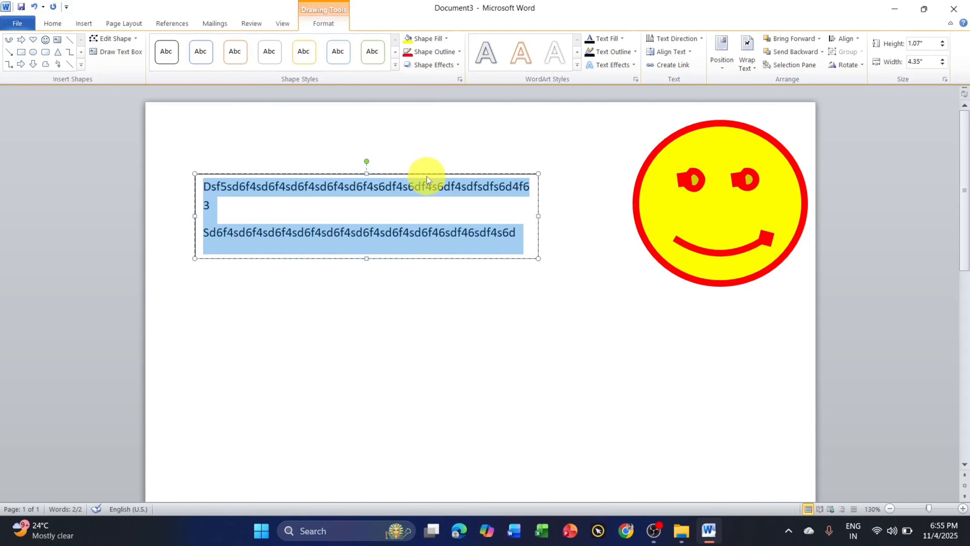
pyautogui.click(427, 175)
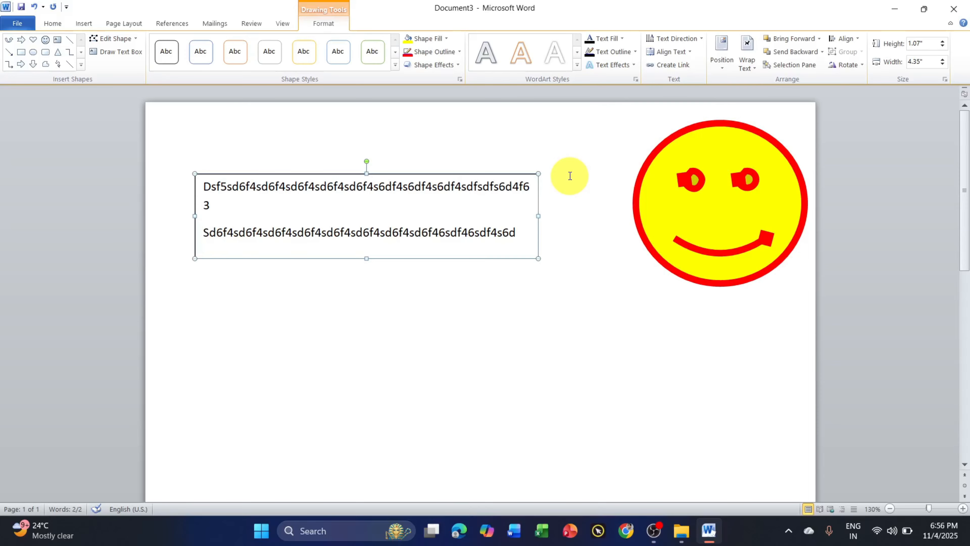
pyautogui.click(577, 64)
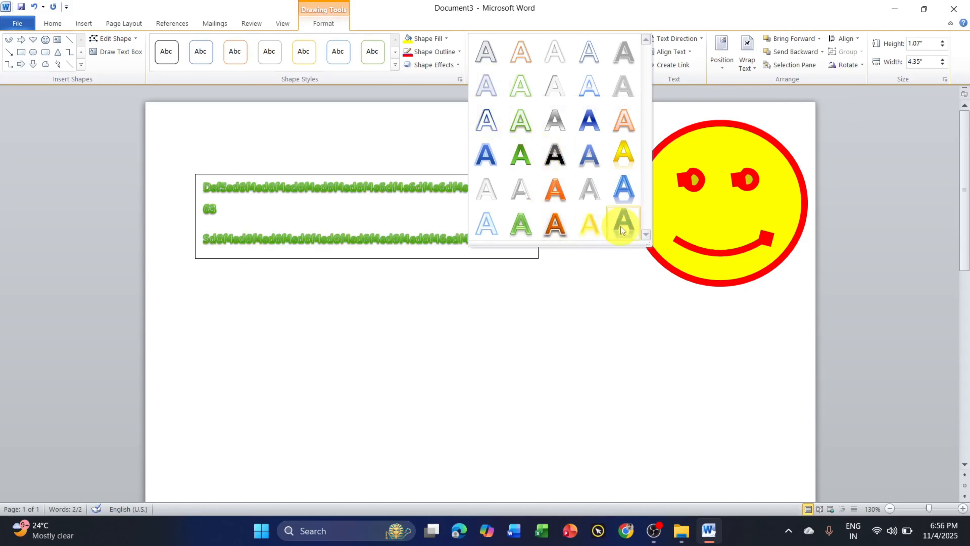
pyautogui.click(423, 128)
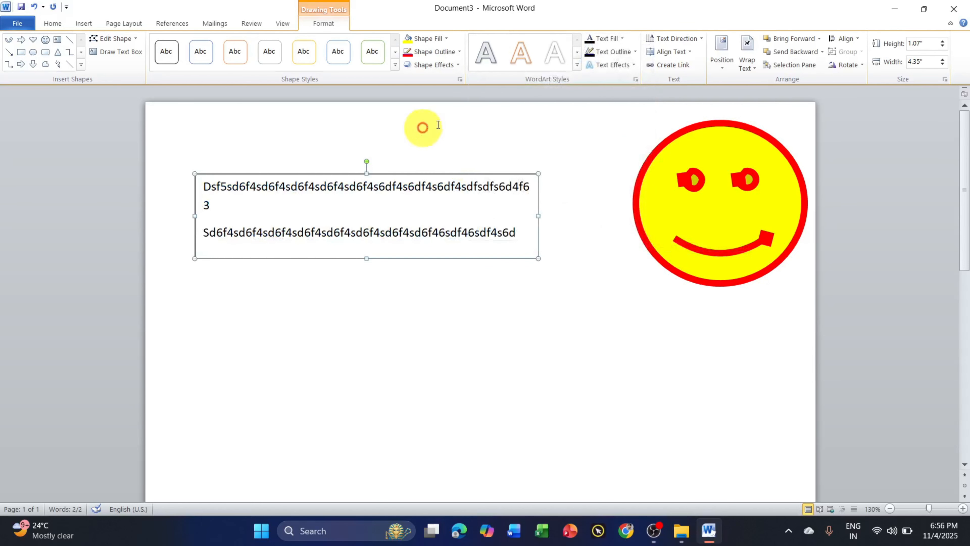
# Set the text fill of the text box to standard red and preview the gradient variations without applying one.
pyautogui.click(611, 38)
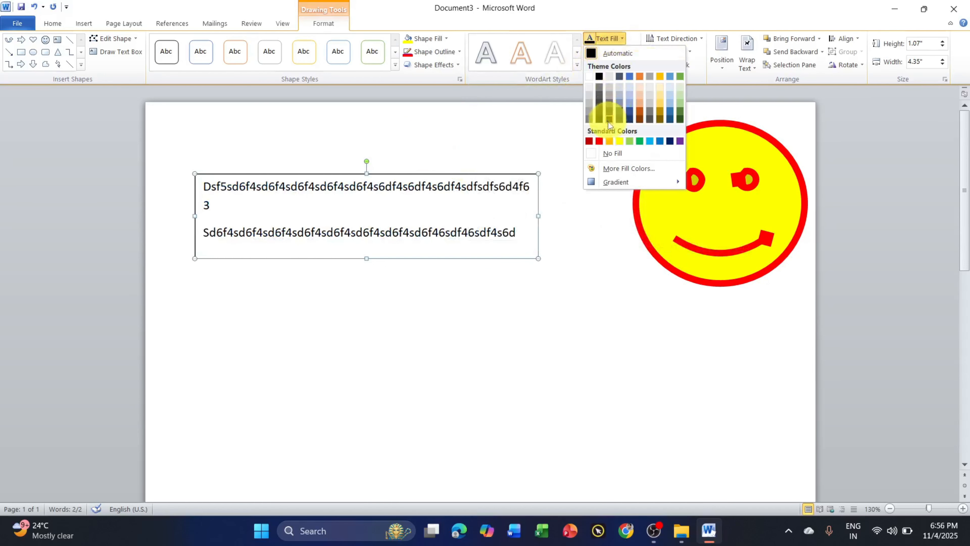
pyautogui.click(598, 141)
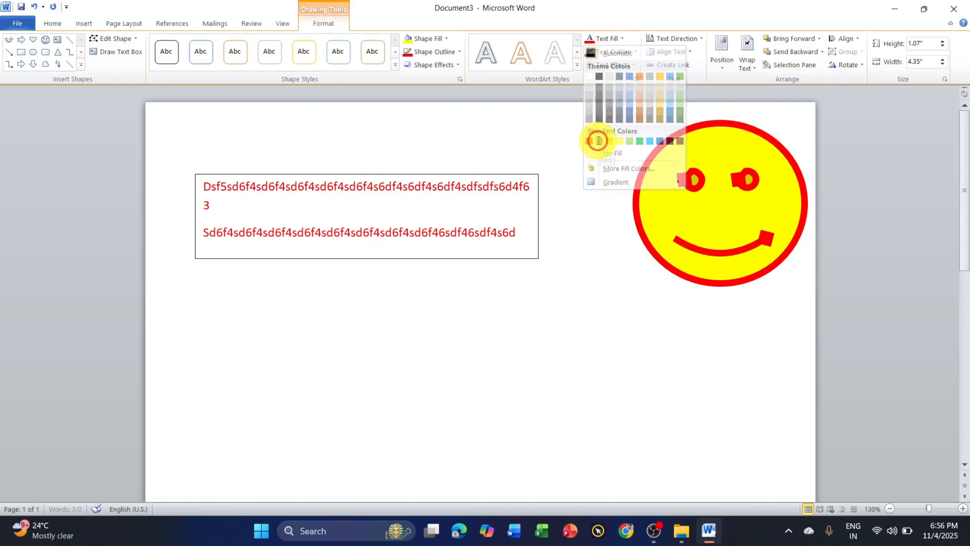
pyautogui.click(616, 38)
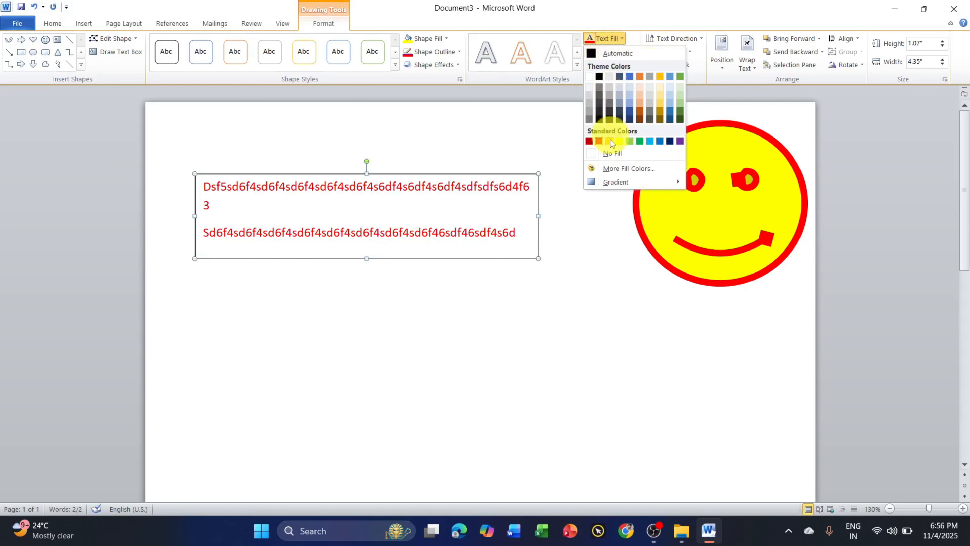
pyautogui.moveTo(613, 181)
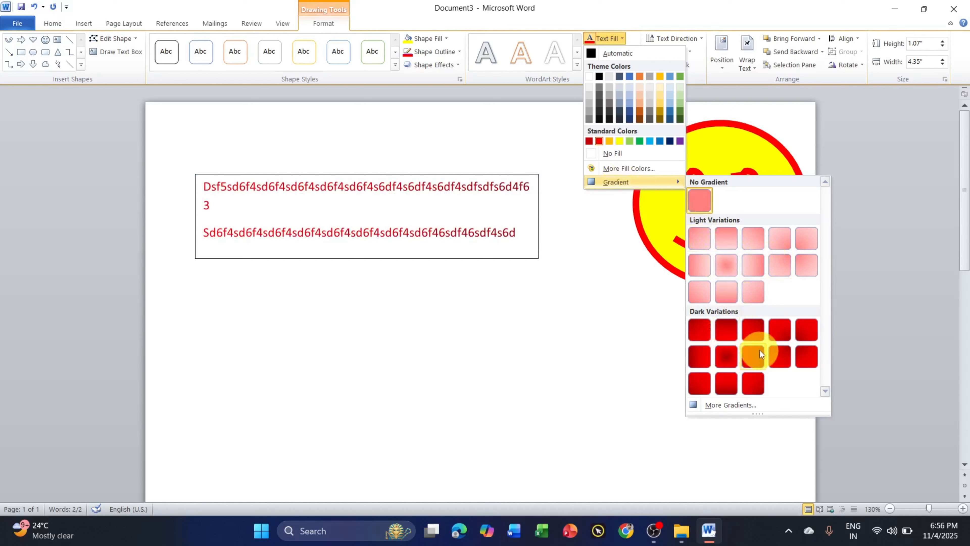
pyautogui.click(565, 292)
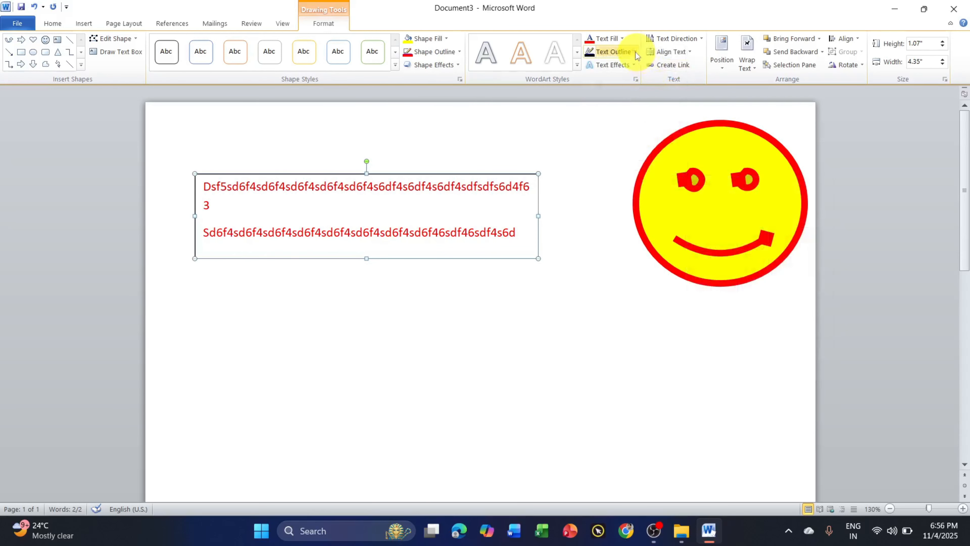
# Preview the outline colours, weights and dash styles on the text box's text without applying any.
pyautogui.click(629, 51)
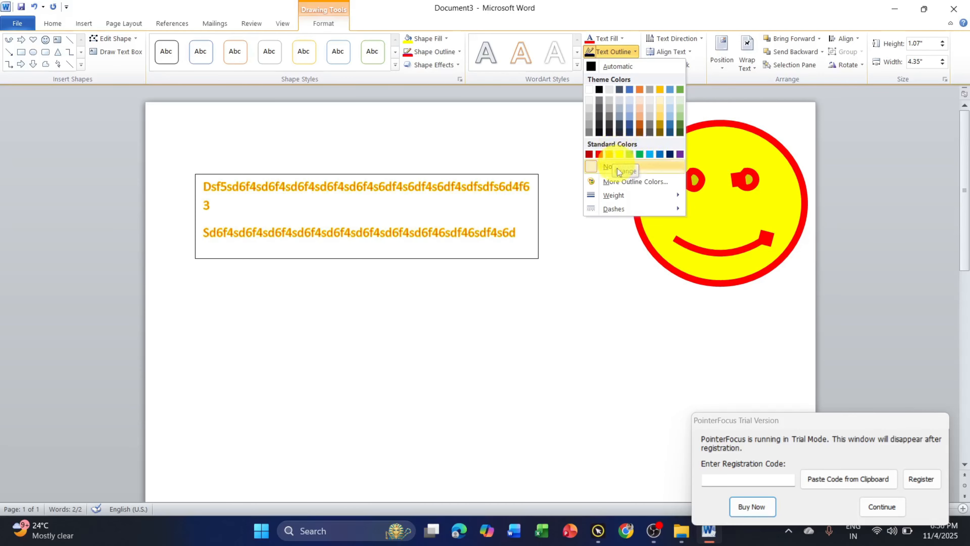
pyautogui.moveTo(626, 191)
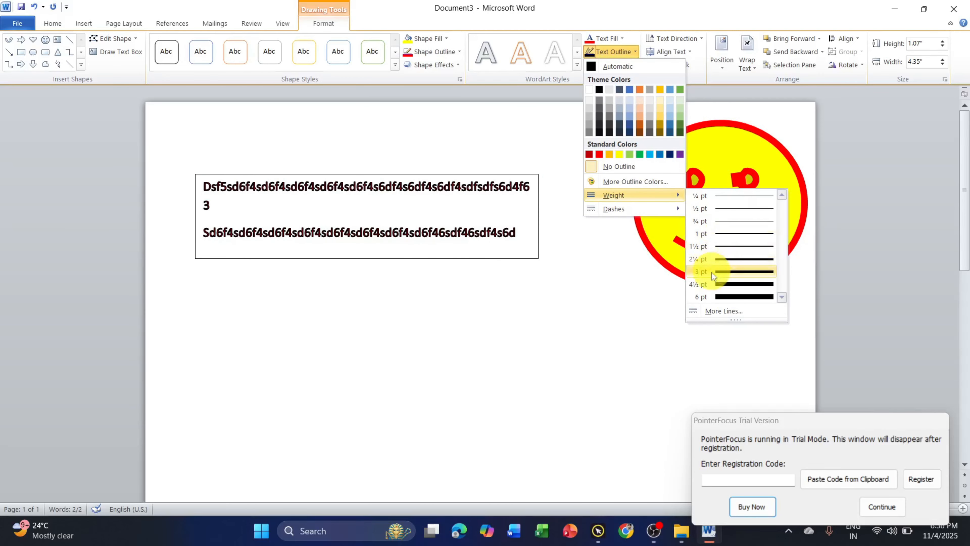
pyautogui.moveTo(633, 212)
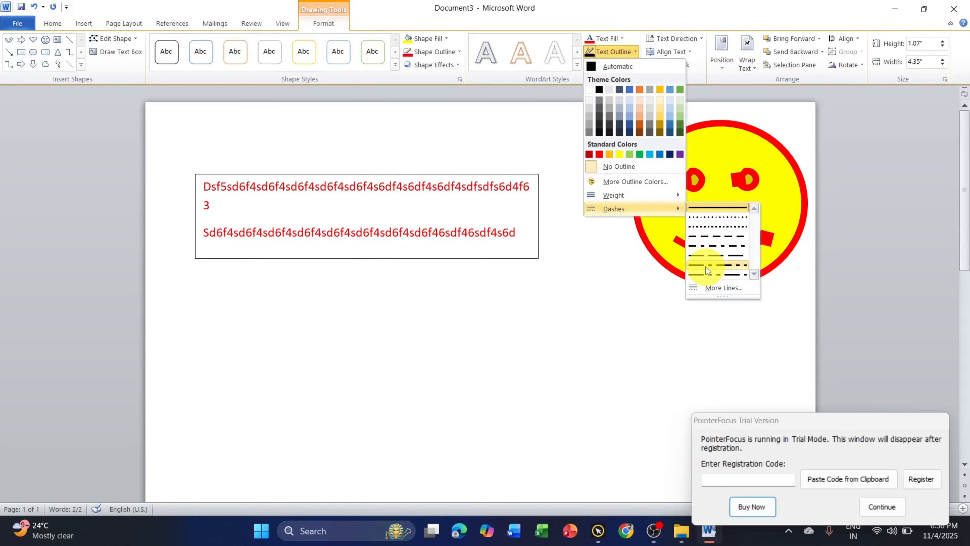
pyautogui.click(618, 241)
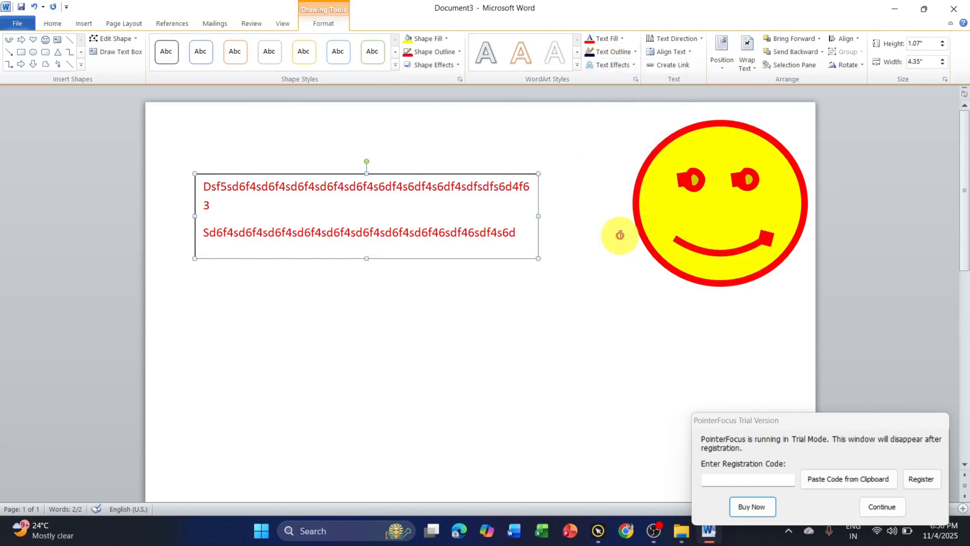
# Preview the shadow, reflection, glow, bevel and 3-D rotation effects on the text box's text.
pyautogui.click(623, 68)
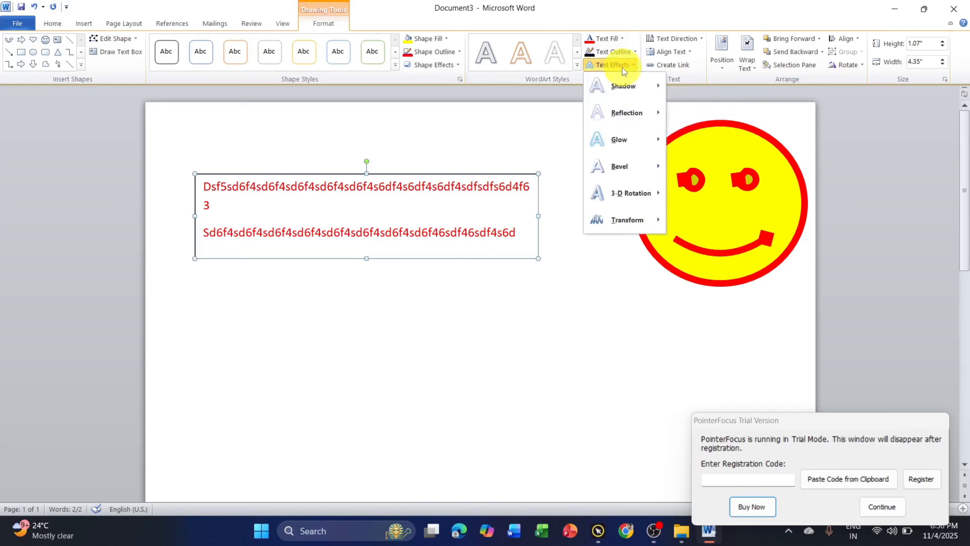
pyautogui.moveTo(622, 85)
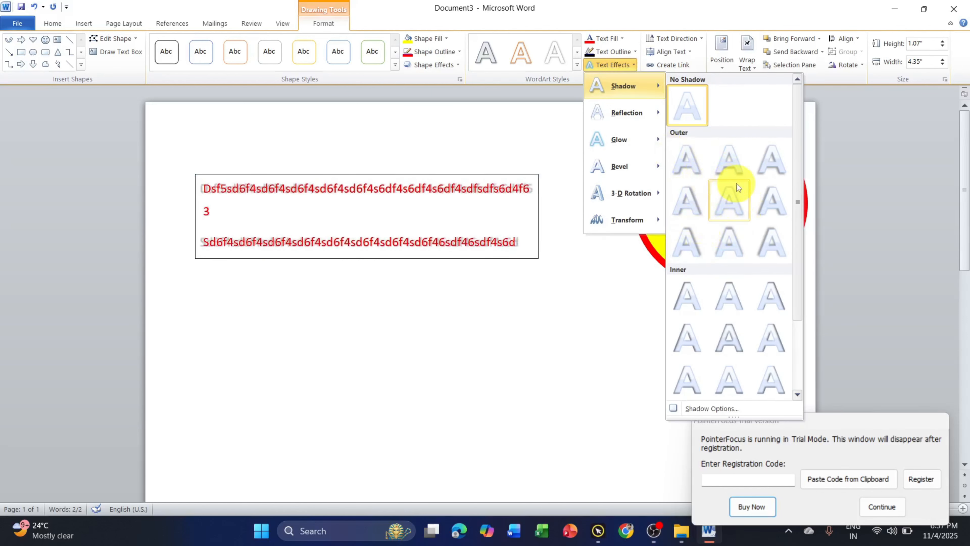
pyautogui.scroll(3, 347, 218)
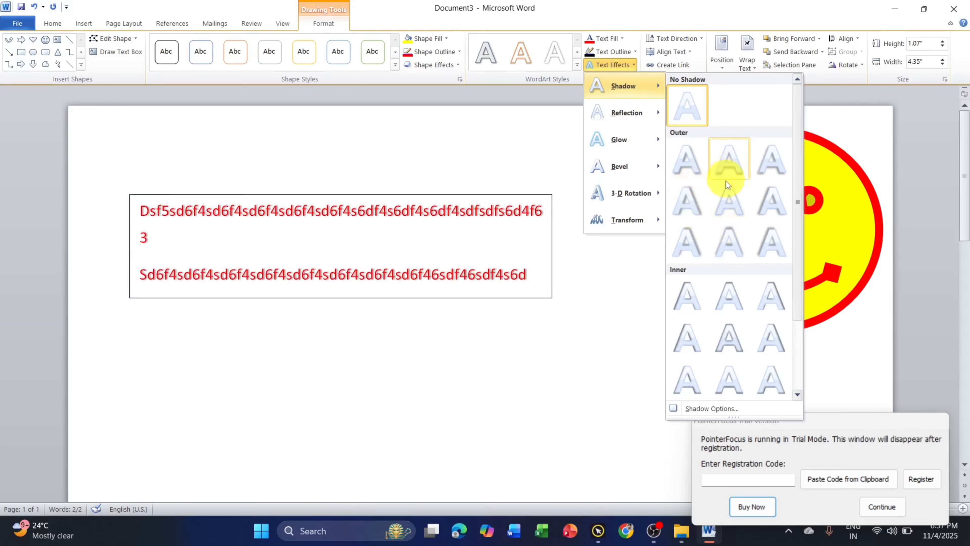
pyautogui.scroll(-2, 718, 236)
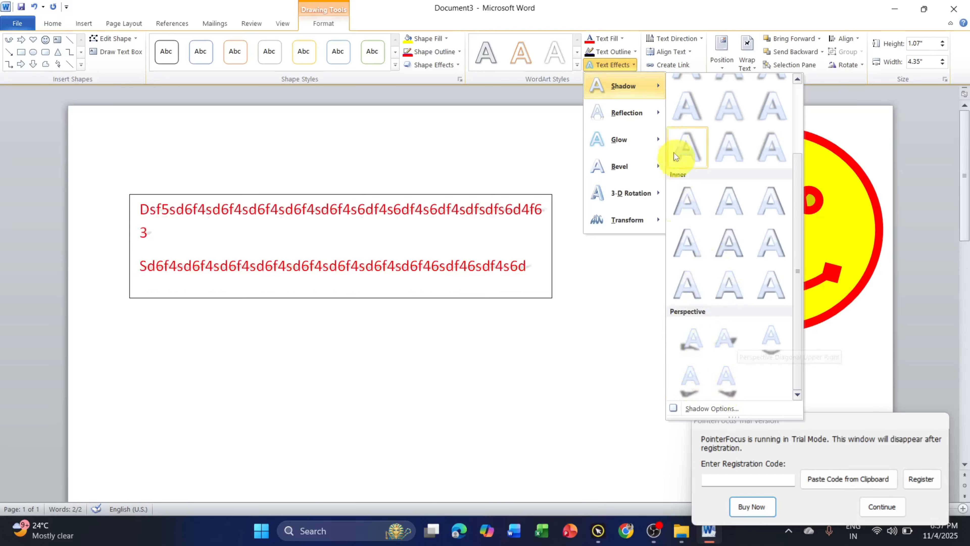
pyautogui.moveTo(638, 115)
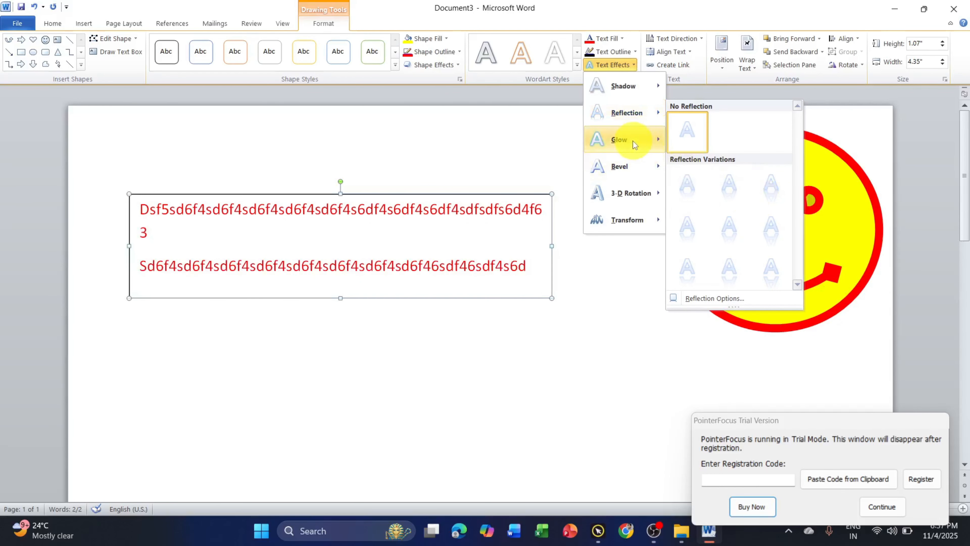
pyautogui.moveTo(633, 143)
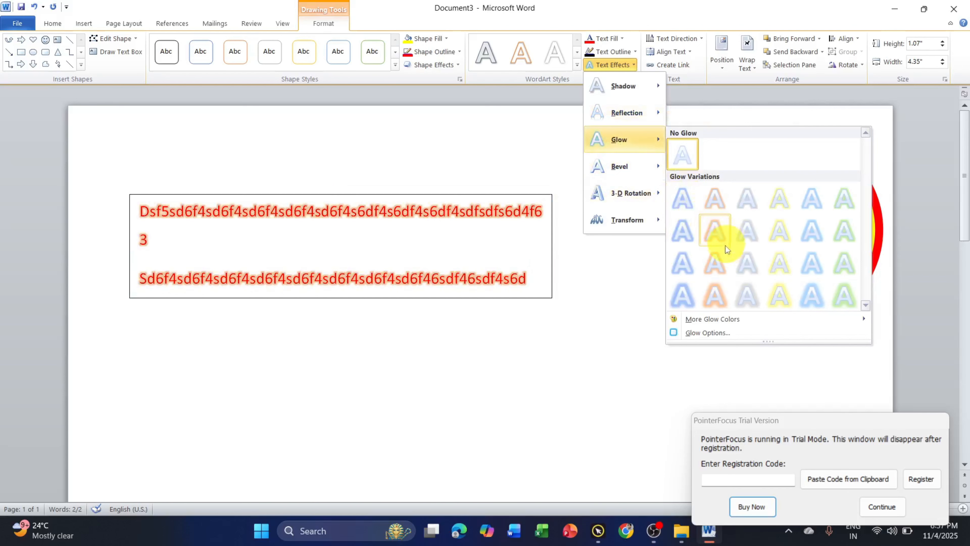
pyautogui.moveTo(624, 163)
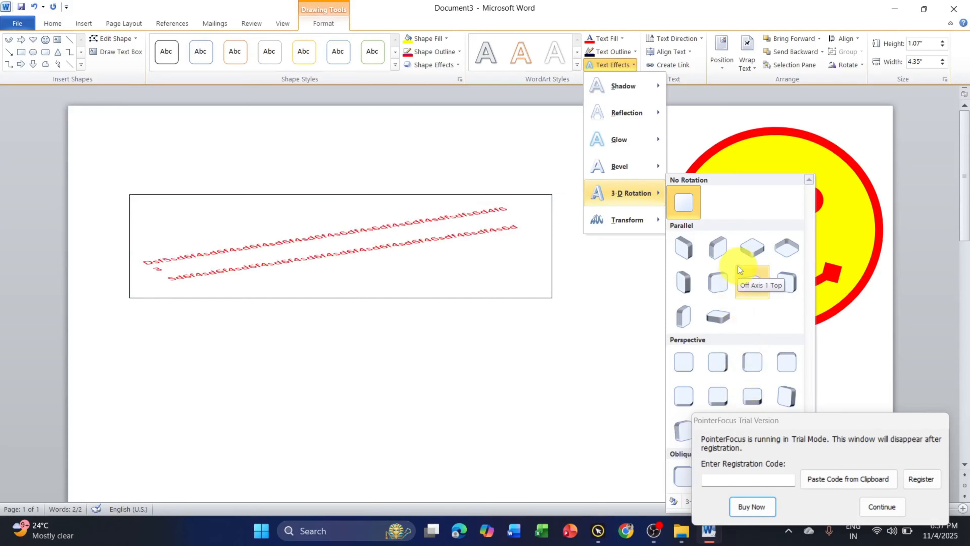
# Apply the Wave 1 warp transform to the text inside the text box.
pyautogui.moveTo(630, 219)
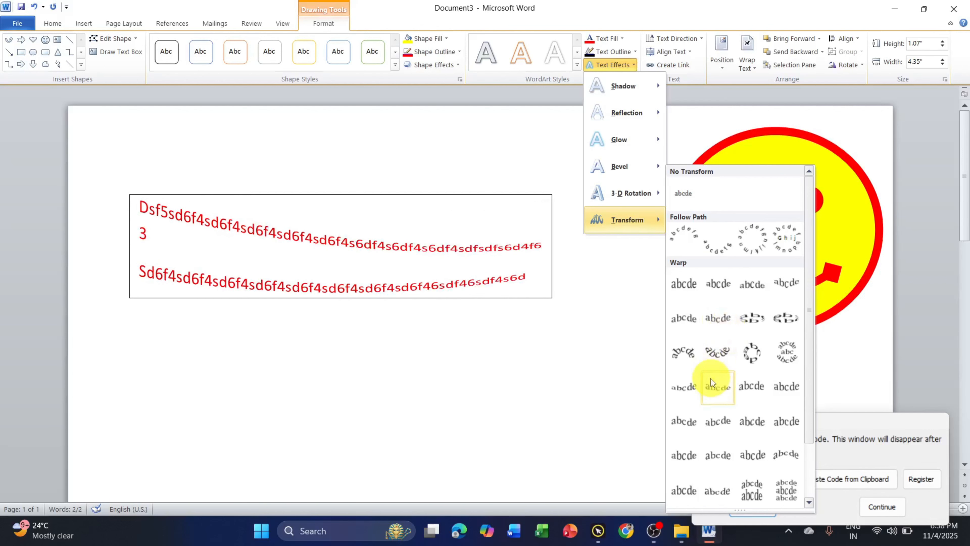
pyautogui.scroll(-1, 711, 378)
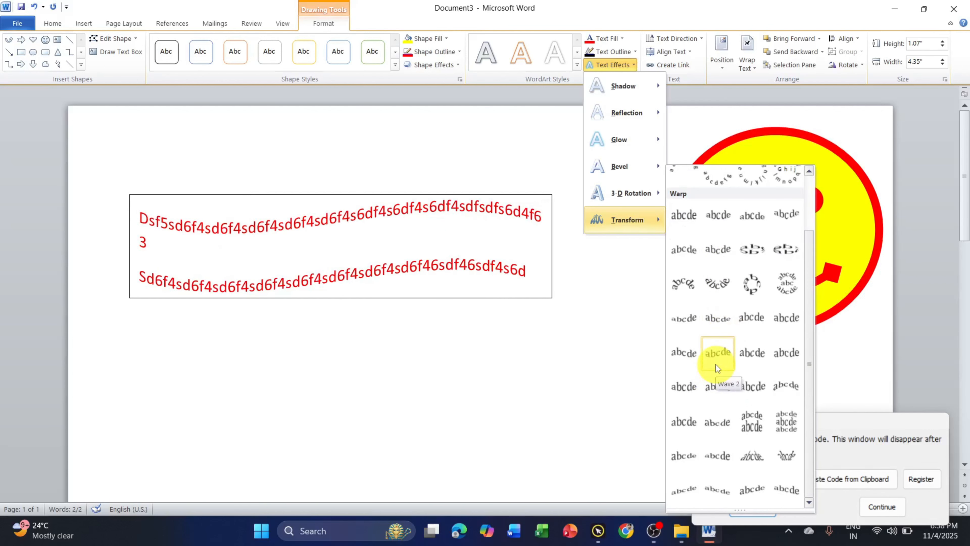
pyautogui.click(701, 361)
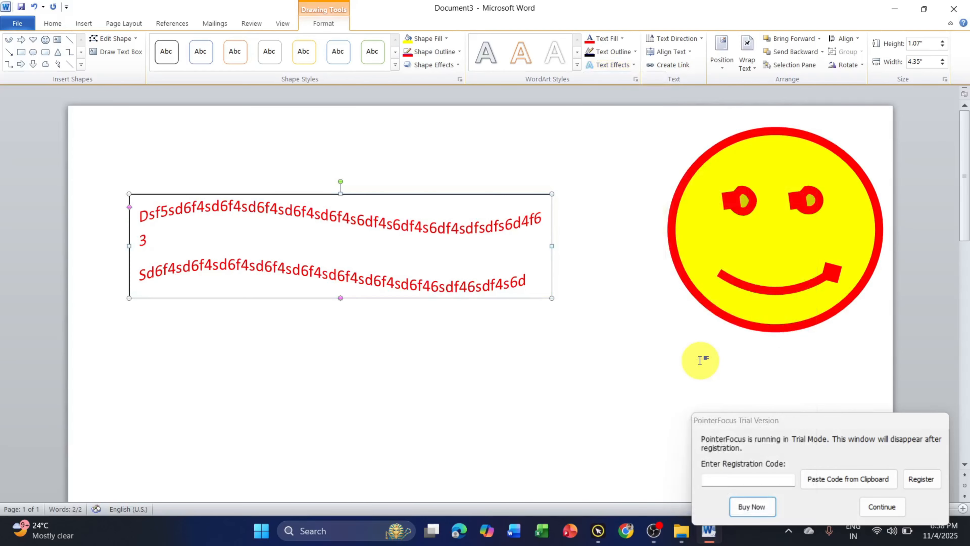
# Remove the Transform effect from the text box's red text and extend the box downward to about 1.77" high.
pyautogui.click(627, 66)
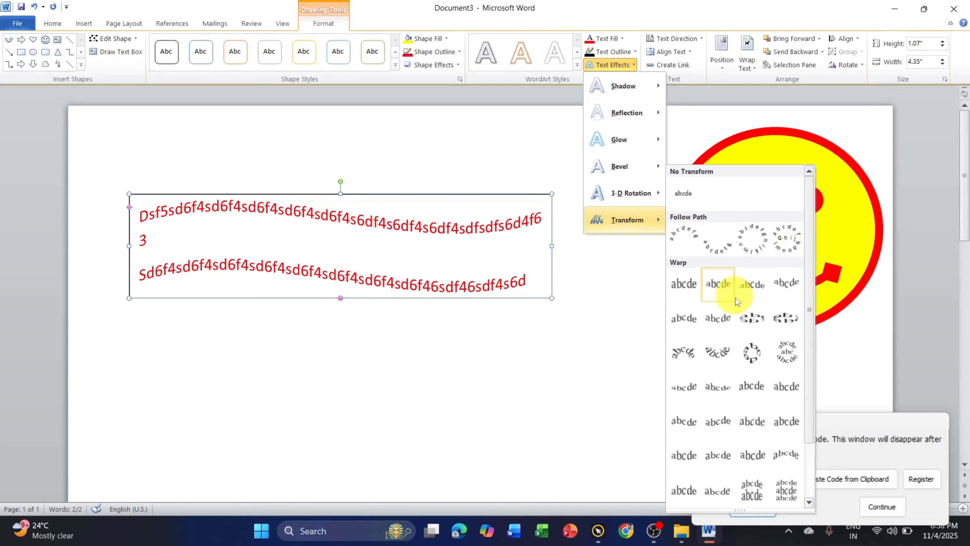
pyautogui.scroll(-2, 732, 288)
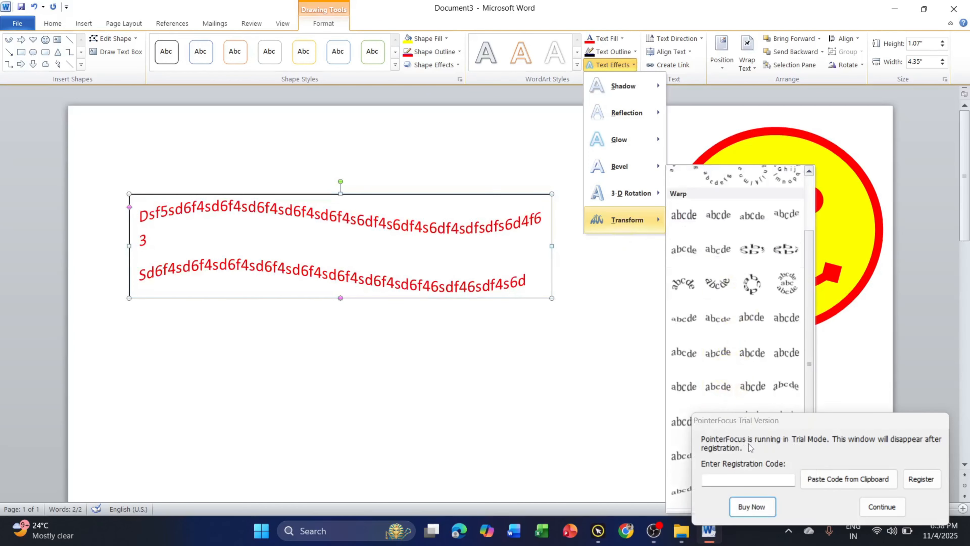
pyautogui.scroll(2, 684, 194)
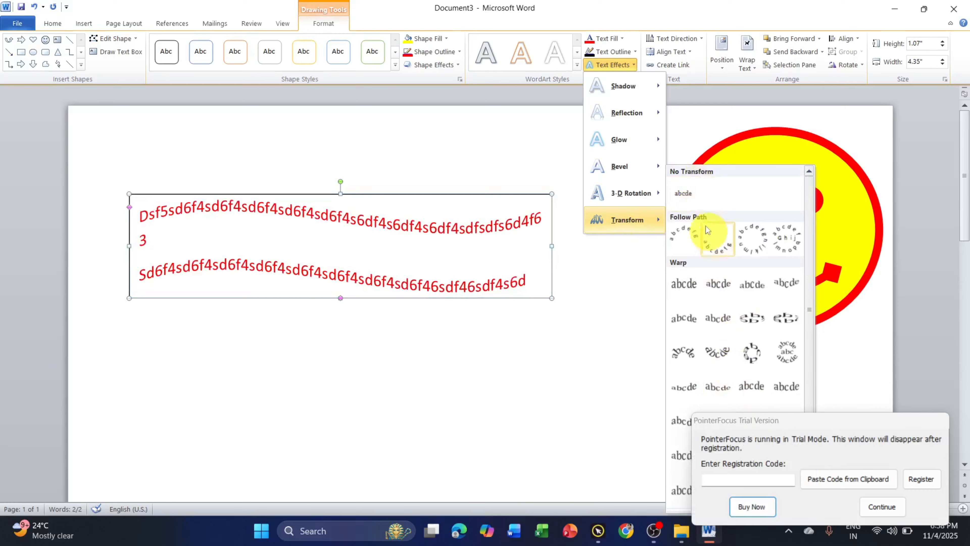
pyautogui.click(691, 193)
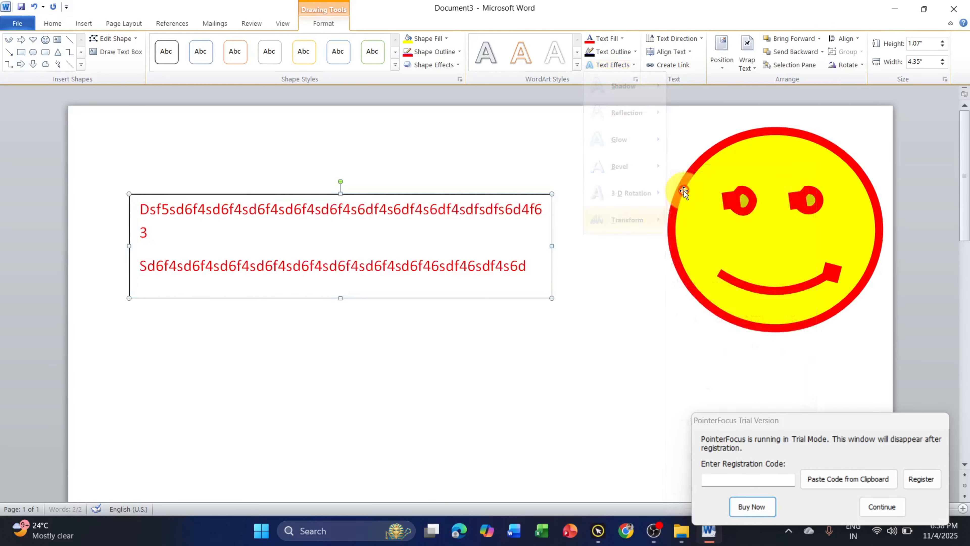
pyautogui.click(878, 511)
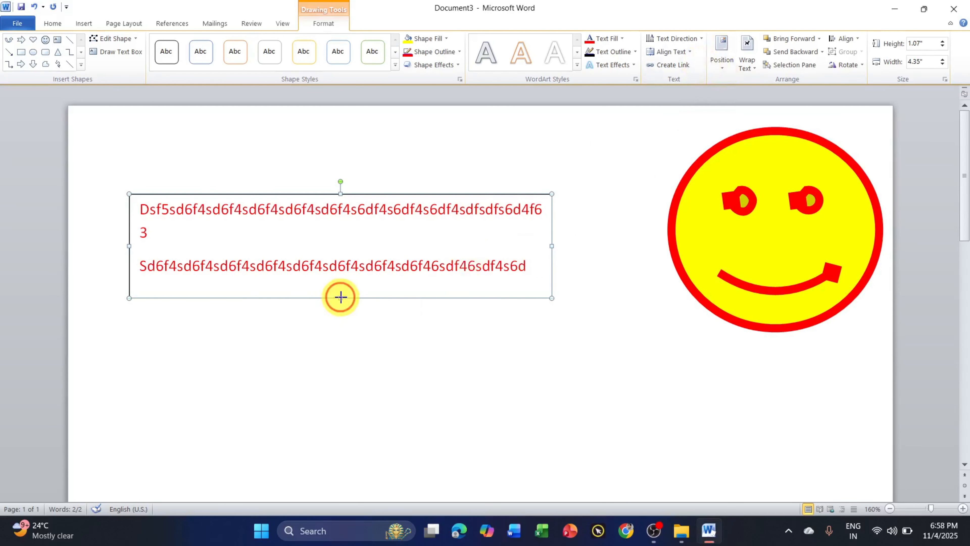
pyautogui.moveTo(340, 297); pyautogui.dragTo(340, 365)
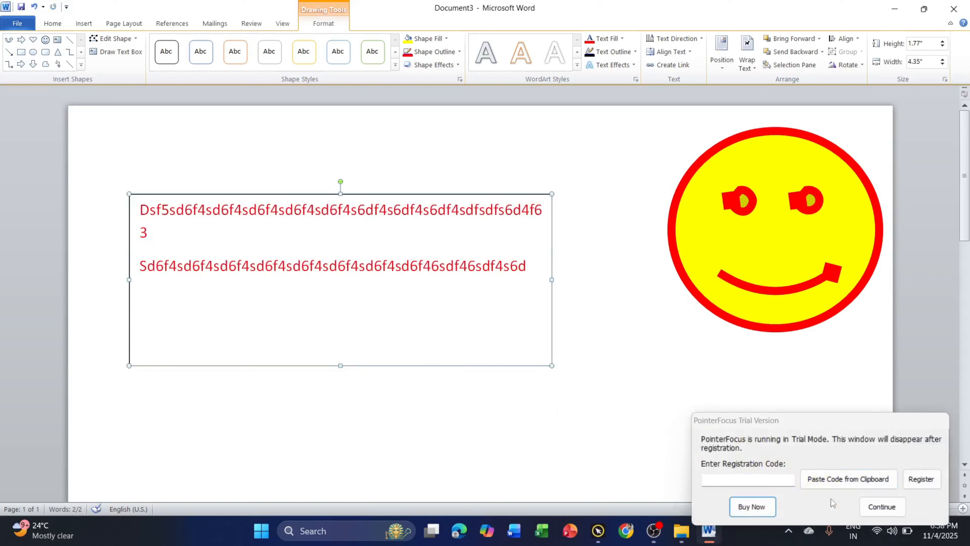
pyautogui.click(870, 509)
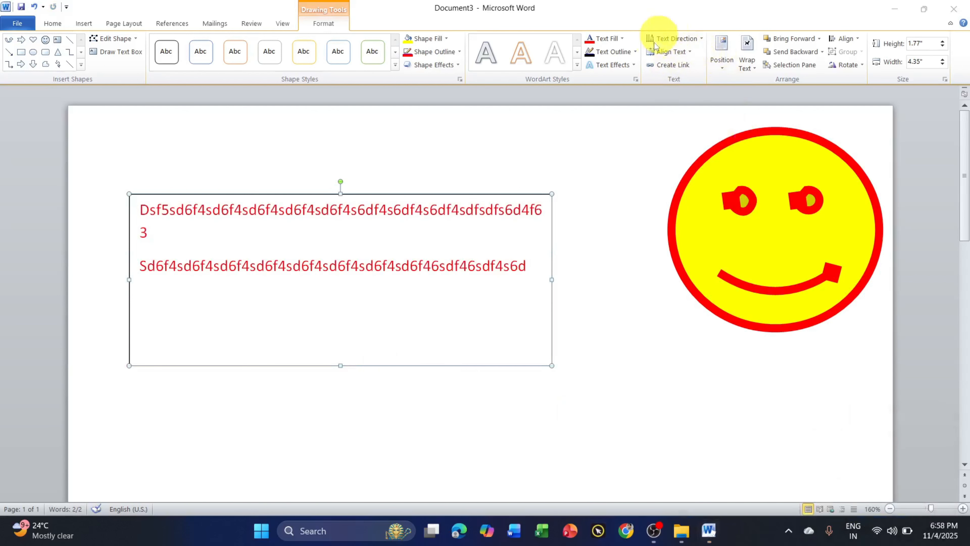
# Try rotating the text box's text by 90° and 270°, and return its direction to Horizontal.
pyautogui.click(678, 37)
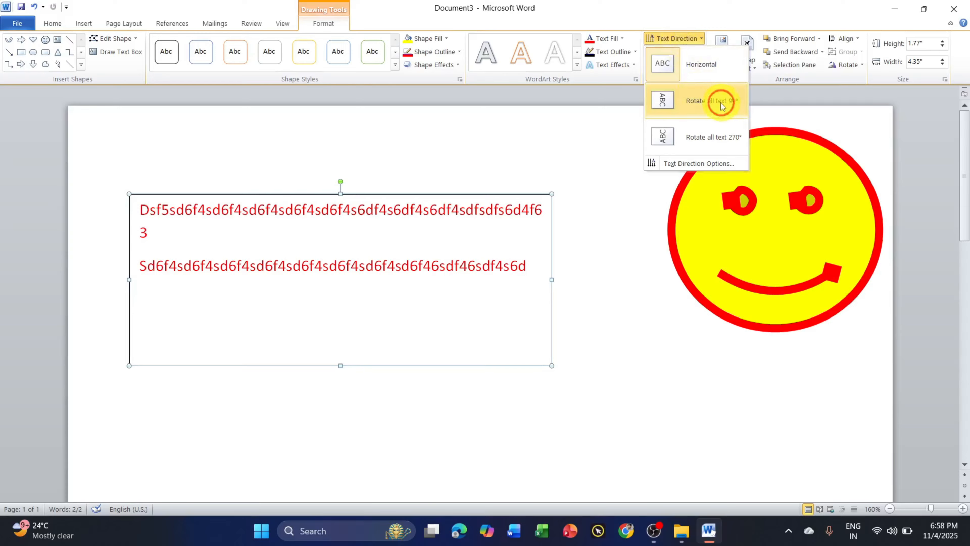
pyautogui.click(712, 100)
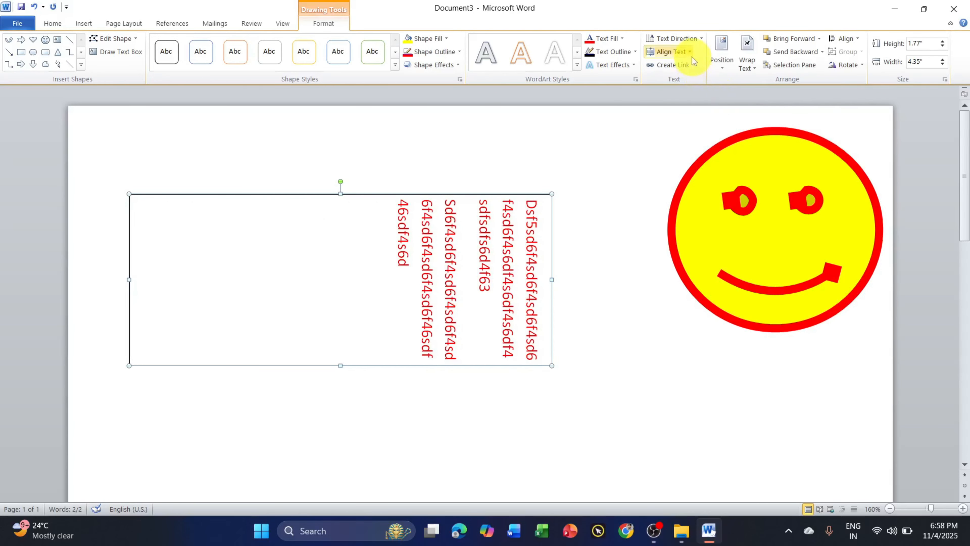
pyautogui.click(676, 38)
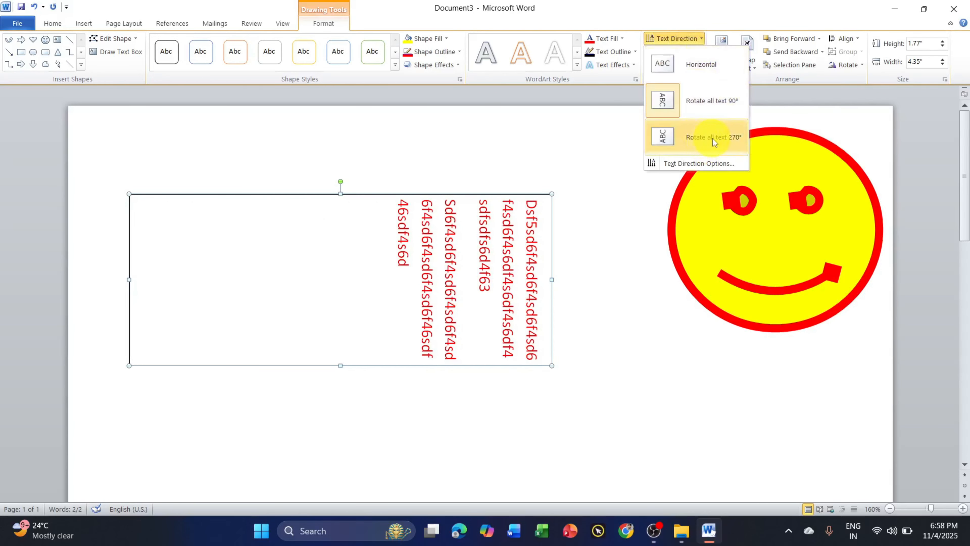
pyautogui.click(723, 142)
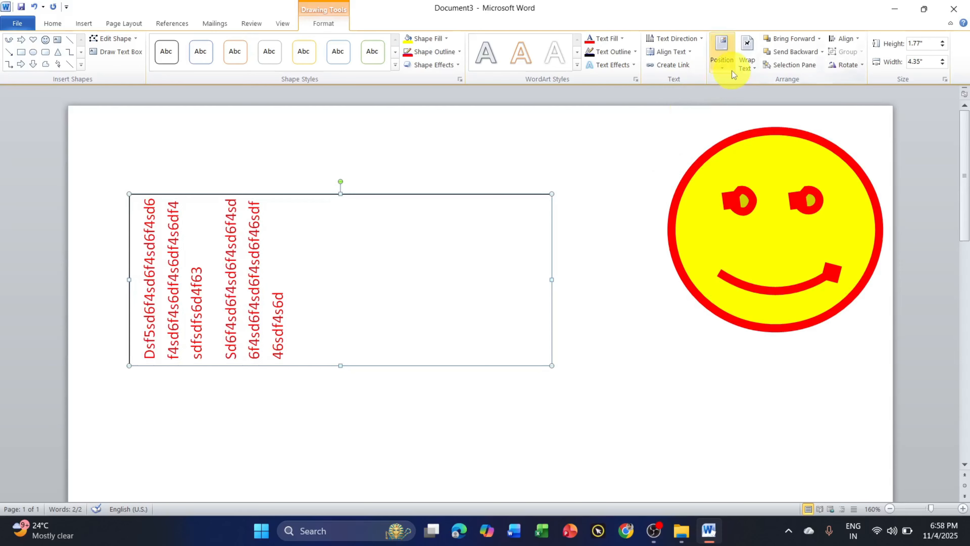
pyautogui.click(688, 39)
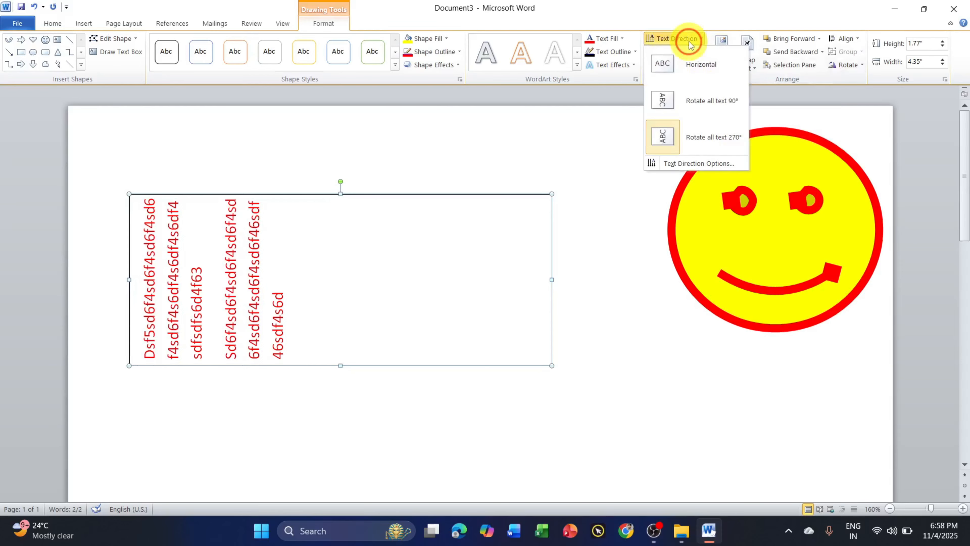
pyautogui.click(696, 65)
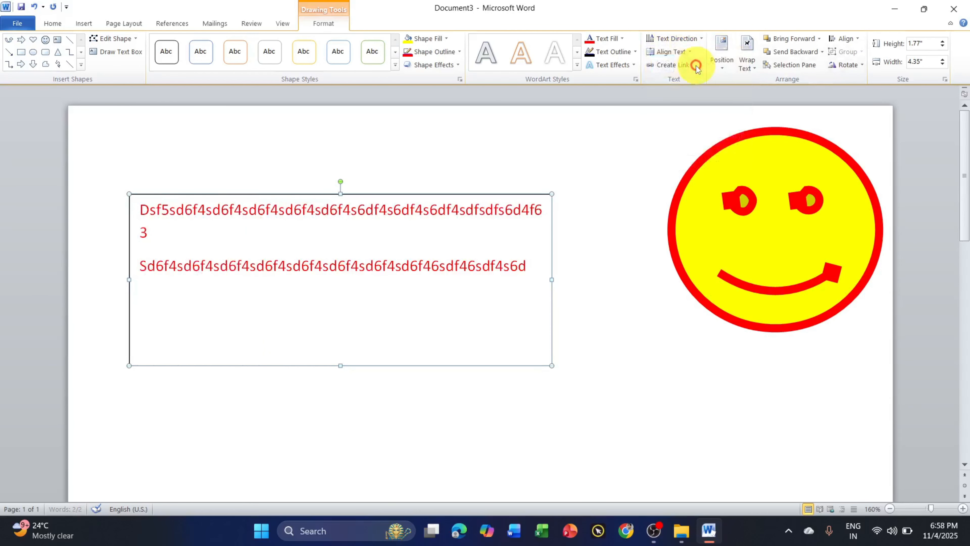
# Align the text vertically to Top inside the text box.
pyautogui.click(685, 52)
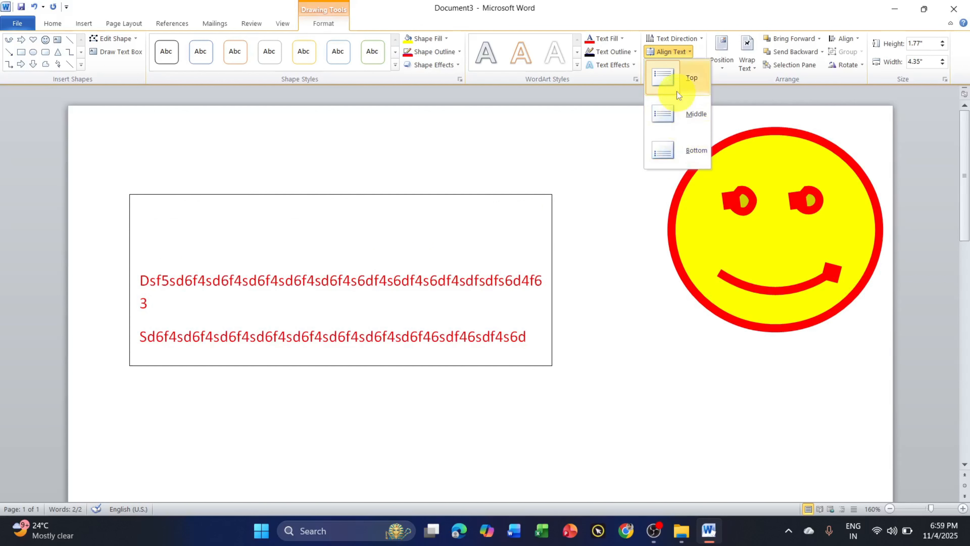
pyautogui.click(674, 84)
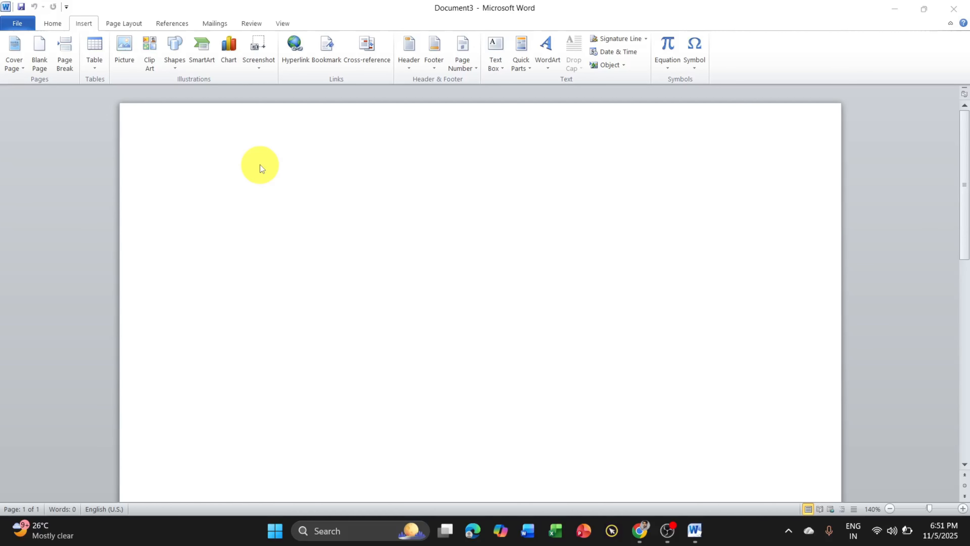
# Open the SmartArt graphic chooser and examine List layouts such as Alternating Hexagons, Horizontal Bullet List and Vertical Bullet List.
pyautogui.click(203, 53)
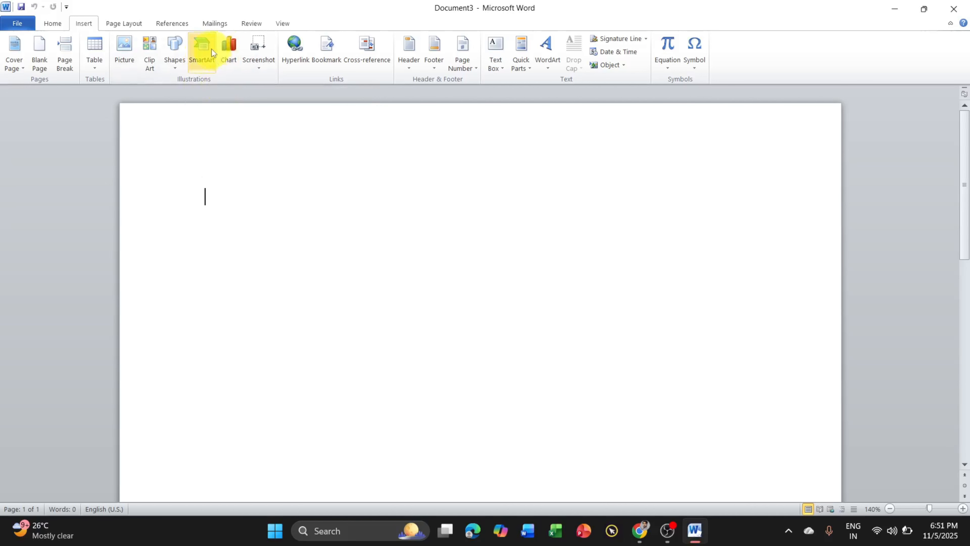
pyautogui.click(212, 53)
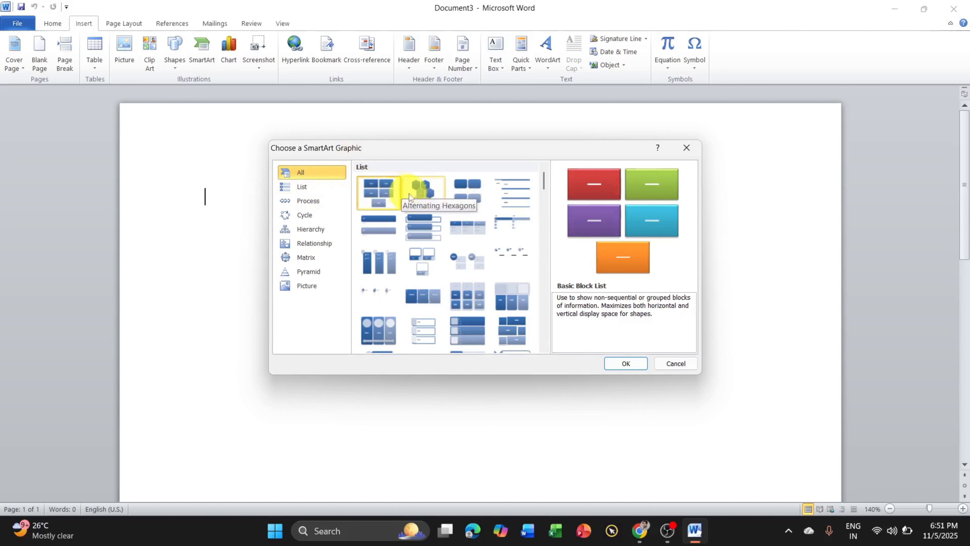
pyautogui.scroll(-8, 420, 206)
pyautogui.scroll(8, 422, 250)
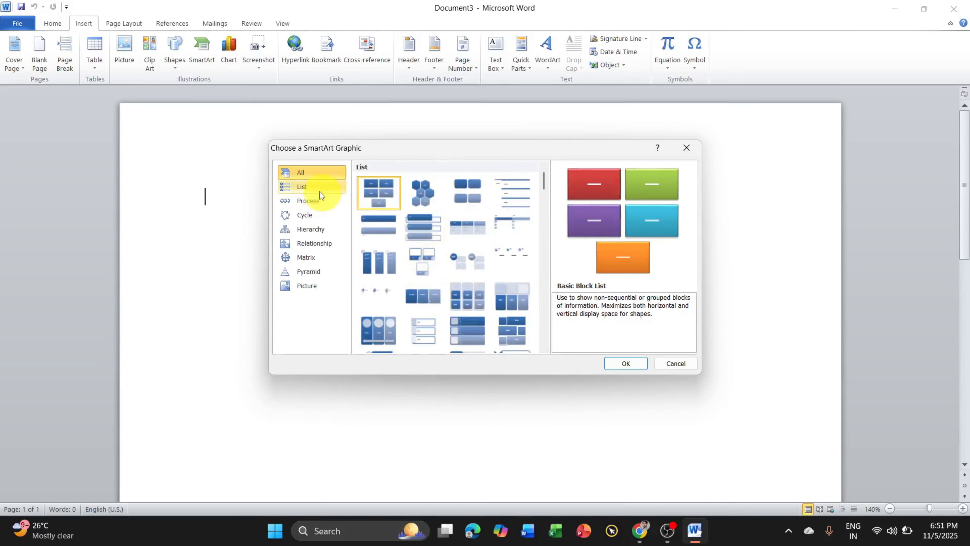
pyautogui.click(310, 185)
pyautogui.click(423, 183)
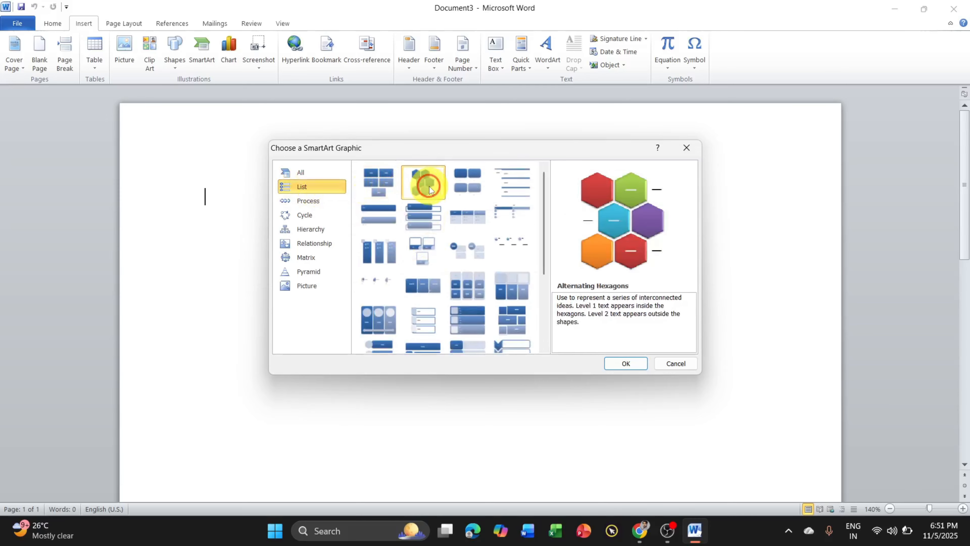
pyautogui.click(475, 186)
pyautogui.click(510, 193)
pyautogui.click(505, 212)
pyautogui.click(454, 216)
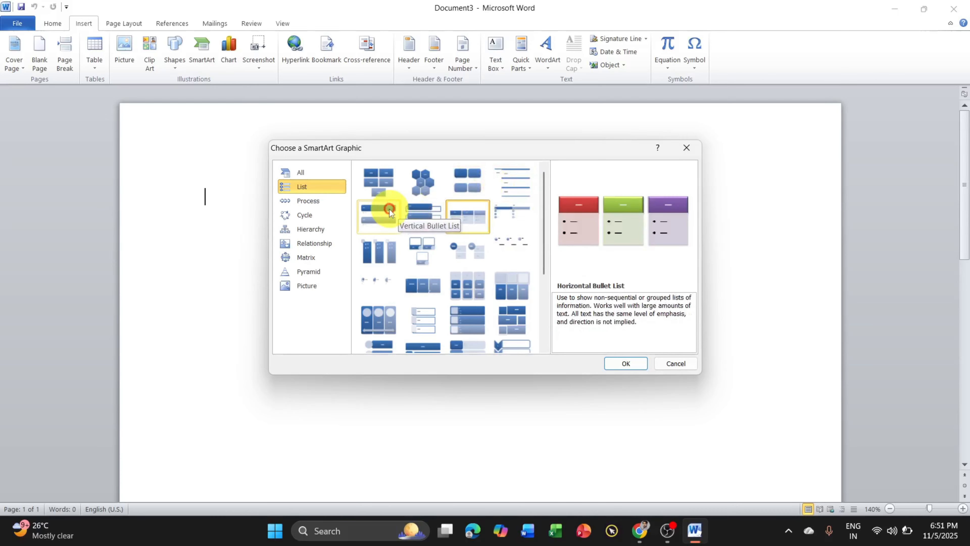
pyautogui.click(384, 212)
# Look through the Process category of SmartArt layouts, previewing ones such as Step Down Process and Process Arrows.
pyautogui.click(329, 207)
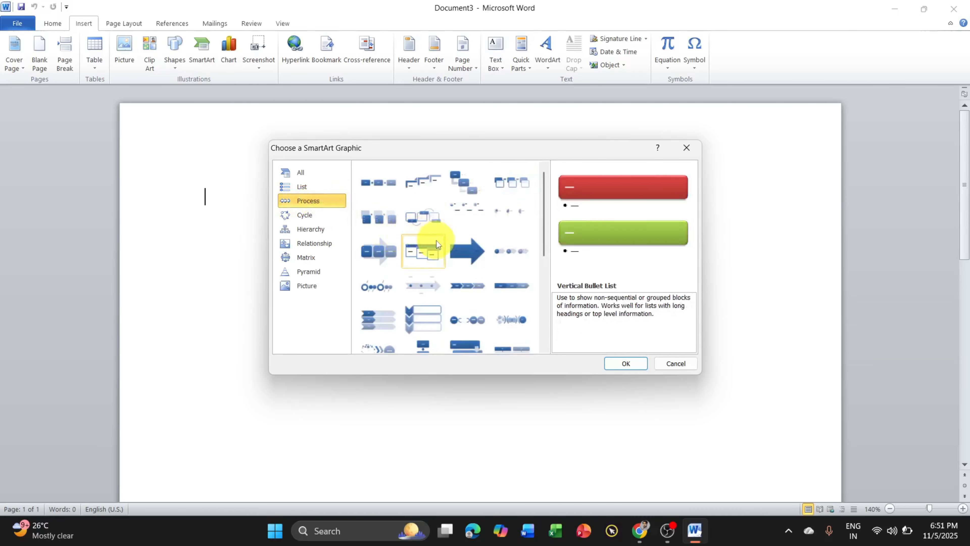
pyautogui.scroll(-3, 438, 241)
pyautogui.scroll(5, 439, 241)
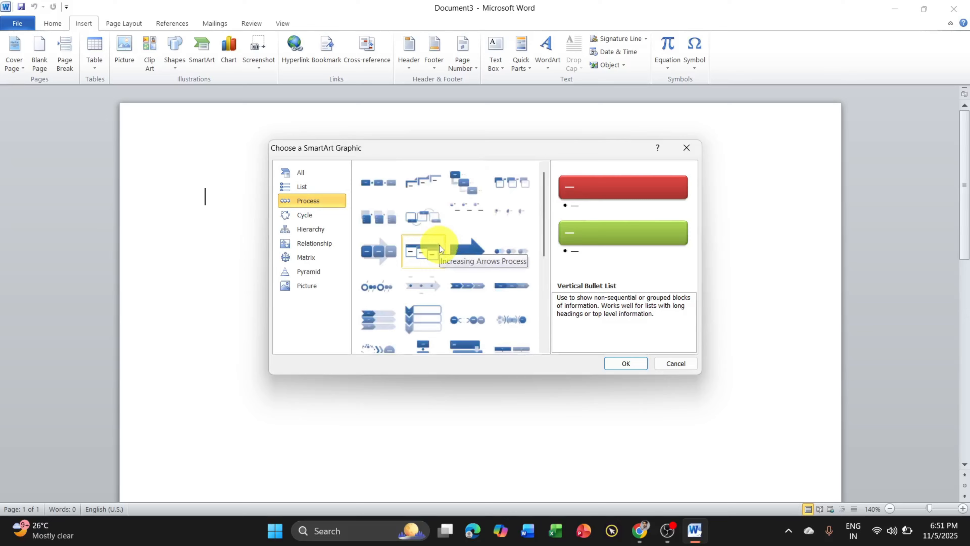
pyautogui.click(420, 218)
pyautogui.click(478, 188)
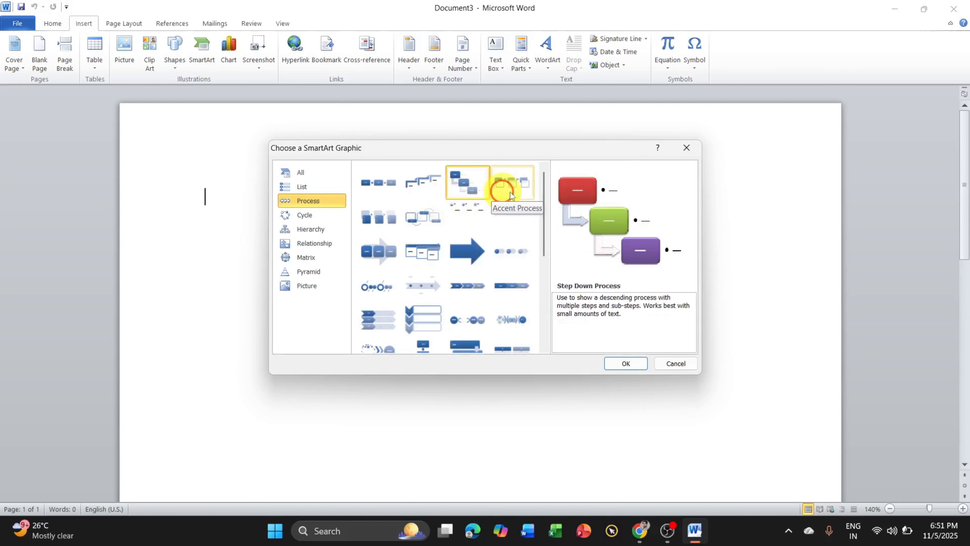
pyautogui.click(510, 195)
pyautogui.click(511, 212)
pyautogui.click(512, 251)
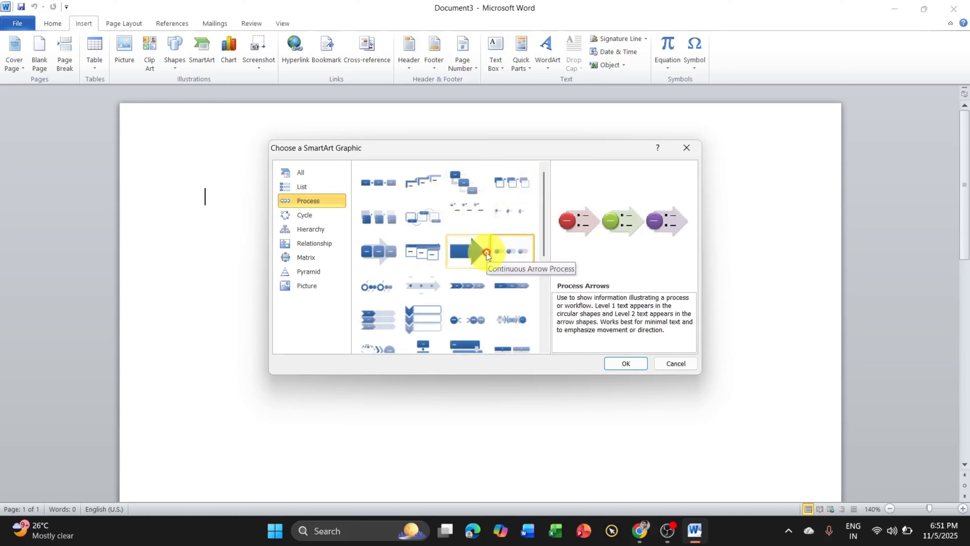
# Look over the SmartArt layouts in the Cycle, Hierarchy, Relationship, Matrix, Pyramid and Picture categories.
pyautogui.click(325, 217)
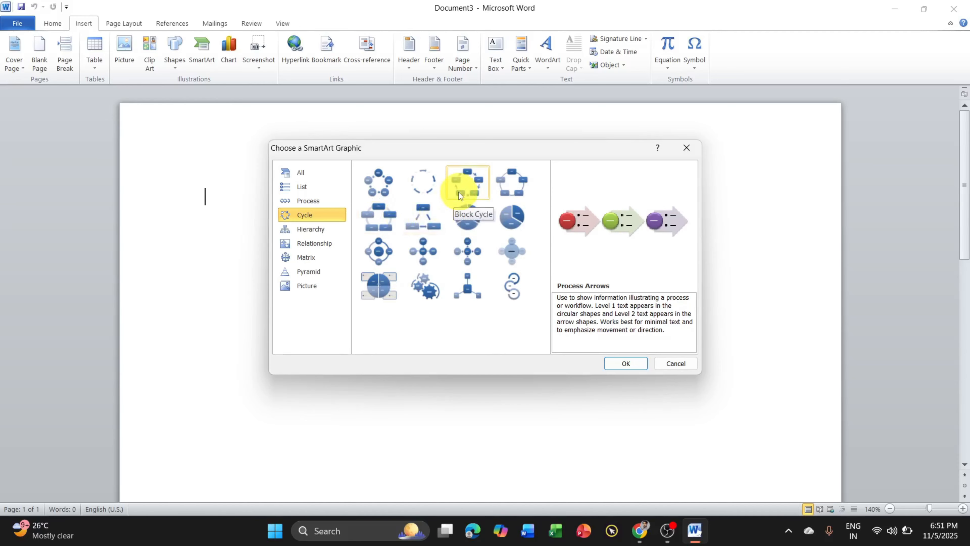
pyautogui.click(319, 229)
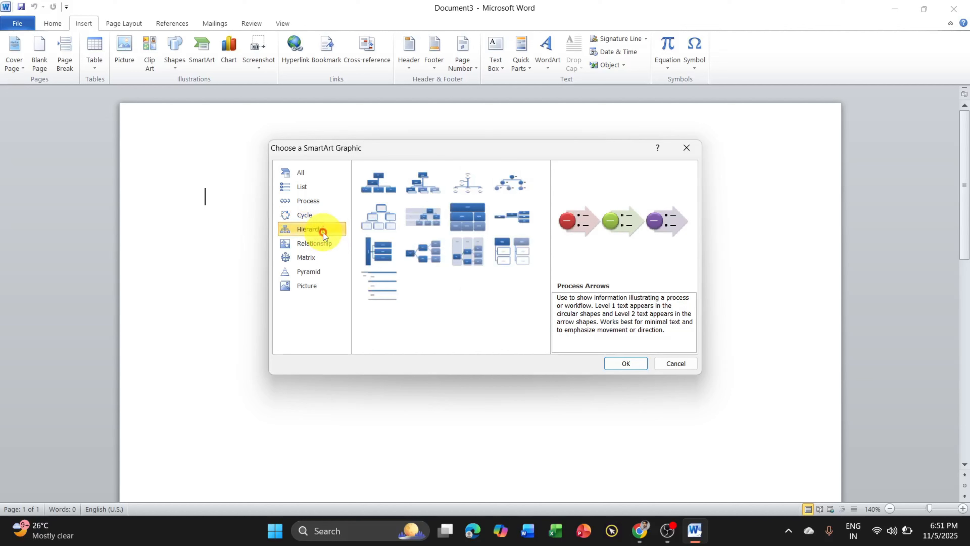
pyautogui.click(328, 244)
pyautogui.click(325, 258)
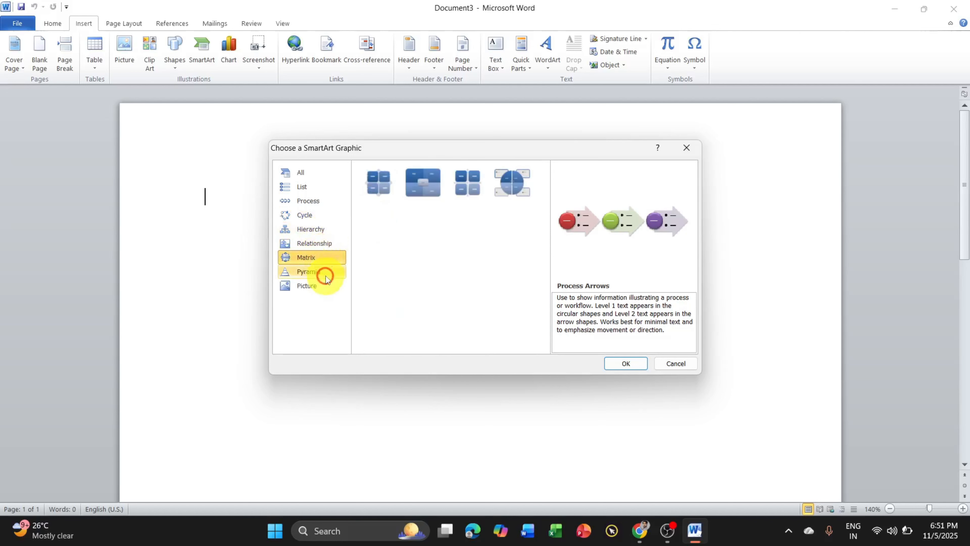
pyautogui.click(324, 276)
pyautogui.click(324, 284)
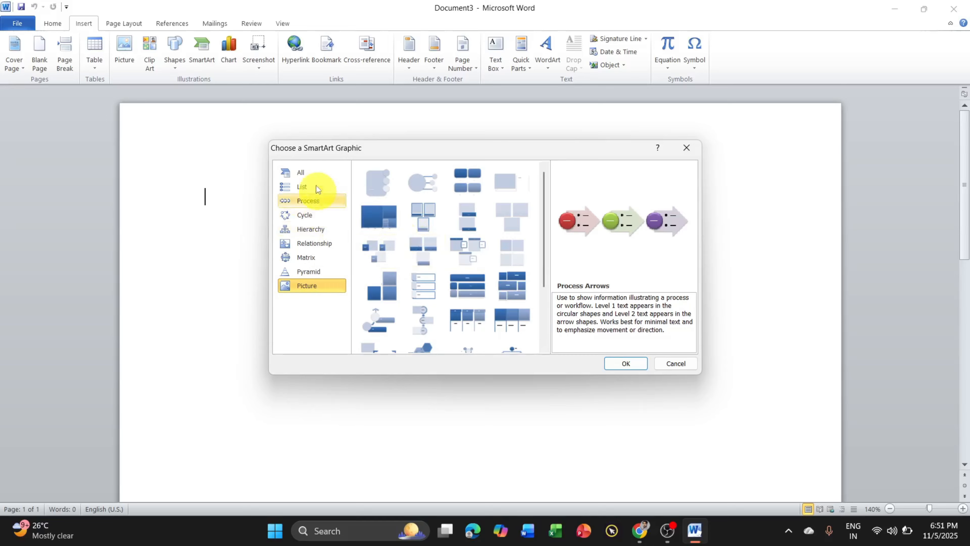
# Insert a Block Cycle SmartArt graphic from the Cycle category and close its text entry pane.
pyautogui.click(300, 215)
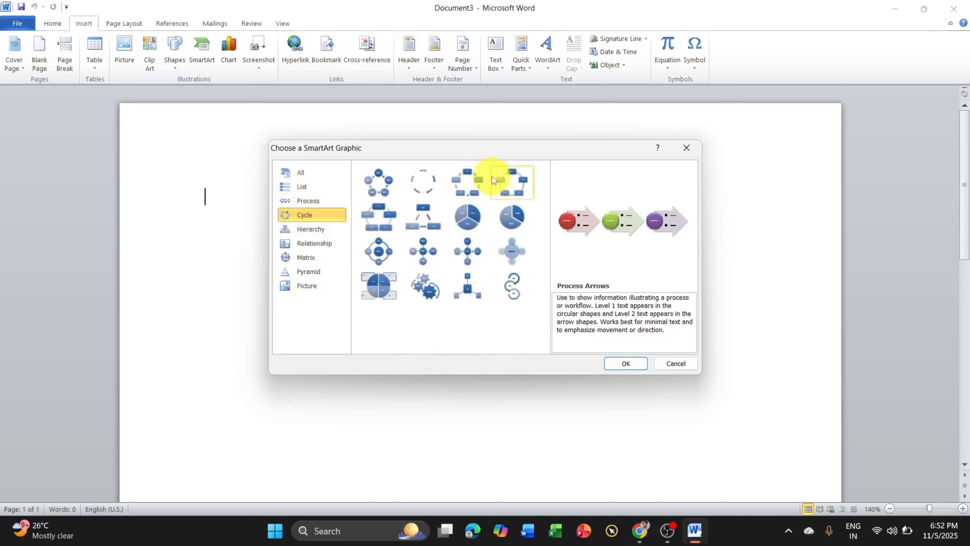
pyautogui.click(463, 185)
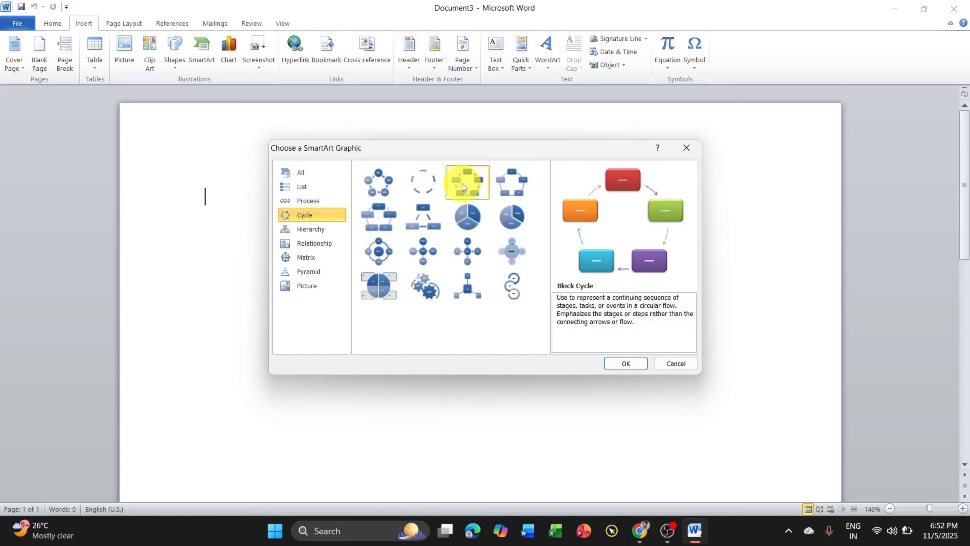
pyautogui.click(627, 364)
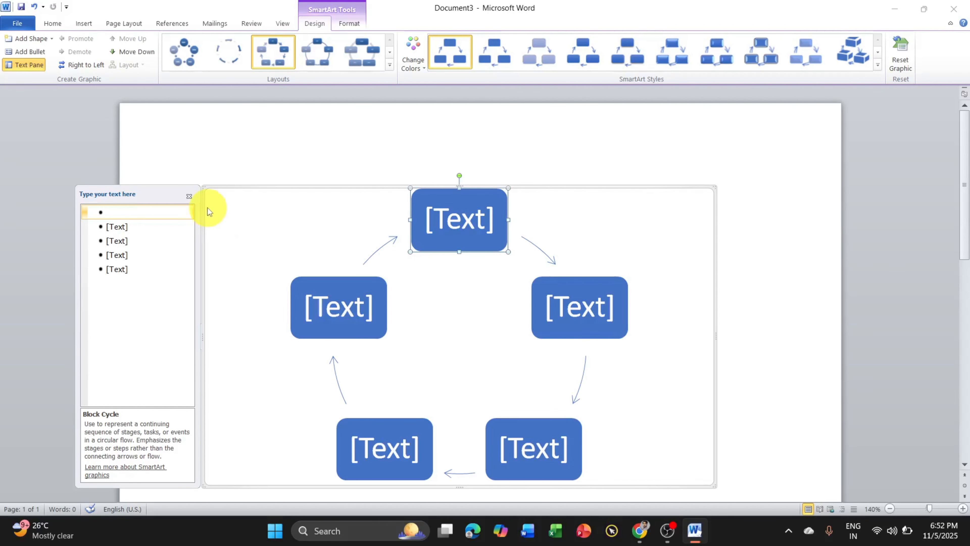
pyautogui.click(189, 197)
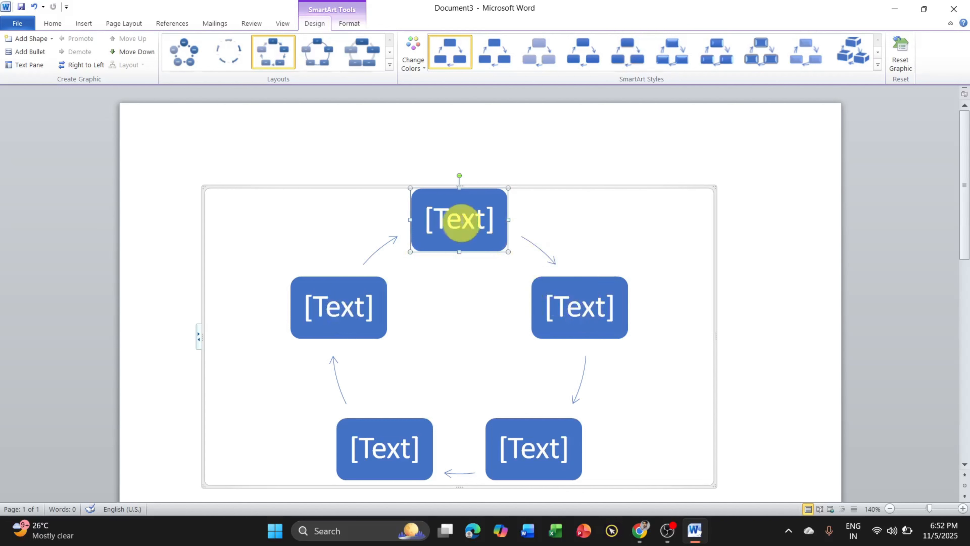
# Fill the five Block Cycle boxes clockwise from the top with HINDI, ENGLISH, MATH, SCIECNE and S.ST.
pyautogui.click(465, 221)
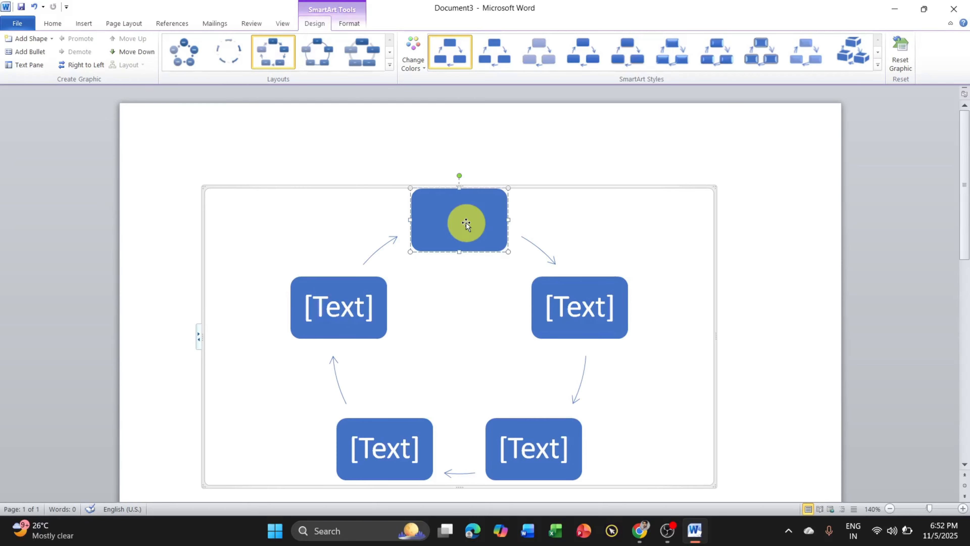
pyautogui.write('HINDI')
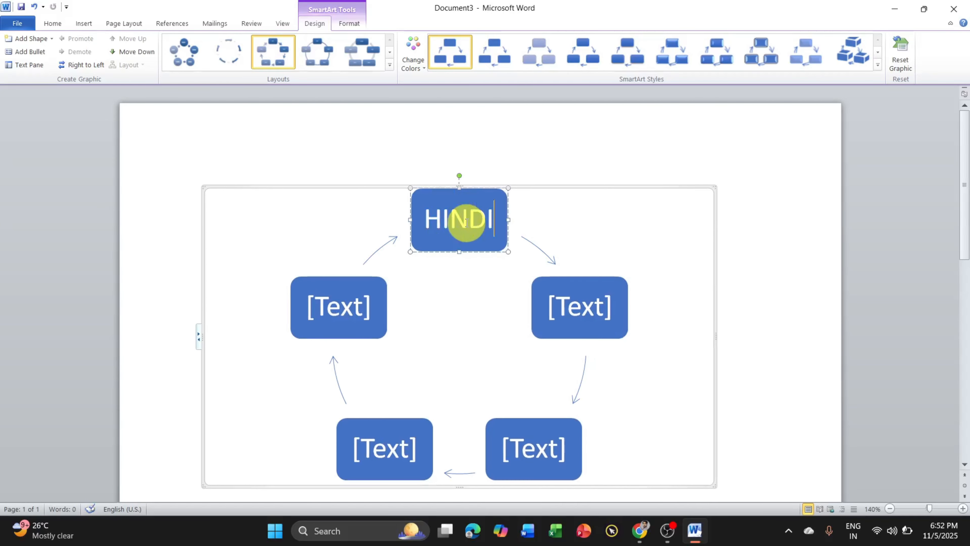
pyautogui.click(607, 305)
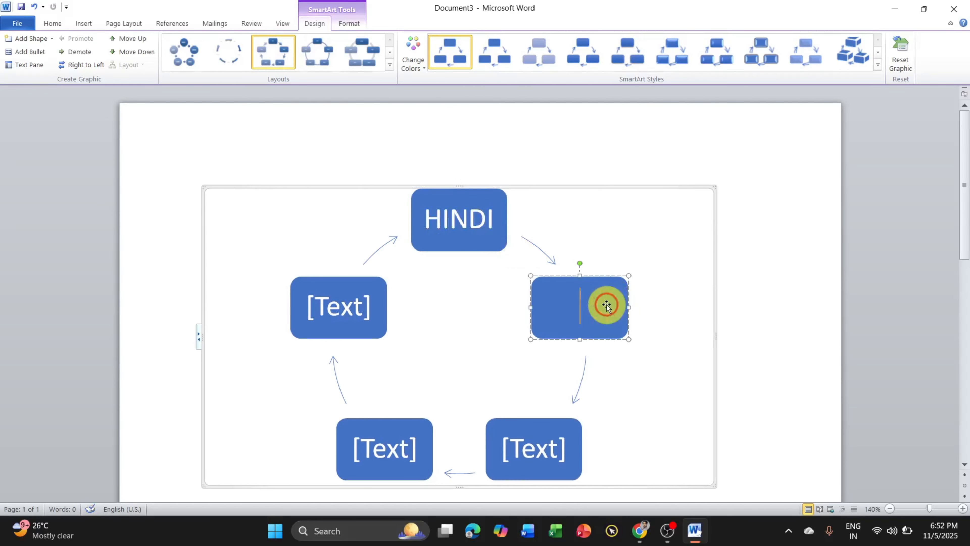
pyautogui.write('ENGLISH')
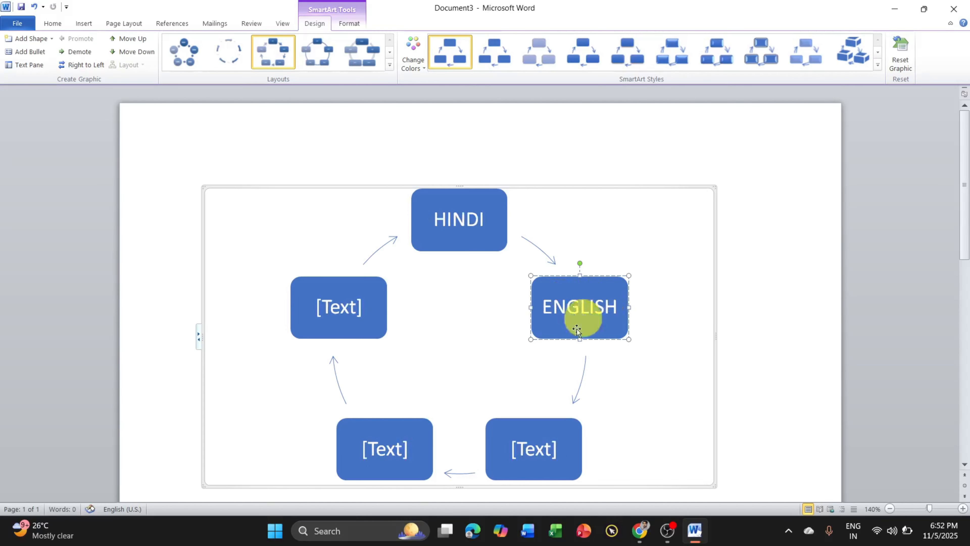
pyautogui.click(542, 451)
pyautogui.write('MATH')
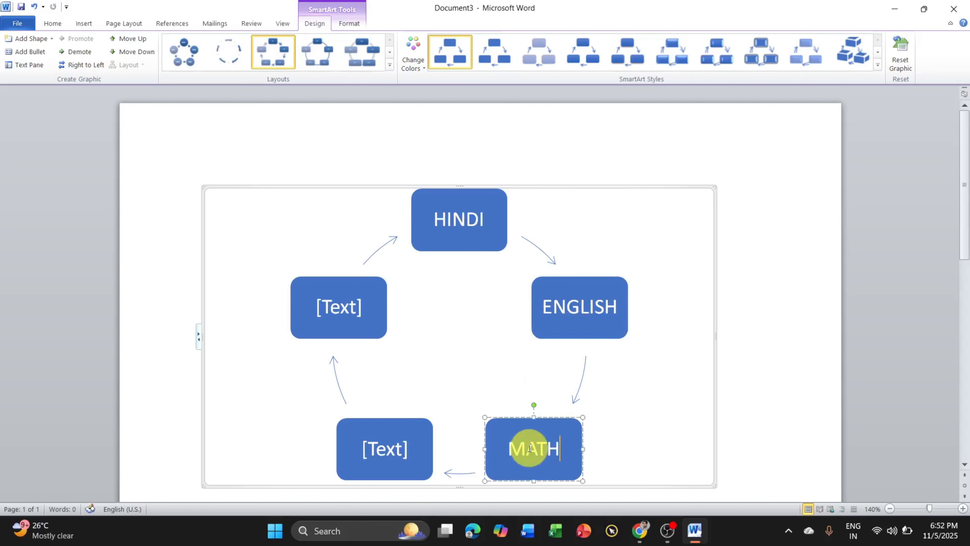
pyautogui.click(386, 449)
pyautogui.write('SCIECNE')
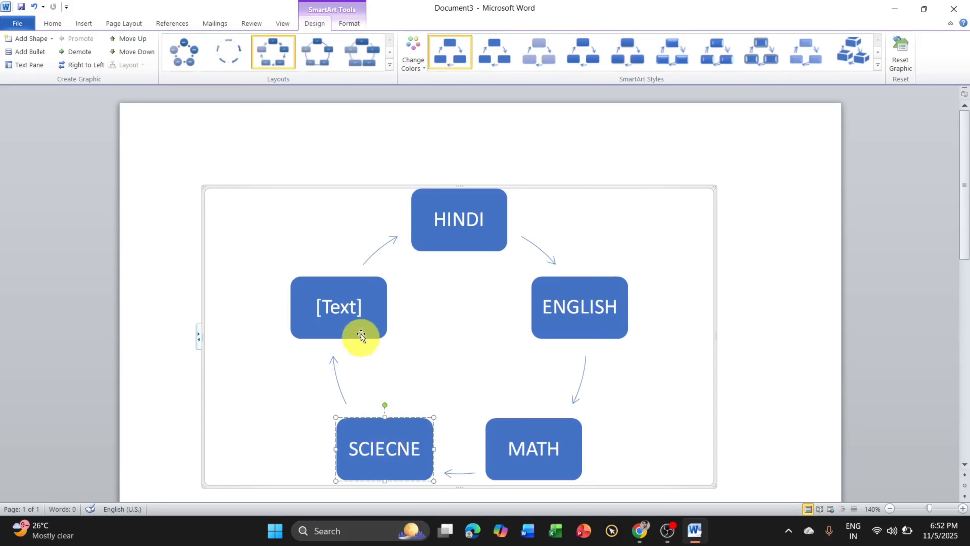
pyautogui.click(353, 314)
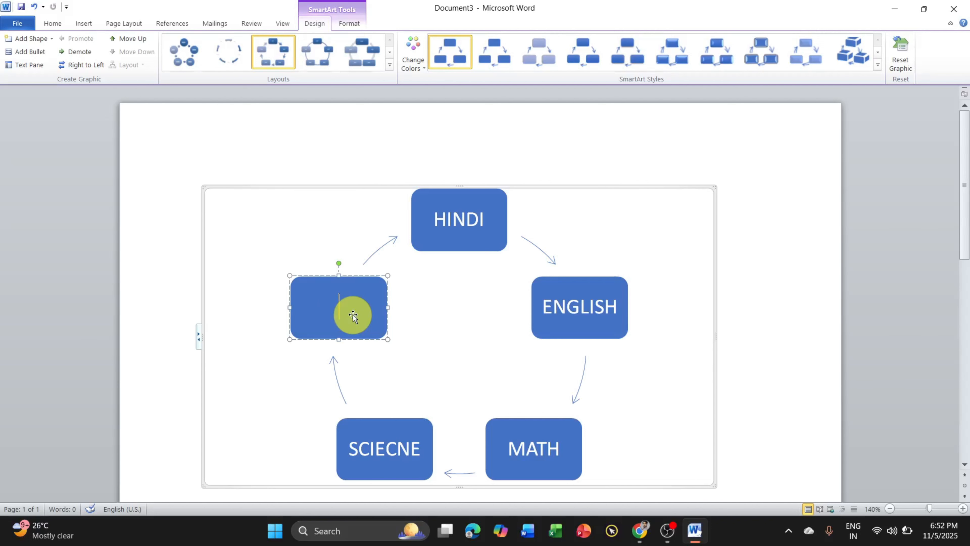
pyautogui.write('S.ST.')
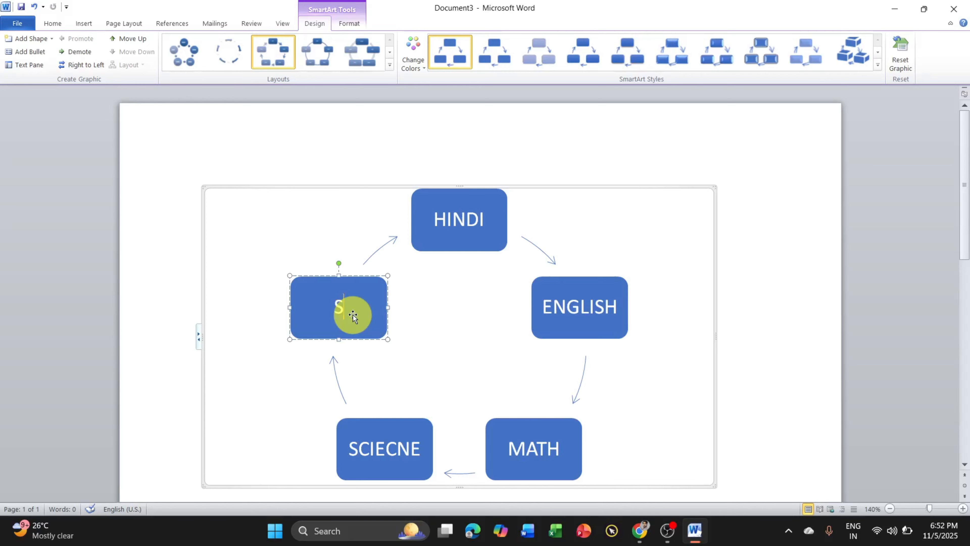
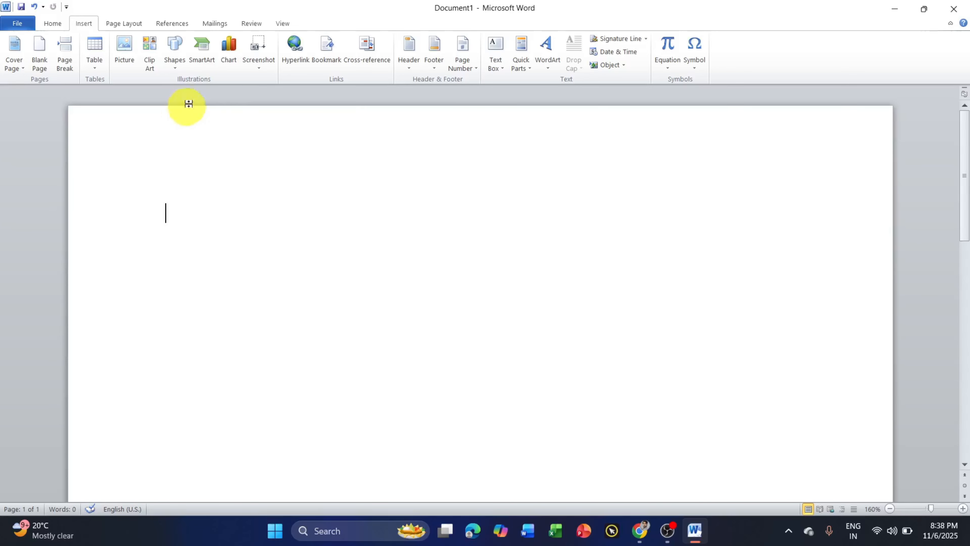
# Browse the Line, Pie, Bar and Area chart types and insert a clustered column chart.
pyautogui.click(228, 57)
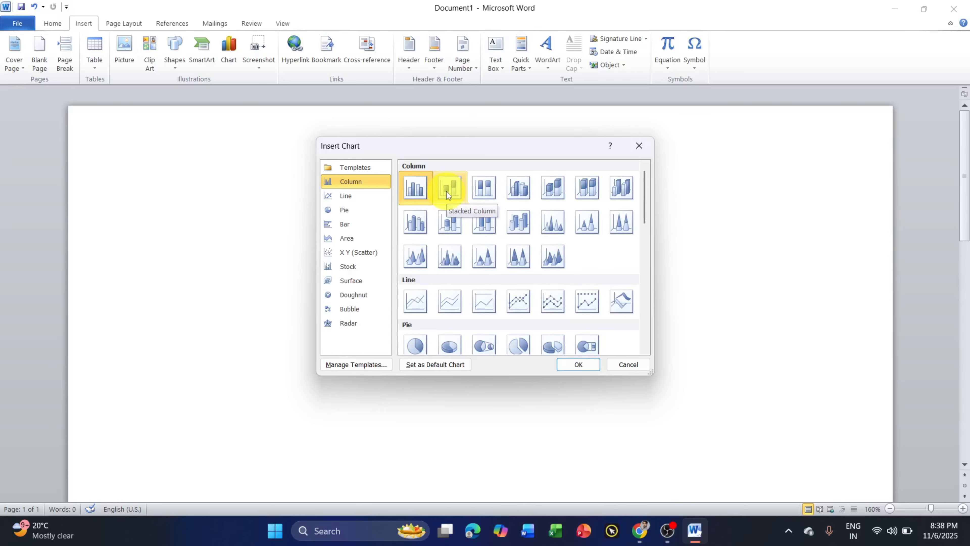
pyautogui.click(365, 195)
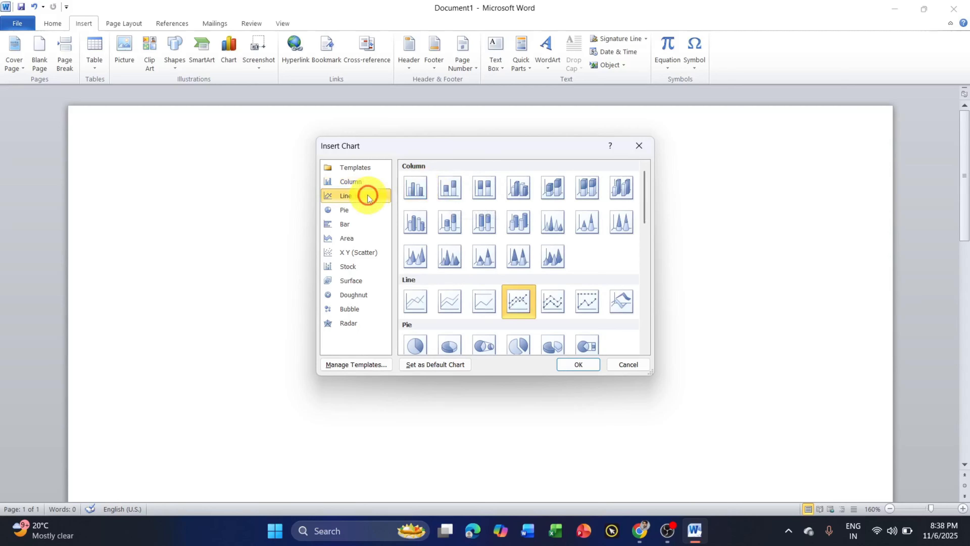
pyautogui.click(365, 211)
pyautogui.click(357, 225)
pyautogui.click(358, 239)
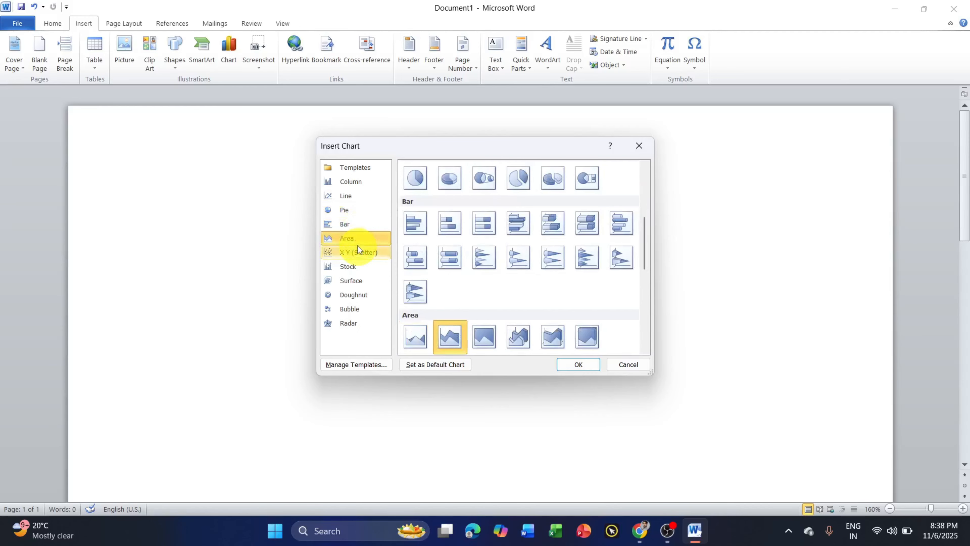
pyautogui.click(363, 181)
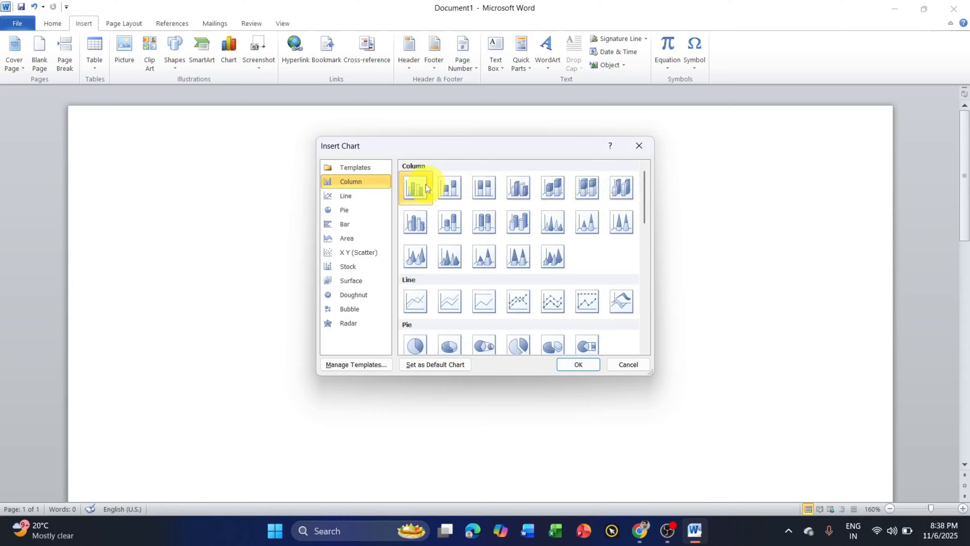
pyautogui.click(579, 365)
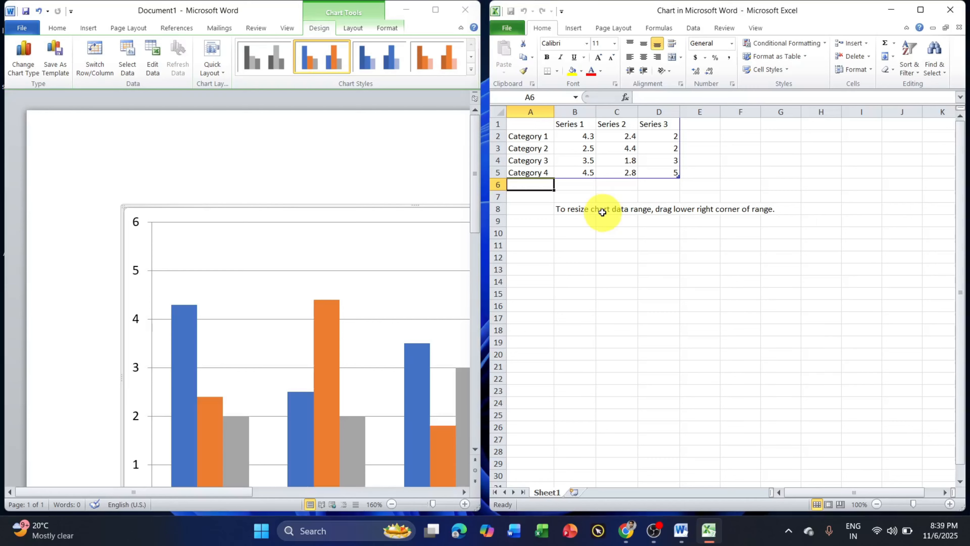
# Rename the chart's three series headings in B1:D1 to HINDI, ENGLISH and MATH.
pyautogui.click(570, 123)
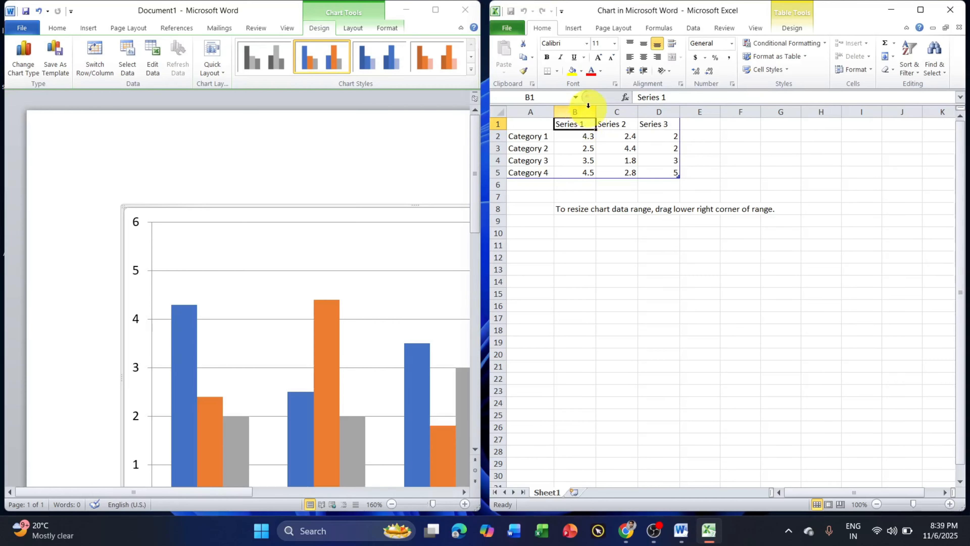
pyautogui.write('HINDI')
pyautogui.press('Tab')
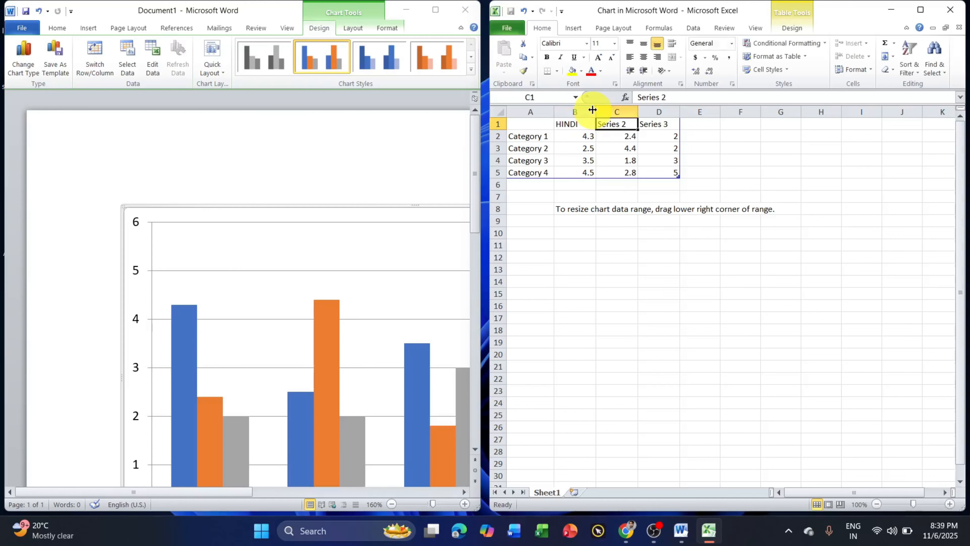
pyautogui.write('ENGLSIH')
pyautogui.press('Tab')
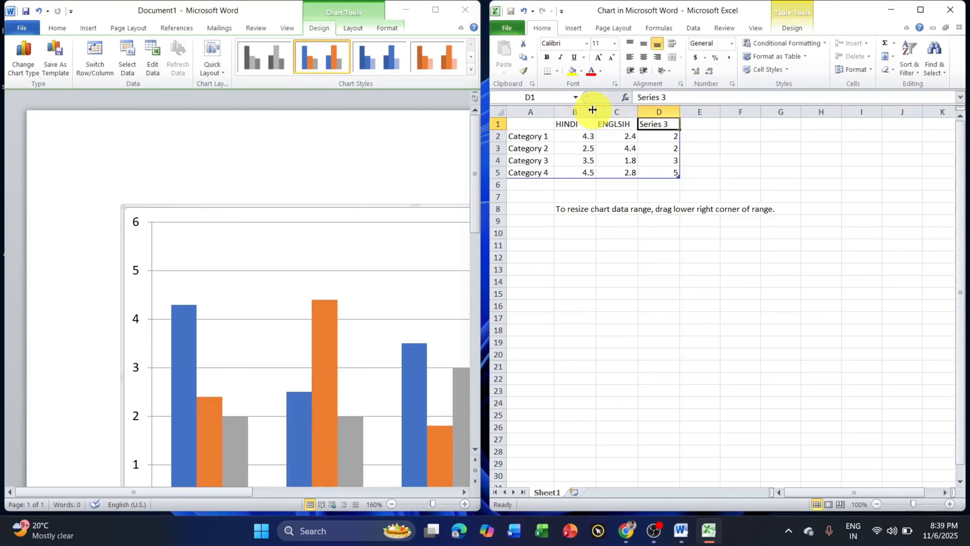
pyautogui.press('Left')
pyautogui.write('ENGLISH')
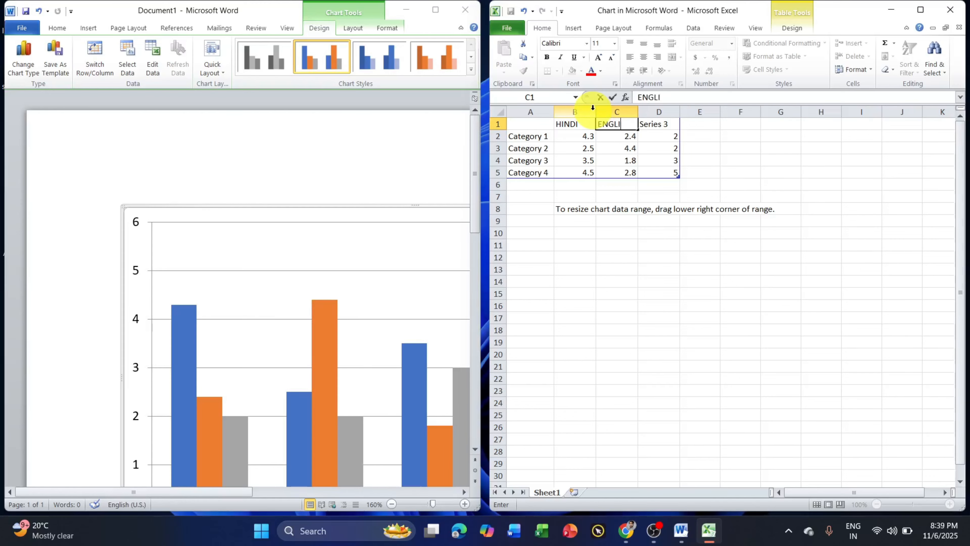
pyautogui.press('Tab')
pyautogui.write('MATH')
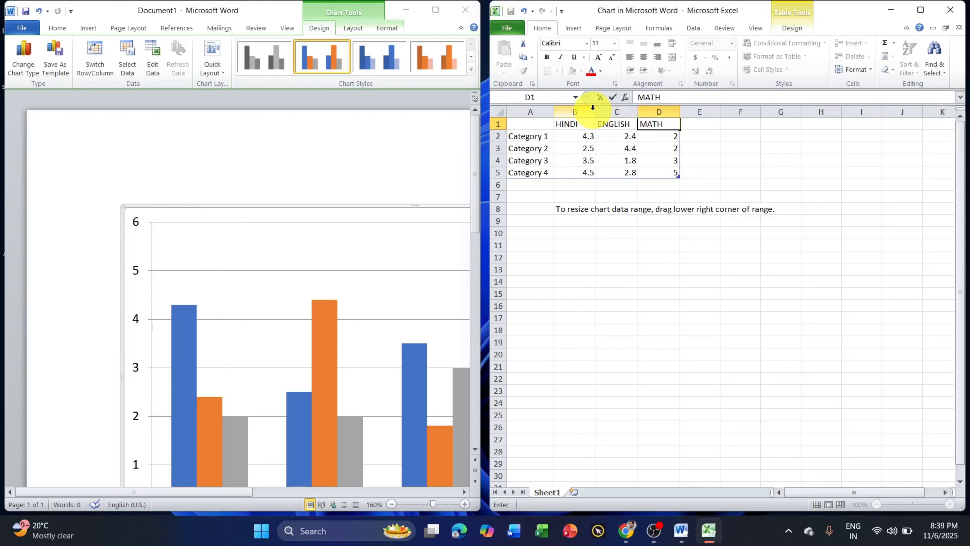
# Replace the four category labels in A2:A5 of the chart data with the students' first names.
pyautogui.click(547, 138)
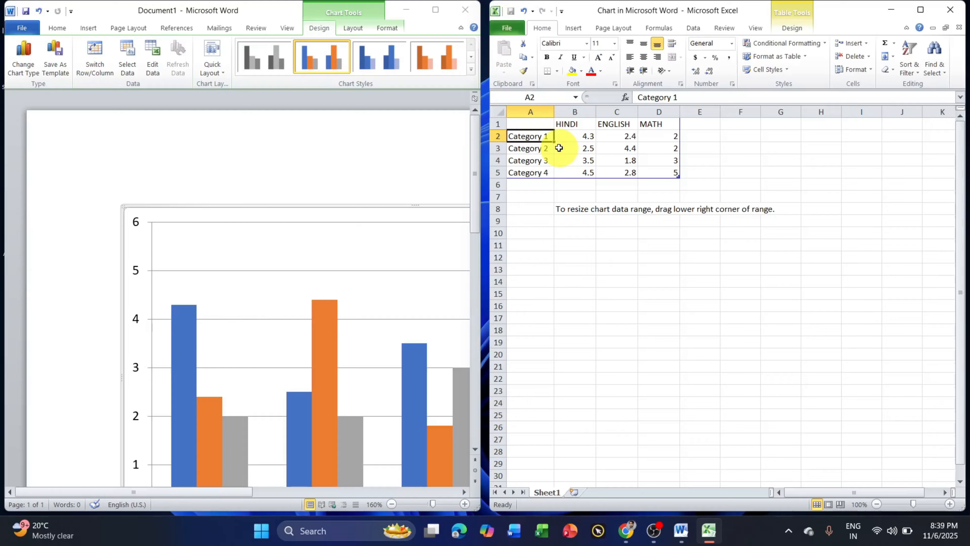
pyautogui.write('AMAN')
pyautogui.press('Return')
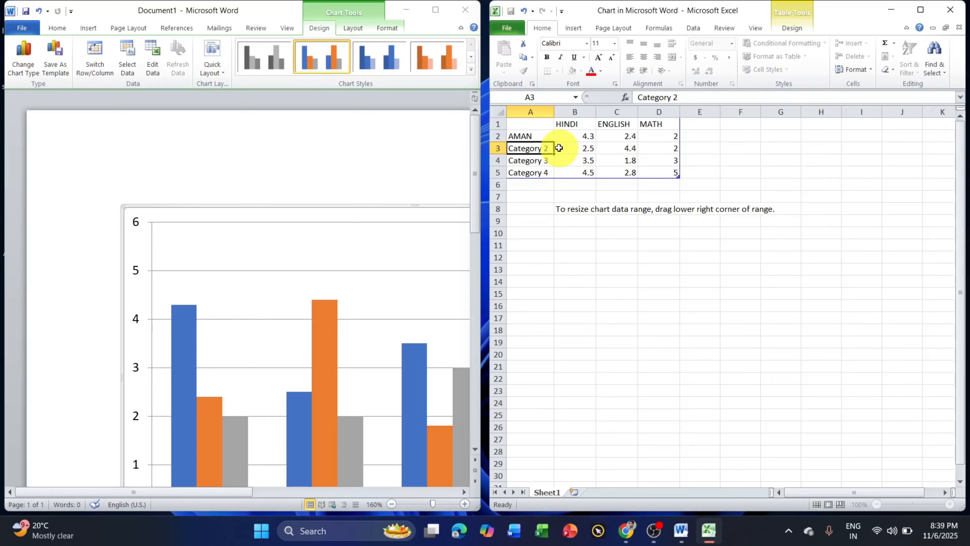
pyautogui.write('RAHUL')
pyautogui.press('Return')
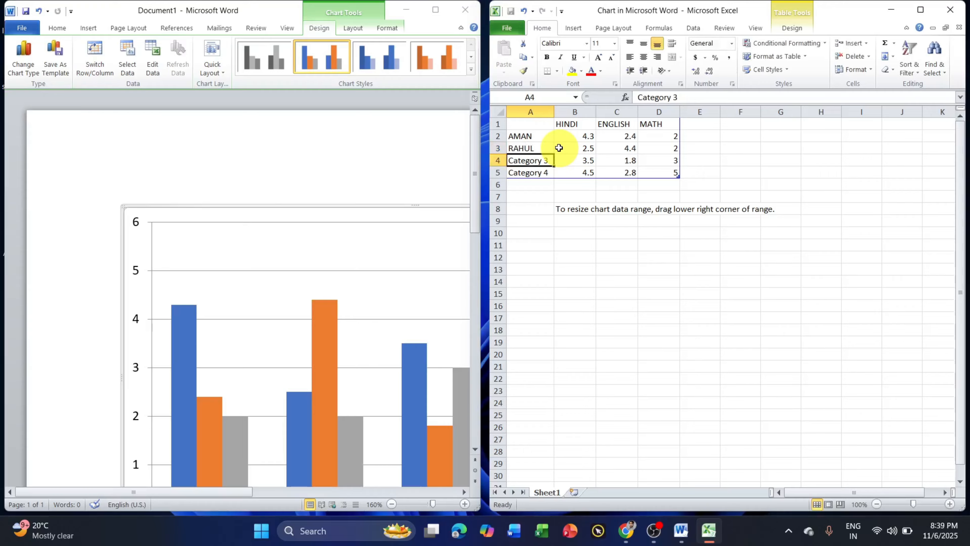
pyautogui.write('NIHAL')
pyautogui.press('Return')
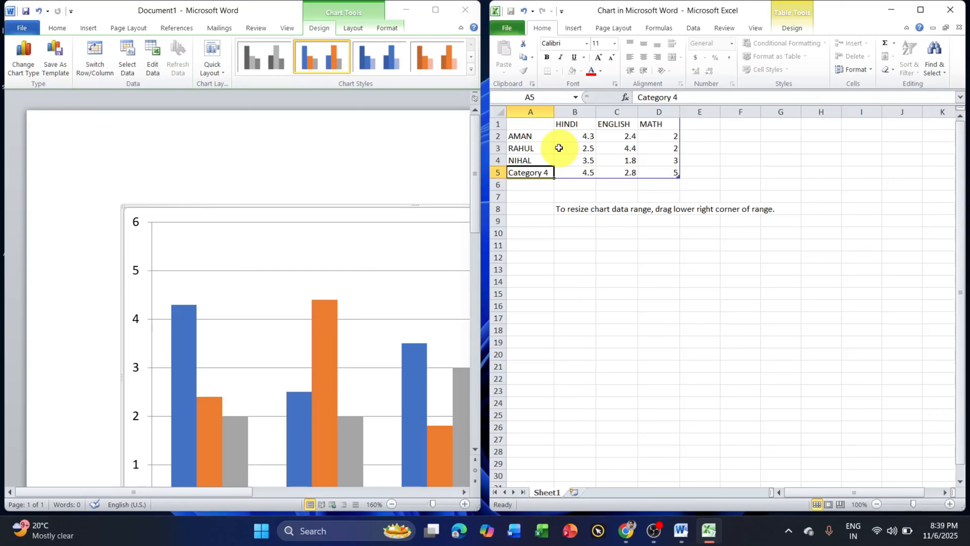
pyautogui.write('PRITI')
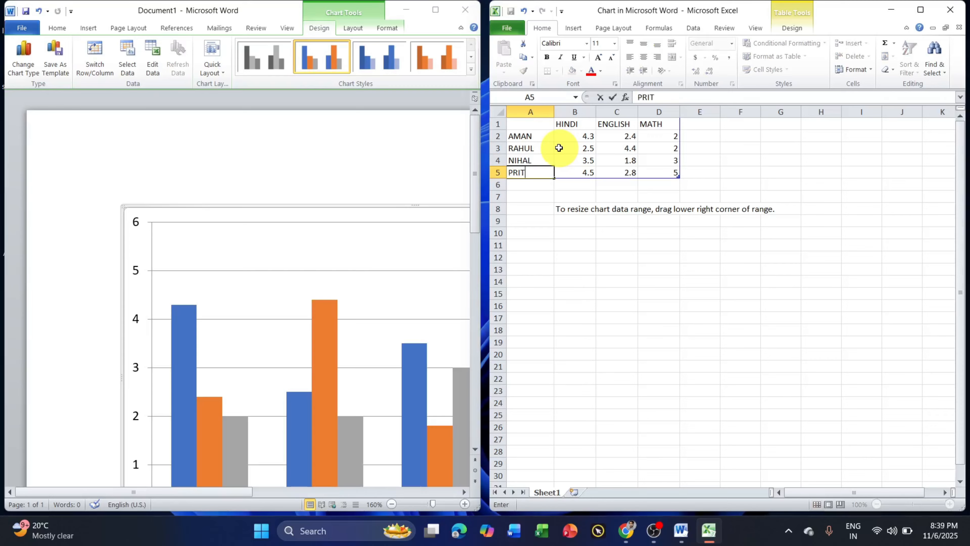
# Enter the first student's marks in row 2: HINDI 88, ENGLISH 85 and MATH 95.
pyautogui.click(559, 138)
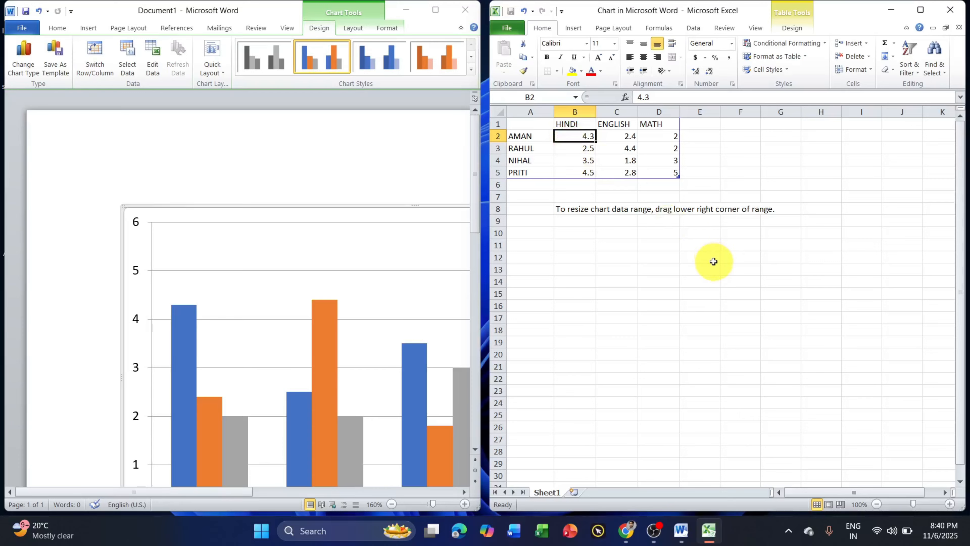
pyautogui.write('88')
pyautogui.press('Tab')
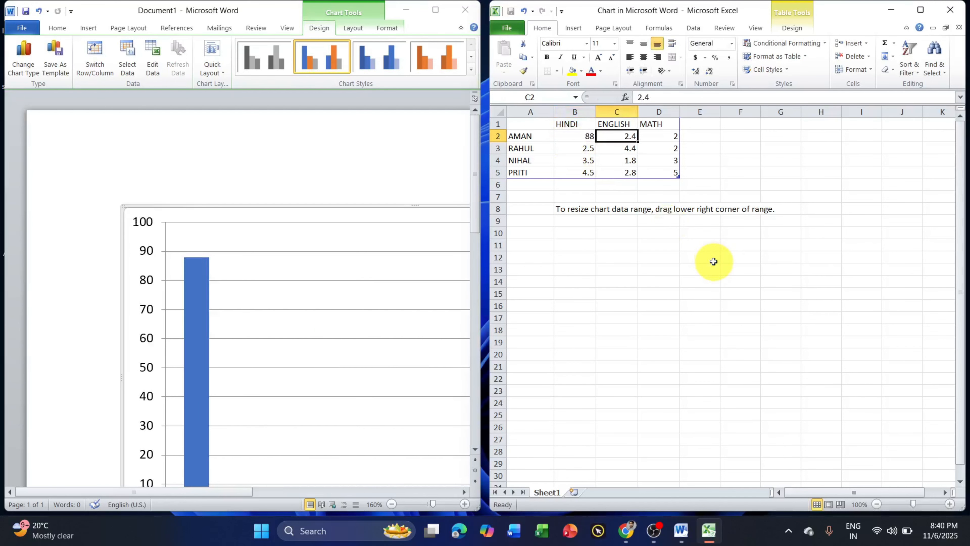
pyautogui.write('85')
pyautogui.press('Tab')
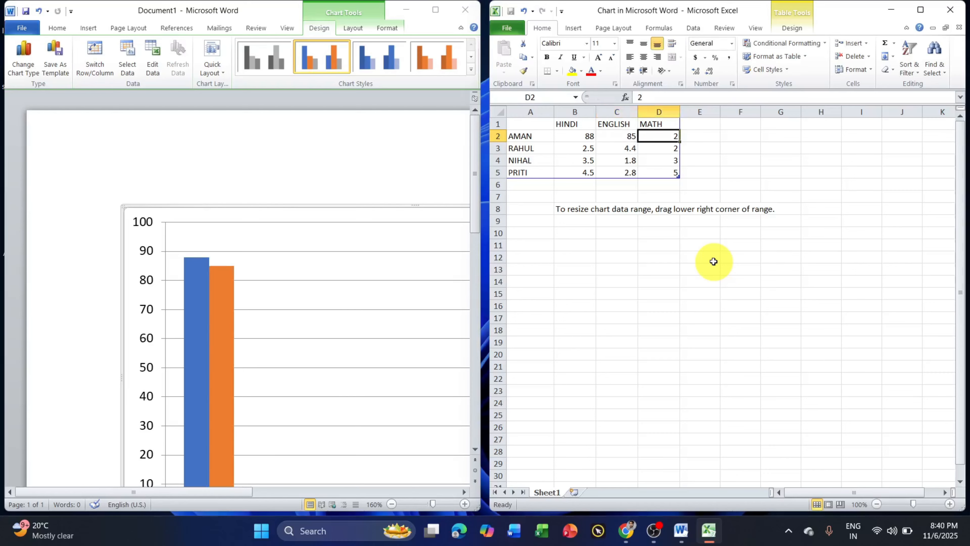
pyautogui.write('95')
pyautogui.press('Return')
# Enter the second student's marks in row 3: HINDI 89, ENGLISH 85 and MATH 90.
pyautogui.press('Tab')
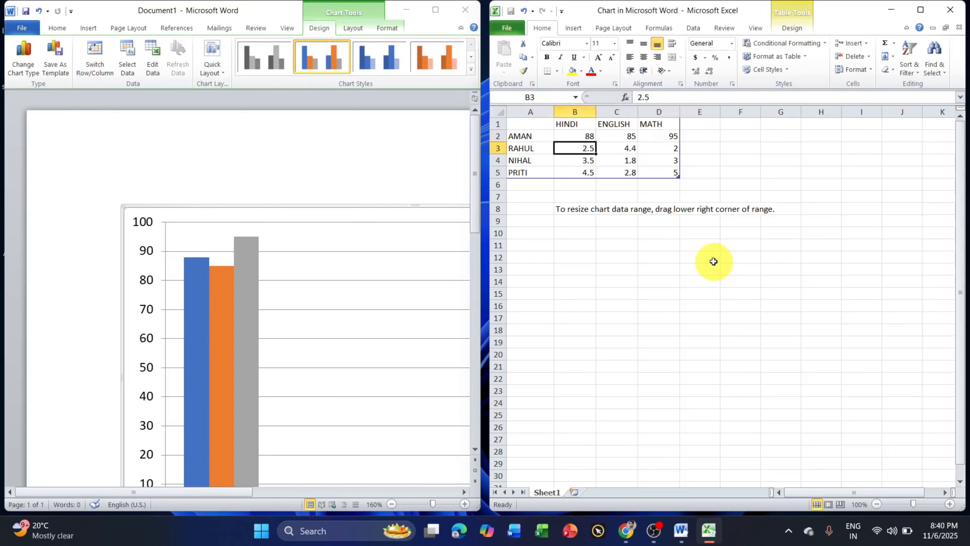
pyautogui.write('89')
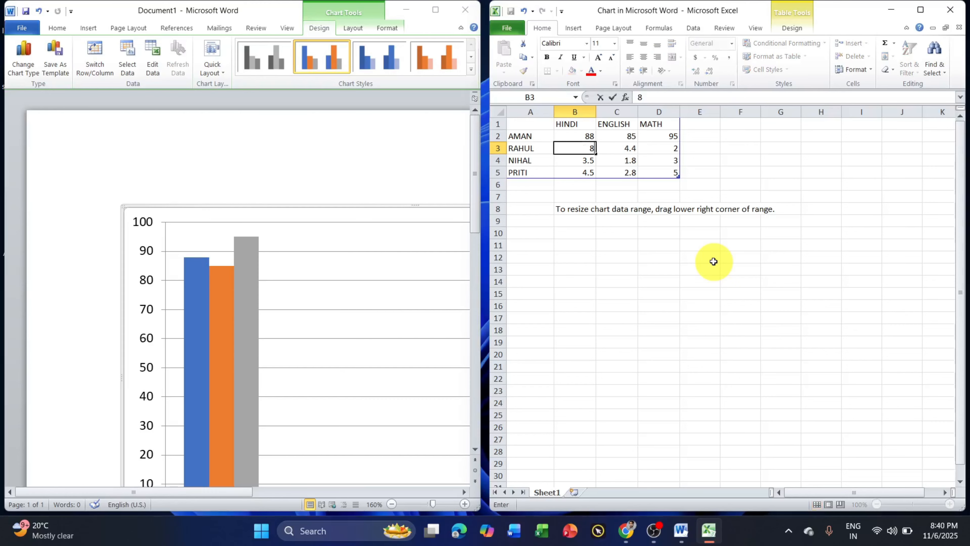
pyautogui.press('Tab')
pyautogui.write('85')
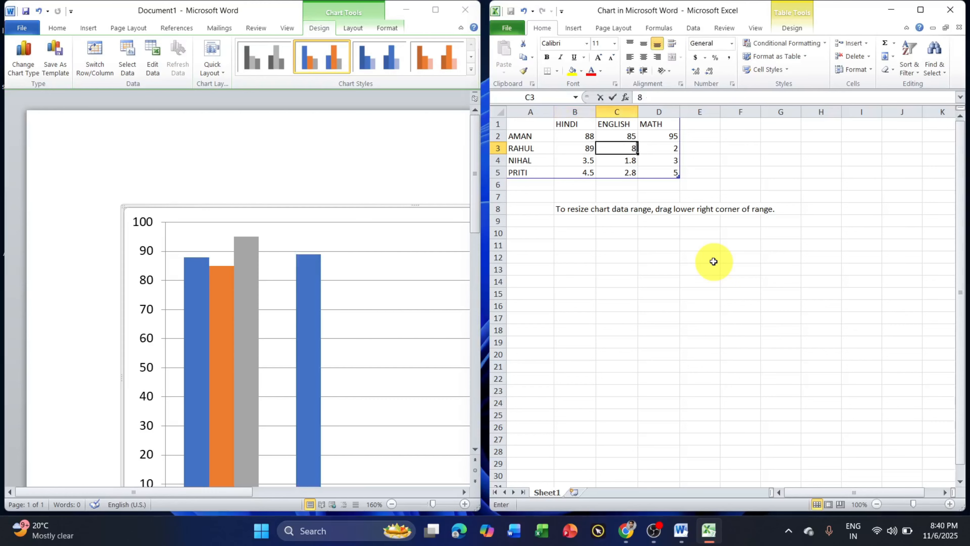
pyautogui.press('Tab')
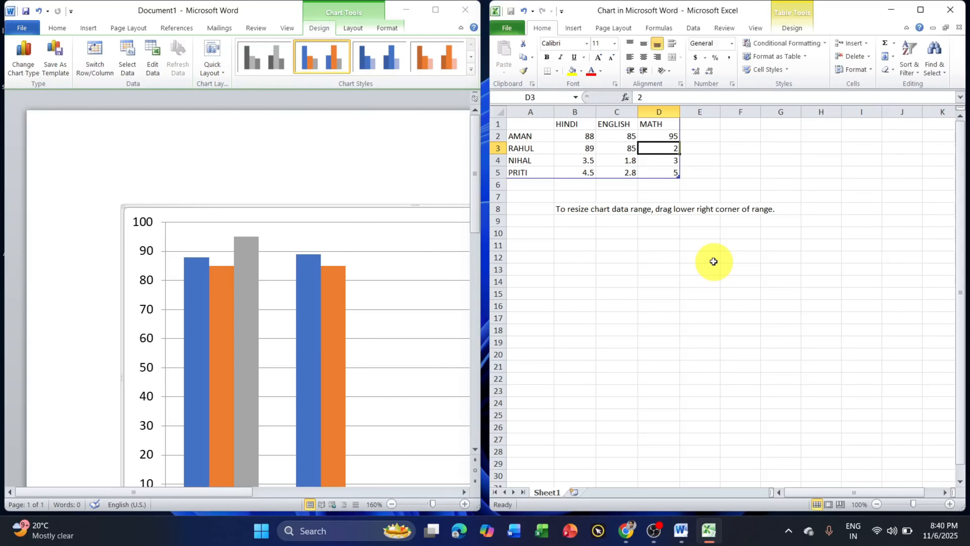
pyautogui.write('90')
pyautogui.press('Return')
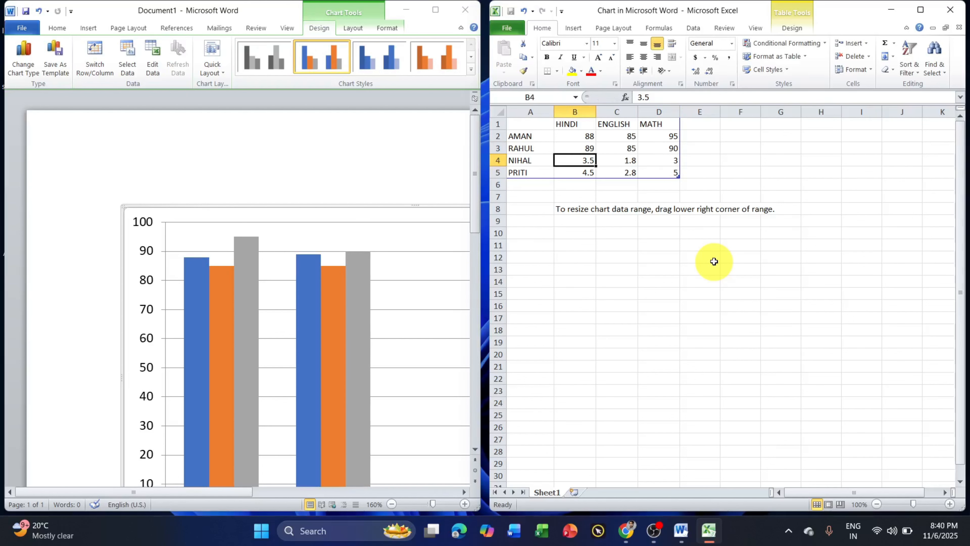
# Enter the third student's marks in row 4: HINDI 75, ENGLISH 90 and MATH 90.
pyautogui.press('Left')
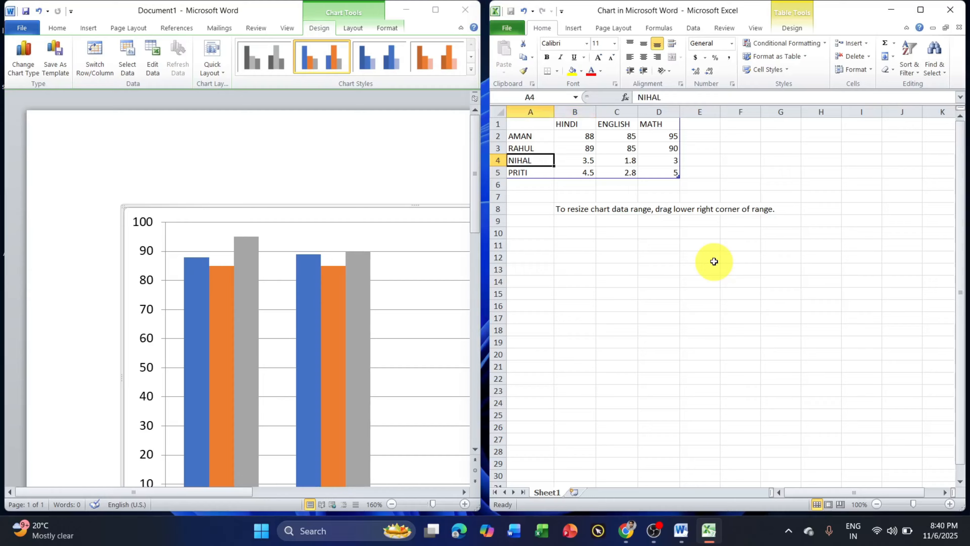
pyautogui.press('Right')
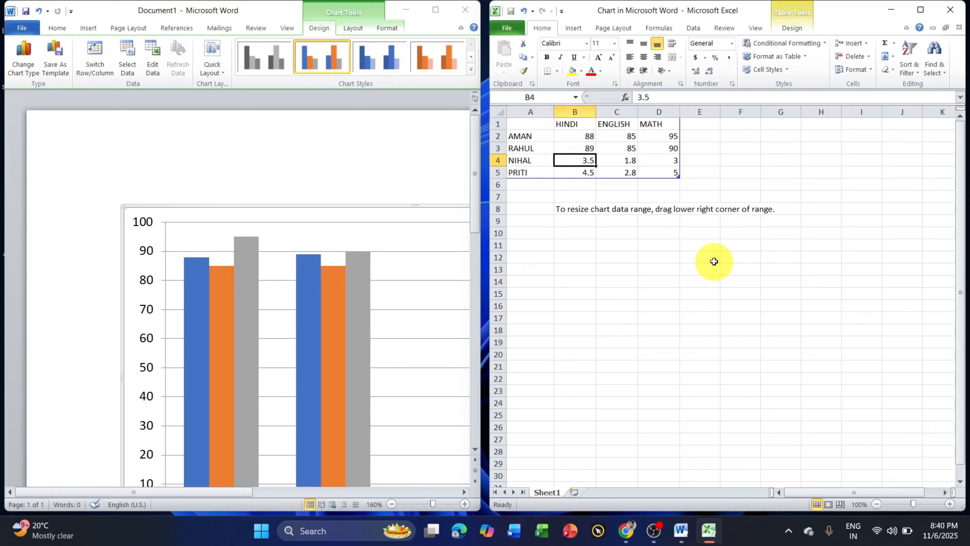
pyautogui.write('75')
pyautogui.press('Tab')
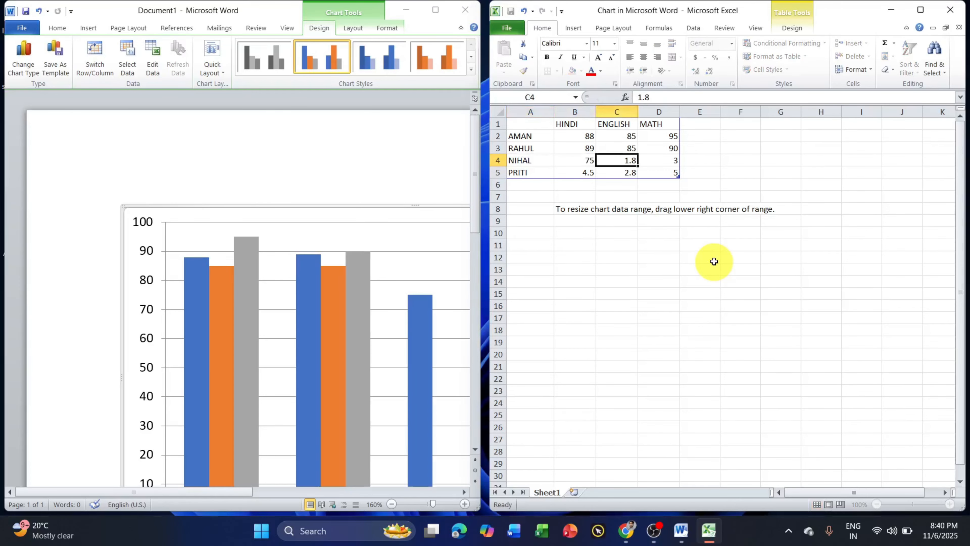
pyautogui.write('90')
pyautogui.press('Tab')
pyautogui.write('90')
pyautogui.press('Return')
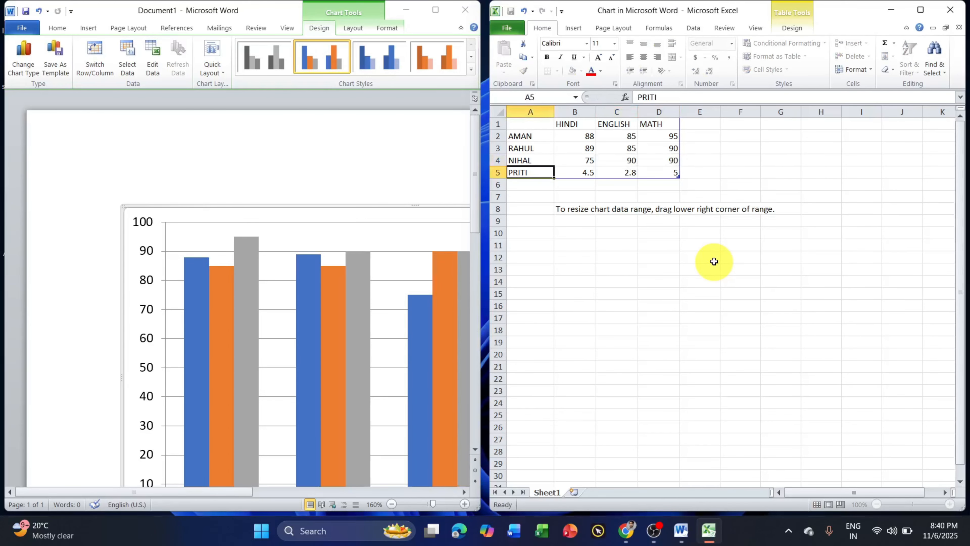
# Enter the fourth student's marks in row 5, HINDI 75, ENGLISH 45 and MATH 65, and close the chart's data sheet.
pyautogui.press('Right')
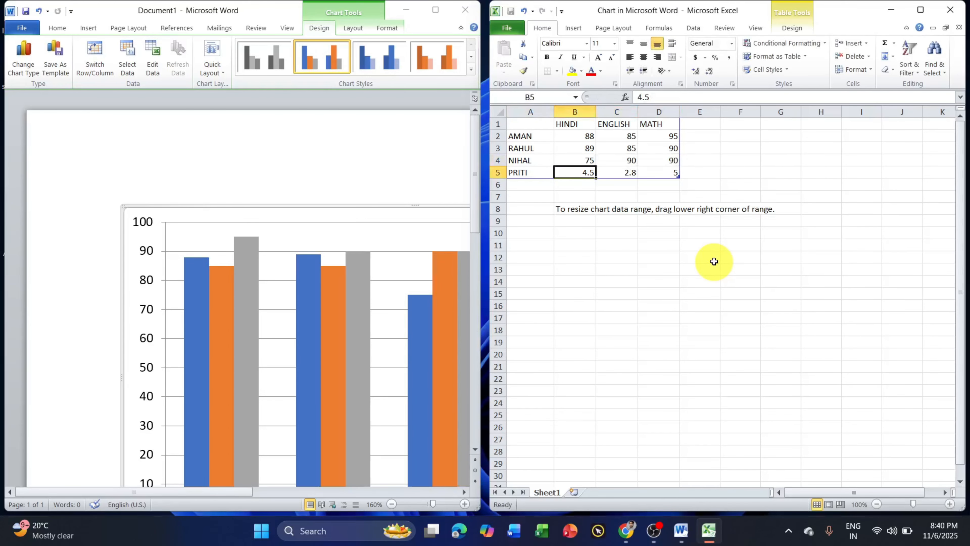
pyautogui.write('75')
pyautogui.press('Tab')
pyautogui.write('45')
pyautogui.press('Tab')
pyautogui.write('6')
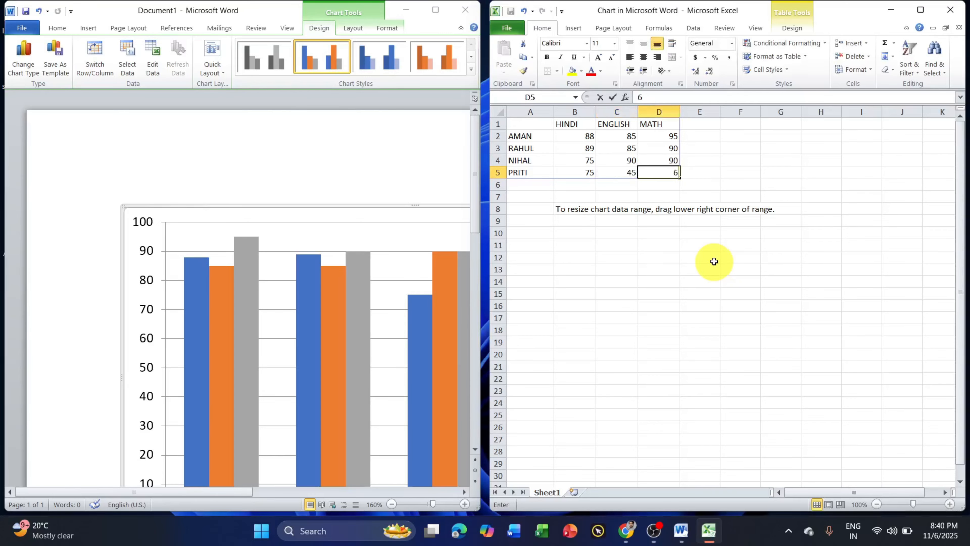
pyautogui.write('5')
pyautogui.press('Return')
pyautogui.press('BackSpace')
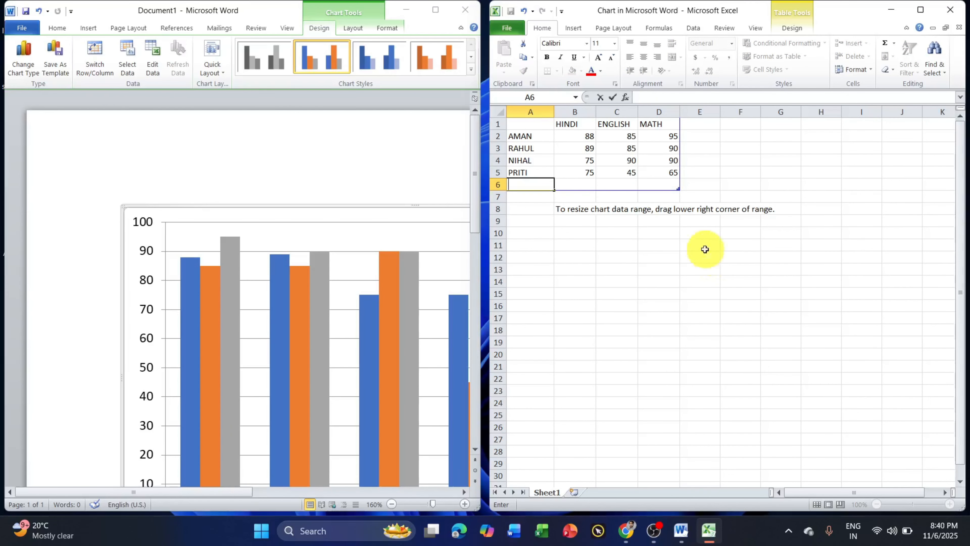
pyautogui.click(948, 12)
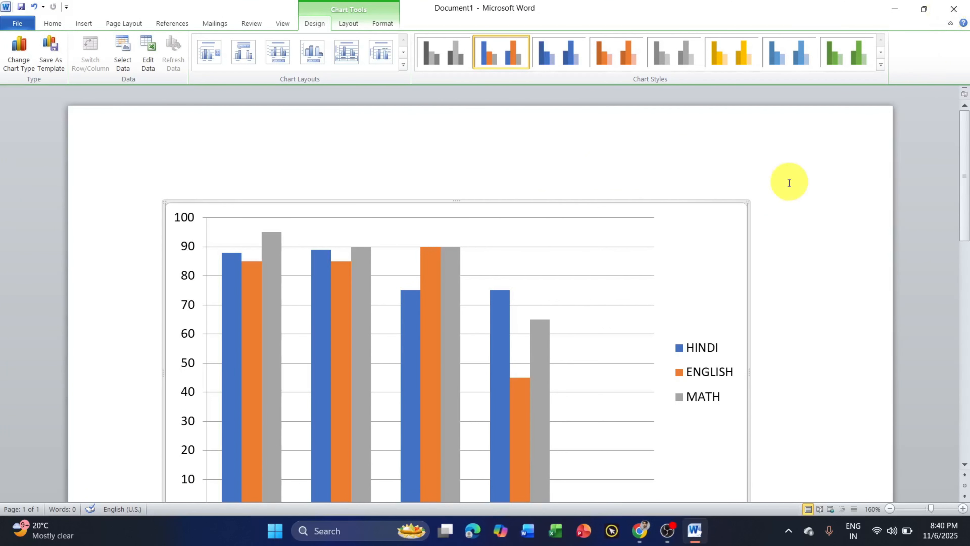
# Enlarge the marks chart in width and height from its lower-right corner, keeping it within the page.
pyautogui.scroll(-2, 785, 193)
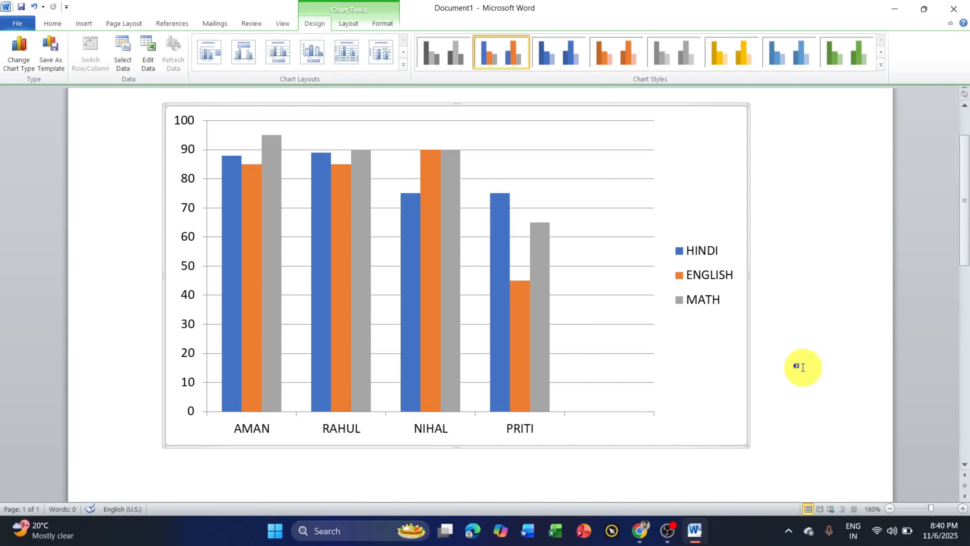
pyautogui.scroll(-1, 799, 382)
pyautogui.scroll(-1, 792, 396)
pyautogui.scroll(-2, 793, 391)
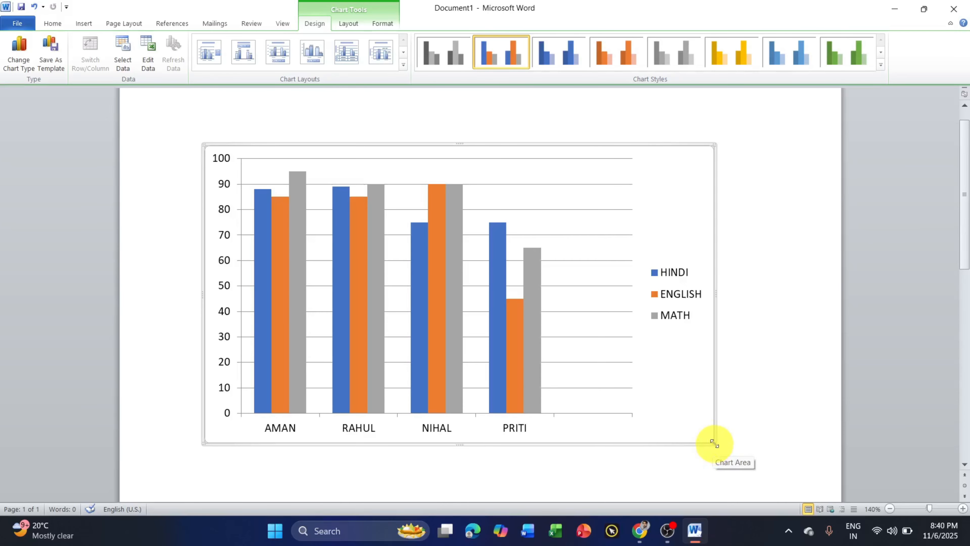
pyautogui.moveTo(713, 443); pyautogui.dragTo(789, 468)
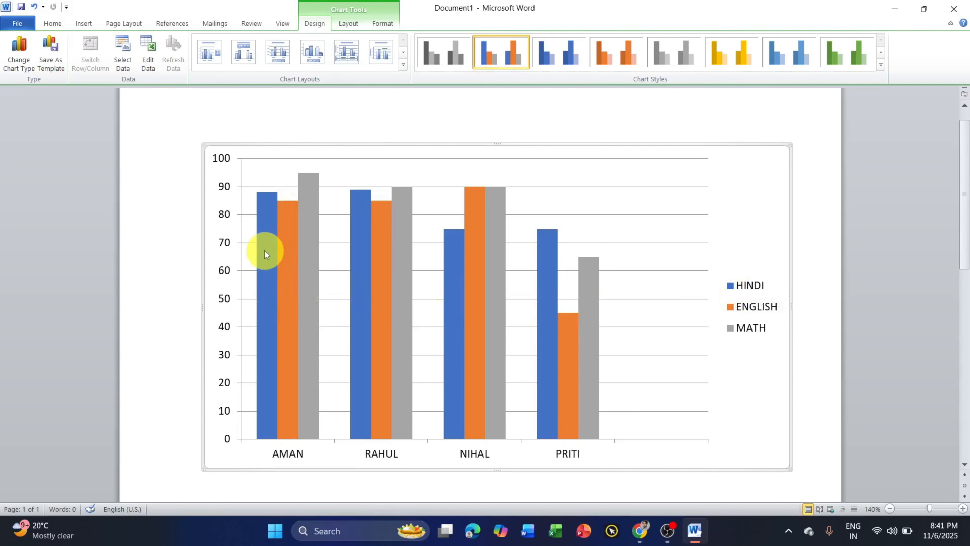
# Examine each student's subject columns against the value axis and legend, and dismiss the PointerFocus trial notice.
pyautogui.moveTo(264, 254)
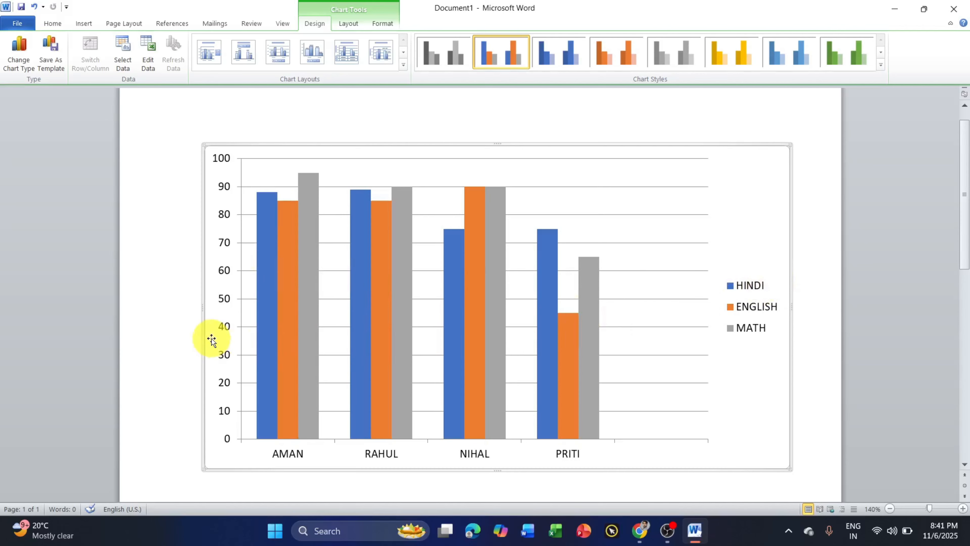
pyautogui.moveTo(265, 207)
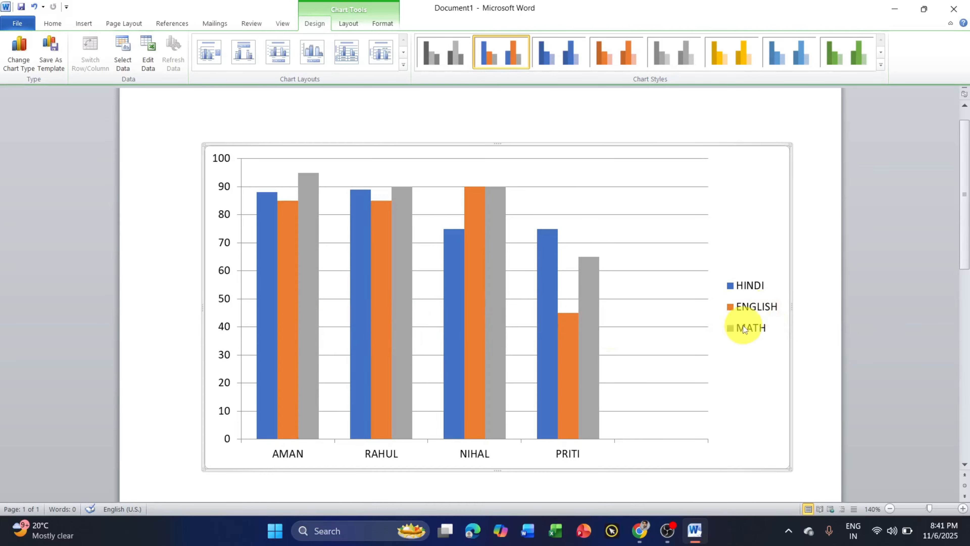
pyautogui.moveTo(316, 334)
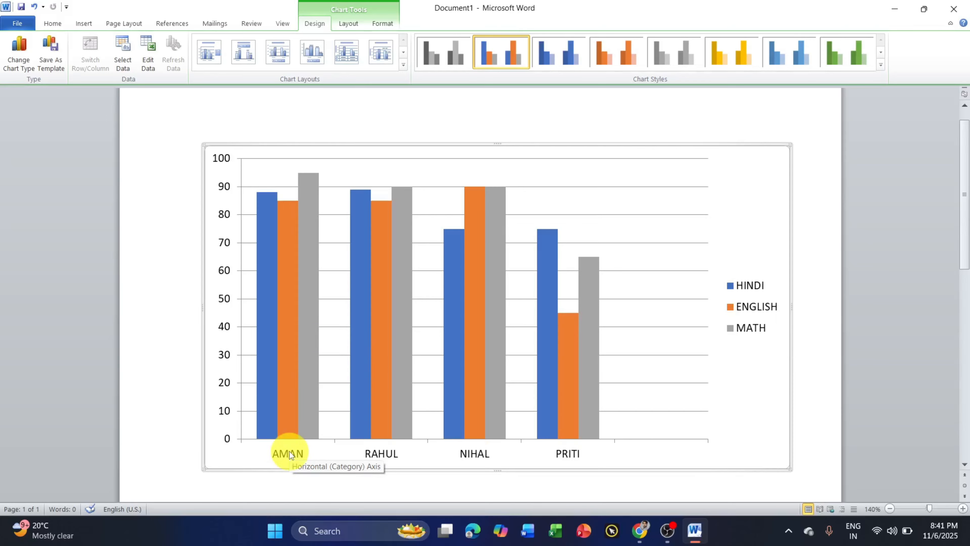
pyautogui.moveTo(264, 406)
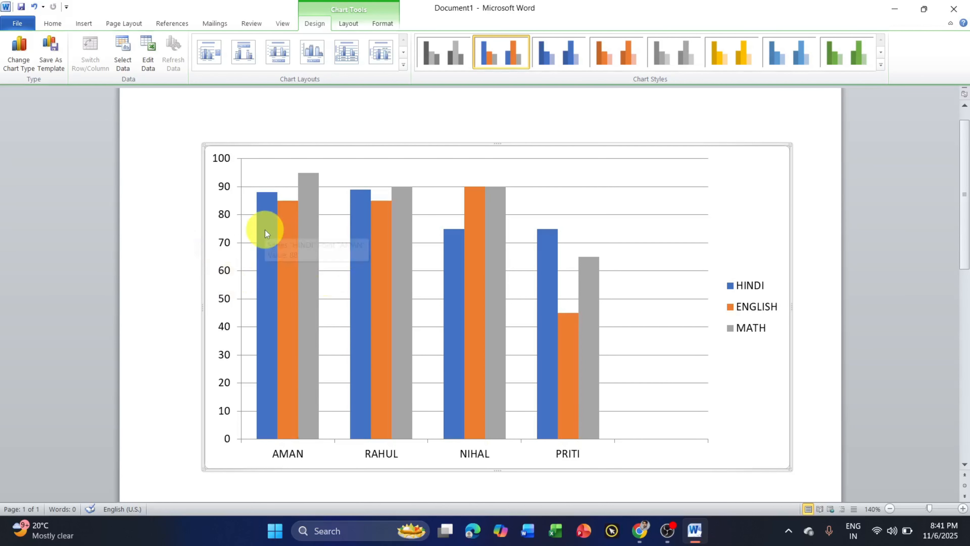
pyautogui.moveTo(266, 233)
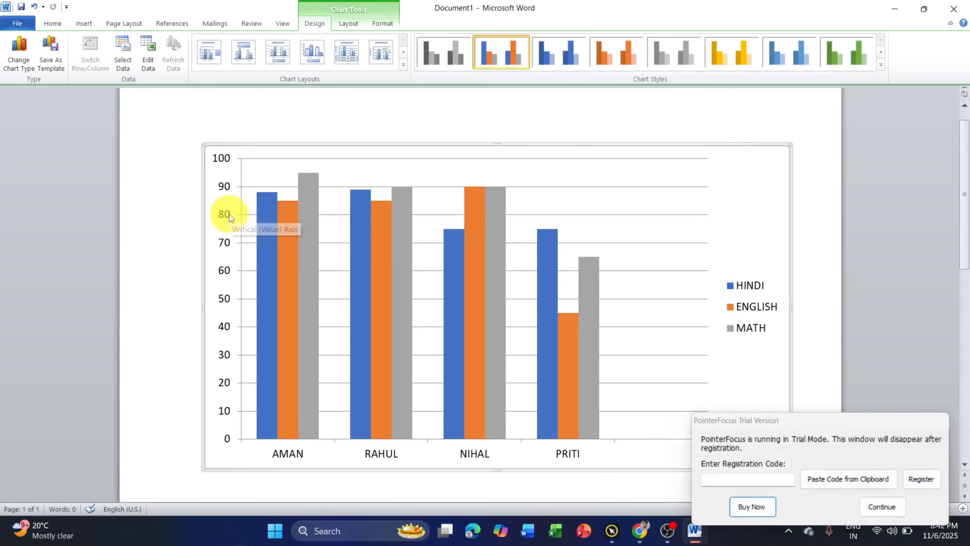
pyautogui.click(882, 507)
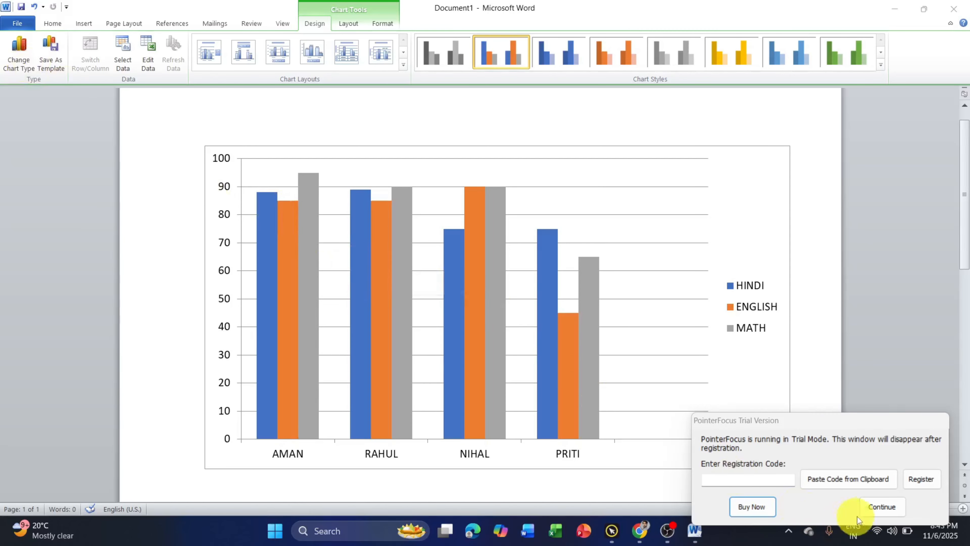
pyautogui.click(874, 509)
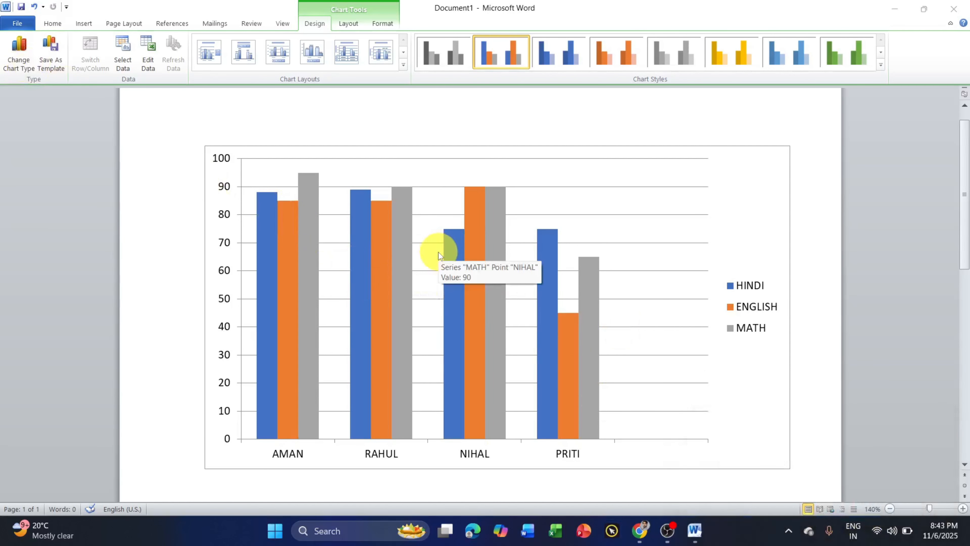
# Change the column chart of marks to the basic Pie chart type.
pyautogui.click(17, 53)
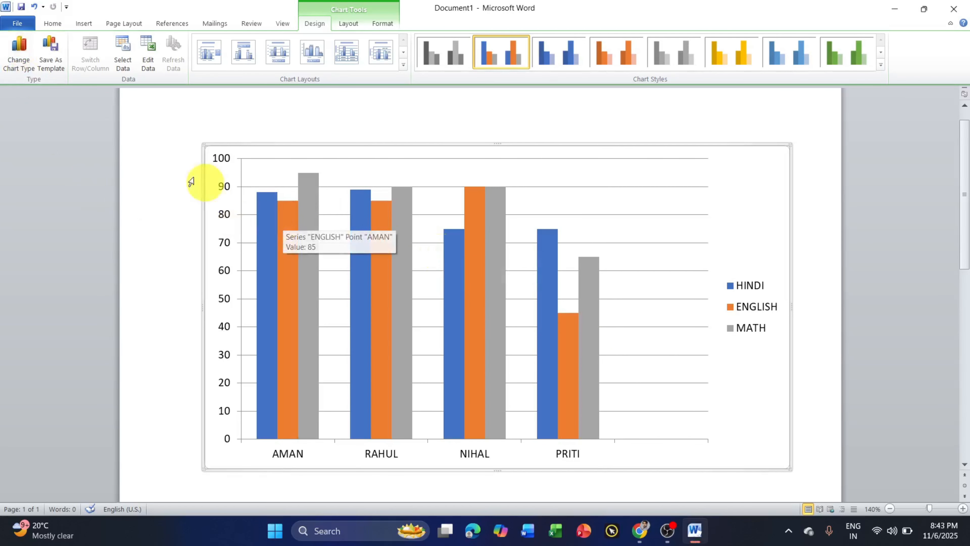
pyautogui.click(17, 51)
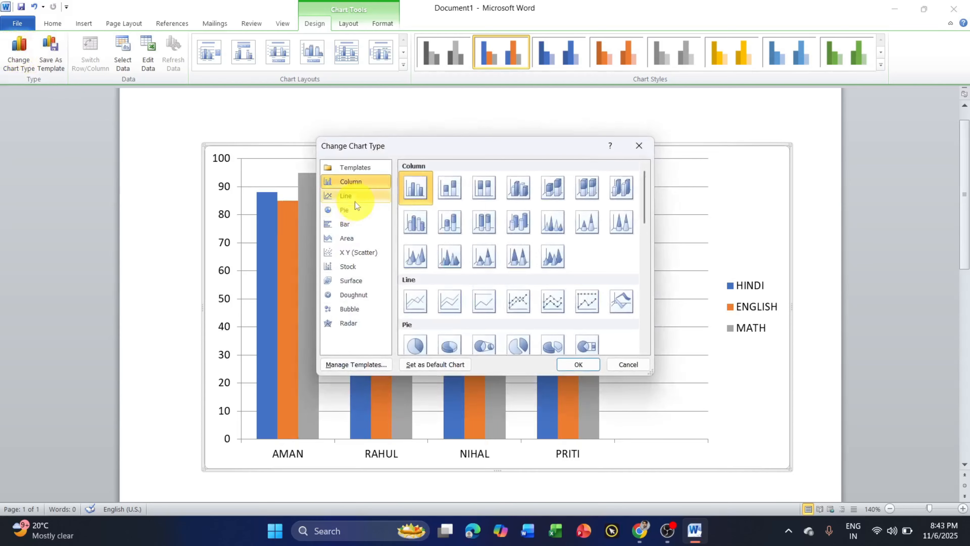
pyautogui.click(356, 199)
pyautogui.click(358, 210)
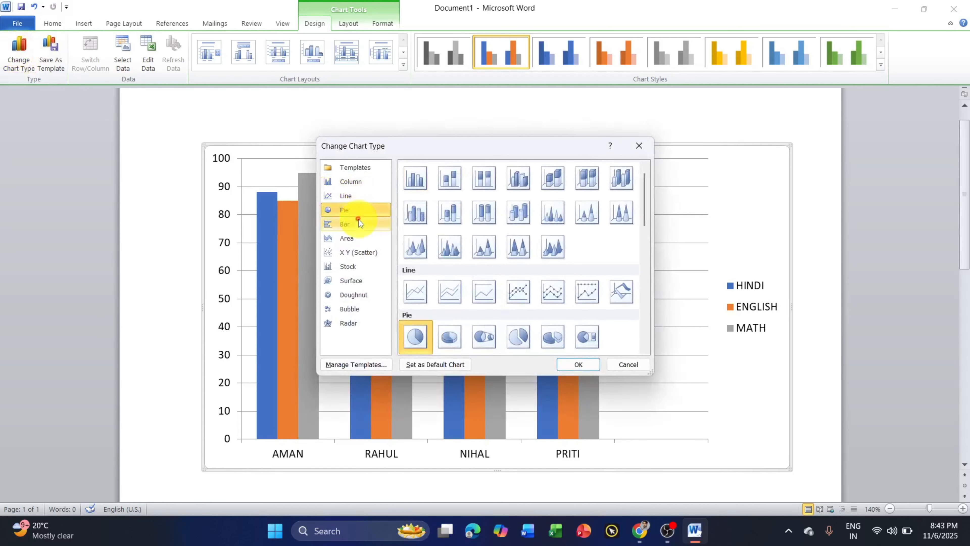
pyautogui.click(358, 224)
pyautogui.click(353, 210)
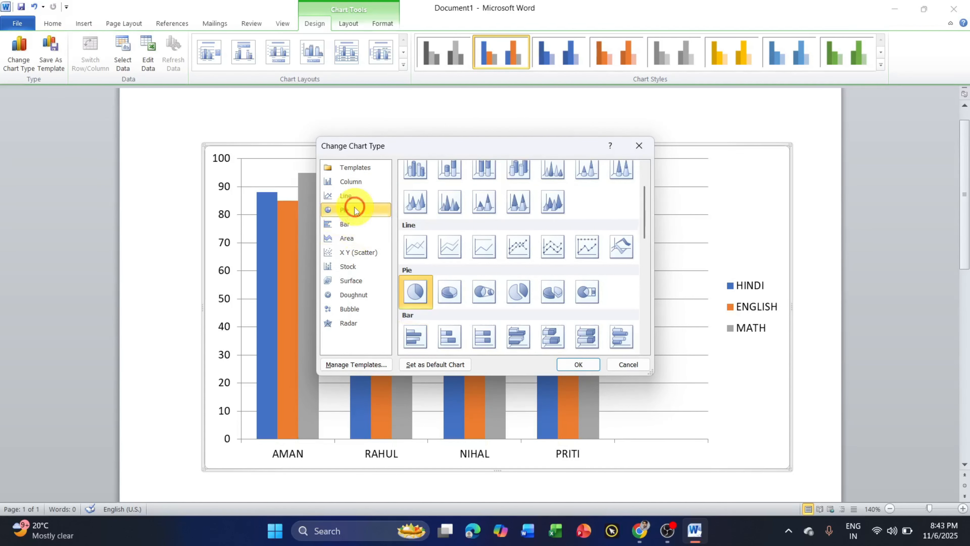
pyautogui.click(579, 364)
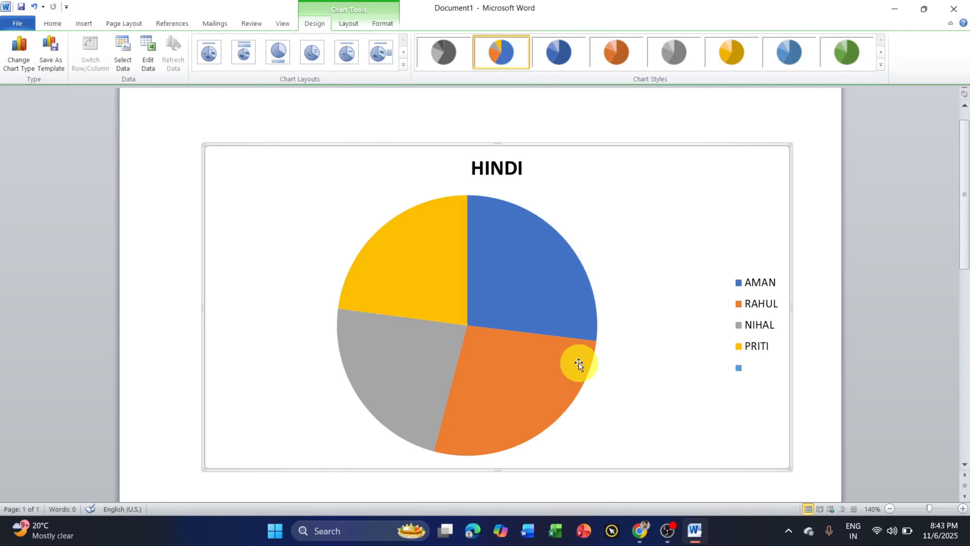
# Undo the change to a pie chart, and view the available chart types without choosing one.
pyautogui.moveTo(579, 362)
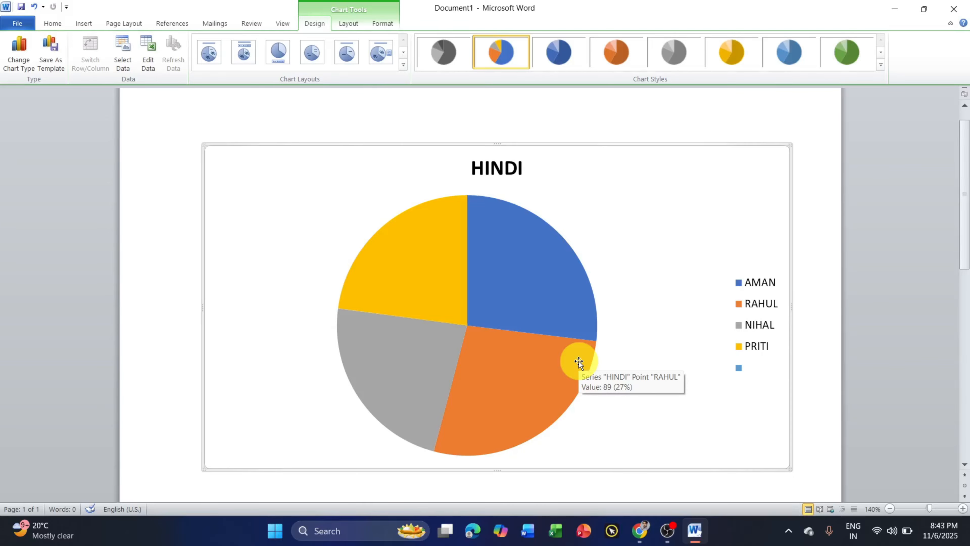
pyautogui.hotkey('ctrl', 'z')
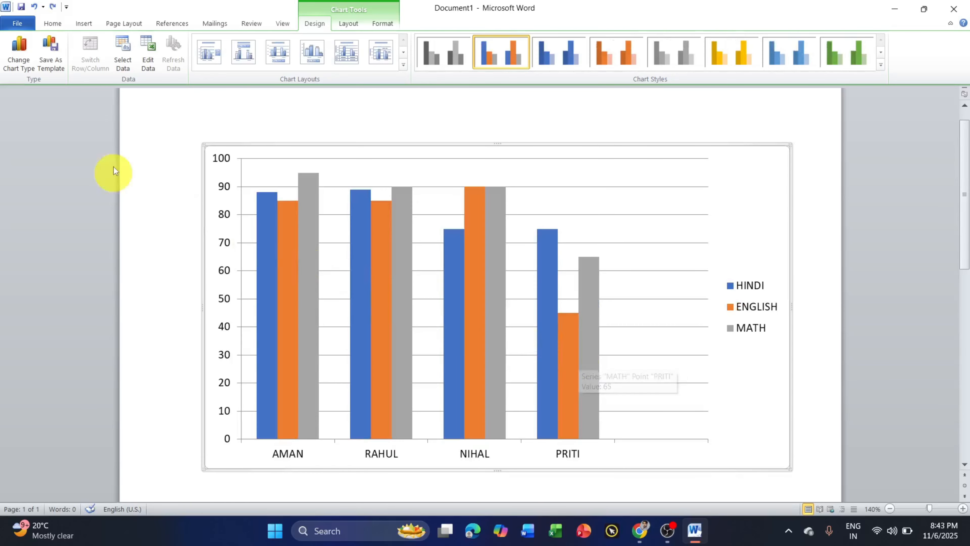
pyautogui.click(23, 62)
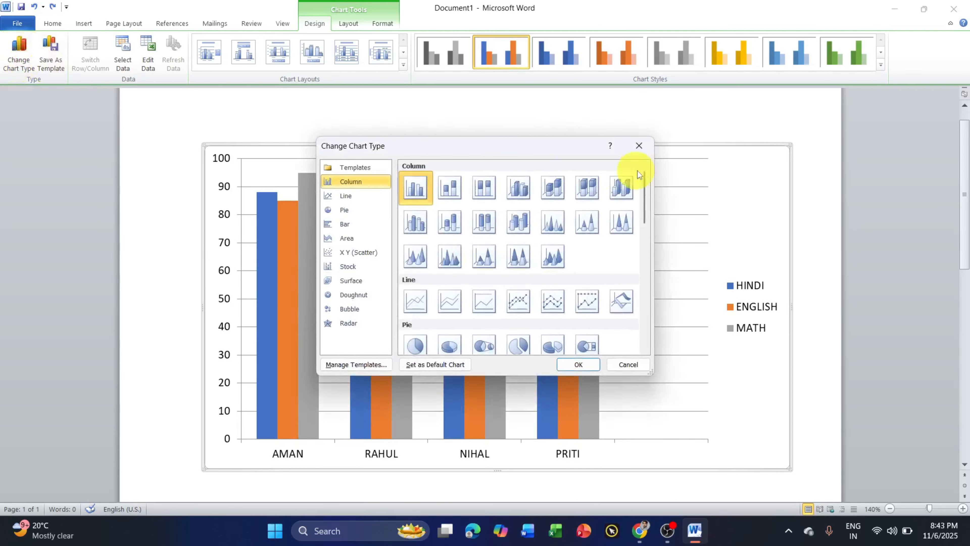
pyautogui.click(639, 146)
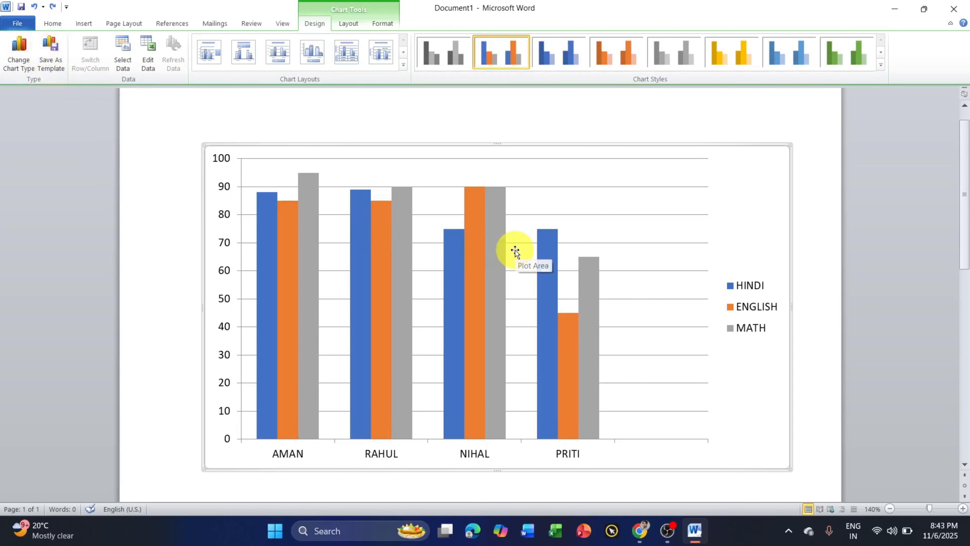
pyautogui.click(53, 54)
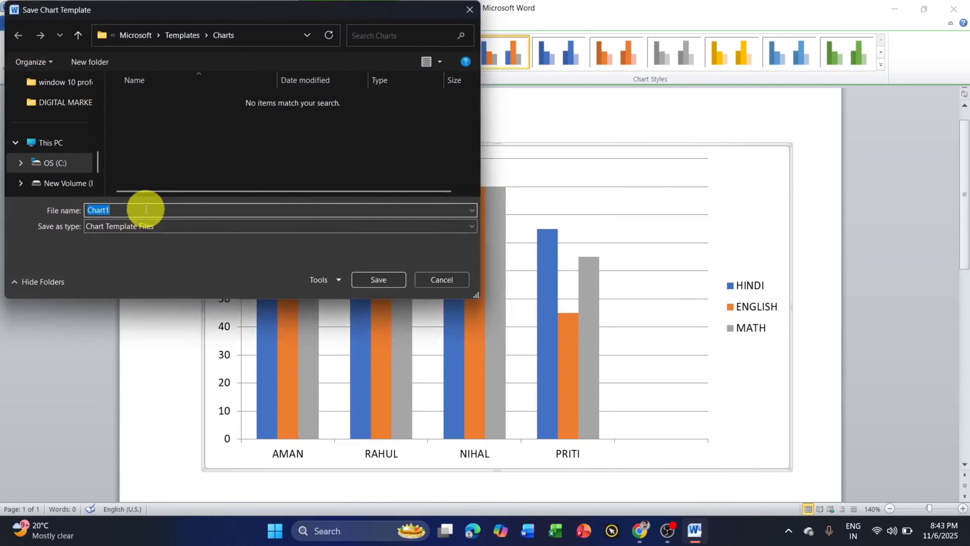
pyautogui.write('AJFDSLJ')
pyautogui.click(448, 279)
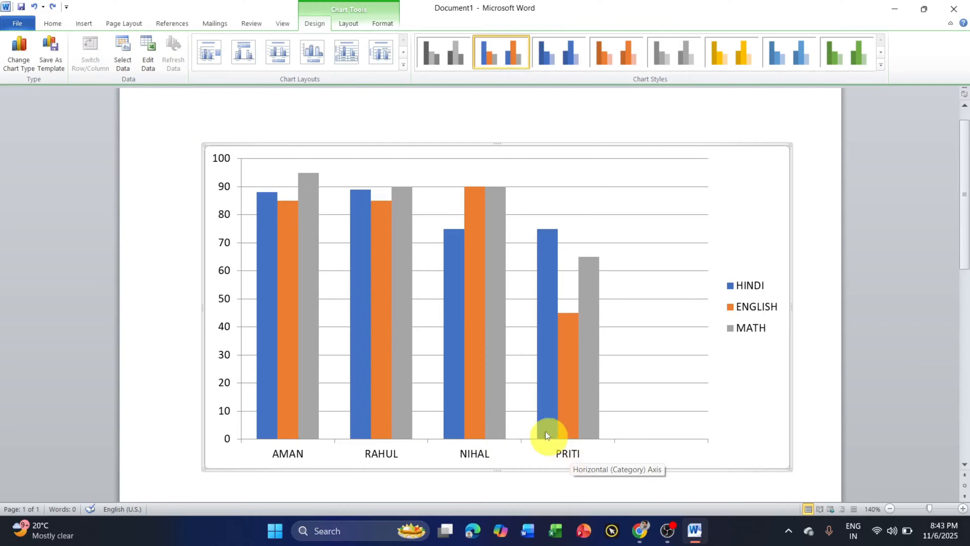
# Set the chart's data range to A1:D4 on Sheet1, close the data sheet and dismiss the trial notice.
pyautogui.click(129, 52)
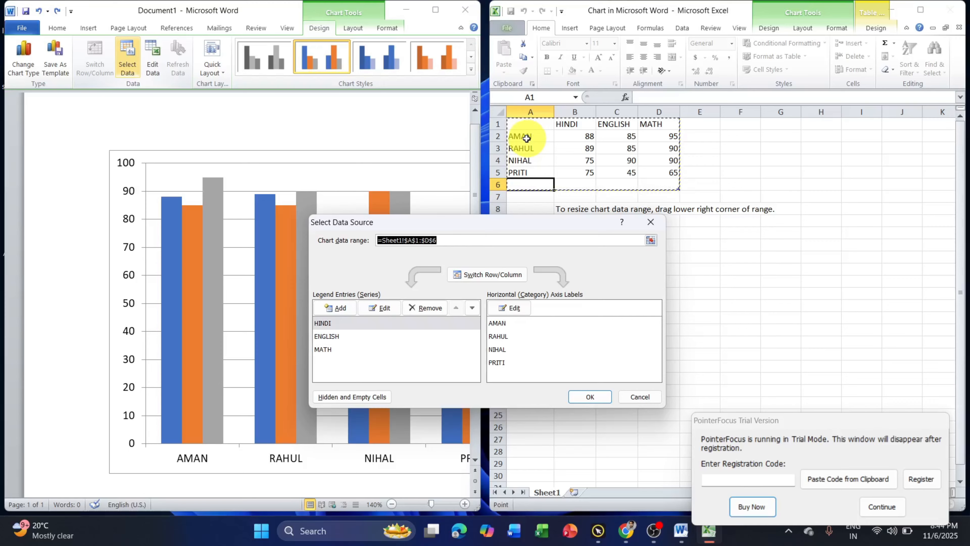
pyautogui.moveTo(526, 129); pyautogui.dragTo(658, 163)
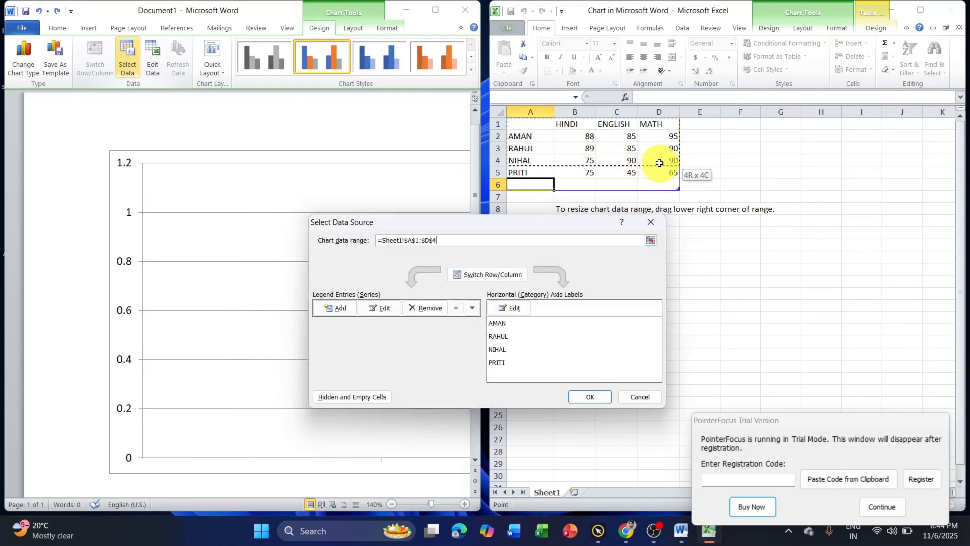
pyautogui.click(590, 397)
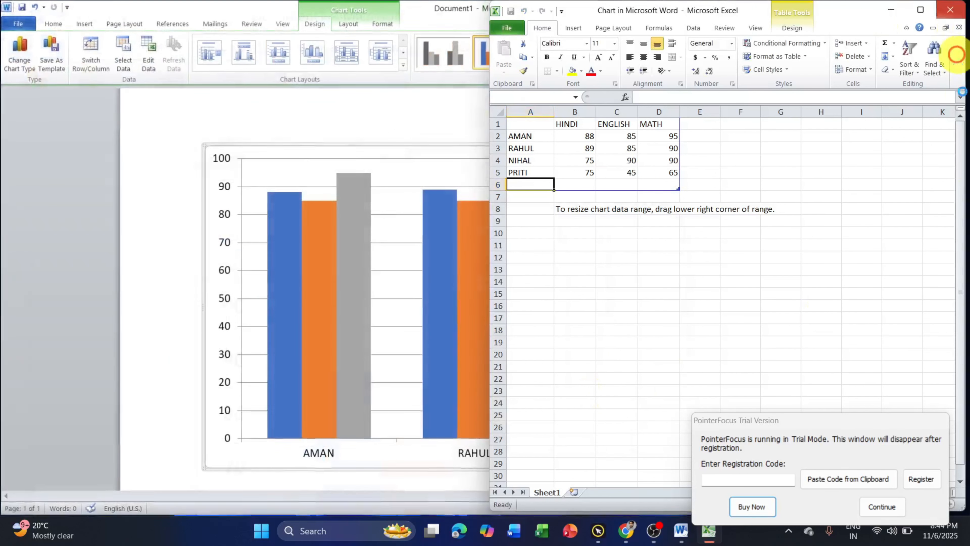
pyautogui.click(950, 10)
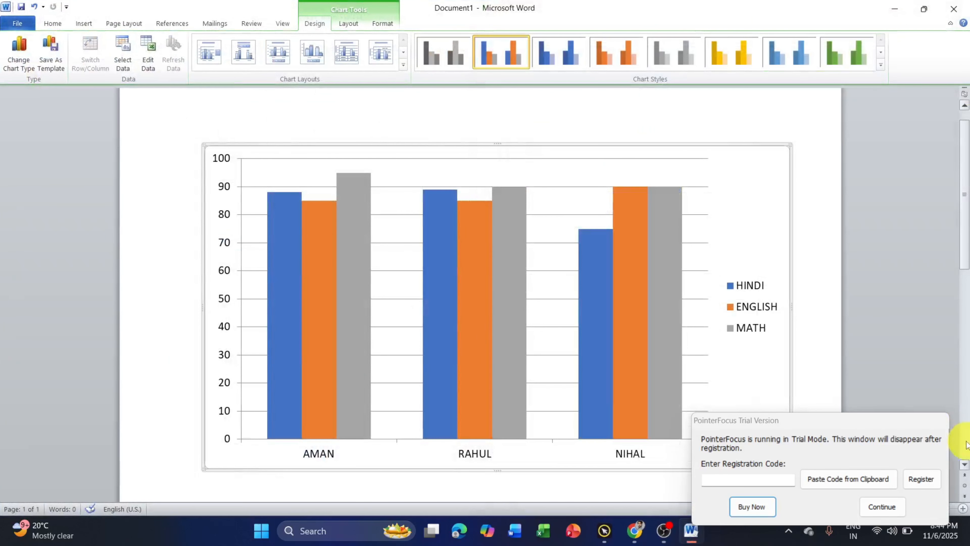
pyautogui.click(882, 507)
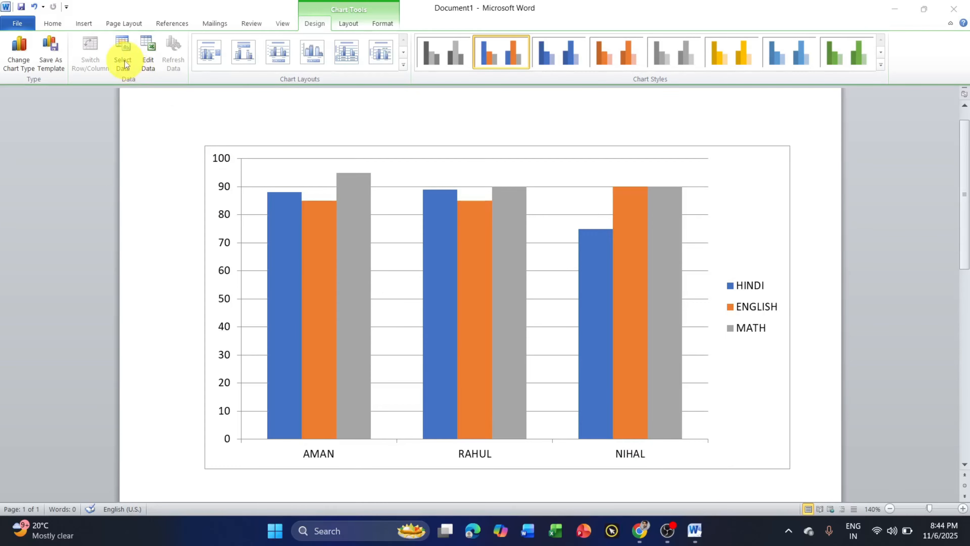
# Open the chart's data, replace the second student's name in cell A3, and close the data sheet.
pyautogui.click(151, 60)
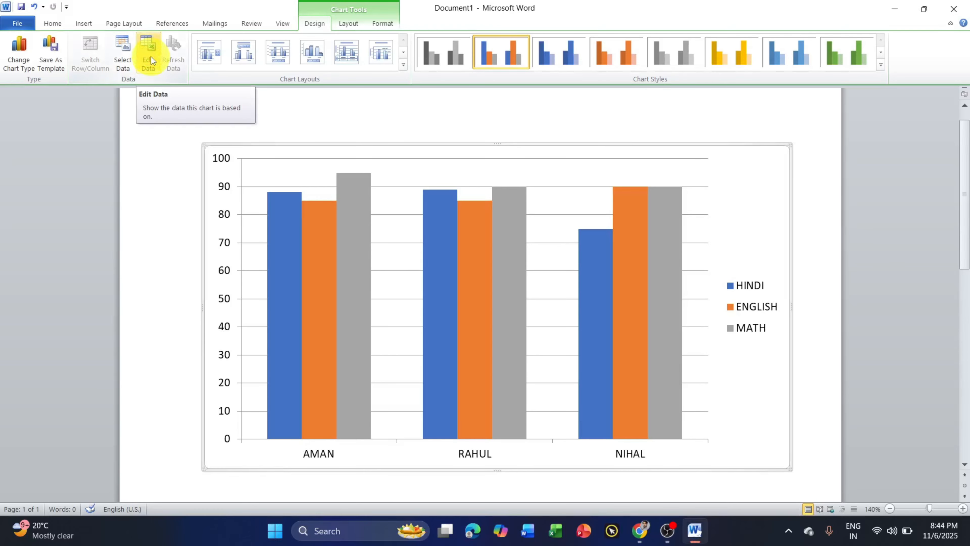
pyautogui.click(150, 57)
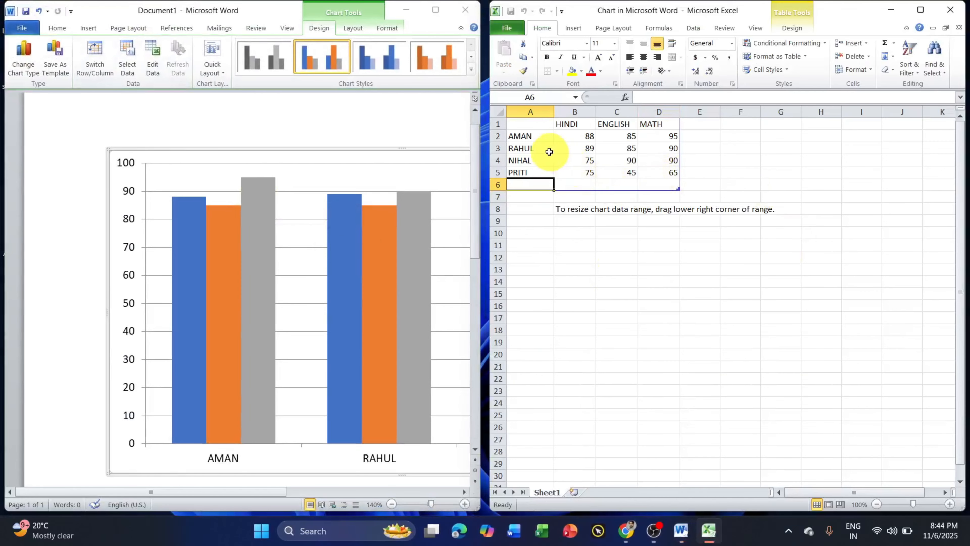
pyautogui.click(539, 148)
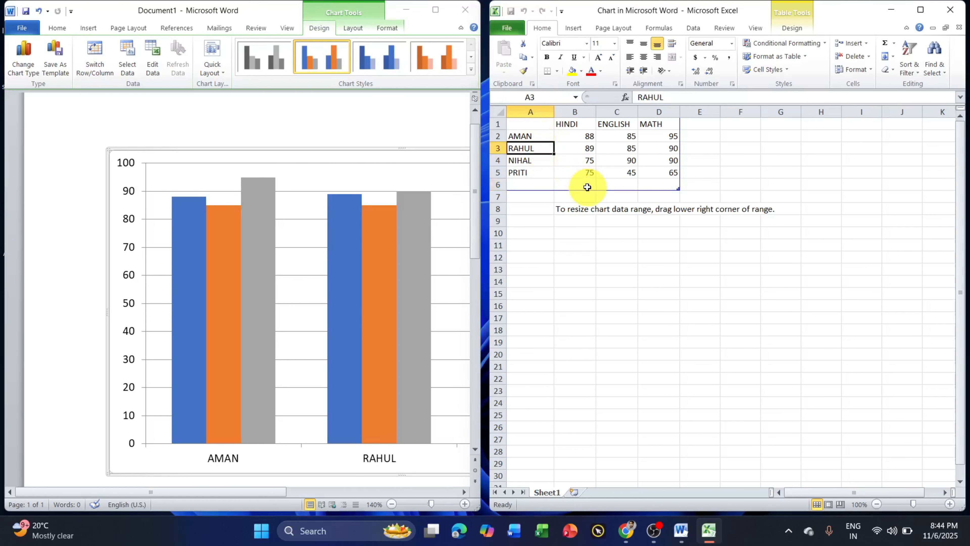
pyautogui.write('RAJESH')
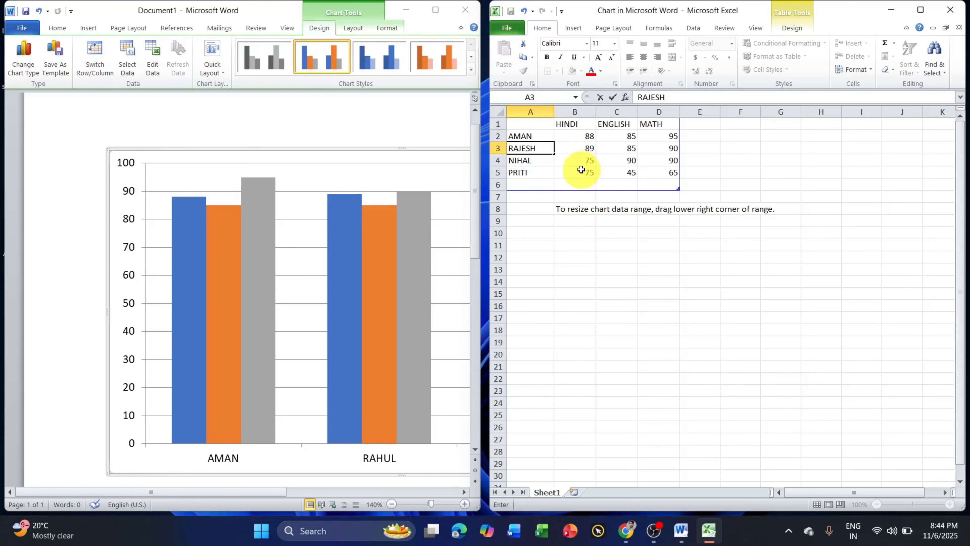
pyautogui.click(585, 172)
pyautogui.click(956, 26)
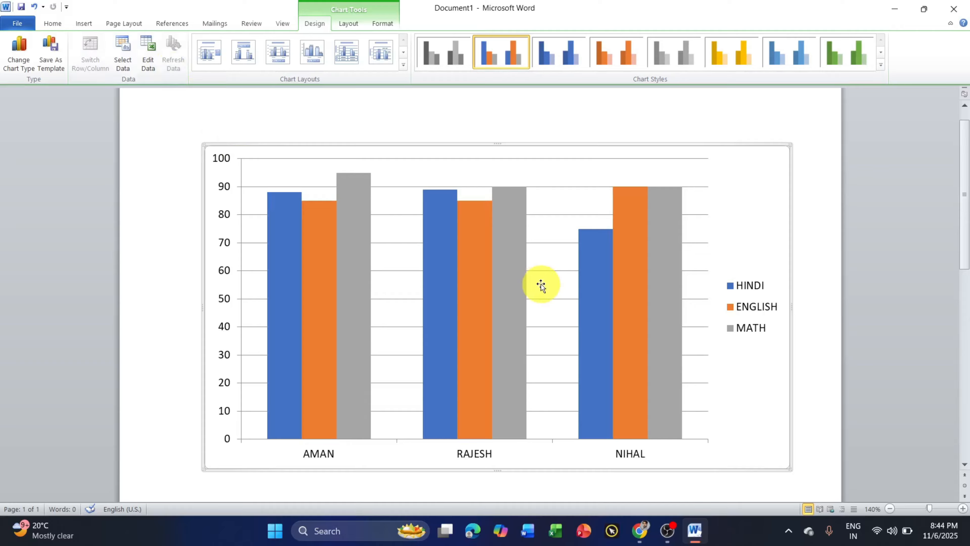
# Extend the chart's data range to A1:D5 on Sheet1, close the data sheet and dismiss the trial notice.
pyautogui.click(123, 53)
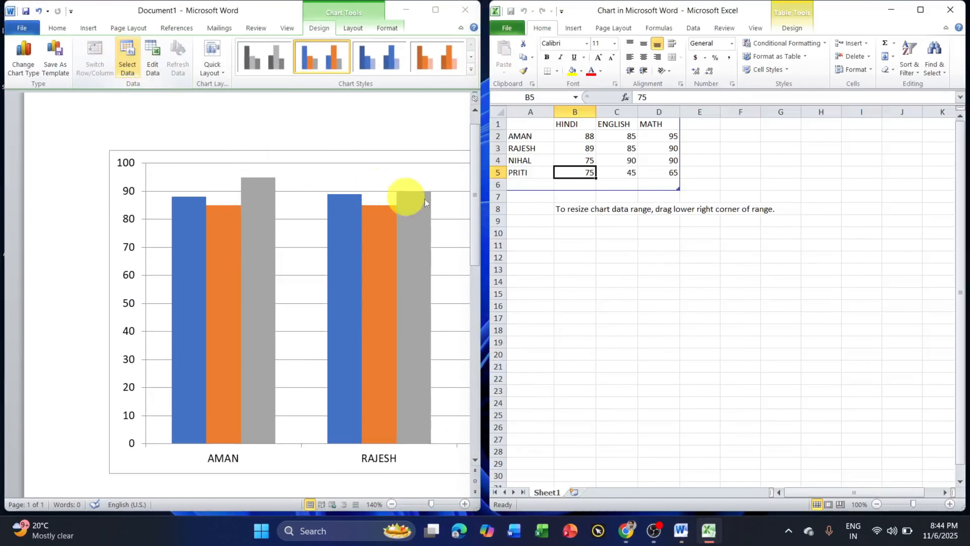
pyautogui.moveTo(528, 125); pyautogui.dragTo(651, 171)
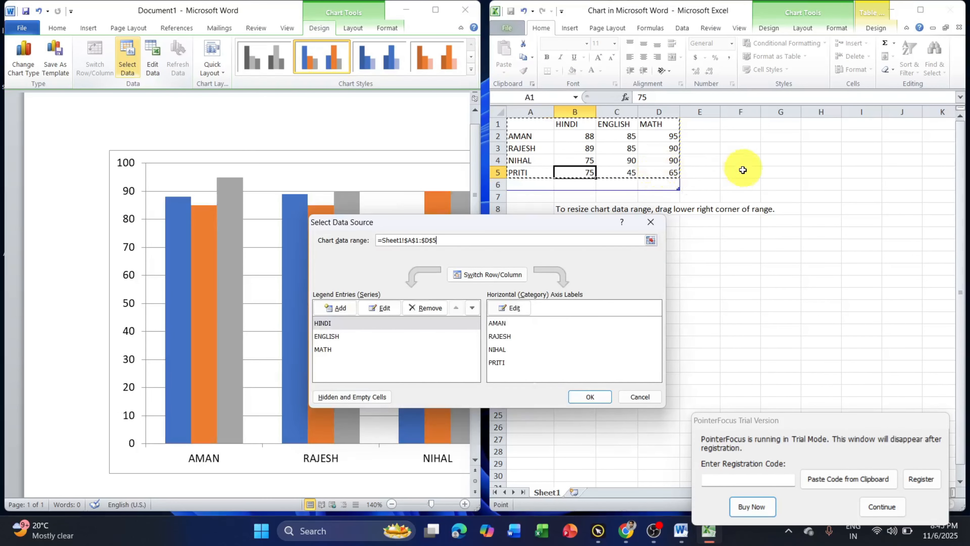
pyautogui.click(593, 391)
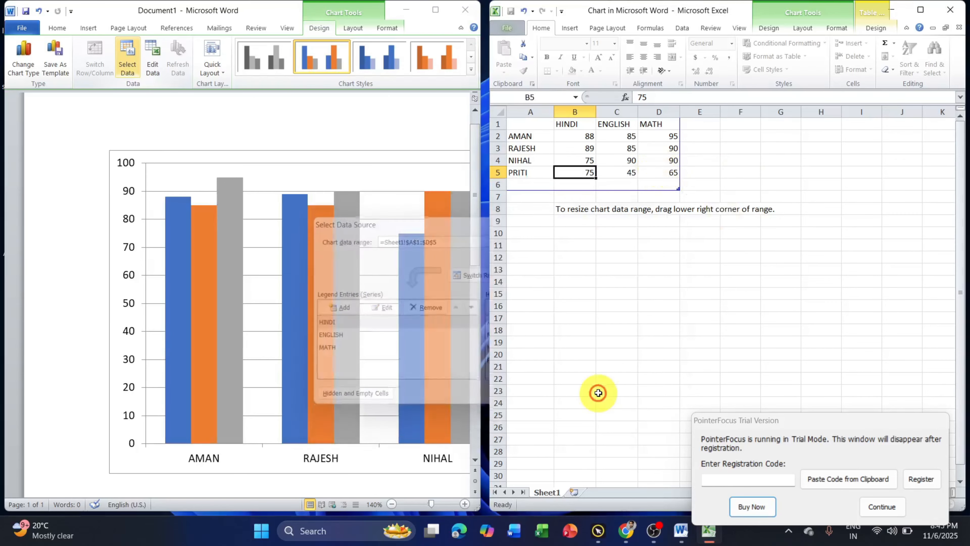
pyautogui.click(950, 10)
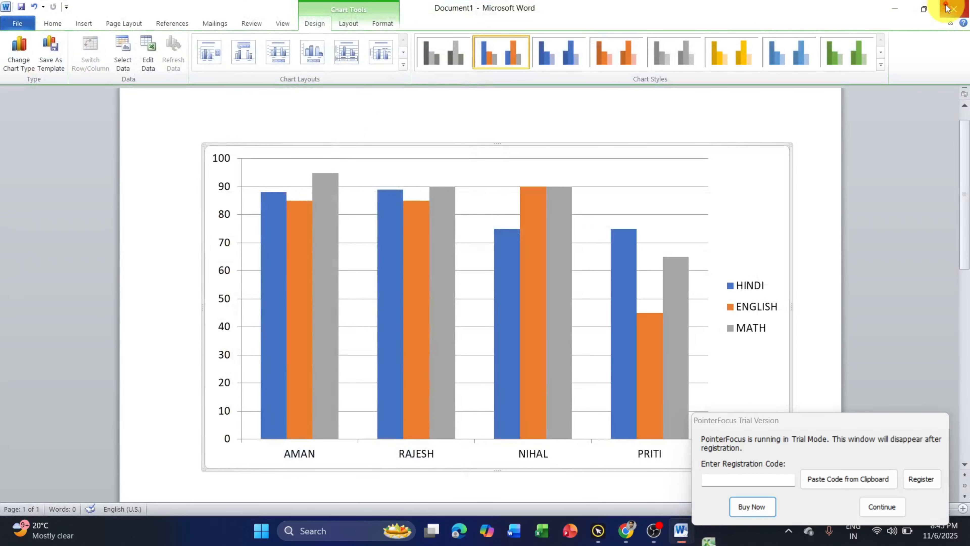
pyautogui.click(896, 506)
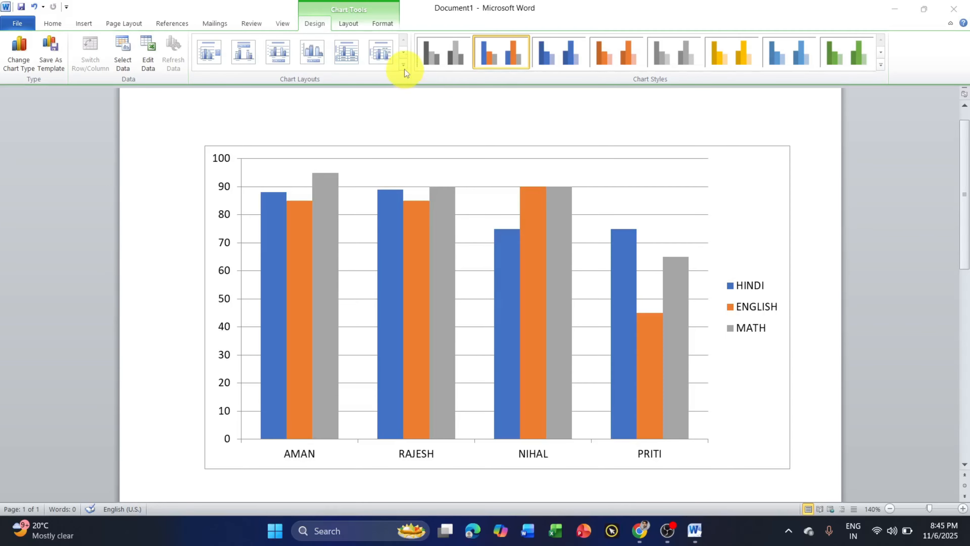
# Try Layout 1 and Layout 2 on the column chart, and check the first student's columns and data labels.
pyautogui.click(208, 53)
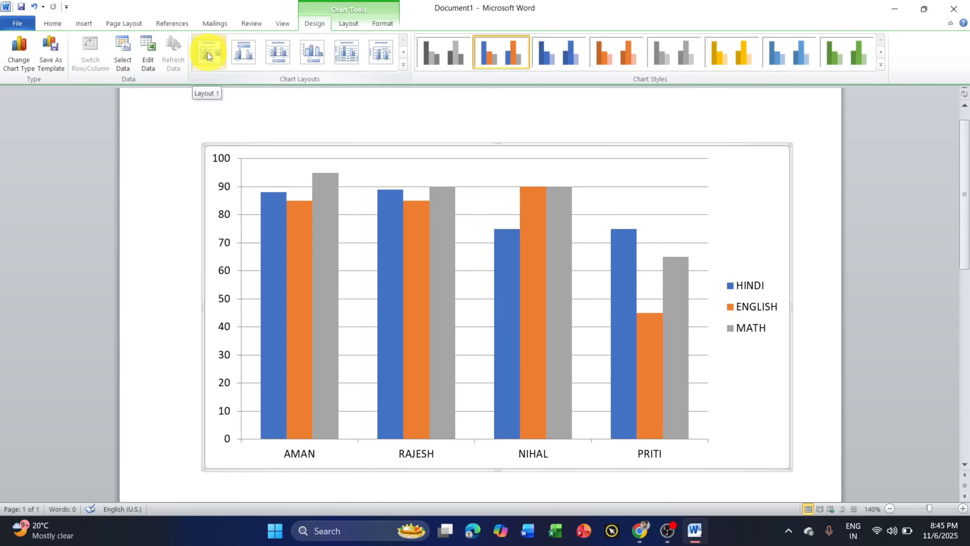
pyautogui.click(244, 53)
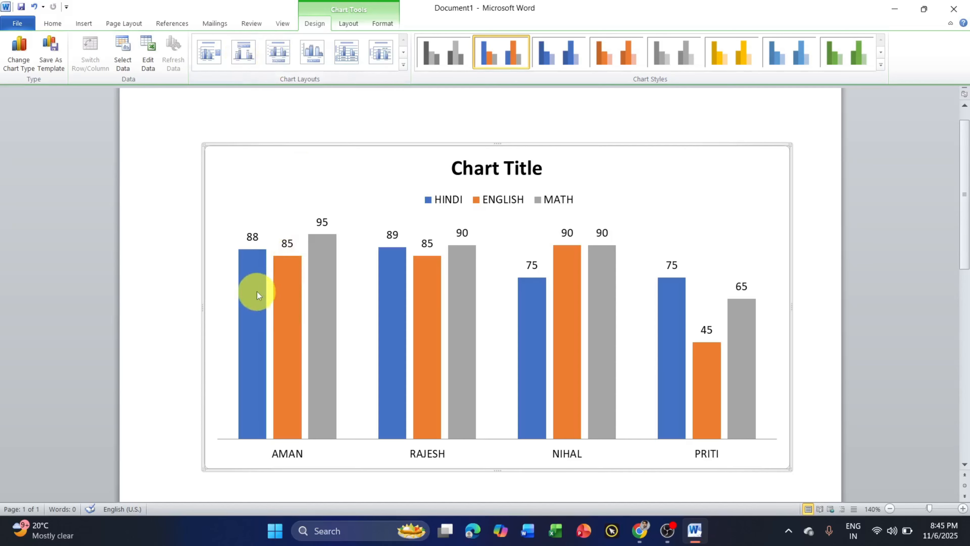
pyautogui.moveTo(277, 294)
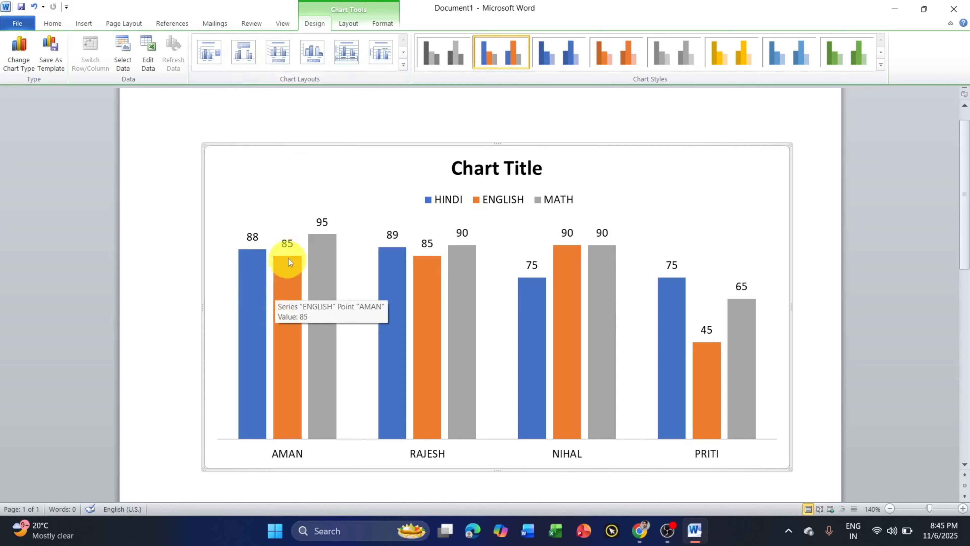
pyautogui.moveTo(325, 236)
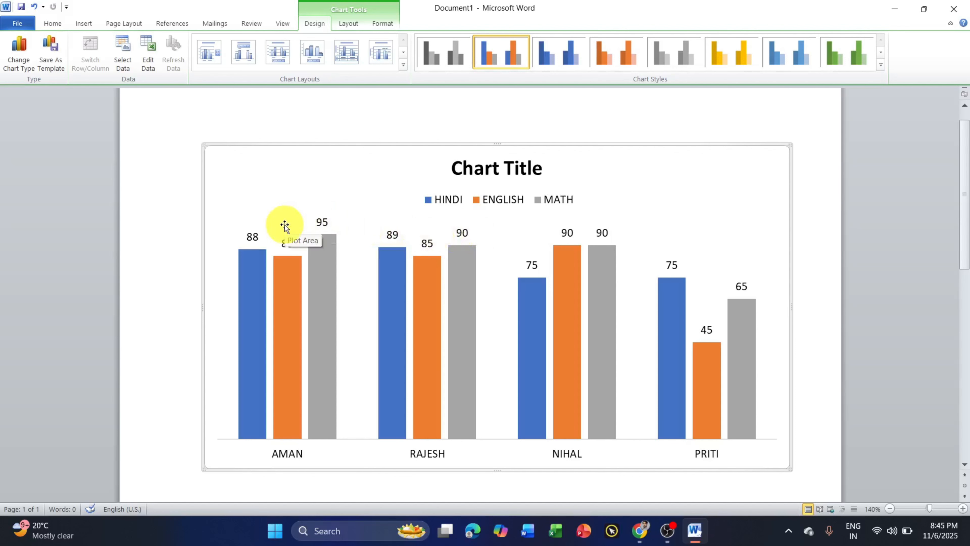
# Replace the chart title text with MARK SHEET RECORD.
pyautogui.click(496, 165)
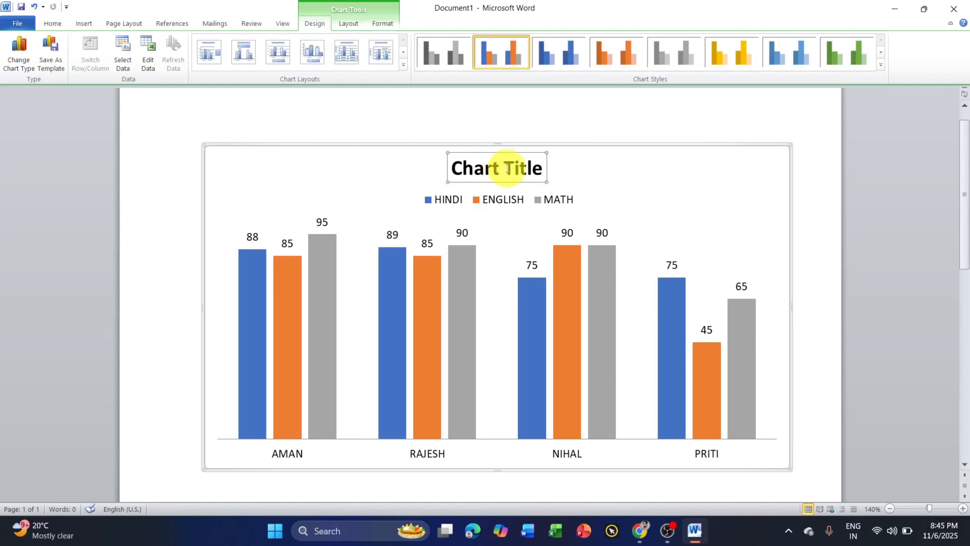
pyautogui.tripleClick(508, 170)
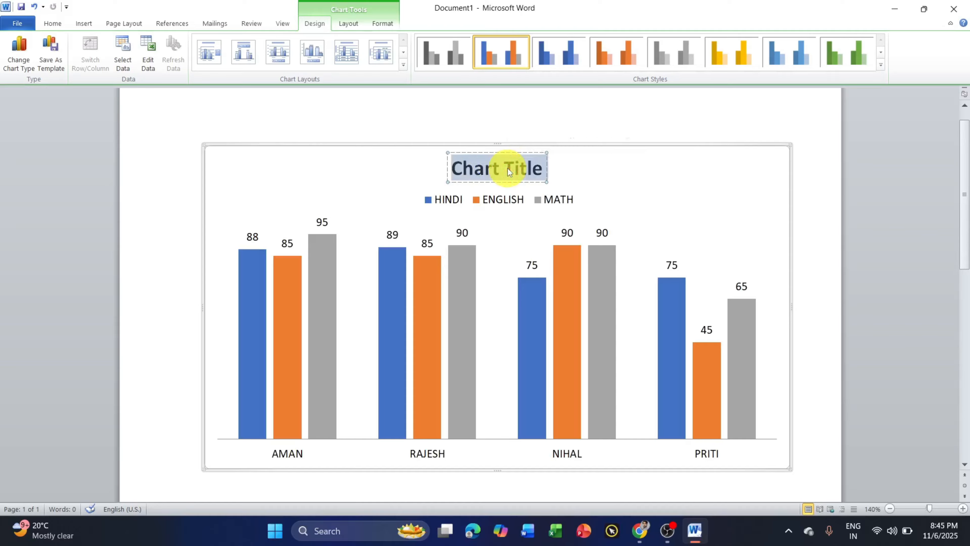
pyautogui.write('MARK S')
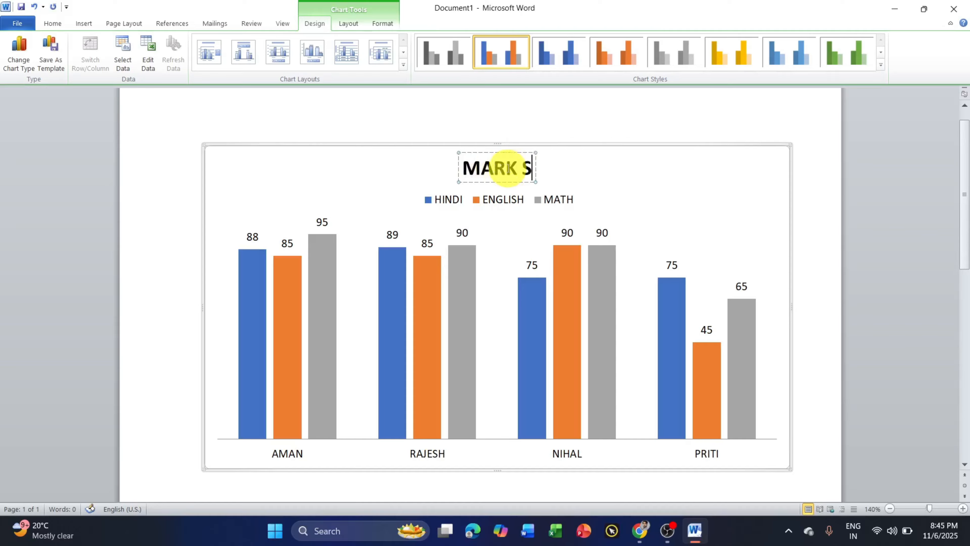
pyautogui.write('HEET RECORD')
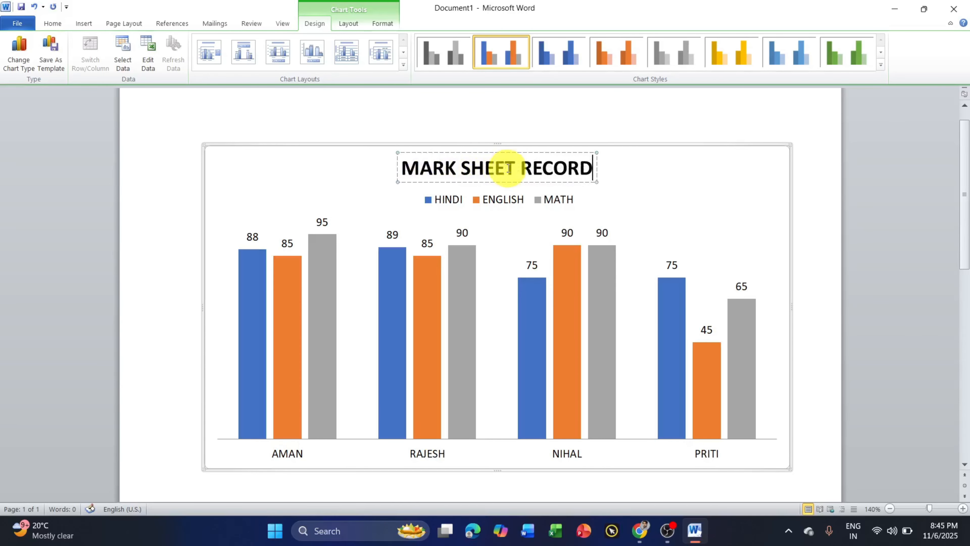
pyautogui.click(689, 183)
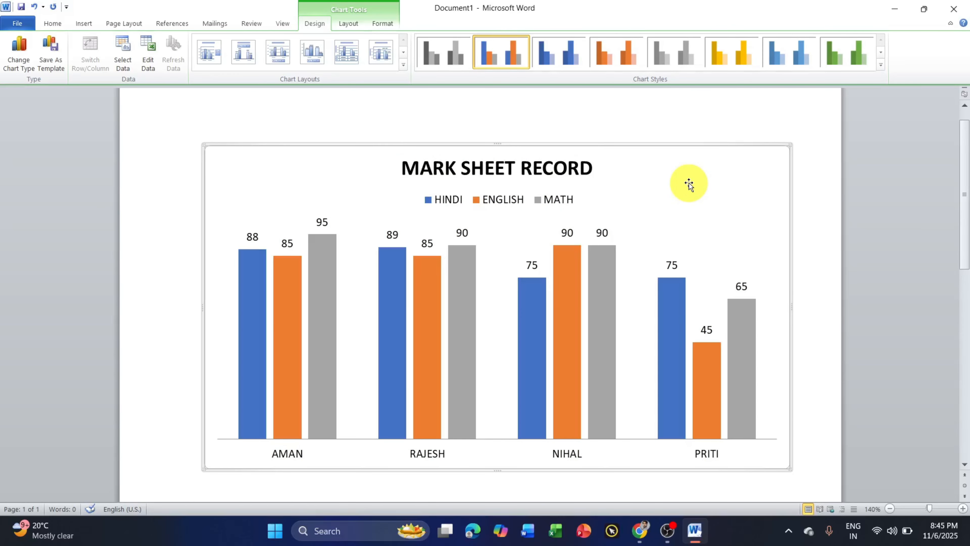
# Try Layout 3, Layout 4 and Layout 5 on the marks chart, dismissing the PointerFocus trial notices.
pyautogui.click(273, 56)
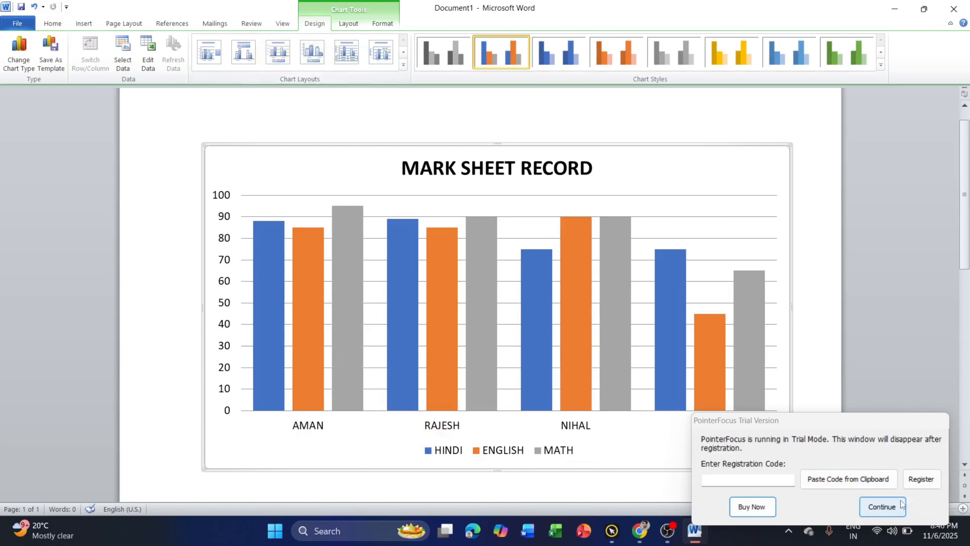
pyautogui.click(882, 506)
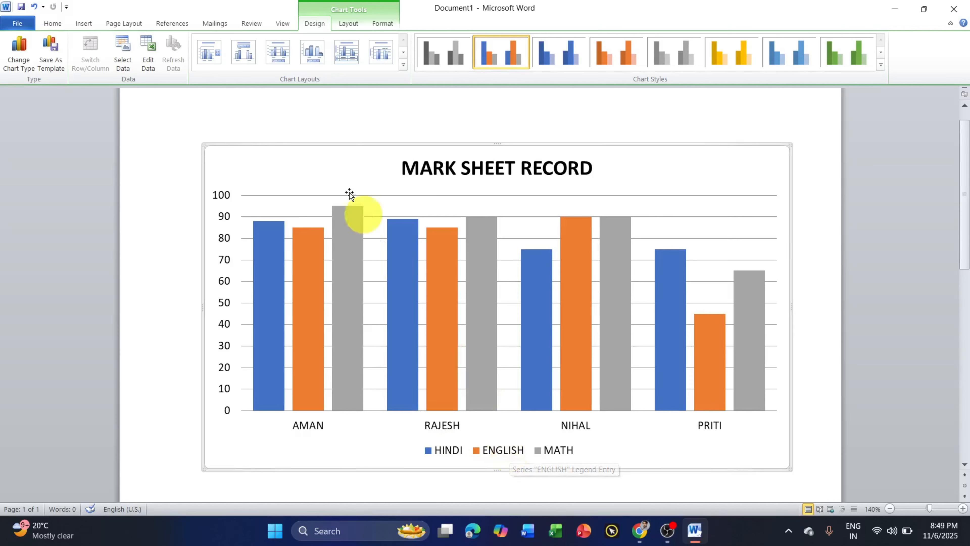
pyautogui.click(288, 53)
pyautogui.click(312, 53)
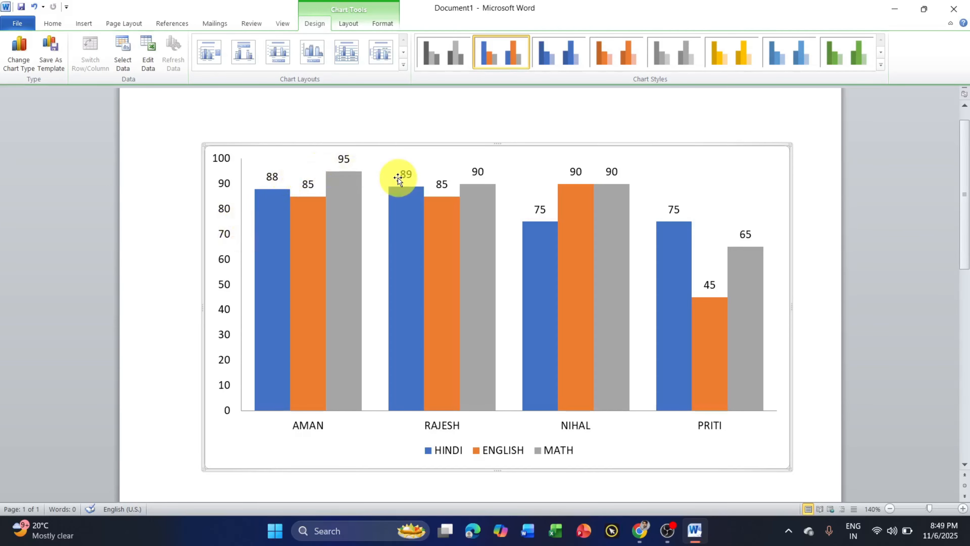
pyautogui.click(352, 57)
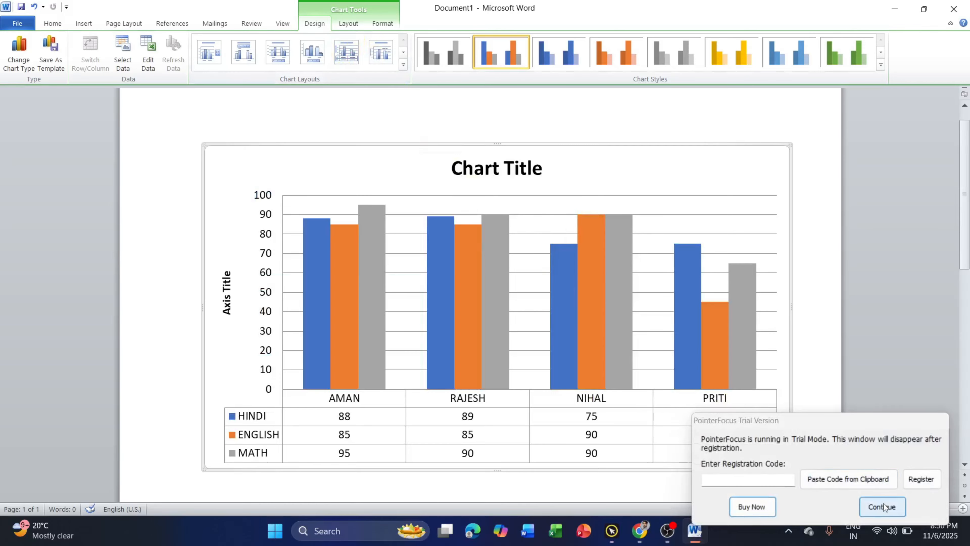
pyautogui.click(882, 506)
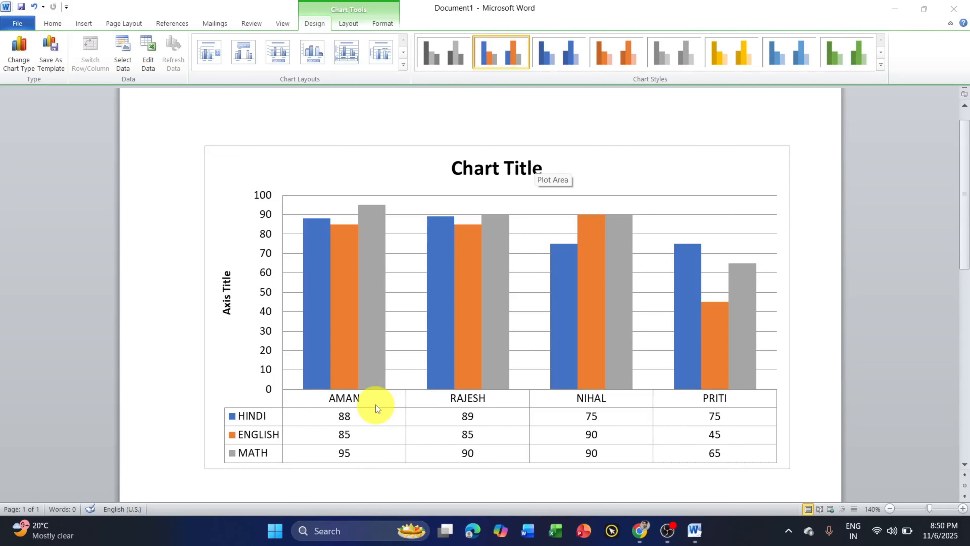
# Try the remaining chart layouts on the marks chart, from Layout 10 and Layout 11 back down to Layout 7.
pyautogui.click(404, 65)
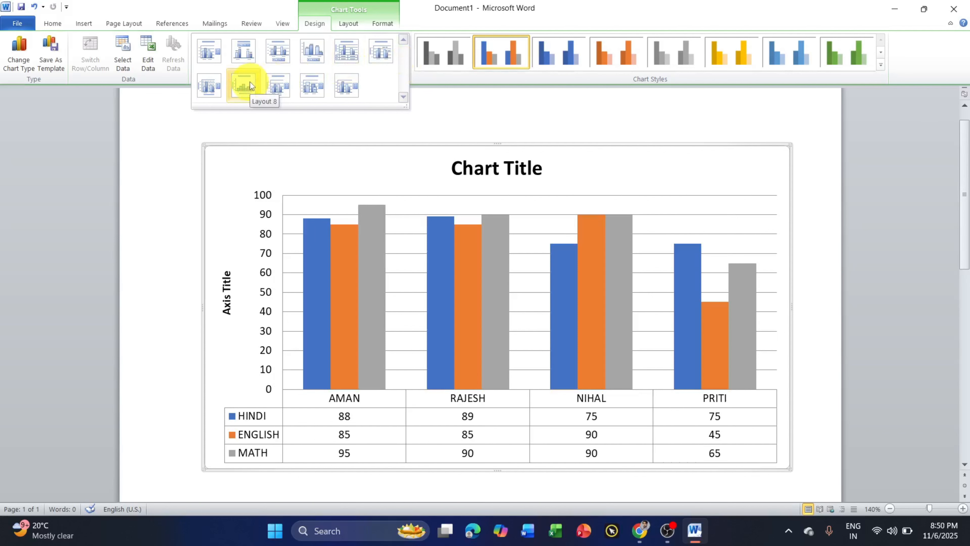
pyautogui.click(317, 86)
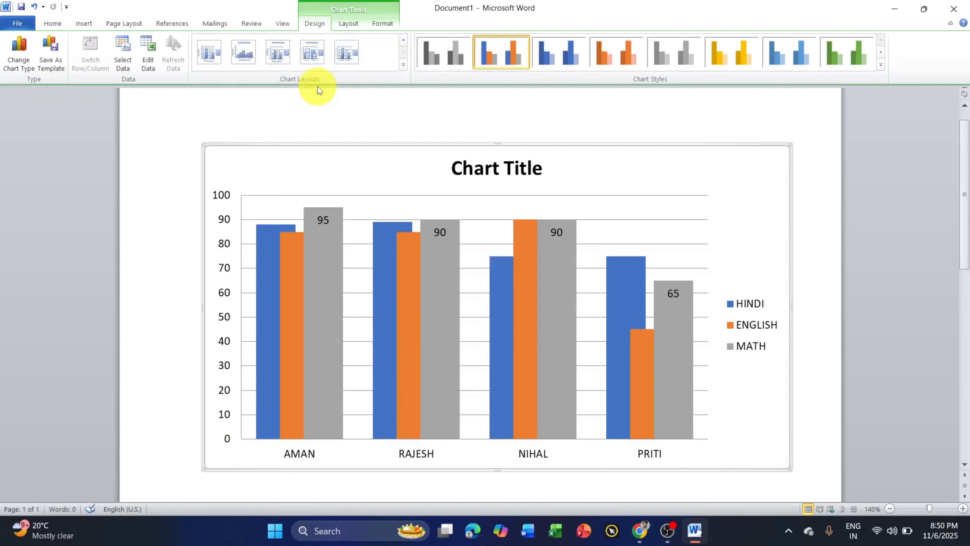
pyautogui.moveTo(319, 88)
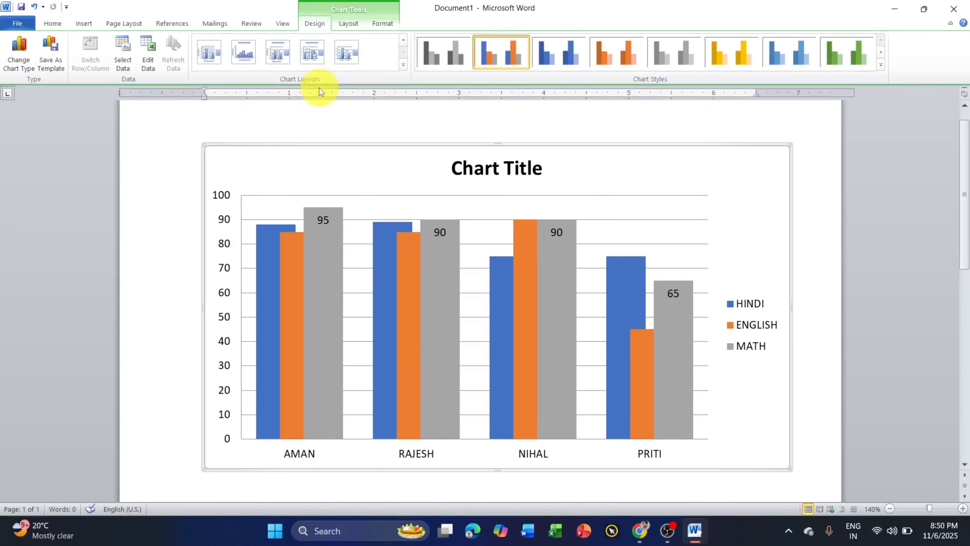
pyautogui.click(356, 55)
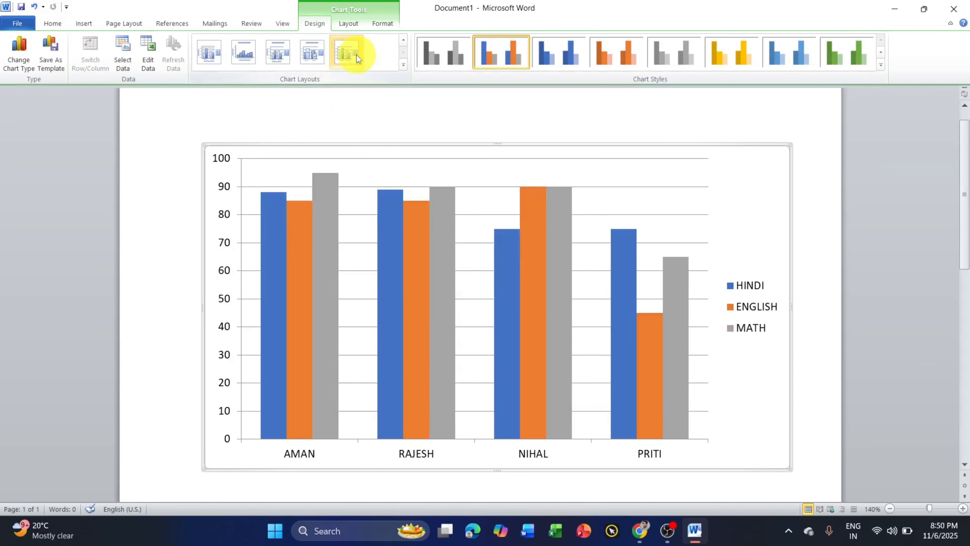
pyautogui.click(324, 57)
pyautogui.click(275, 52)
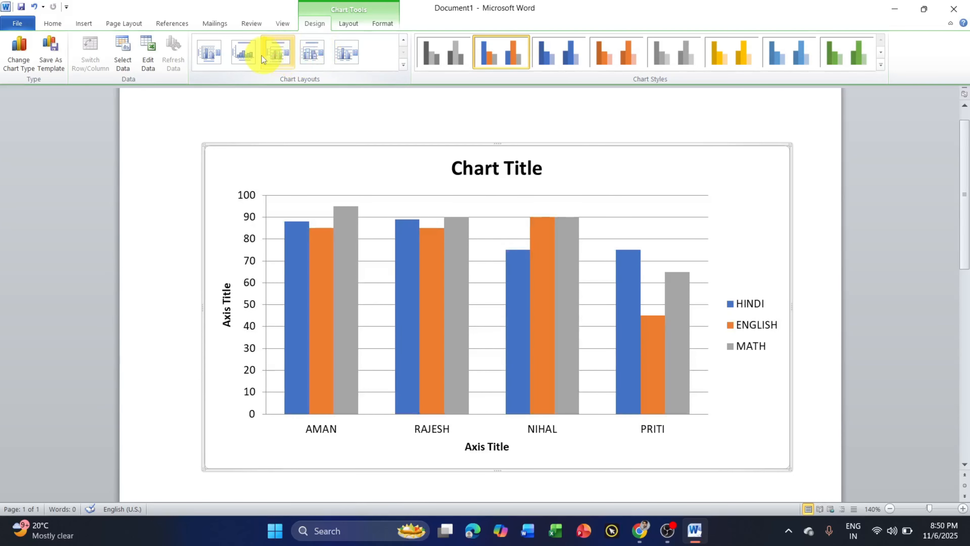
pyautogui.click(246, 57)
pyautogui.click(216, 53)
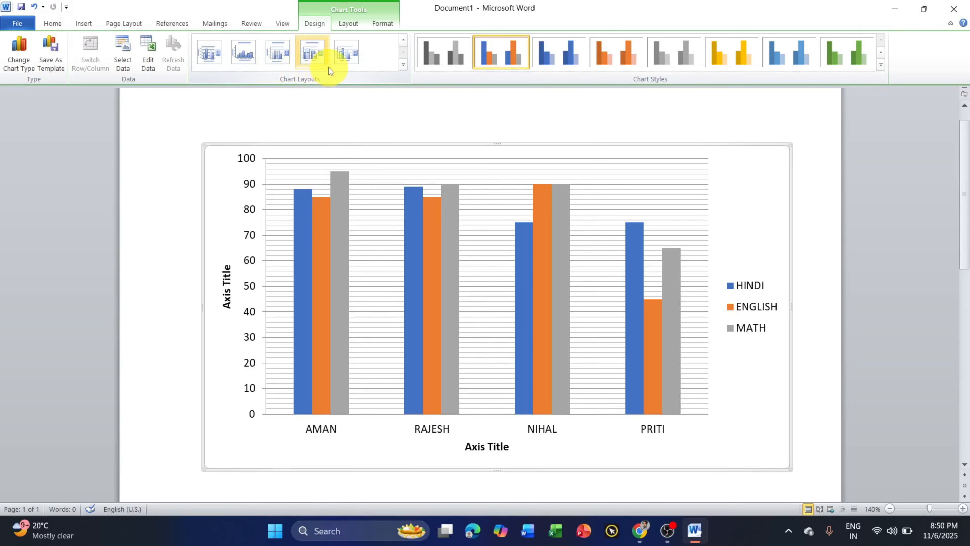
# Apply Layout 1 to the marks chart and replace the placeholder title with MARK SHEET RECORD.
pyautogui.click(403, 65)
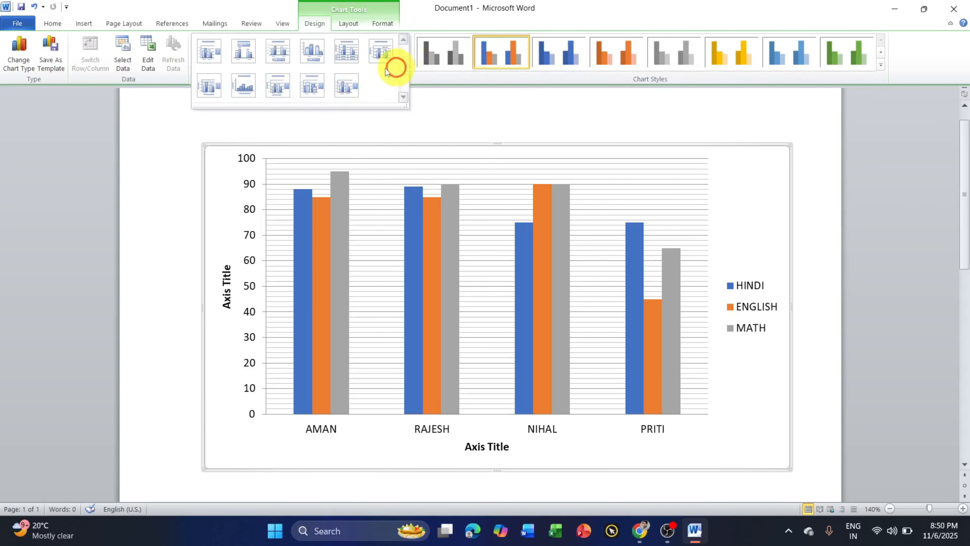
pyautogui.click(207, 53)
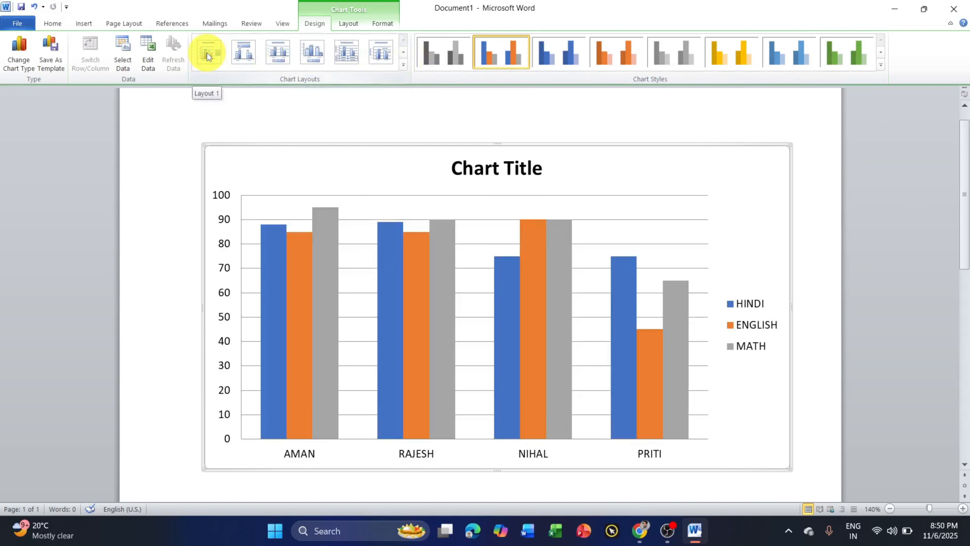
pyautogui.doubleClick(494, 169)
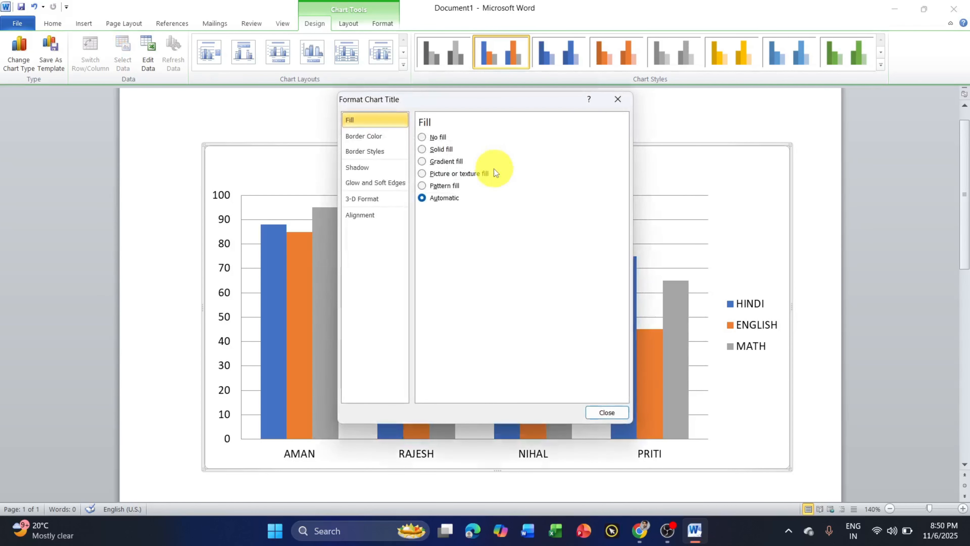
pyautogui.click(608, 102)
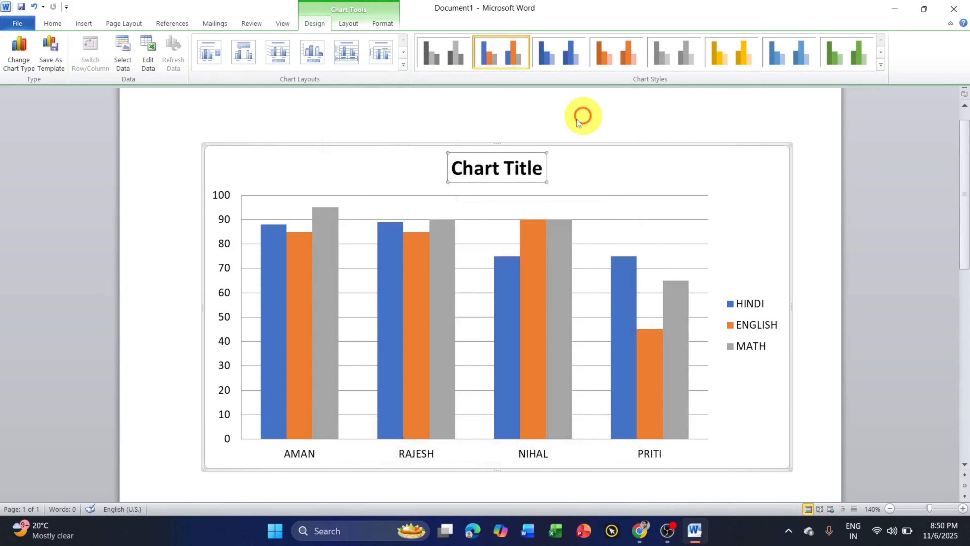
pyautogui.tripleClick(505, 169)
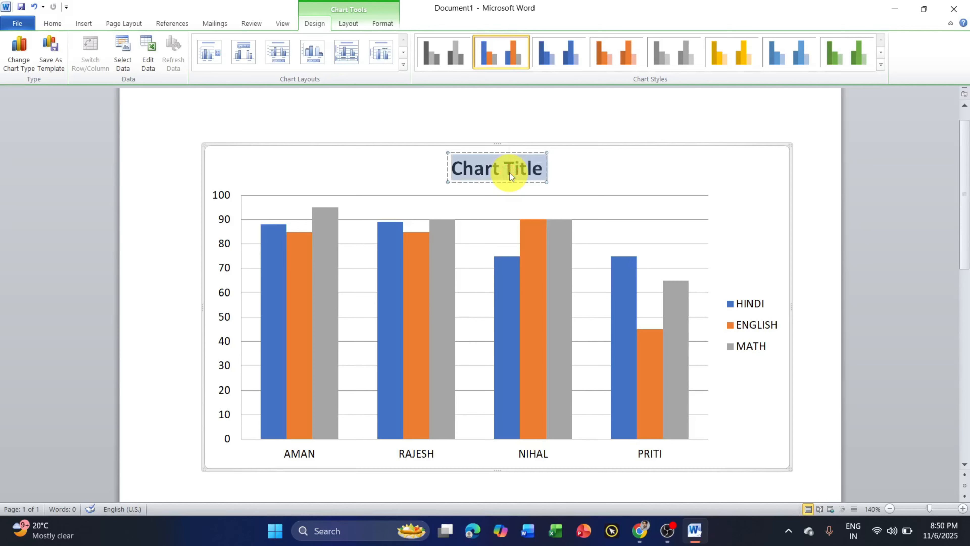
pyautogui.write('MARK SHEE')
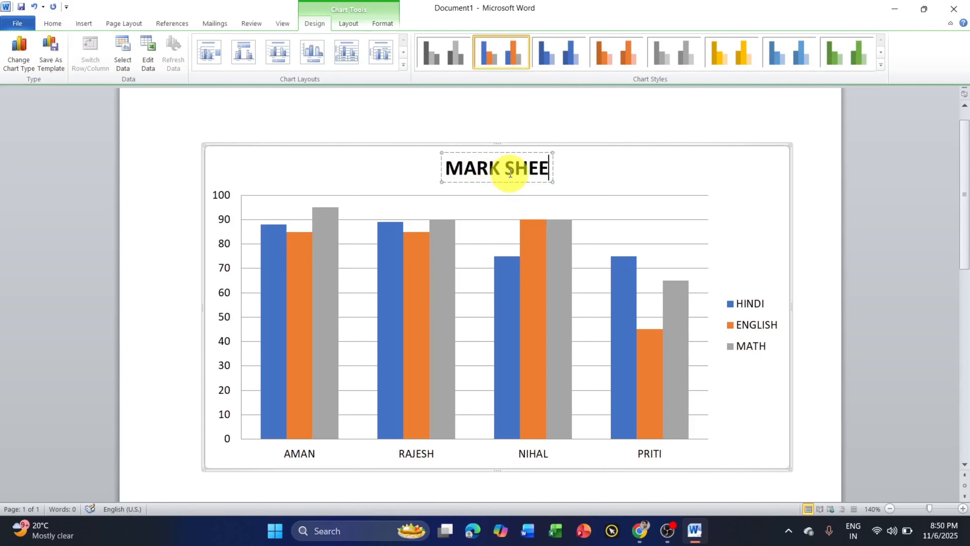
pyautogui.write('T RE')
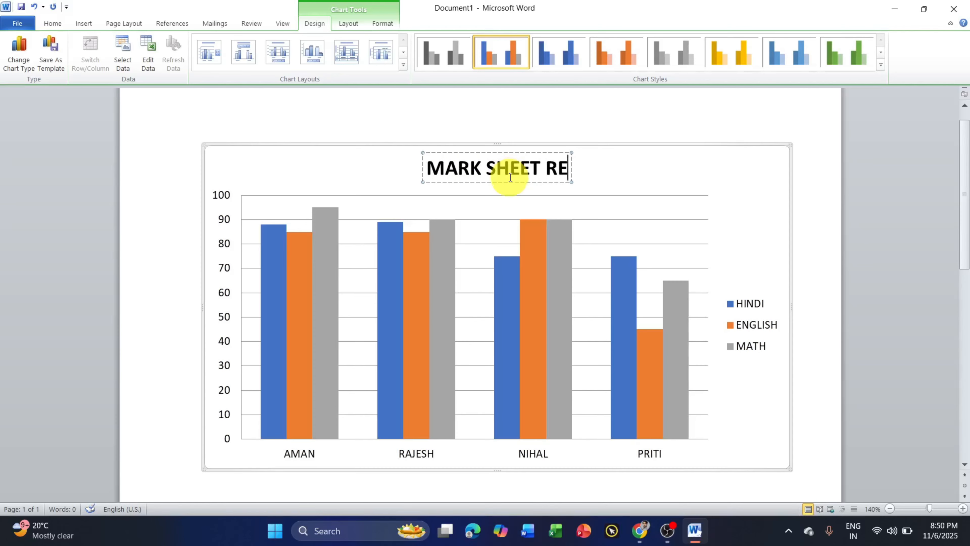
pyautogui.write('CORD')
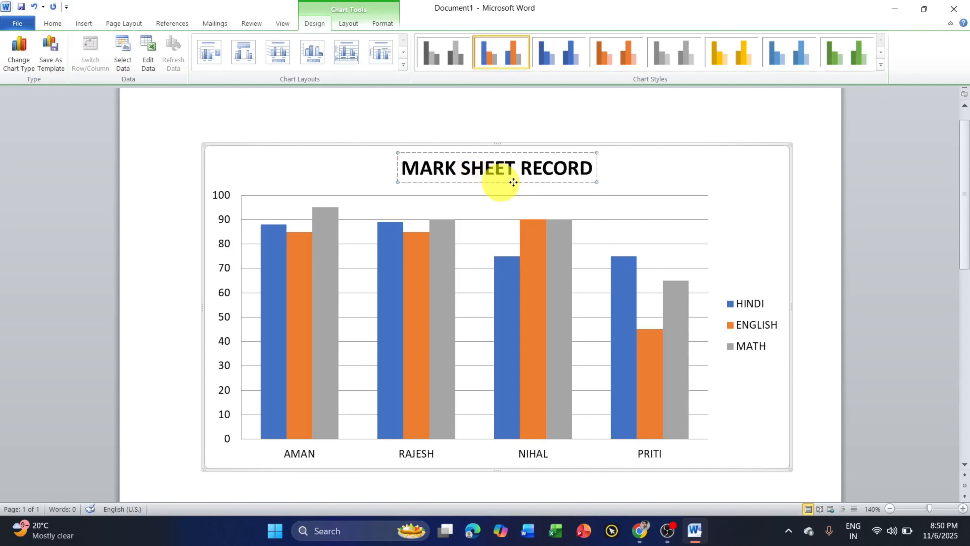
pyautogui.click(661, 177)
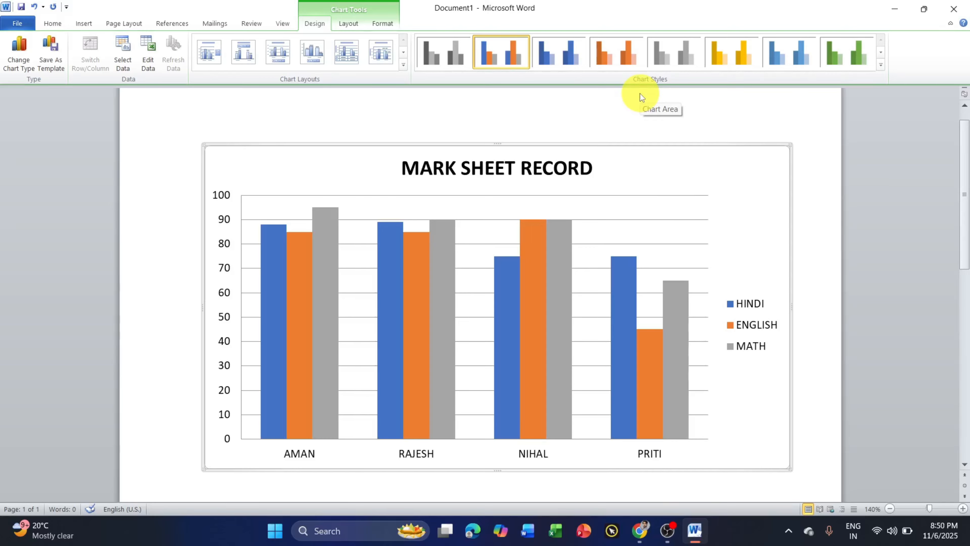
# Try the orange, green, light blue and gold chart styles on the marks chart.
pyautogui.click(881, 64)
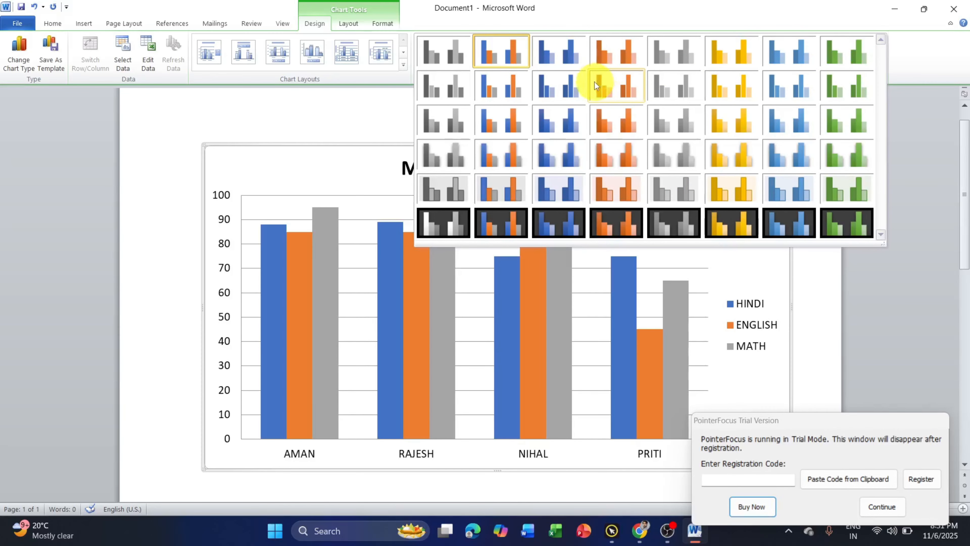
pyautogui.click(611, 90)
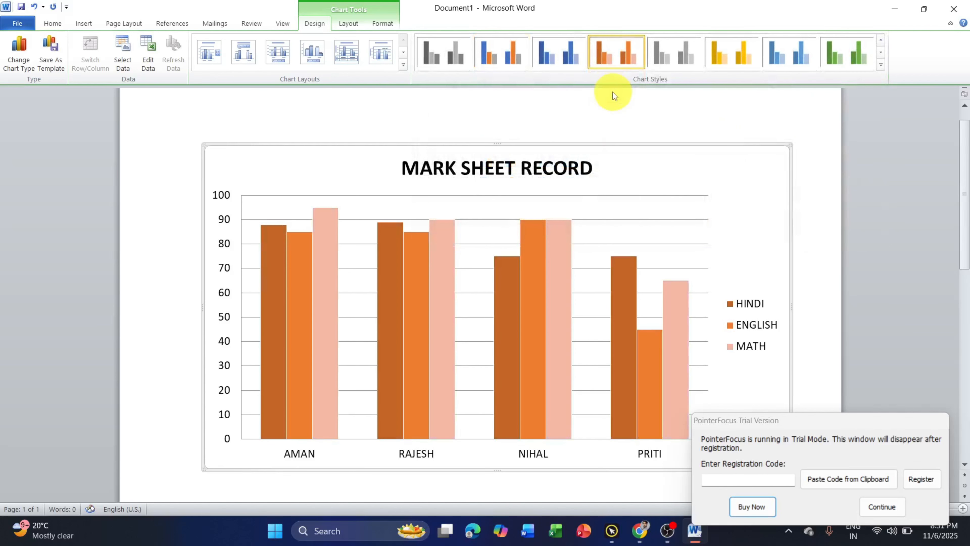
pyautogui.click(858, 50)
pyautogui.click(801, 56)
pyautogui.click(747, 58)
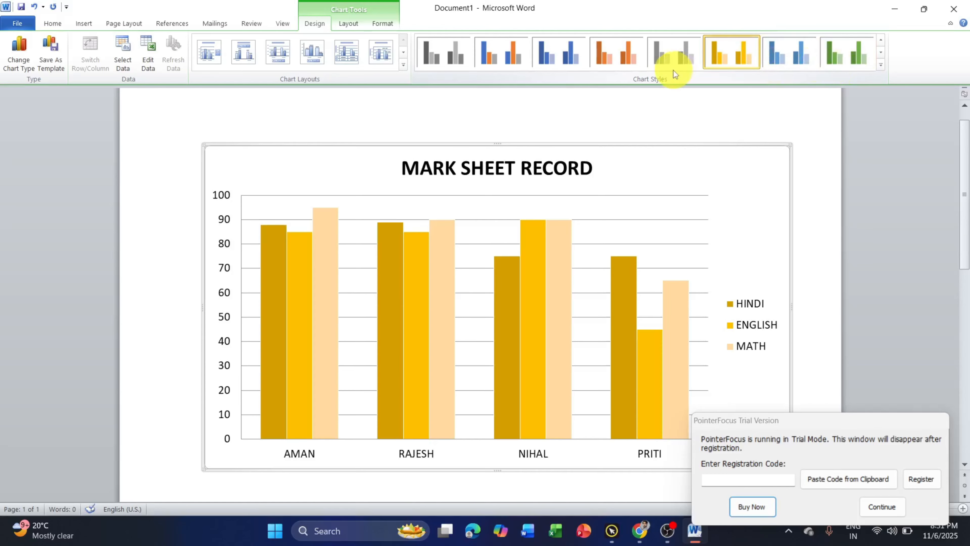
# Apply the green chart style with the black background to the marks chart and dismiss the PointerFocus trial notice.
pyautogui.click(880, 65)
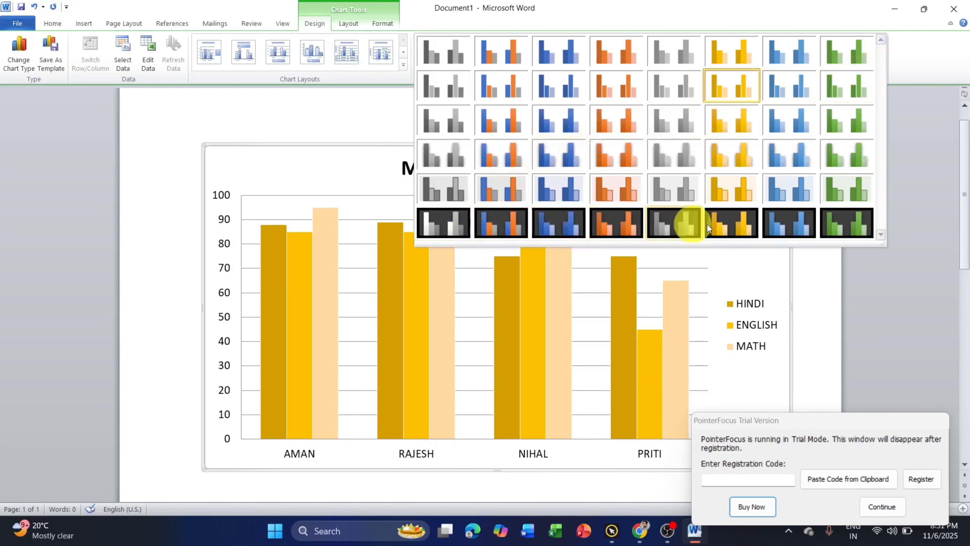
pyautogui.click(827, 221)
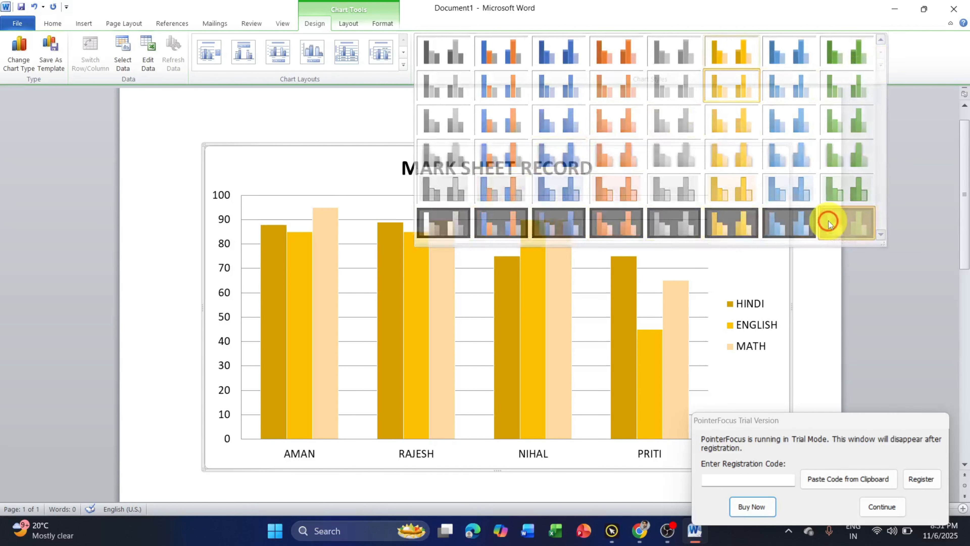
pyautogui.click(896, 508)
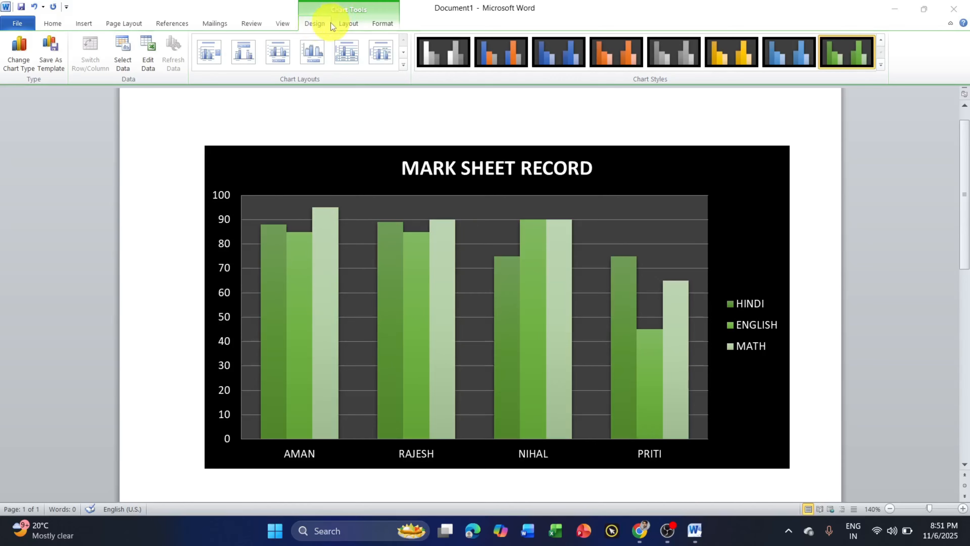
# Remove the title from the marks chart by setting Chart Title to None, and dismiss the PointerFocus trial notice.
pyautogui.click(349, 24)
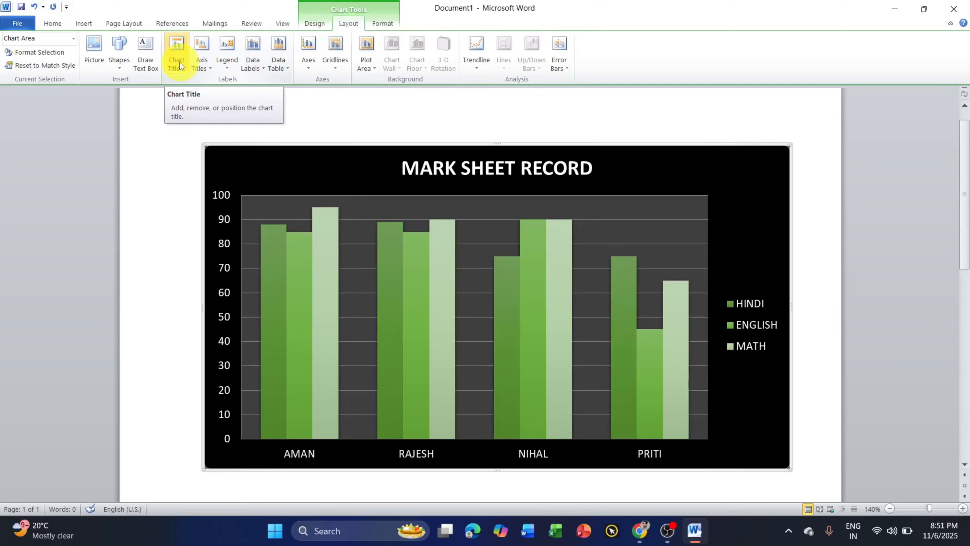
pyautogui.click(486, 165)
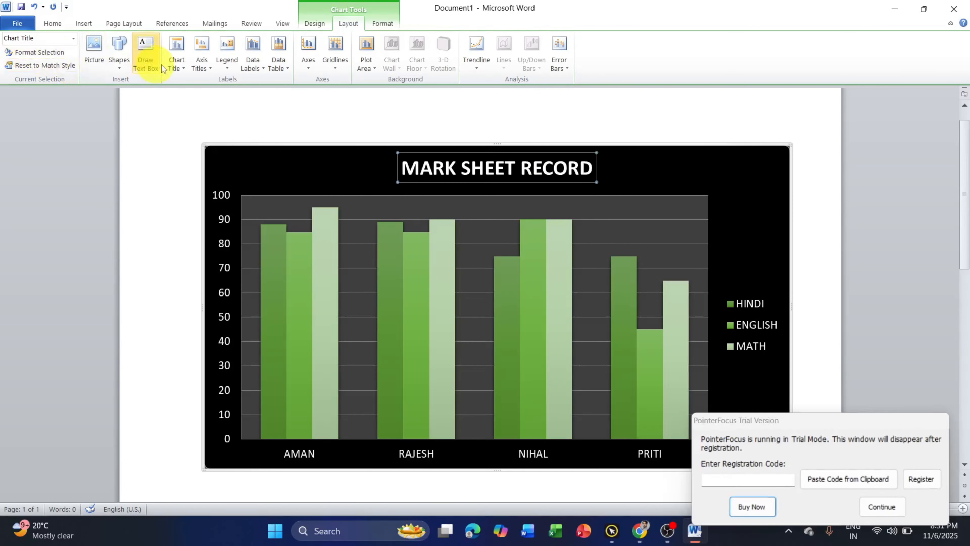
pyautogui.click(175, 62)
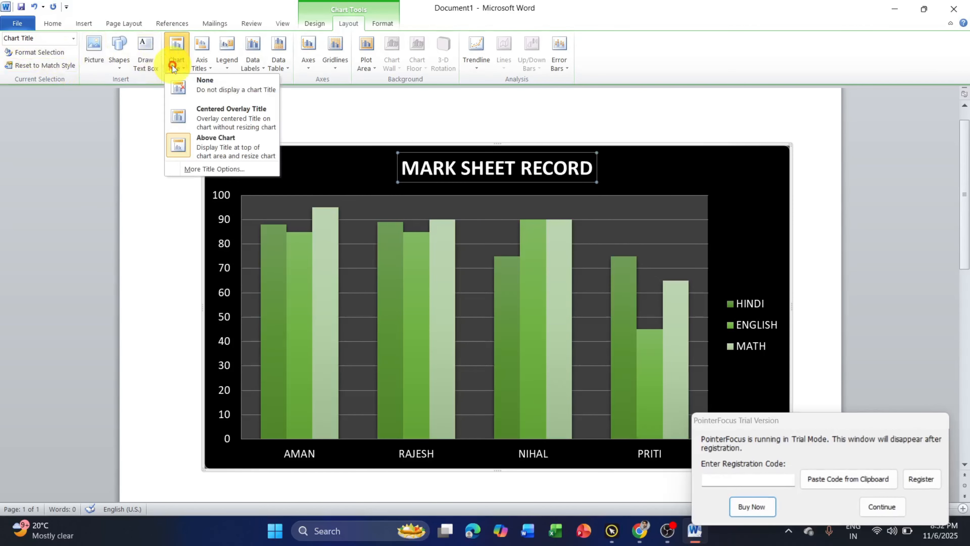
pyautogui.click(200, 85)
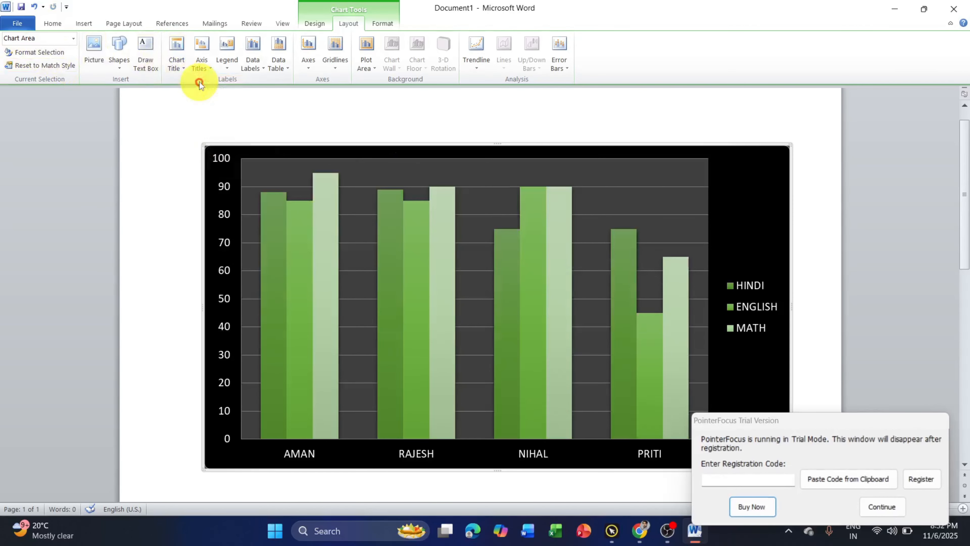
pyautogui.click(886, 509)
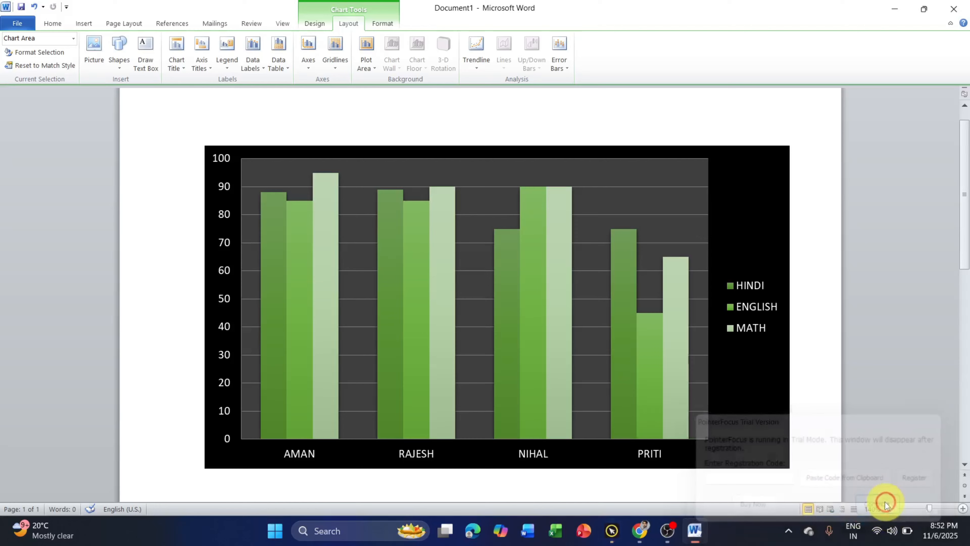
# Add a chart title as Centered Overlay Title, and switch its placement to Above Chart.
pyautogui.click(175, 65)
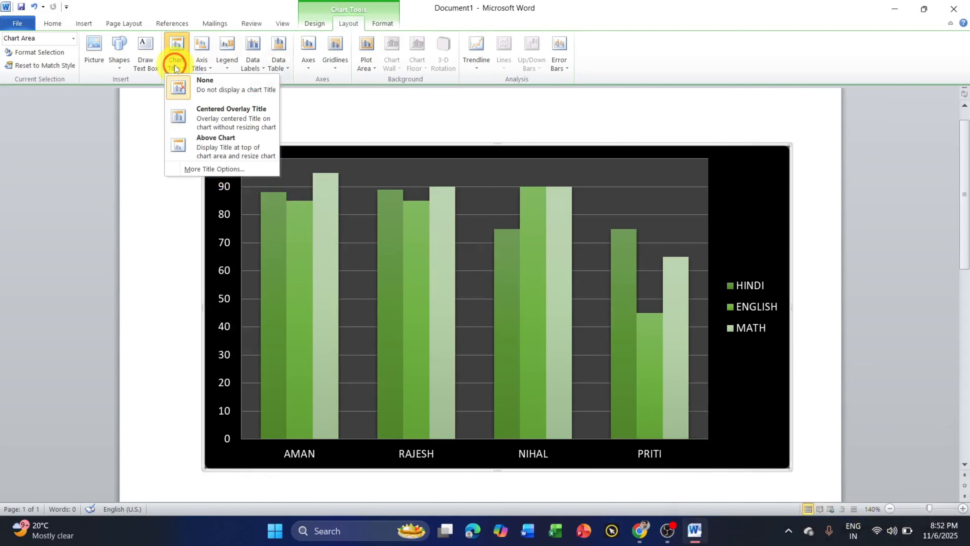
pyautogui.click(204, 114)
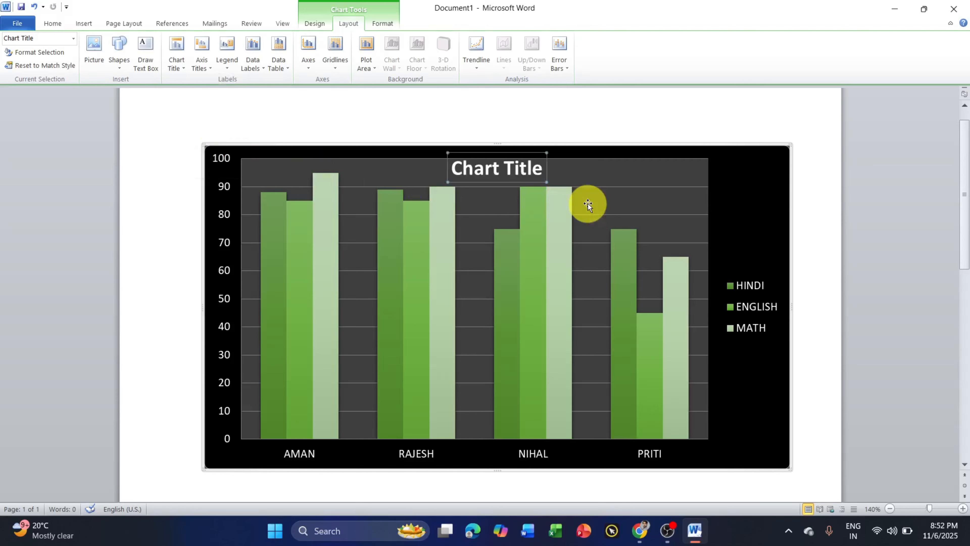
pyautogui.click(178, 67)
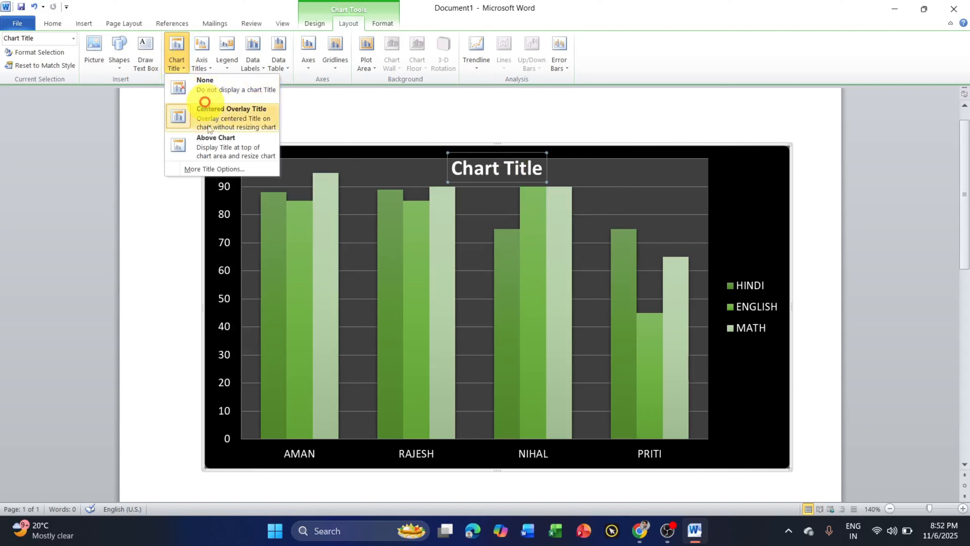
pyautogui.click(226, 142)
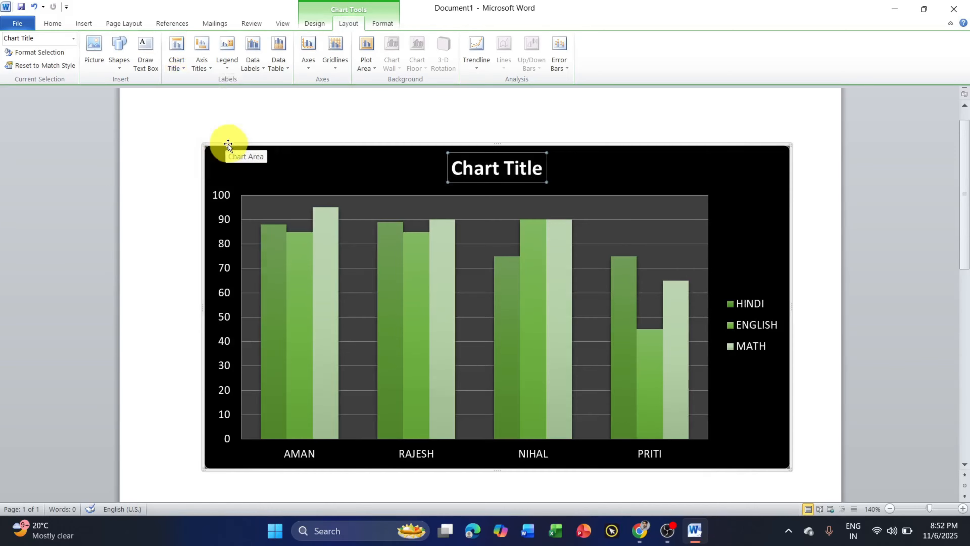
# Add a primary horizontal axis title to the marks chart with the Title Below Axis option.
pyautogui.click(202, 69)
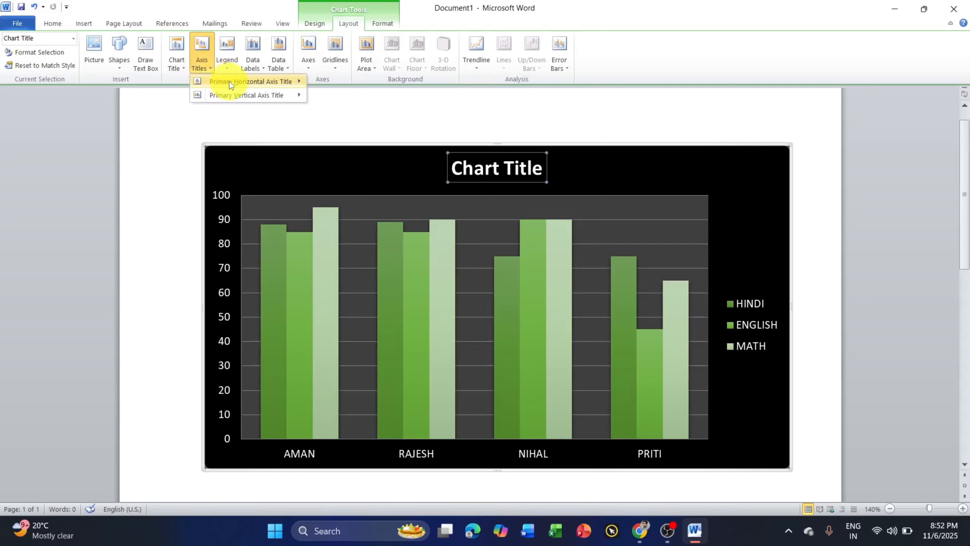
pyautogui.moveTo(229, 81)
pyautogui.moveTo(246, 96)
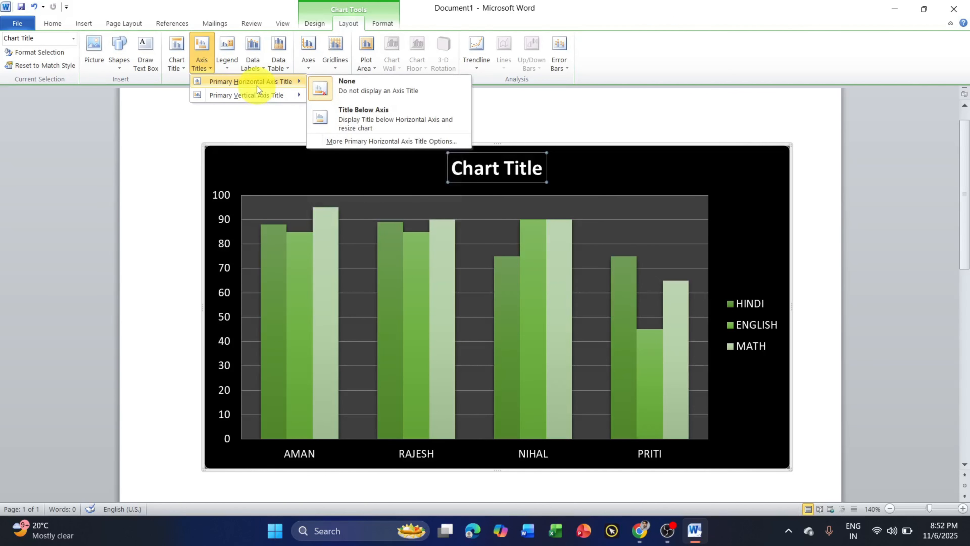
pyautogui.click(364, 113)
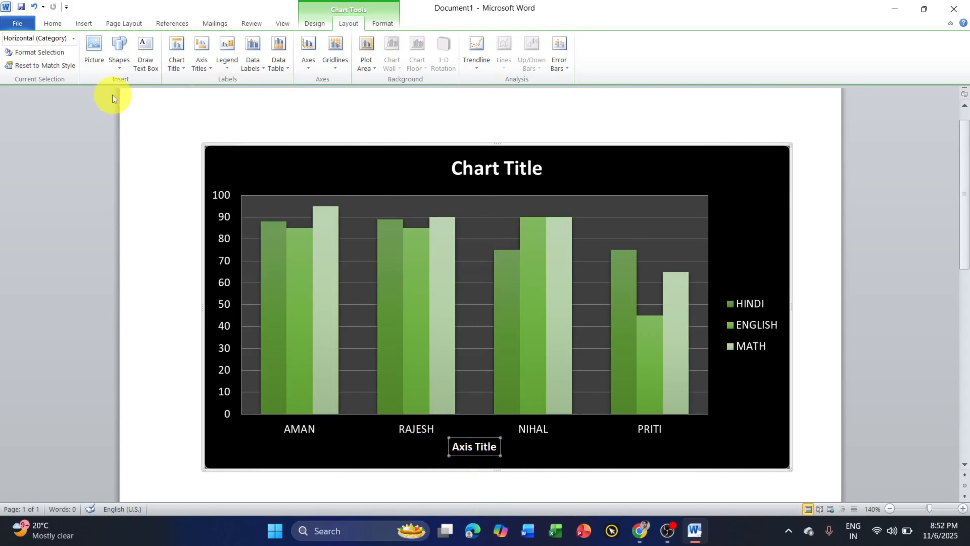
# Add a primary vertical axis title to the marks chart with the Vertical Title option.
pyautogui.click(207, 58)
pyautogui.moveTo(229, 86)
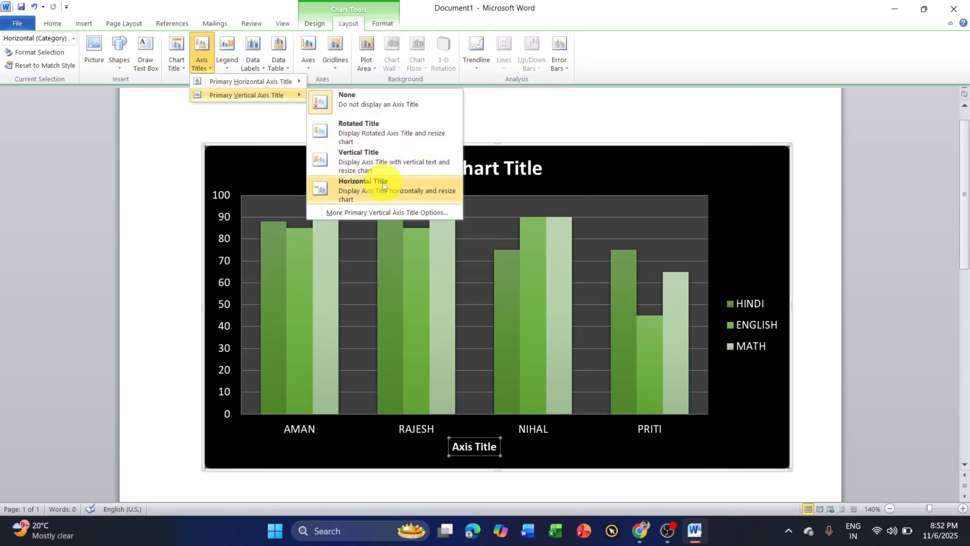
pyautogui.click(386, 164)
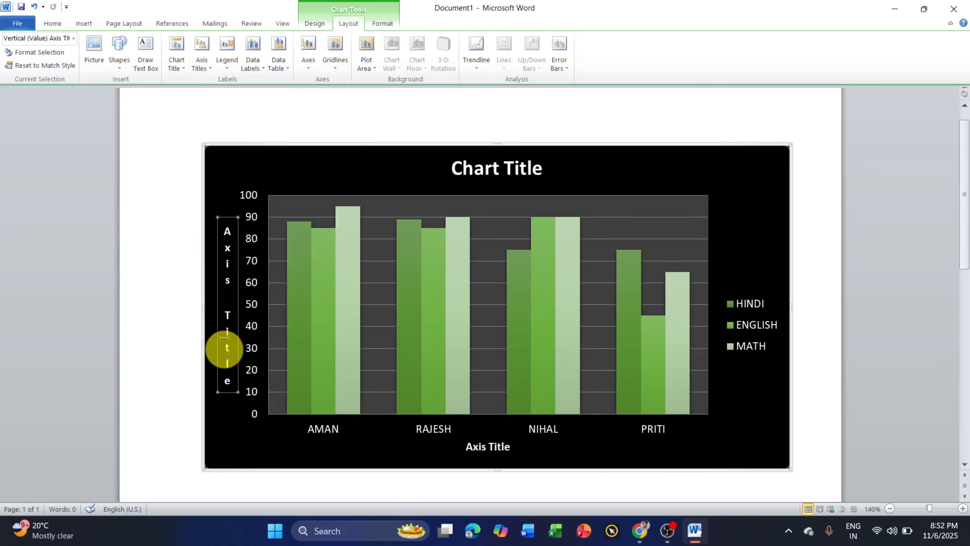
# Enter MARK SHEET RECORD as the chart title above the green columns, dismissing the PointerFocus trial notice.
pyautogui.click(480, 164)
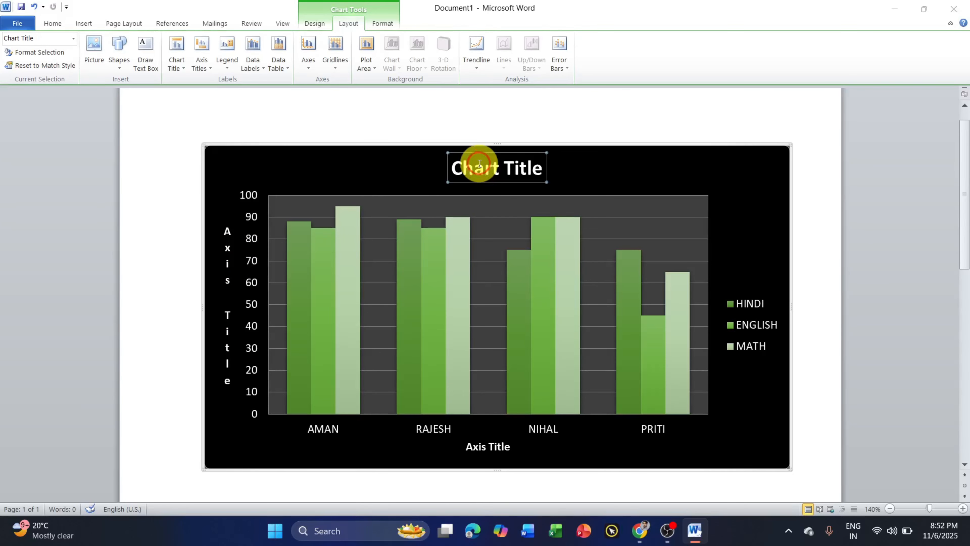
pyautogui.doubleClick(479, 163)
pyautogui.click(616, 99)
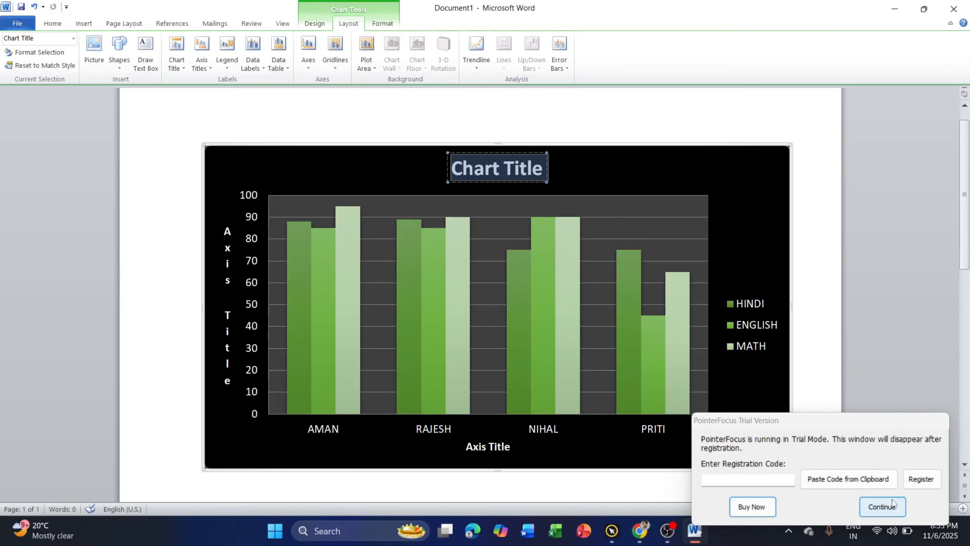
pyautogui.click(882, 506)
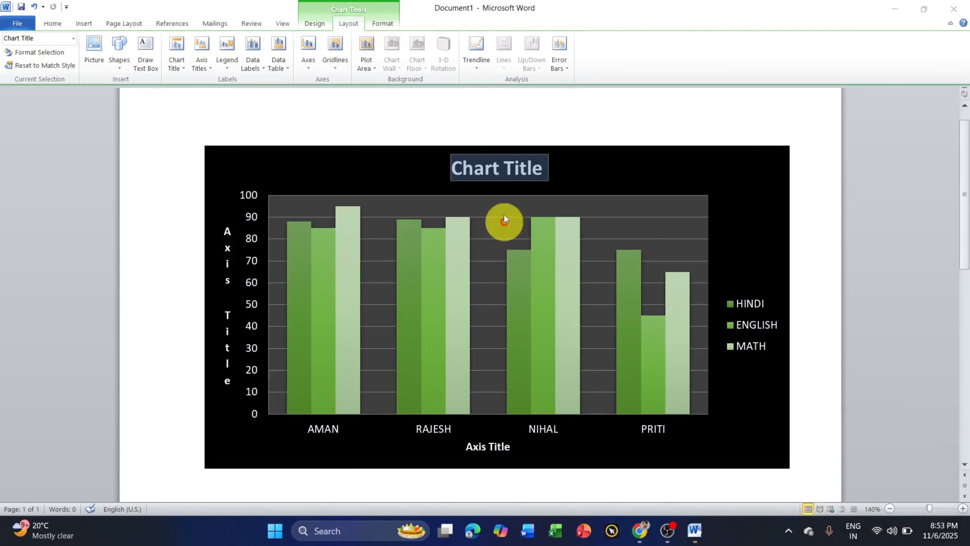
pyautogui.click(500, 170)
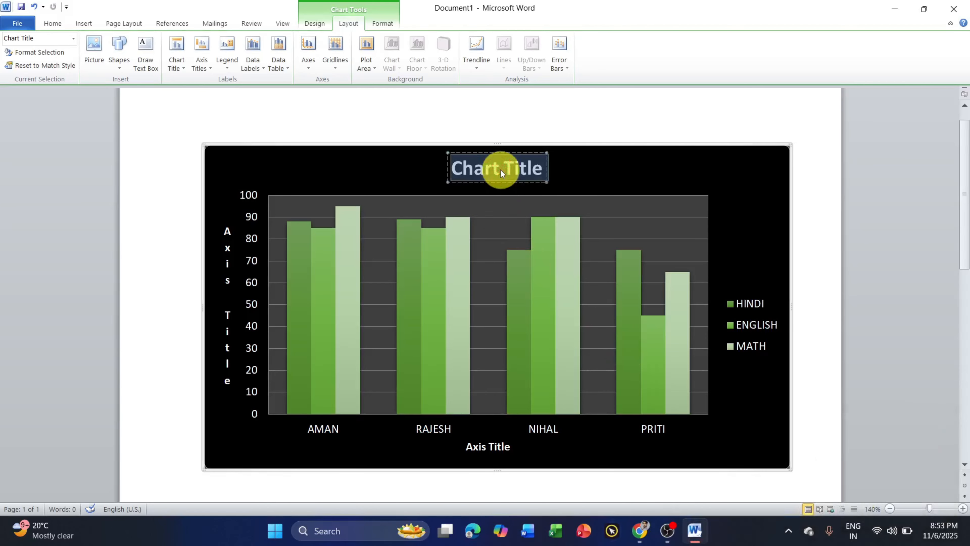
pyautogui.write('MARK S')
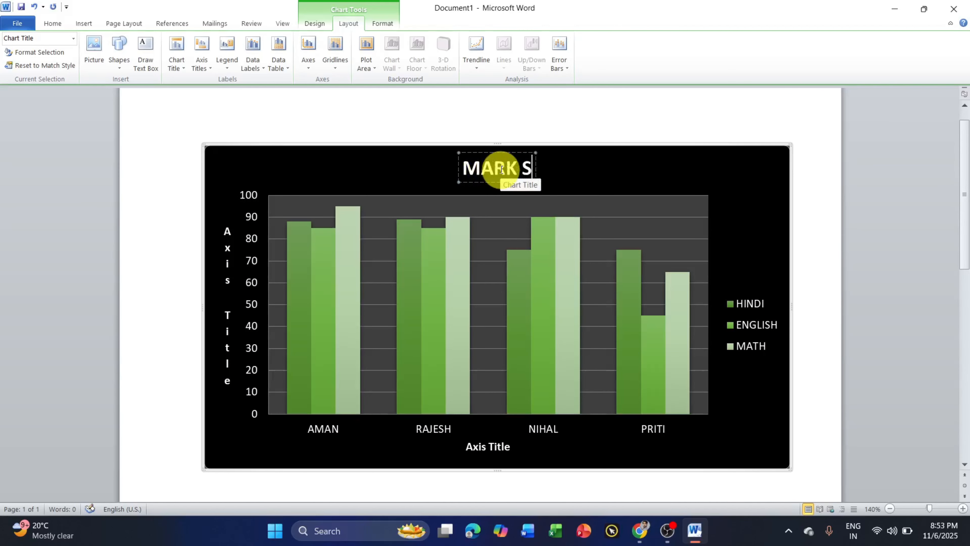
pyautogui.write('HEET RECORD')
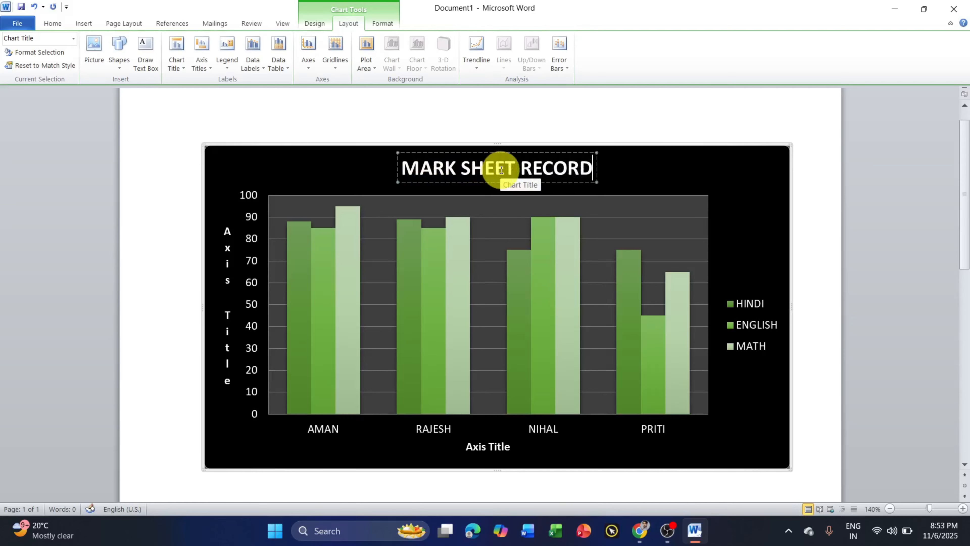
# Overwrite the placeholder text of the vertical axis title with 10TCLASS.
pyautogui.click(223, 251)
pyautogui.doubleClick(226, 254)
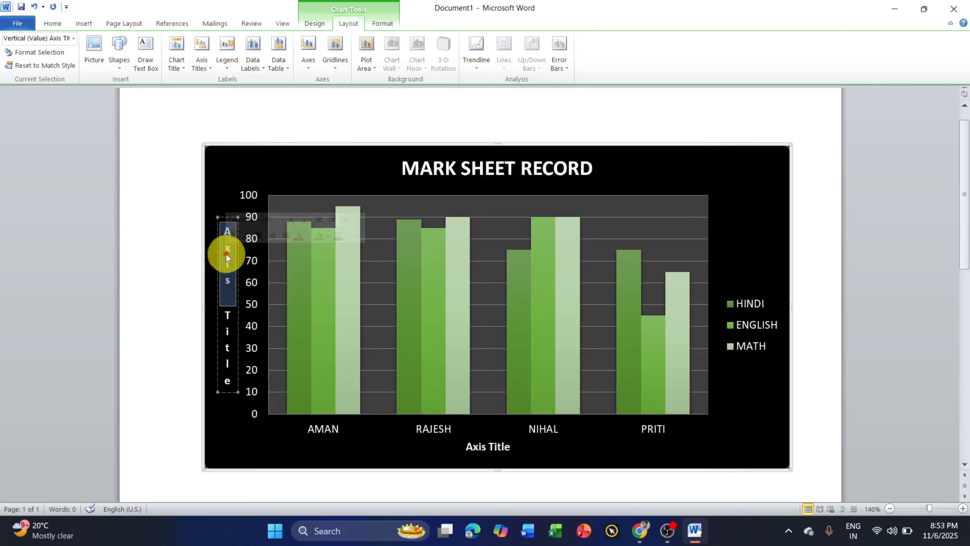
pyautogui.write('10')
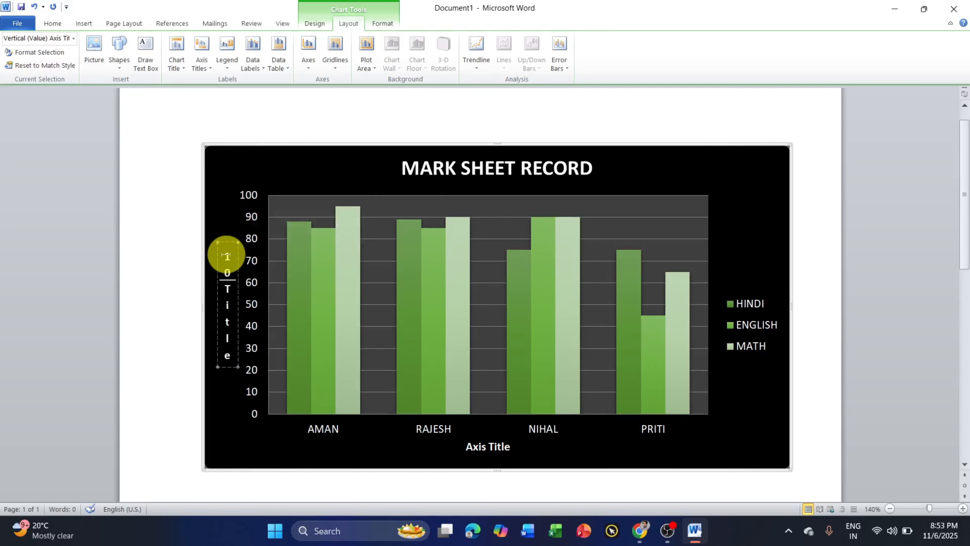
pyautogui.press('Right')
pyautogui.hotkey('shift', 'End')
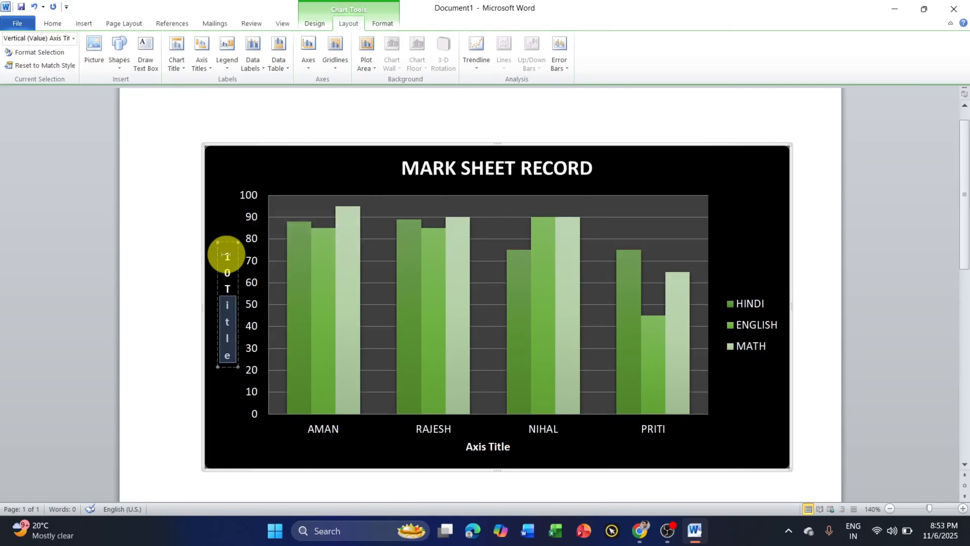
pyautogui.write('CLASS')
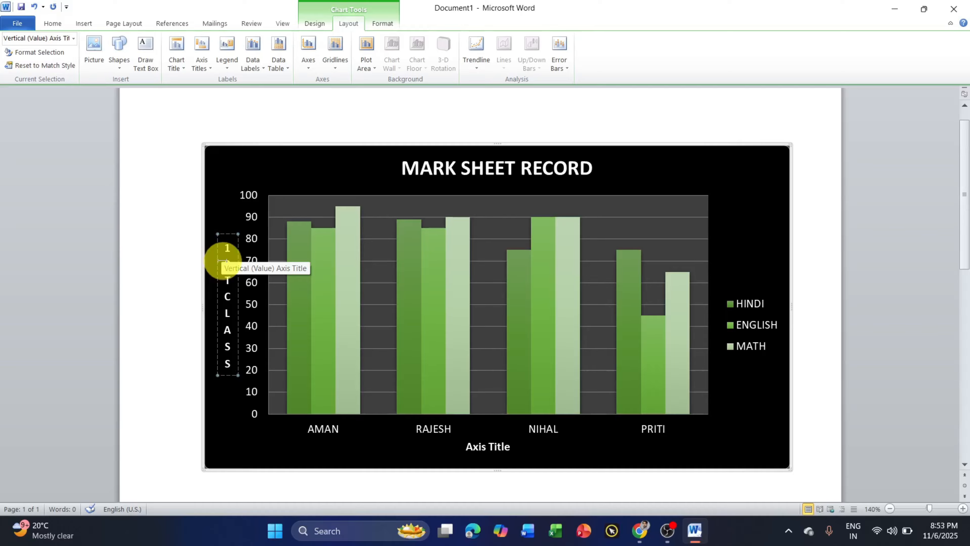
# Remove the primary vertical axis title from the marks chart with the None option.
pyautogui.click(206, 63)
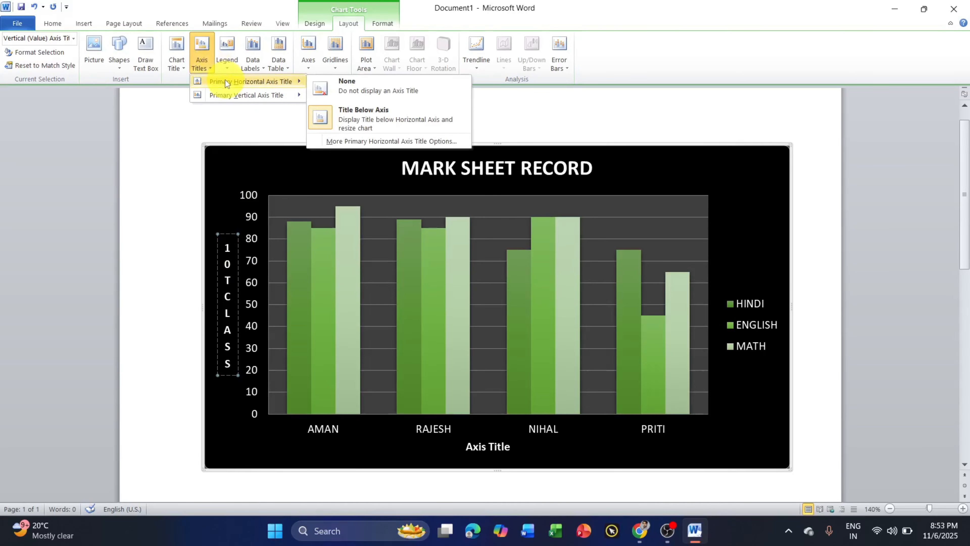
pyautogui.moveTo(235, 91)
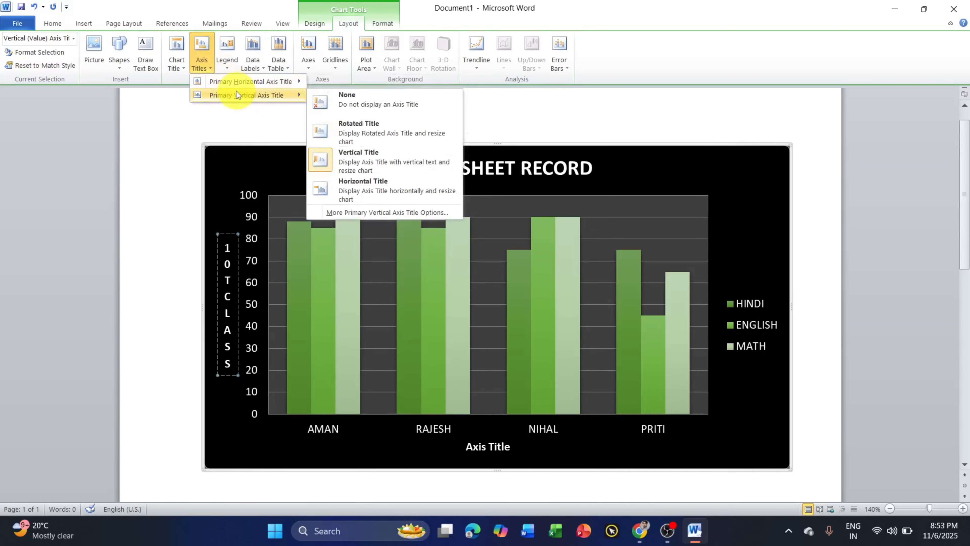
pyautogui.click(365, 97)
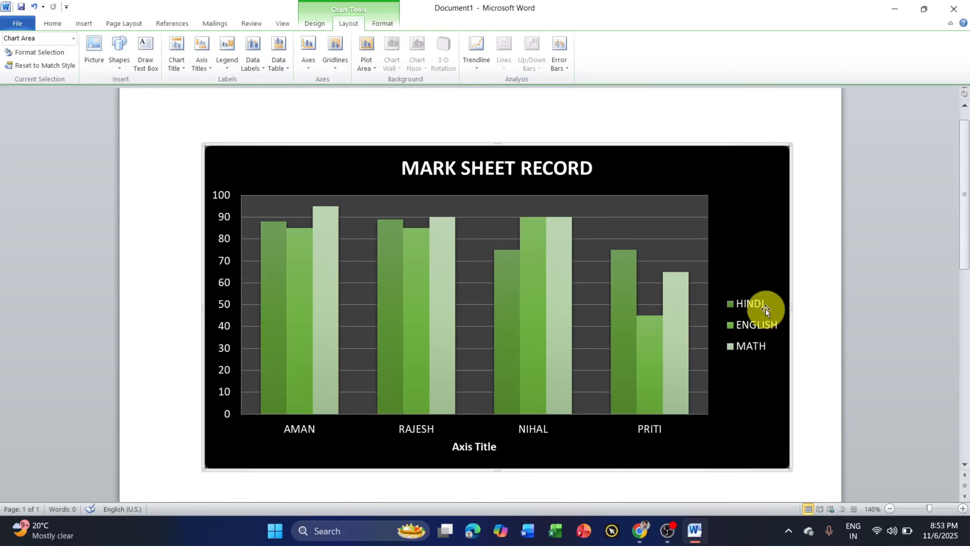
# Place the chart legend with Show Legend at Top, and dismiss the PointerFocus trial notice.
pyautogui.click(227, 63)
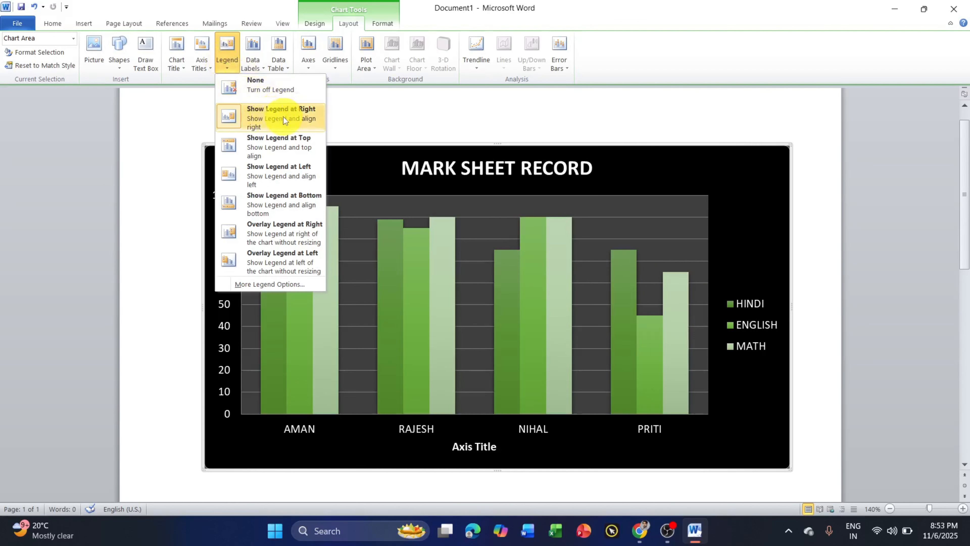
pyautogui.click(288, 147)
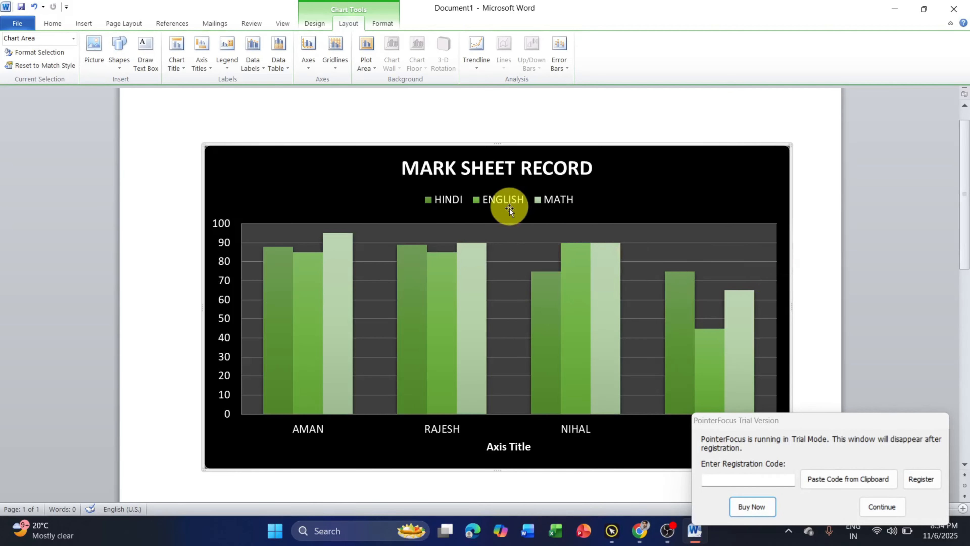
pyautogui.click(881, 506)
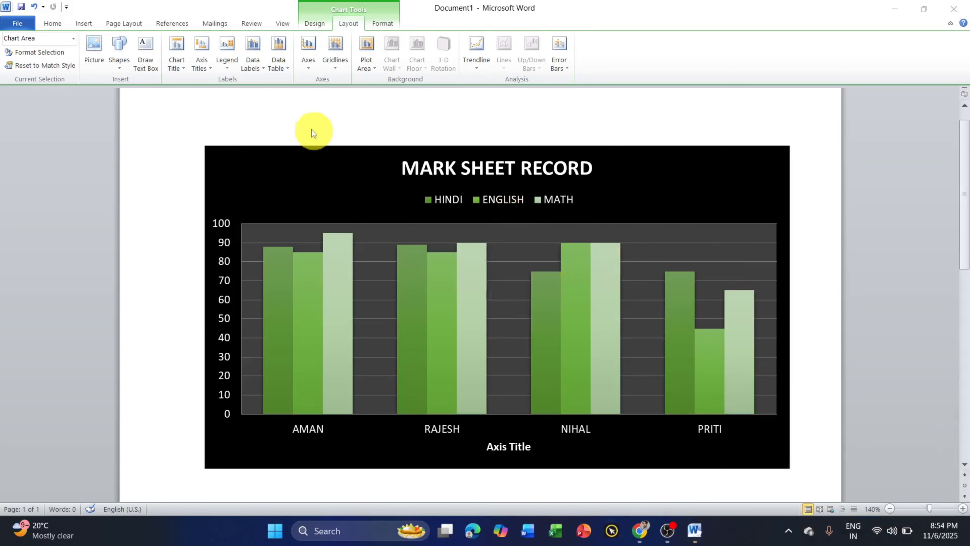
# Move the legend with Show Legend at Left, and switch it to Show Legend at Bottom.
pyautogui.click(234, 68)
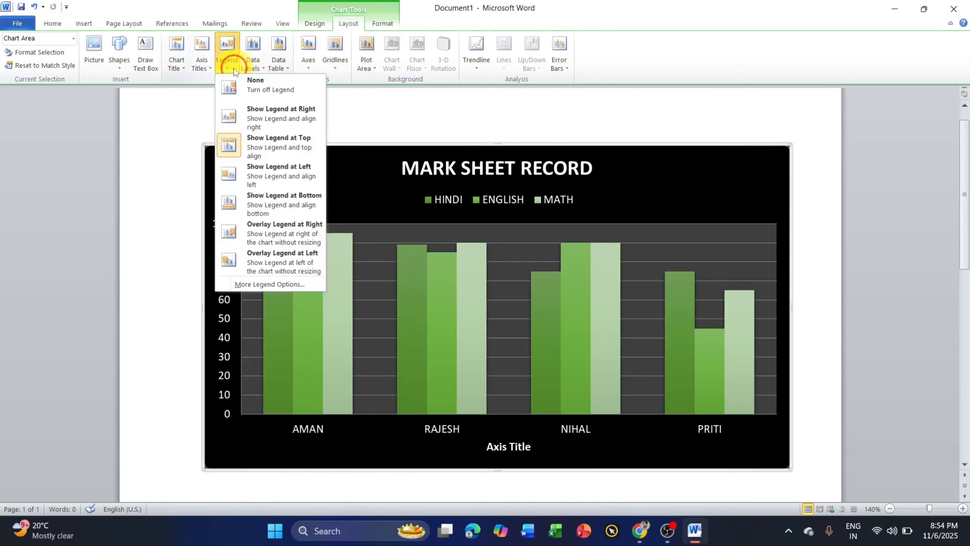
pyautogui.click(275, 174)
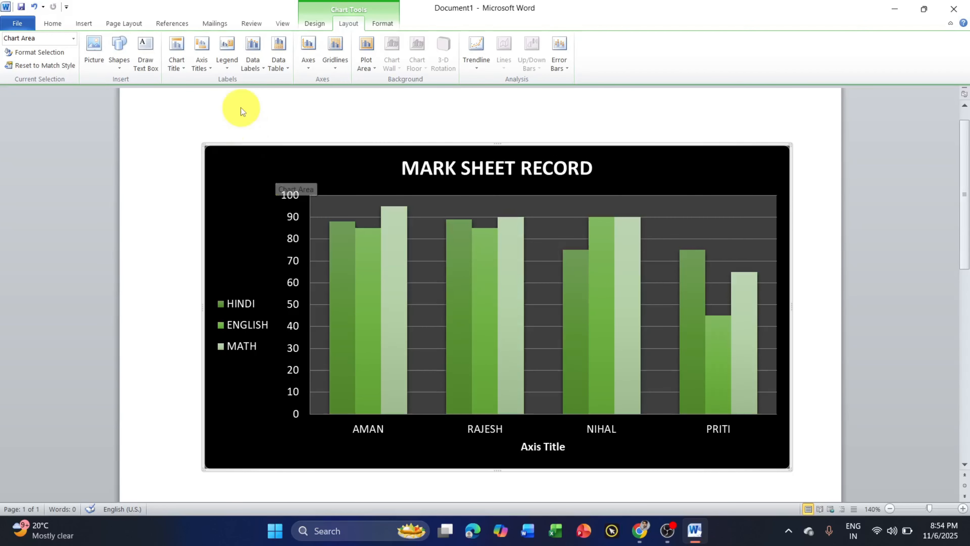
pyautogui.click(232, 65)
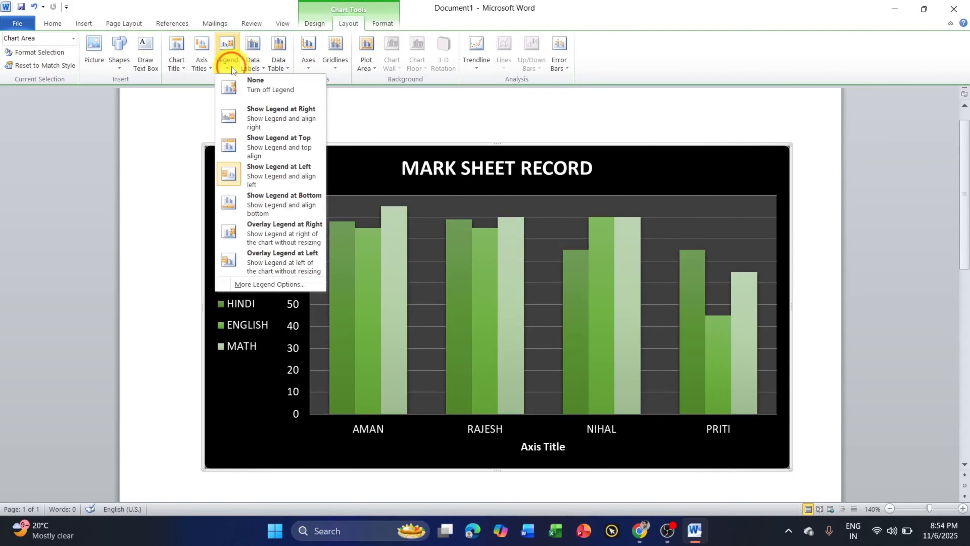
pyautogui.click(264, 196)
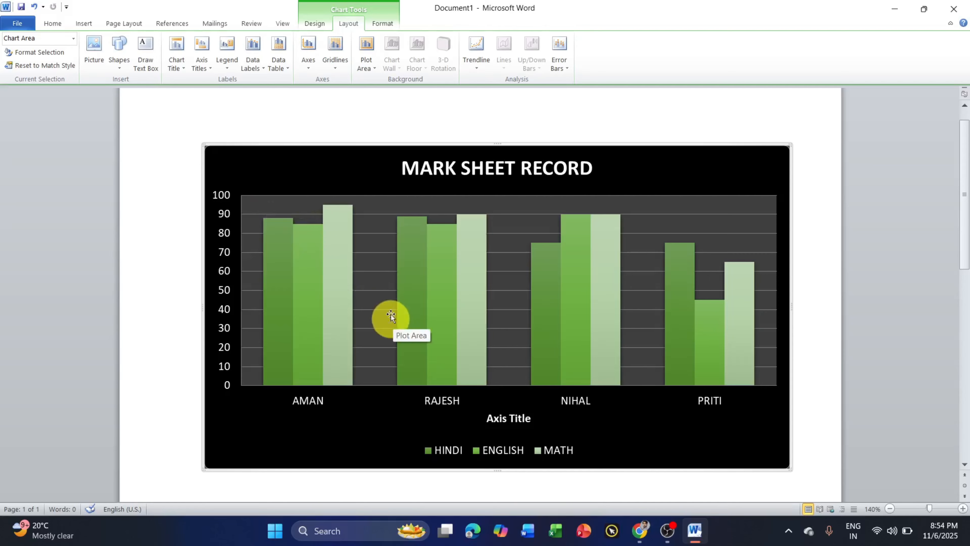
# Try the Overlay Legend at Right option, and change the legend to Show Legend at Right.
pyautogui.click(226, 67)
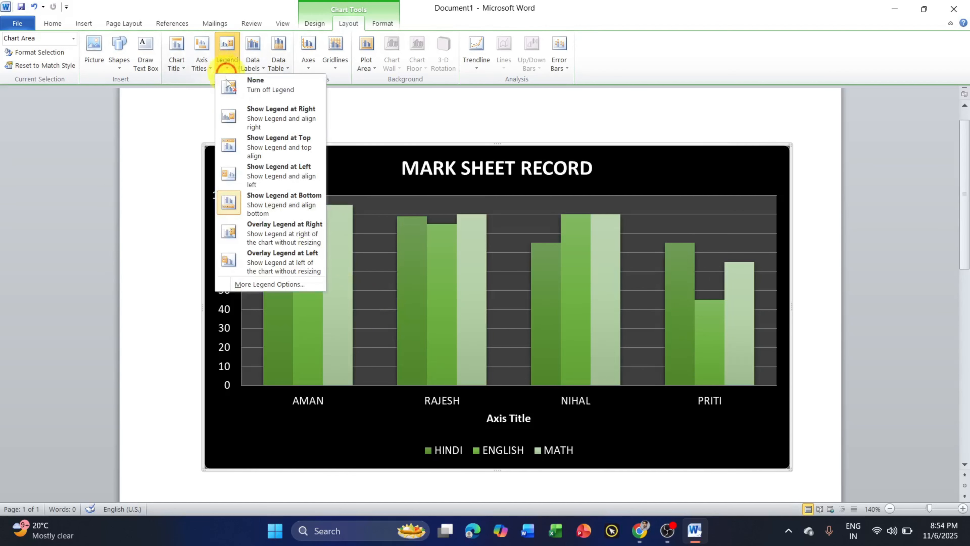
pyautogui.click(267, 234)
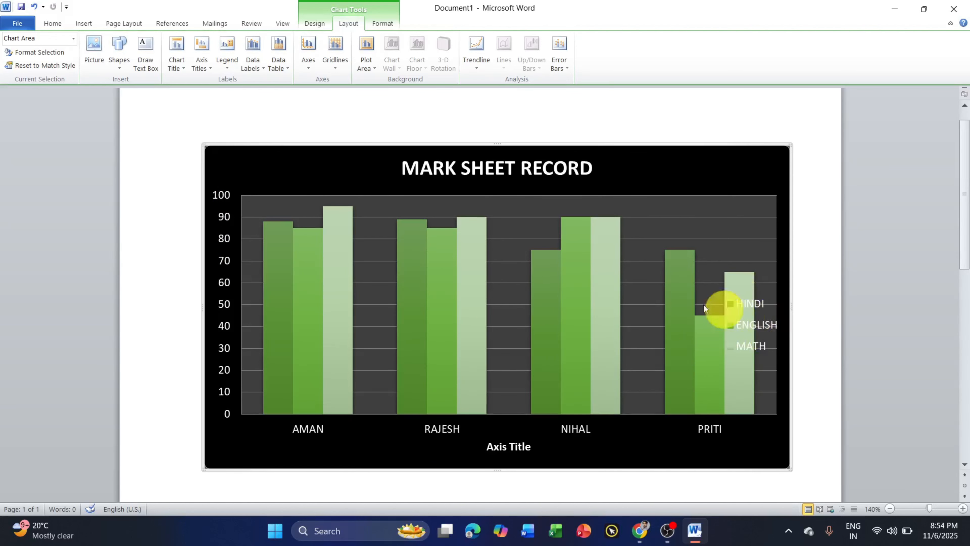
pyautogui.click(225, 72)
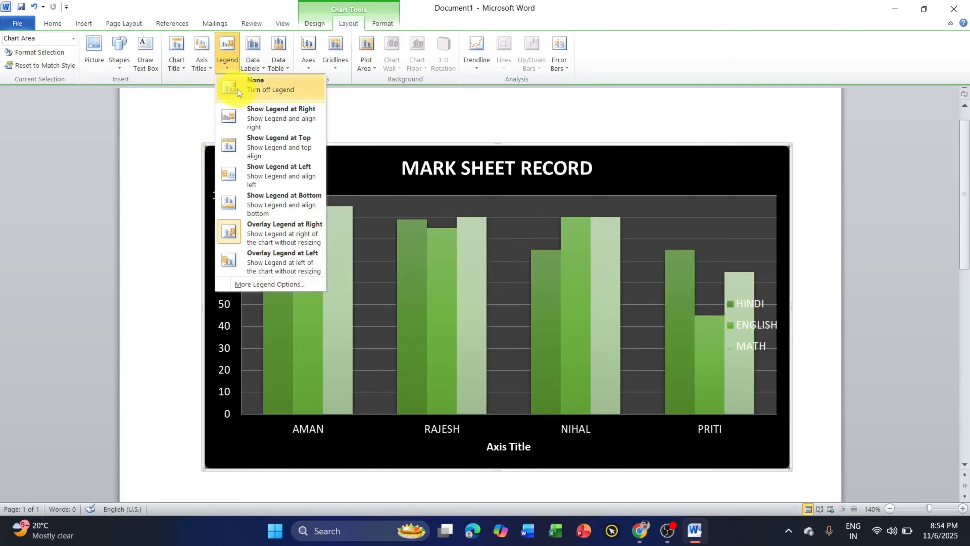
pyautogui.click(270, 110)
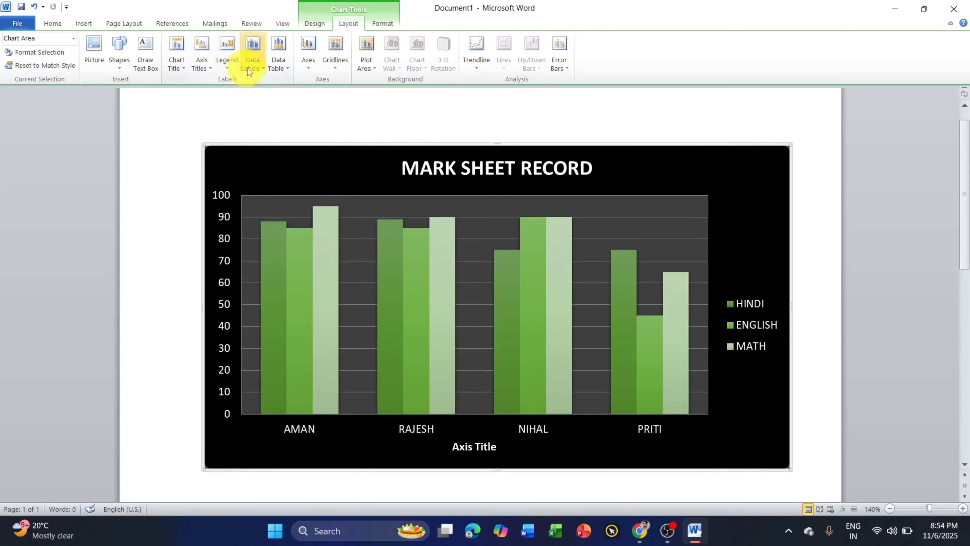
# Set the legend to Show Legend at Top, between the chart title and the columns.
pyautogui.click(250, 58)
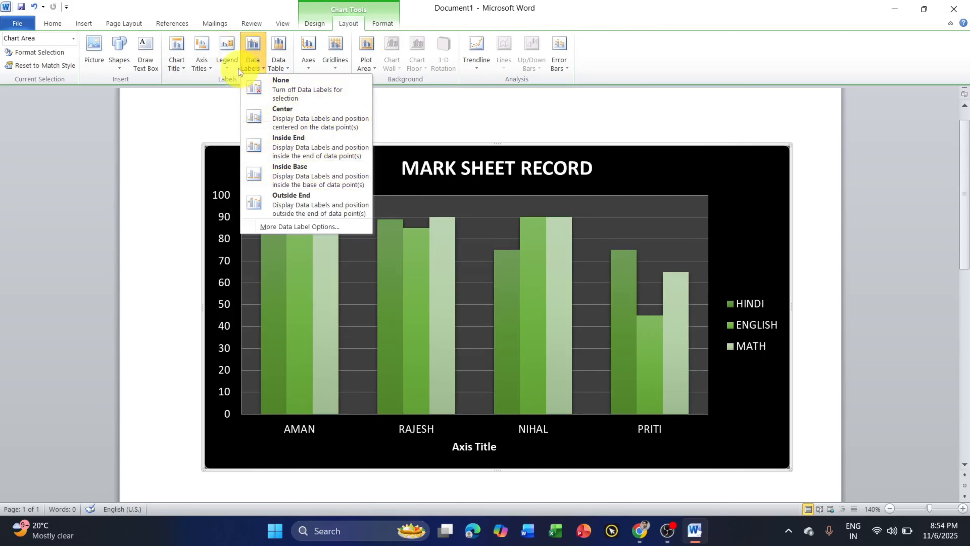
pyautogui.click(231, 63)
pyautogui.click(261, 150)
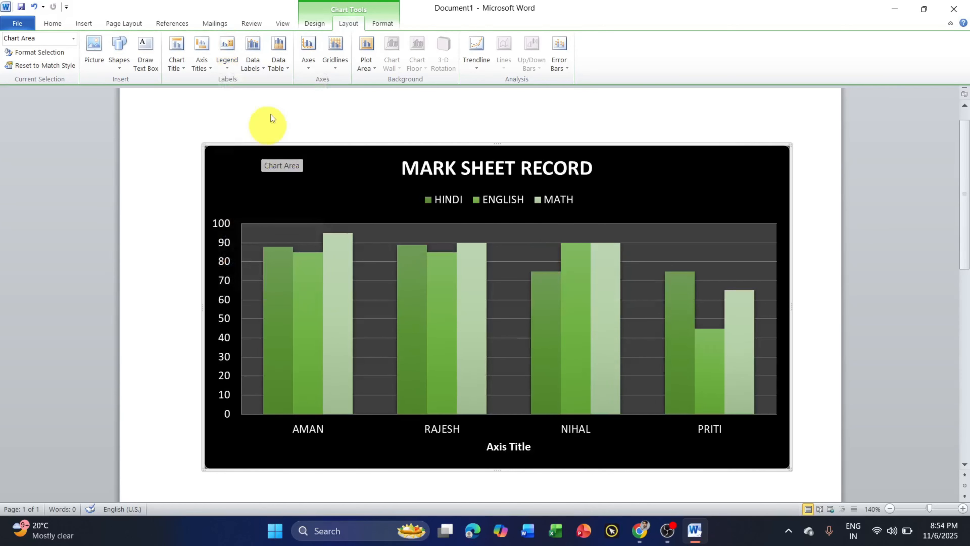
# Check the mark values of the AMAN columns, and add data labels to the chart with the Center option.
pyautogui.click(237, 63)
pyautogui.click(254, 68)
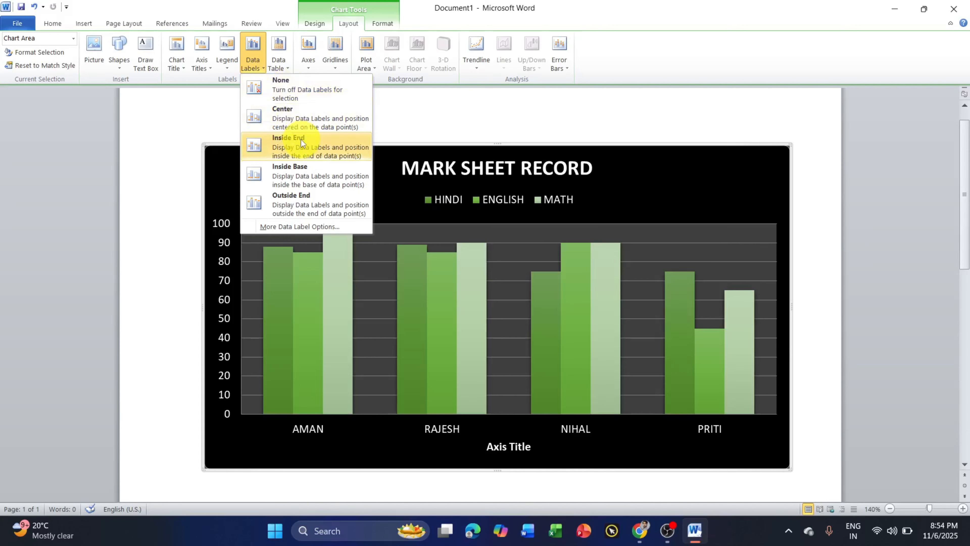
pyautogui.click(322, 272)
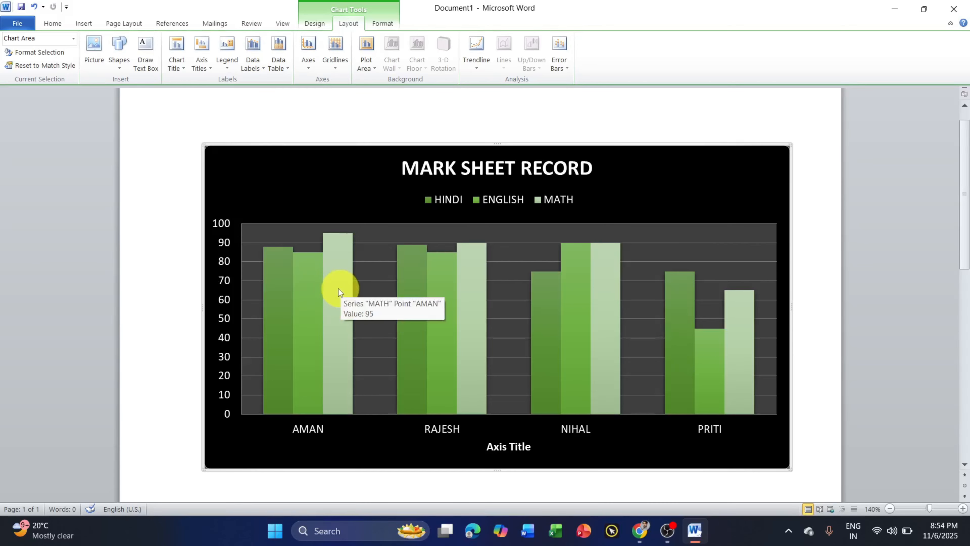
pyautogui.moveTo(302, 271)
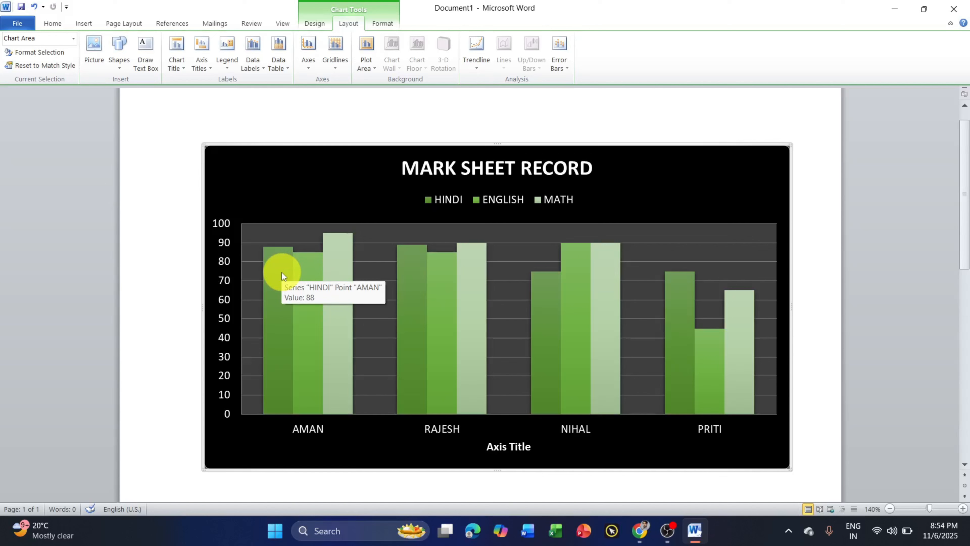
pyautogui.click(259, 69)
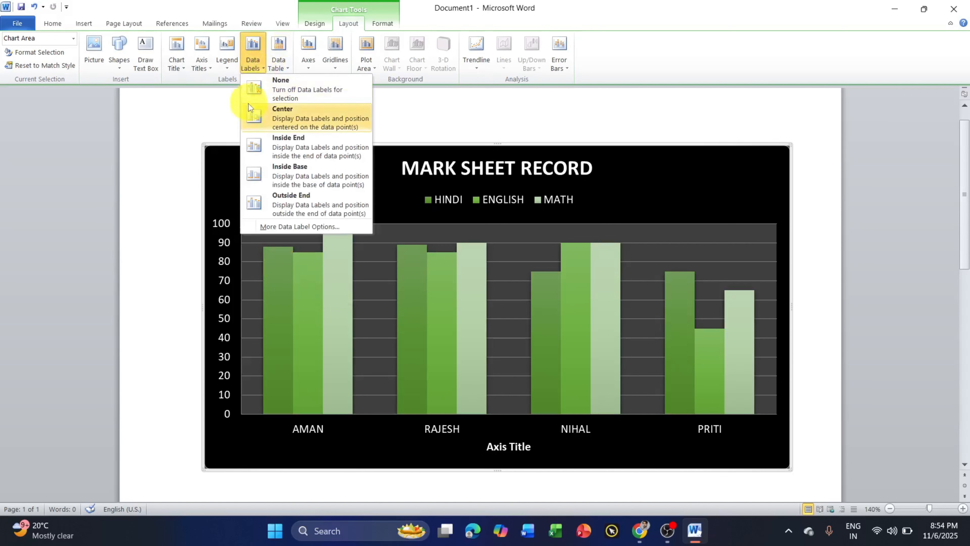
pyautogui.click(288, 116)
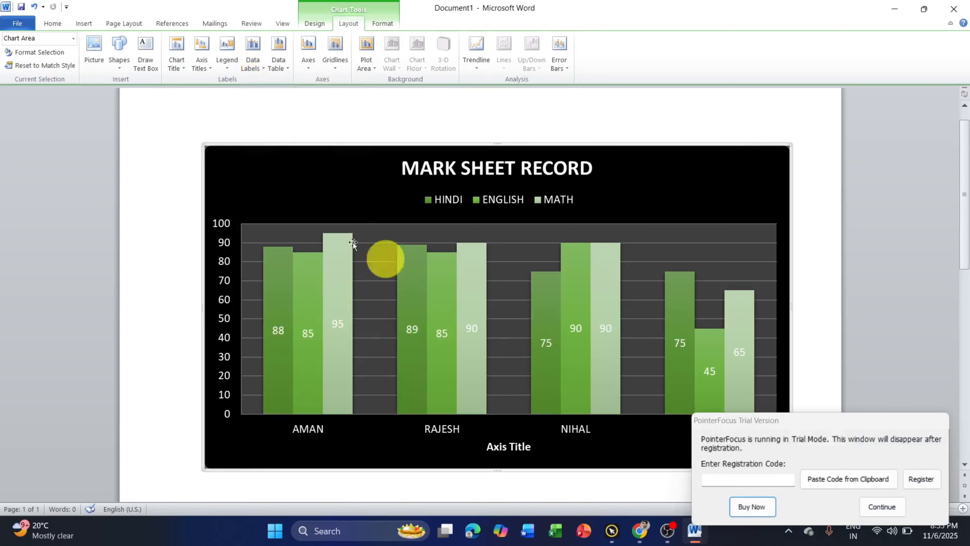
# Try the Inside End, Inside Base and Outside End positions for the chart's data labels in turn.
pyautogui.click(251, 48)
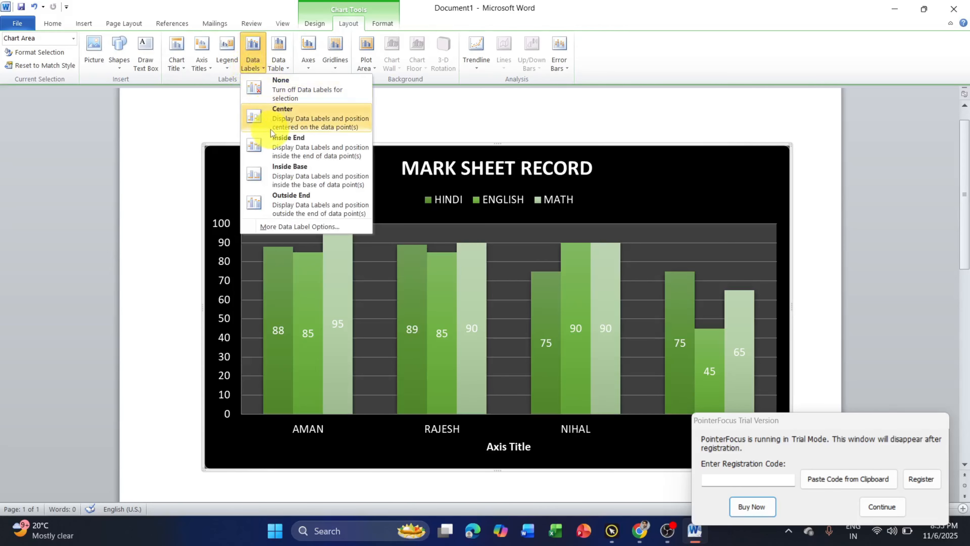
pyautogui.click(284, 141)
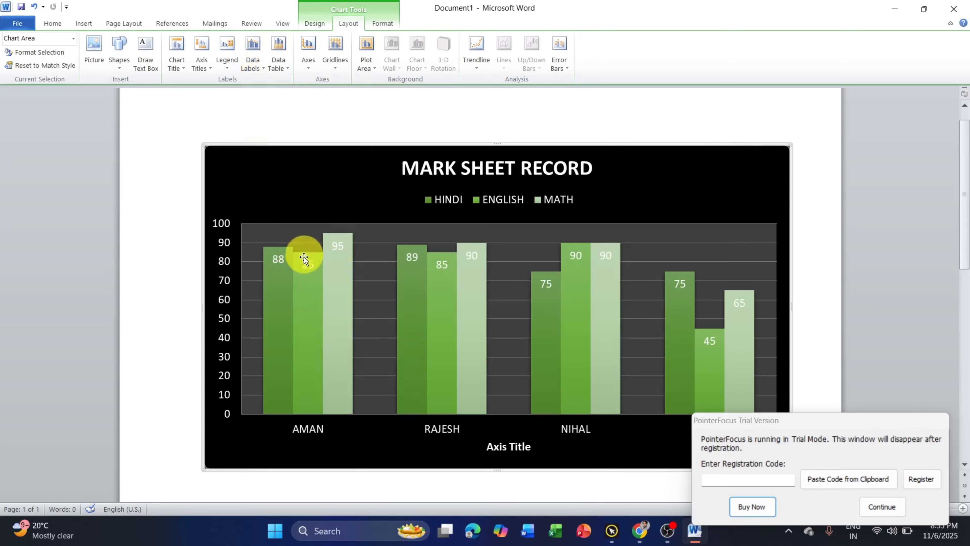
pyautogui.click(257, 61)
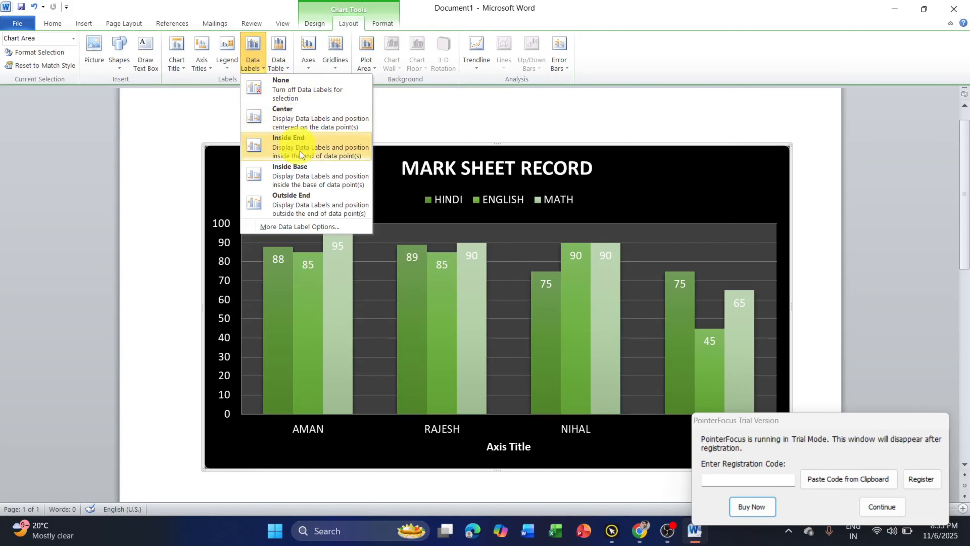
pyautogui.click(307, 169)
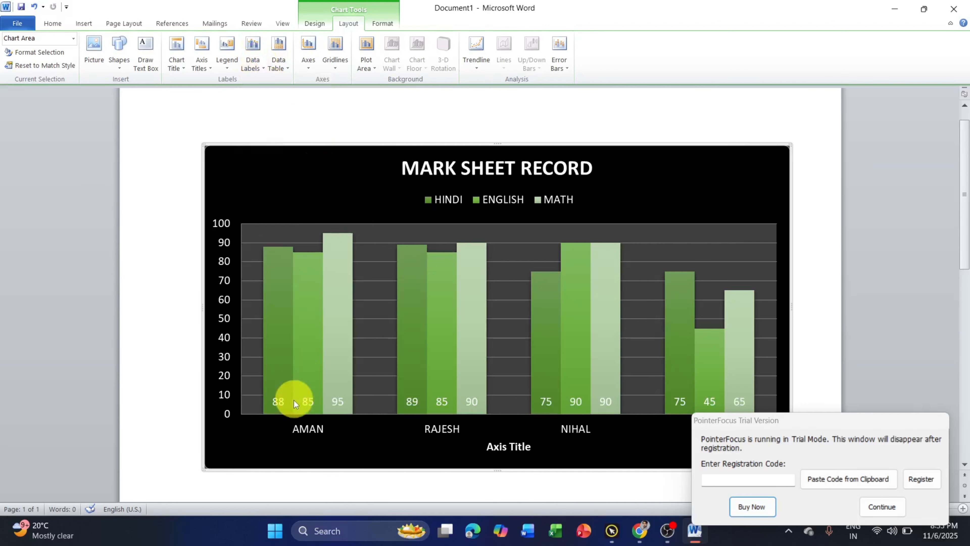
pyautogui.click(261, 57)
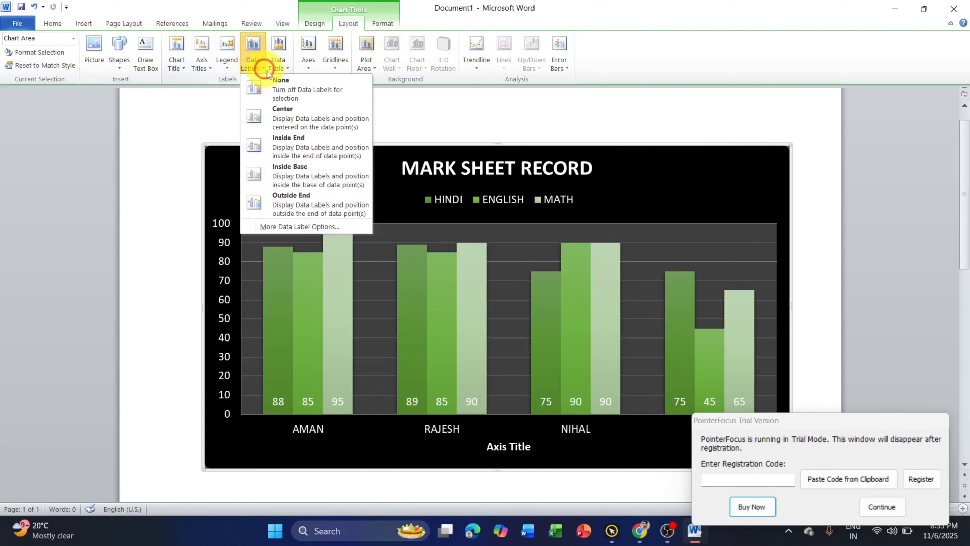
pyautogui.click(298, 207)
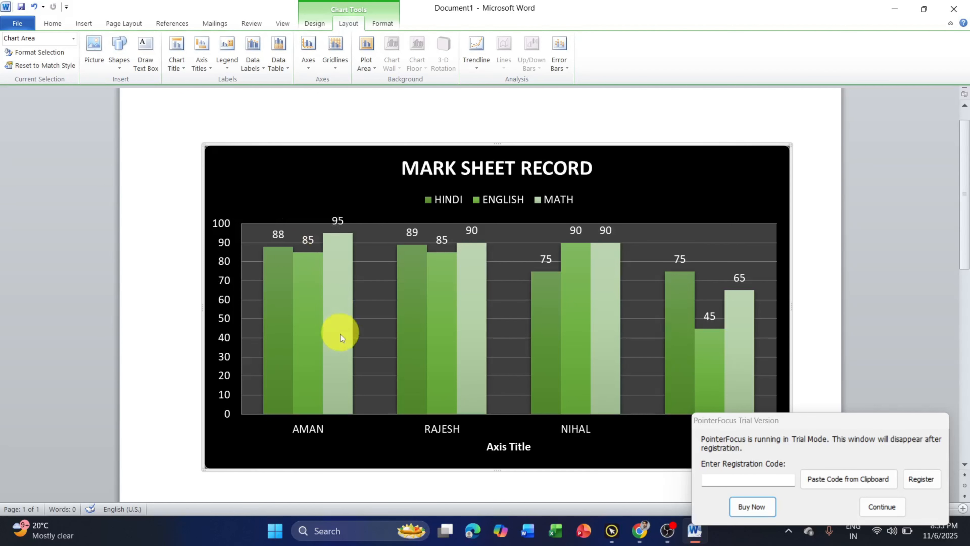
# Position the data labels at Inside End of the columns, and dismiss the PointerFocus trial notice.
pyautogui.click(256, 70)
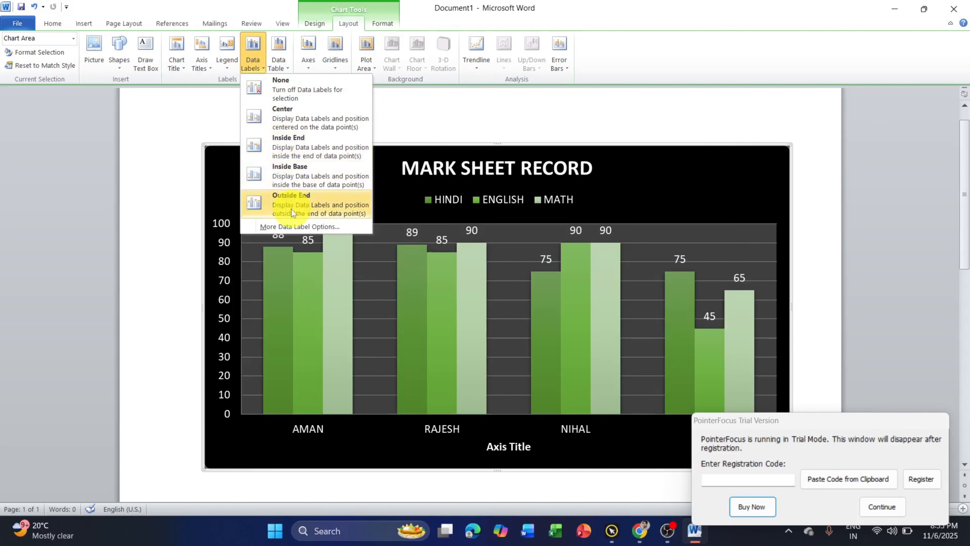
pyautogui.click(298, 140)
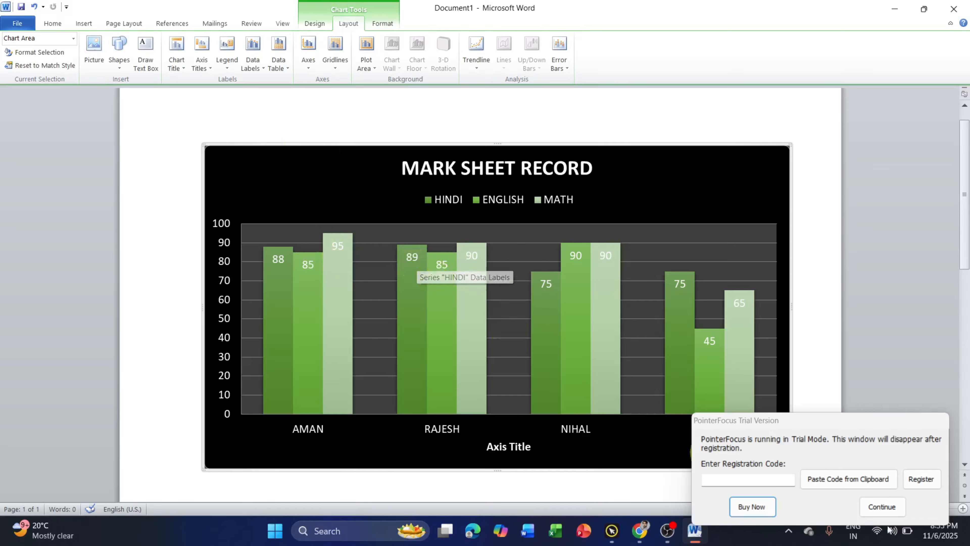
pyautogui.click(886, 505)
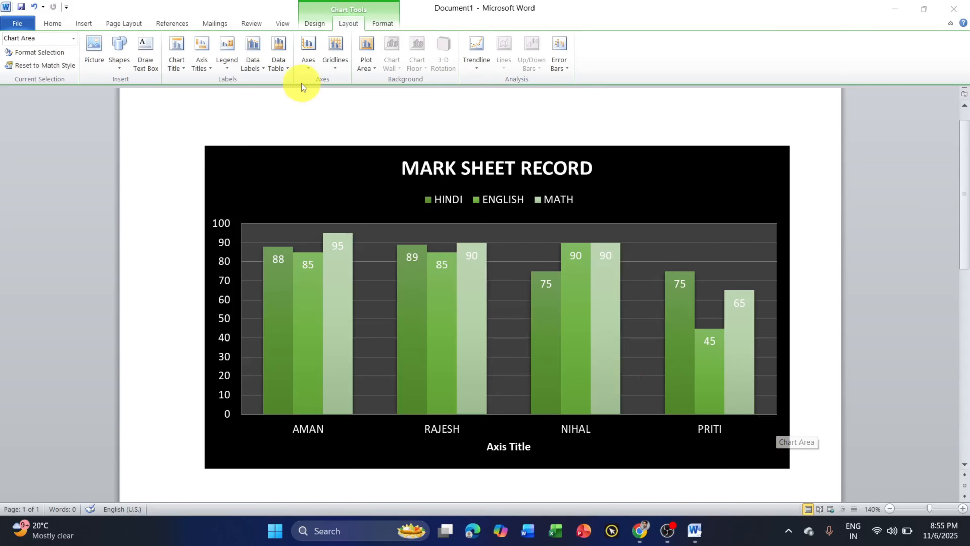
# Try showing a data table without legend keys below the chart, and set the data table back to None.
pyautogui.click(258, 66)
pyautogui.click(257, 68)
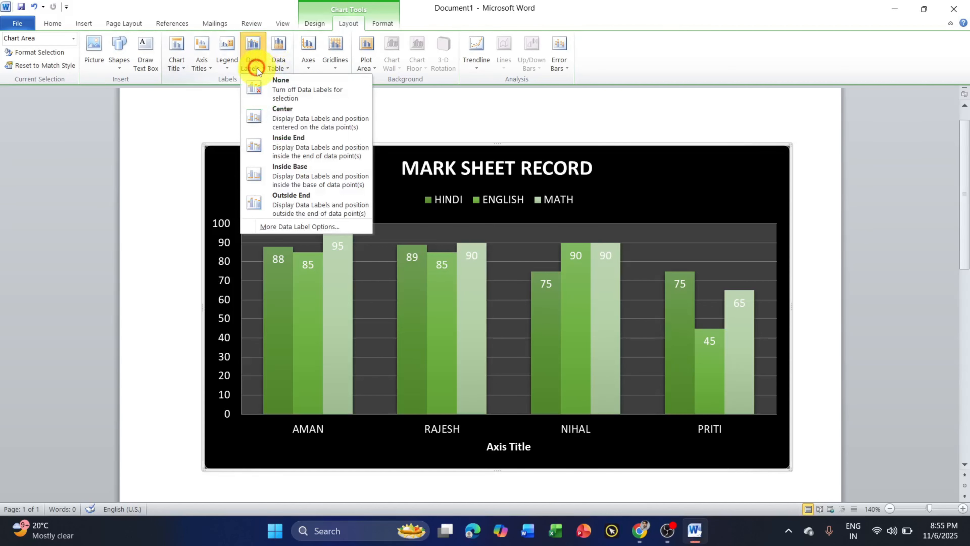
pyautogui.click(257, 69)
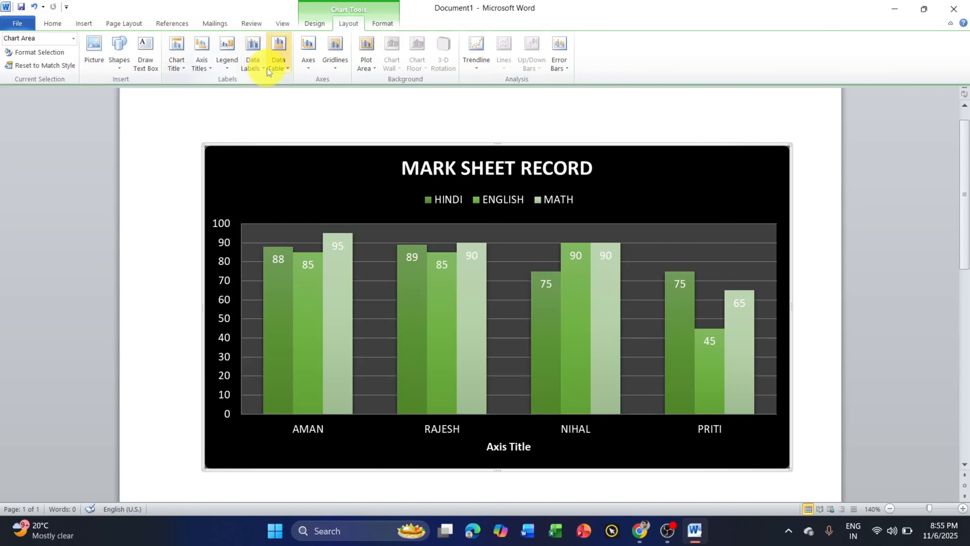
pyautogui.click(281, 65)
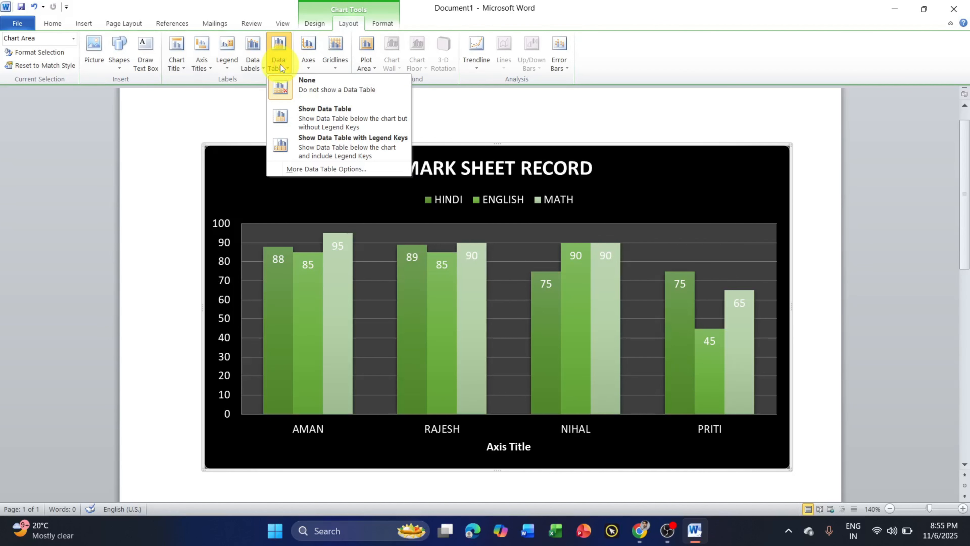
pyautogui.click(335, 116)
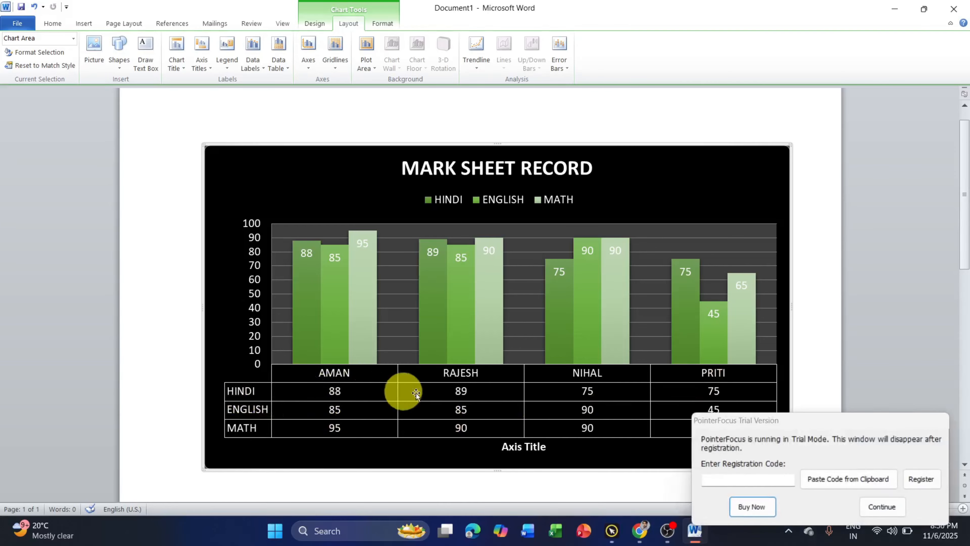
pyautogui.click(882, 507)
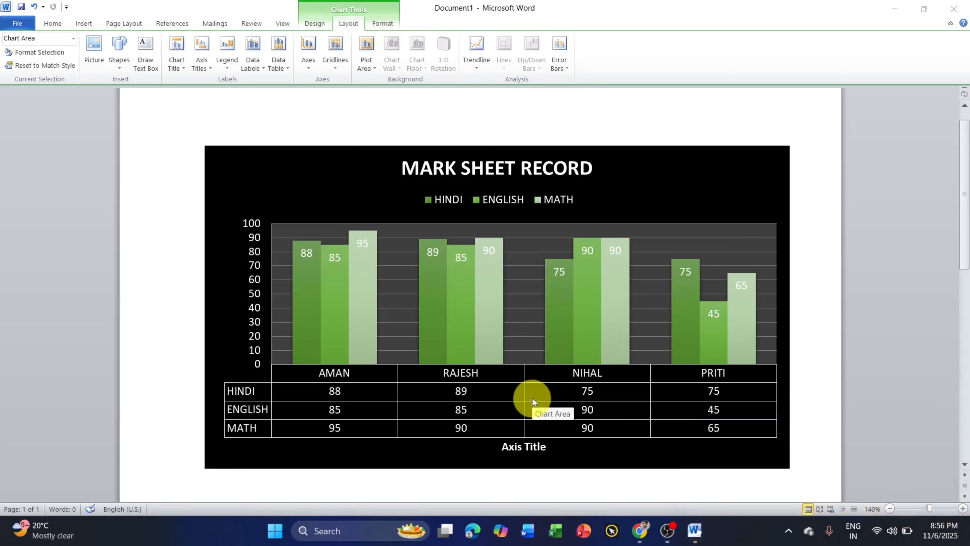
pyautogui.click(277, 58)
pyautogui.click(279, 61)
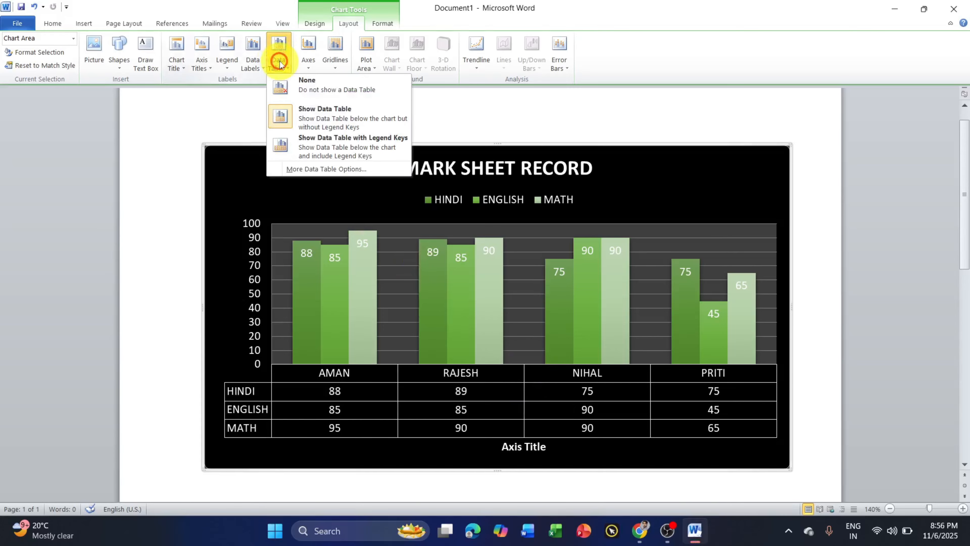
pyautogui.click(316, 87)
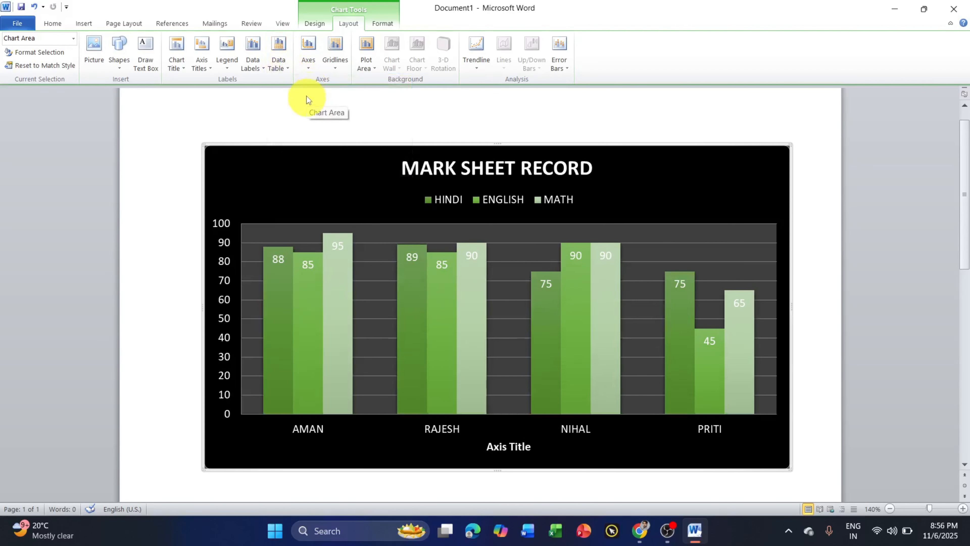
# Try the chart's primary horizontal axis without labeling, and set it to Show Left to Right Axis.
pyautogui.click(314, 66)
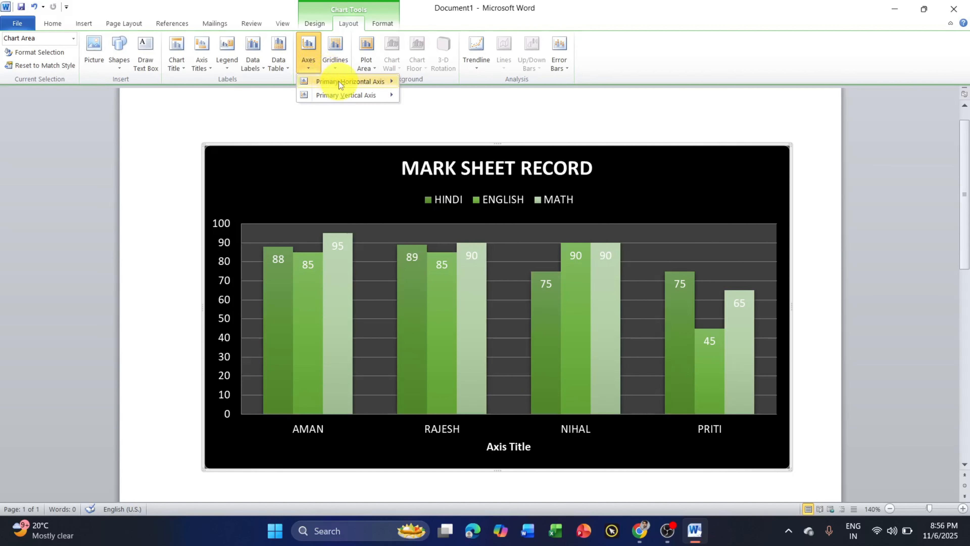
pyautogui.moveTo(342, 81)
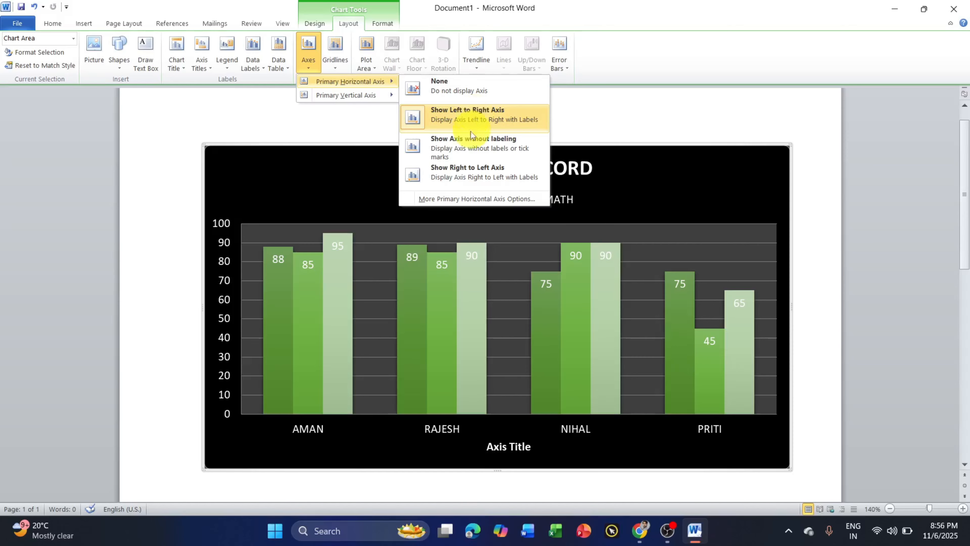
pyautogui.click(468, 149)
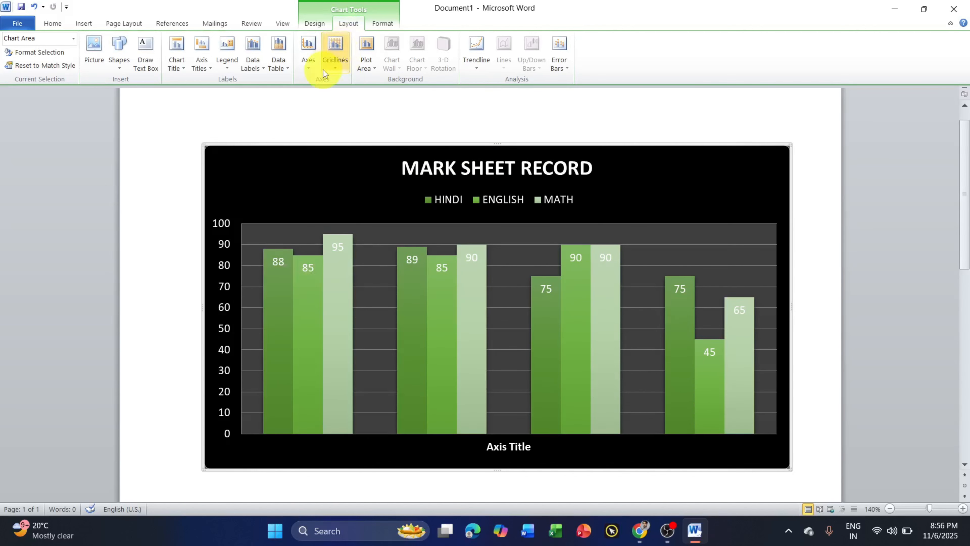
pyautogui.click(315, 66)
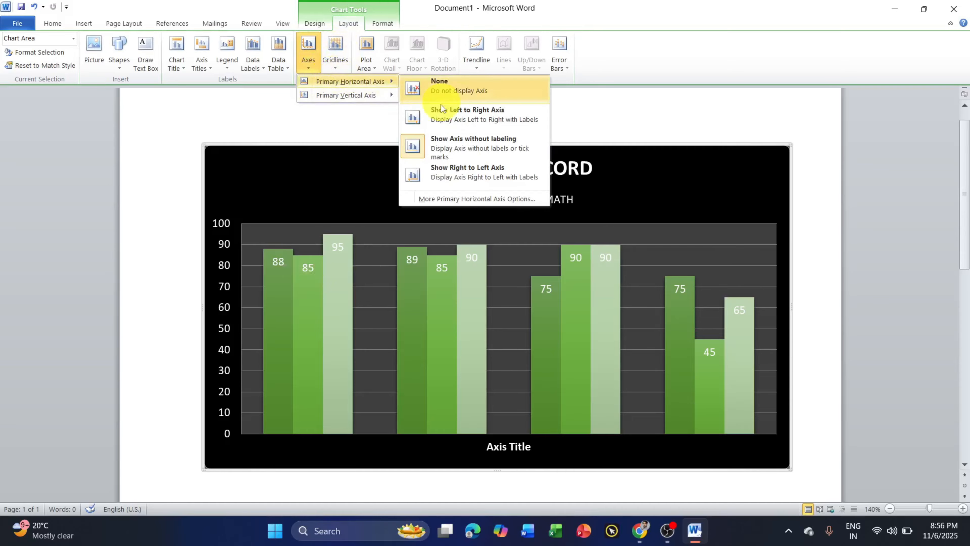
pyautogui.click(481, 114)
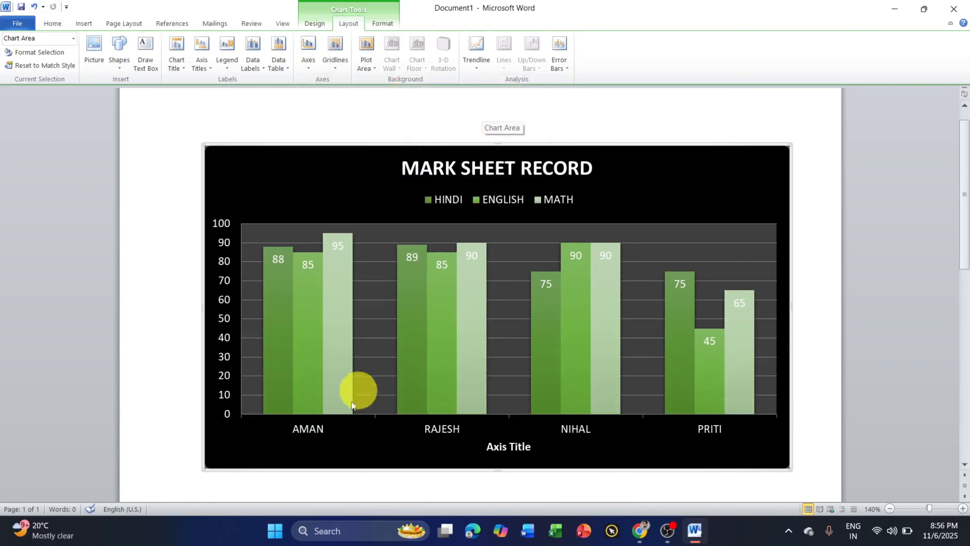
# Try showing the chart's primary vertical axis in thousands, and turn that axis off with None.
pyautogui.click(319, 59)
pyautogui.moveTo(332, 98)
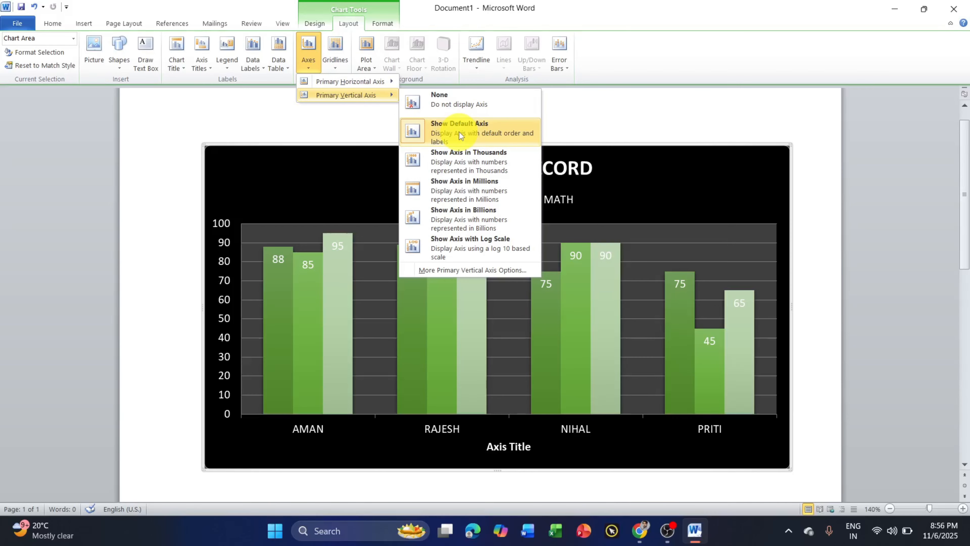
pyautogui.click(474, 158)
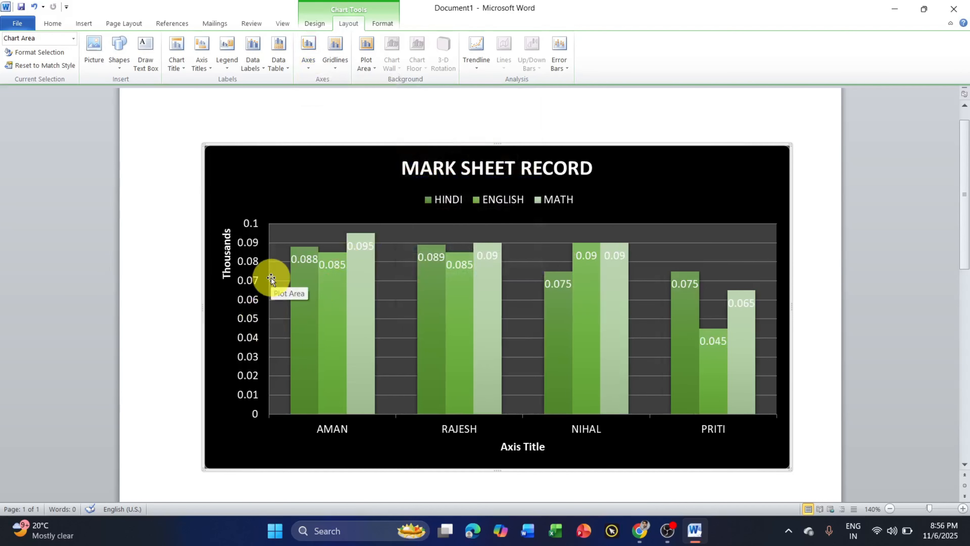
pyautogui.click(310, 59)
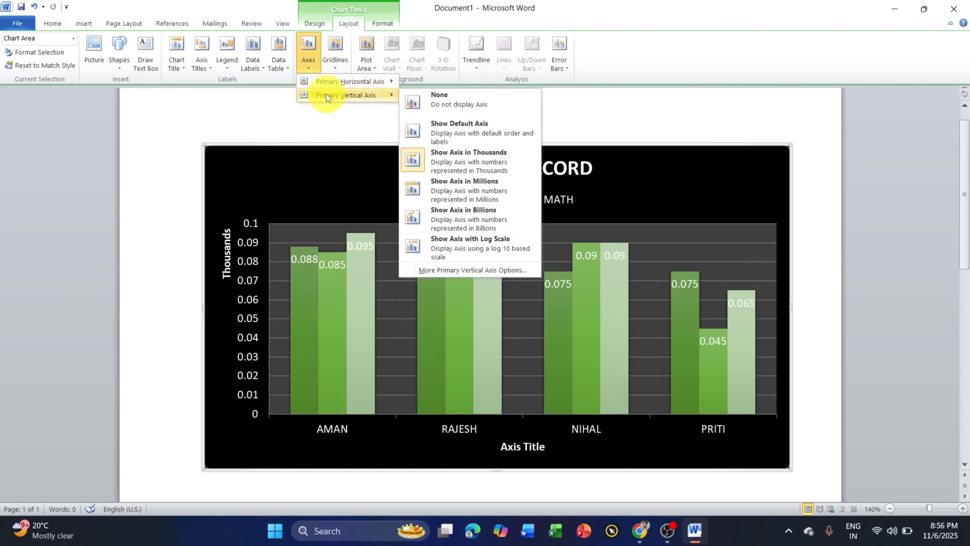
pyautogui.click(445, 95)
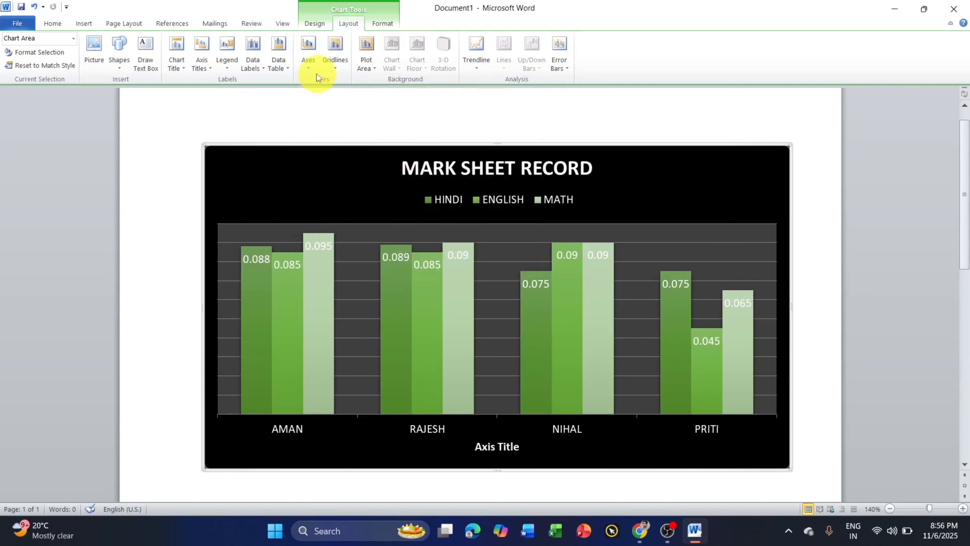
# Hide the student name labels on the primary horizontal axis, and restore them with Show Left to Right Axis.
pyautogui.click(308, 54)
pyautogui.moveTo(331, 81)
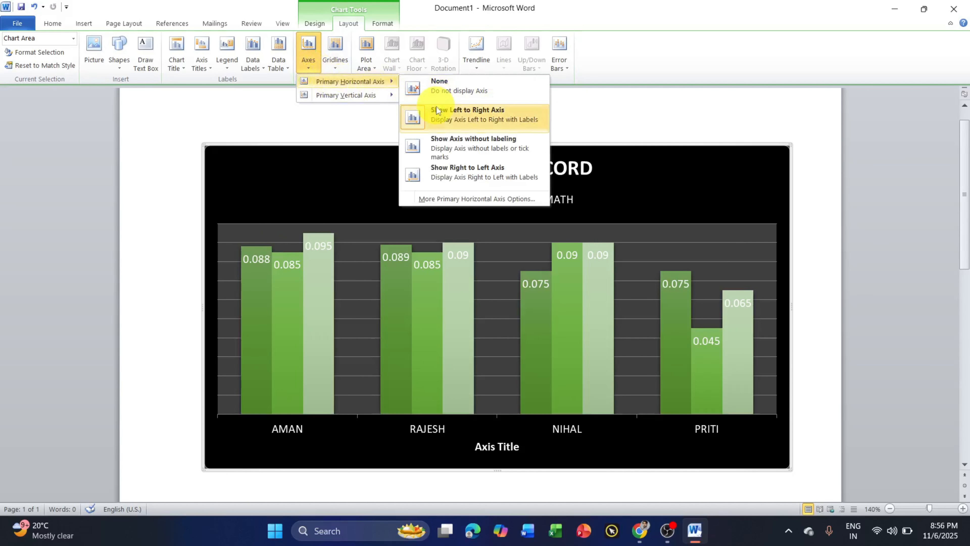
pyautogui.click(457, 141)
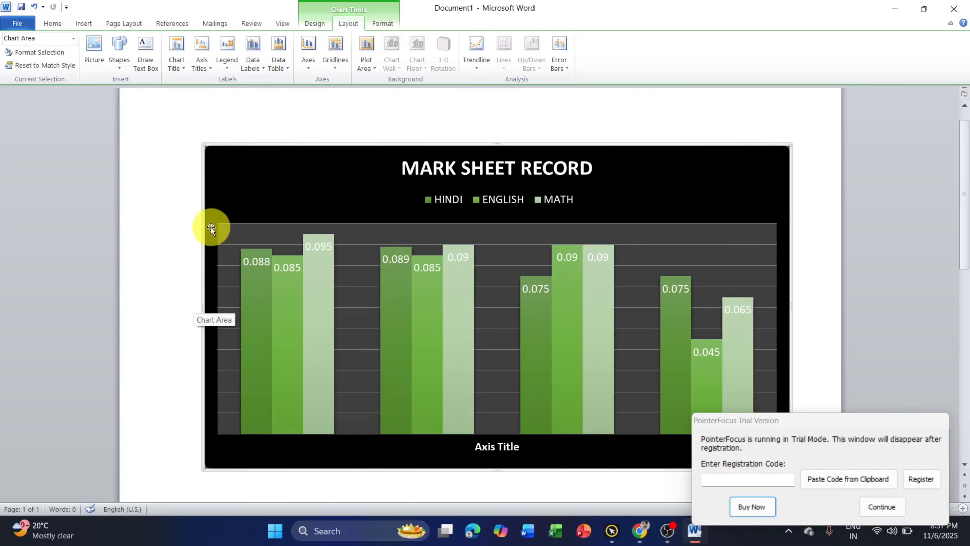
pyautogui.click(305, 61)
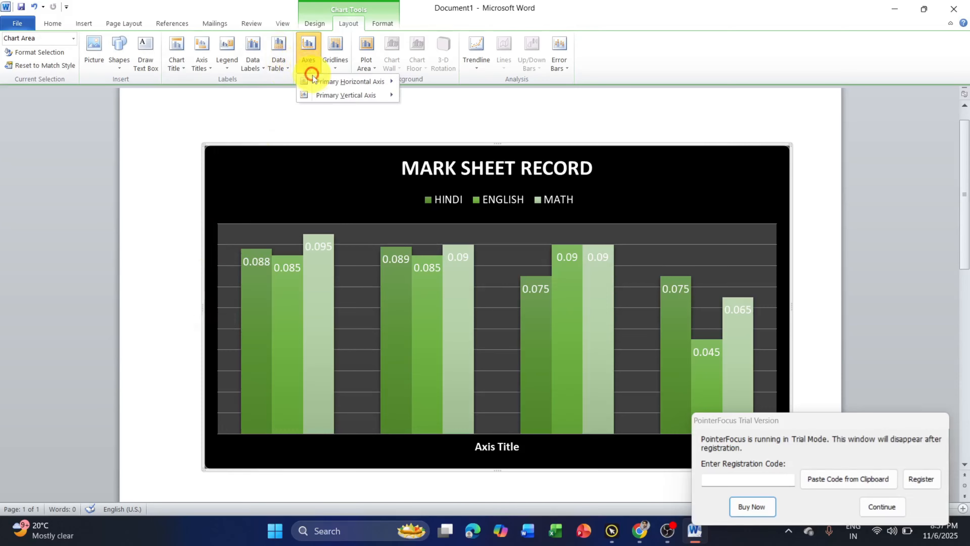
pyautogui.moveTo(346, 81)
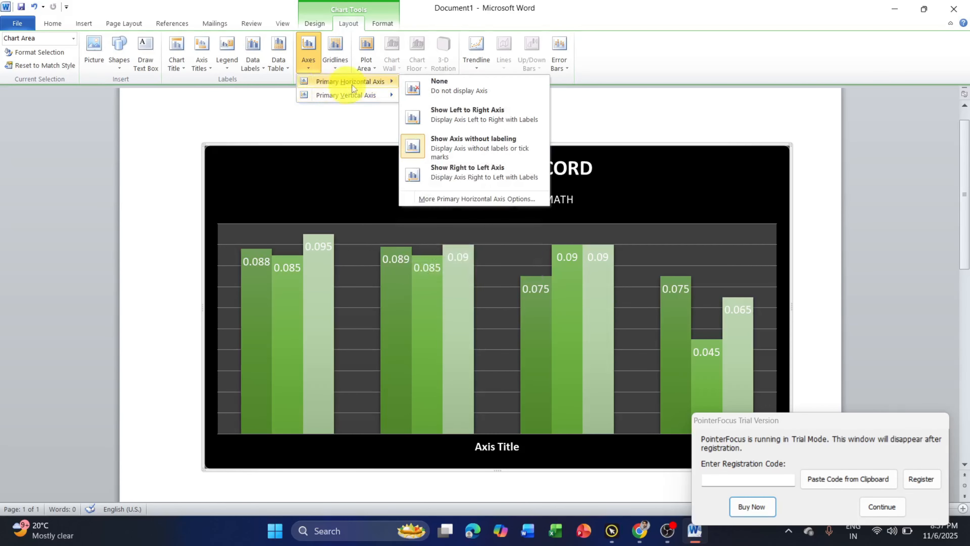
pyautogui.click(438, 111)
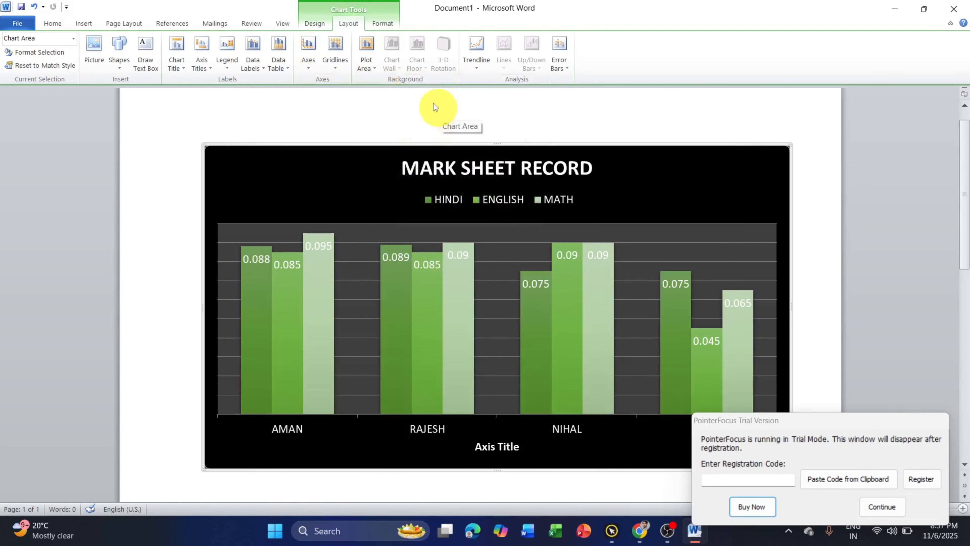
# Set the primary vertical axis to Show Default Axis, and dismiss the PointerFocus trial notice.
pyautogui.click(306, 53)
pyautogui.moveTo(336, 95)
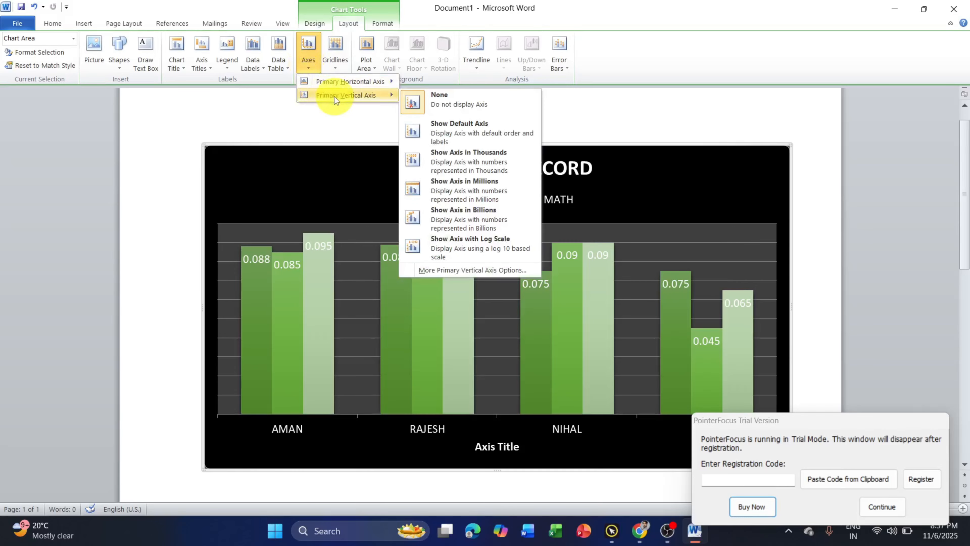
pyautogui.click(436, 128)
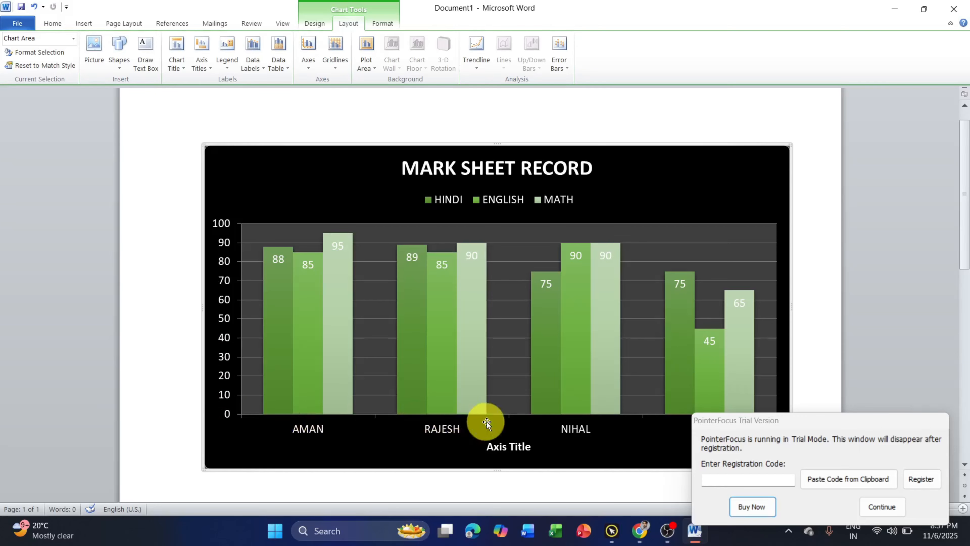
pyautogui.click(882, 507)
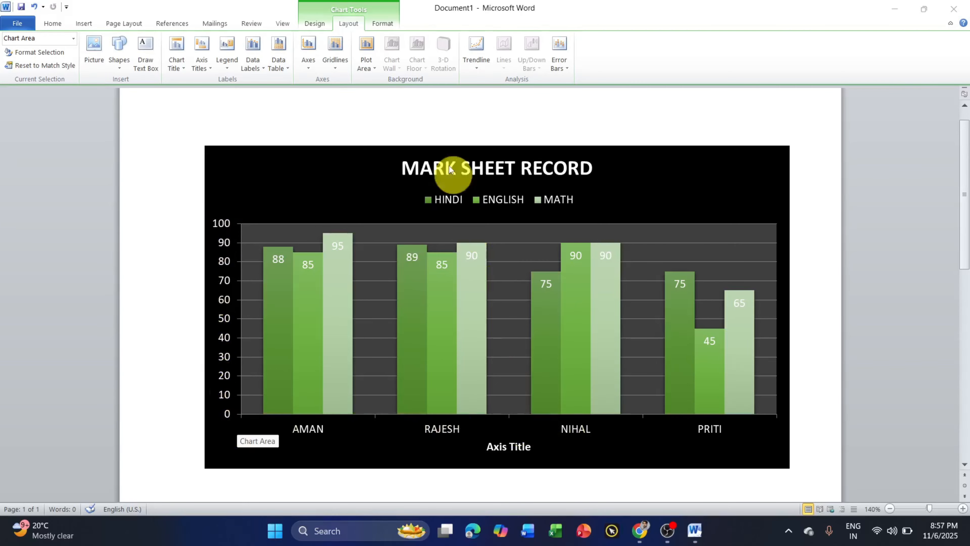
# Turn off the chart's primary vertical axis once more, and bring it back with Show Default Axis.
pyautogui.click(308, 61)
pyautogui.click(308, 62)
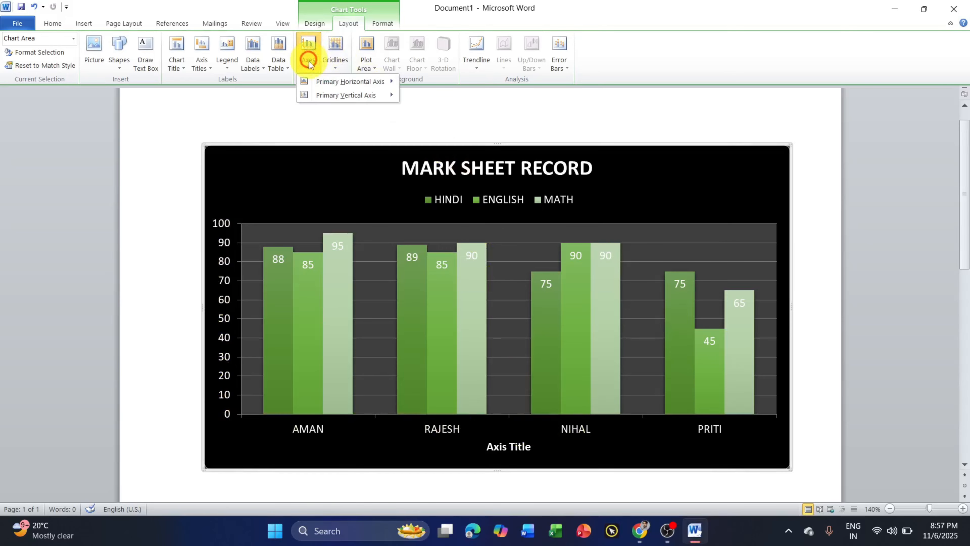
pyautogui.moveTo(351, 83)
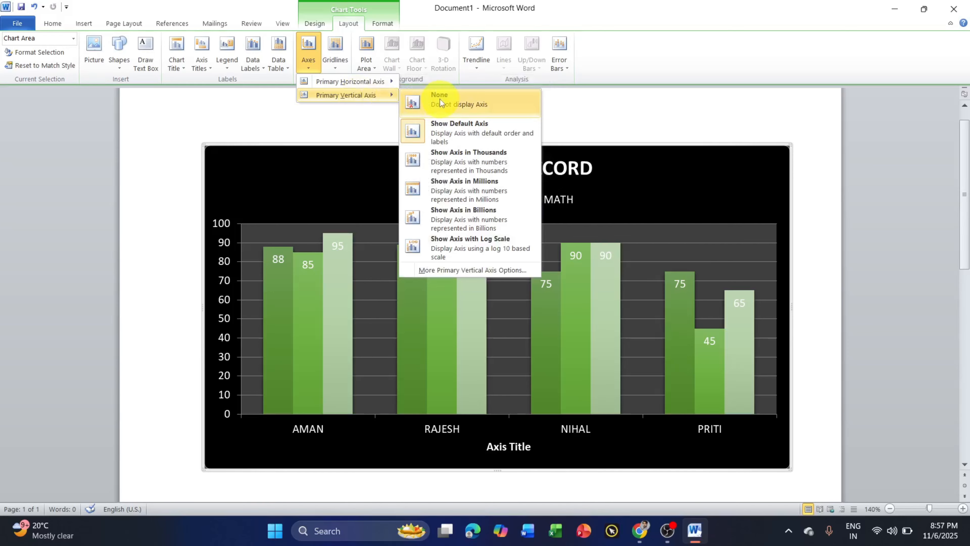
pyautogui.click(440, 99)
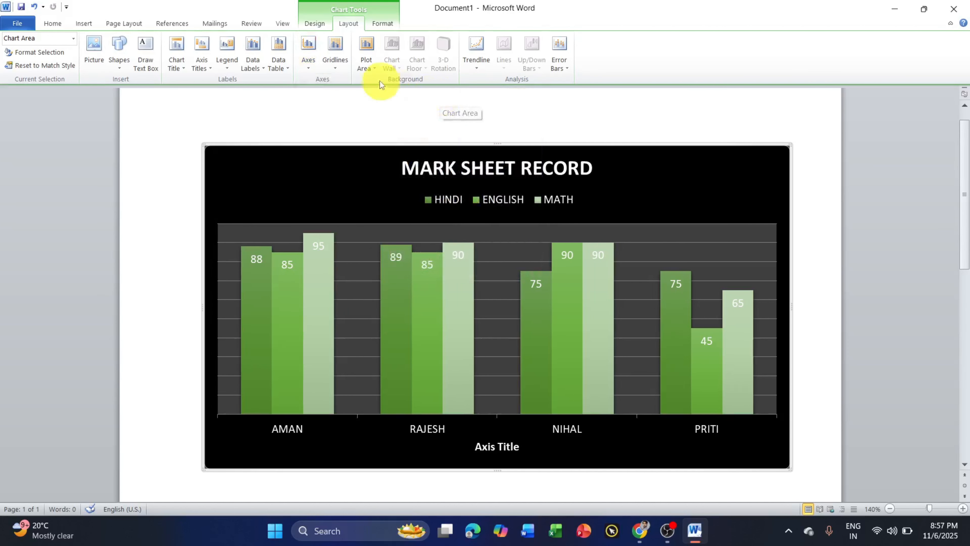
pyautogui.click(315, 66)
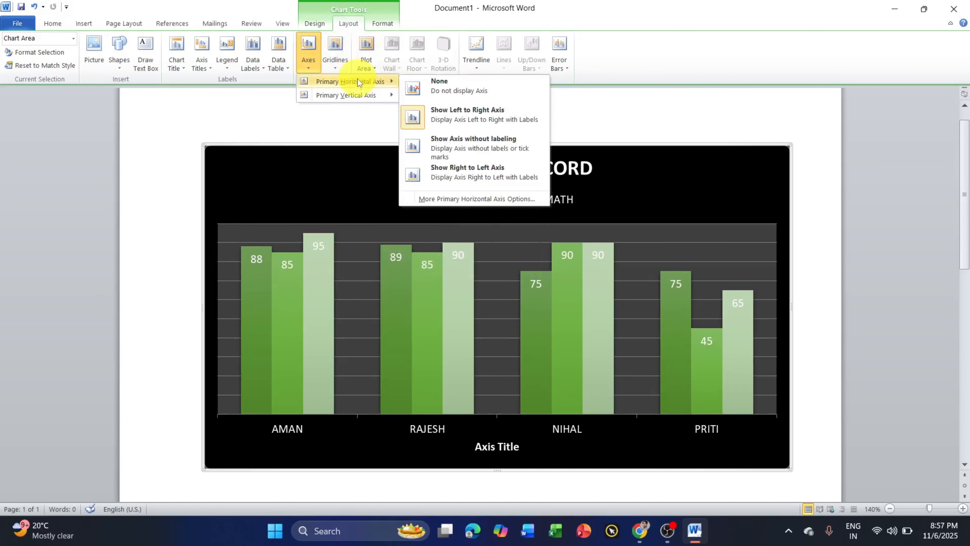
pyautogui.moveTo(358, 97)
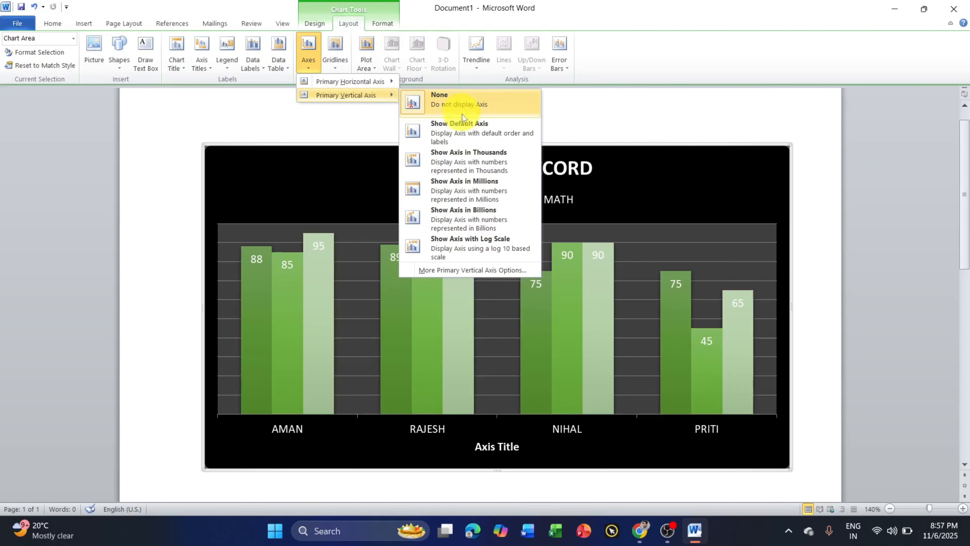
pyautogui.click(464, 133)
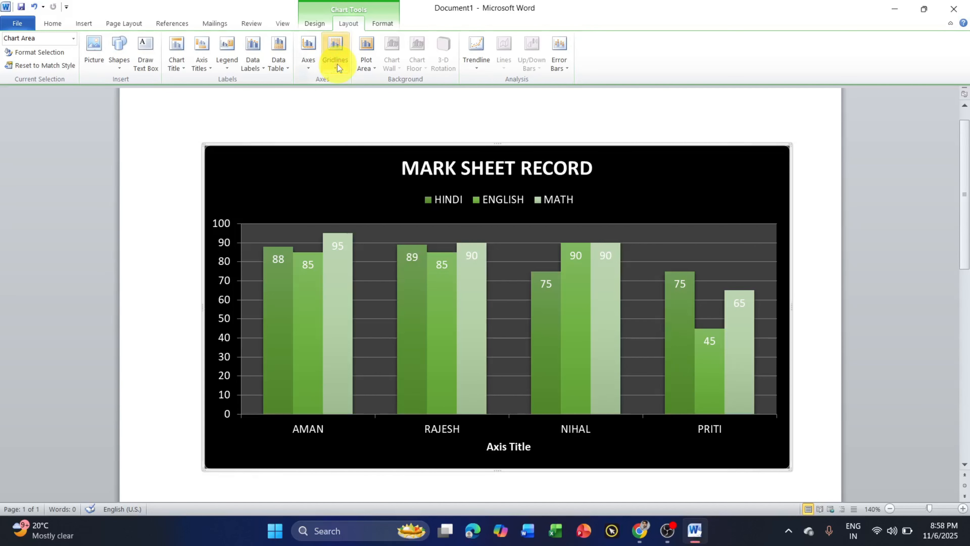
# Set the chart's primary horizontal gridlines to None.
pyautogui.click(332, 67)
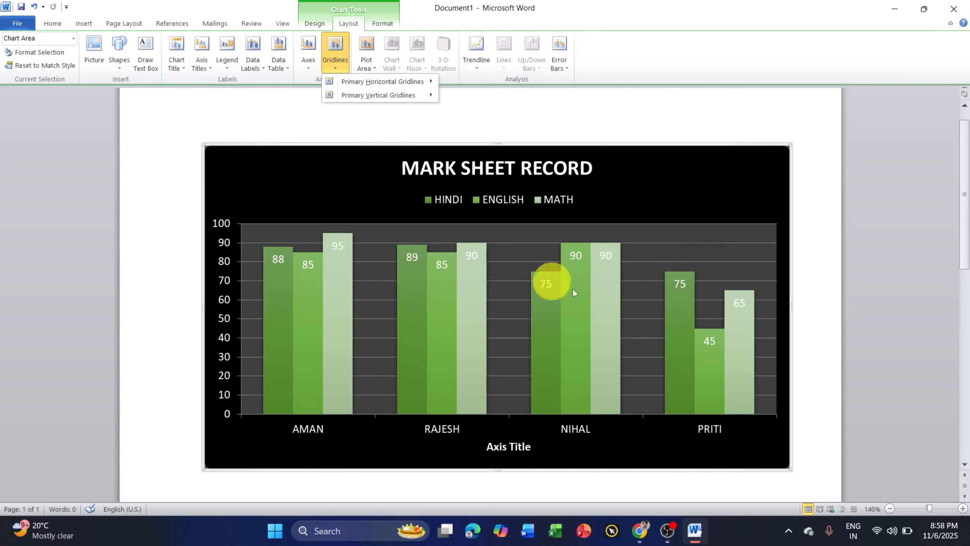
pyautogui.moveTo(371, 80)
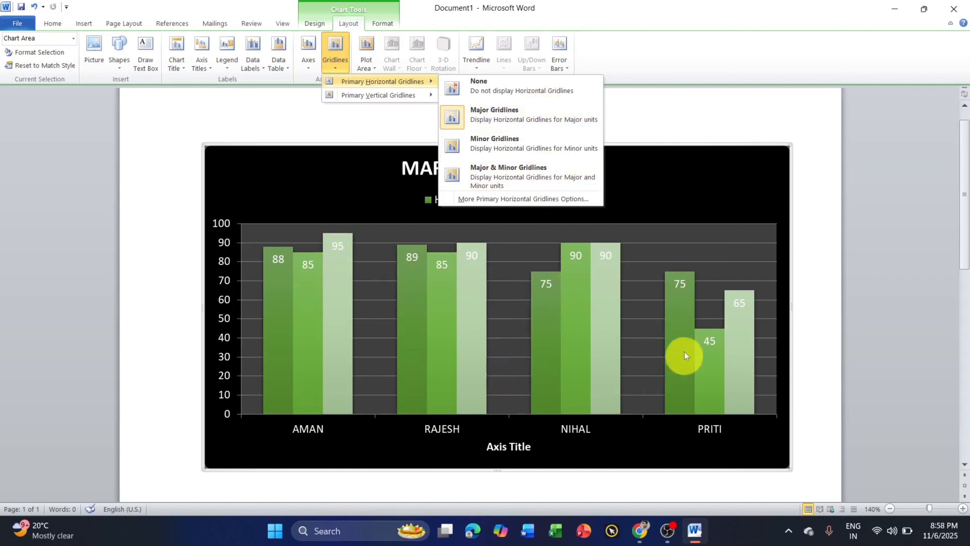
pyautogui.click(501, 89)
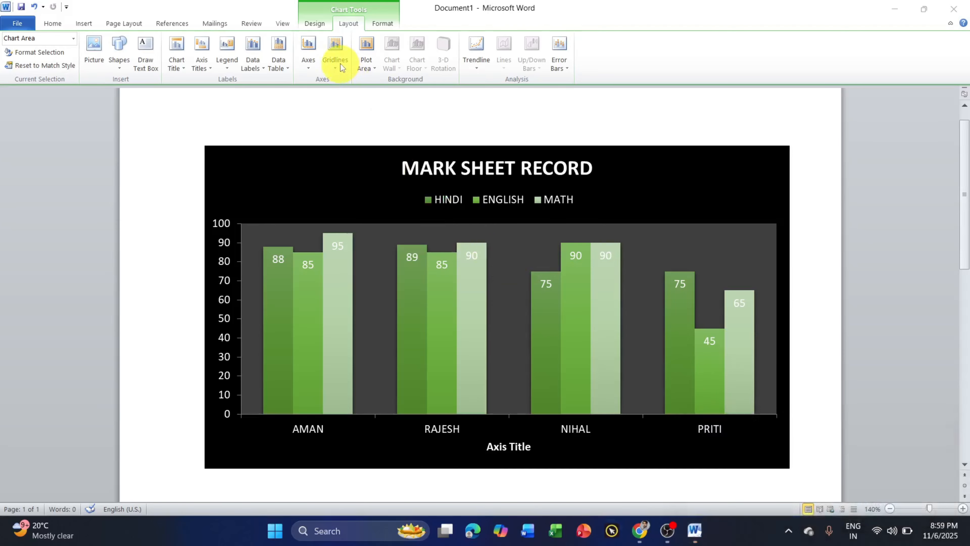
# Show major gridlines on the chart's primary horizontal gridlines, and set them back to None.
pyautogui.click(340, 63)
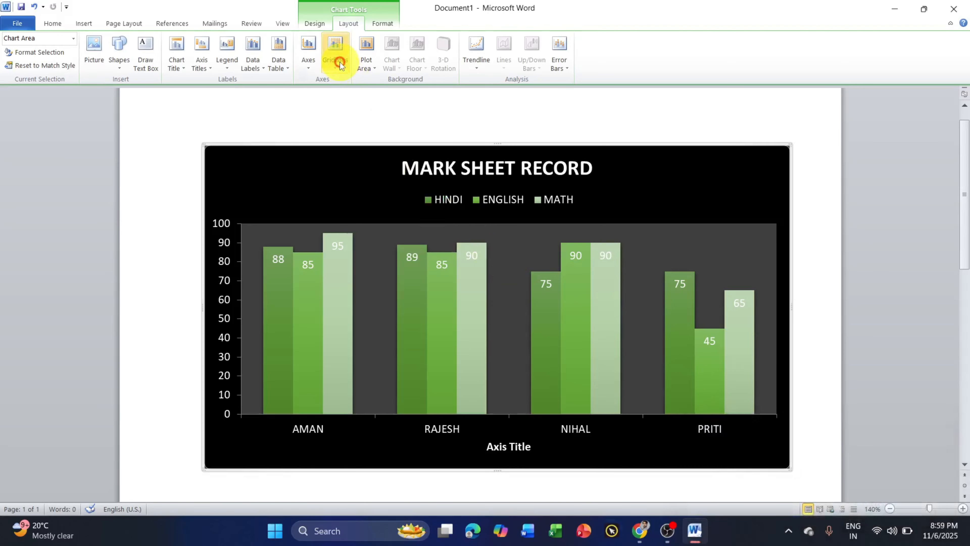
pyautogui.moveTo(360, 82)
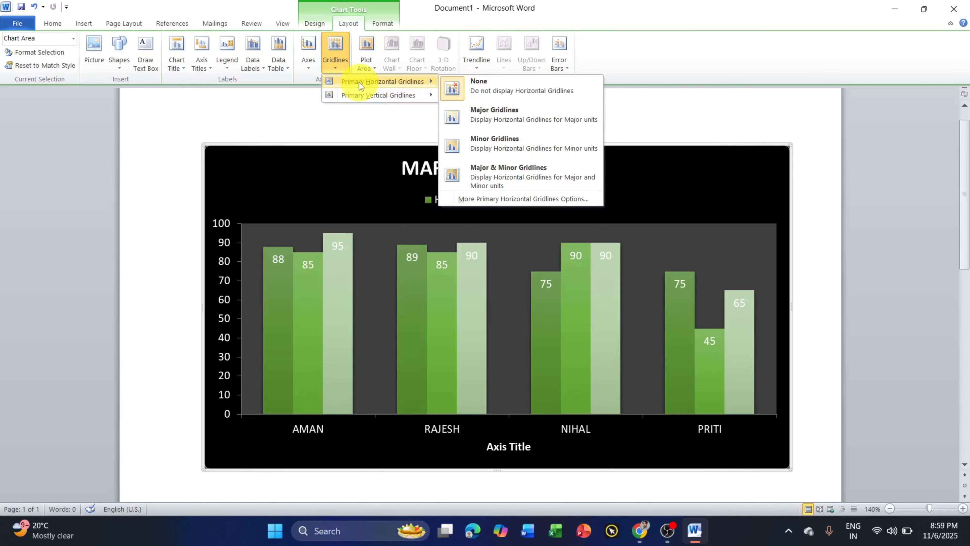
pyautogui.click(510, 122)
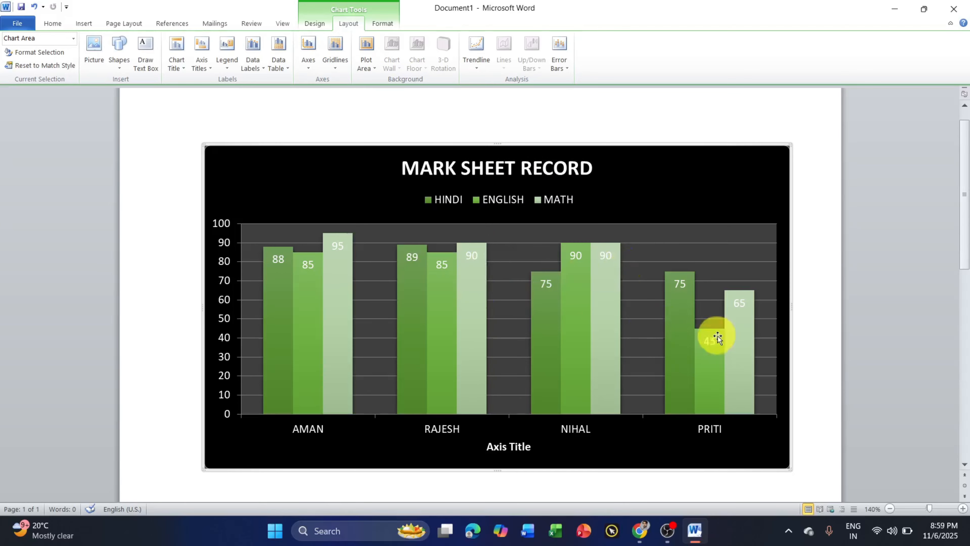
pyautogui.click(335, 61)
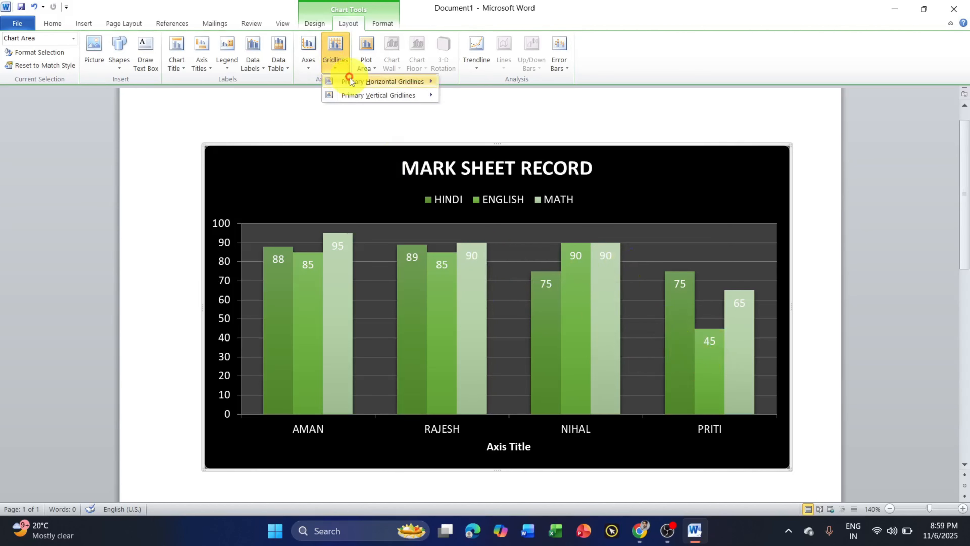
pyautogui.moveTo(351, 82)
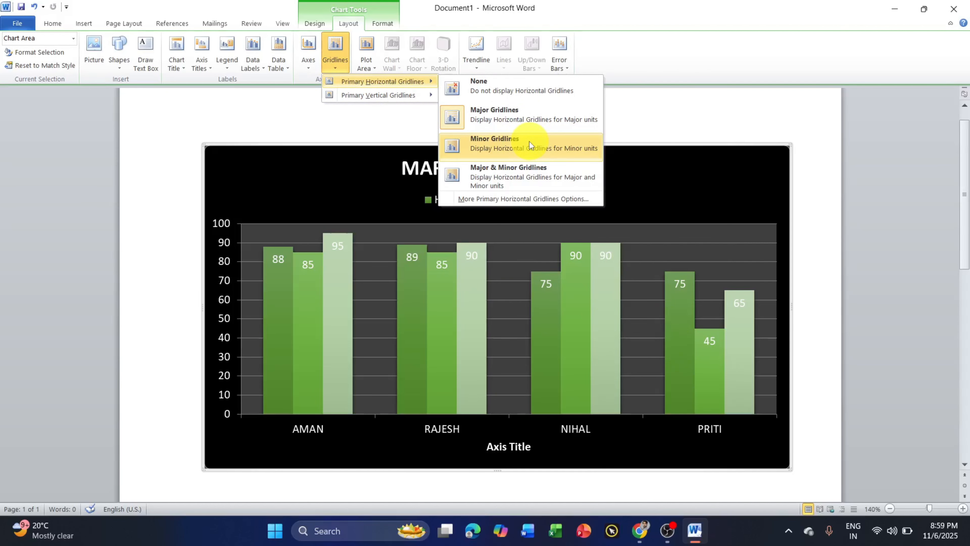
pyautogui.click(499, 90)
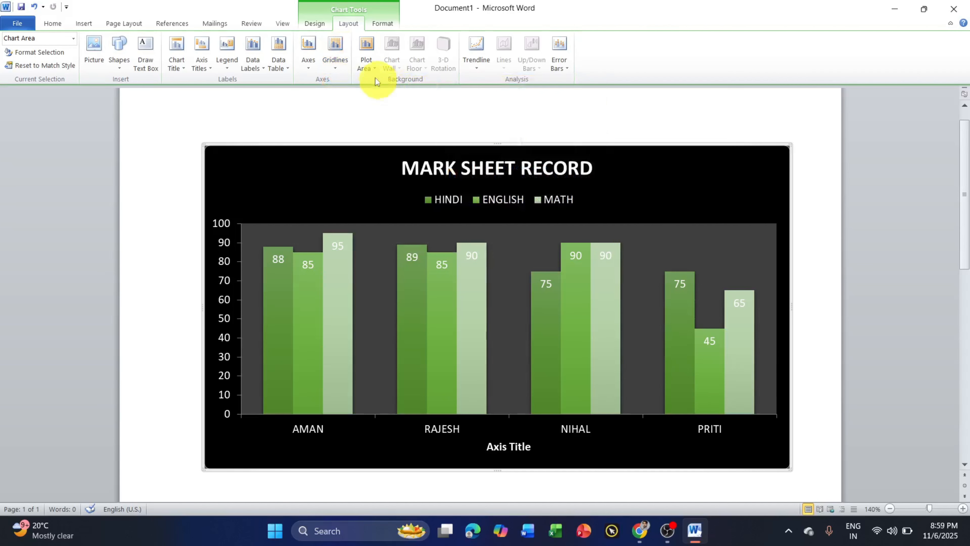
# Show minor primary horizontal gridlines on the marks chart, and turn them off with None.
pyautogui.click(336, 60)
pyautogui.moveTo(369, 80)
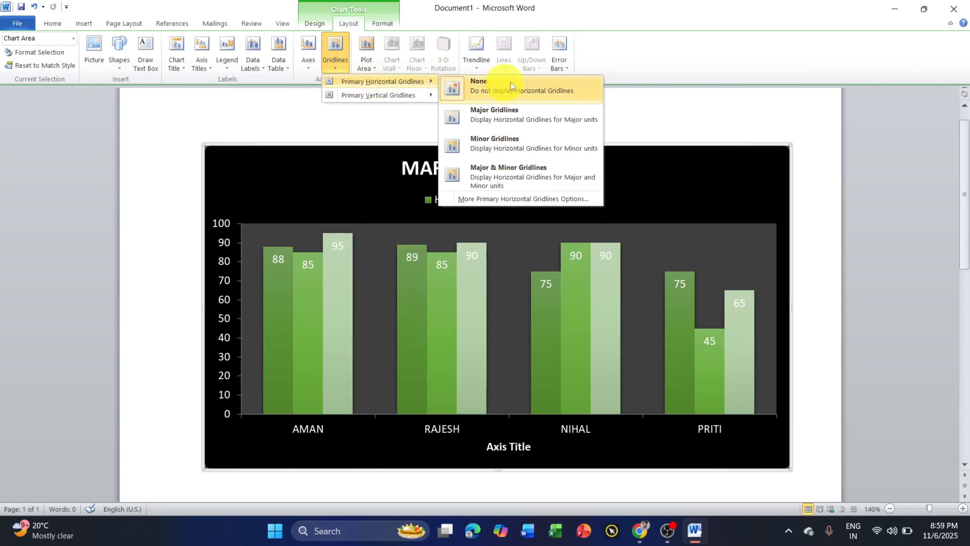
pyautogui.click(517, 141)
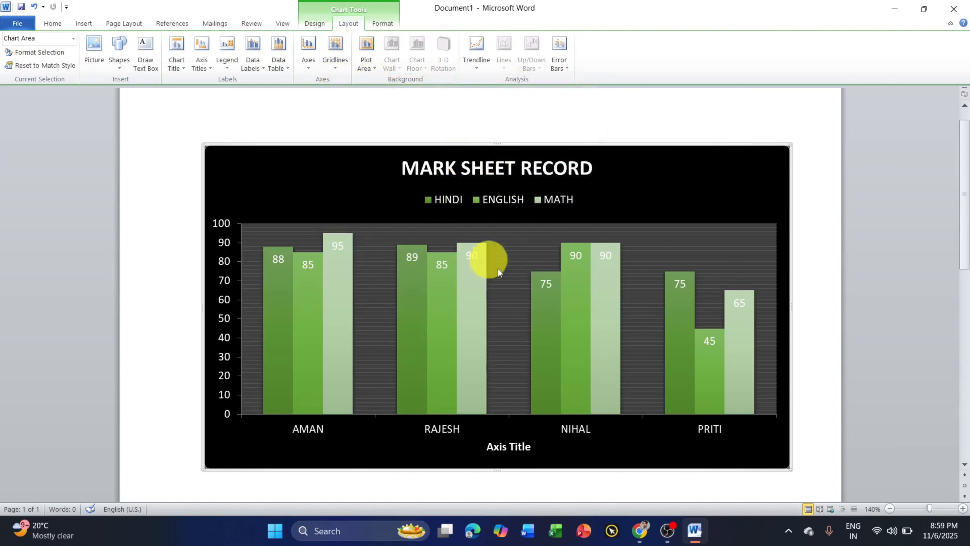
pyautogui.click(336, 55)
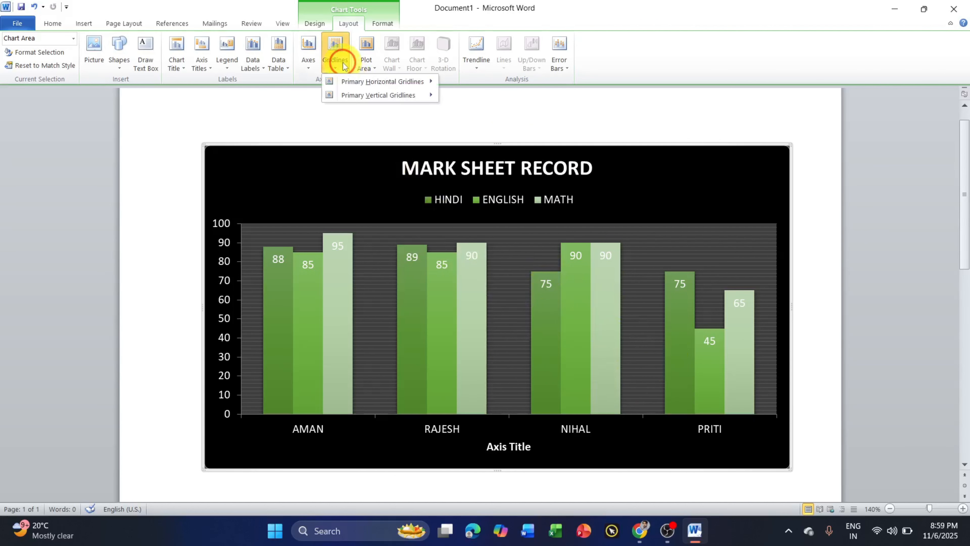
pyautogui.moveTo(359, 81)
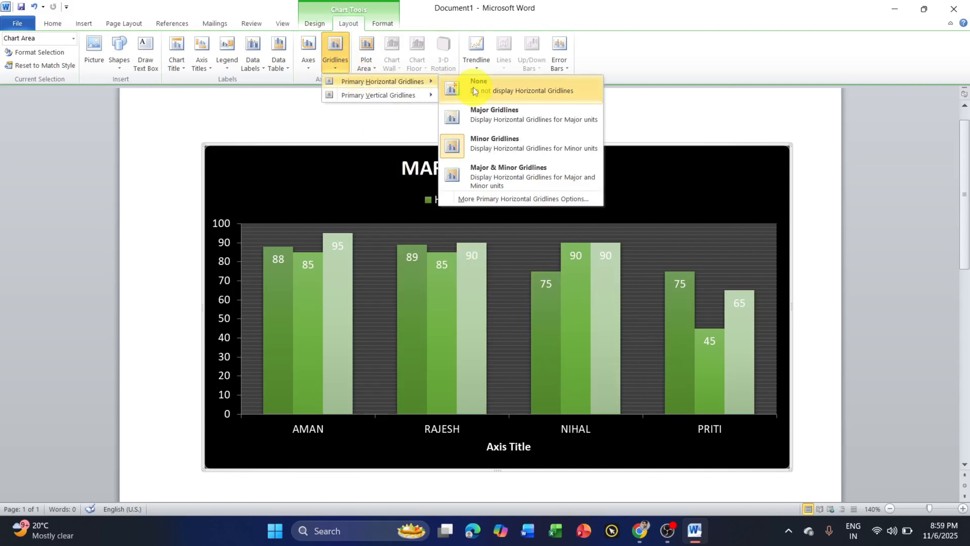
pyautogui.click(474, 90)
# Apply Major & Minor Gridlines to the chart's primary horizontal gridlines, and remove them with None.
pyautogui.click(335, 58)
pyautogui.moveTo(363, 82)
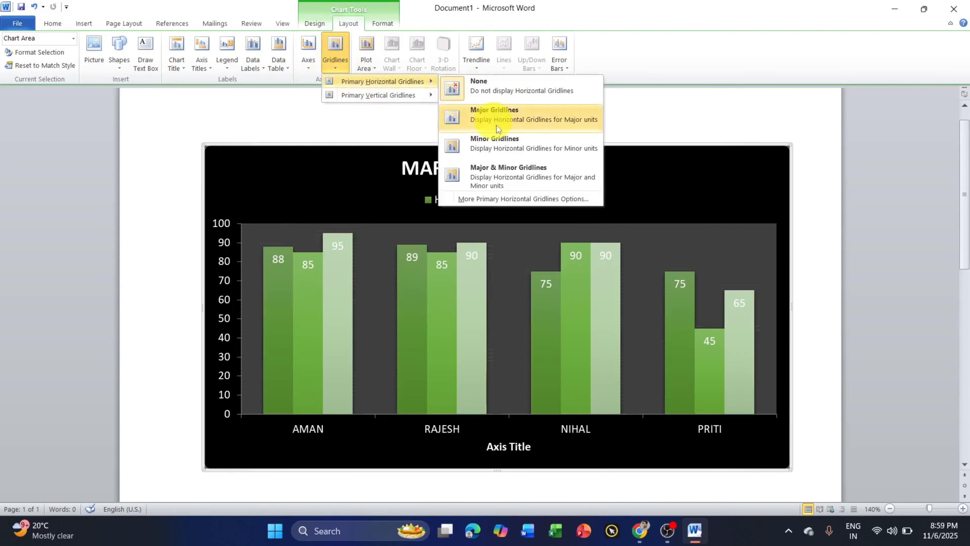
pyautogui.click(503, 168)
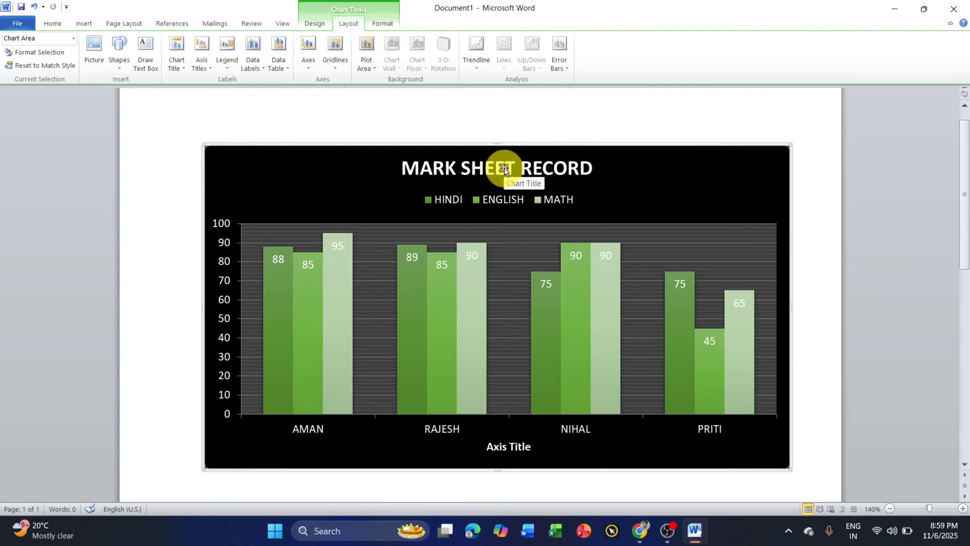
pyautogui.click(336, 57)
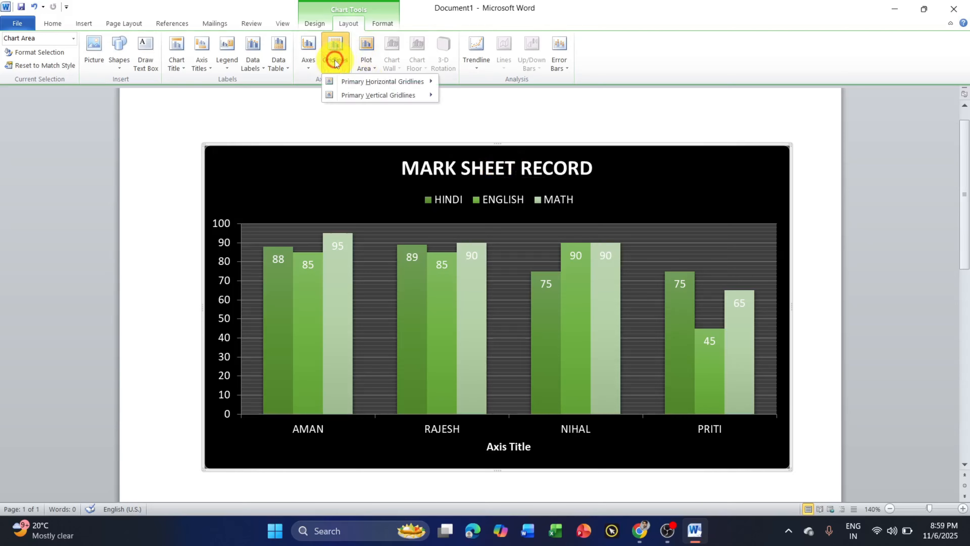
pyautogui.moveTo(380, 95)
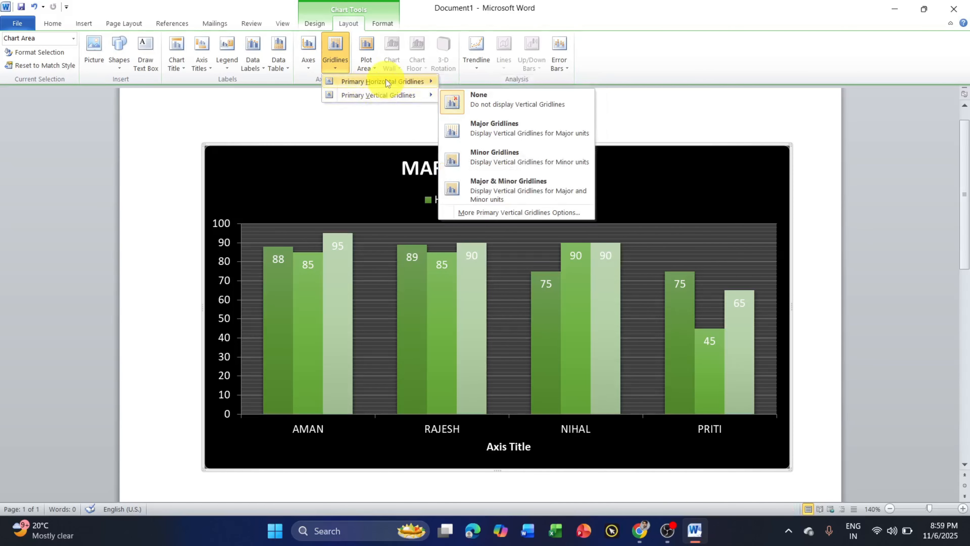
pyautogui.click(465, 85)
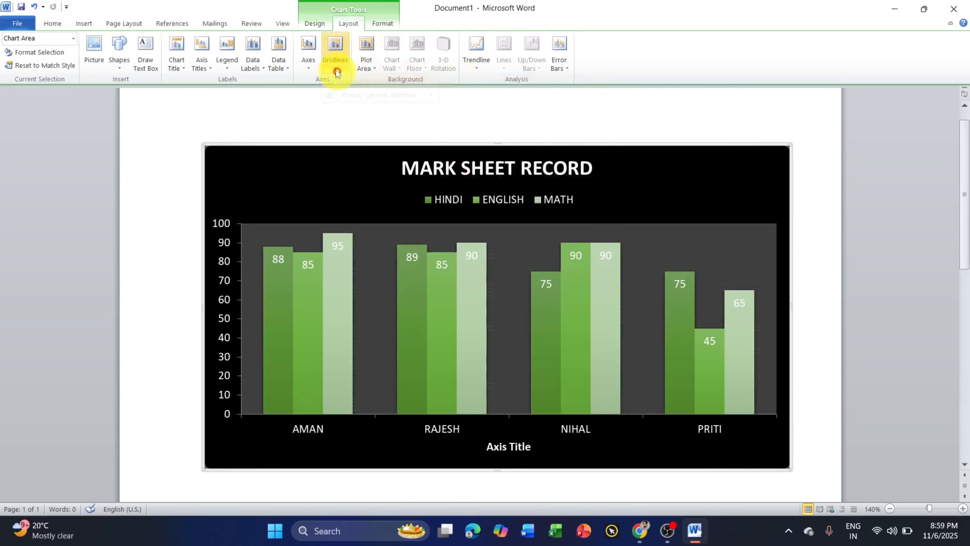
# Set the chart's primary vertical gridlines to Major Gridlines, and switch them to Minor Gridlines.
pyautogui.click(335, 61)
pyautogui.moveTo(351, 93)
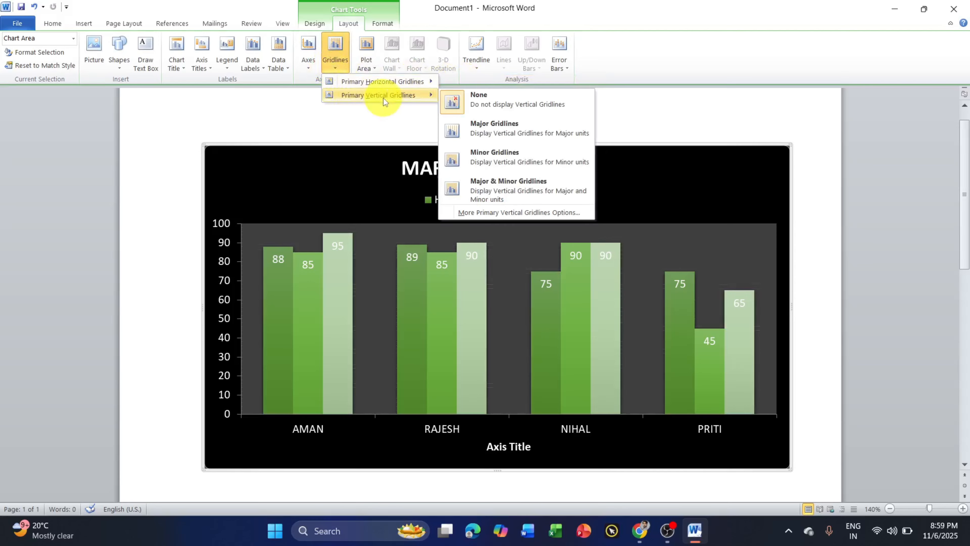
pyautogui.click(492, 124)
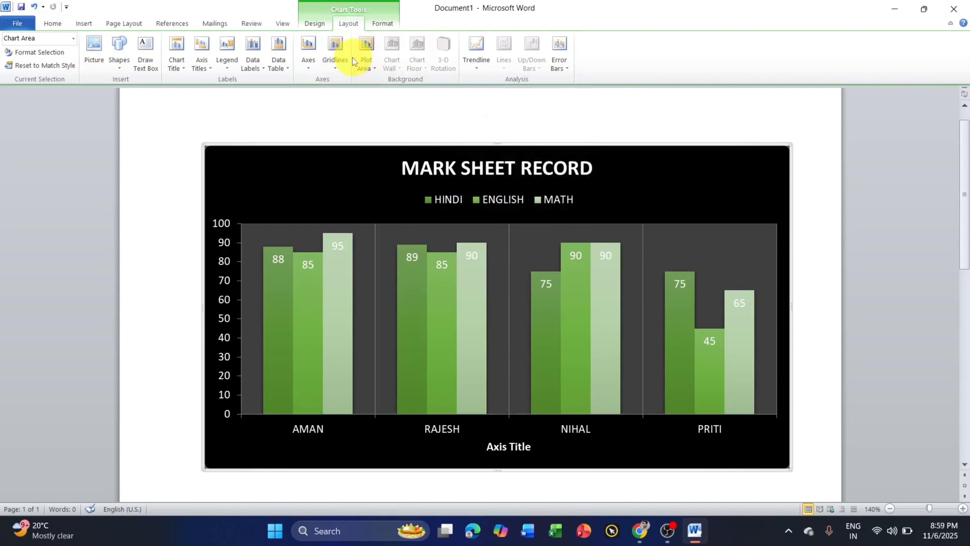
pyautogui.click(338, 64)
pyautogui.moveTo(370, 93)
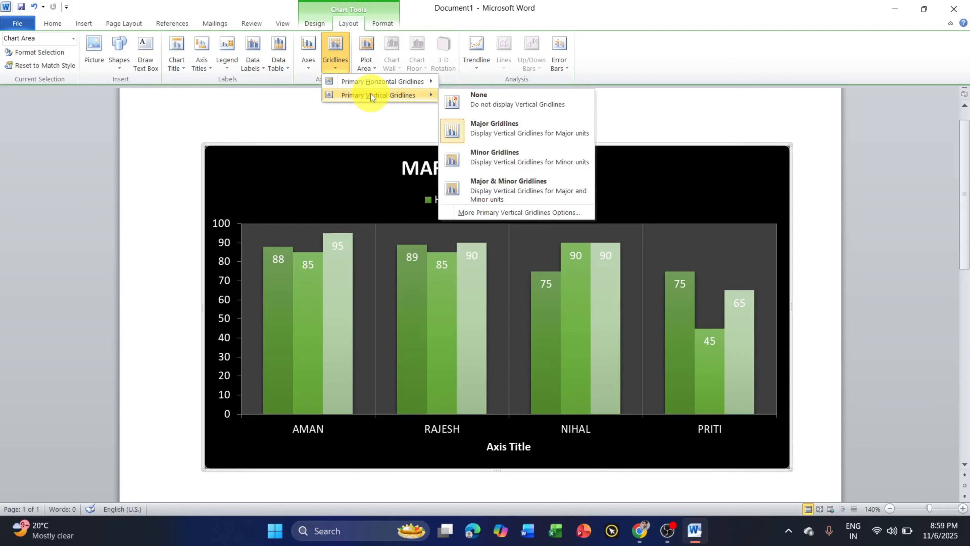
pyautogui.click(537, 149)
# Set the chart's primary vertical gridlines to Major & Minor Gridlines.
pyautogui.click(347, 66)
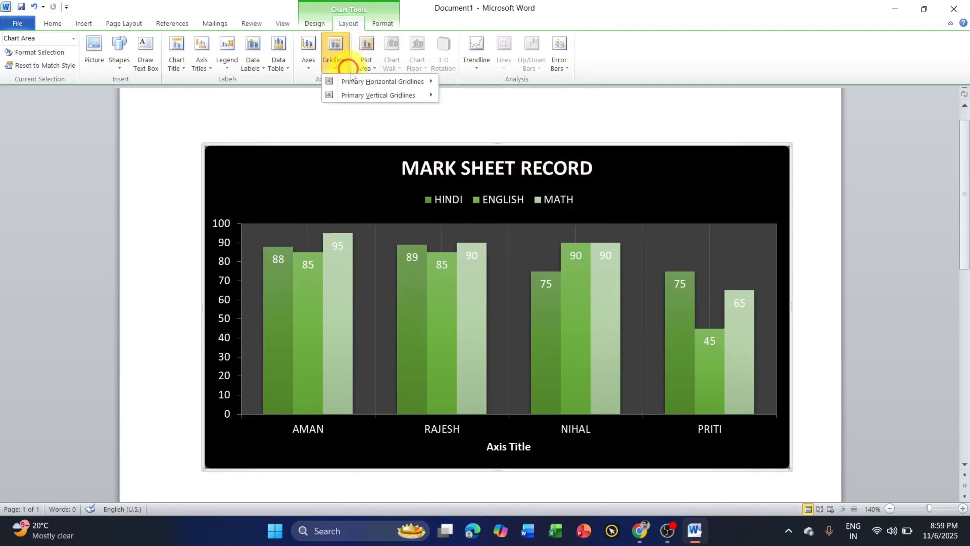
pyautogui.moveTo(368, 94)
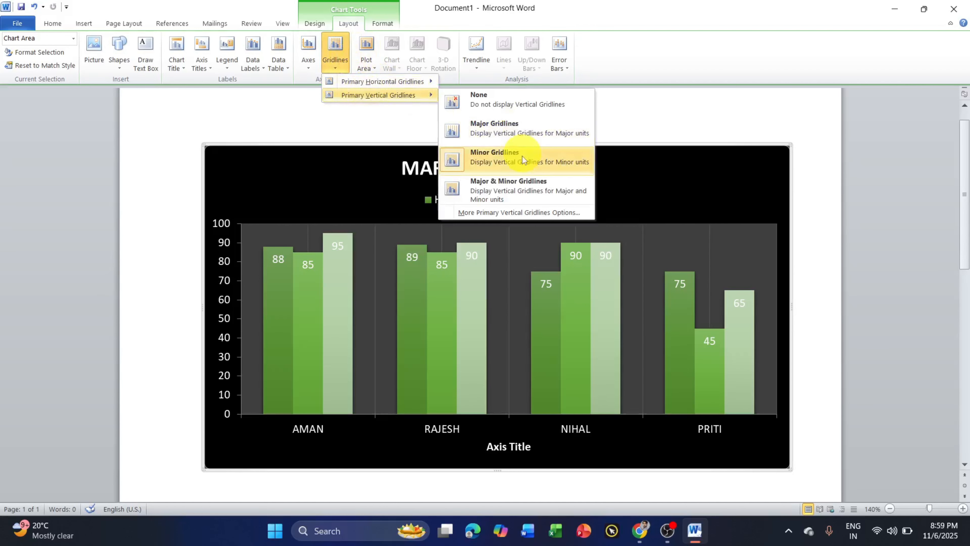
pyautogui.click(522, 184)
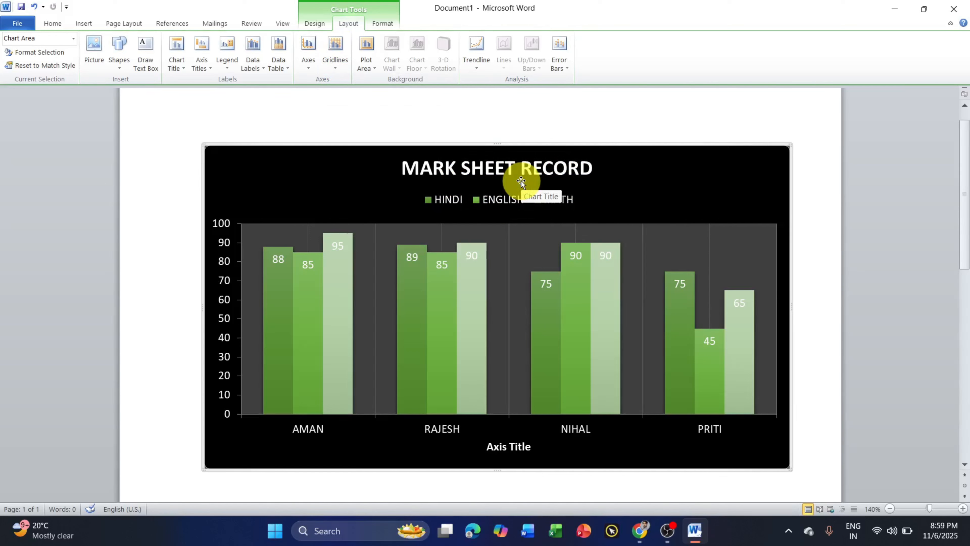
pyautogui.click(335, 64)
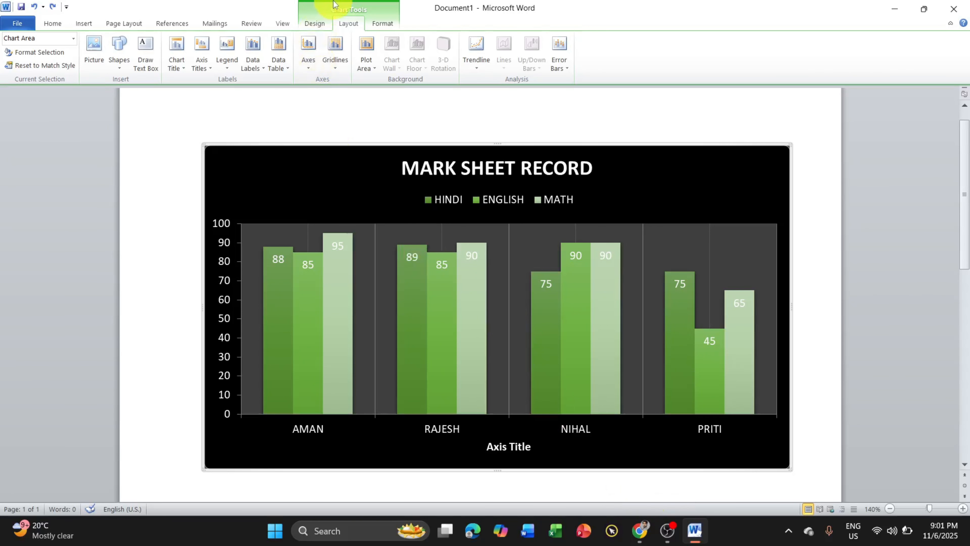
pyautogui.click(323, 23)
pyautogui.click(342, 22)
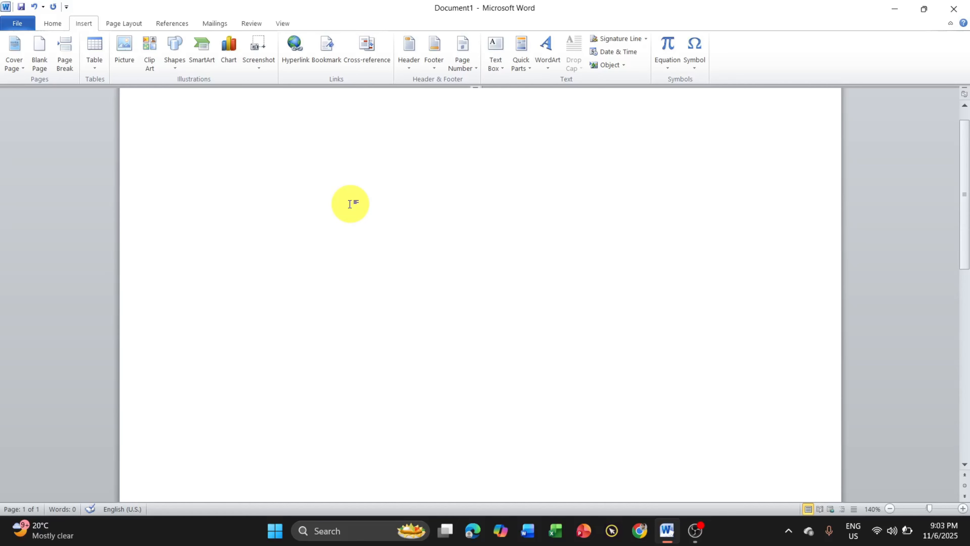
# Check which available windows can be inserted as a screenshot, and dismiss the PointerFocus trial notice.
pyautogui.click(271, 68)
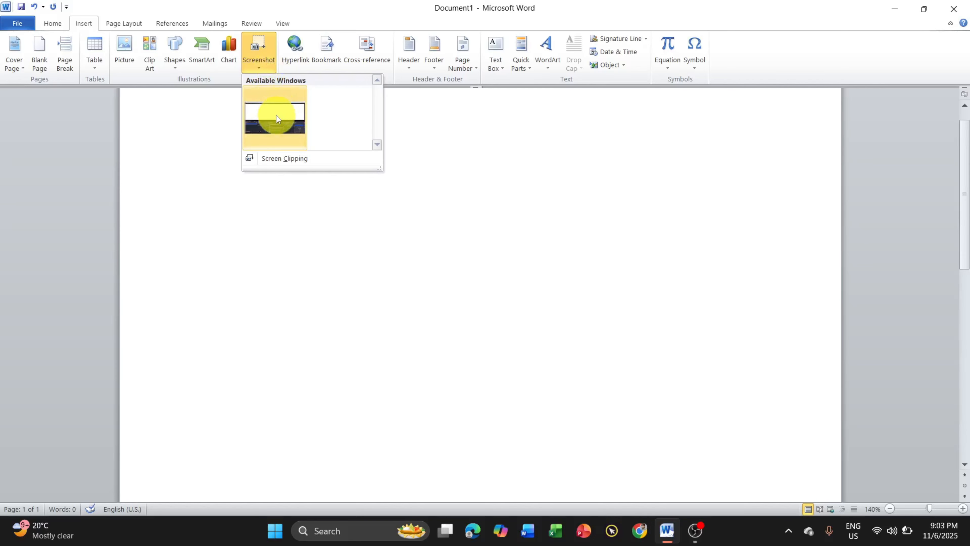
pyautogui.click(505, 204)
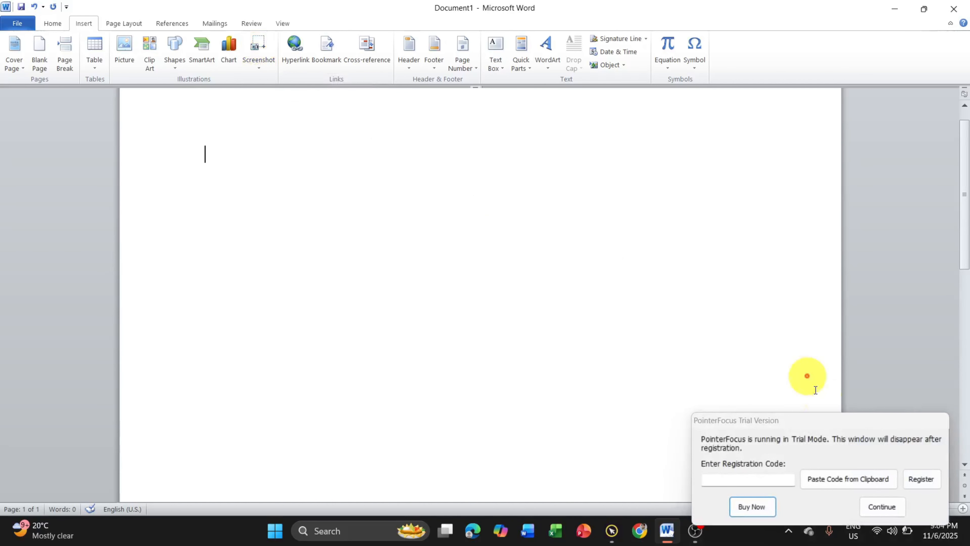
pyautogui.click(883, 505)
# Minimize the Word document to show the desktop, and restore it.
pyautogui.click(894, 8)
pyautogui.click(899, 10)
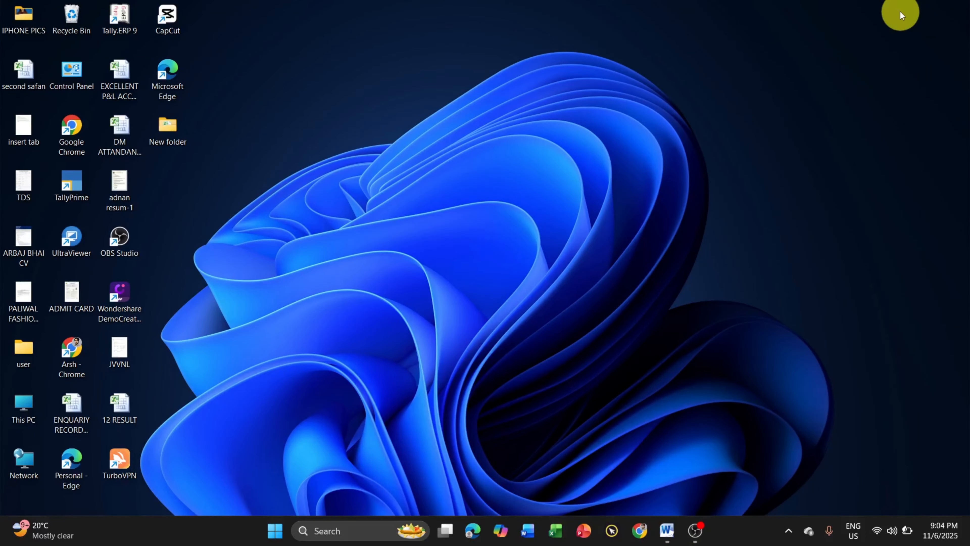
pyautogui.click(677, 539)
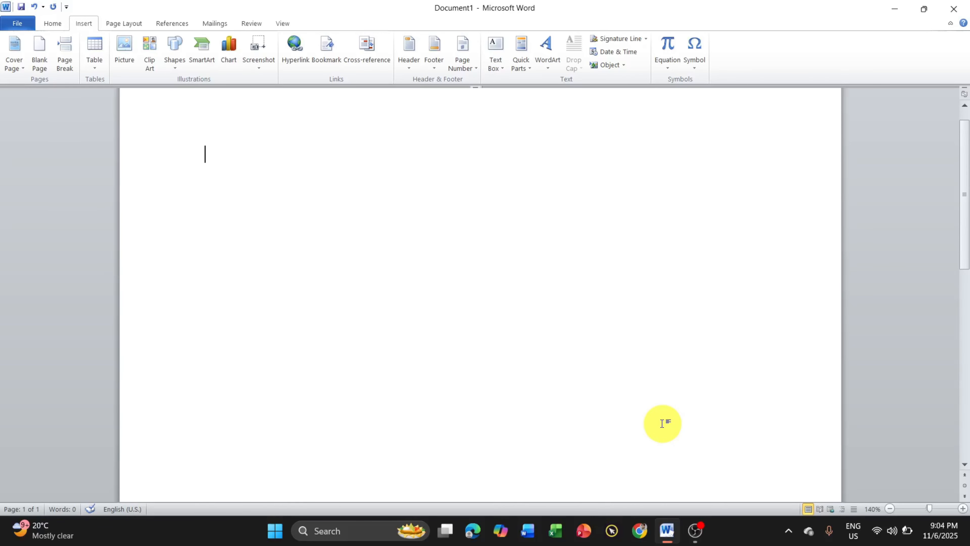
# Minimize Word, open the IPHONE PICS folder from the desktop, and return to the blank Word document.
pyautogui.click(891, 9)
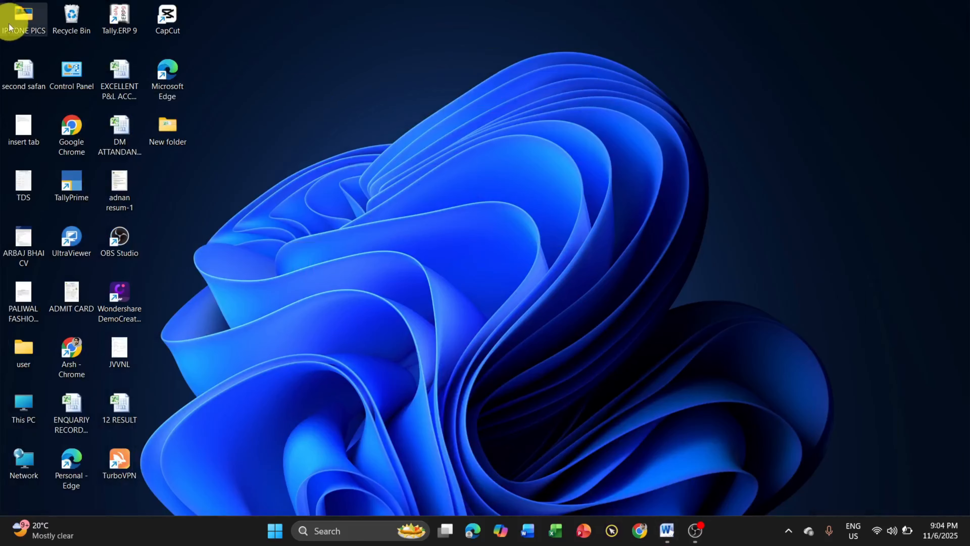
pyautogui.doubleClick(30, 20)
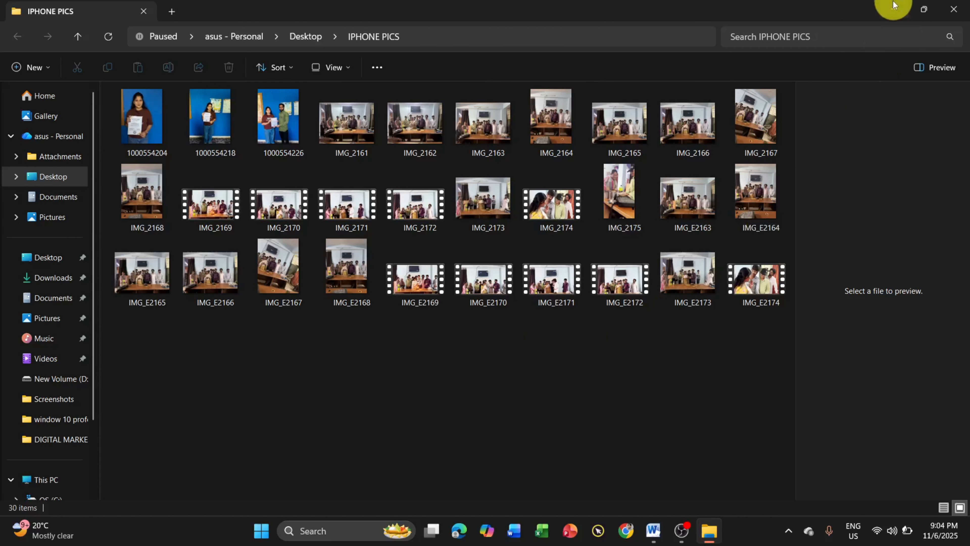
pyautogui.click(651, 540)
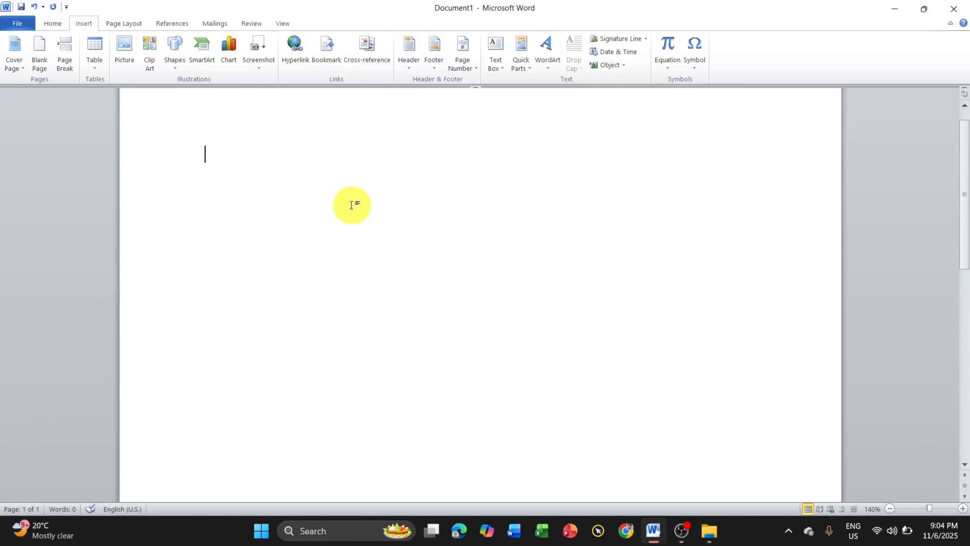
# Insert a screenshot of the IPHONE PICS File Explorer window into the document, and delete it.
pyautogui.click(260, 65)
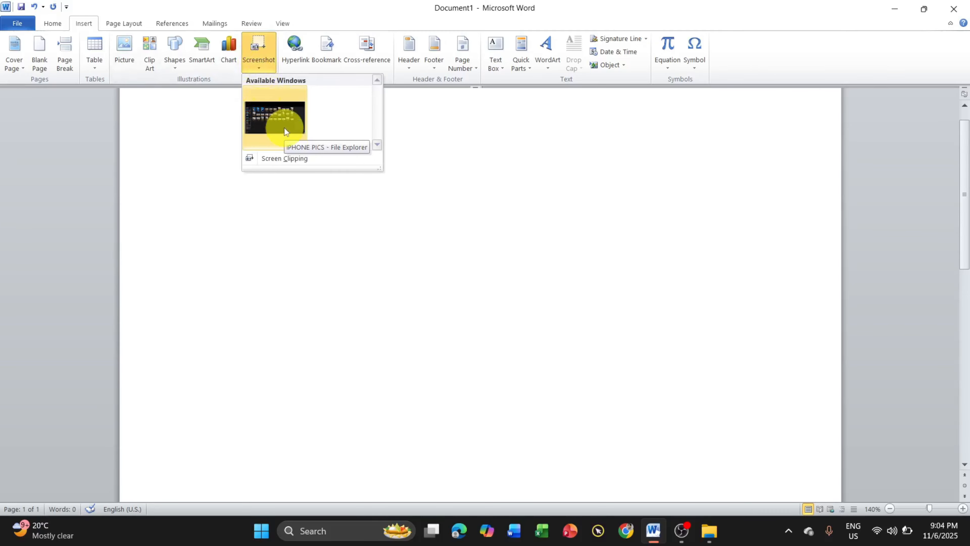
pyautogui.click(289, 115)
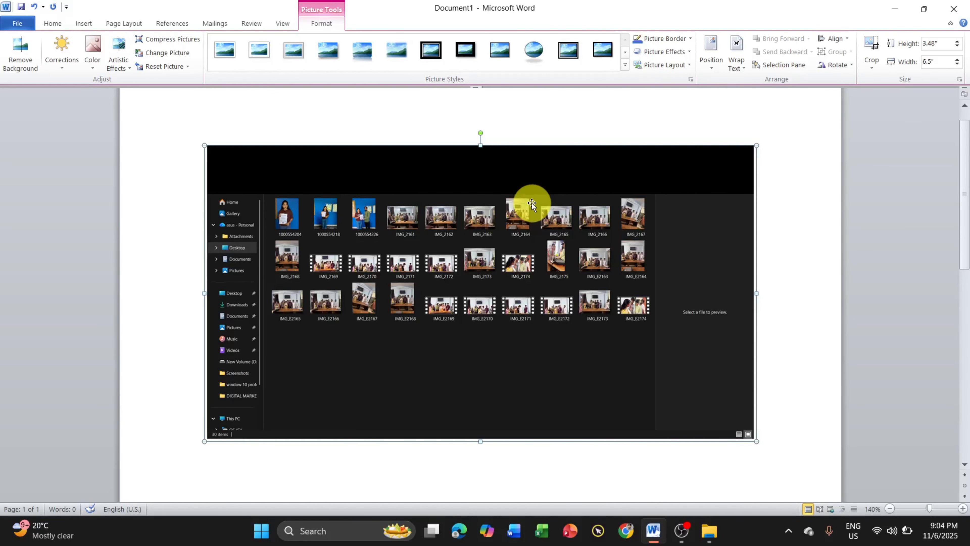
pyautogui.press('Delete')
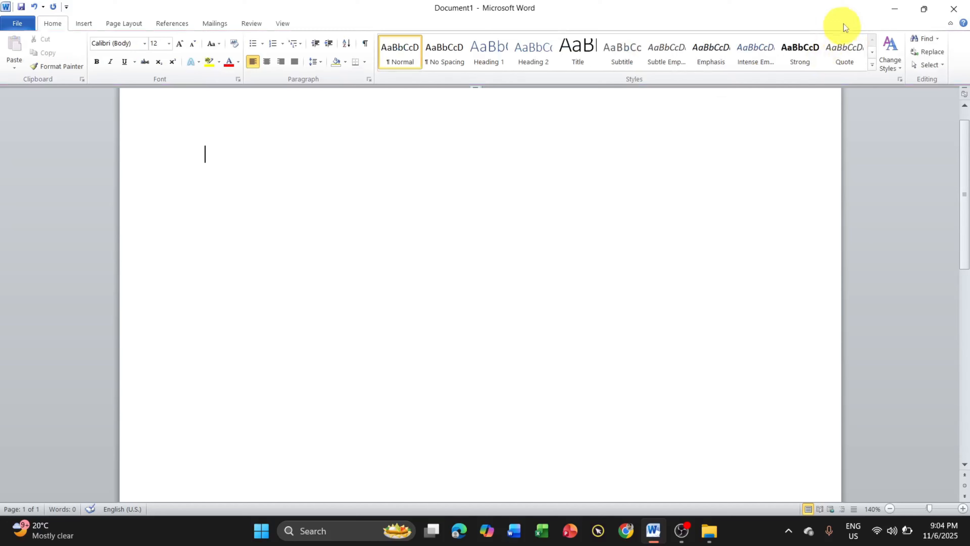
# Minimize Word to bring up the IPHONE PICS folder, and dismiss the PointerFocus trial notice.
pyautogui.click(894, 8)
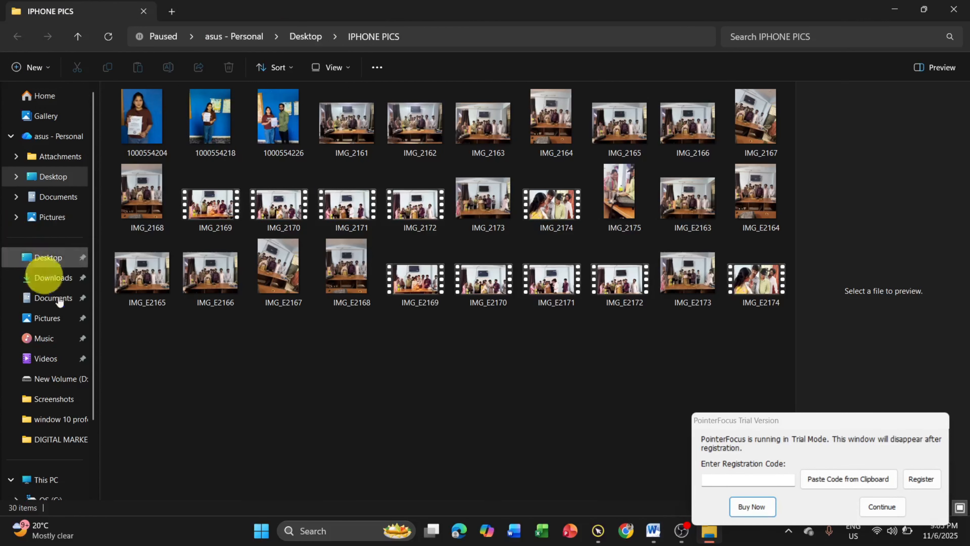
pyautogui.click(866, 508)
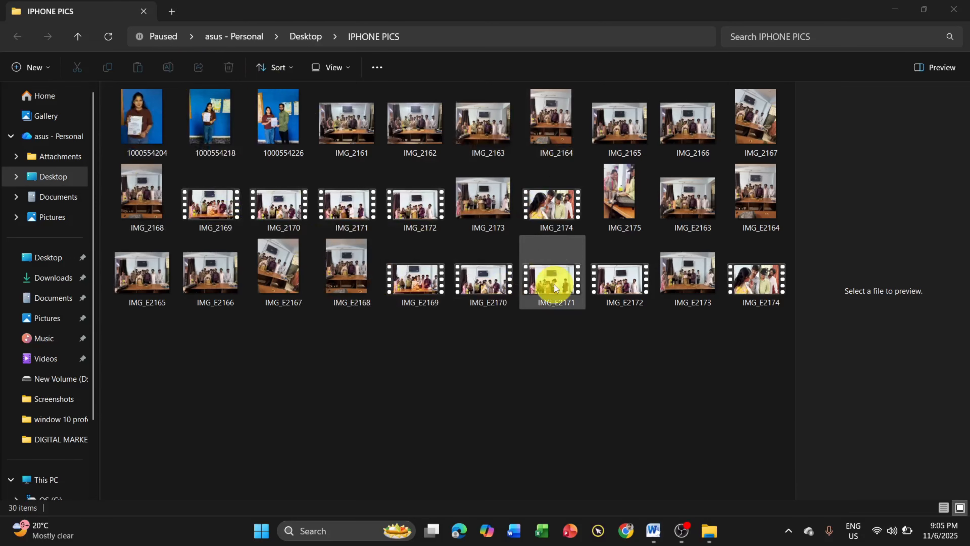
# Insert a screen clipping of the photo thumbnails in the IPHONE PICS folder into the Word document, and delete it.
pyautogui.click(654, 529)
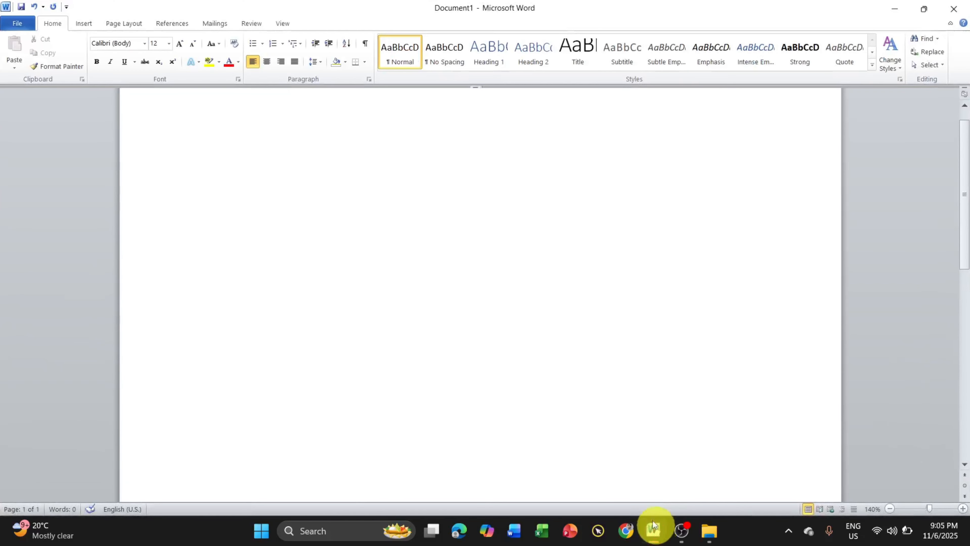
pyautogui.click(84, 24)
pyautogui.click(264, 63)
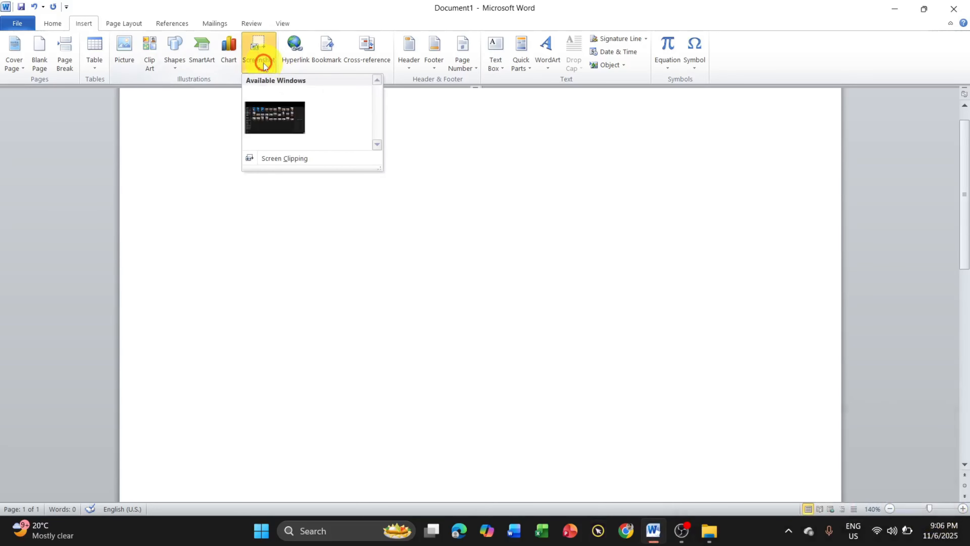
pyautogui.click(286, 162)
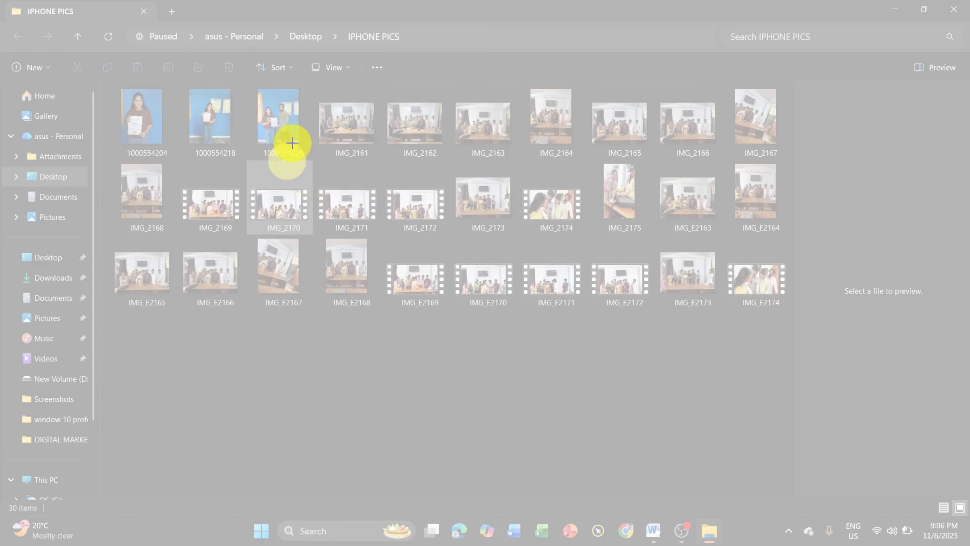
pyautogui.moveTo(109, 80); pyautogui.dragTo(794, 317)
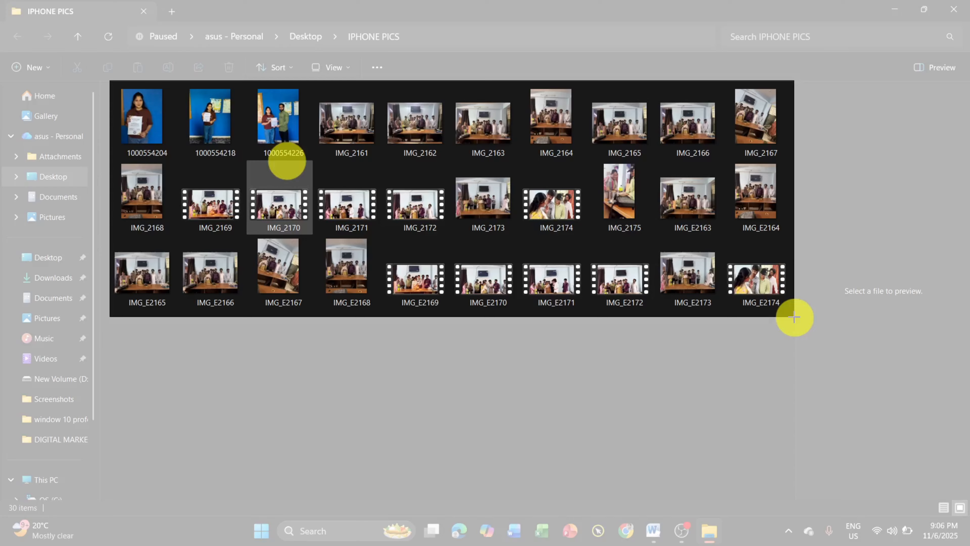
pyautogui.moveTo(794, 317)
pyautogui.mouseDown()
pyautogui.moveTo(689, 386)
pyautogui.moveTo(647, 392)
pyautogui.moveTo(750, 327)
pyautogui.moveTo(801, 315)
pyautogui.mouseUp()
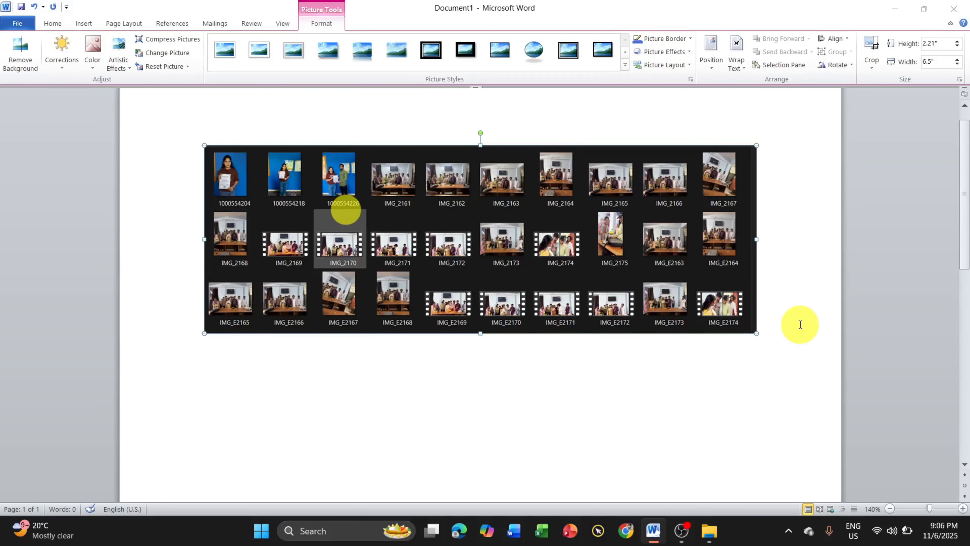
pyautogui.press('Delete')
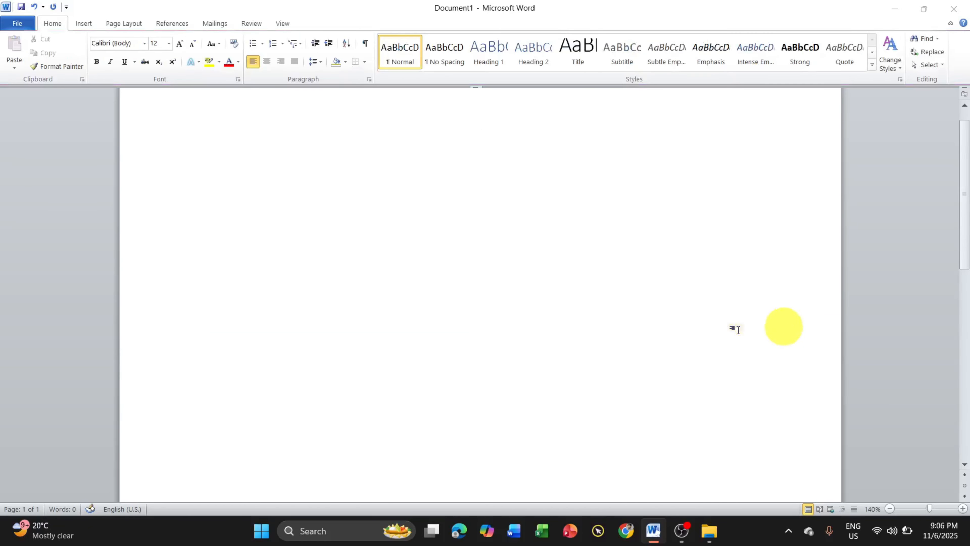
# Dismiss the PointerFocus trial notice and insert a hyperlink to the DN LENSES workbook in the Documents folder.
pyautogui.click(101, 24)
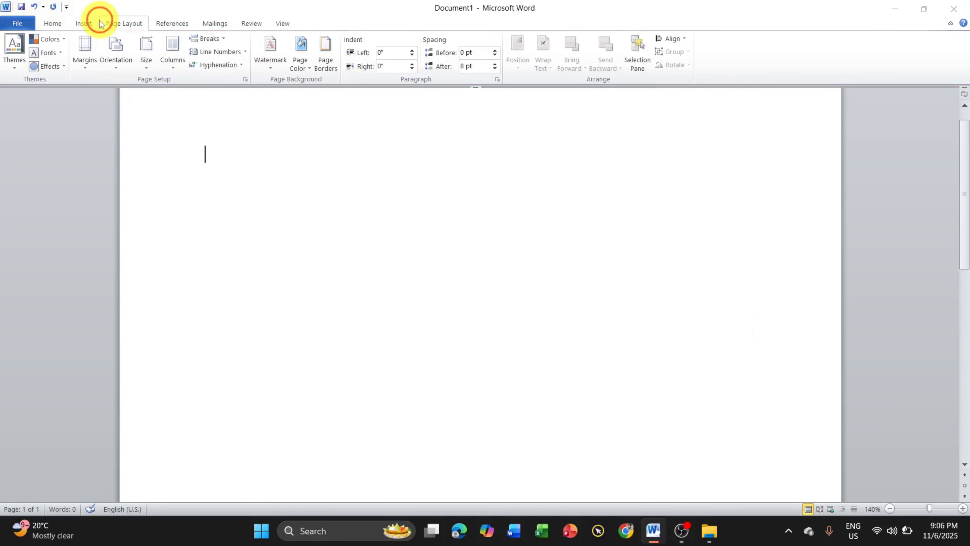
pyautogui.click(84, 23)
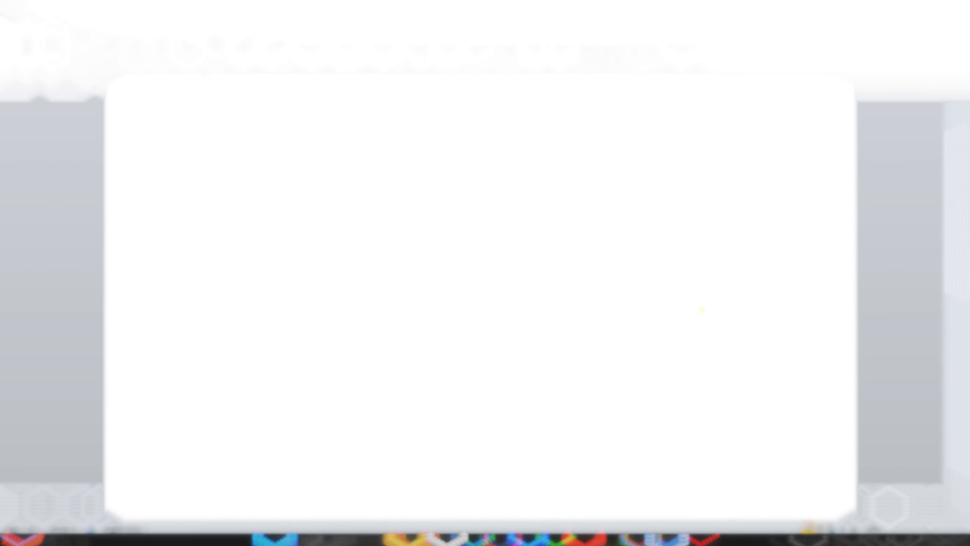
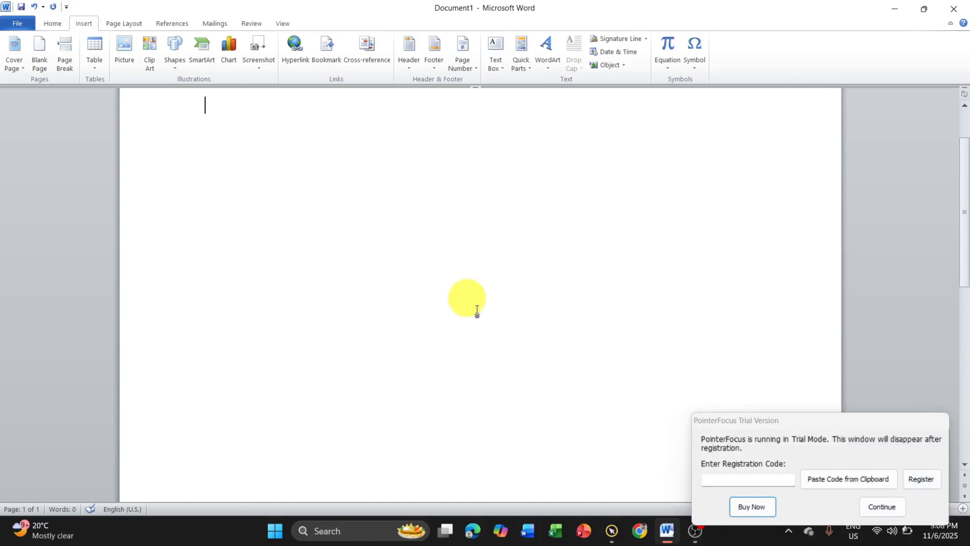
pyautogui.click(881, 507)
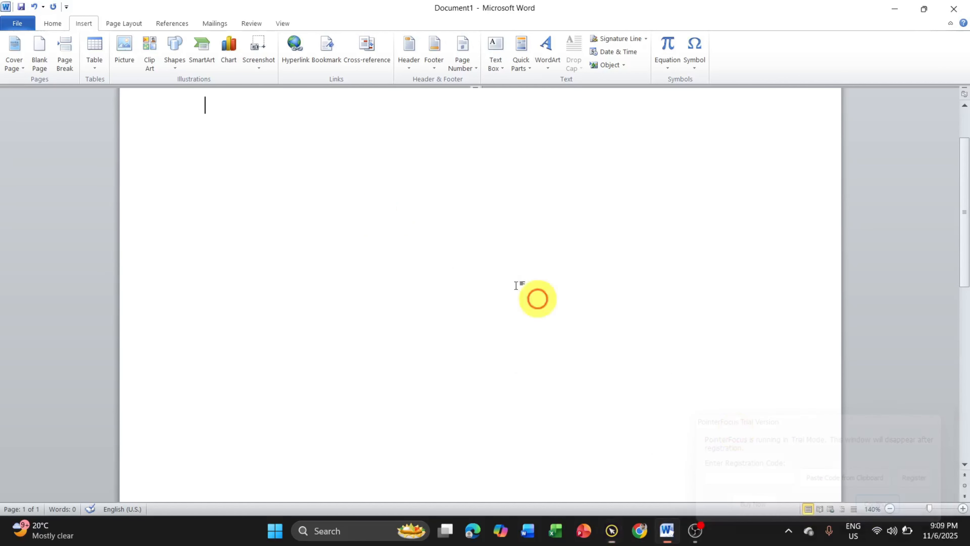
pyautogui.click(297, 49)
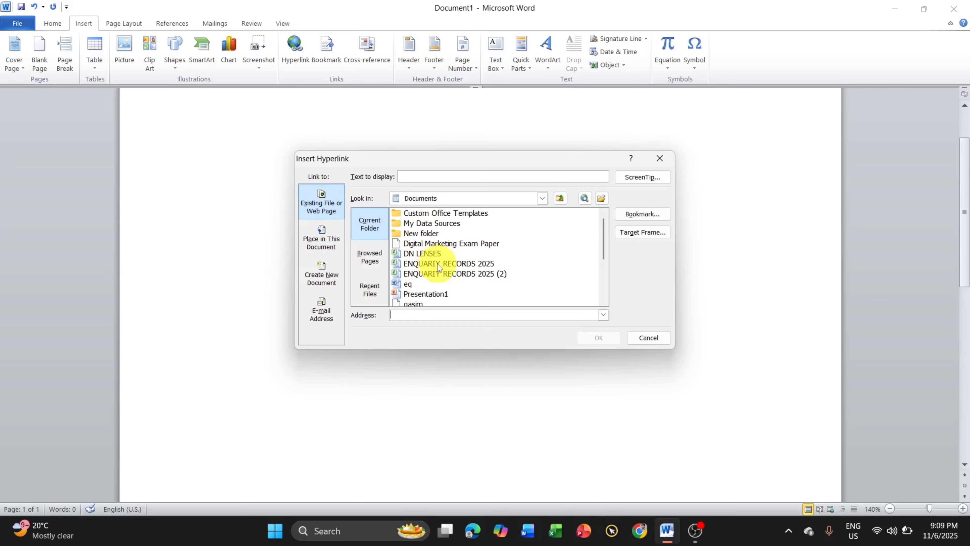
pyautogui.click(426, 253)
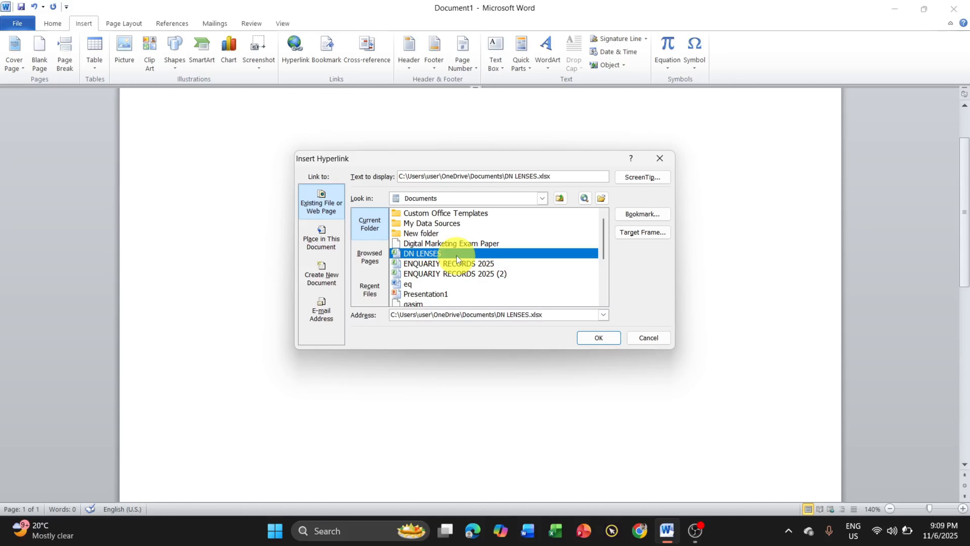
pyautogui.click(607, 340)
pyautogui.scroll(3, 577, 336)
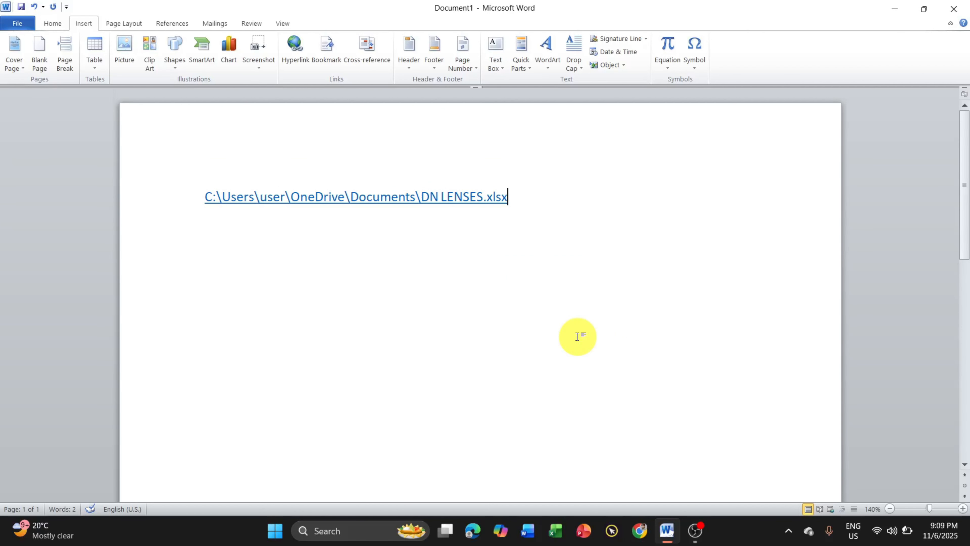
# Follow the DN LENSES.xlsx hyperlink past the security notice, and close the workbook it opens.
pyautogui.keyDown('ctrl'); pyautogui.click(362, 207); pyautogui.keyUp('ctrl')
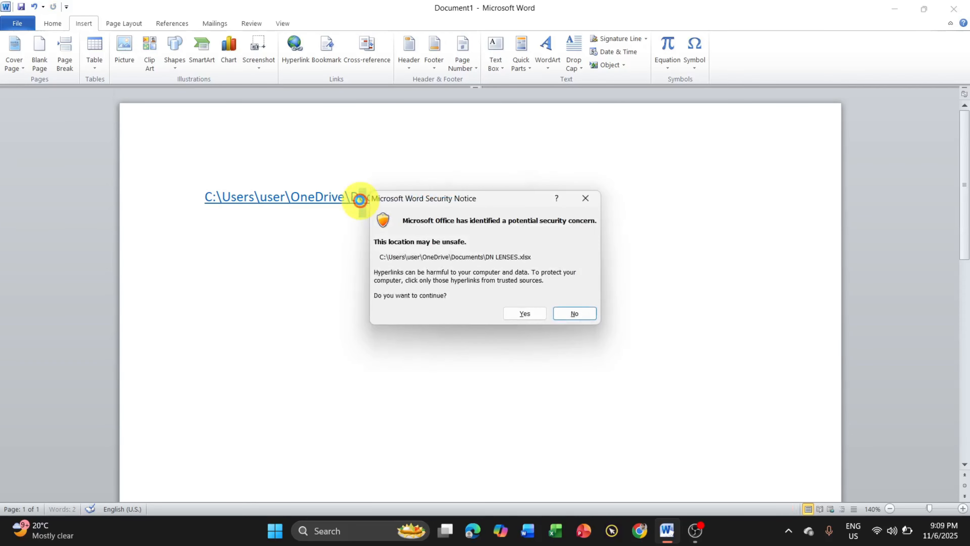
pyautogui.click(517, 308)
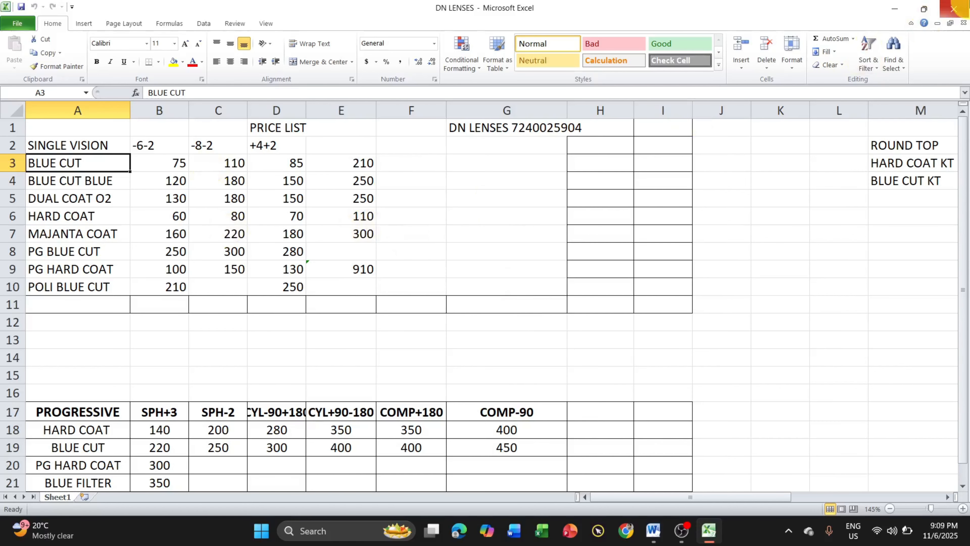
pyautogui.click(954, 9)
# On a new line below the link, start another hyperlink targeting the DM ATTANDANCE RECORD workbook on the Desktop.
pyautogui.click(526, 202)
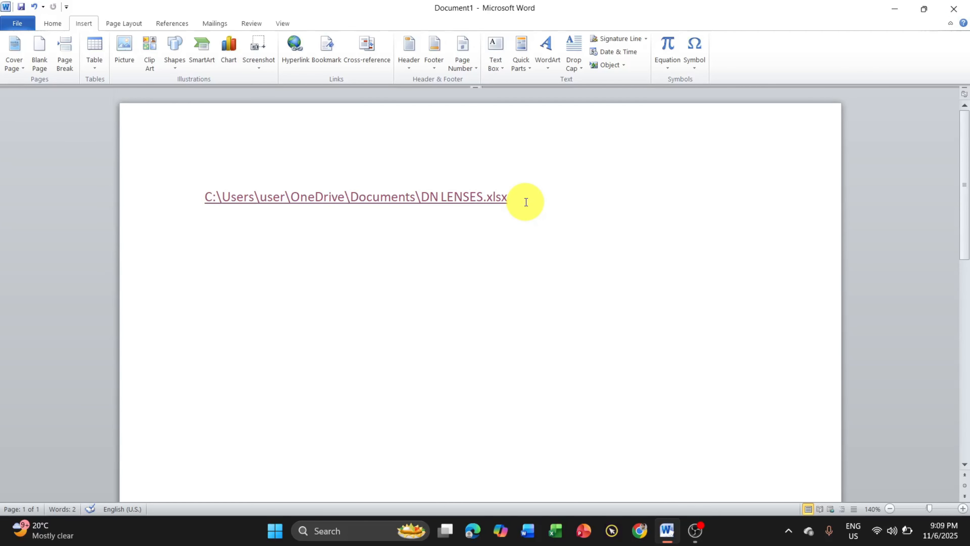
pyautogui.press('Return')
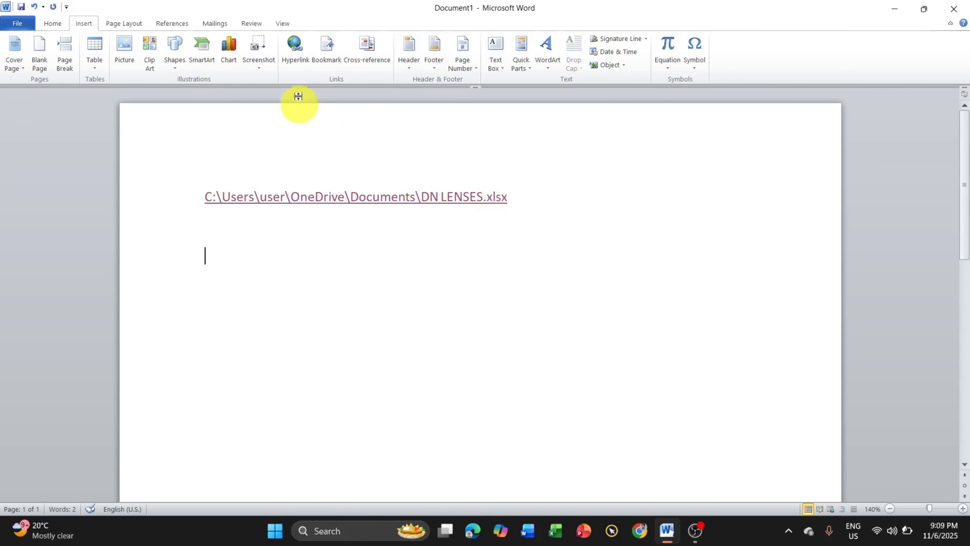
pyautogui.click(297, 56)
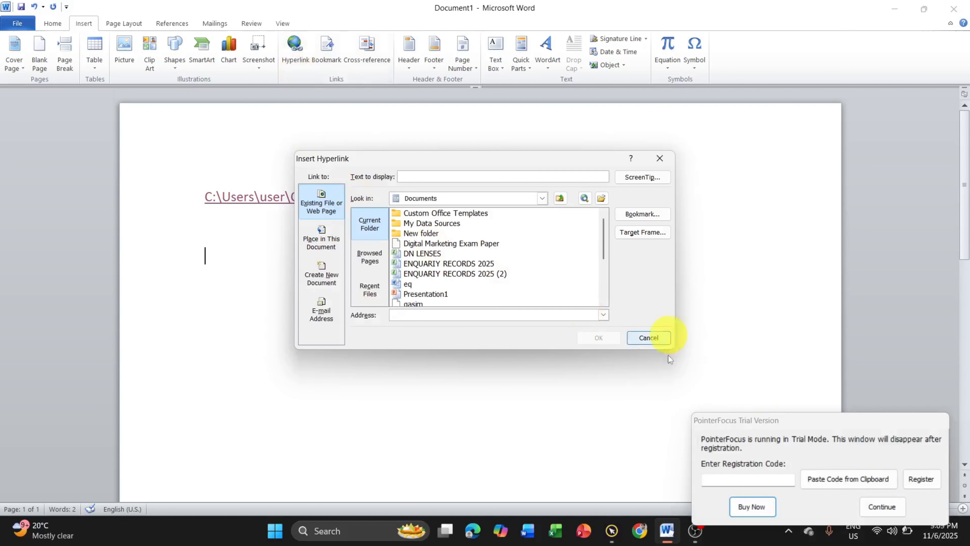
pyautogui.click(881, 507)
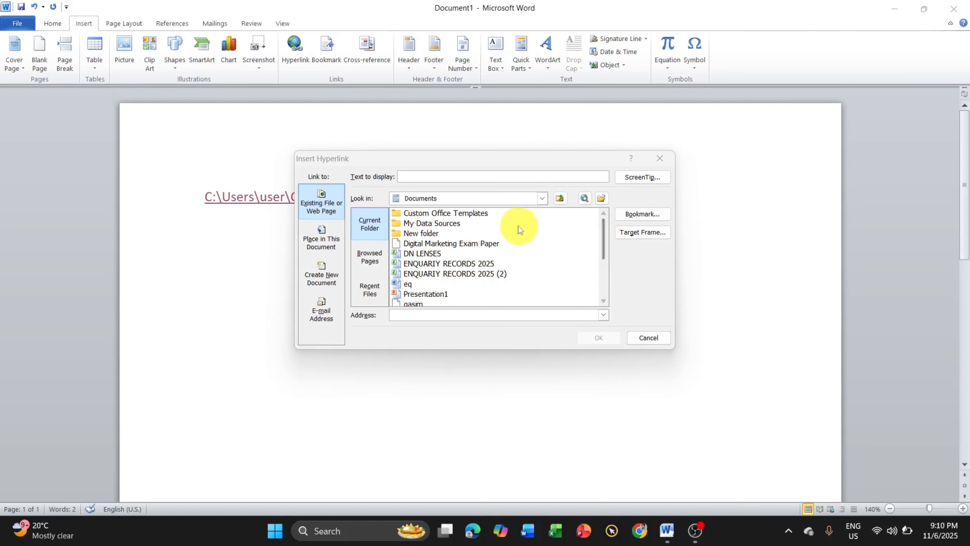
pyautogui.moveTo(605, 243)
pyautogui.mouseDown()
pyautogui.moveTo(603, 284)
pyautogui.moveTo(603, 247)
pyautogui.mouseUp()
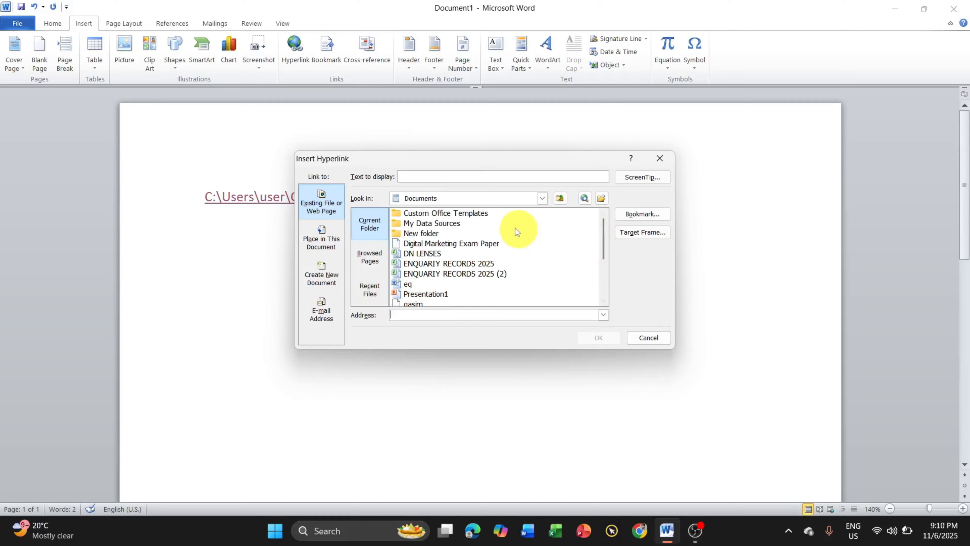
pyautogui.click(542, 199)
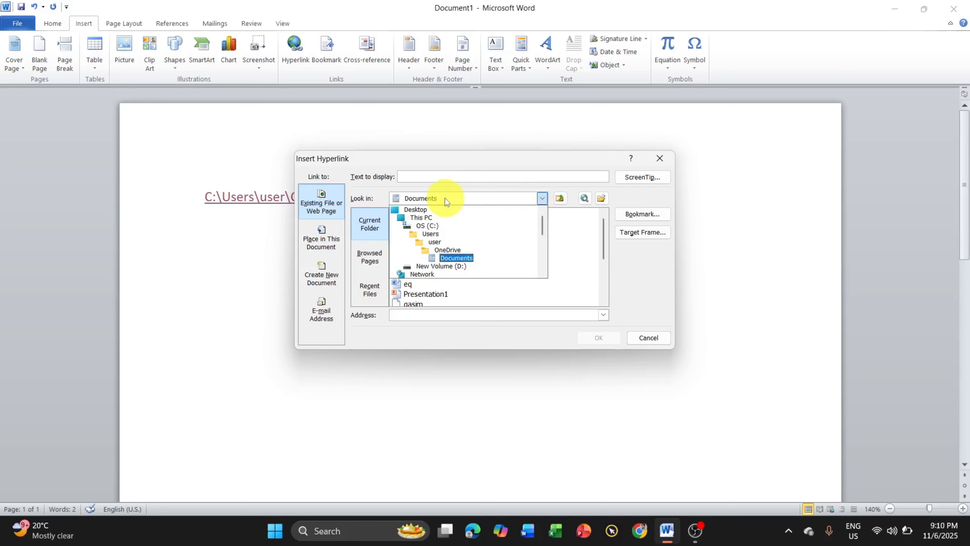
pyautogui.click(421, 210)
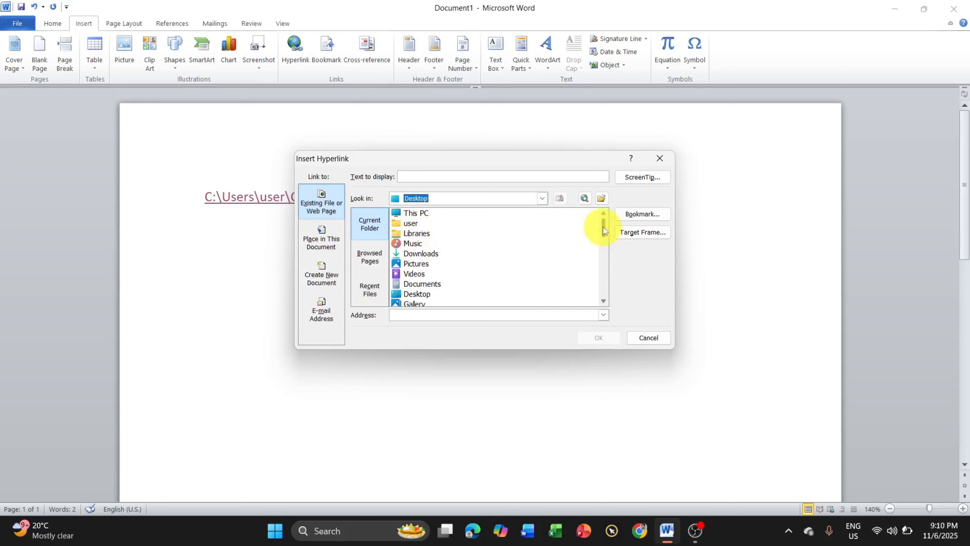
pyautogui.moveTo(604, 227); pyautogui.dragTo(583, 246)
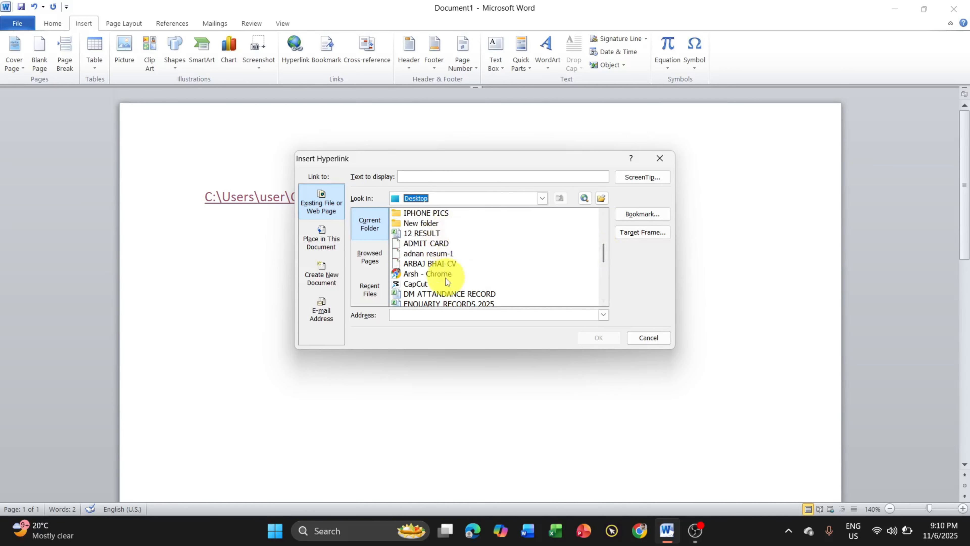
pyautogui.moveTo(602, 254); pyautogui.dragTo(603, 264)
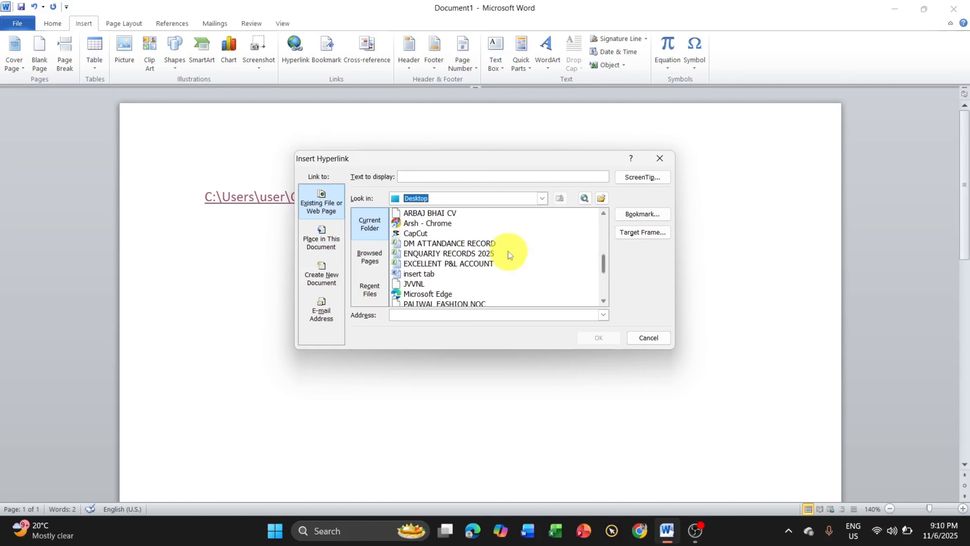
pyautogui.click(481, 243)
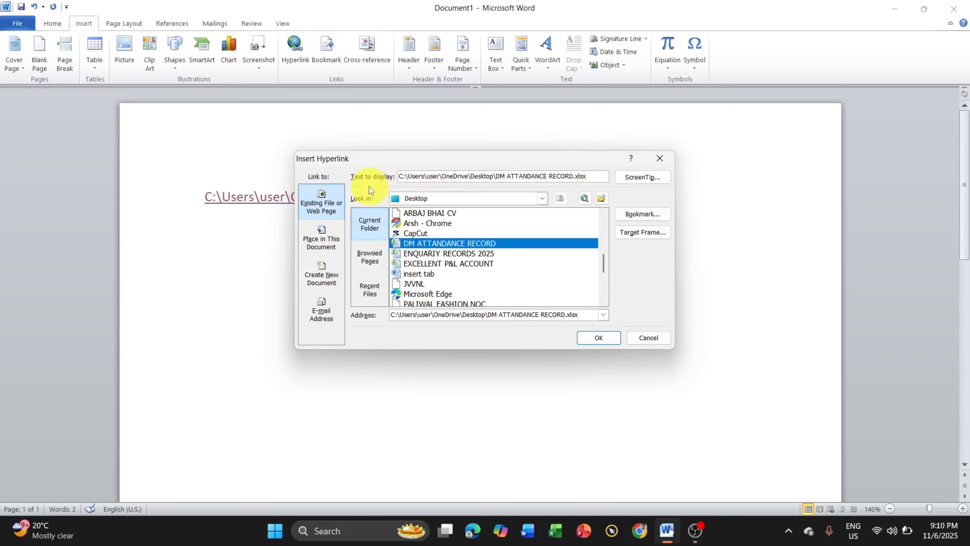
# Replace the hyperlink's display text with CLICK HERE, keeping DM ATTANDANCE RECORD as the target, and insert the link.
pyautogui.click(595, 178)
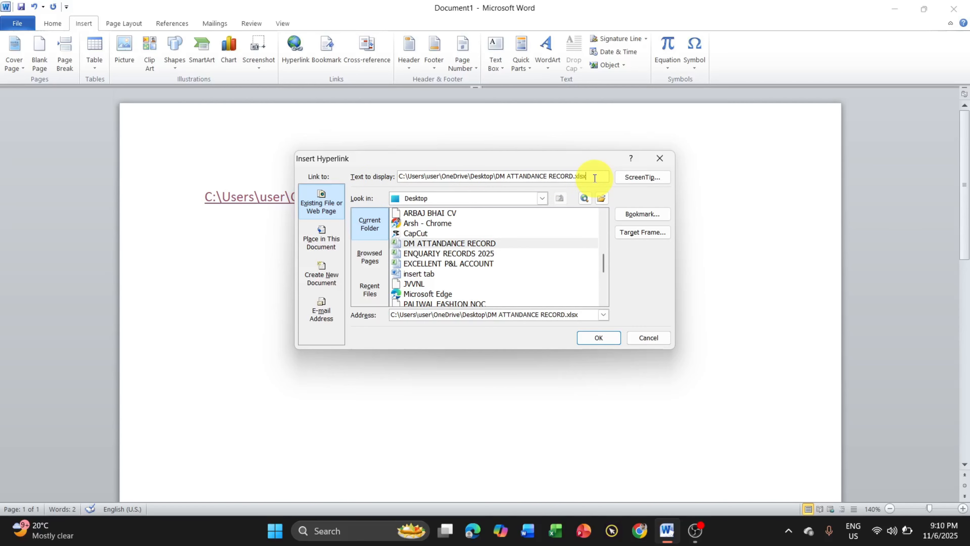
pyautogui.hotkey('shift', 'Left')
pyautogui.hotkey('shift', 'Left')
pyautogui.hotkey('shift', 'Left')
pyautogui.hotkey('shift', 'Left')
pyautogui.hotkey('ctrl', 'shift', 'Left')
pyautogui.hotkey('ctrl', 'shift', 'Left')
pyautogui.hotkey('ctrl', 'shift', 'Left')
pyautogui.hotkey('ctrl', 'shift', 'Left')
pyautogui.hotkey('ctrl', 'shift', 'Left')
pyautogui.hotkey('ctrl', 'shift', 'Left')
pyautogui.hotkey('ctrl', 'shift', 'Left')
pyautogui.hotkey('ctrl', 'shift', 'Left')
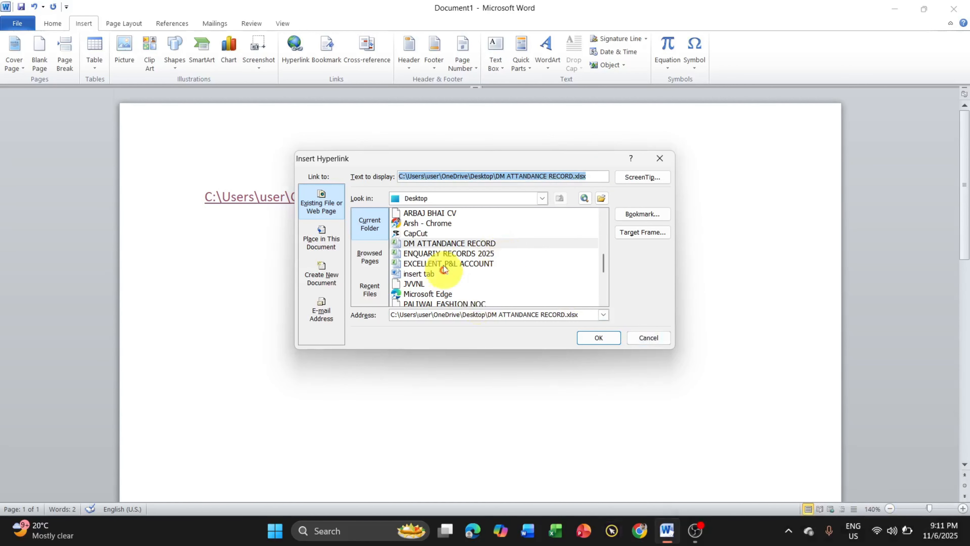
pyautogui.click(479, 245)
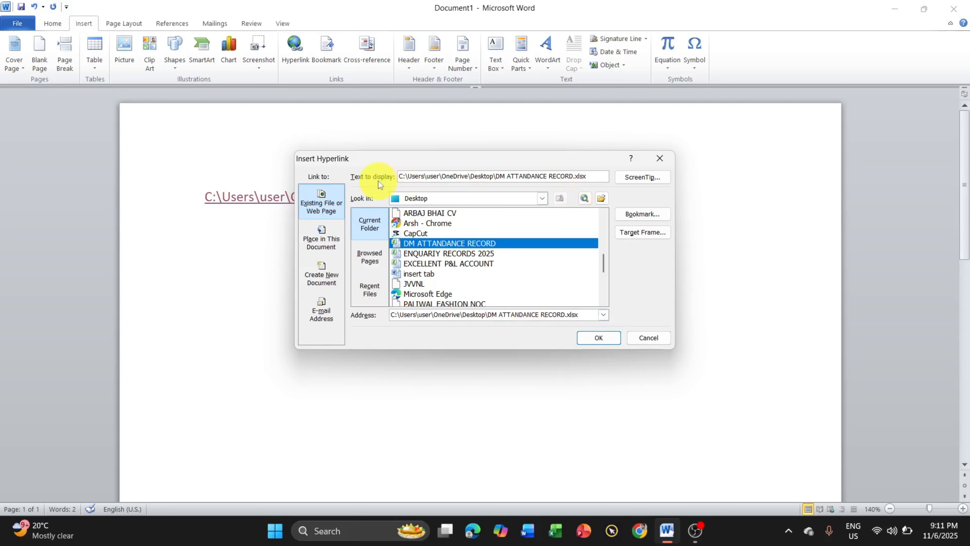
pyautogui.click(591, 172)
pyautogui.moveTo(591, 172); pyautogui.dragTo(373, 174)
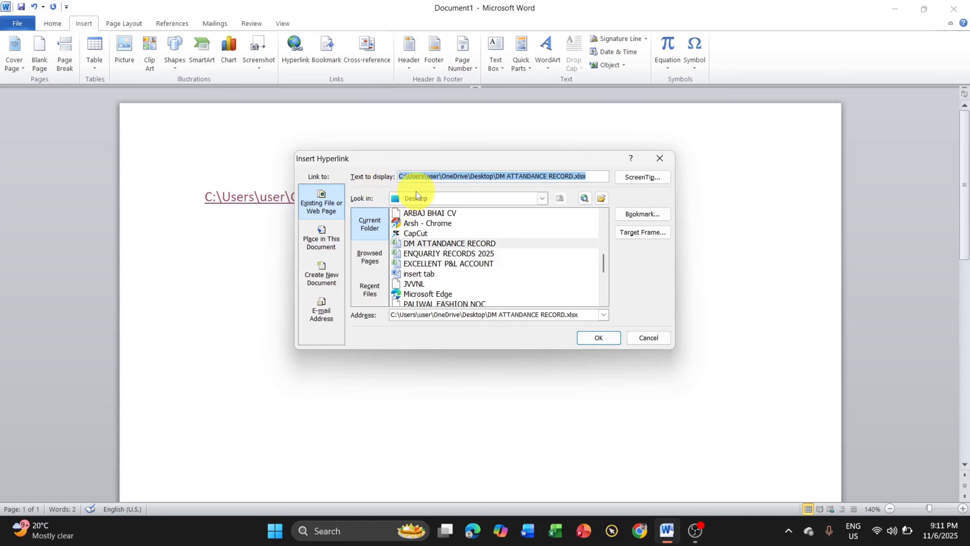
pyautogui.write('CLICK HERE')
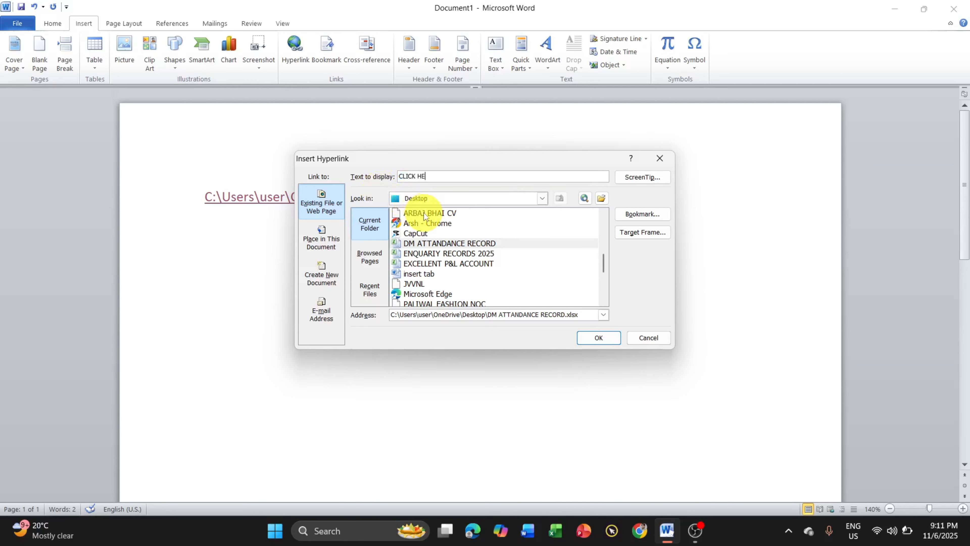
pyautogui.click(597, 338)
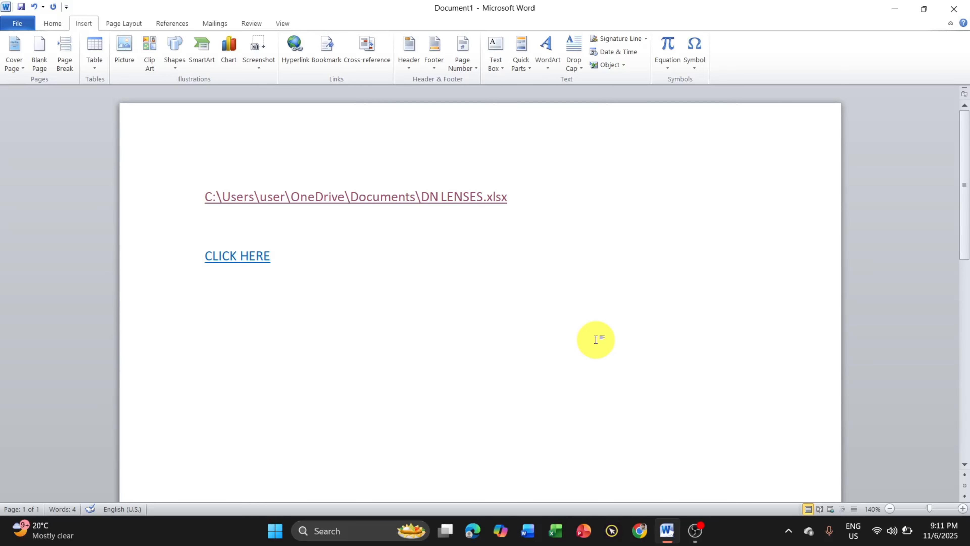
# Follow the CLICK HERE link past the security notice, look over the June attendance sheet, and close the workbook.
pyautogui.keyDown('ctrl'); pyautogui.click(242, 255); pyautogui.keyUp('ctrl')
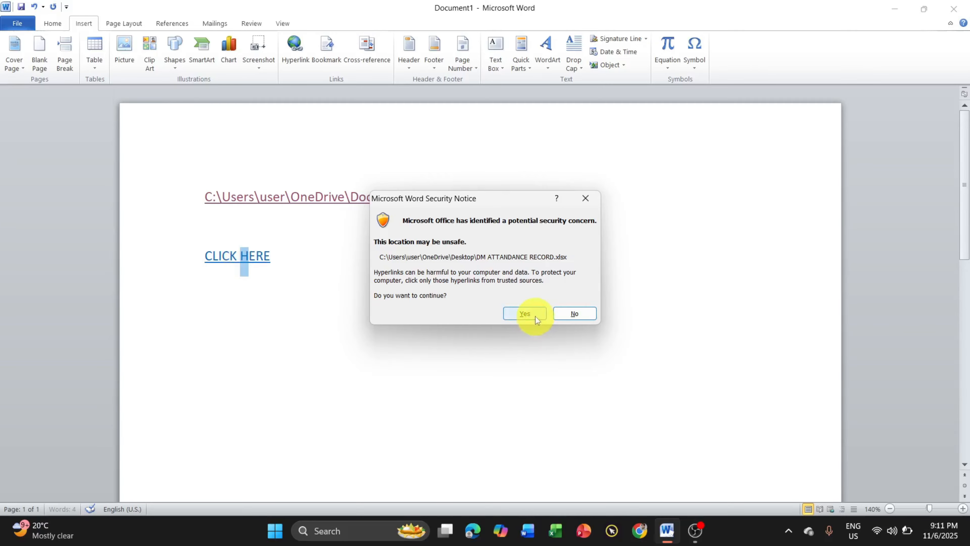
pyautogui.click(536, 316)
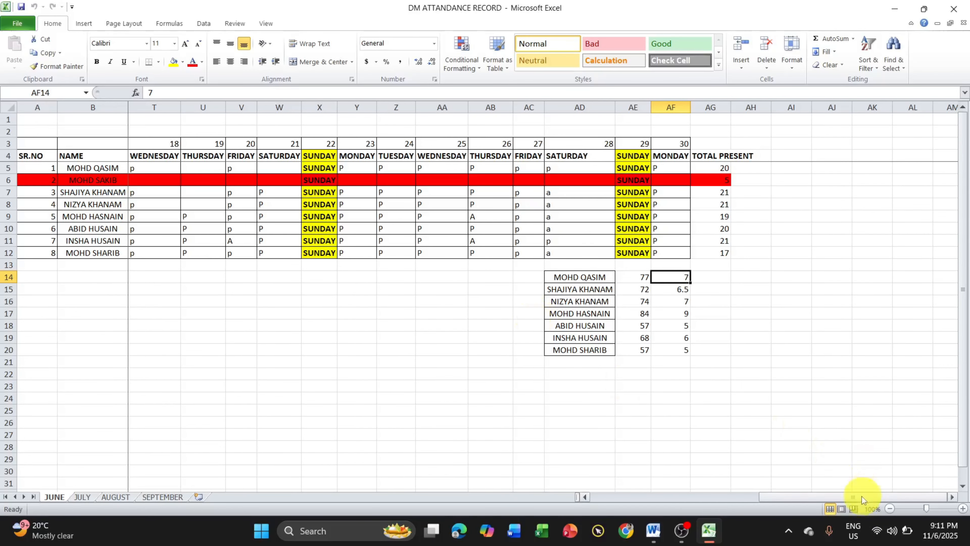
pyautogui.moveTo(862, 497); pyautogui.dragTo(595, 494)
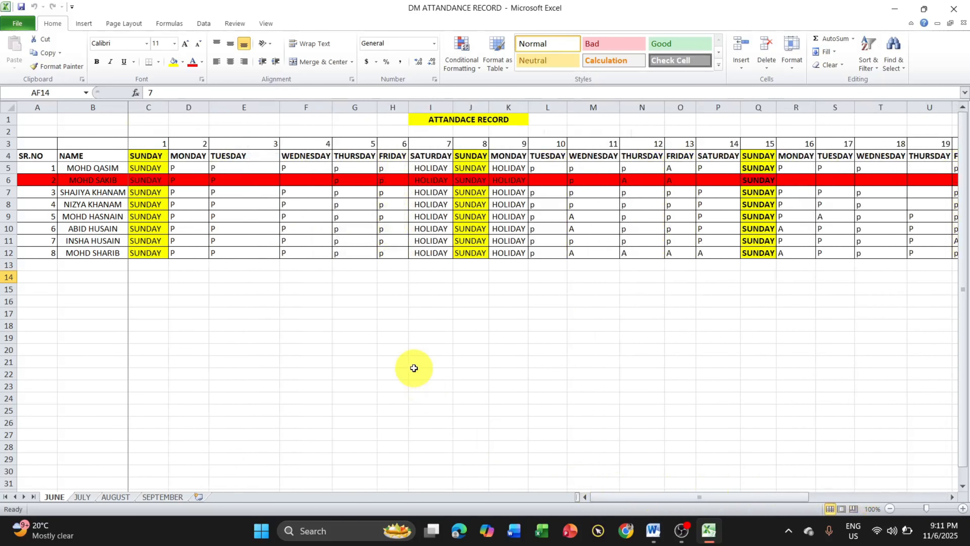
pyautogui.click(954, 8)
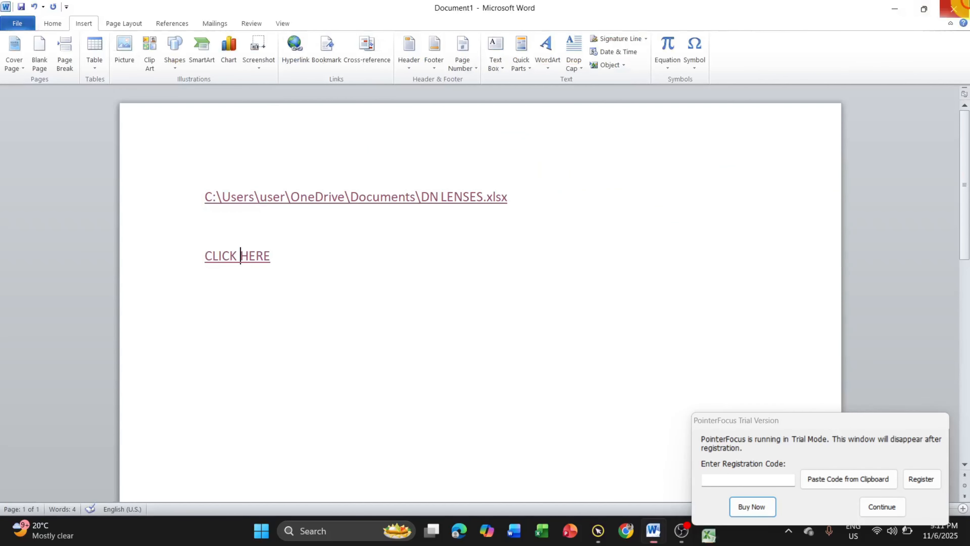
# Delete both hyperlinks, the DN LENSES.xlsx path and CLICK HERE, leaving the page empty.
pyautogui.click(872, 509)
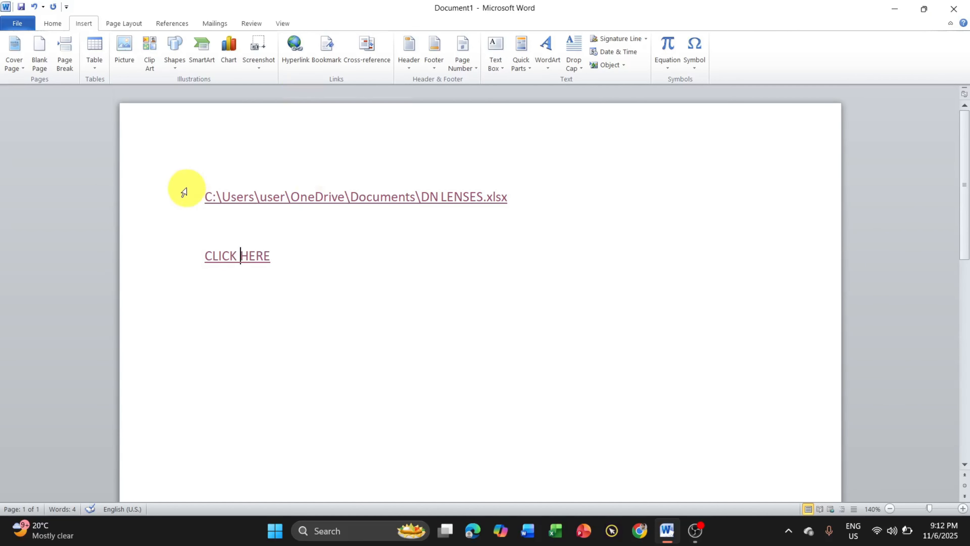
pyautogui.moveTo(183, 192); pyautogui.dragTo(277, 288)
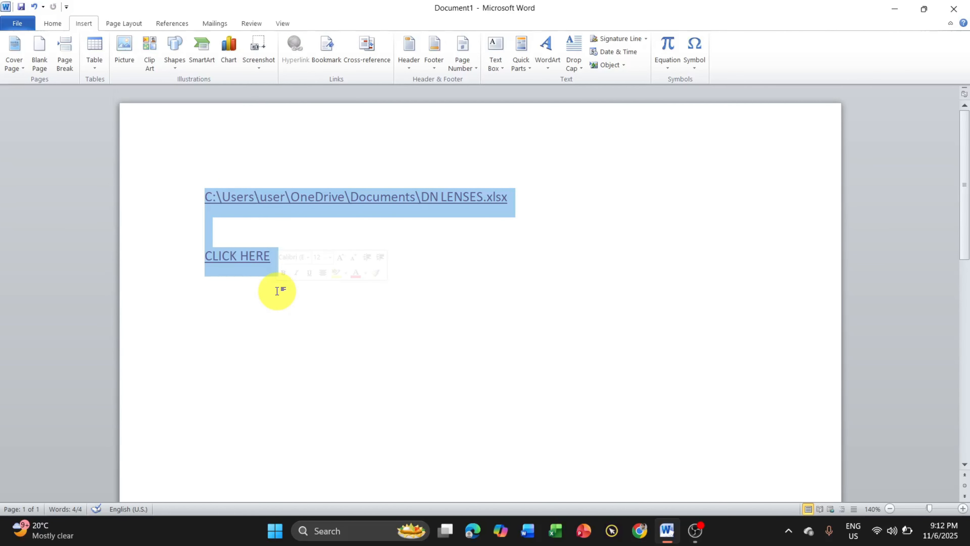
pyautogui.press('Delete')
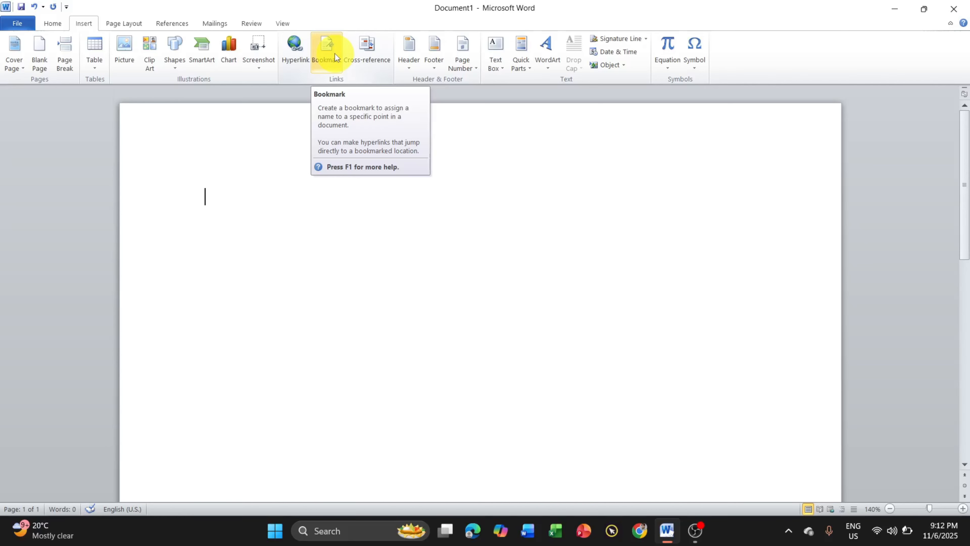
# Fill the document with 150 paragraphs of sample text using =RAND(150).
pyautogui.write('=')
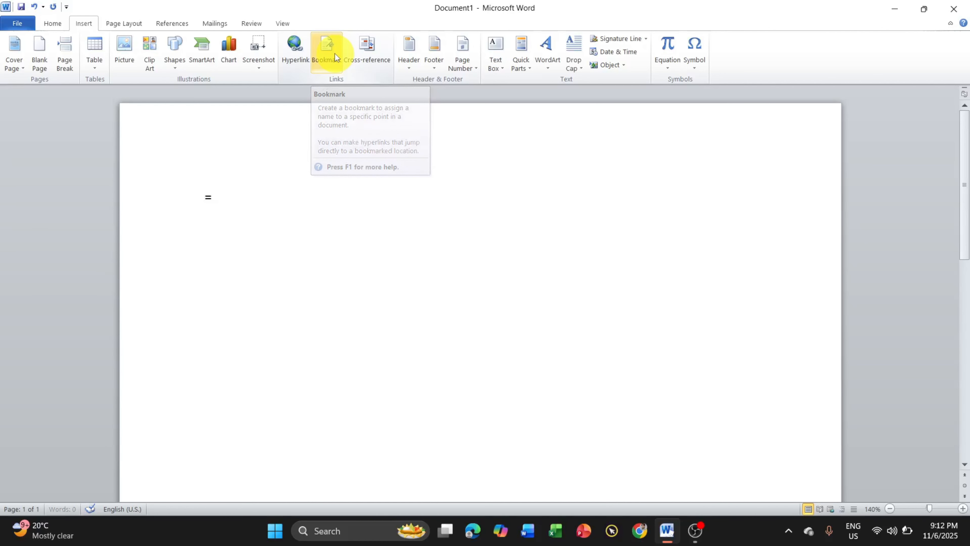
pyautogui.write('RAND(')
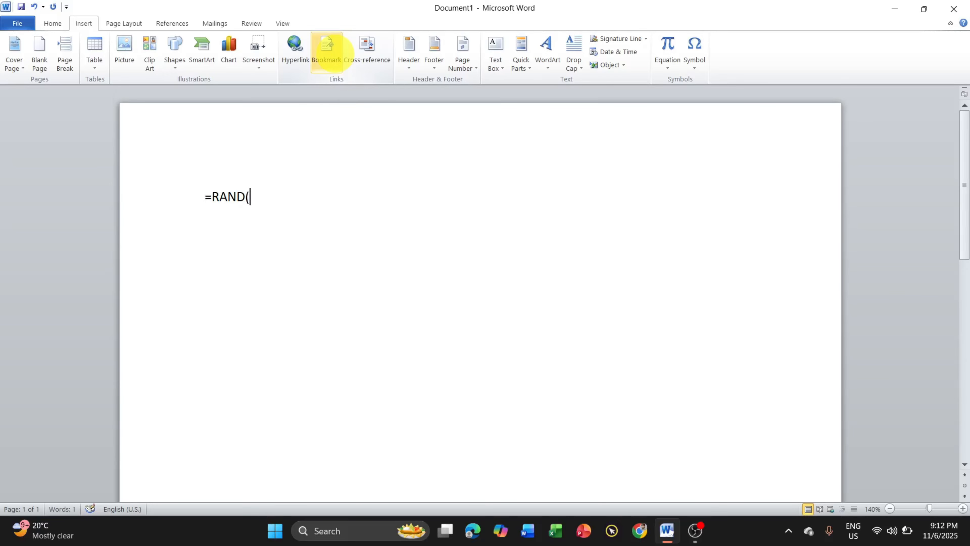
pyautogui.write('150)')
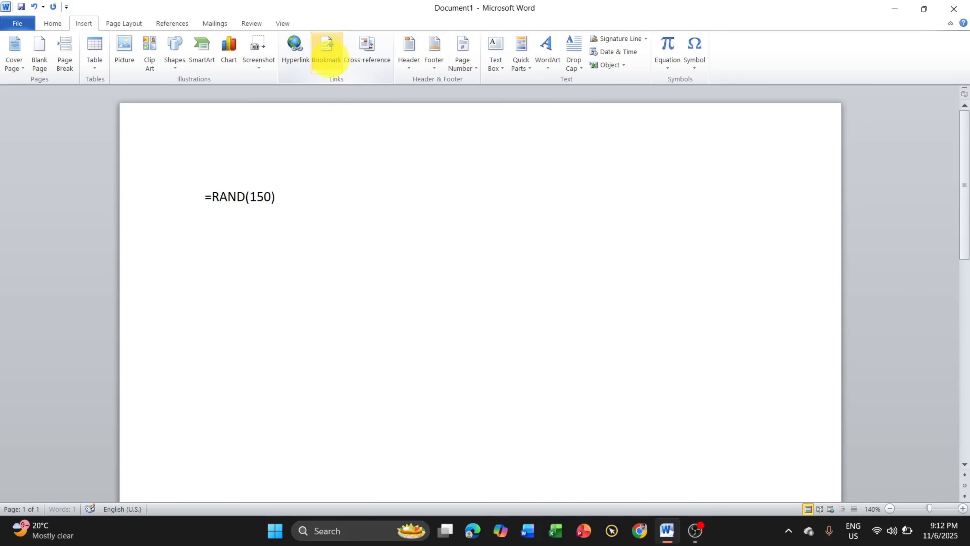
pyautogui.press('Return')
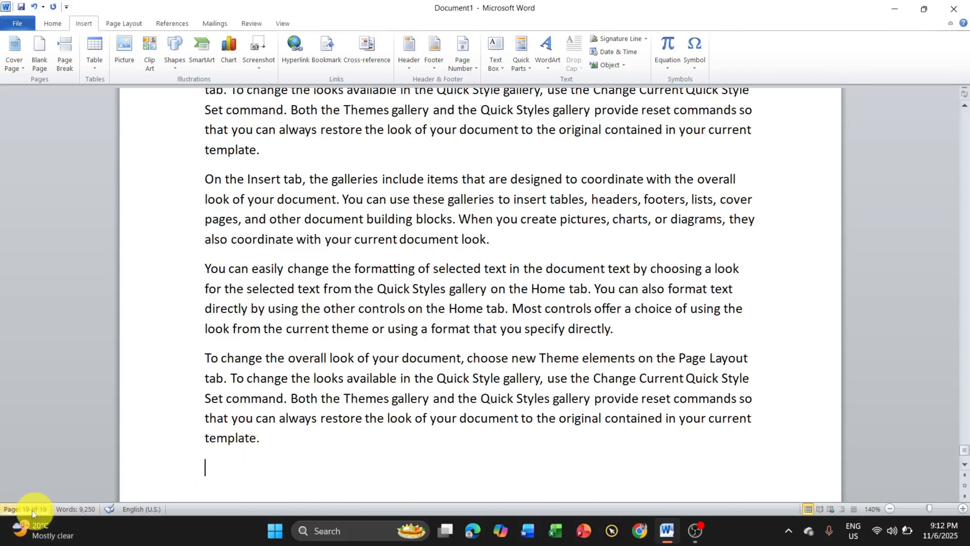
# Look through the generated sample text from its last page back to the beginning of the document.
pyautogui.scroll(10, 320, 394)
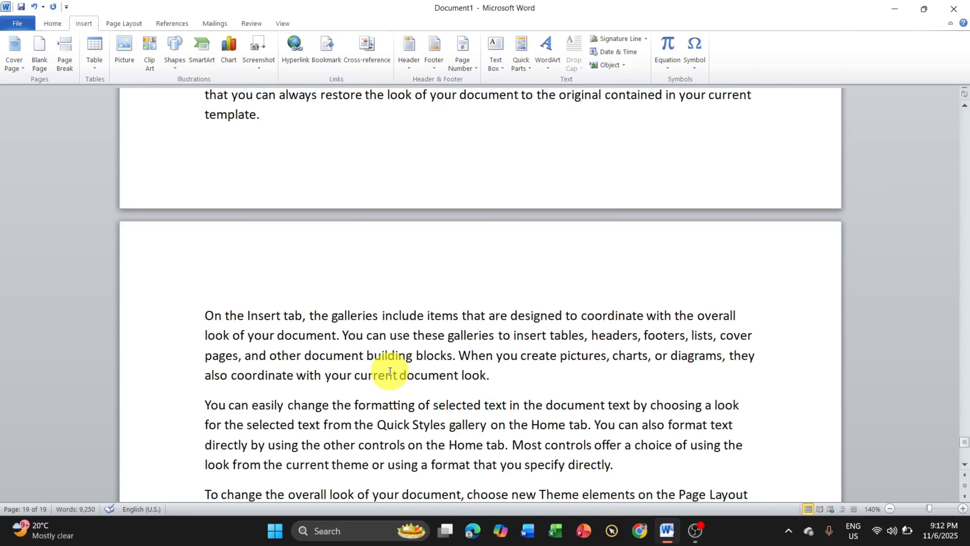
pyautogui.scroll(6, 390, 372)
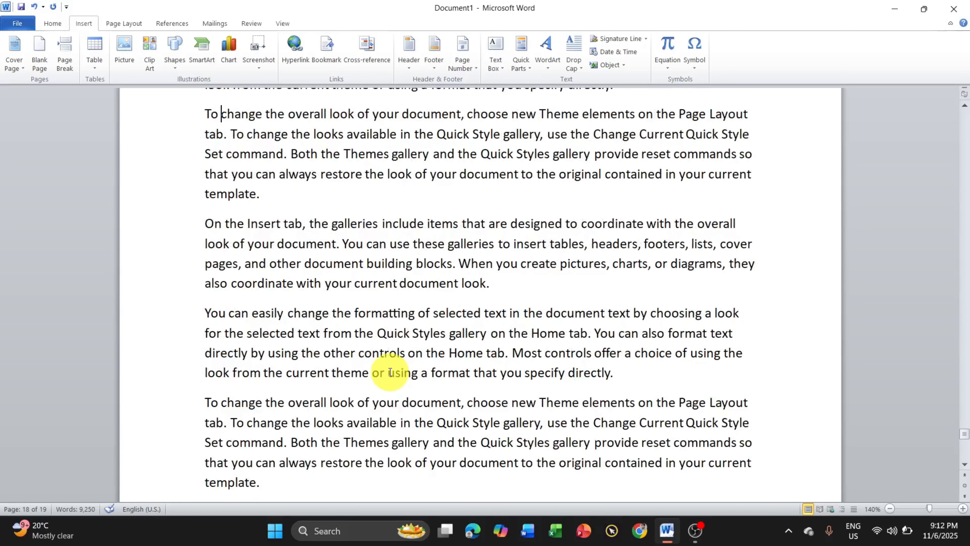
pyautogui.scroll(1, 390, 372)
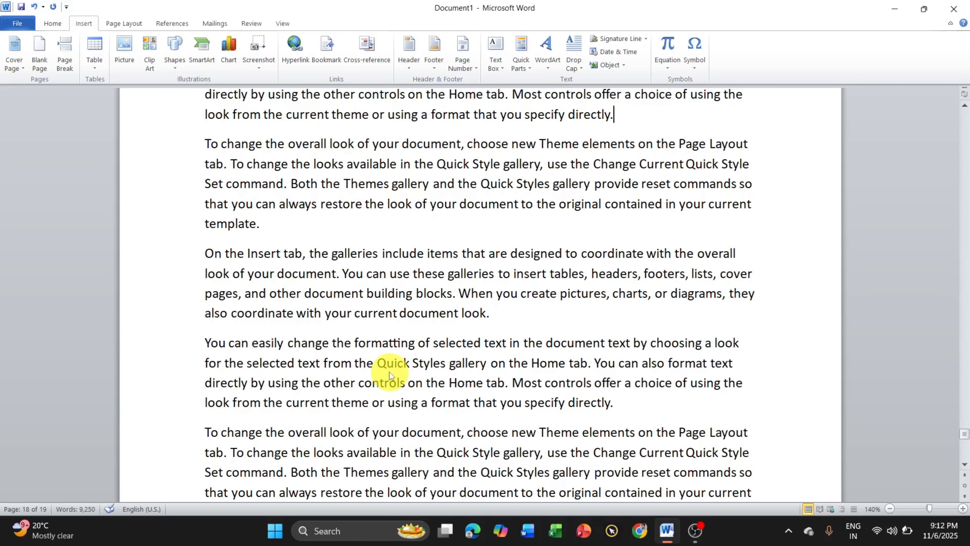
pyautogui.press('super+space')
pyautogui.scroll(8, 391, 372)
pyautogui.hotkey('ctrl', 'Home')
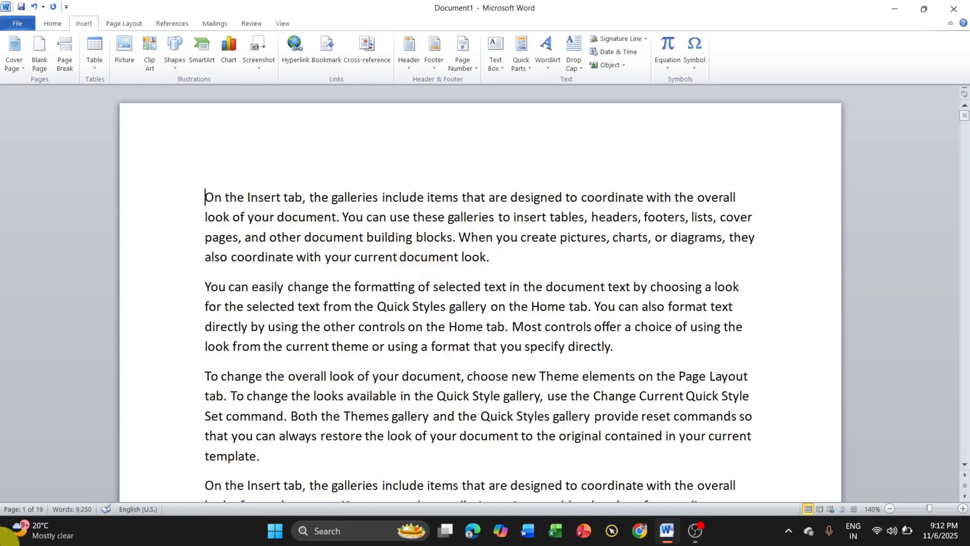
pyautogui.click(502, 264)
pyautogui.scroll(-2, 504, 267)
pyautogui.scroll(-1, 504, 270)
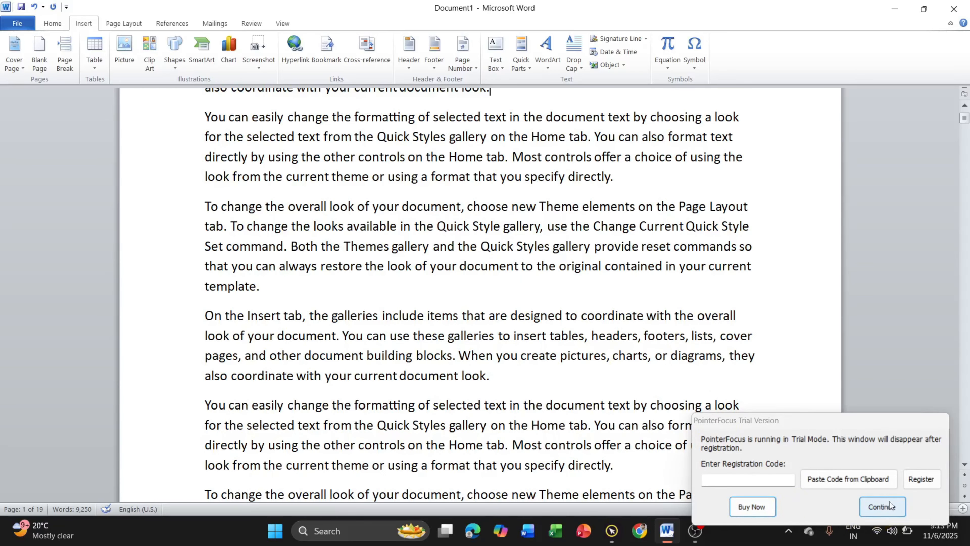
pyautogui.click(880, 506)
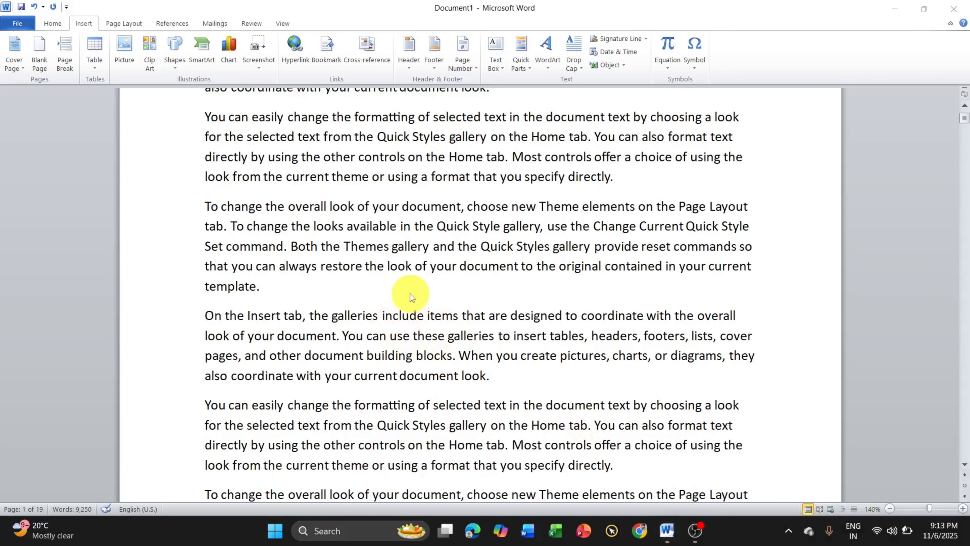
pyautogui.scroll(3, 410, 294)
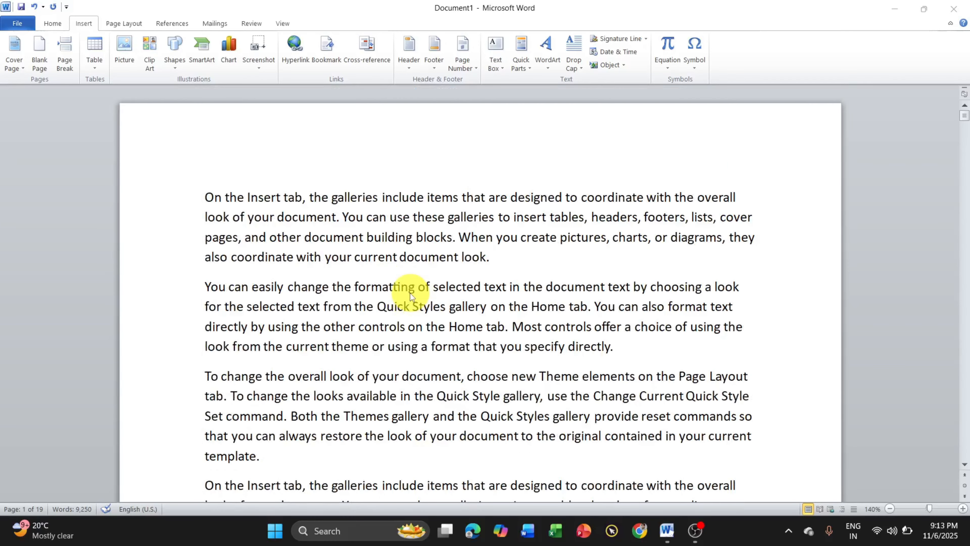
# Bookmark the word "look" at the end of an "On the Insert tab" paragraph on page 3, naming the bookmark LOOK.
pyautogui.scroll(-12, 410, 293)
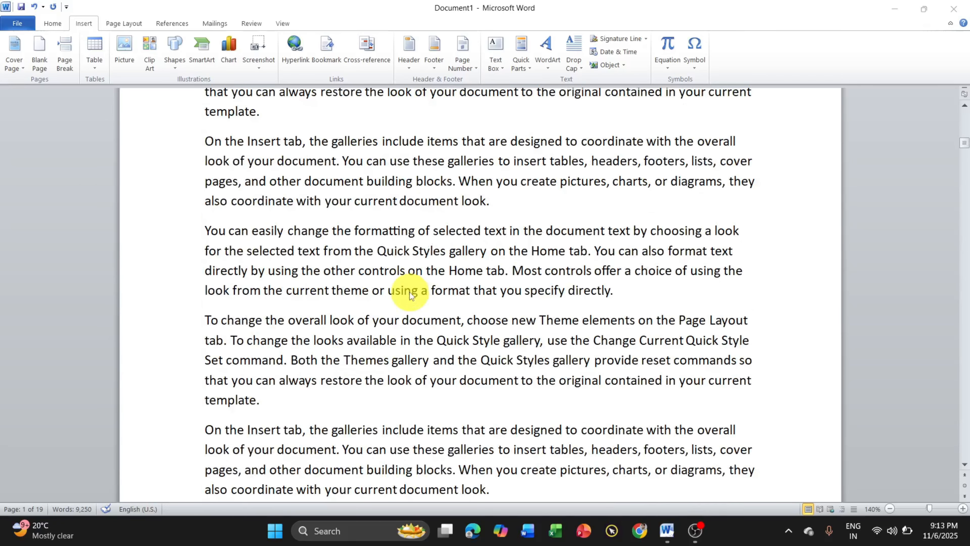
pyautogui.scroll(-5, 410, 292)
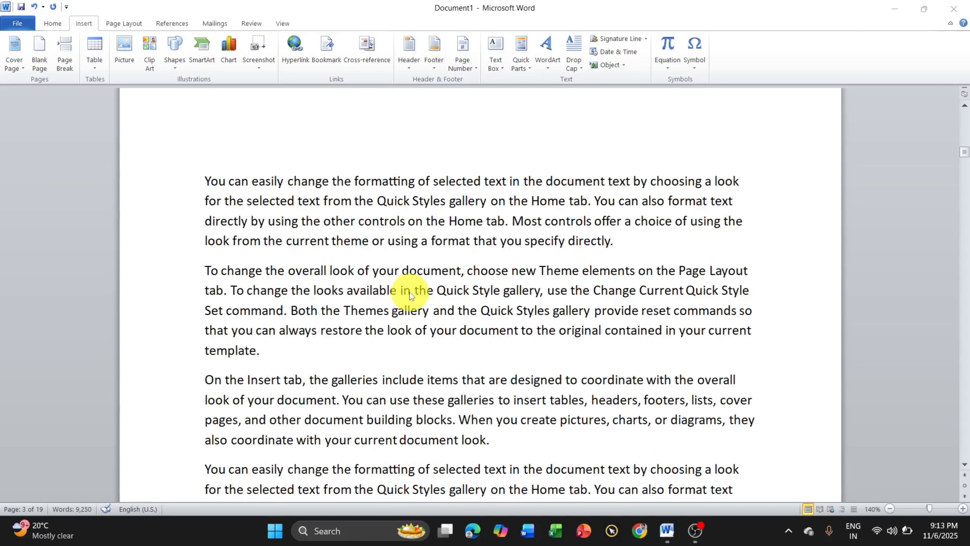
pyautogui.scroll(-2, 330, 330)
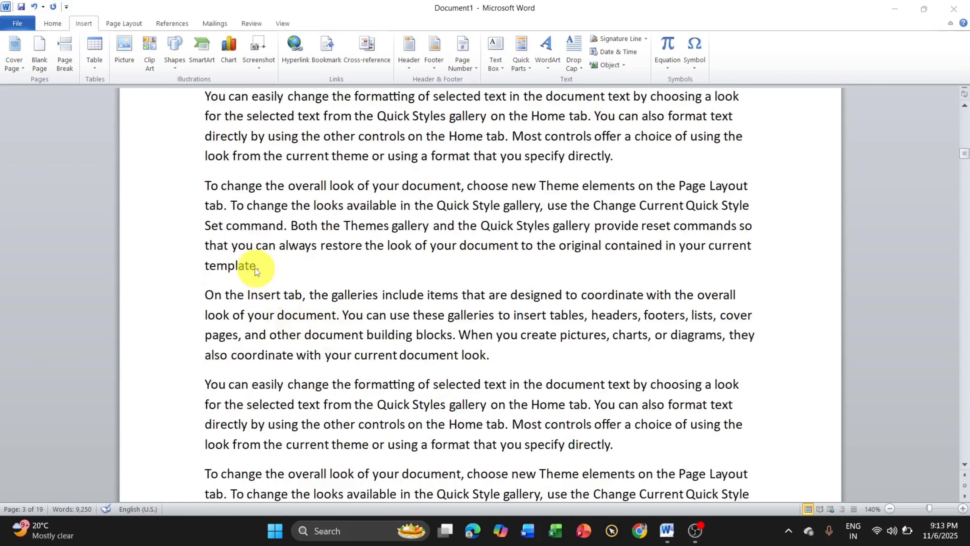
pyautogui.click(487, 355)
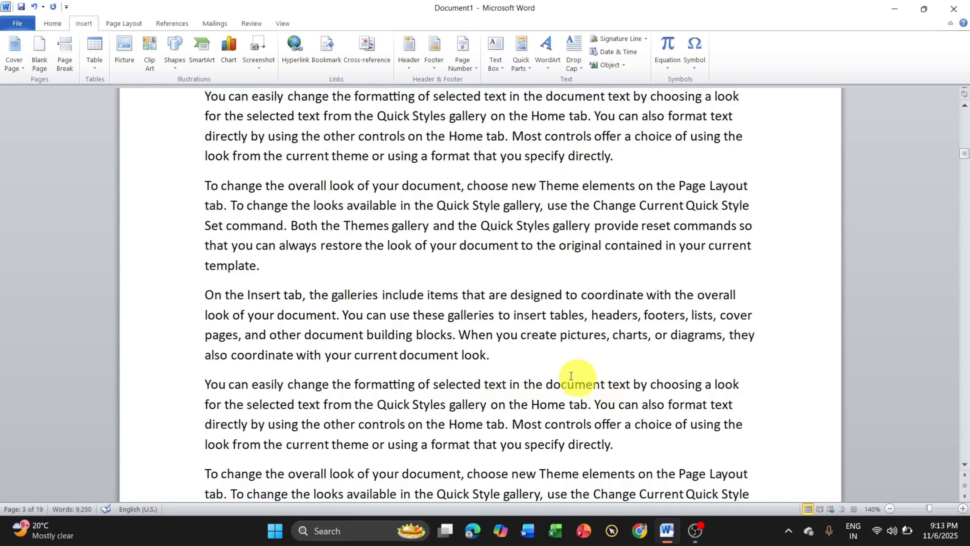
pyautogui.hotkey('shift', 'Left')
pyautogui.hotkey('shift', 'Left')
pyautogui.hotkey('shift', 'Left')
pyautogui.hotkey('shift', 'Left')
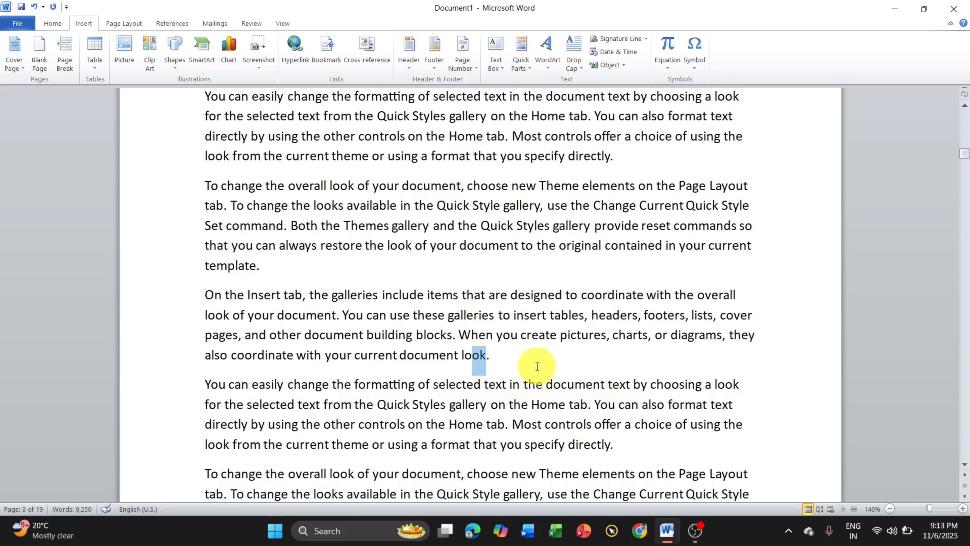
pyautogui.click(339, 60)
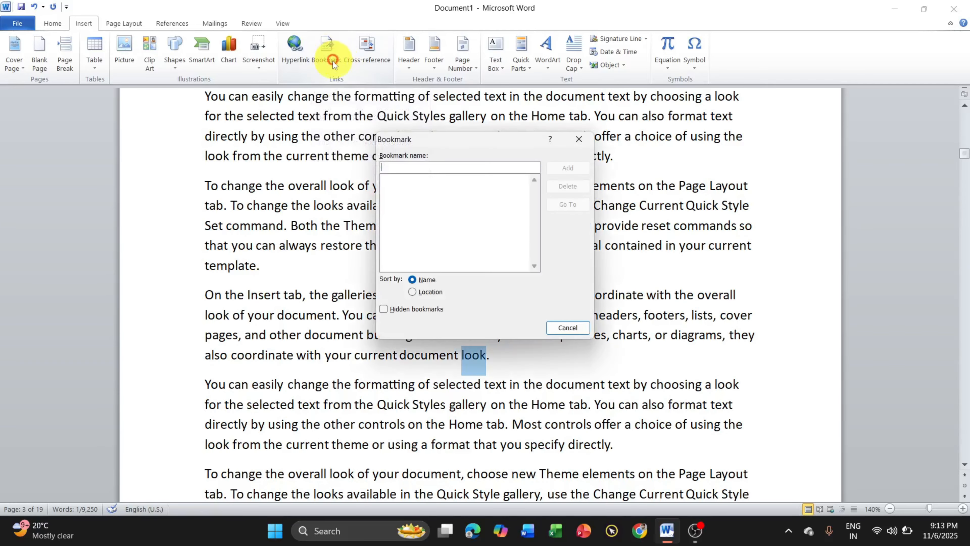
pyautogui.moveTo(445, 147); pyautogui.dragTo(379, 113)
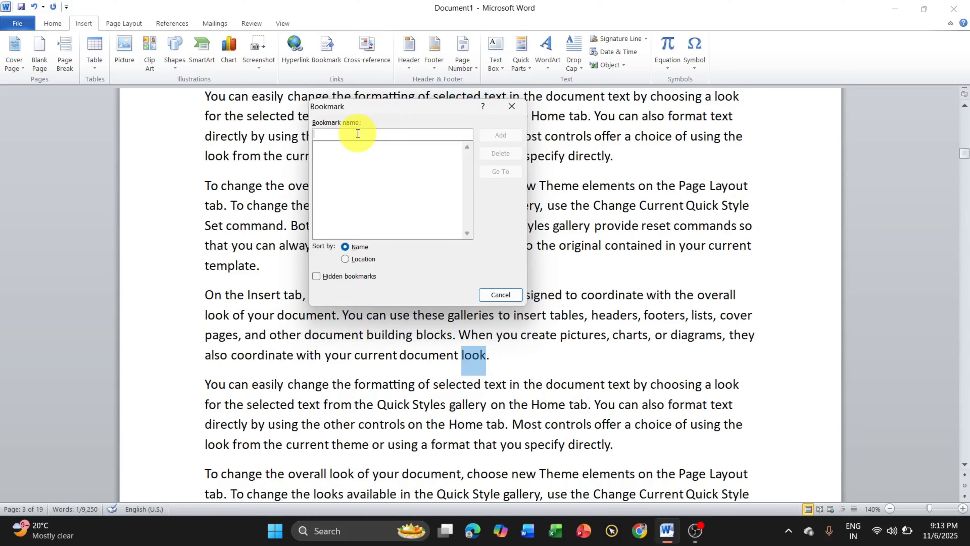
pyautogui.write('LOOI')
pyautogui.click(500, 145)
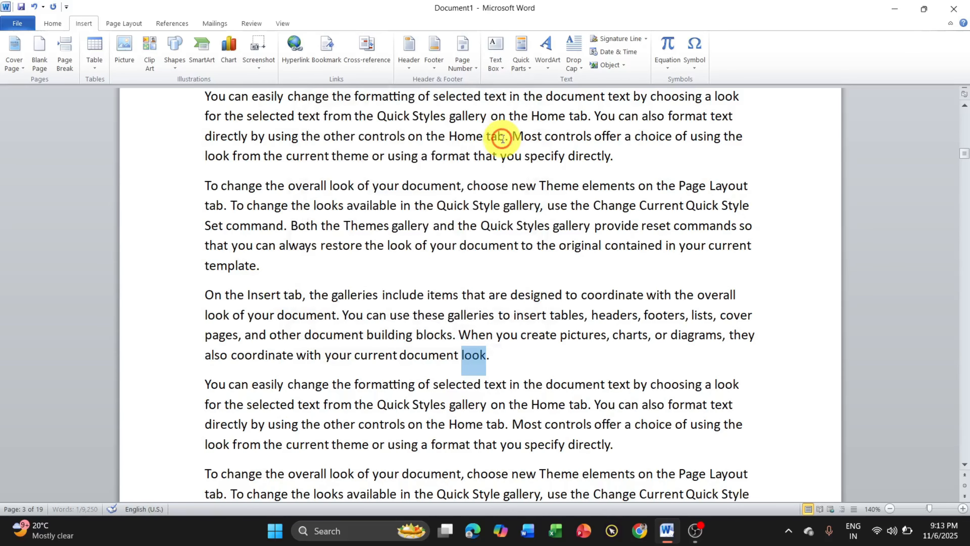
# Return to the first page, check the document's bookmark list for LOOK, and close it without changes.
pyautogui.click(568, 225)
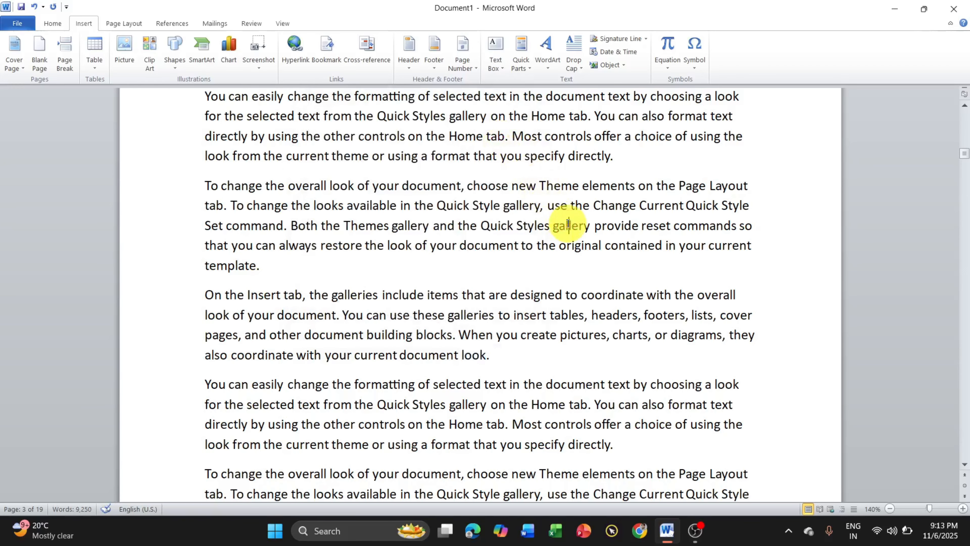
pyautogui.scroll(-15, 568, 225)
pyautogui.scroll(10, 568, 223)
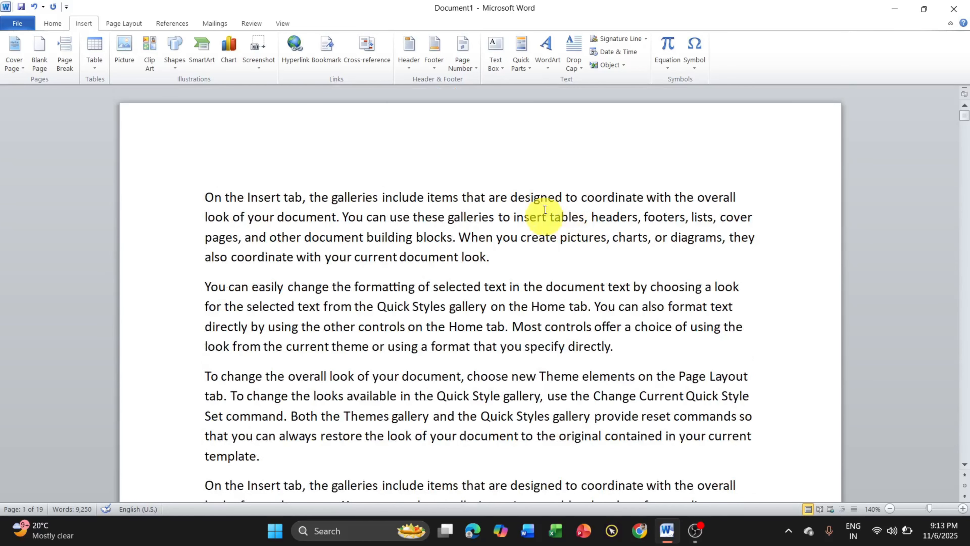
pyautogui.click(330, 54)
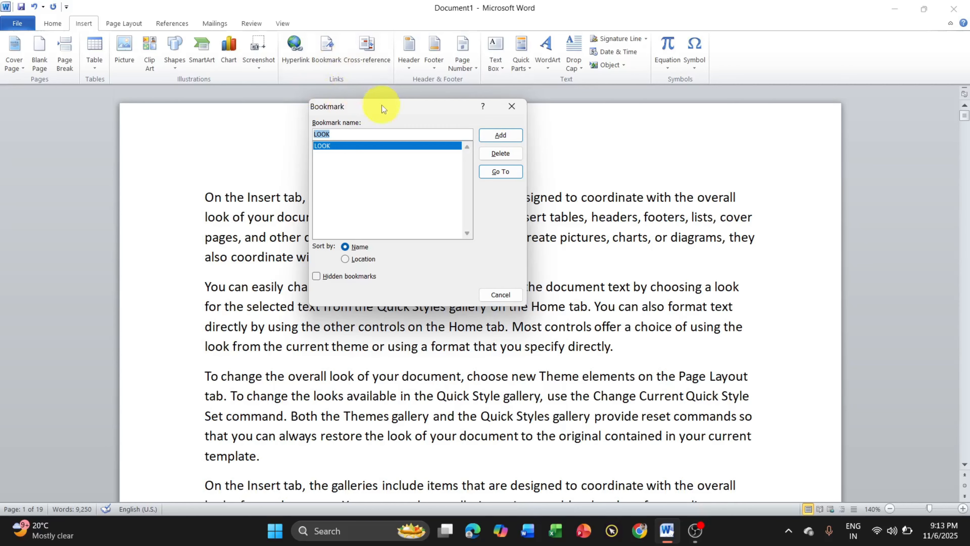
pyautogui.moveTo(383, 115); pyautogui.dragTo(792, 64)
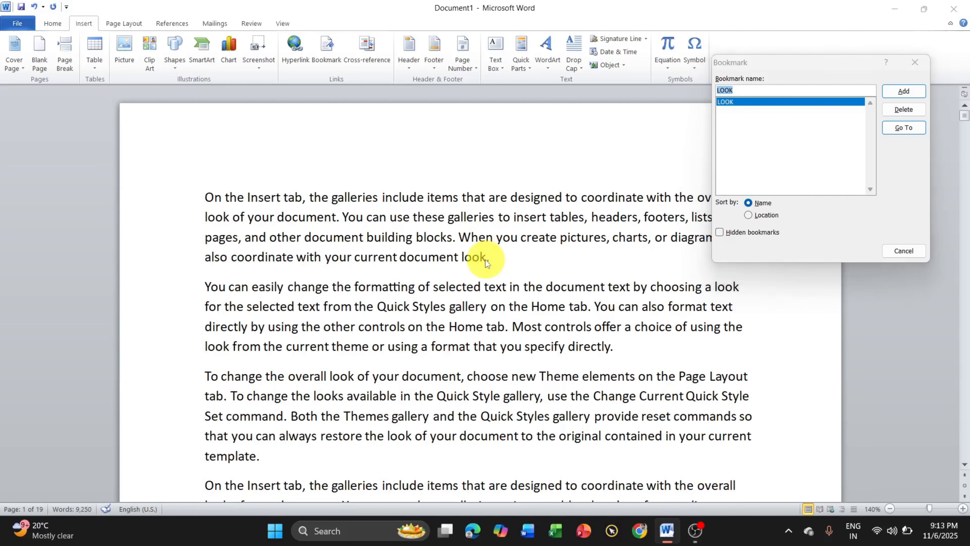
pyautogui.click(904, 251)
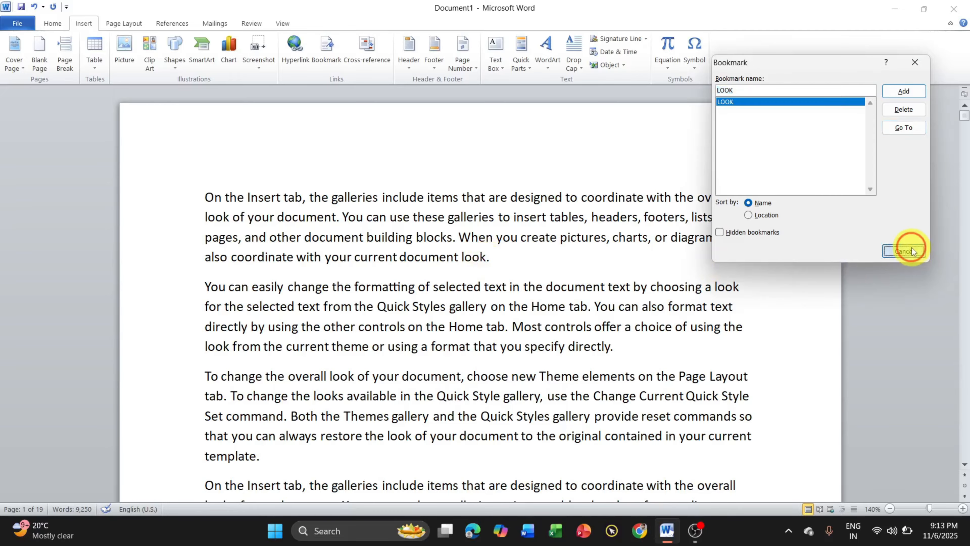
# Browse the first pages for the bookmarked word, return to the start, and go to the LOOK bookmark.
pyautogui.scroll(-4, 588, 256)
pyautogui.scroll(-2, 599, 258)
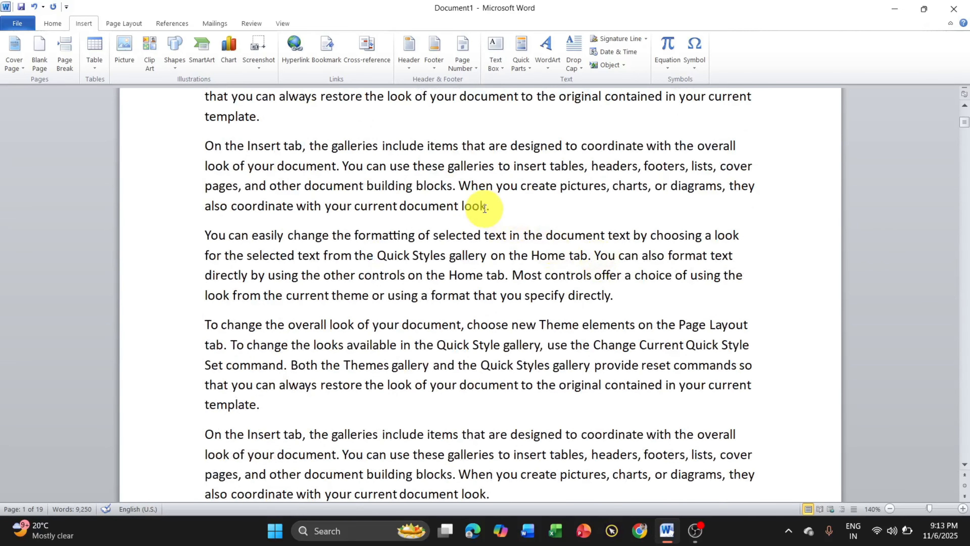
pyautogui.scroll(-10, 484, 207)
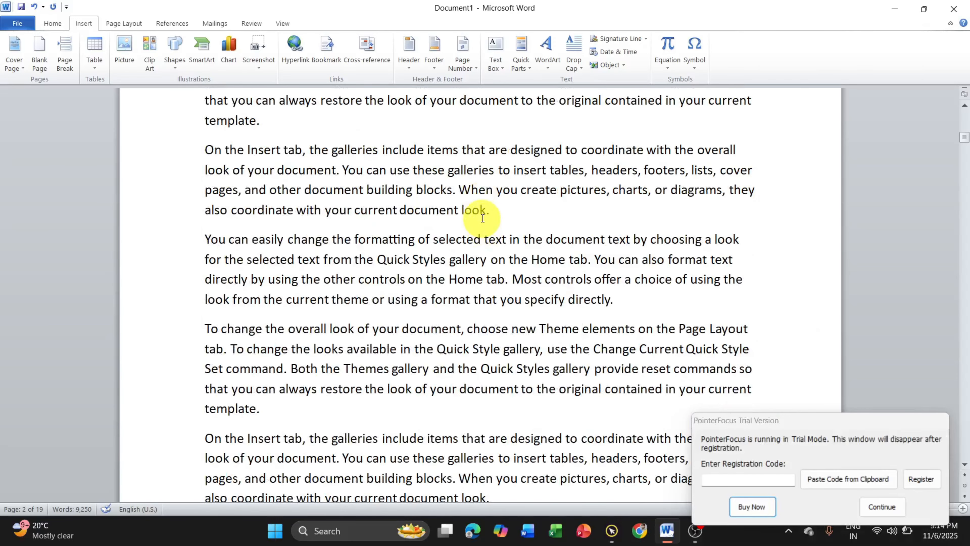
pyautogui.scroll(12, 527, 260)
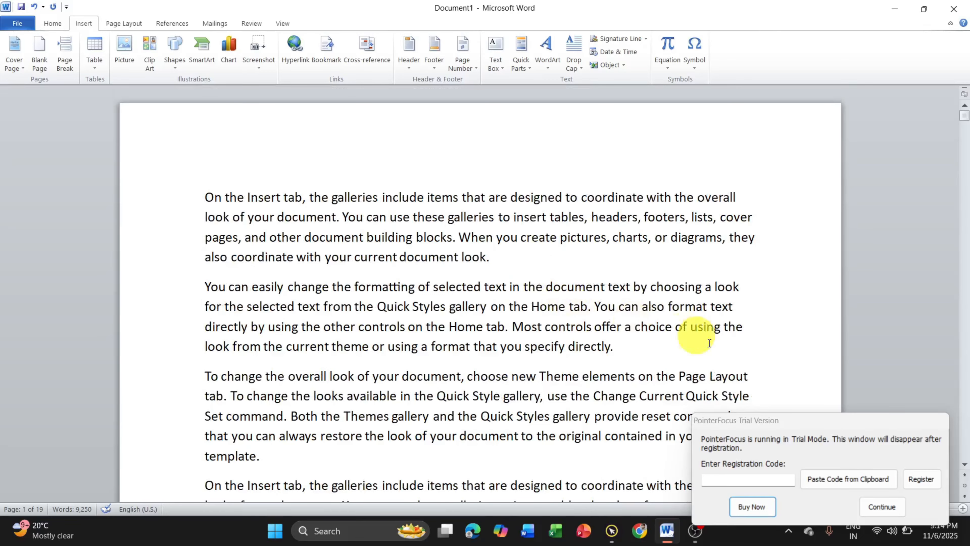
pyautogui.click(882, 506)
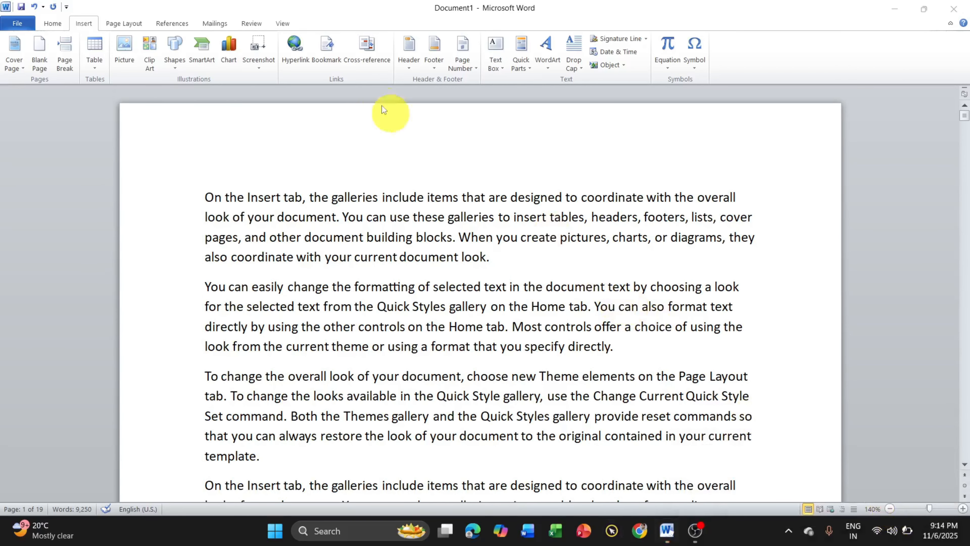
pyautogui.click(323, 47)
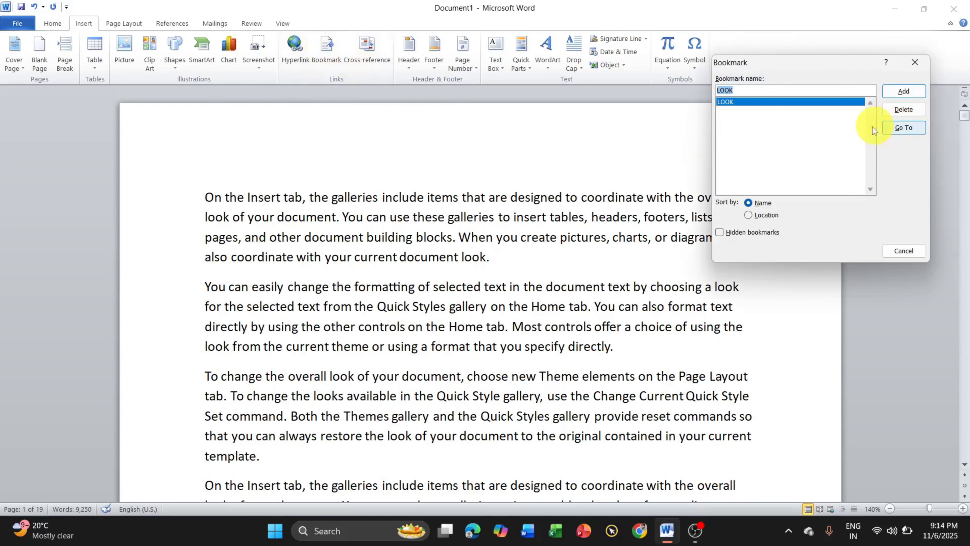
pyautogui.click(907, 128)
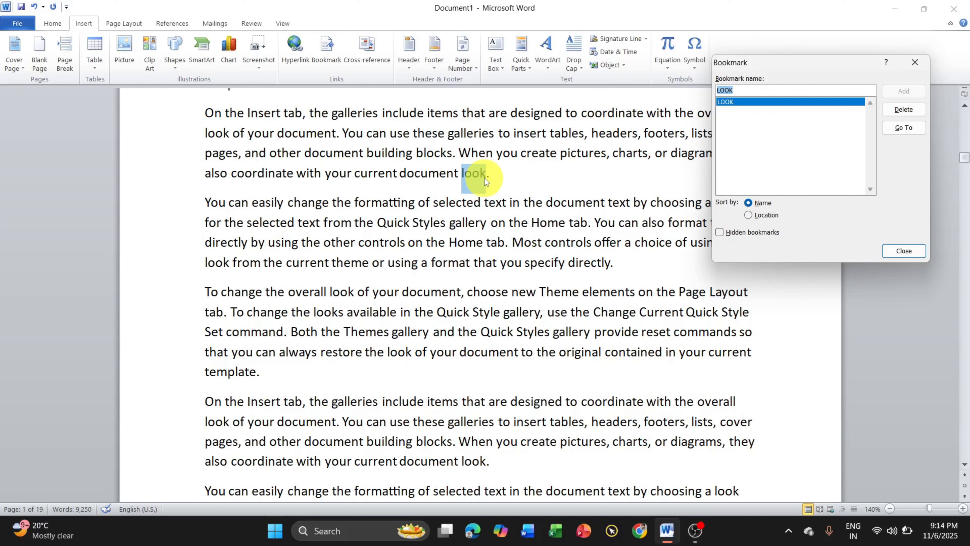
# Delete the LOOK bookmark and close the bookmark dialog.
pyautogui.click(898, 111)
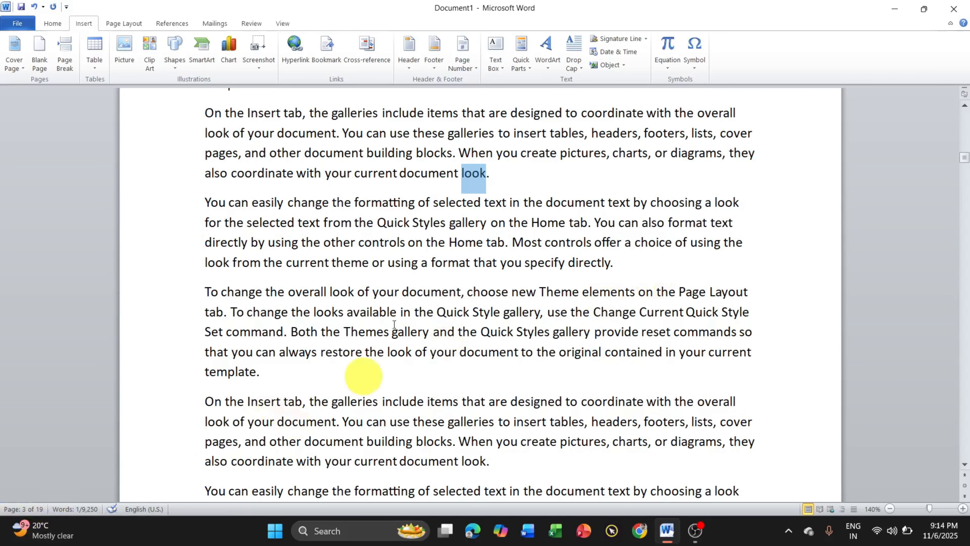
pyautogui.scroll(3, 453, 237)
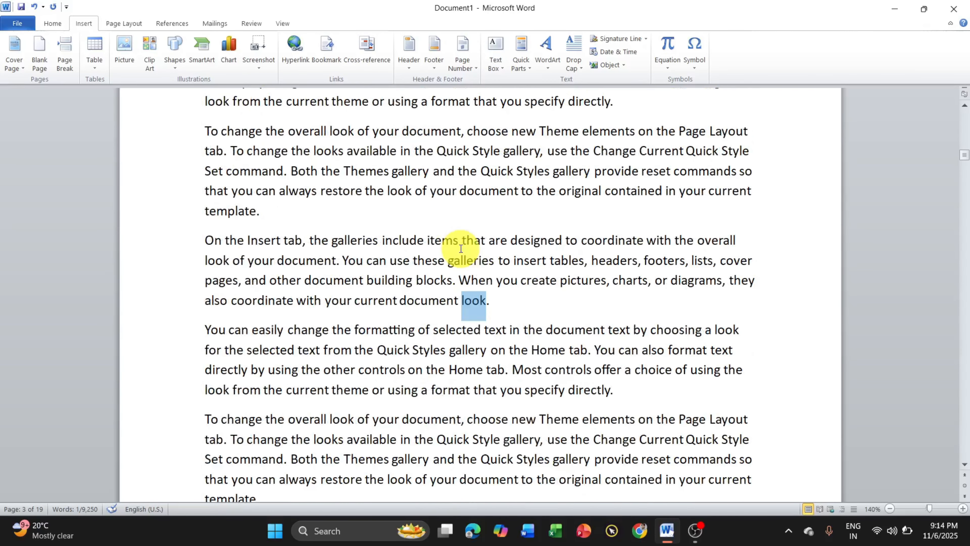
pyautogui.scroll(-2, 466, 245)
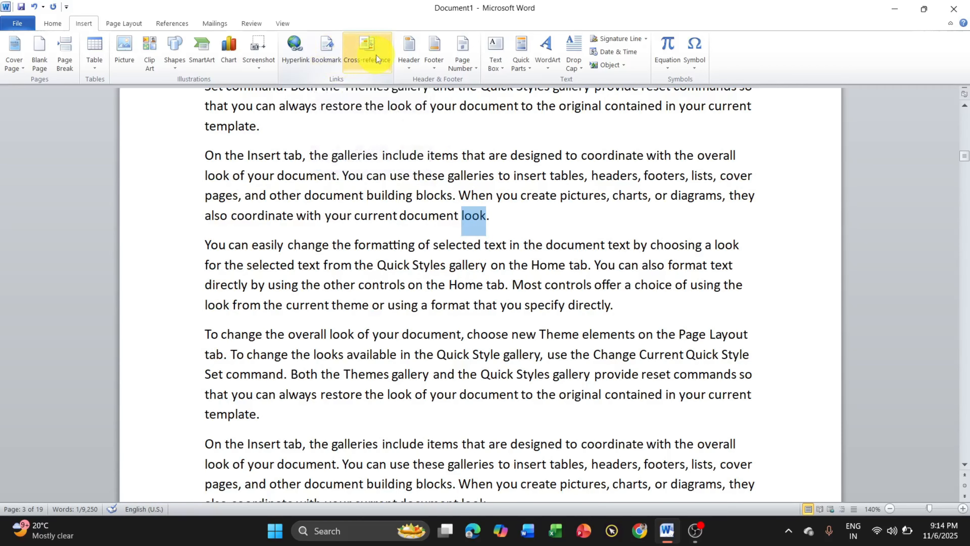
pyautogui.click(535, 206)
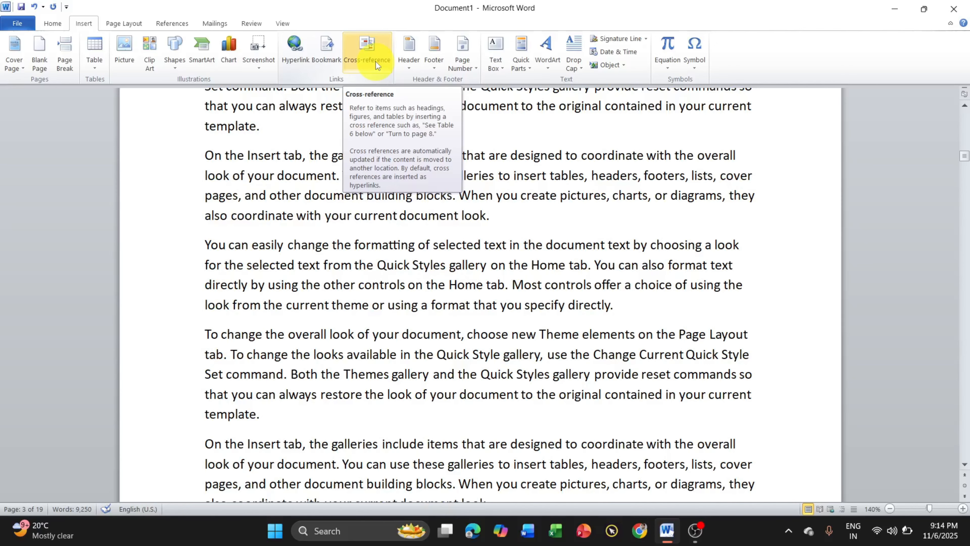
pyautogui.click(174, 24)
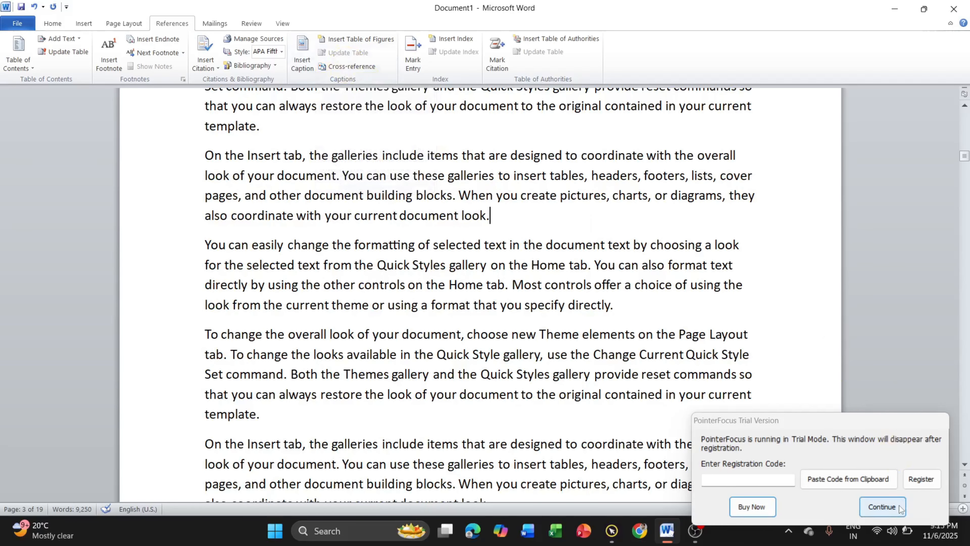
pyautogui.click(881, 506)
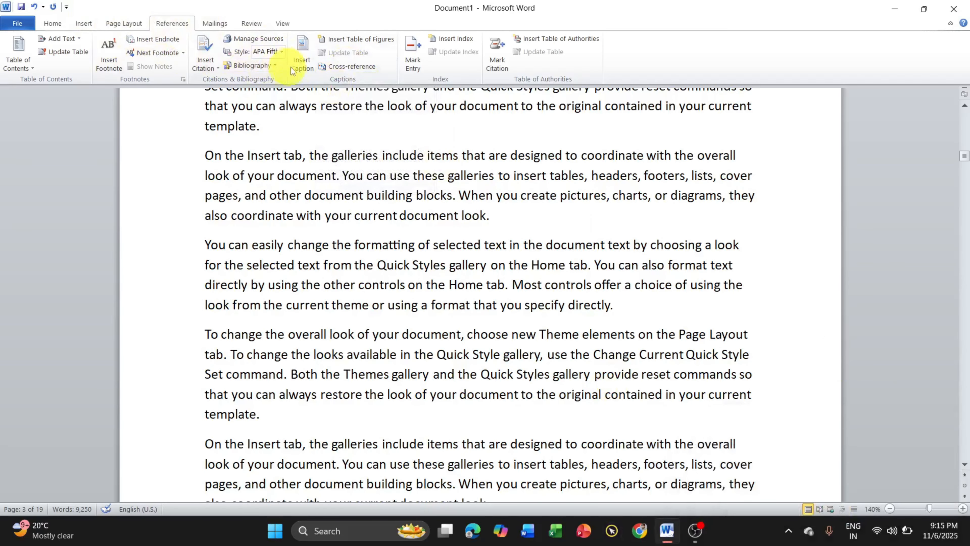
pyautogui.click(83, 23)
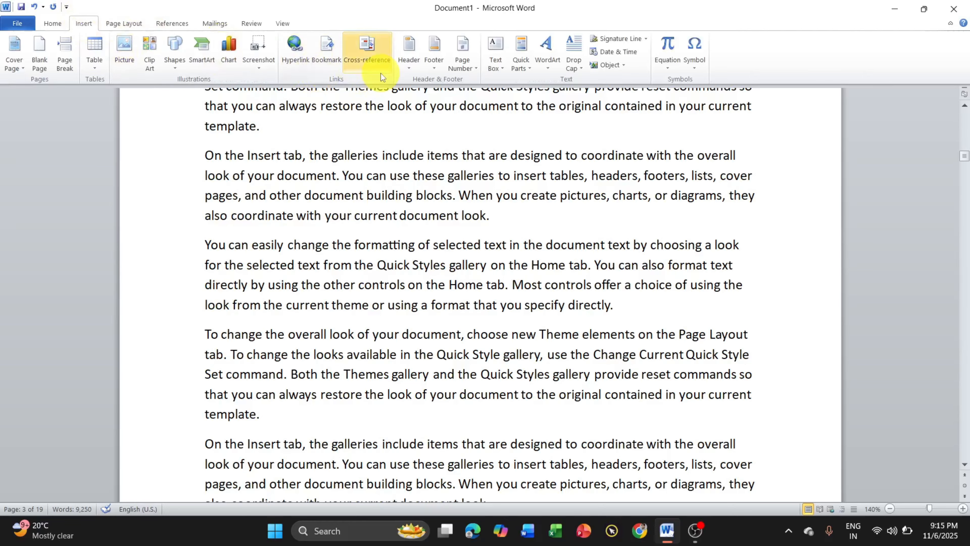